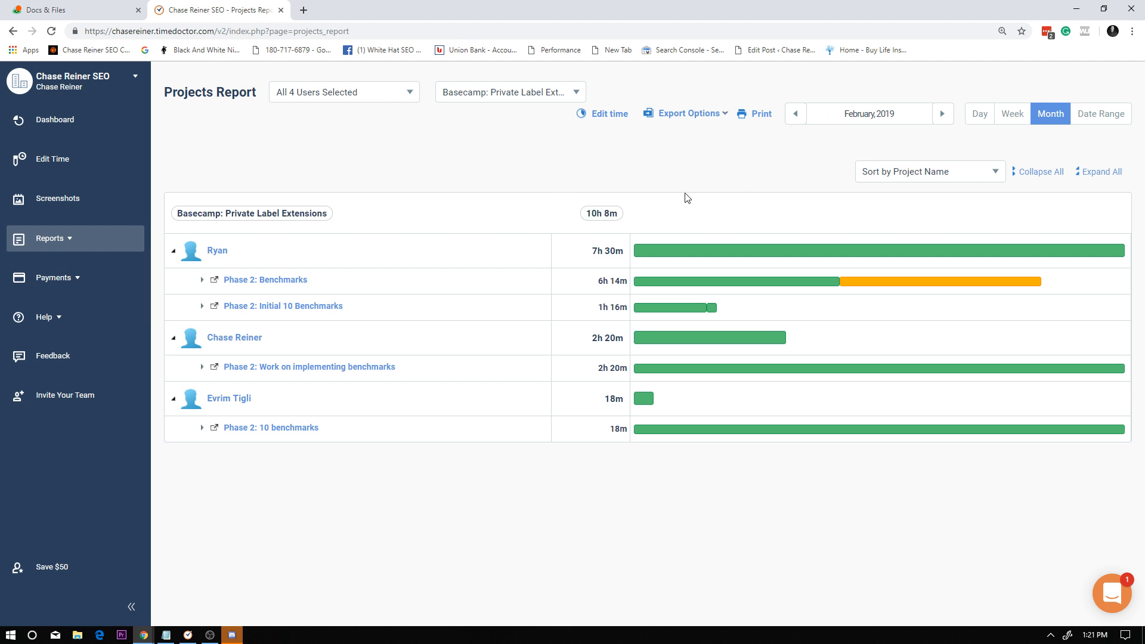
# Review the dated time entries of the Phase 2: Benchmarks task and its linked Basecamp to-do, closing the to-do when done.
pyautogui.click(292, 283)
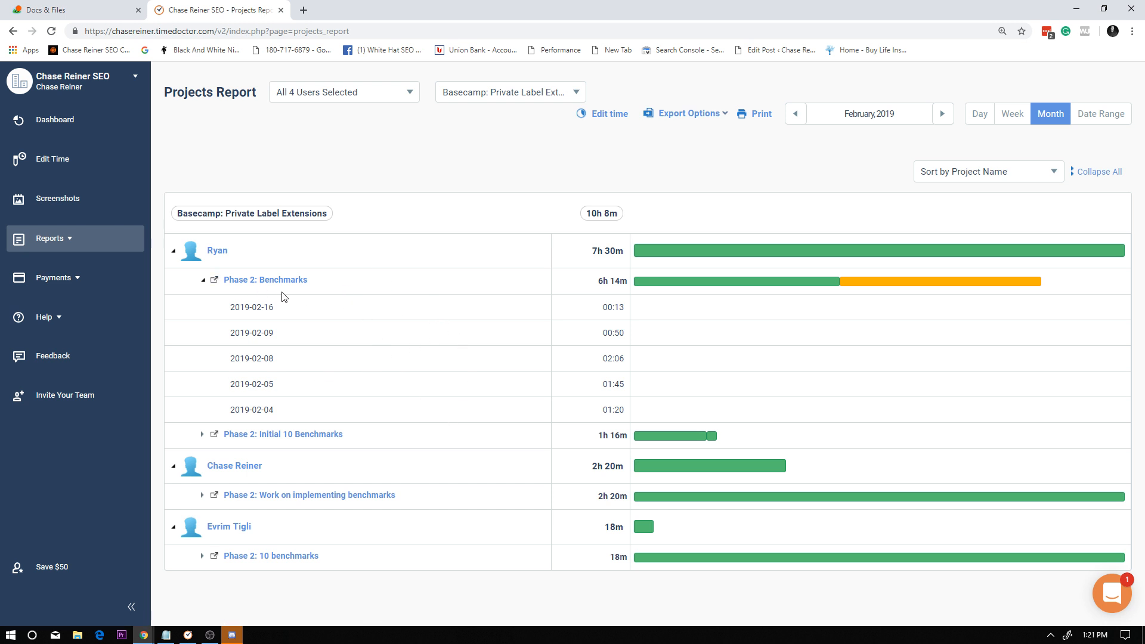
pyautogui.click(202, 280)
pyautogui.click(215, 282)
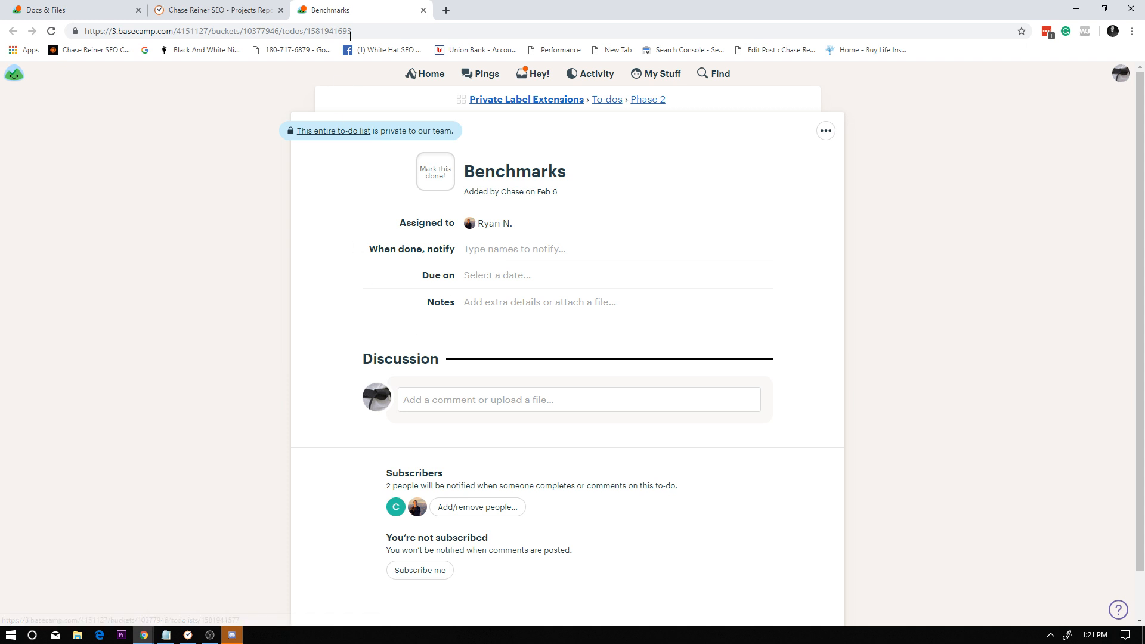
pyautogui.click(422, 11)
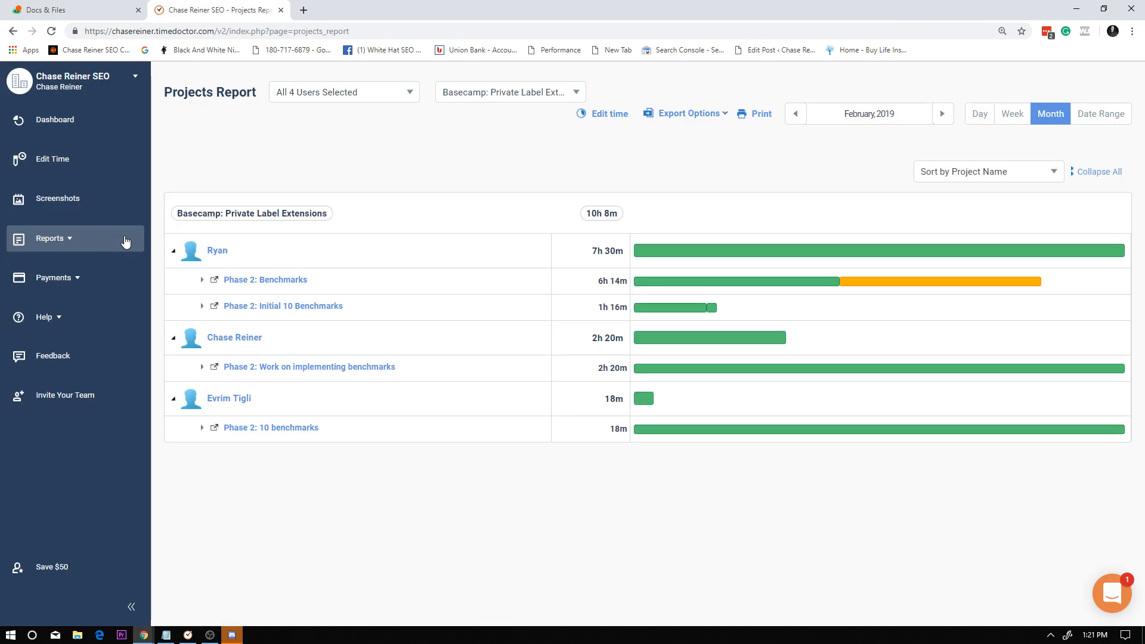
# Browse the enlarged work screenshots captured for the Phase 2: Benchmarks task in February 2019.
pyautogui.click(67, 201)
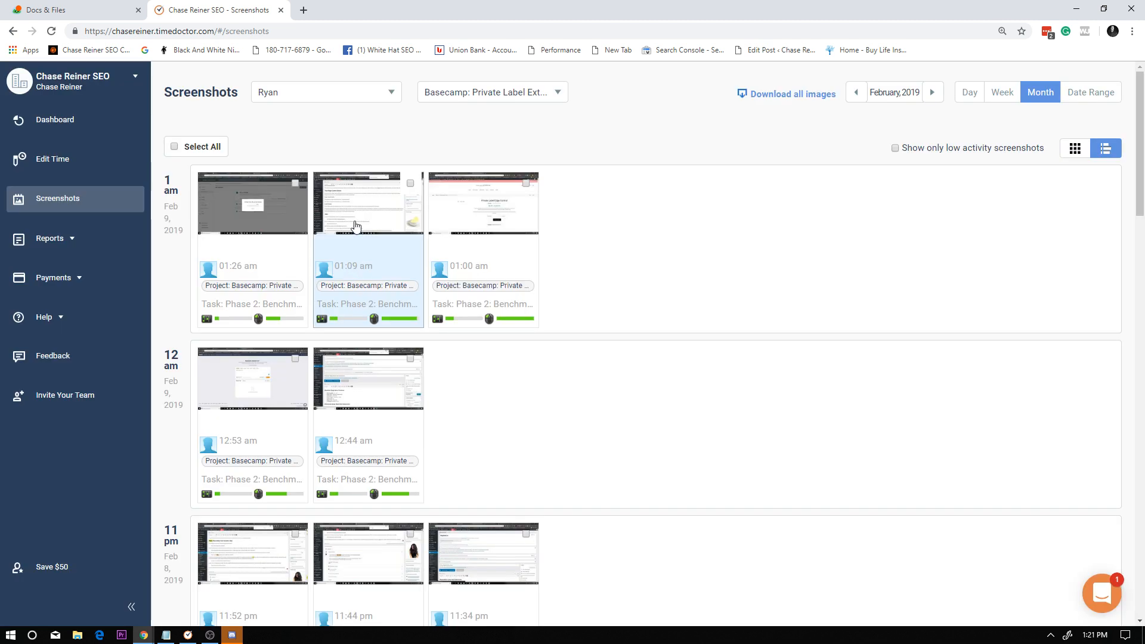
pyautogui.click(405, 245)
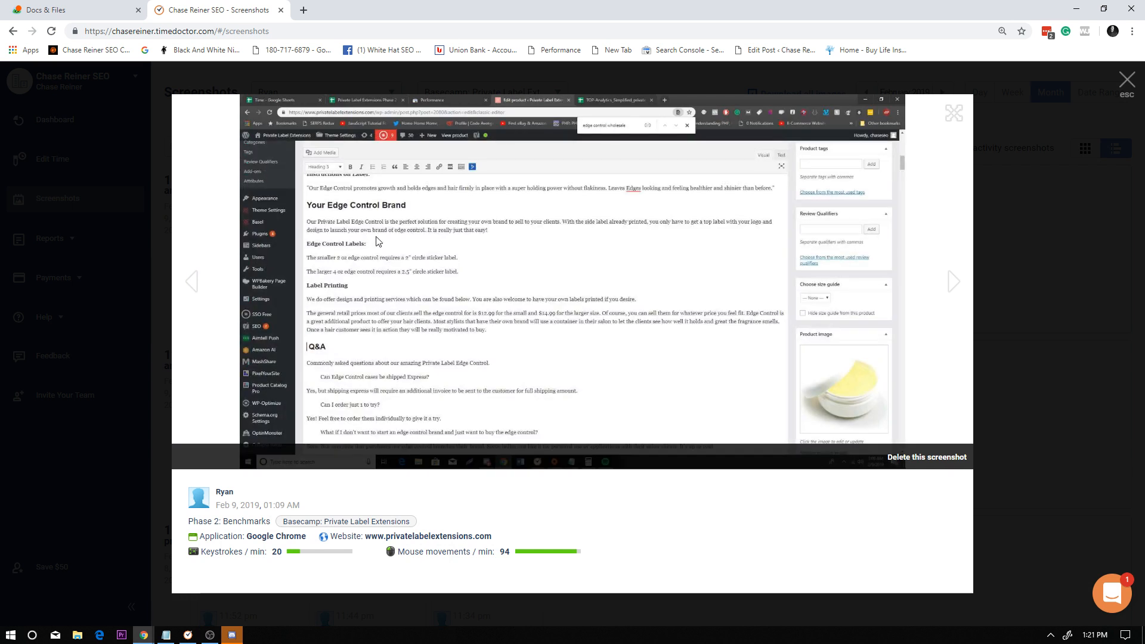
pyautogui.click(953, 281)
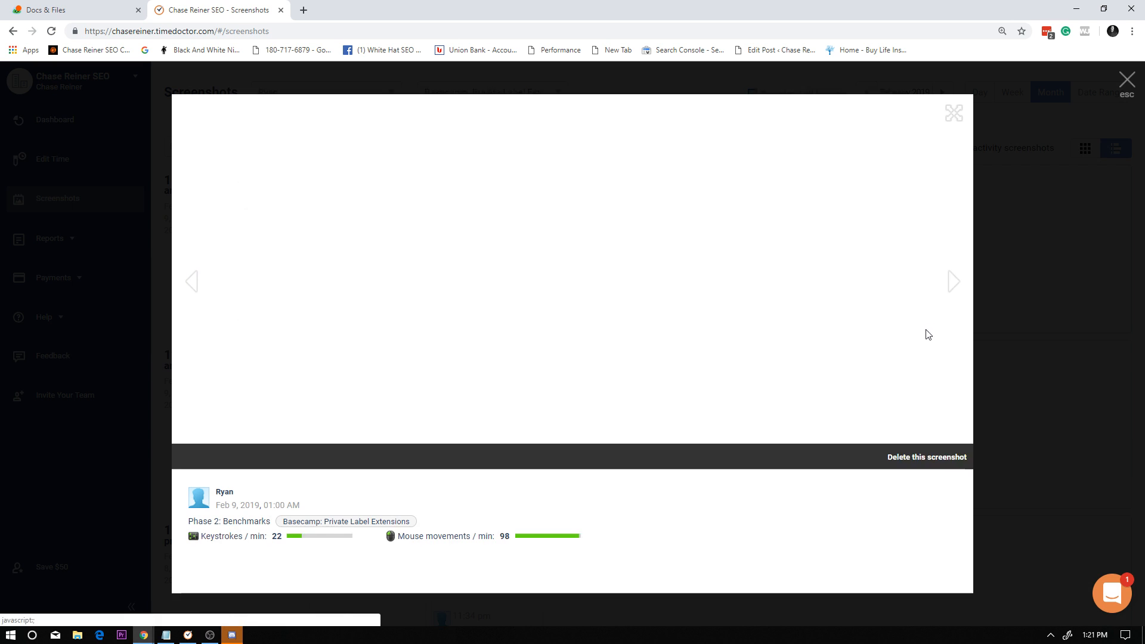
pyautogui.click(945, 278)
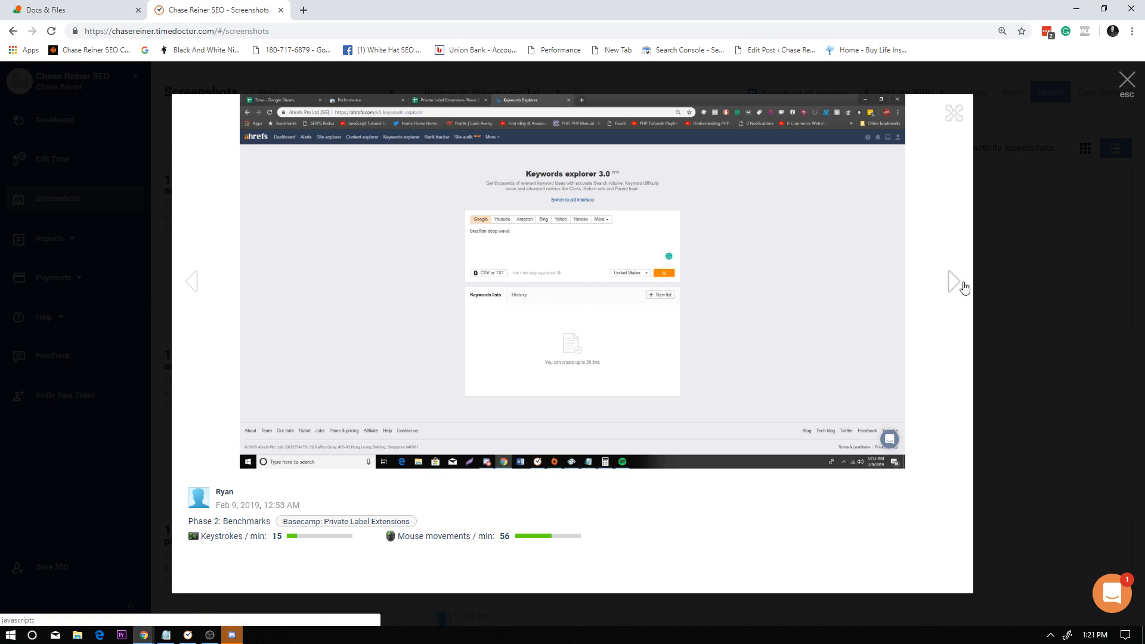
pyautogui.click(959, 284)
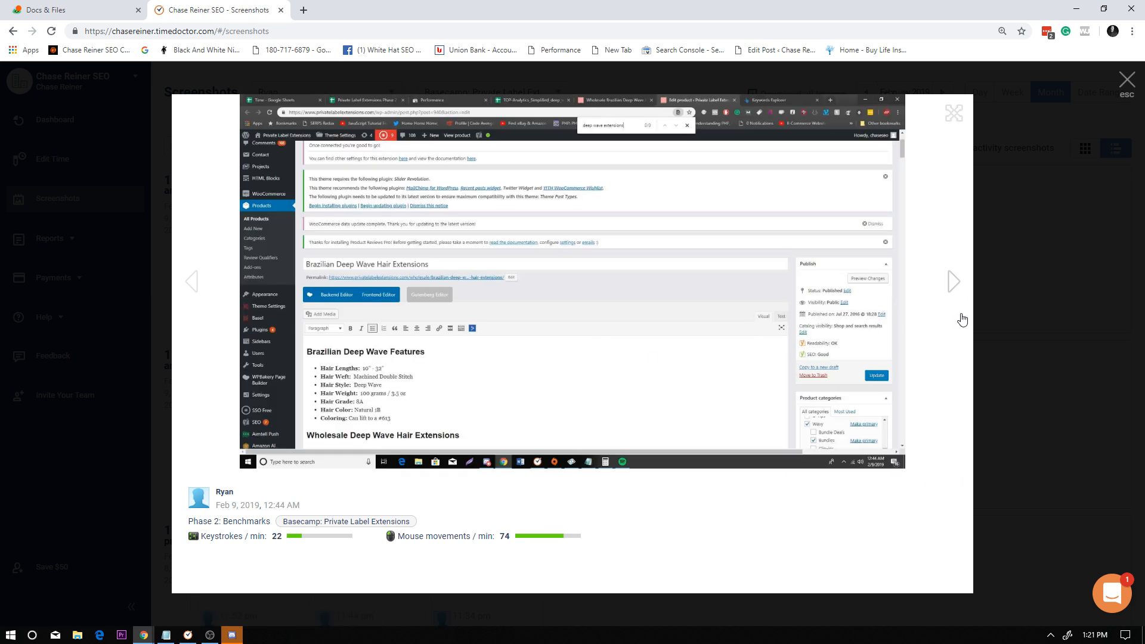
pyautogui.click(947, 283)
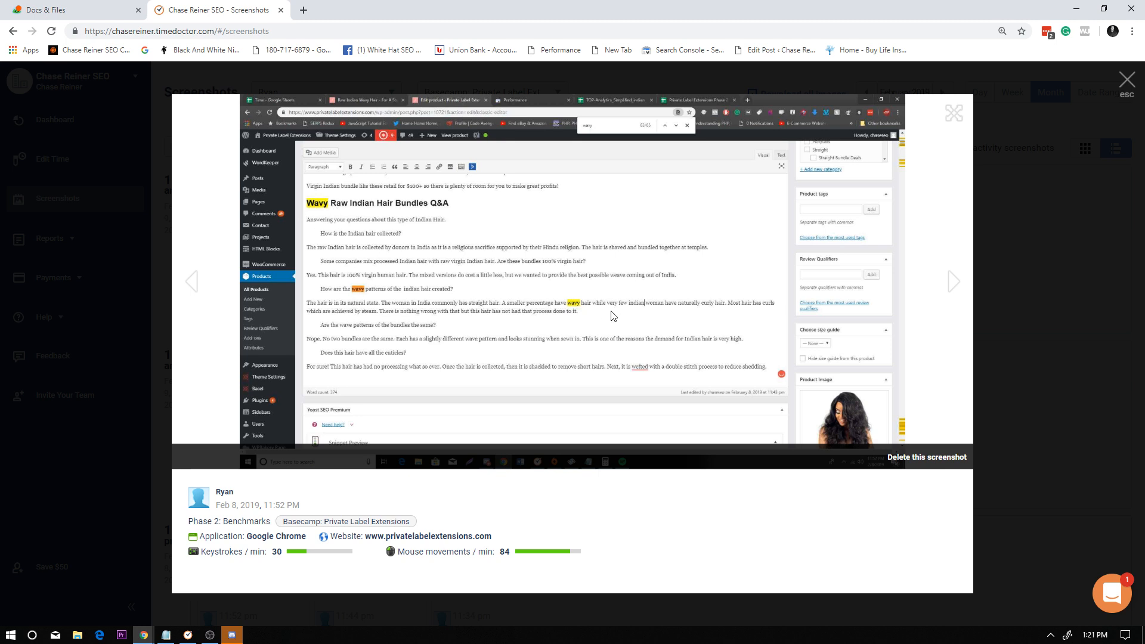
# Close the enlarged screenshot, skim the rest of the screenshot list and return to the Projects Report.
pyautogui.click(1027, 297)
pyautogui.scroll(-15, 642, 307)
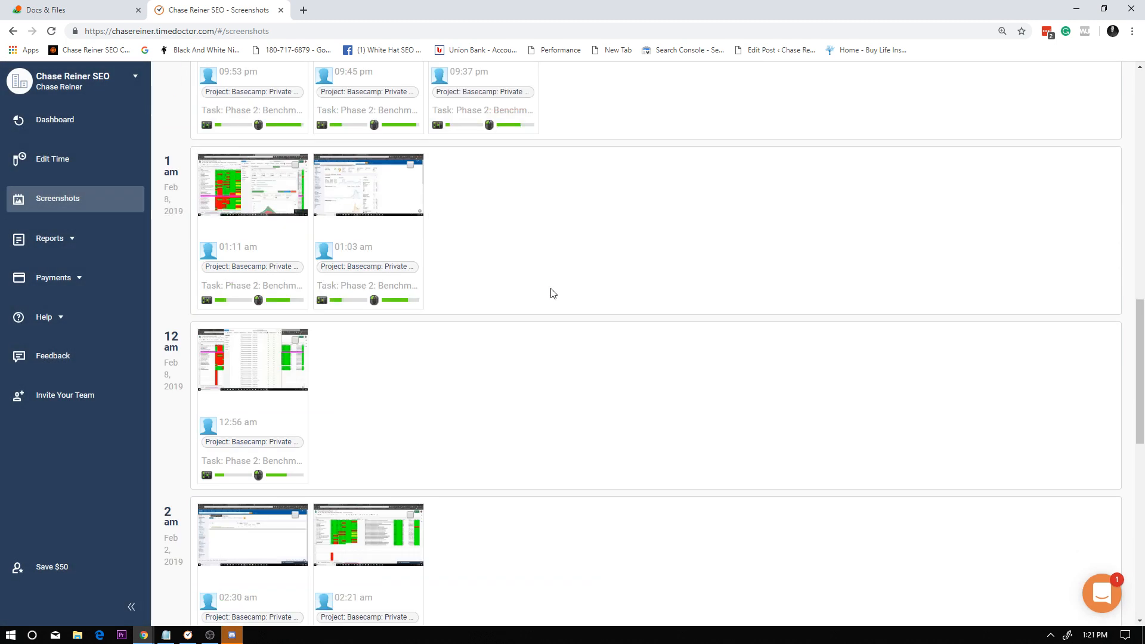
pyautogui.scroll(10, 365, 235)
pyautogui.click(13, 31)
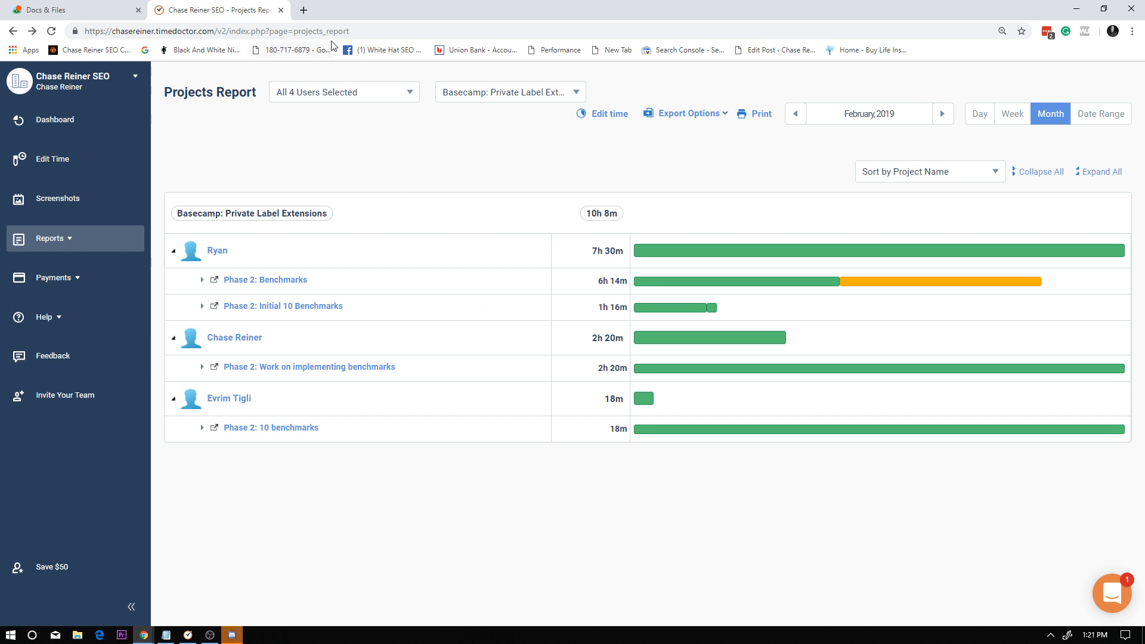
# Open Google Analytics in a new browser tab.
pyautogui.click(303, 7)
pyautogui.write('anal')
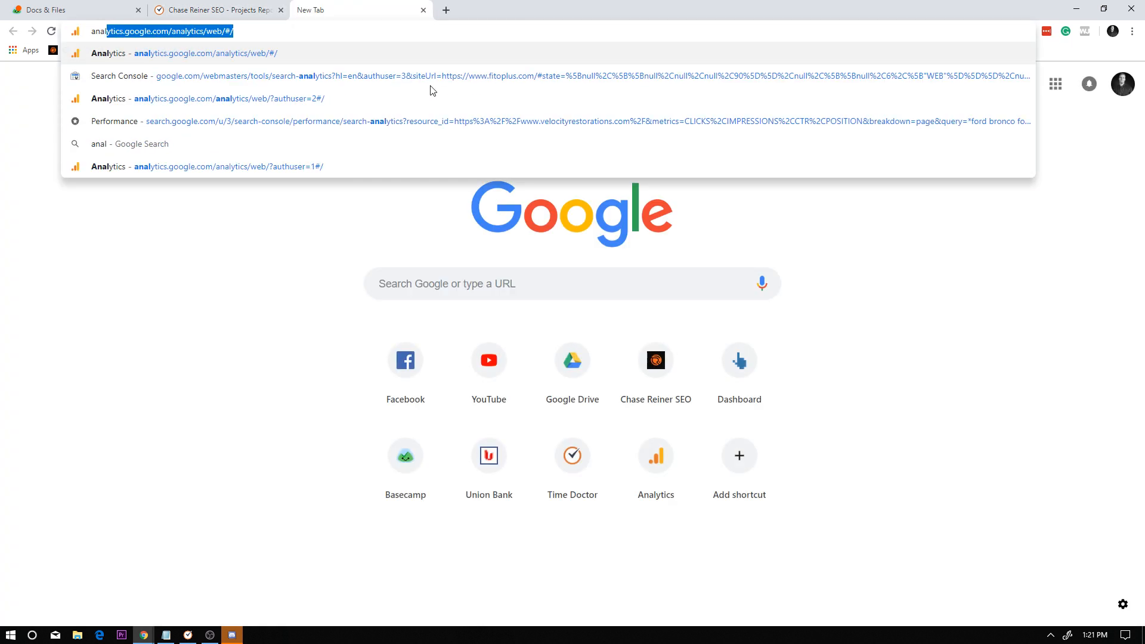
pyautogui.press('Return')
# Search the web for "search console", start Google Search Console in its own tab and close the search results.
pyautogui.click(445, 10)
pyautogui.write('search console')
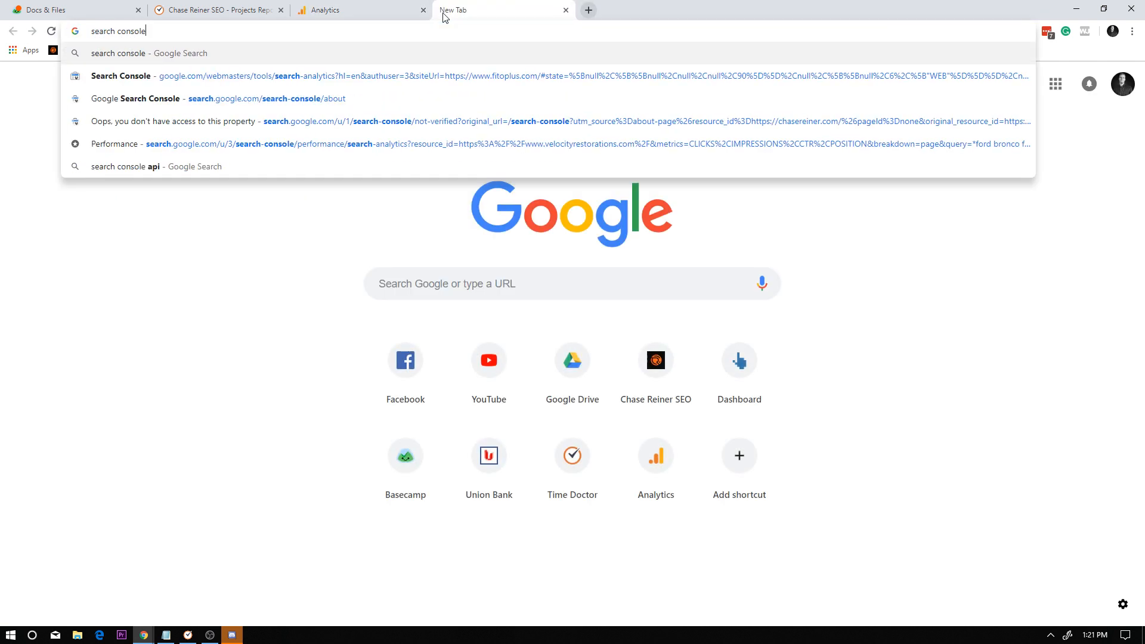
pyautogui.press('Return')
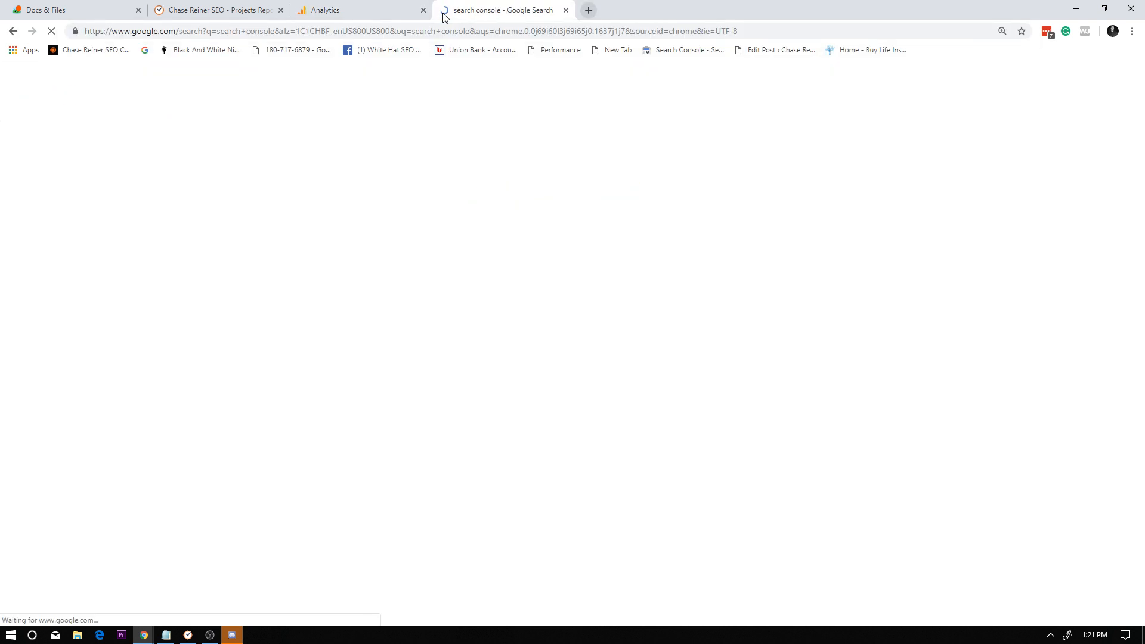
pyautogui.click(244, 218)
pyautogui.click(384, 6)
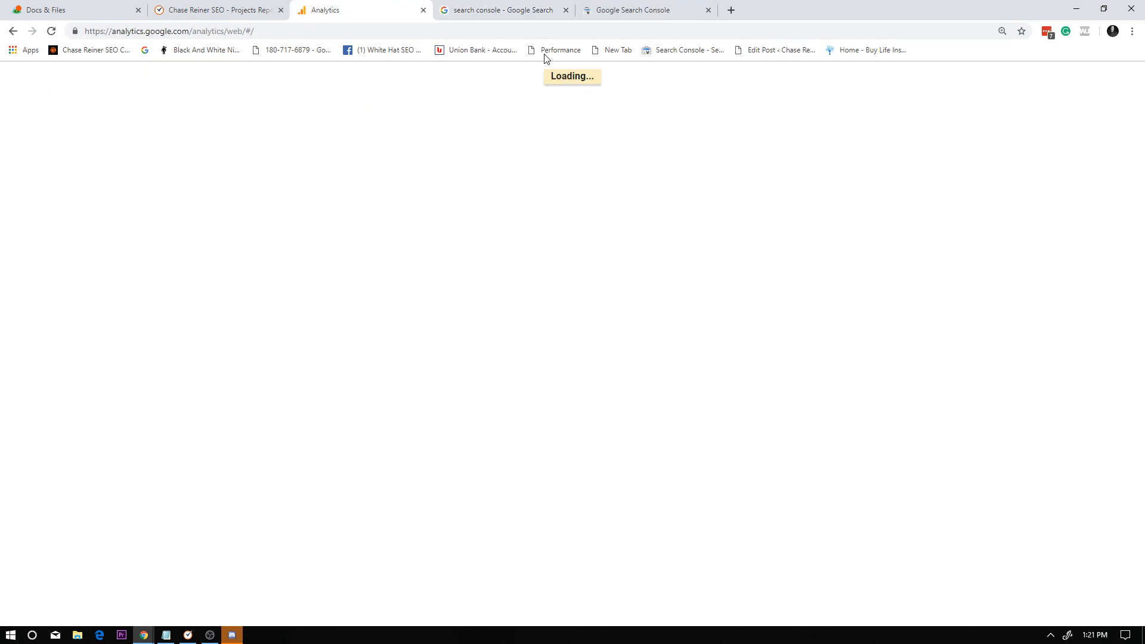
pyautogui.click(564, 17)
pyautogui.click(565, 10)
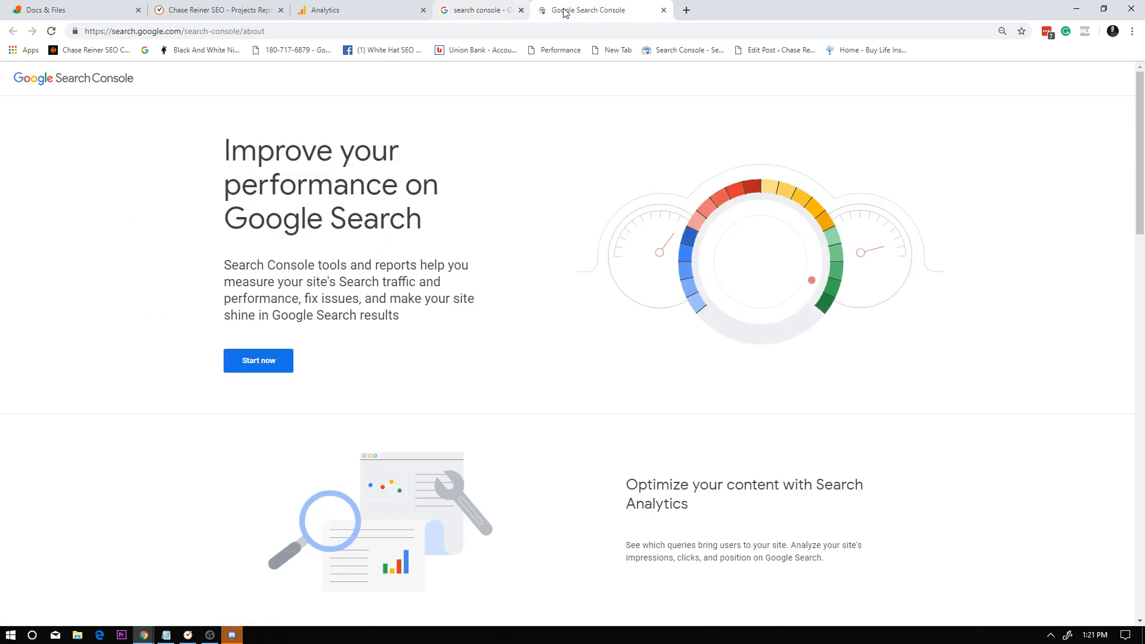
pyautogui.click(249, 359)
# View the list of signed-in accounts in Google Analytics and return to Search Console.
pyautogui.click(354, 10)
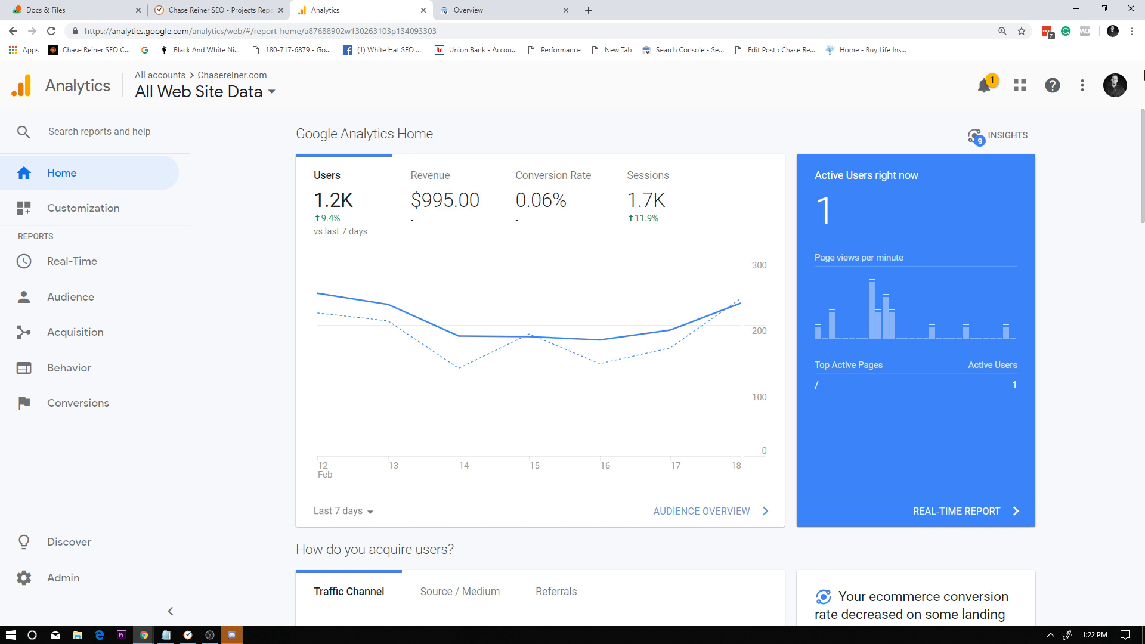
pyautogui.click(1122, 89)
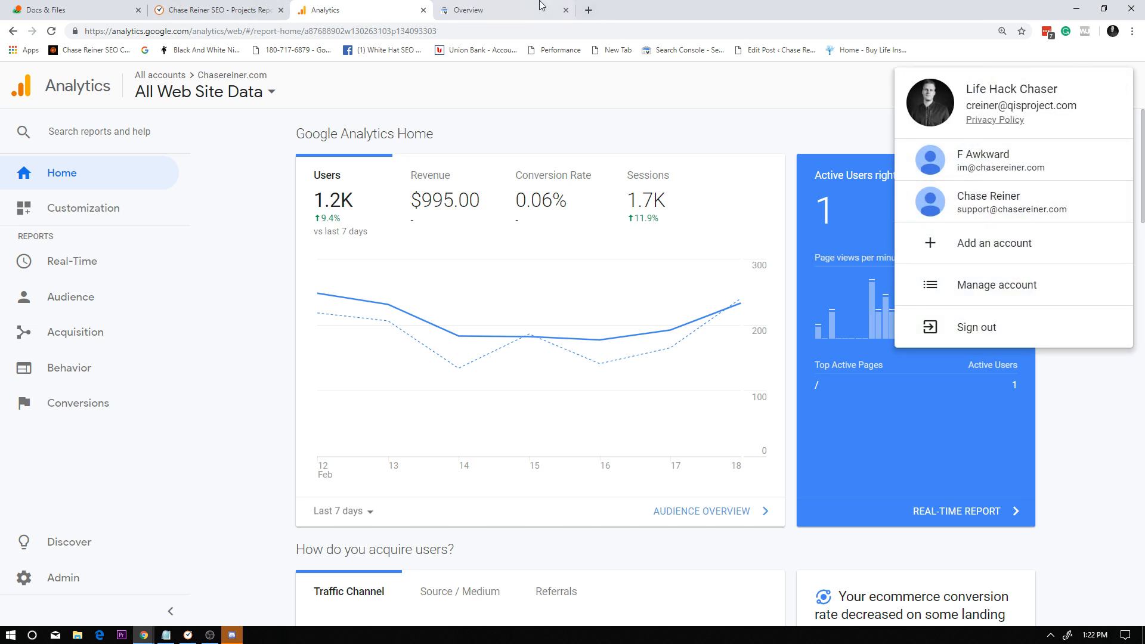
pyautogui.hotkey('ctrl', 'Tab')
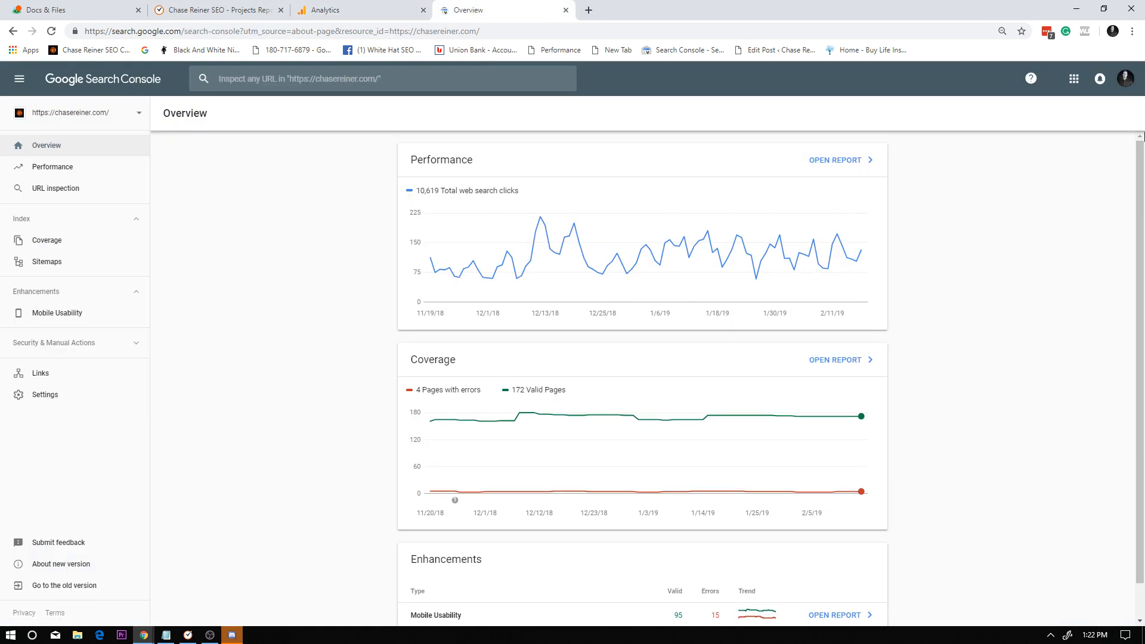
# Switch Search Console to the first alternate account listed and look for a property matching "priv".
pyautogui.click(1116, 86)
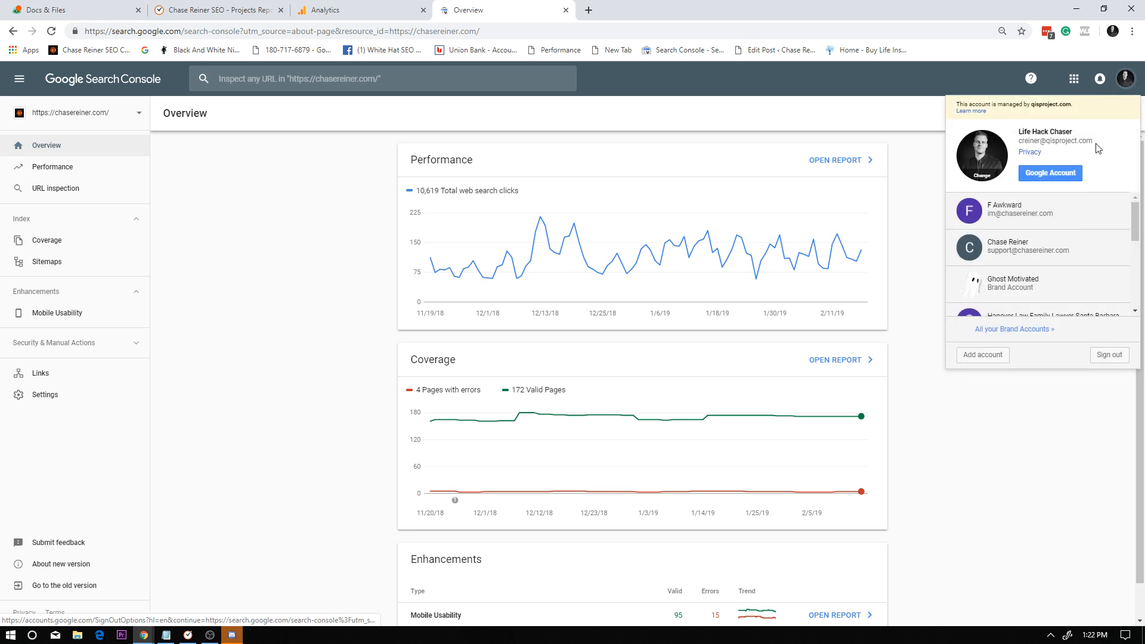
pyautogui.click(1045, 216)
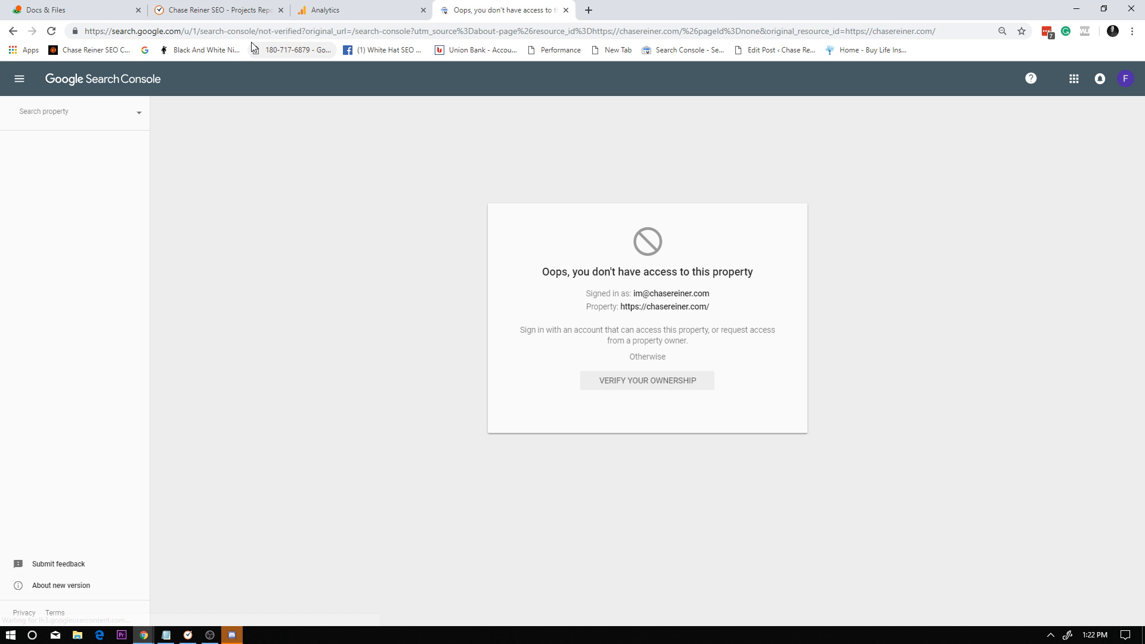
pyautogui.click(115, 113)
pyautogui.write('priv')
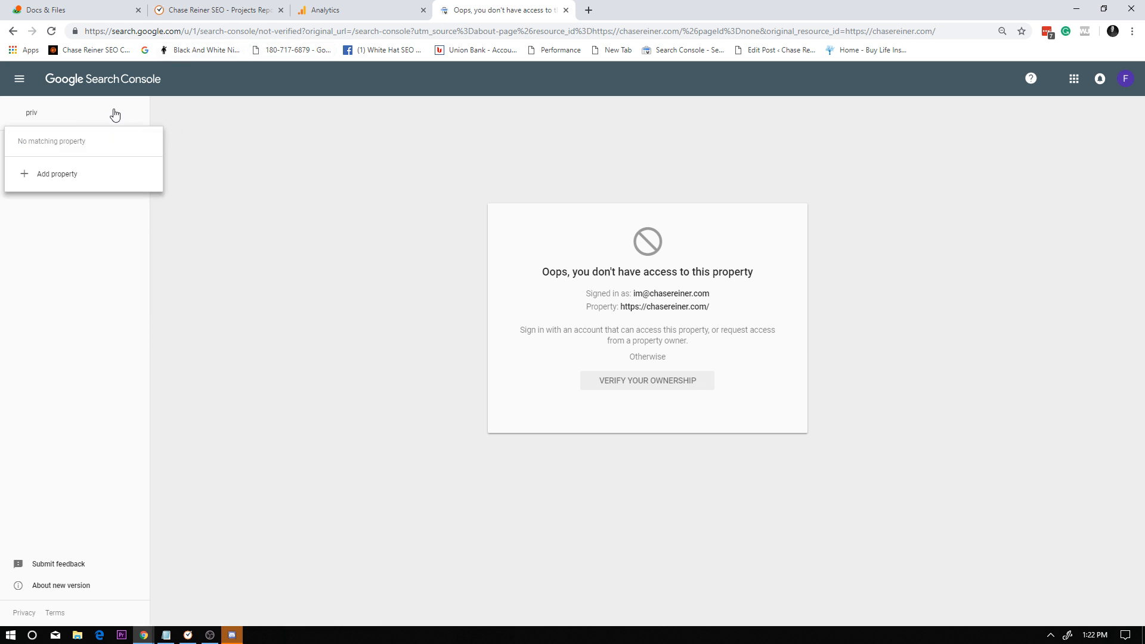
pyautogui.click(1126, 78)
pyautogui.click(1013, 226)
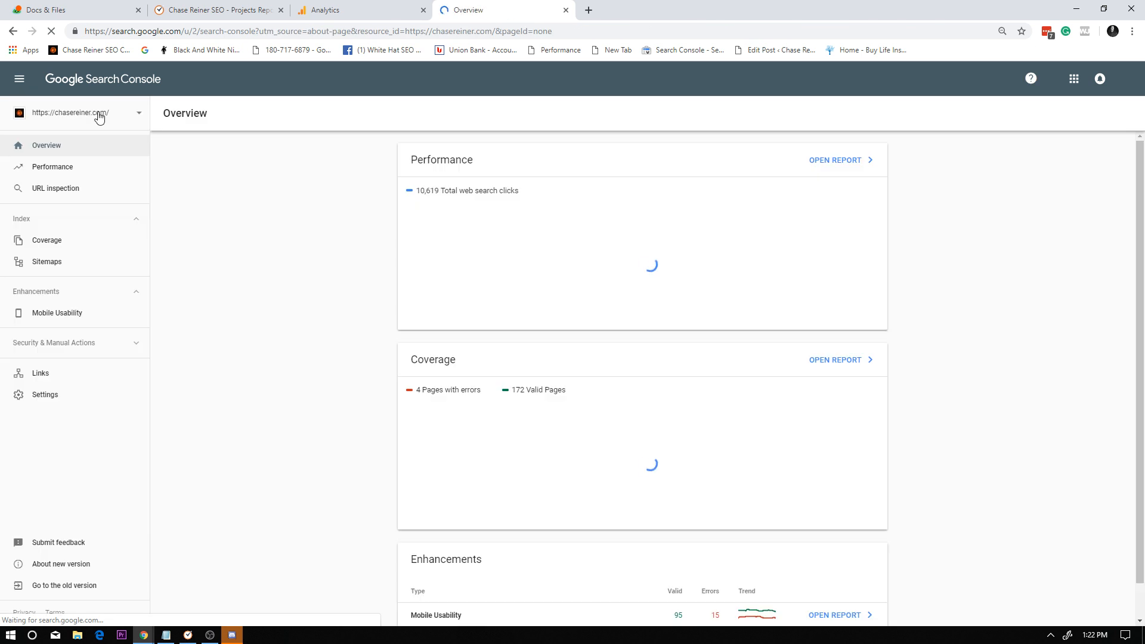
pyautogui.click(99, 116)
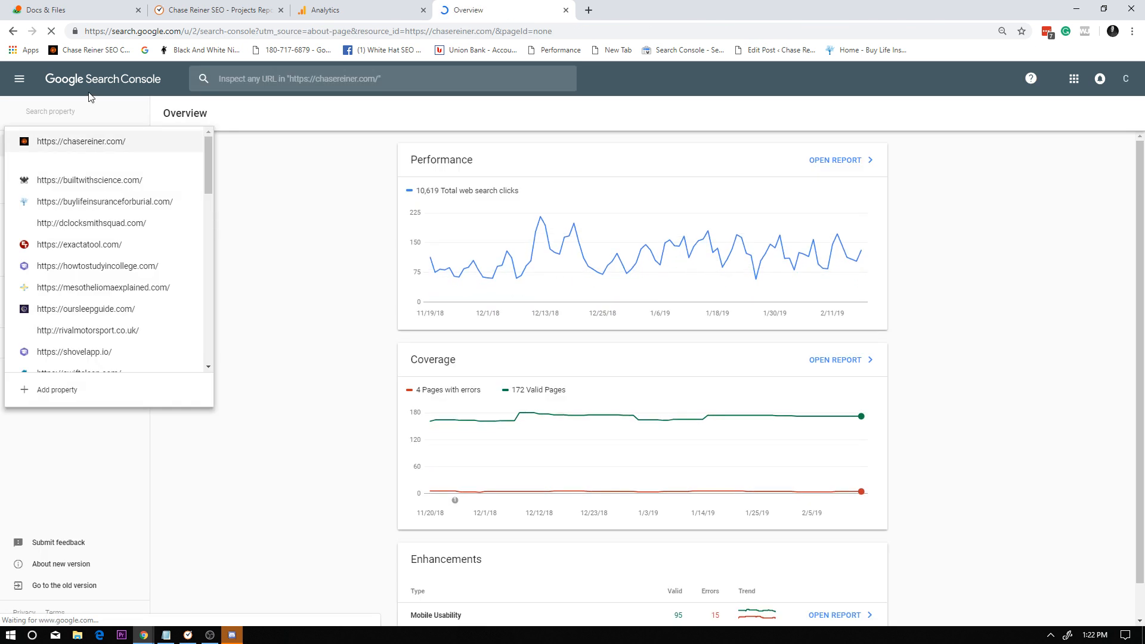
pyautogui.click(89, 97)
pyautogui.click(105, 117)
pyautogui.write('priv')
pyautogui.press('Return')
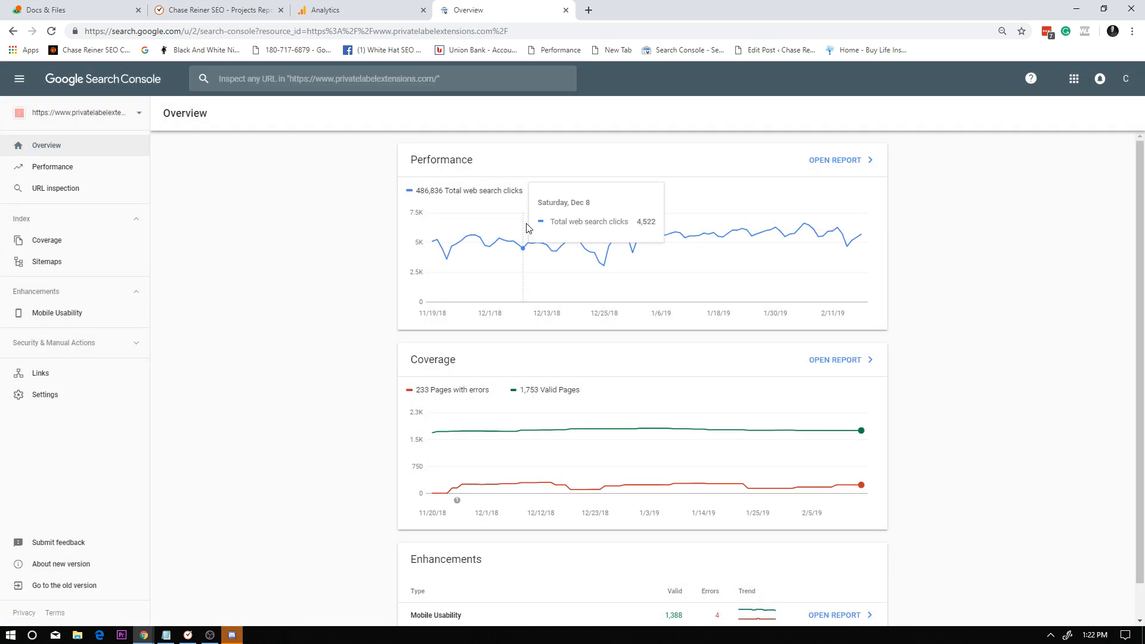
# Open the full performance report and set its date range to compare the last 28 days to the previous period.
pyautogui.click(795, 161)
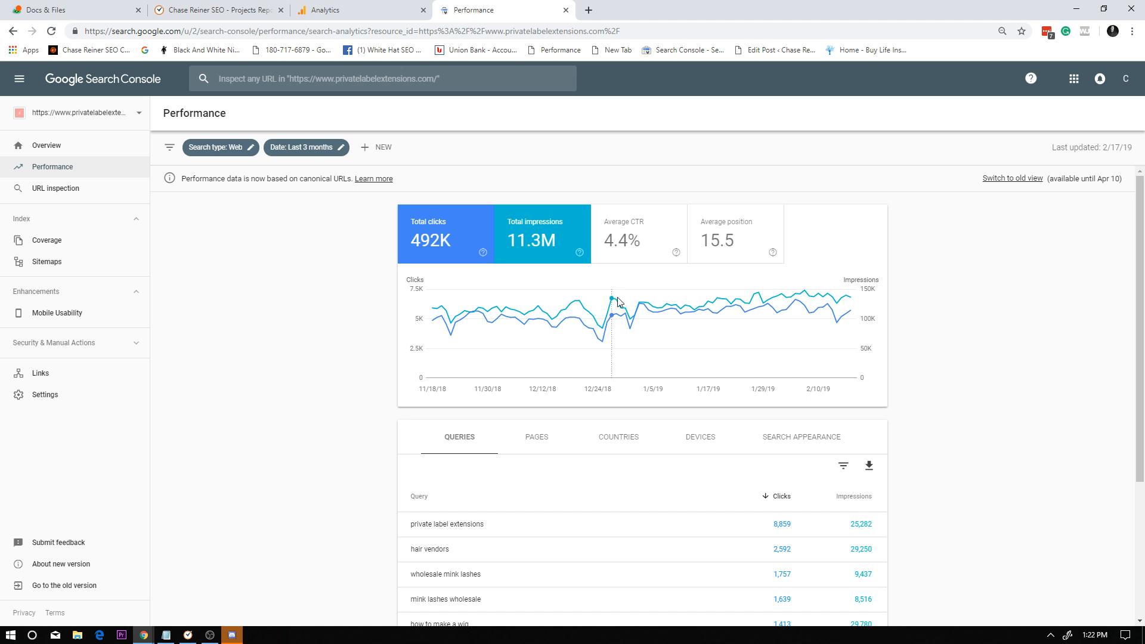
pyautogui.hotkey('ctrl', '+')
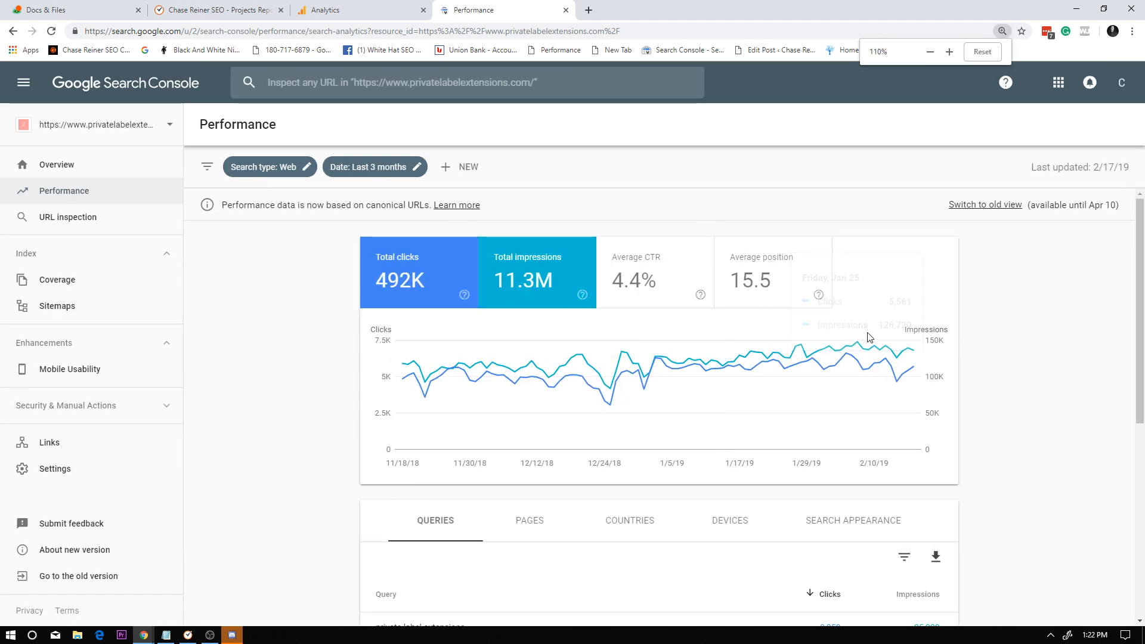
pyautogui.click(367, 167)
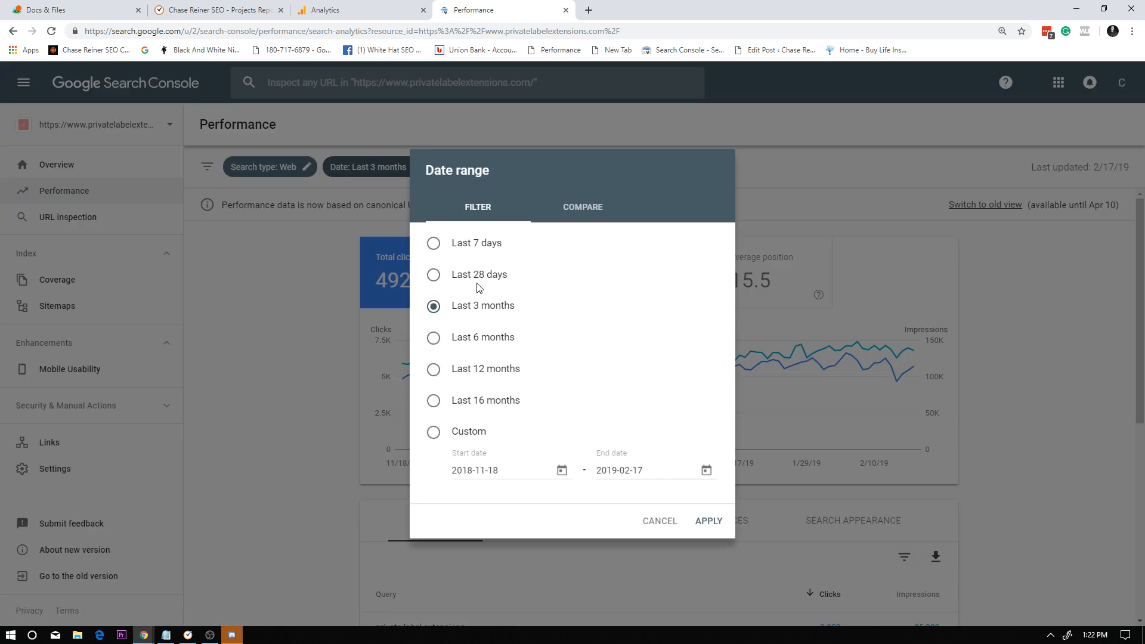
pyautogui.click(460, 278)
pyautogui.click(579, 209)
pyautogui.click(537, 229)
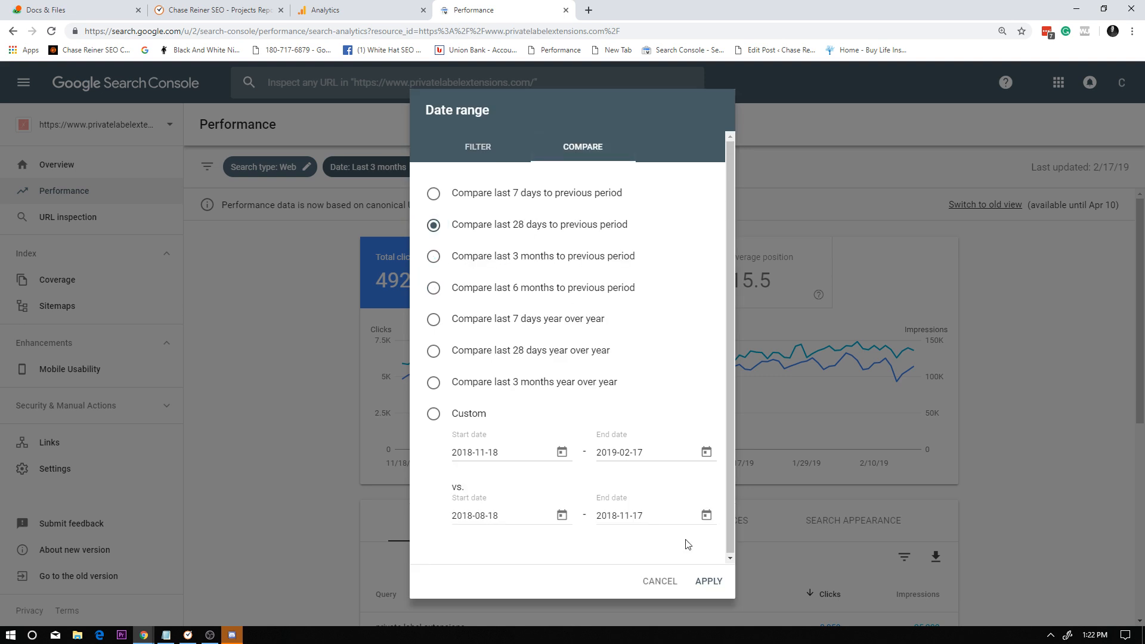
pyautogui.click(708, 582)
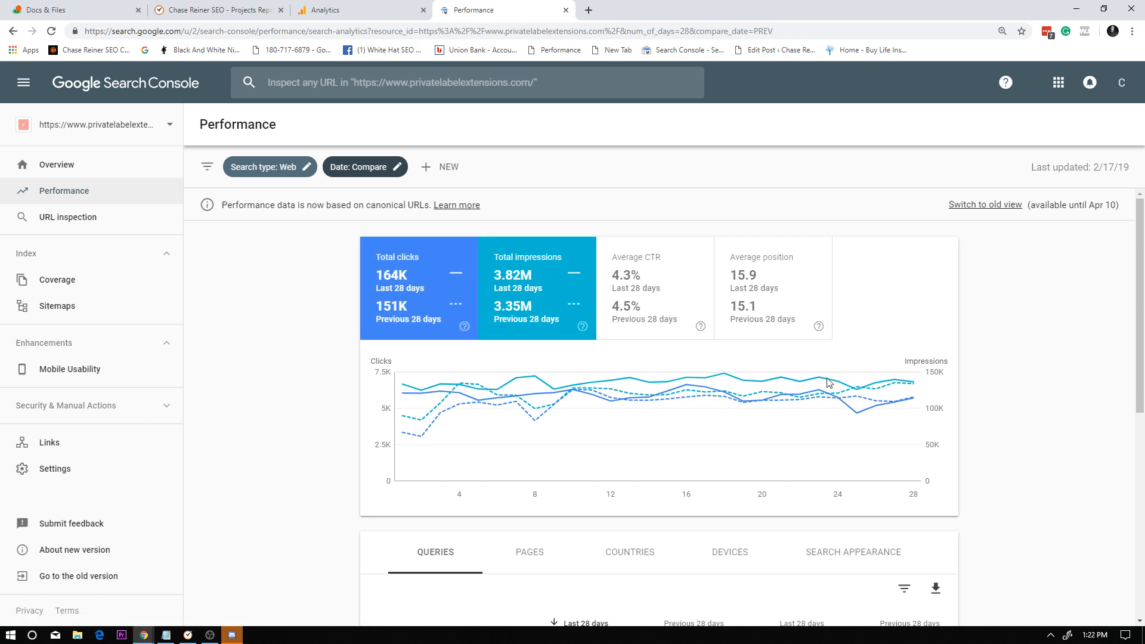
# Hide total impressions so the report compares only clicks, and sort the queries by difference.
pyautogui.scroll(-3, 834, 409)
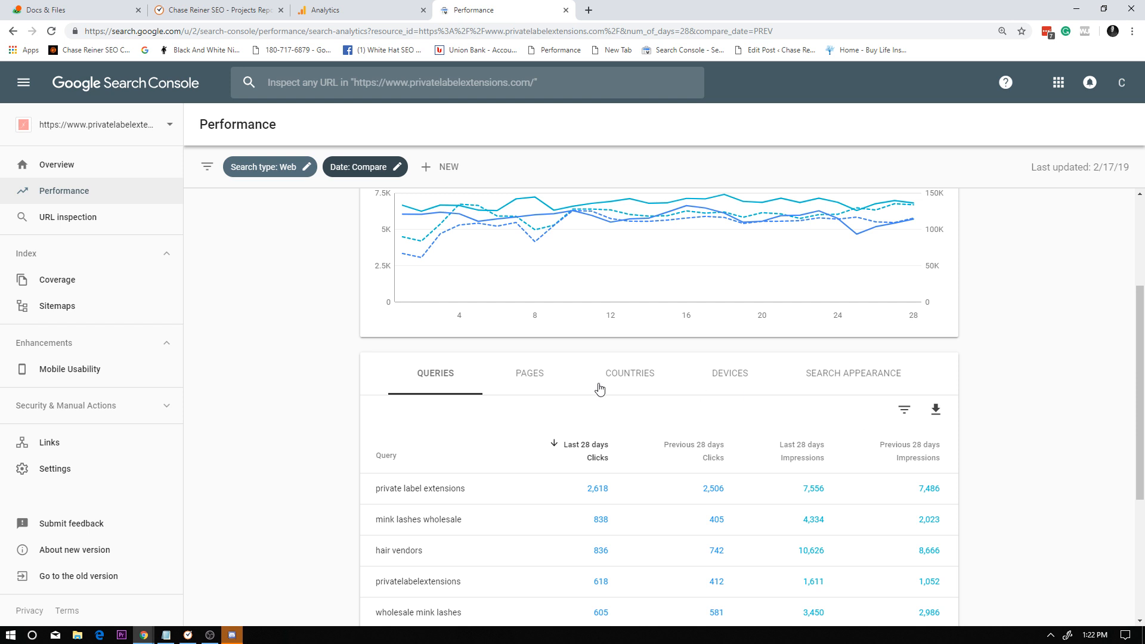
pyautogui.scroll(3, 600, 389)
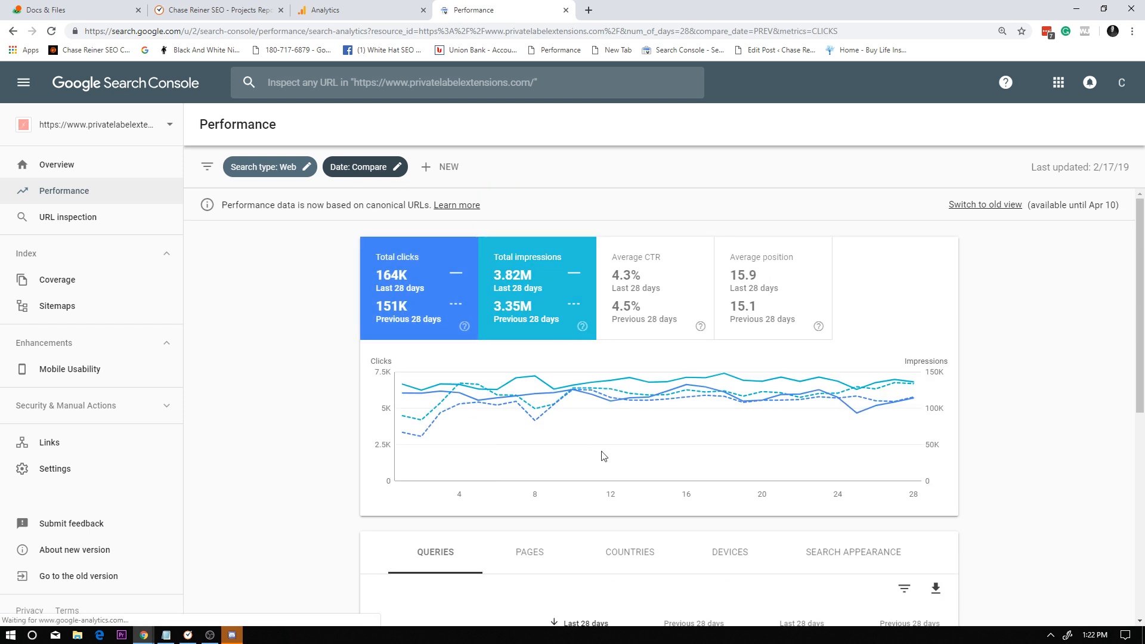
pyautogui.scroll(-3, 787, 405)
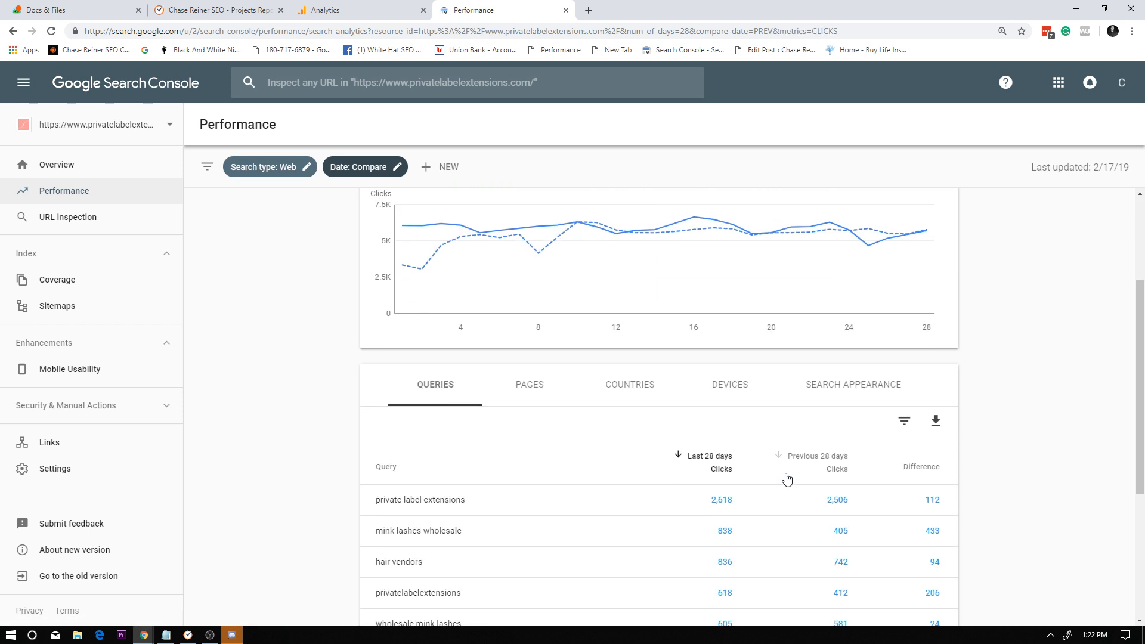
pyautogui.click(924, 455)
# Break the click comparison down by page and examine the listed pages.
pyautogui.scroll(-2, 814, 417)
pyautogui.click(540, 285)
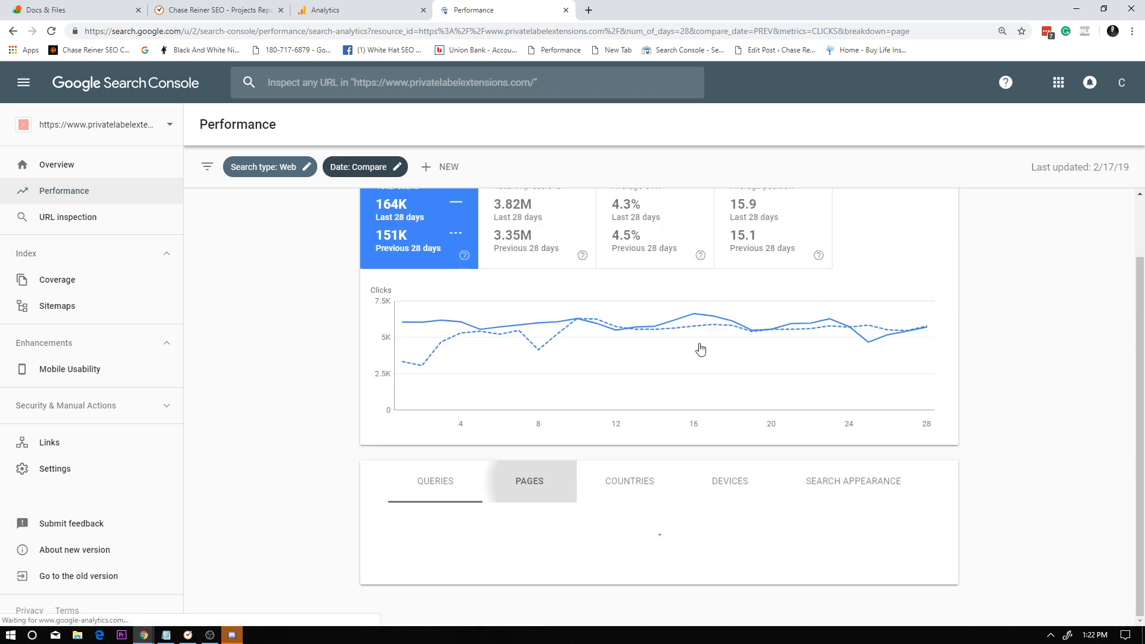
pyautogui.scroll(-6, 865, 467)
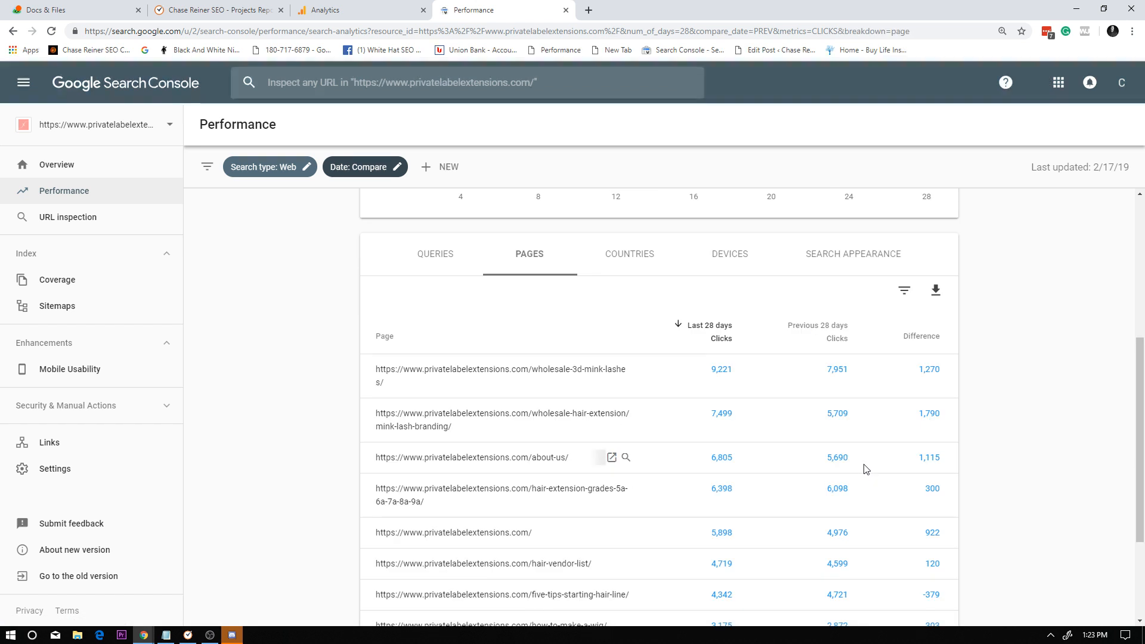
# Sort the compared pages by click difference and examine the pages with the largest gains.
pyautogui.scroll(3, 908, 340)
pyautogui.click(920, 409)
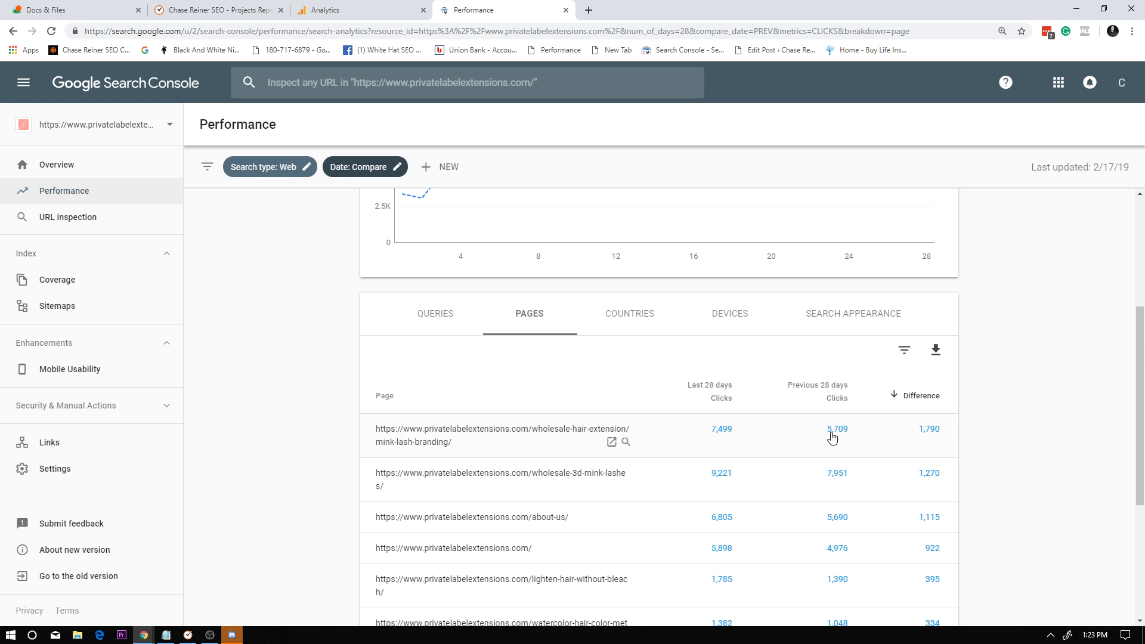
pyautogui.scroll(-1, 771, 461)
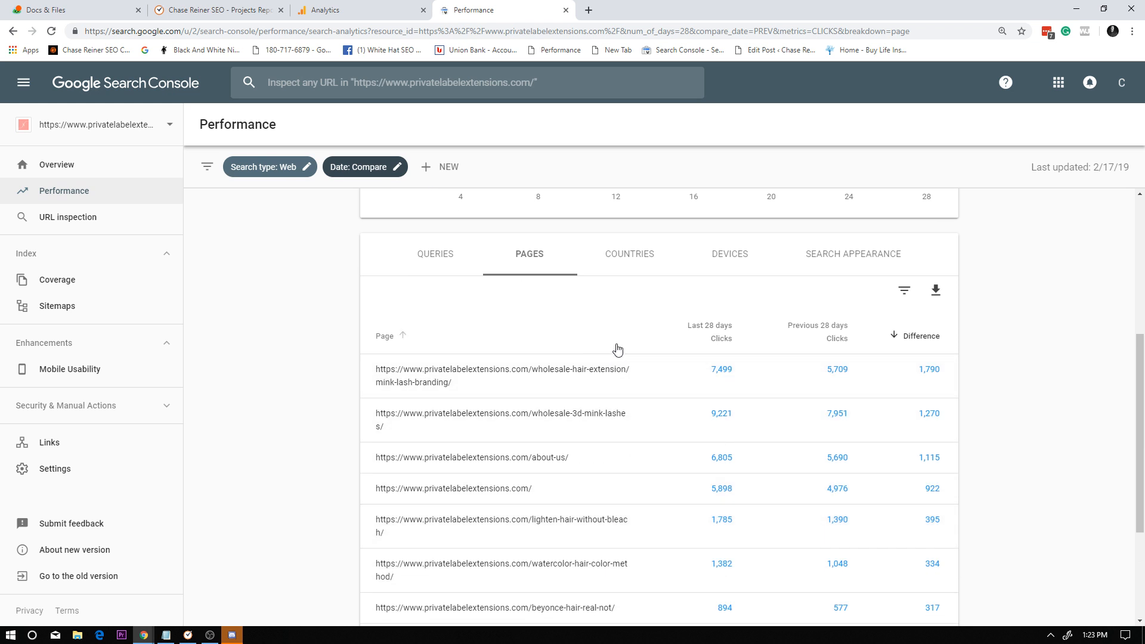
pyautogui.scroll(-1, 681, 323)
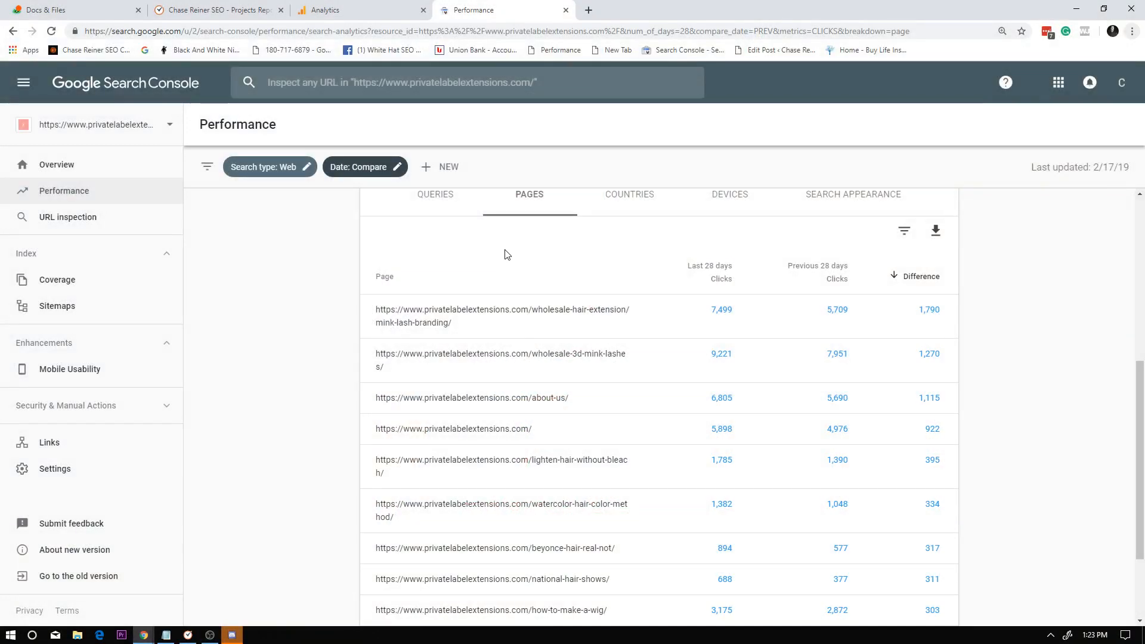
pyautogui.scroll(-3, 503, 253)
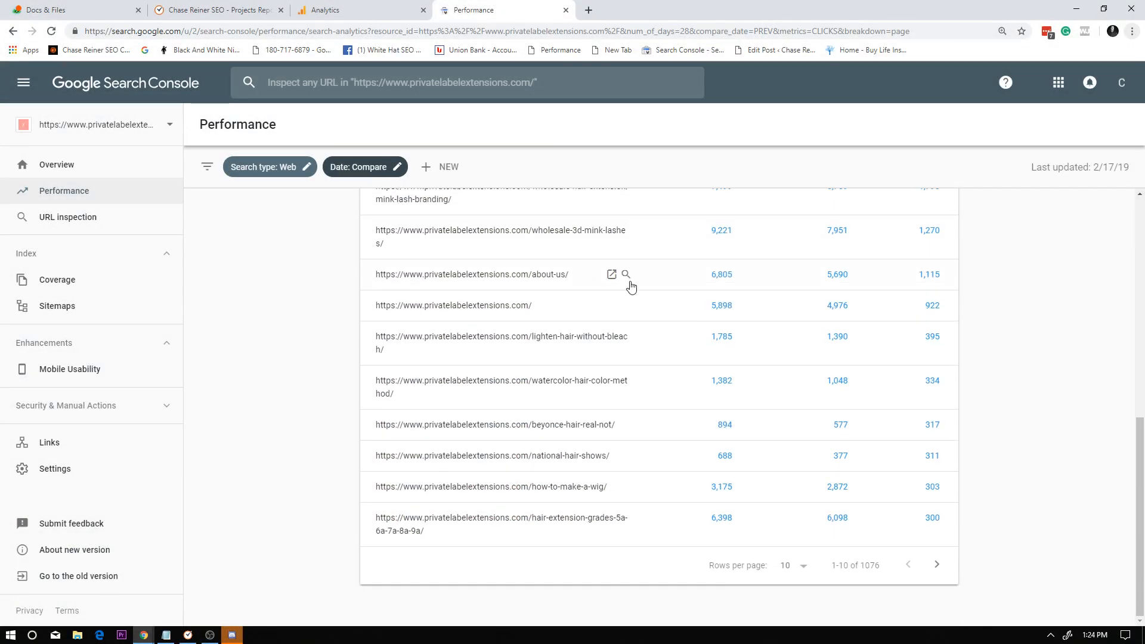
pyautogui.scroll(4, 629, 284)
pyautogui.scroll(5, 654, 285)
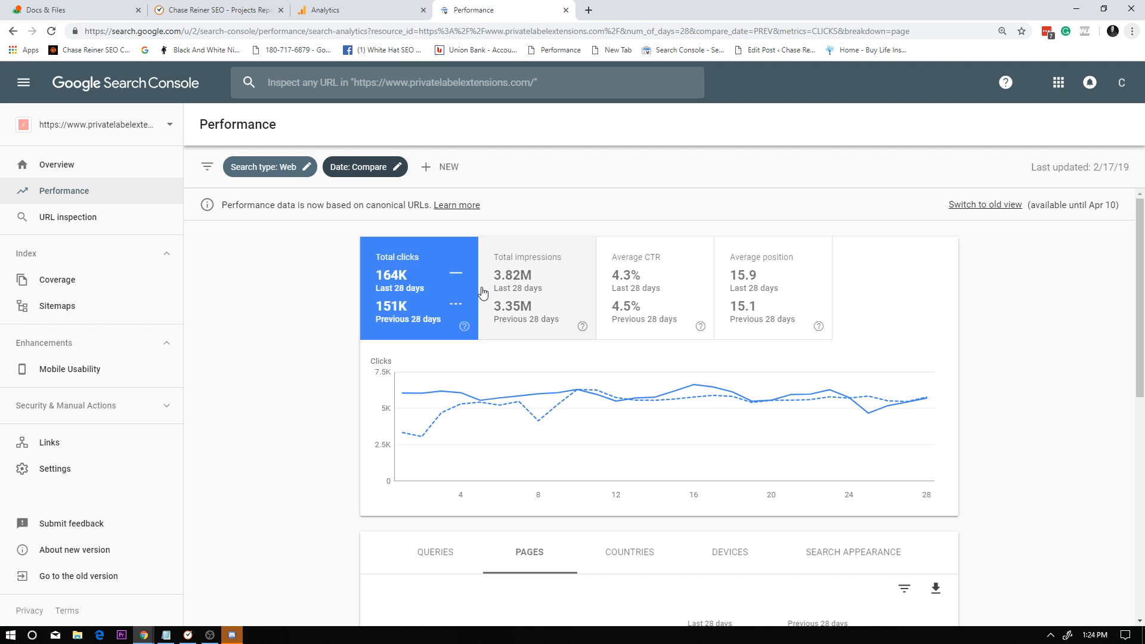
# Check the current date in the system calendar and review the page-level click differences again.
pyautogui.click(1096, 634)
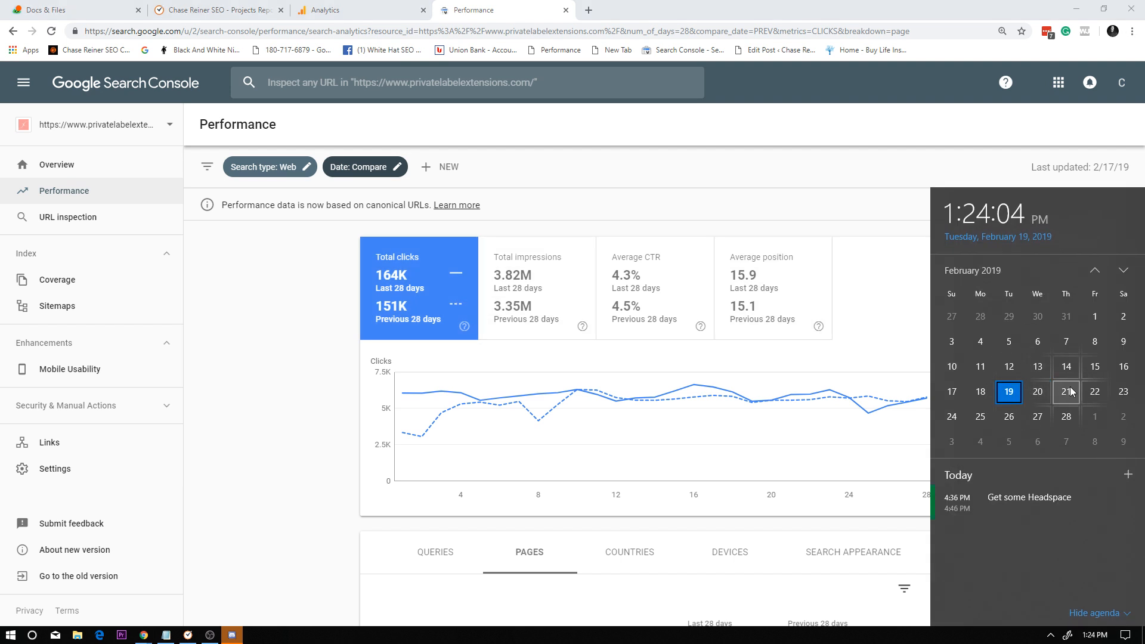
pyautogui.click(735, 391)
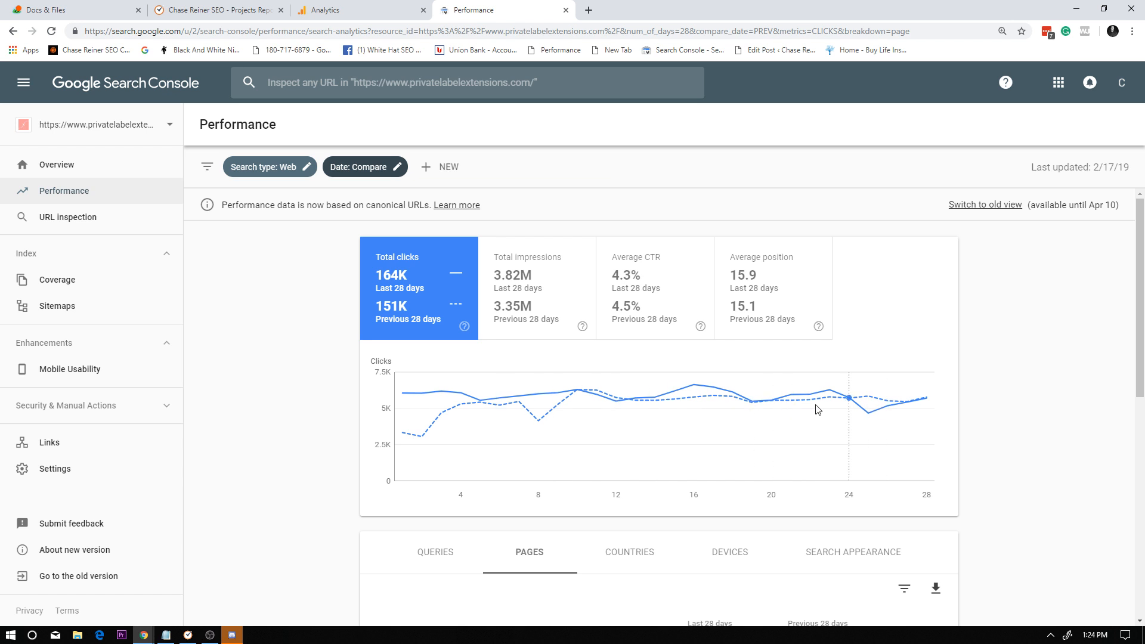
pyautogui.scroll(-4, 818, 410)
pyautogui.scroll(-3, 678, 401)
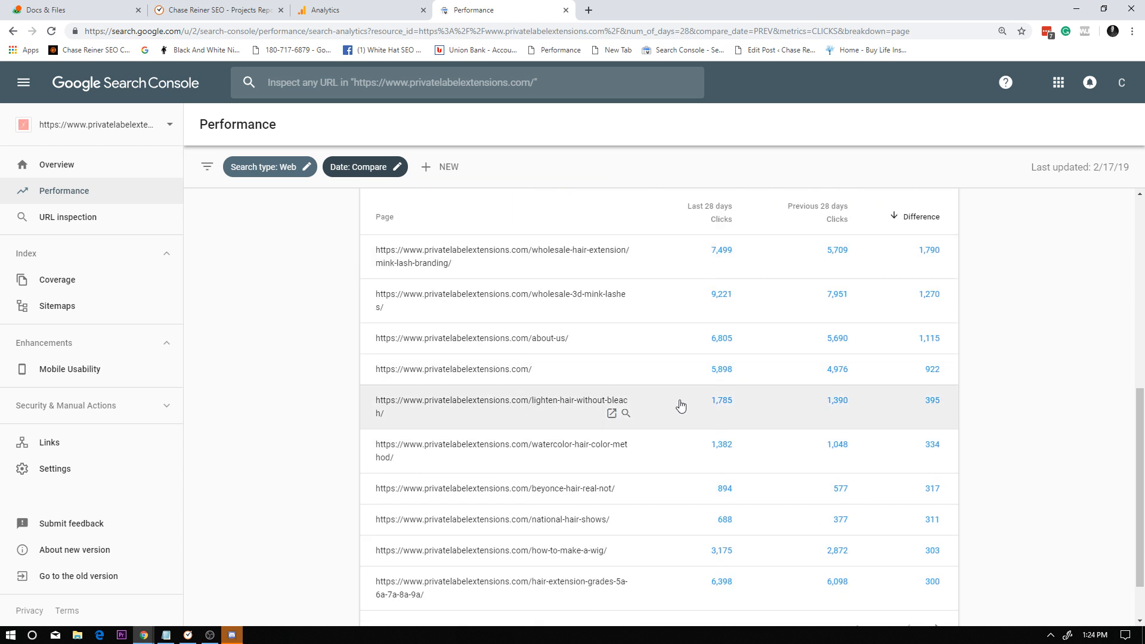
pyautogui.scroll(2, 818, 358)
pyautogui.scroll(-3, 869, 428)
pyautogui.scroll(4, 833, 404)
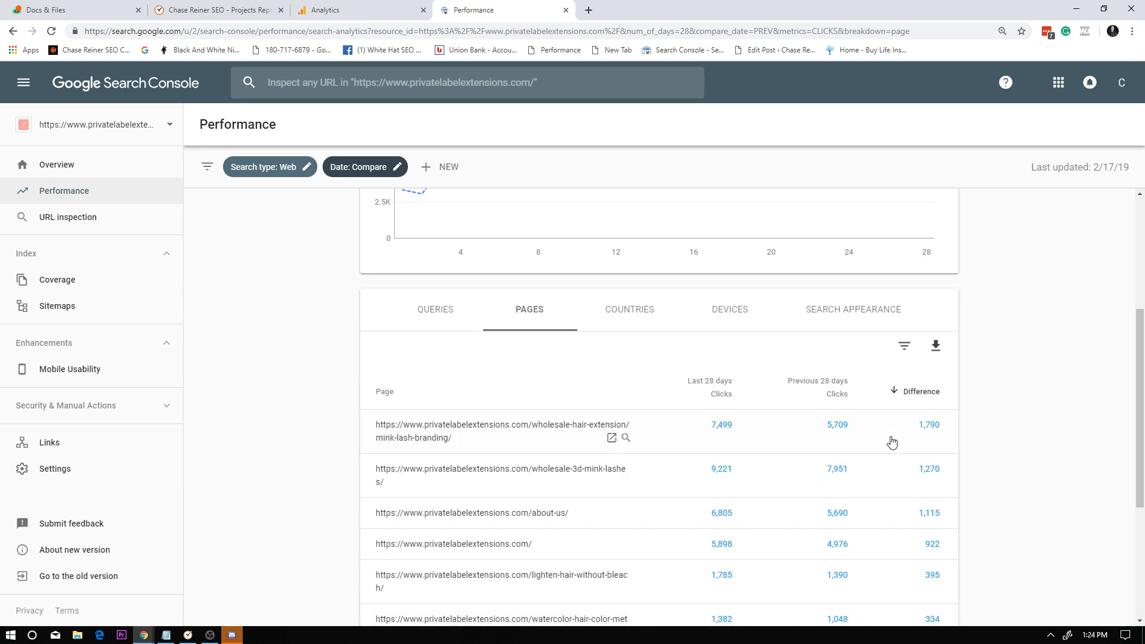
pyautogui.scroll(4, 835, 429)
# Place the Google Analytics tab after Search Console and switch Analytics to the support account.
pyautogui.click(355, 8)
pyautogui.moveTo(472, 4); pyautogui.dragTo(377, 3)
pyautogui.click(469, 16)
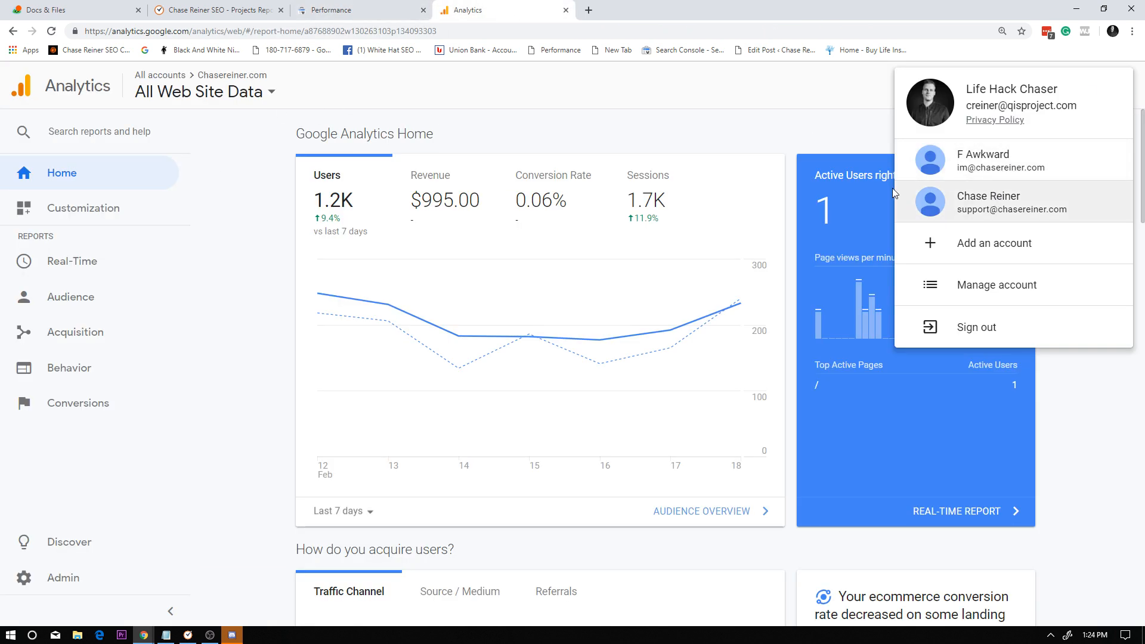
pyautogui.click(1034, 206)
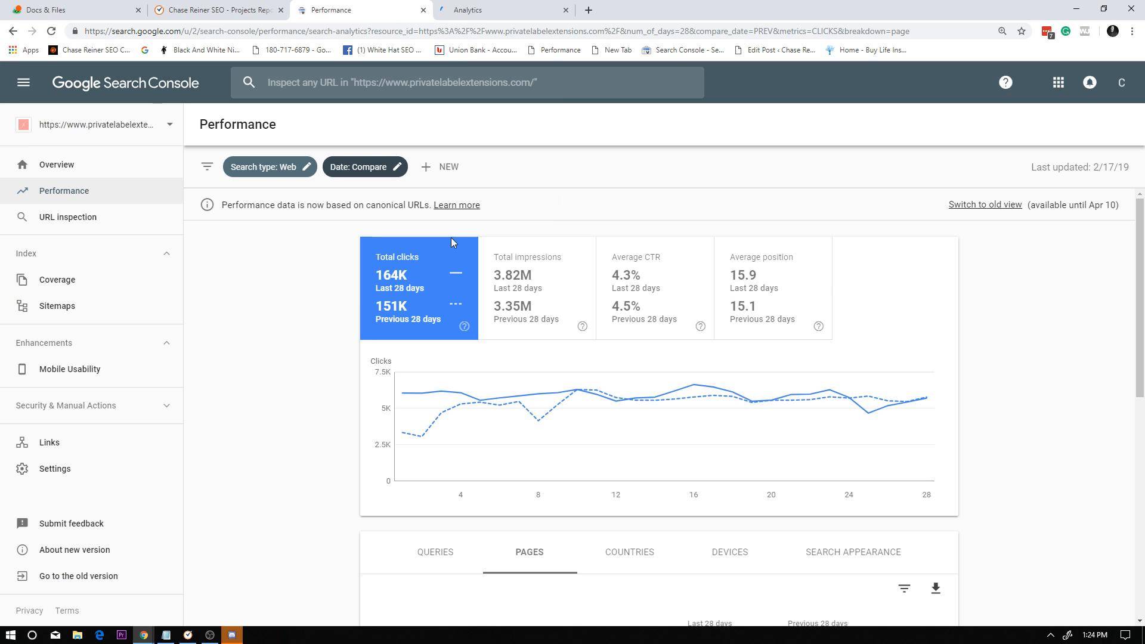
# Switch to Basecamp and open the Google spreadsheet in the Private Label Extensions project's Phase 2 folder.
pyautogui.hotkey('ctrl', 'Tab')
pyautogui.click(376, 5)
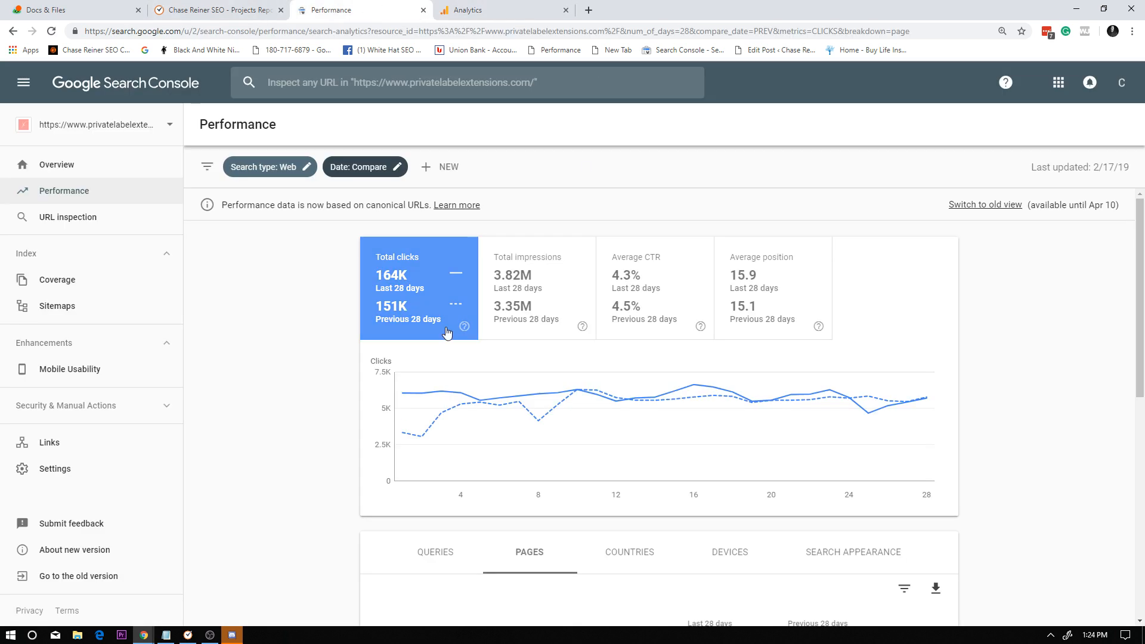
pyautogui.click(237, 4)
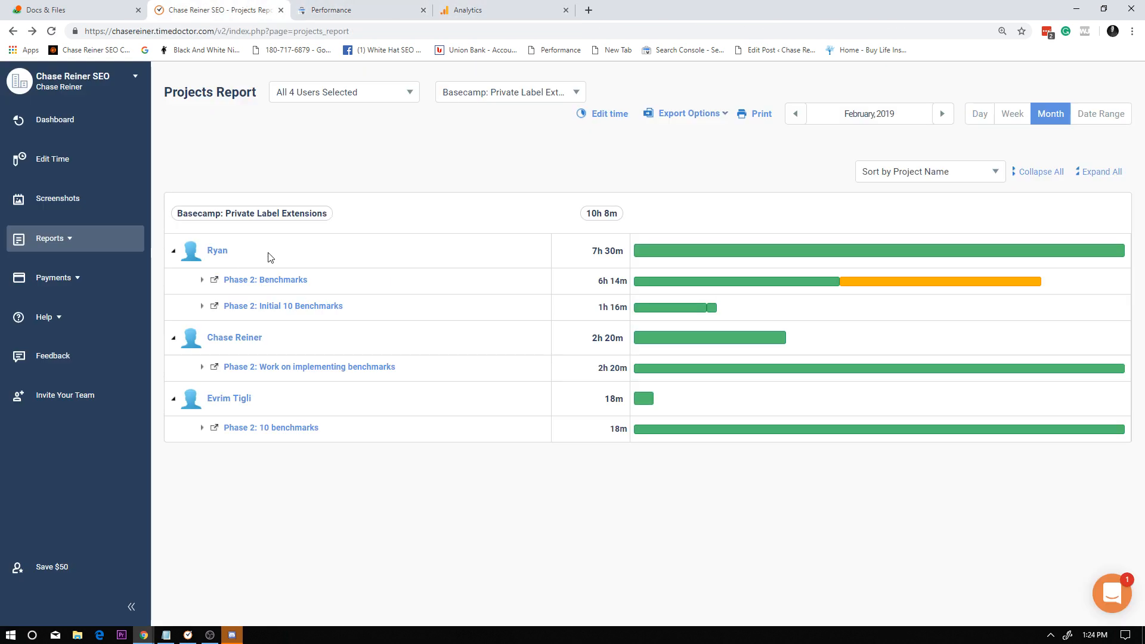
pyautogui.click(71, 10)
pyautogui.click(628, 258)
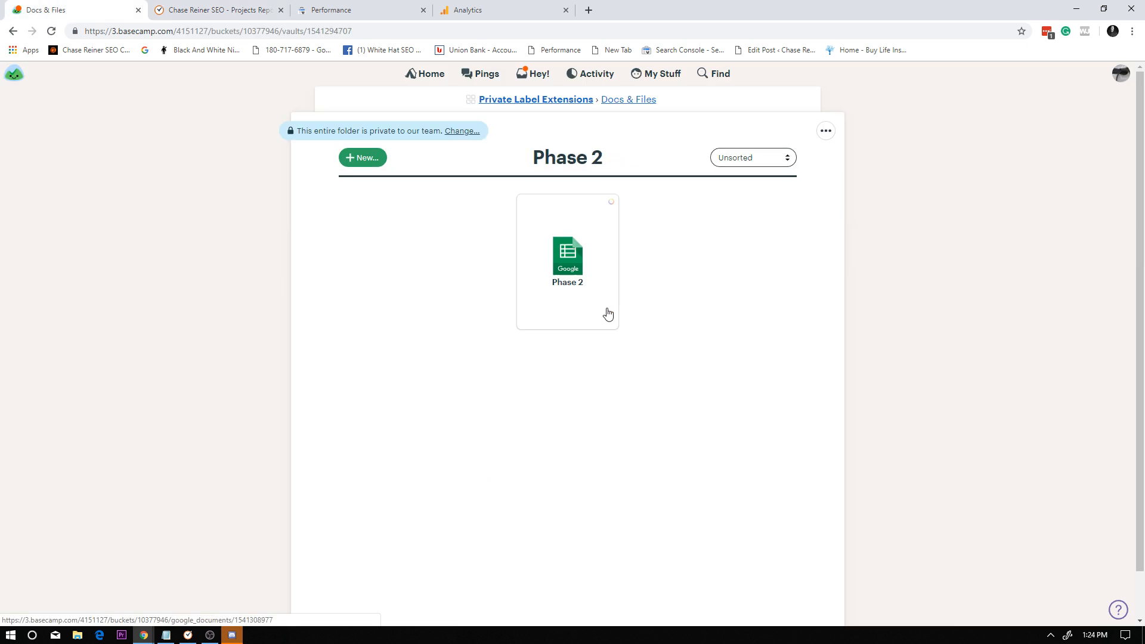
pyautogui.click(600, 239)
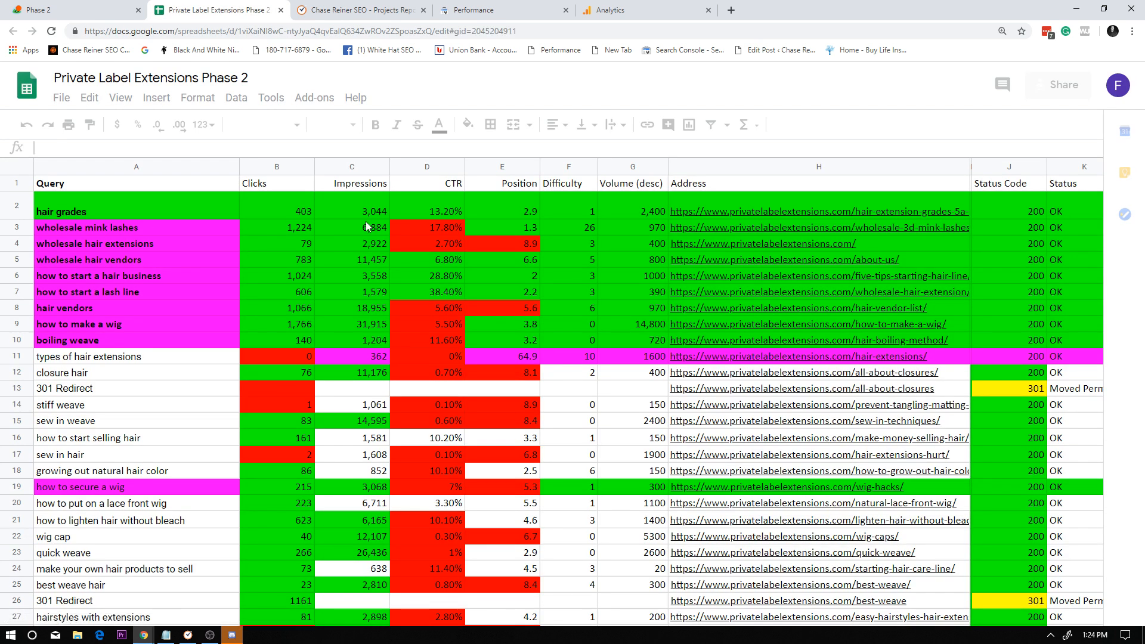
# Examine the top queries and their page addresses in the Benchmarks December sheet, including the note on "hair grades".
pyautogui.click(178, 216)
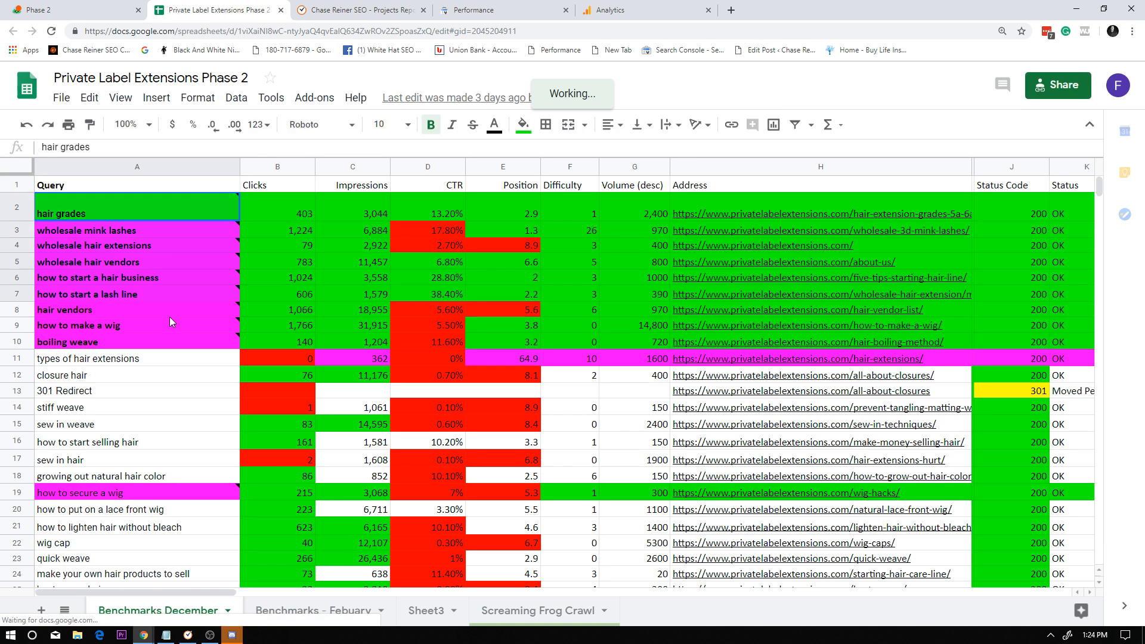
pyautogui.moveTo(170, 317); pyautogui.dragTo(153, 523)
pyautogui.click(641, 213)
pyautogui.moveTo(728, 214); pyautogui.dragTo(725, 325)
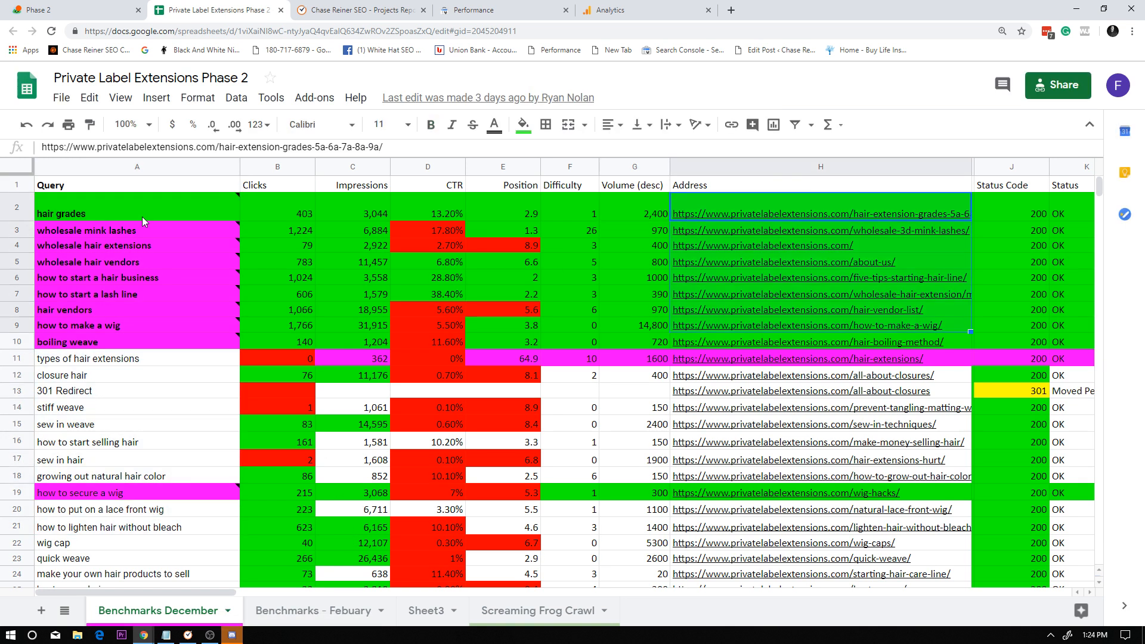
pyautogui.click(137, 309)
pyautogui.click(80, 215)
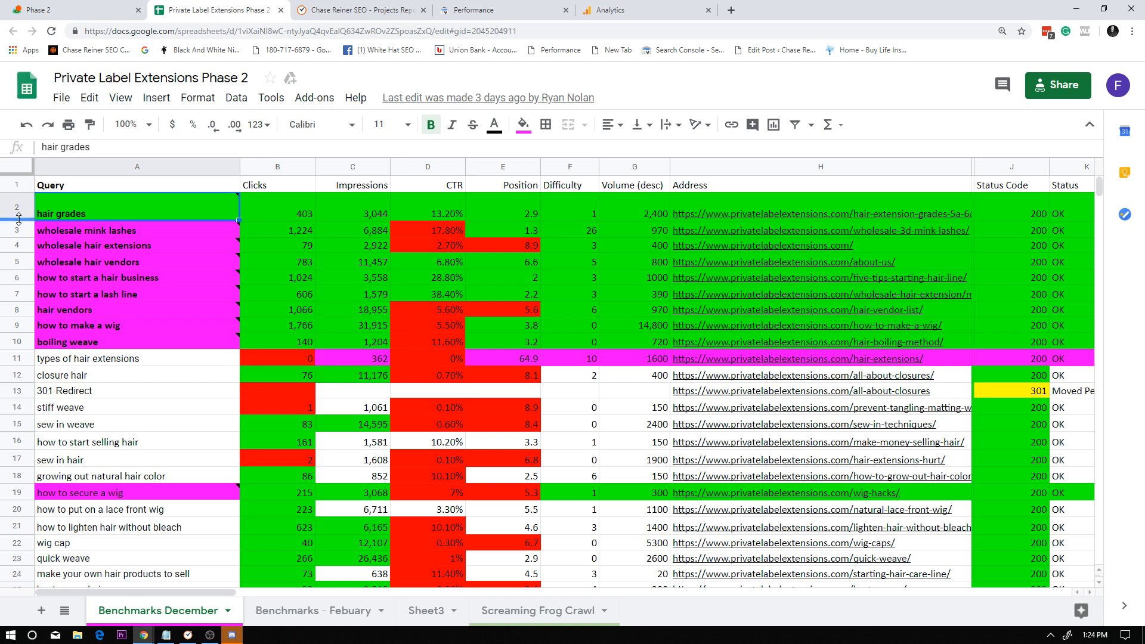
pyautogui.click(18, 206)
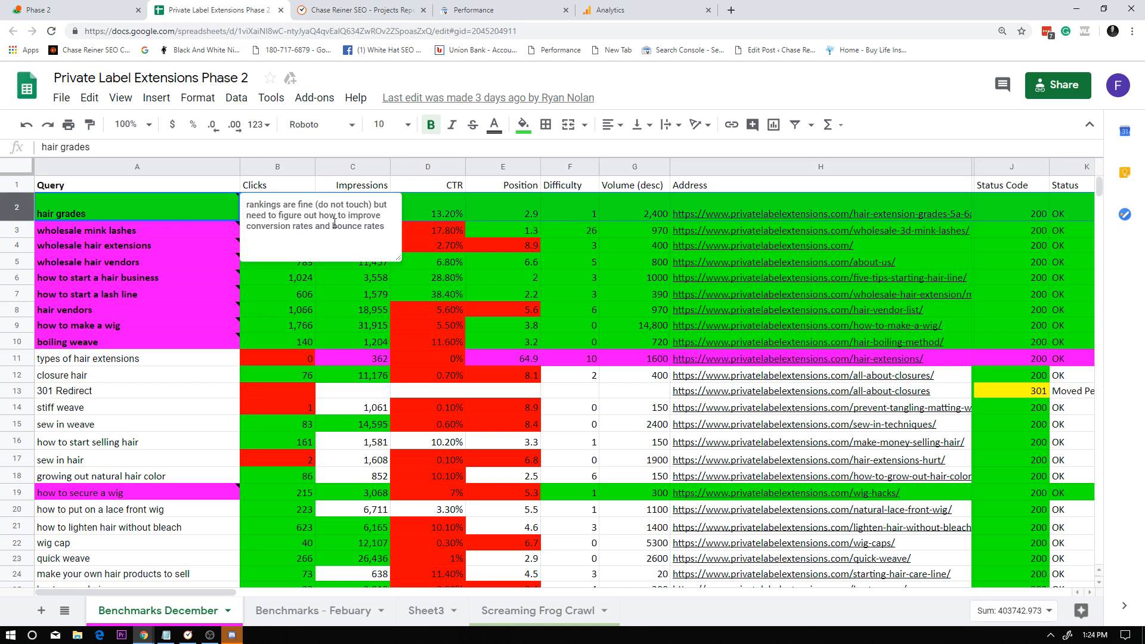
pyautogui.click(834, 216)
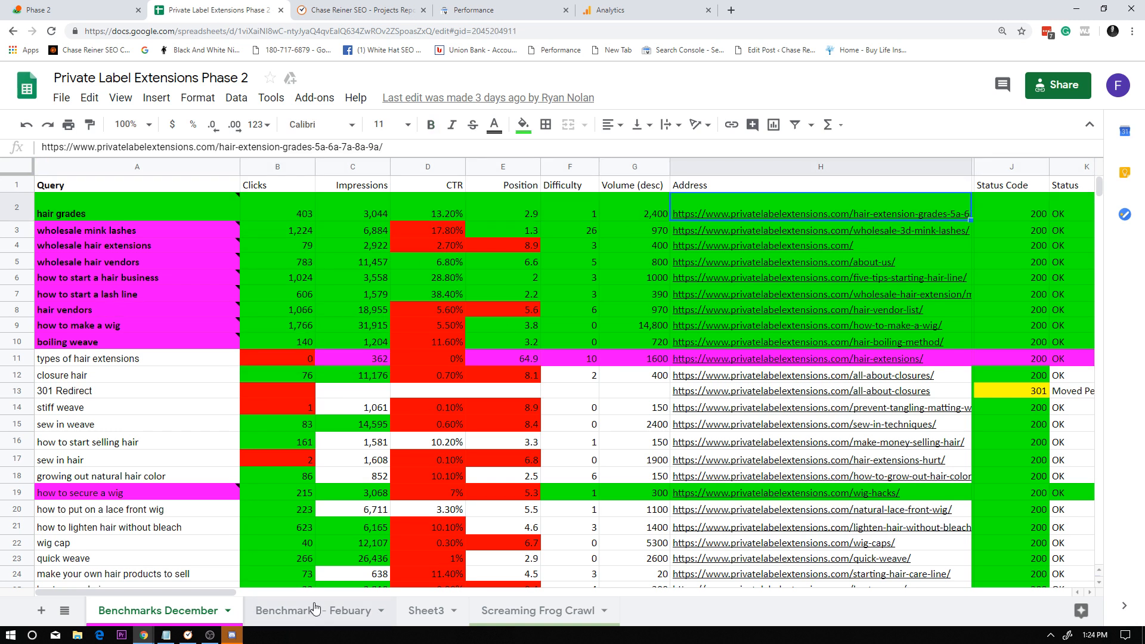
# View the "Benchmarks - Febuary" sheet, return to Benchmarks December, and inspect the top queries' metrics.
pyautogui.click(315, 609)
pyautogui.click(206, 609)
pyautogui.click(260, 615)
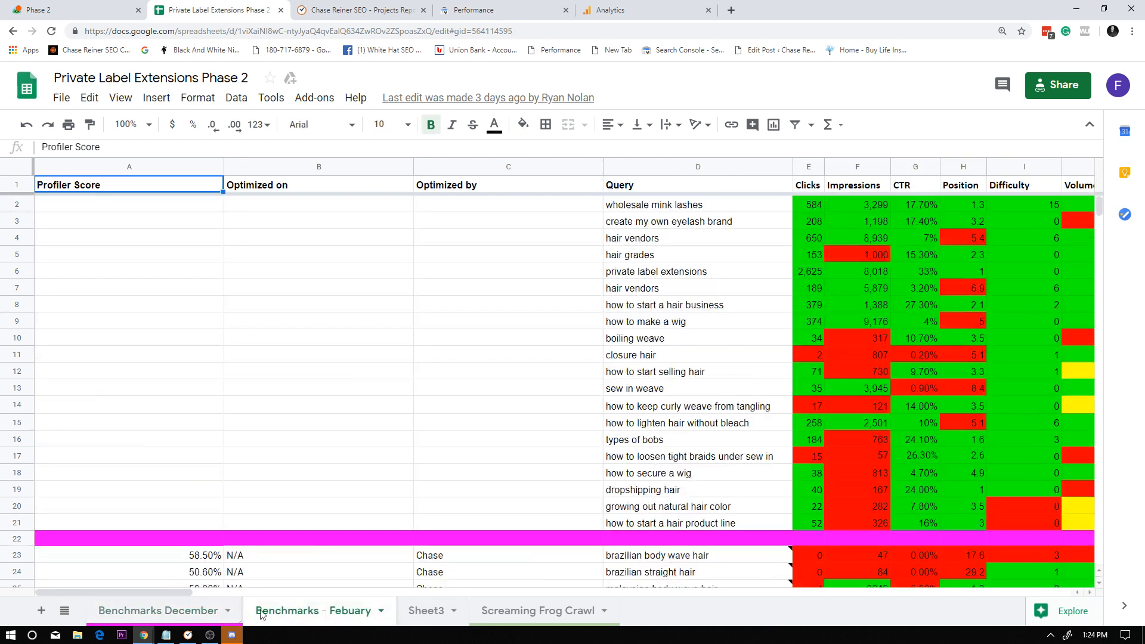
pyautogui.click(210, 611)
pyautogui.moveTo(78, 198); pyautogui.dragTo(535, 215)
pyautogui.click(643, 333)
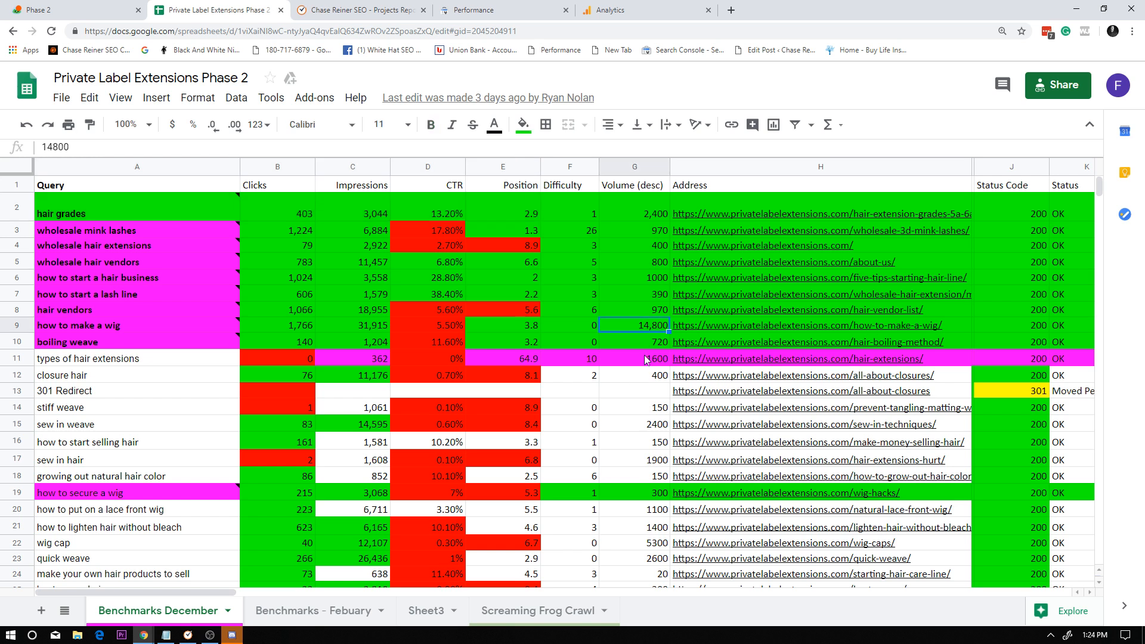
pyautogui.click(441, 210)
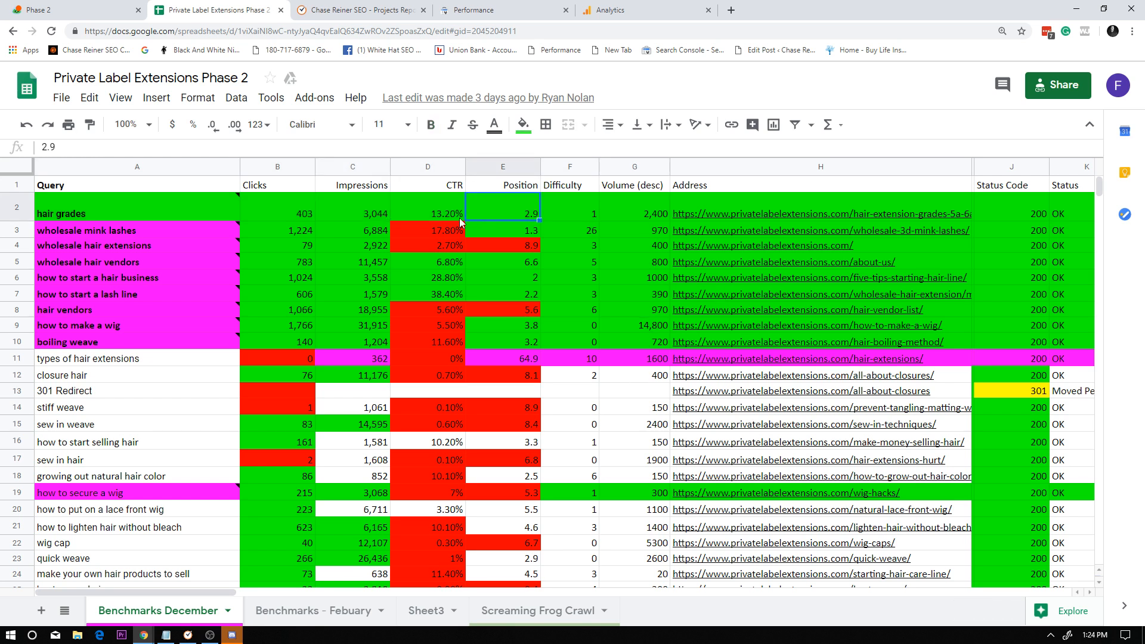
pyautogui.click(443, 231)
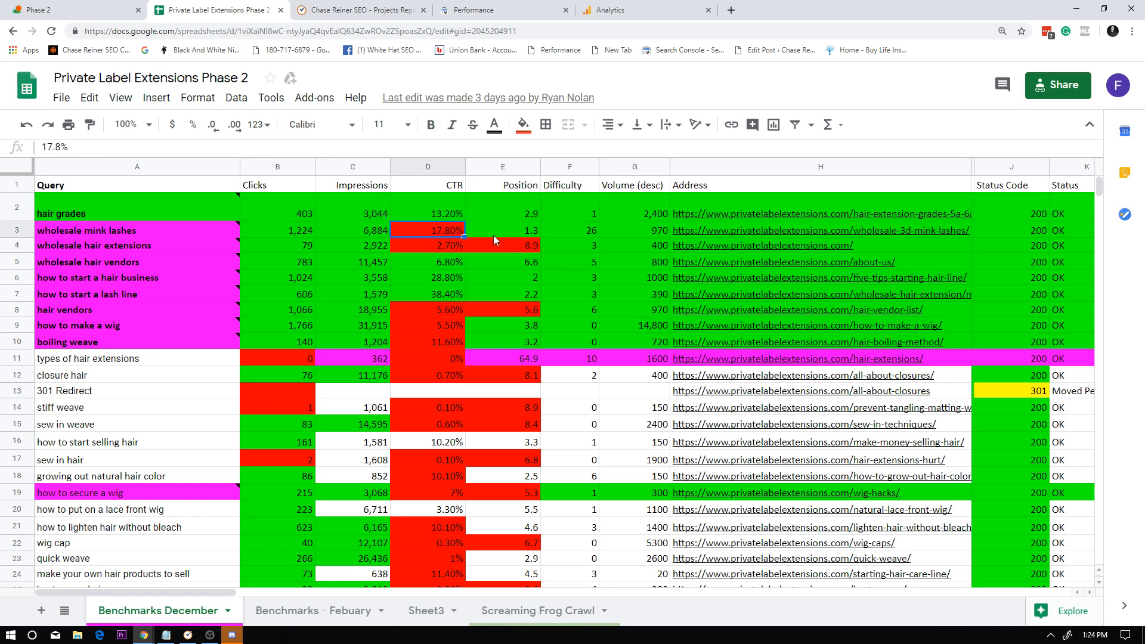
# Switch to Google Analytics and open the Private Label Extensions property's All Web Site Data view by searching for "priva".
pyautogui.click(614, 10)
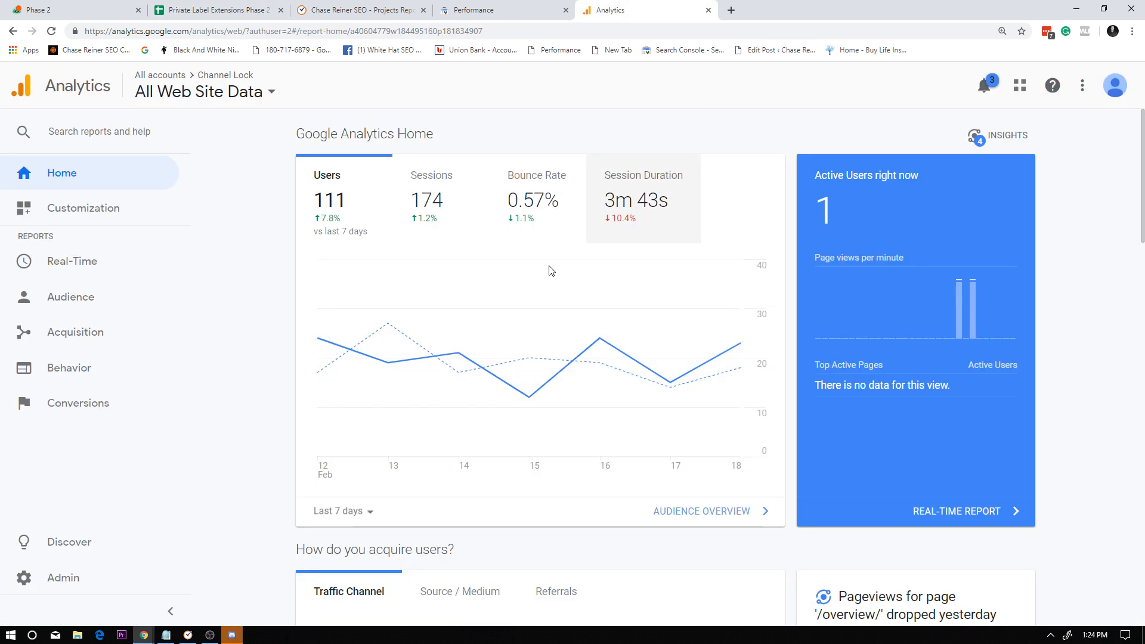
pyautogui.click(235, 91)
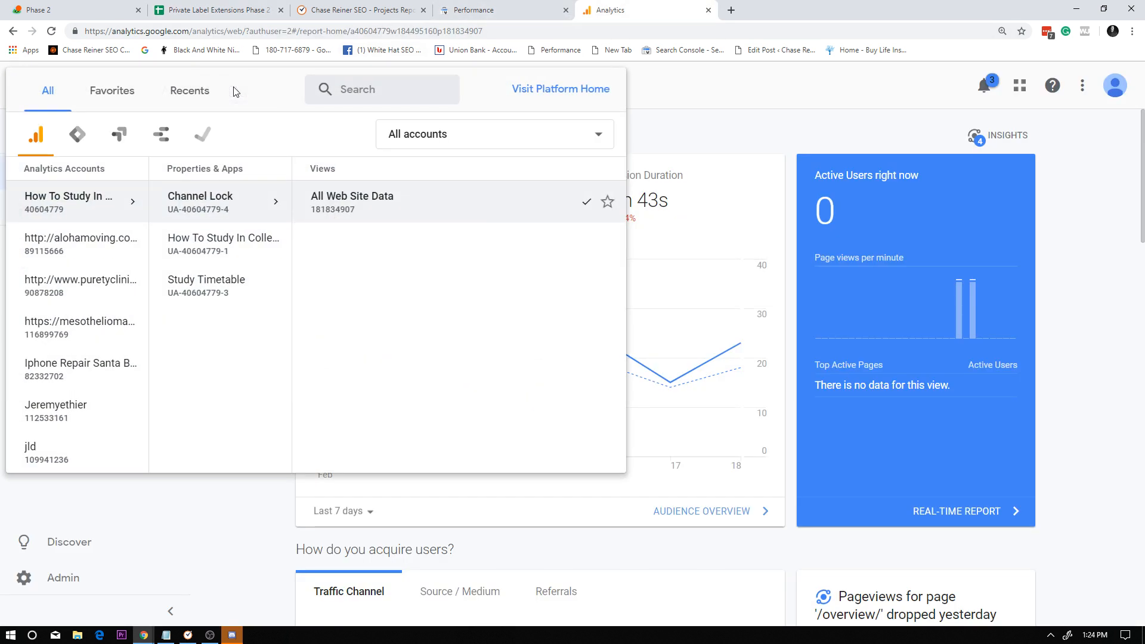
pyautogui.click(333, 89)
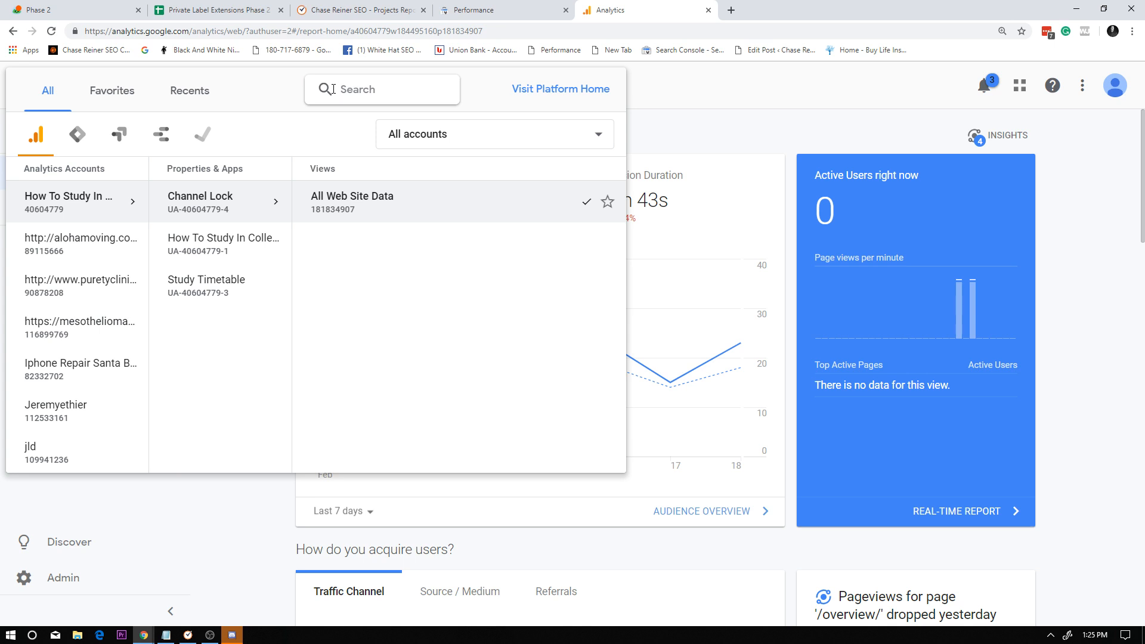
pyautogui.write('priva')
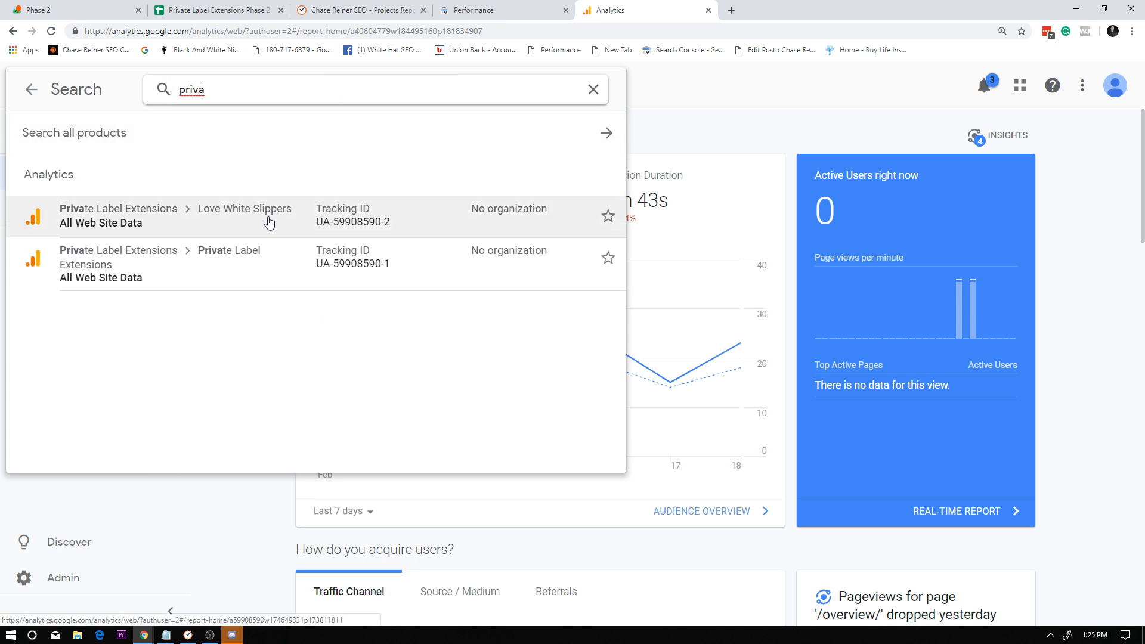
pyautogui.click(248, 264)
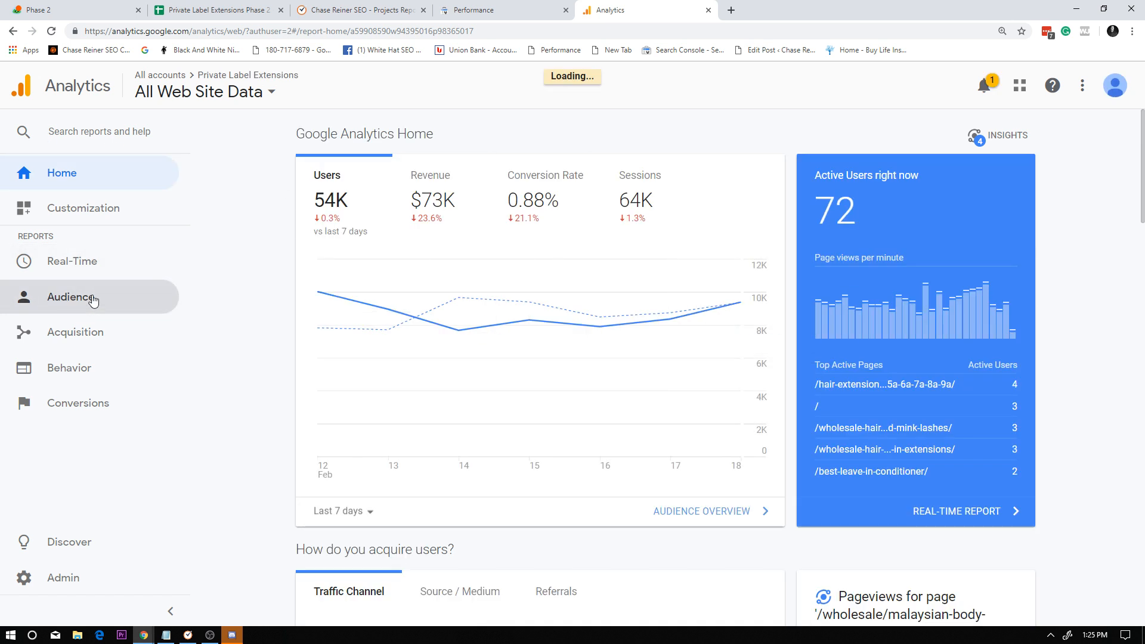
# Open the conversion goals overview and examine the goal completions chart, totals and completion locations.
pyautogui.click(96, 404)
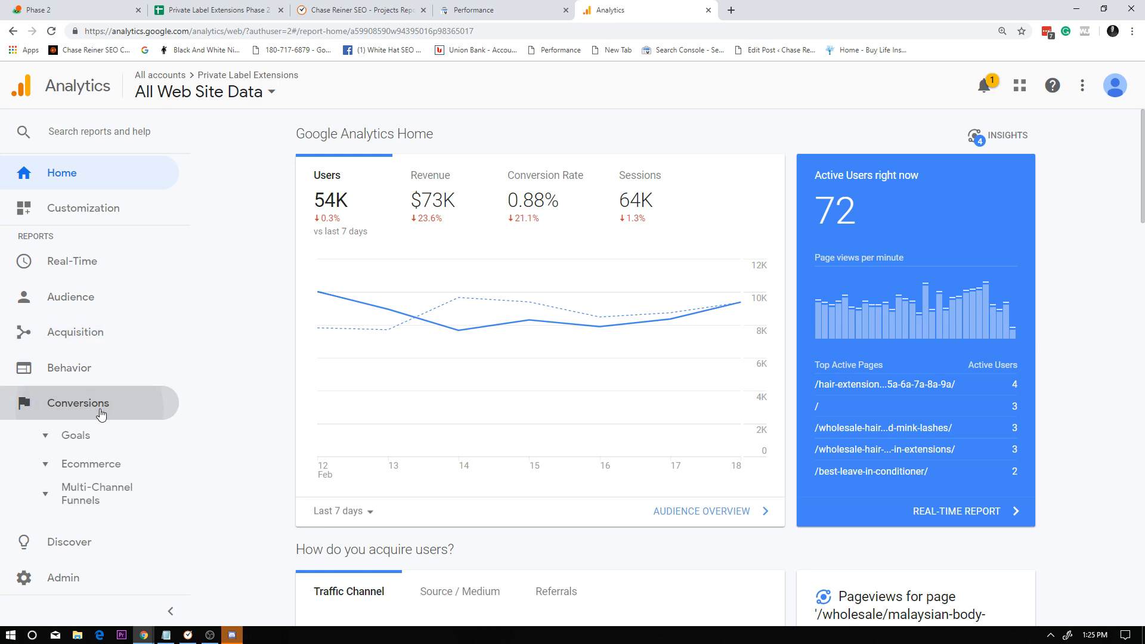
pyautogui.click(119, 436)
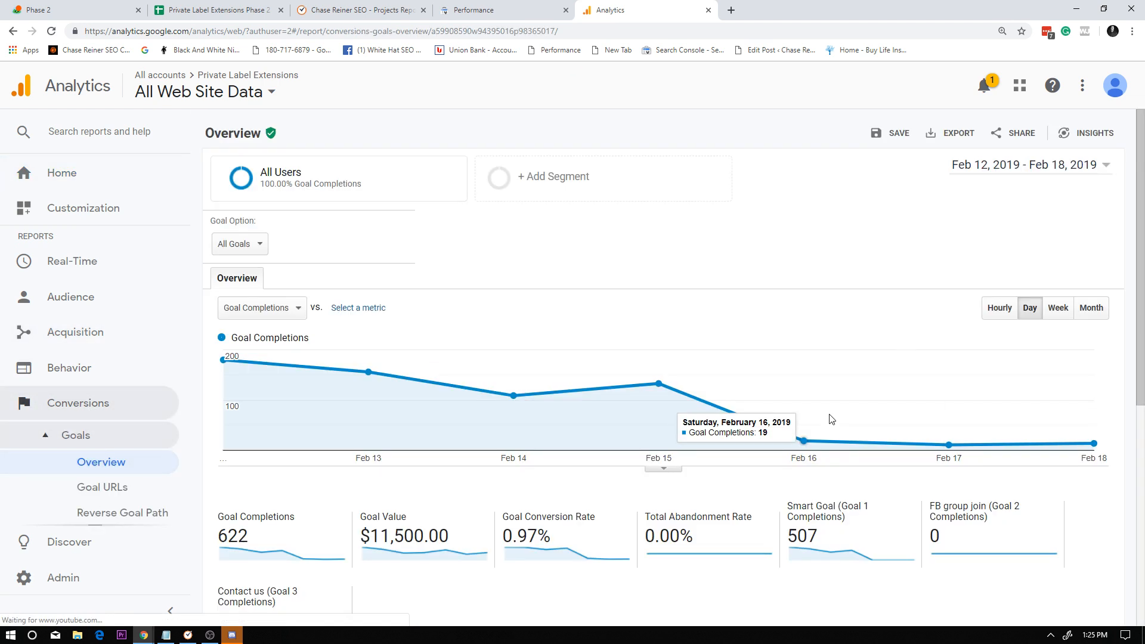
pyautogui.scroll(-3, 943, 436)
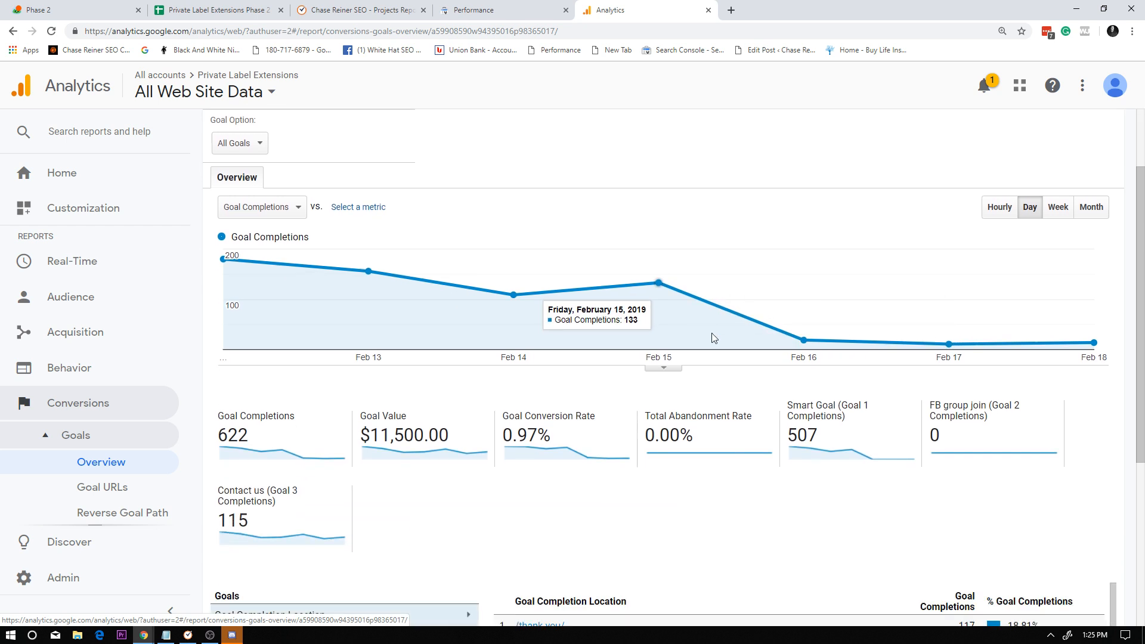
pyautogui.scroll(1, 692, 238)
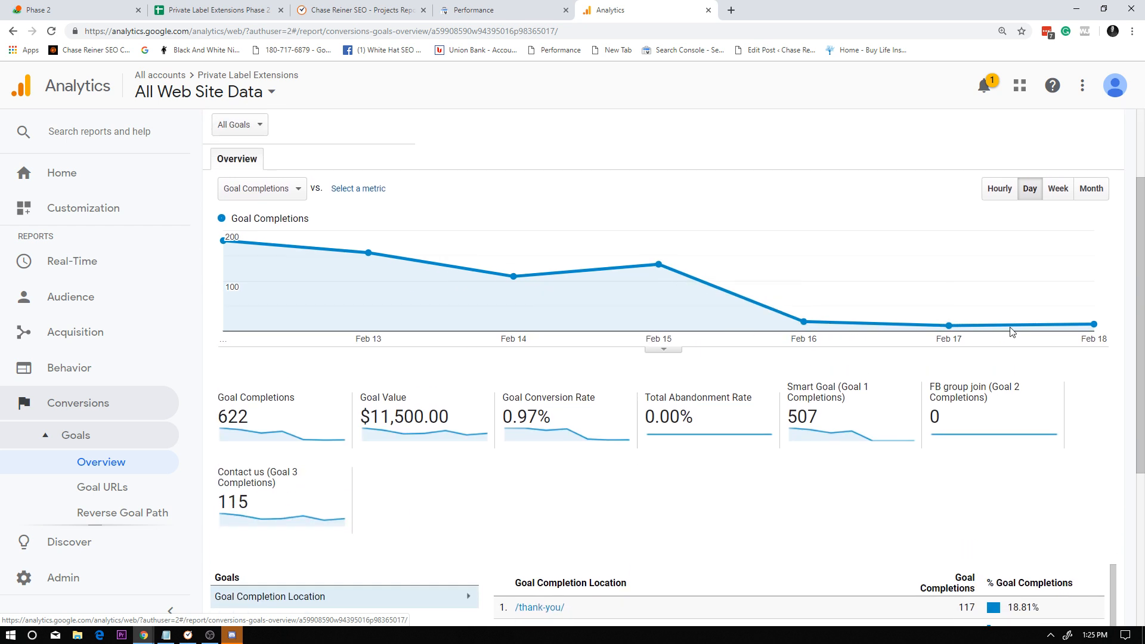
pyautogui.scroll(-2, 802, 309)
pyautogui.scroll(-2, 802, 309)
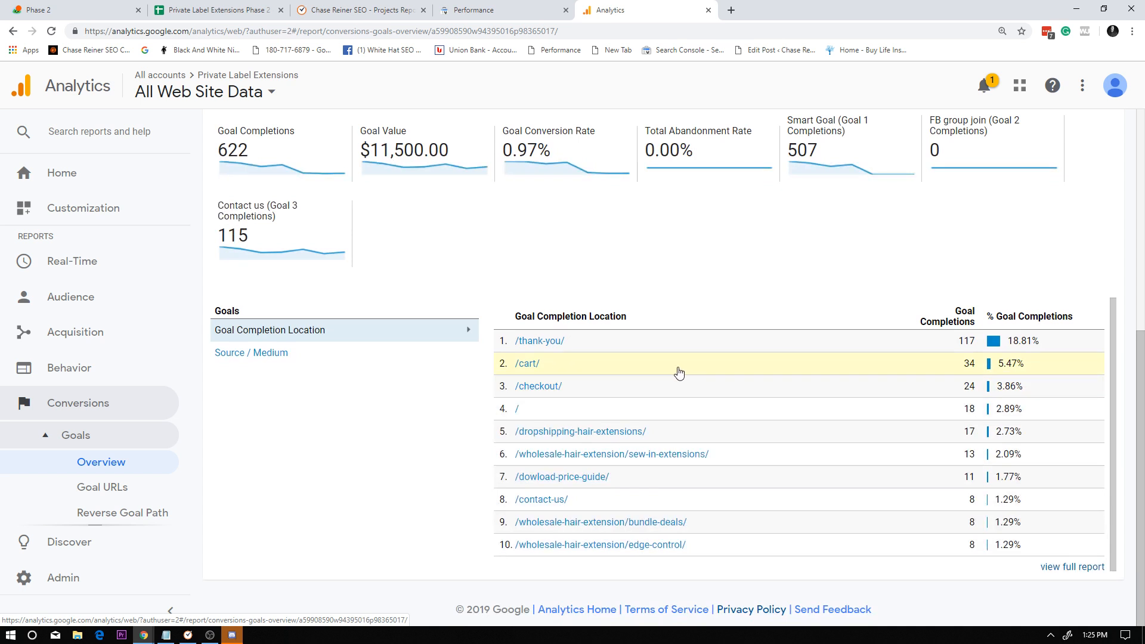
pyautogui.scroll(5, 679, 372)
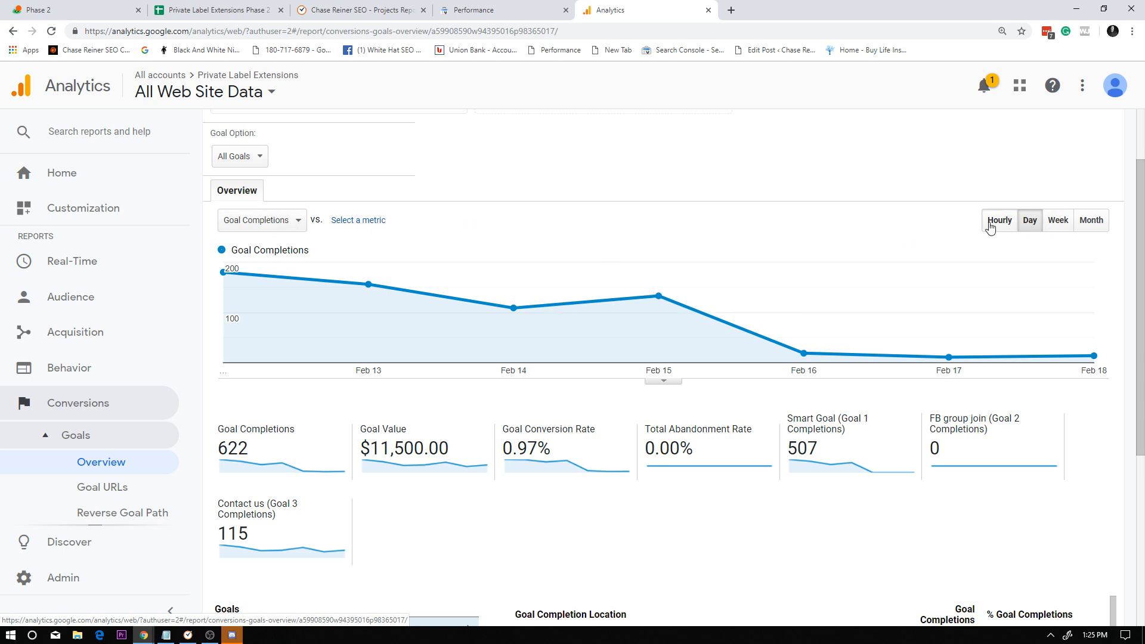
# View the goal completions chart by week and by month, and open the report for the /checkout/ completion location.
pyautogui.click(1057, 221)
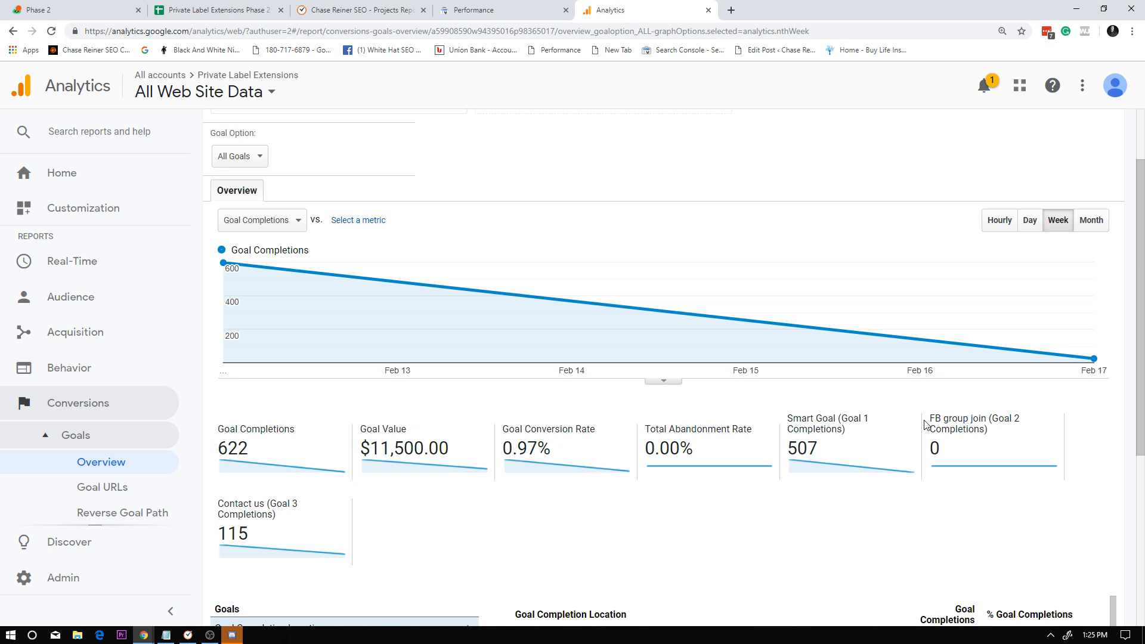
pyautogui.click(1092, 220)
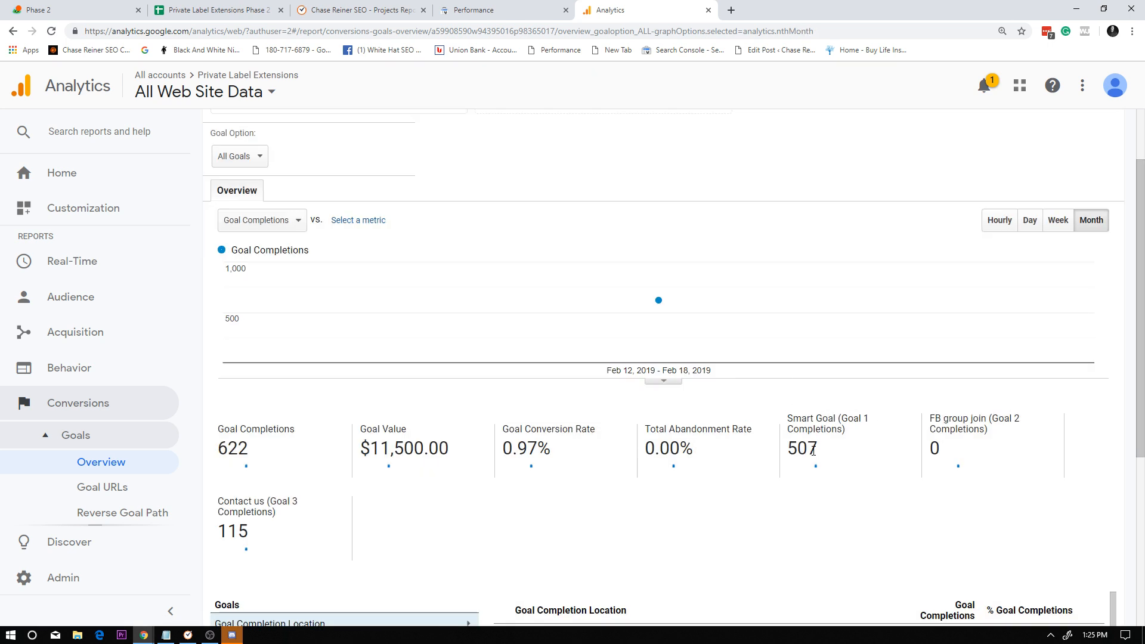
pyautogui.scroll(-5, 815, 449)
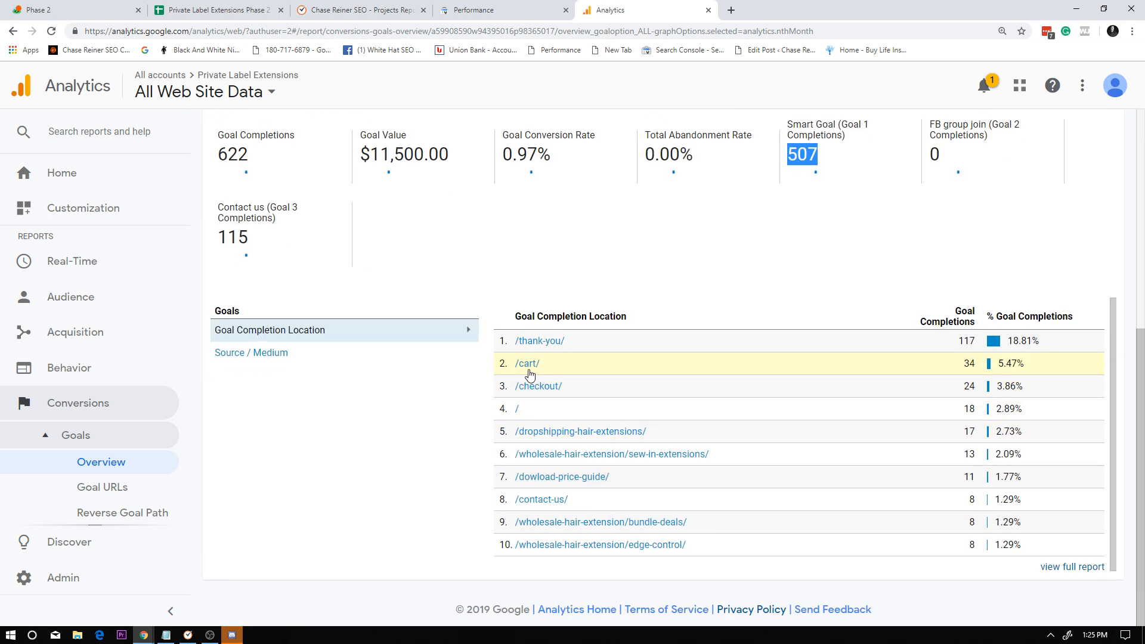
pyautogui.click(540, 388)
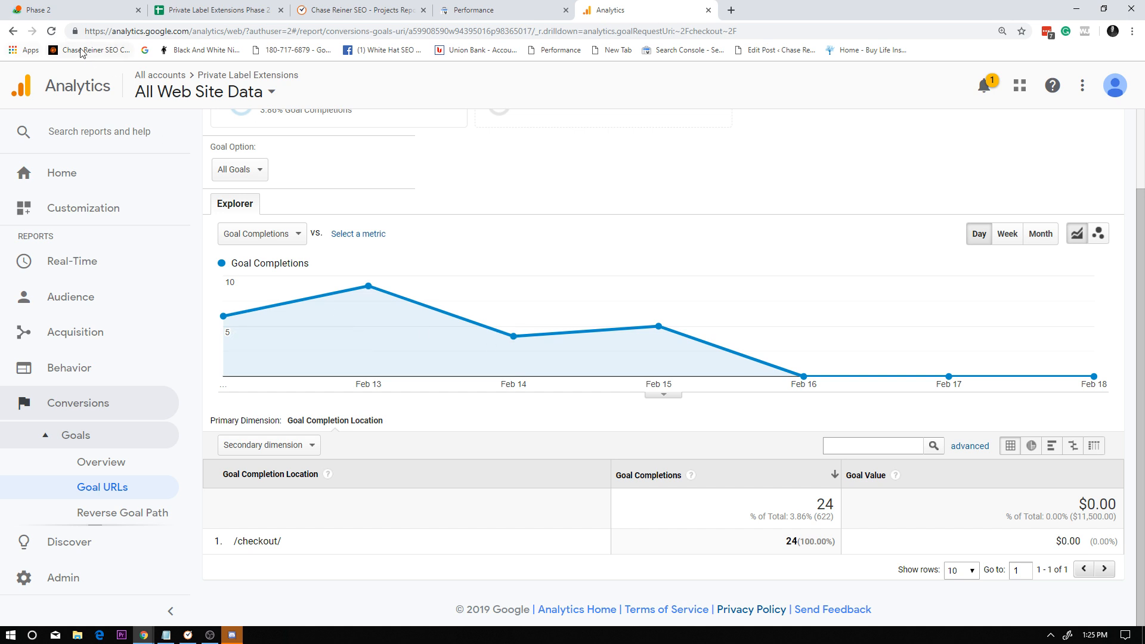
# Open the goal settings of All Web Site Data and bring up the Smart Goal's configuration.
pyautogui.click(142, 577)
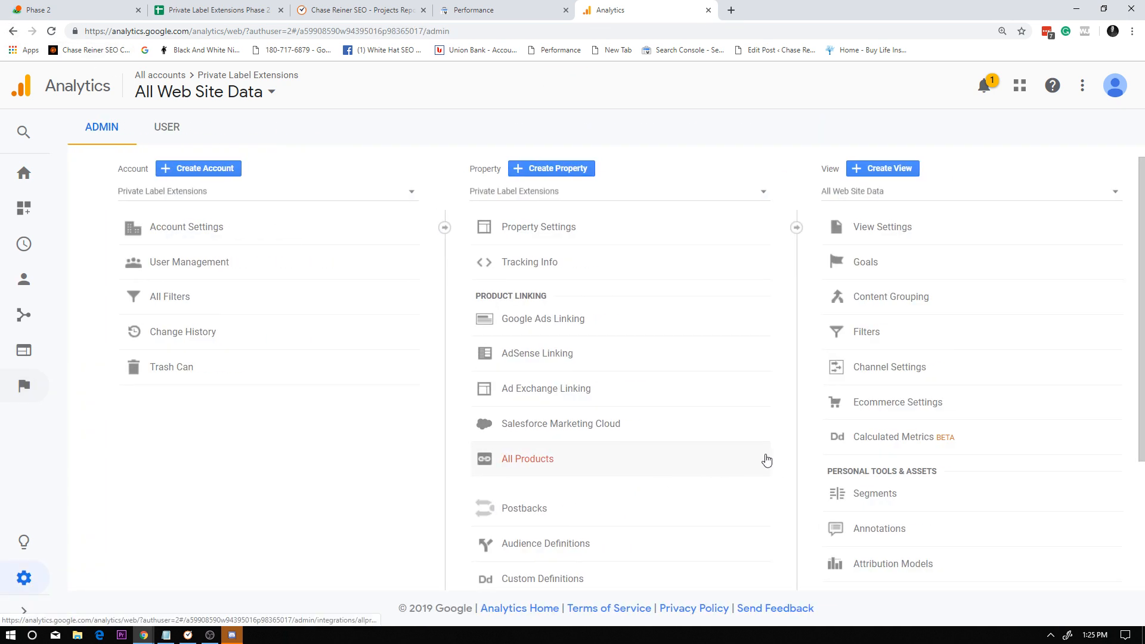
pyautogui.click(905, 271)
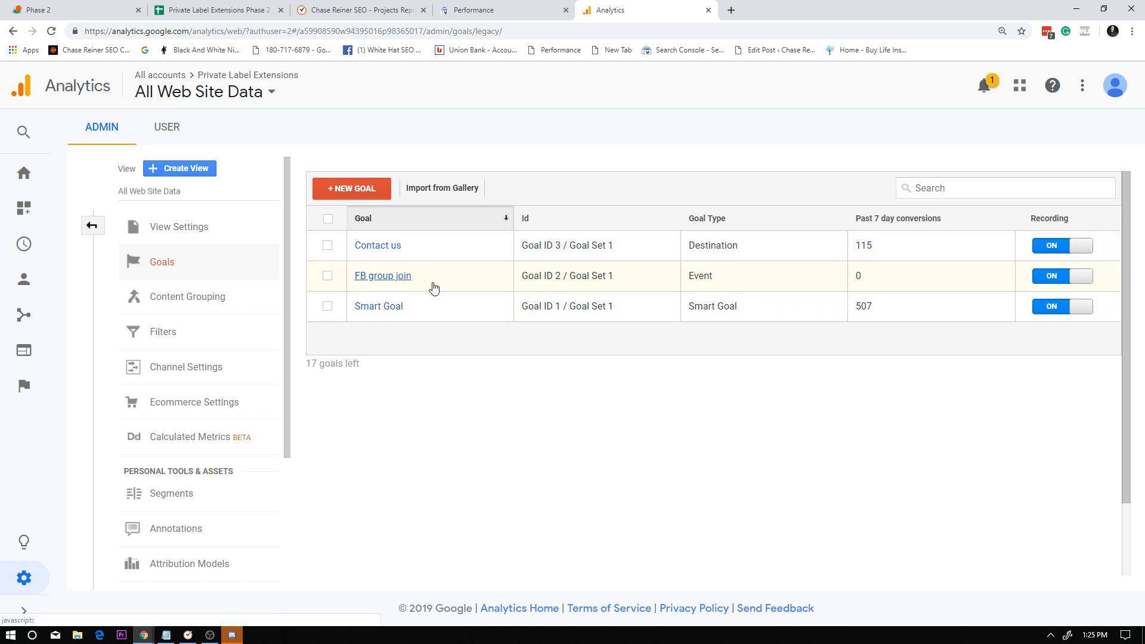
pyautogui.click(488, 312)
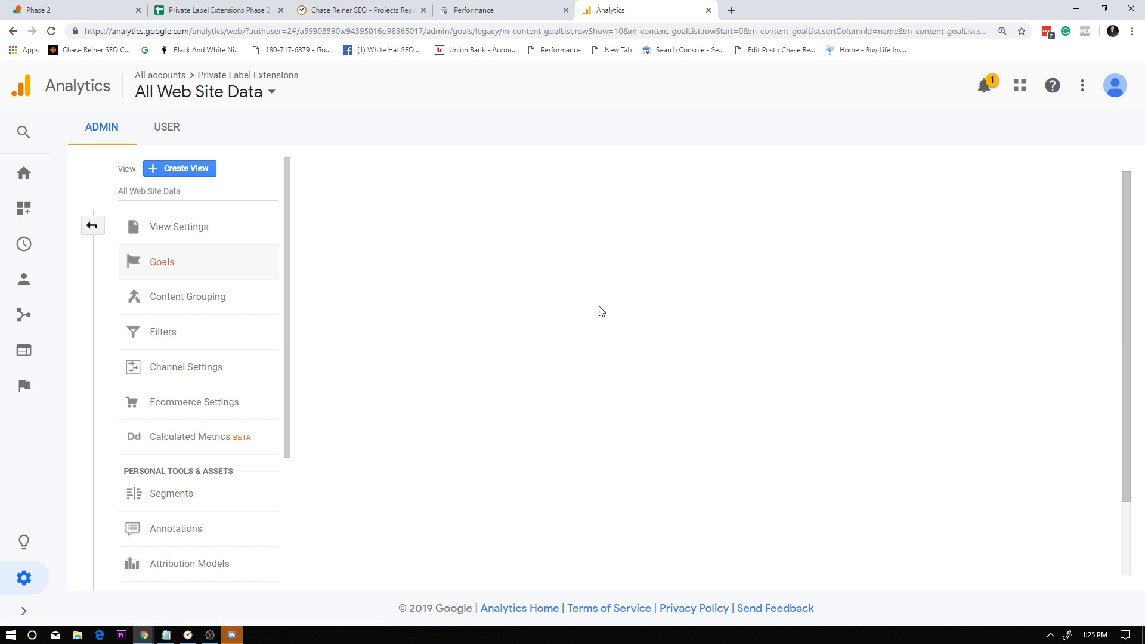
pyautogui.click(395, 232)
pyautogui.click(392, 353)
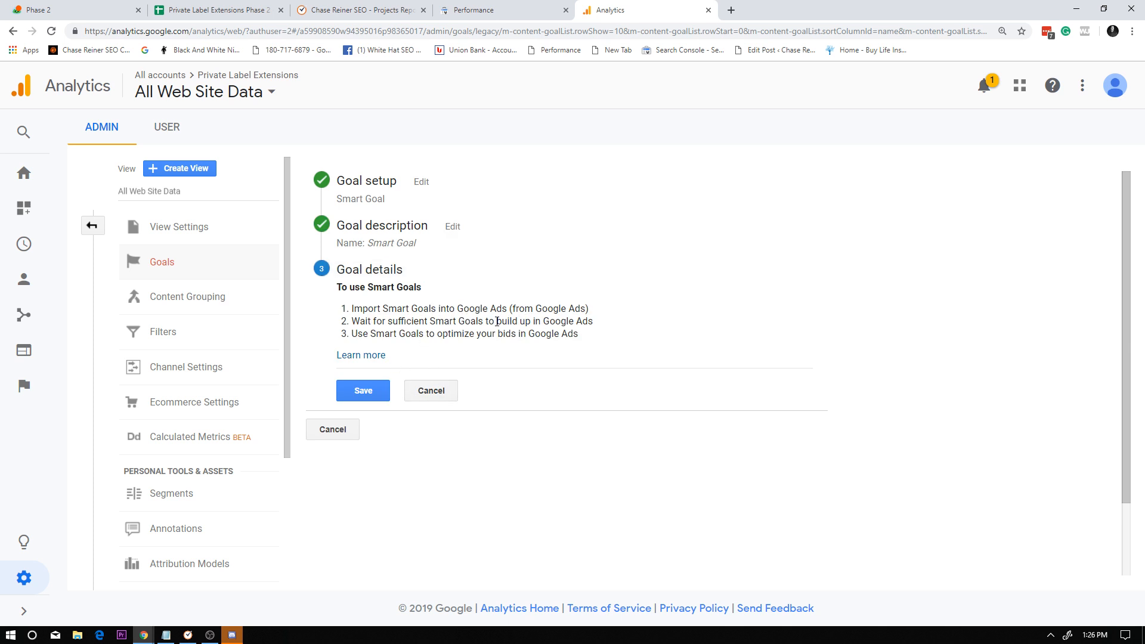
# Review the Smart Goal's setup and details, finish its configuration dialog and return to the goals list.
pyautogui.click(371, 190)
pyautogui.scroll(-6, 429, 357)
pyautogui.click(430, 445)
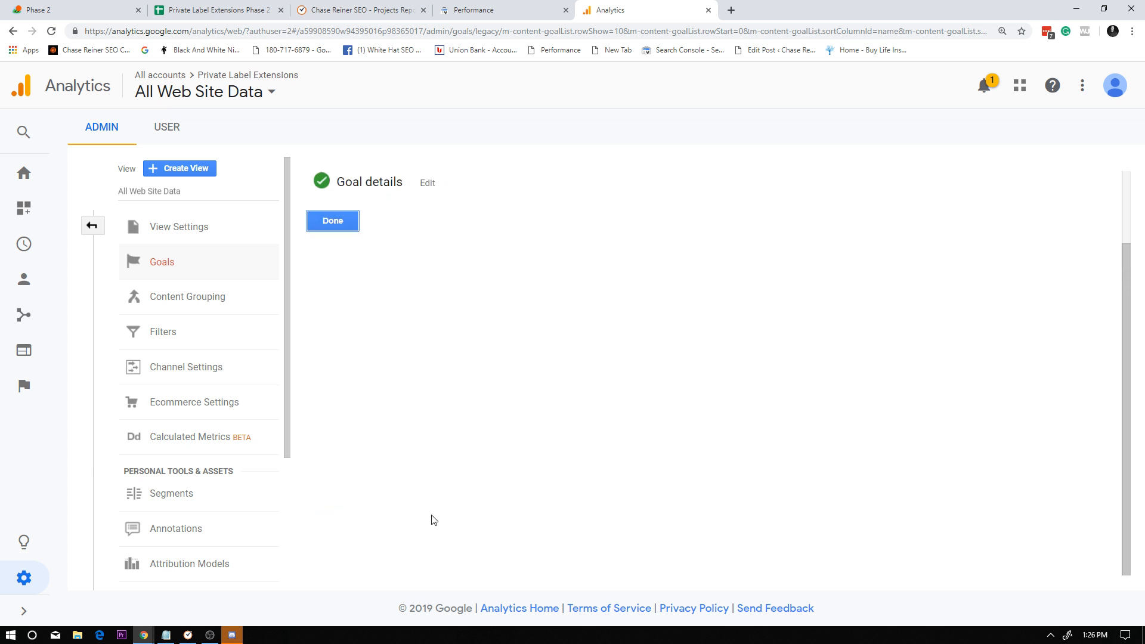
pyautogui.click(334, 222)
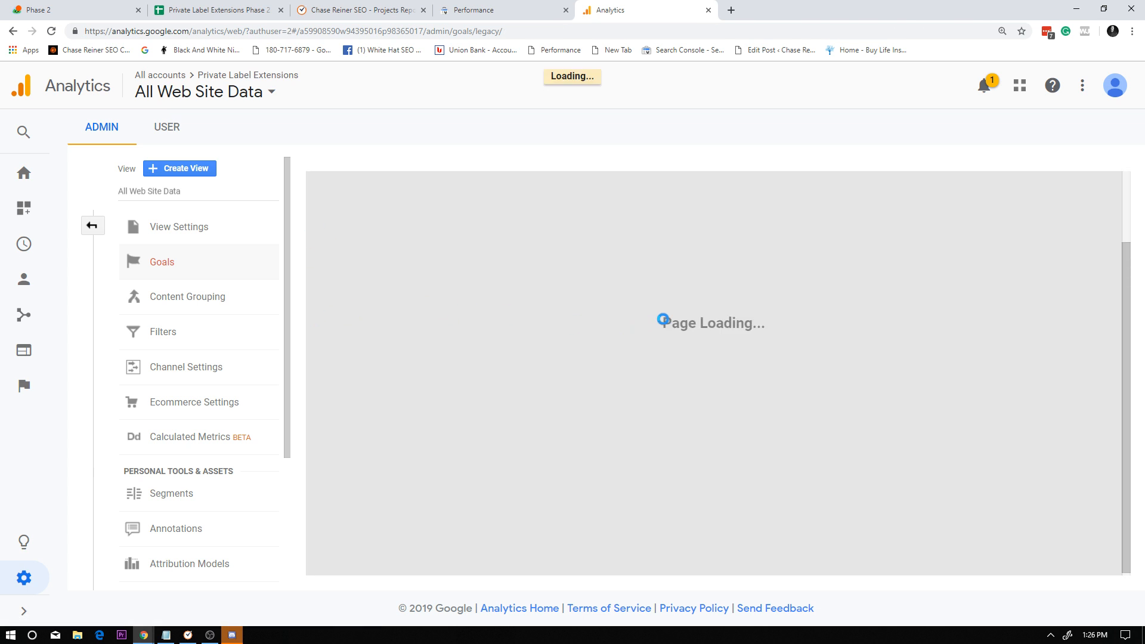
pyautogui.scroll(2, 459, 281)
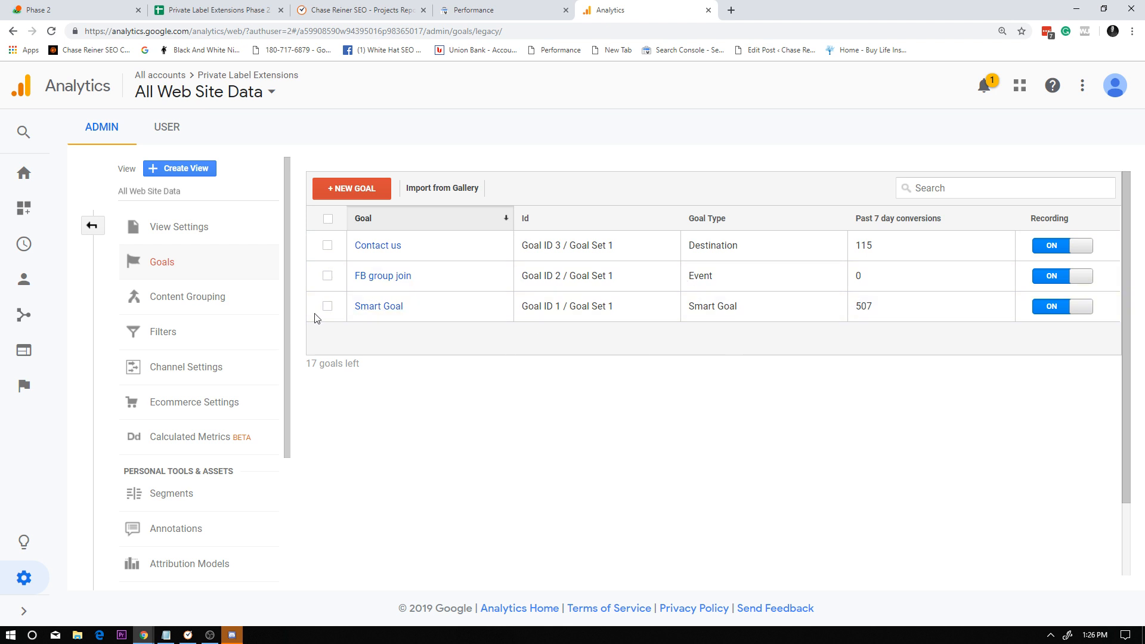
# Open the Source/Medium report for all acquired traffic.
pyautogui.click(24, 173)
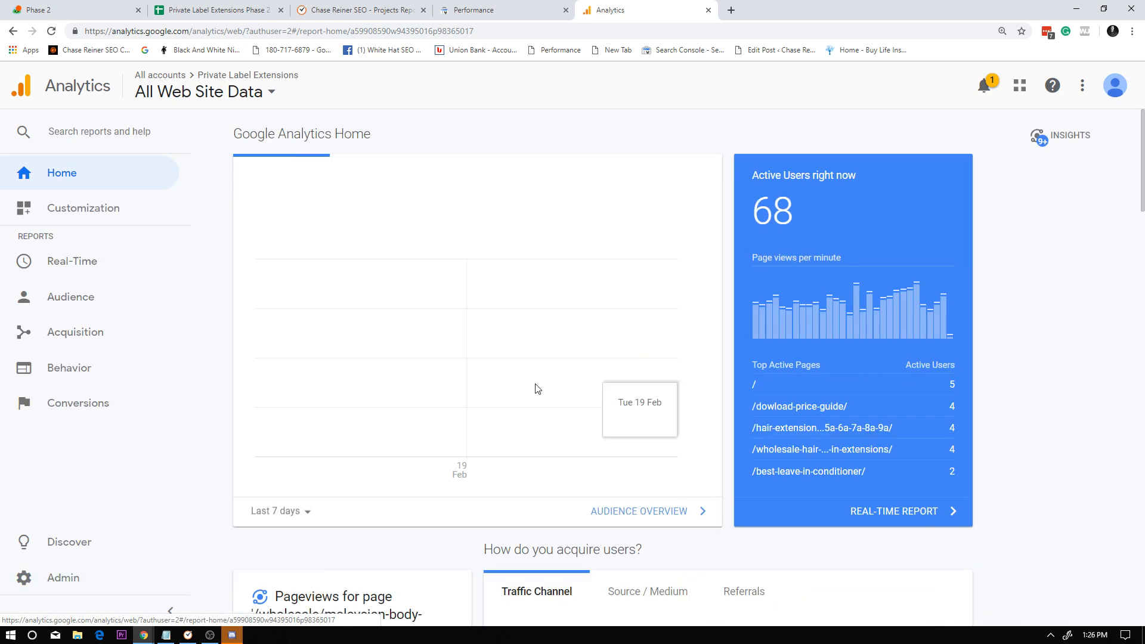
pyautogui.click(103, 296)
pyautogui.click(106, 307)
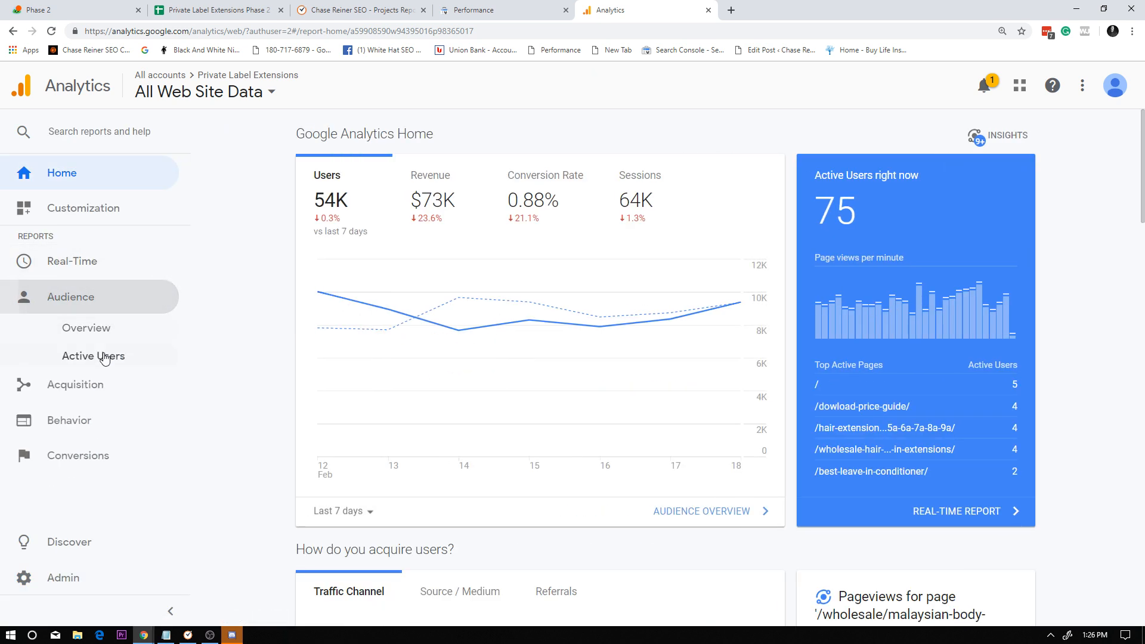
pyautogui.click(99, 330)
pyautogui.click(114, 392)
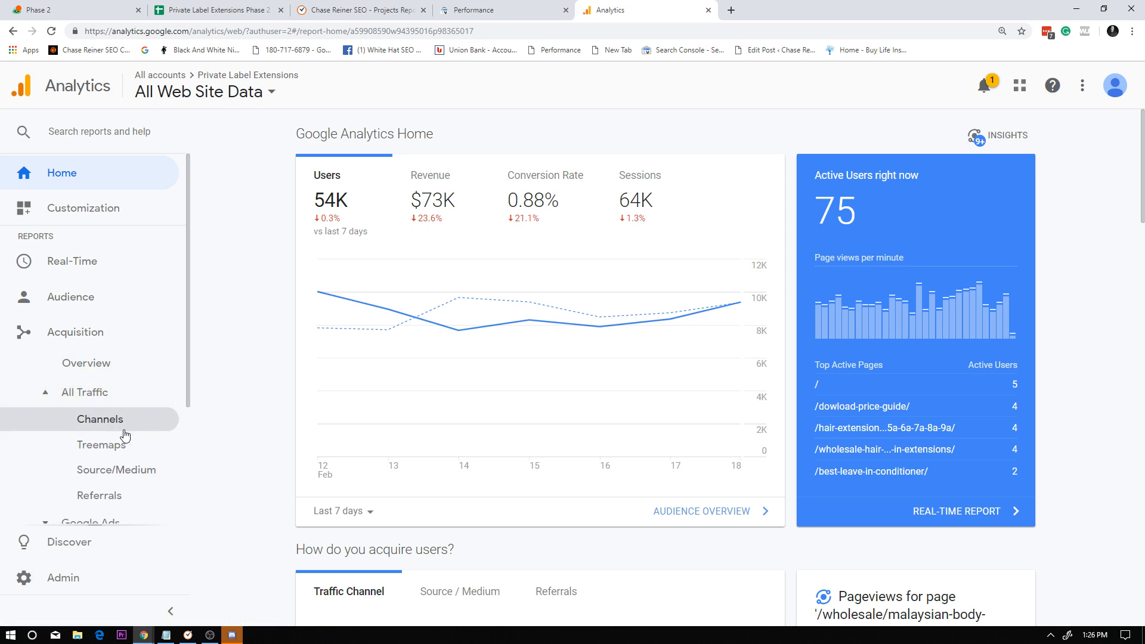
pyautogui.click(131, 474)
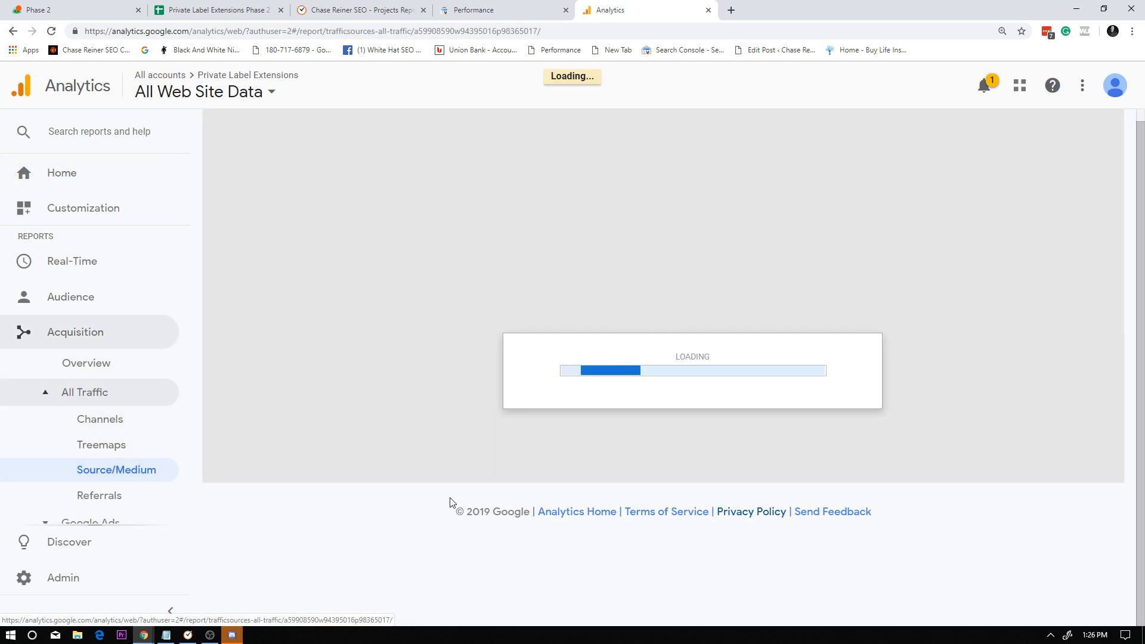
# Examine the ecommerce conversion rate, transactions and revenue of each traffic source, starting with google / organic.
pyautogui.scroll(-2, 758, 526)
pyautogui.scroll(-2, 757, 526)
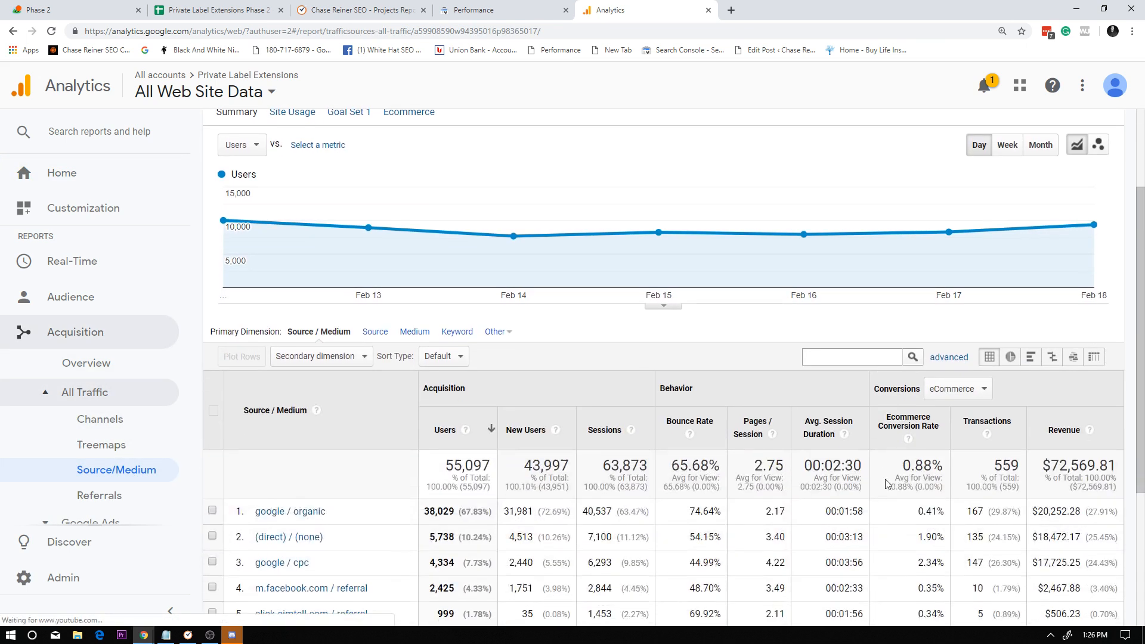
pyautogui.click(960, 460)
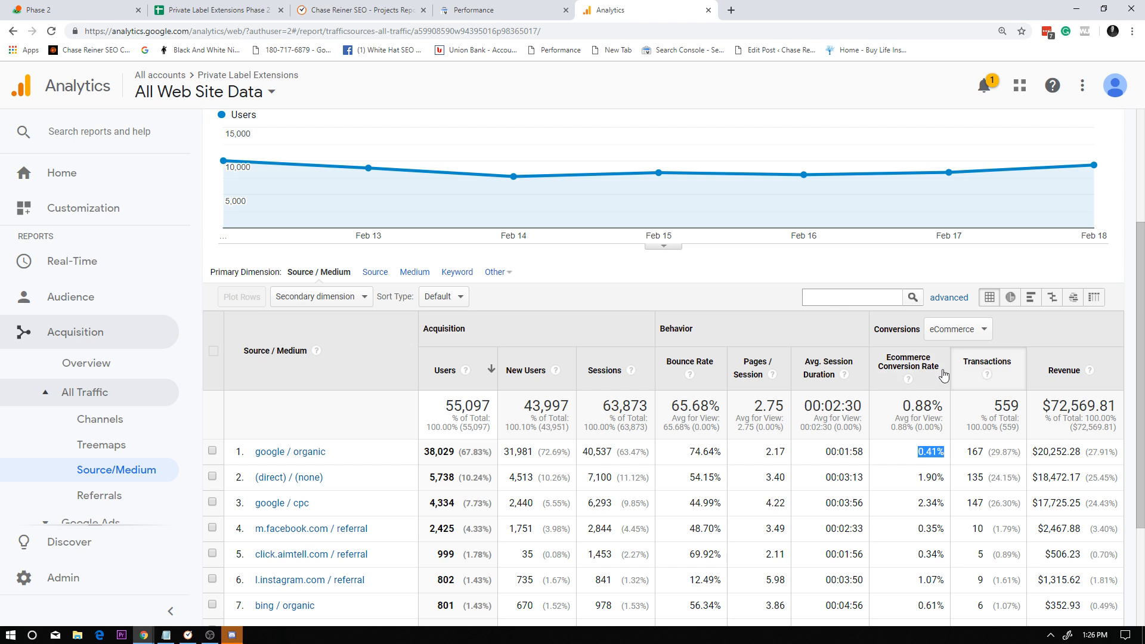
pyautogui.click(958, 330)
pyautogui.click(1042, 341)
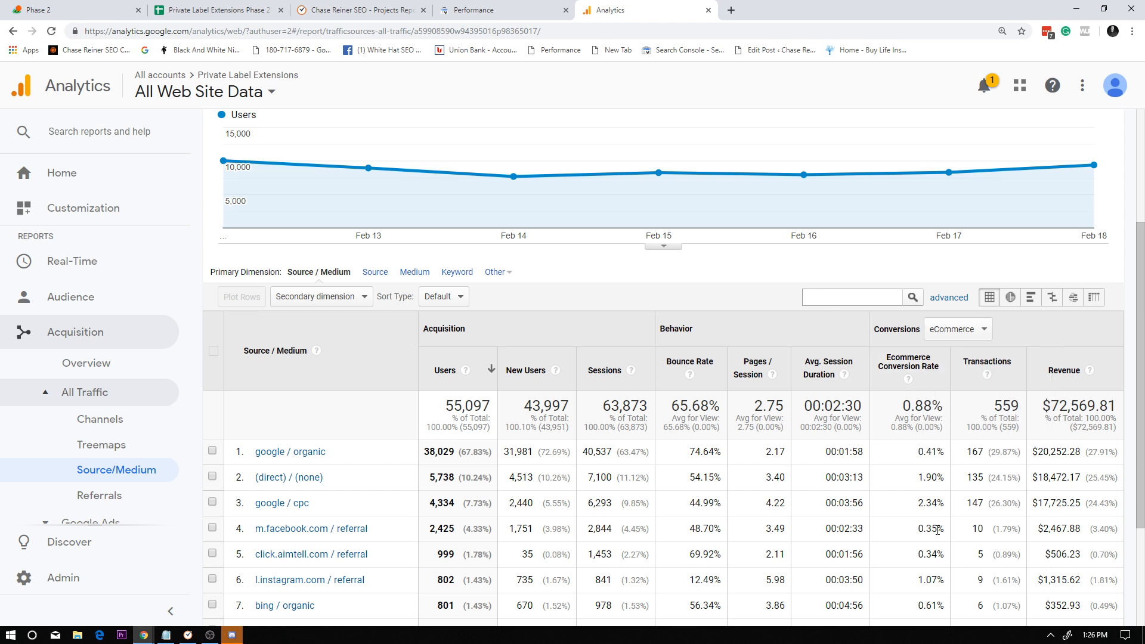
pyautogui.scroll(-2, 916, 443)
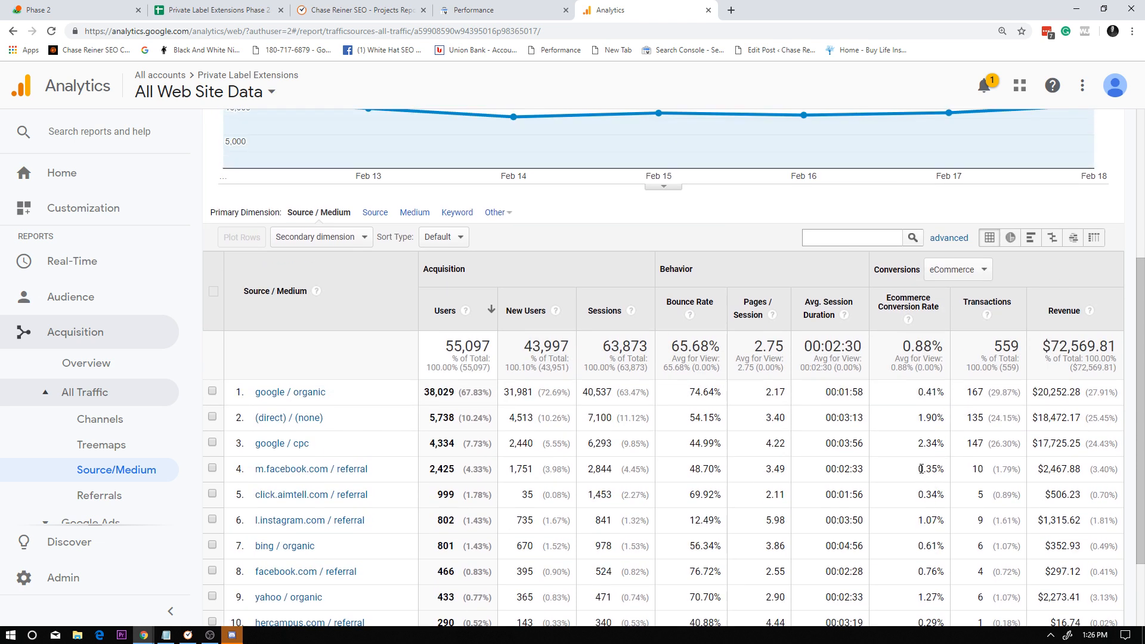
pyautogui.scroll(-2, 928, 482)
# Check the view's goals list again and return to the Source/Medium report.
pyautogui.click(64, 578)
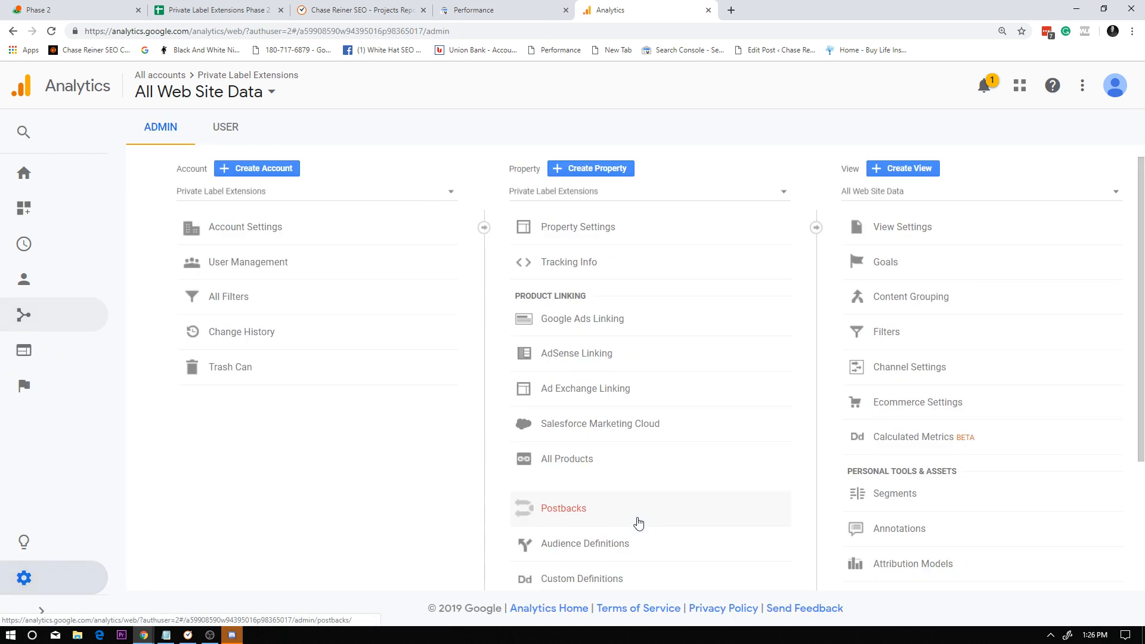
pyautogui.click(898, 270)
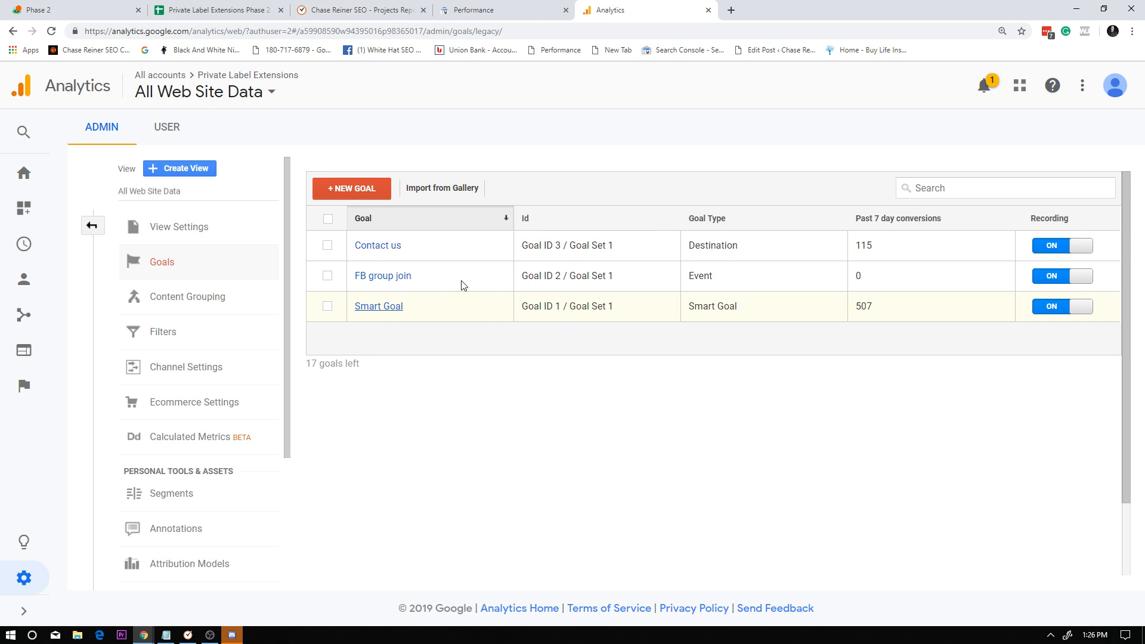
pyautogui.click(24, 173)
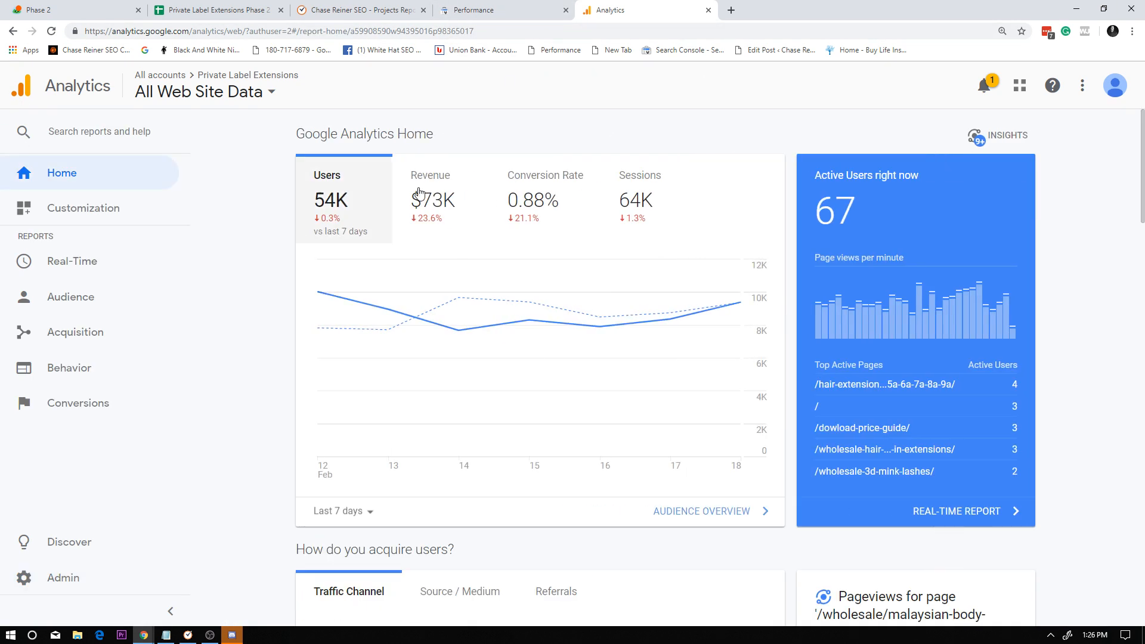
pyautogui.click(84, 330)
pyautogui.click(113, 391)
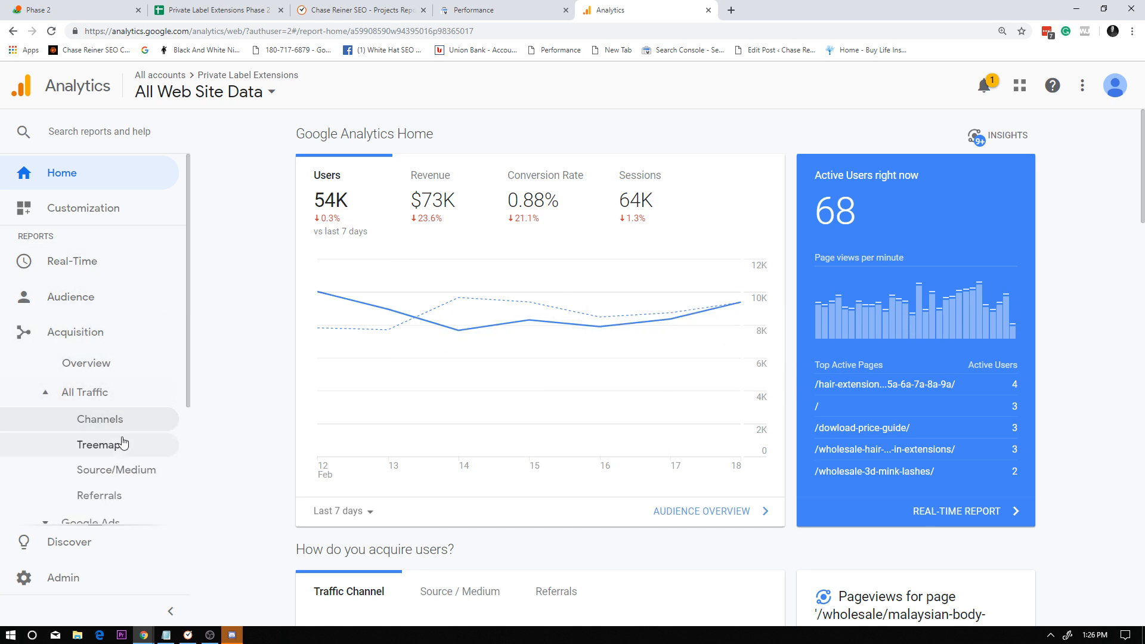
pyautogui.click(123, 470)
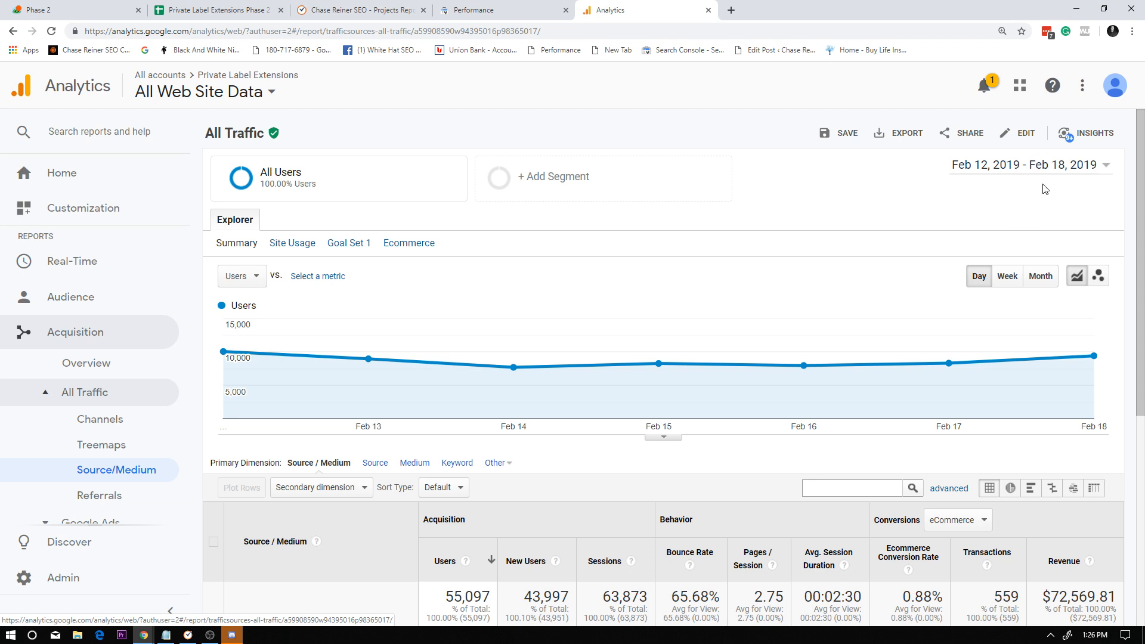
# Set the report's date range to Feb 1 - Feb 18, 2019 and compare it with the previous period.
pyautogui.click(996, 167)
pyautogui.click(896, 208)
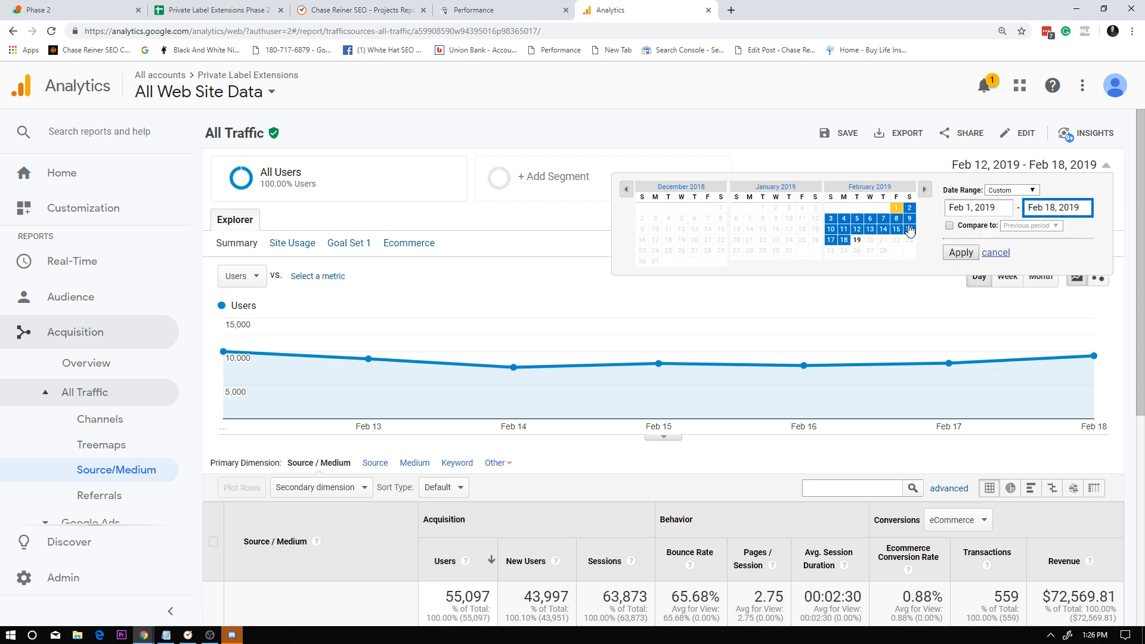
pyautogui.click(949, 225)
pyautogui.click(961, 252)
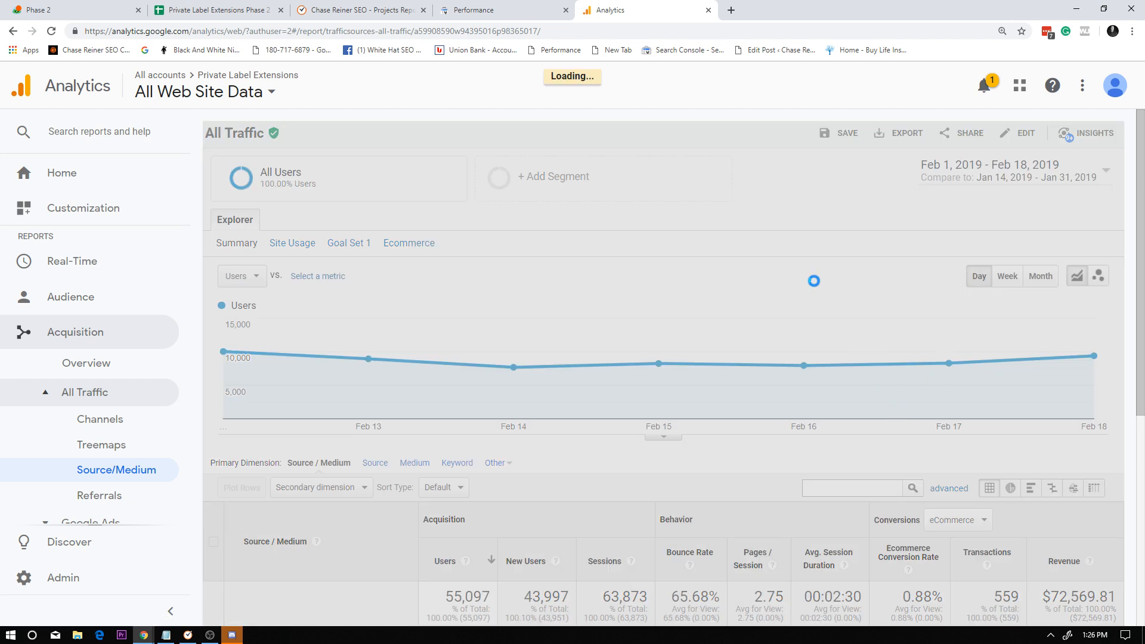
# Narrow the report to google / organic and compare its users chart, sessions, conversion and revenue between both periods.
pyautogui.scroll(-2, 626, 277)
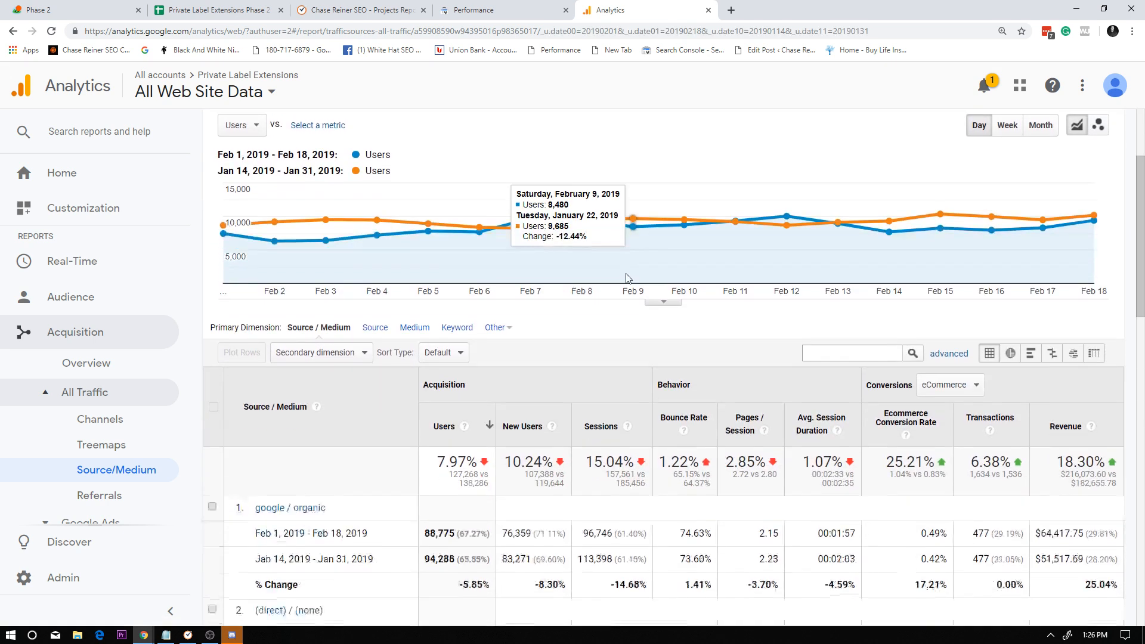
pyautogui.scroll(-2, 626, 278)
pyautogui.click(287, 360)
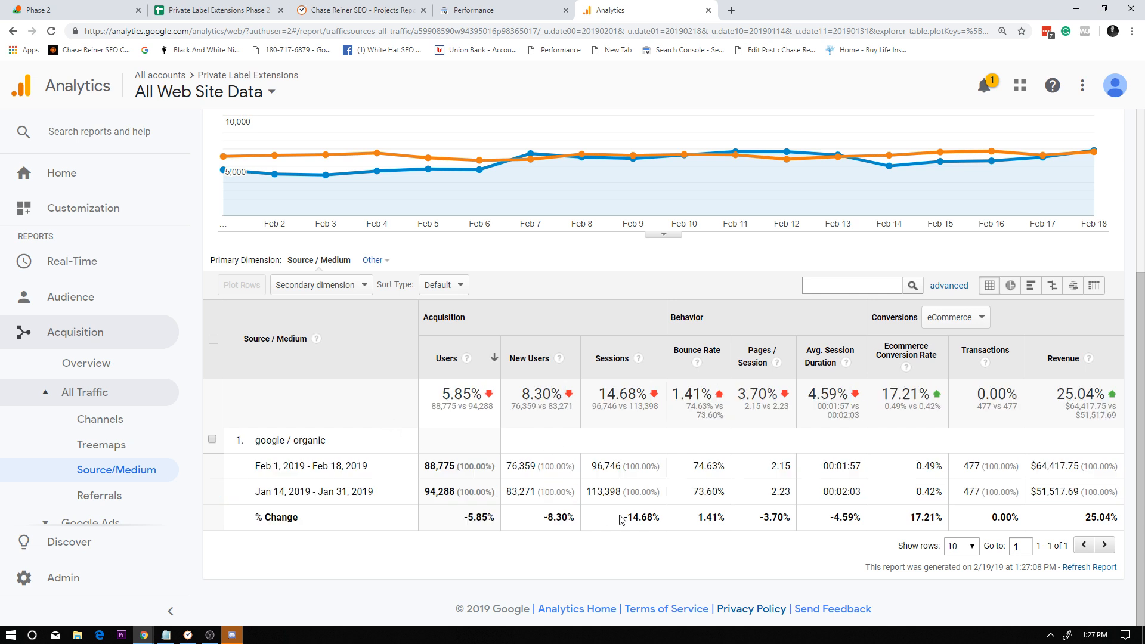
pyautogui.scroll(4, 742, 325)
pyautogui.scroll(-1, 926, 389)
pyautogui.scroll(-3, 927, 389)
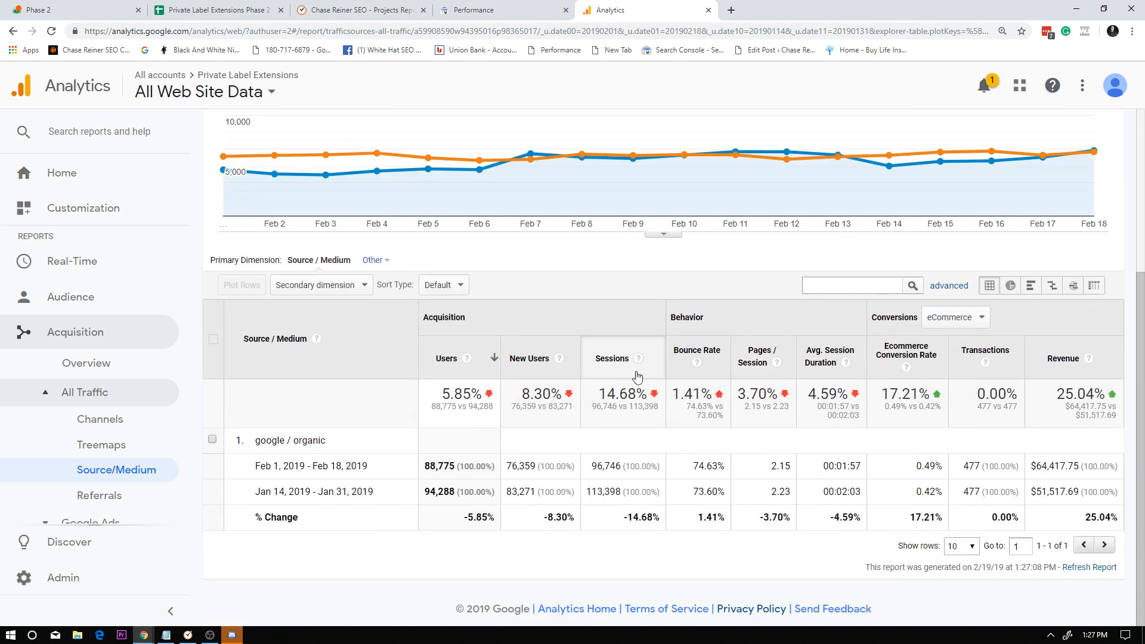
pyautogui.scroll(4, 668, 257)
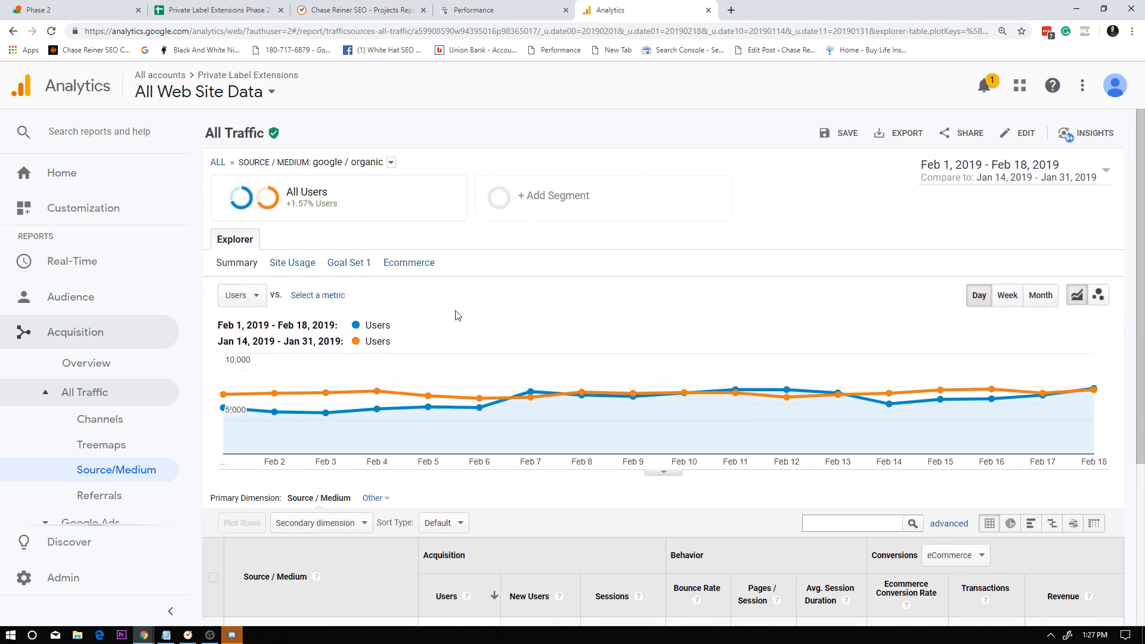
pyautogui.scroll(-4, 668, 287)
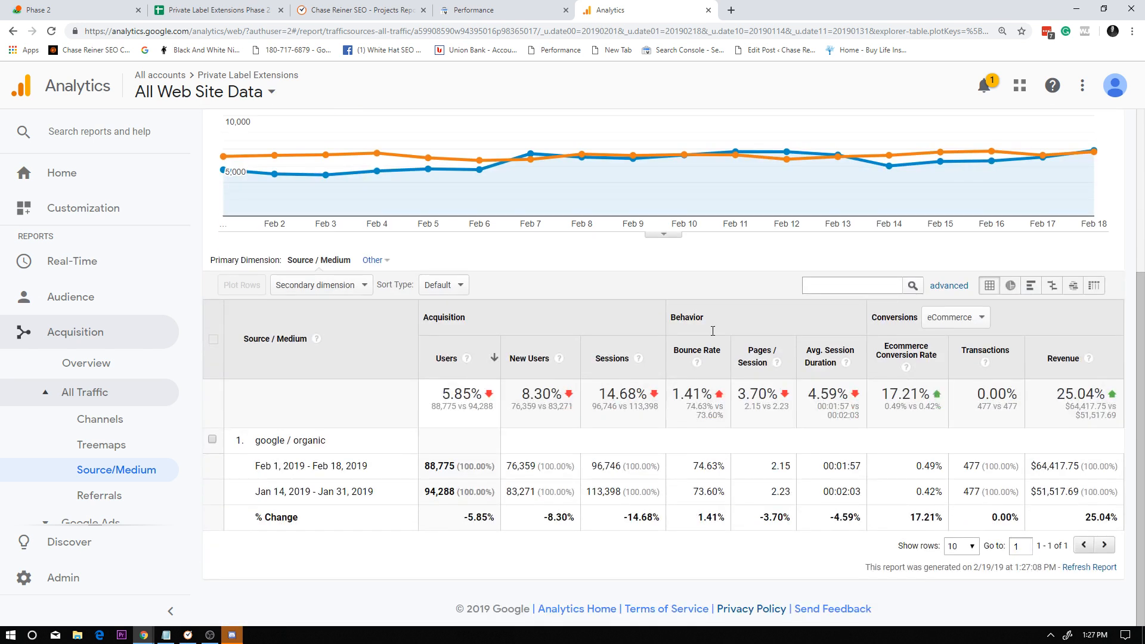
pyautogui.scroll(4, 713, 331)
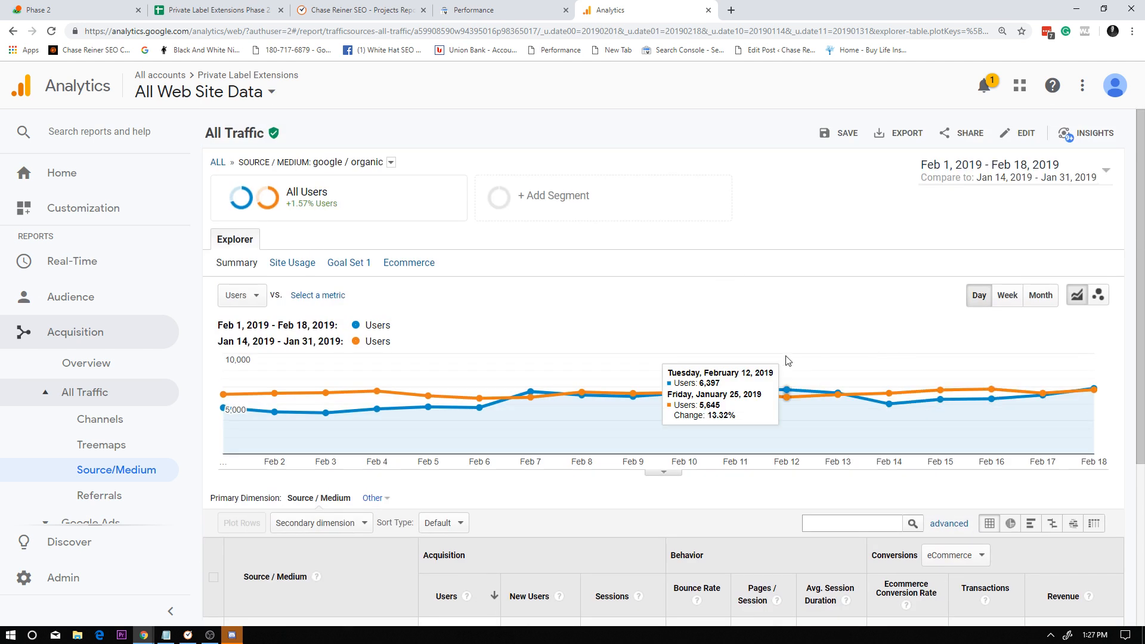
# Switch to Search Console, inspect total clicks and the pages' click differences, and return to the Google Analytics report.
pyautogui.click(489, 10)
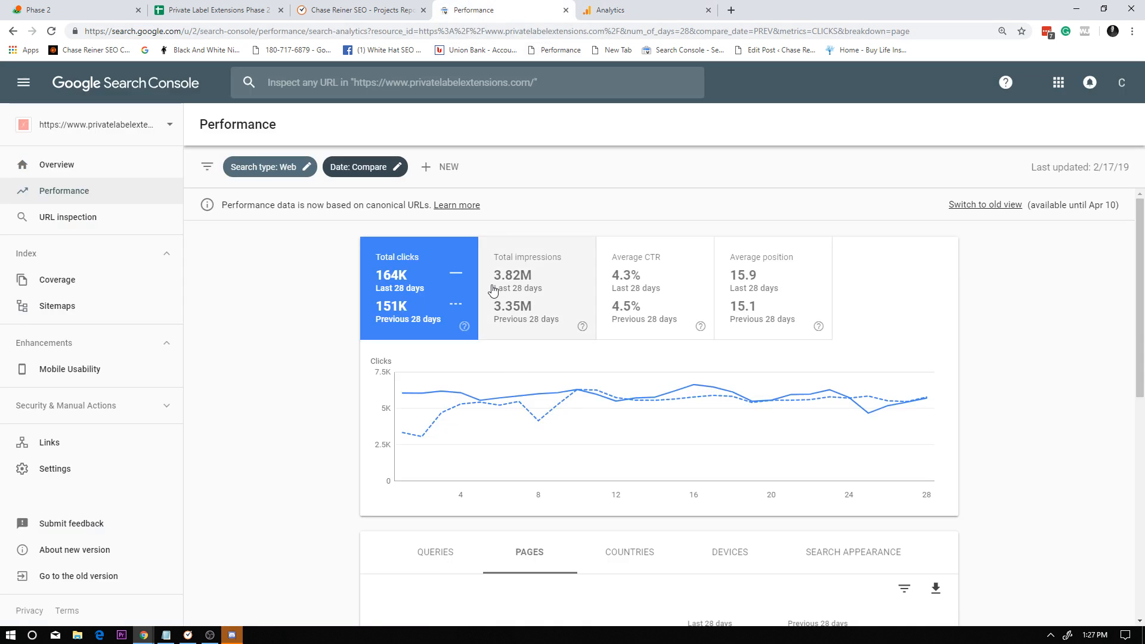
pyautogui.scroll(-5, 493, 291)
pyautogui.scroll(5, 654, 402)
pyautogui.scroll(-5, 660, 439)
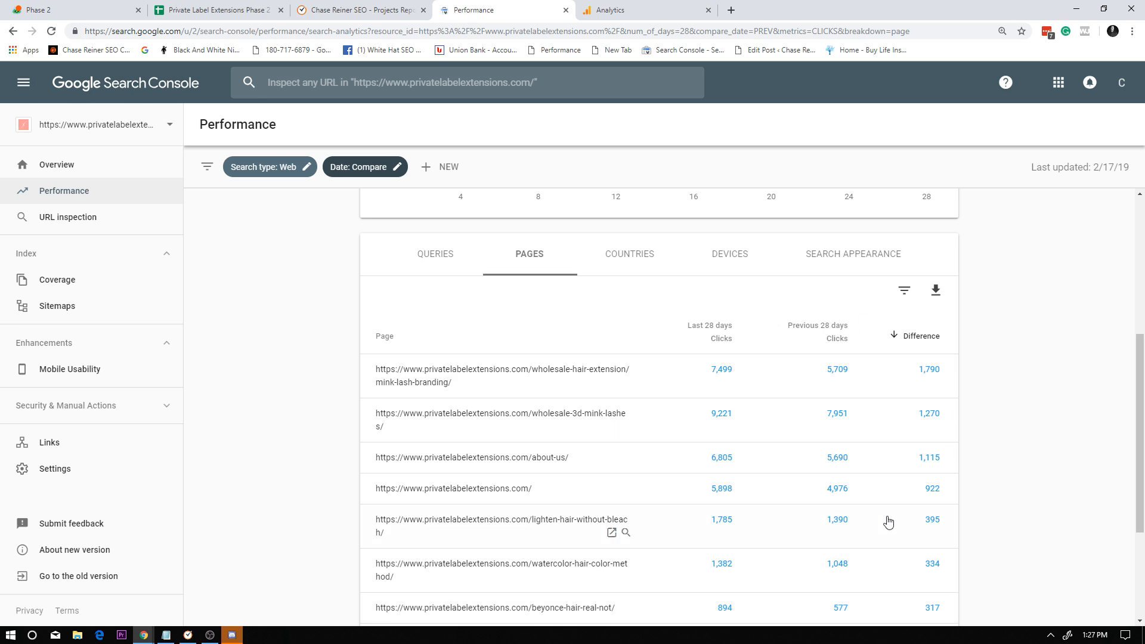
pyautogui.scroll(5, 887, 519)
pyautogui.click(640, 11)
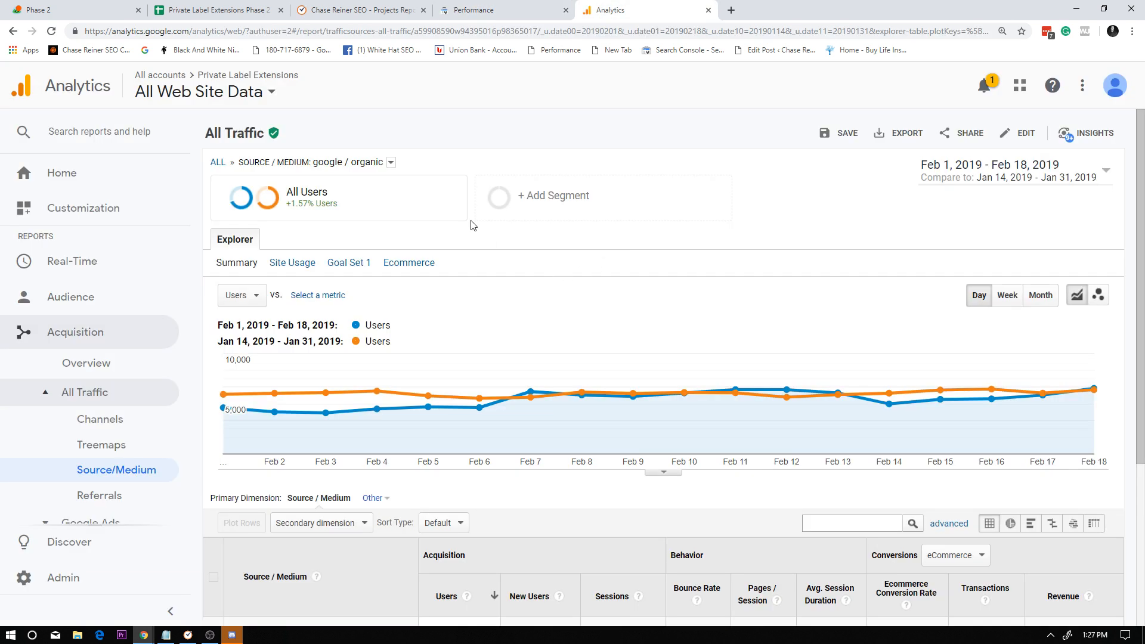
# Recheck the google / organic comparison totals and close the Google Analytics report and the Private Label Extensions Phase 2 spreadsheet.
pyautogui.scroll(-4, 485, 366)
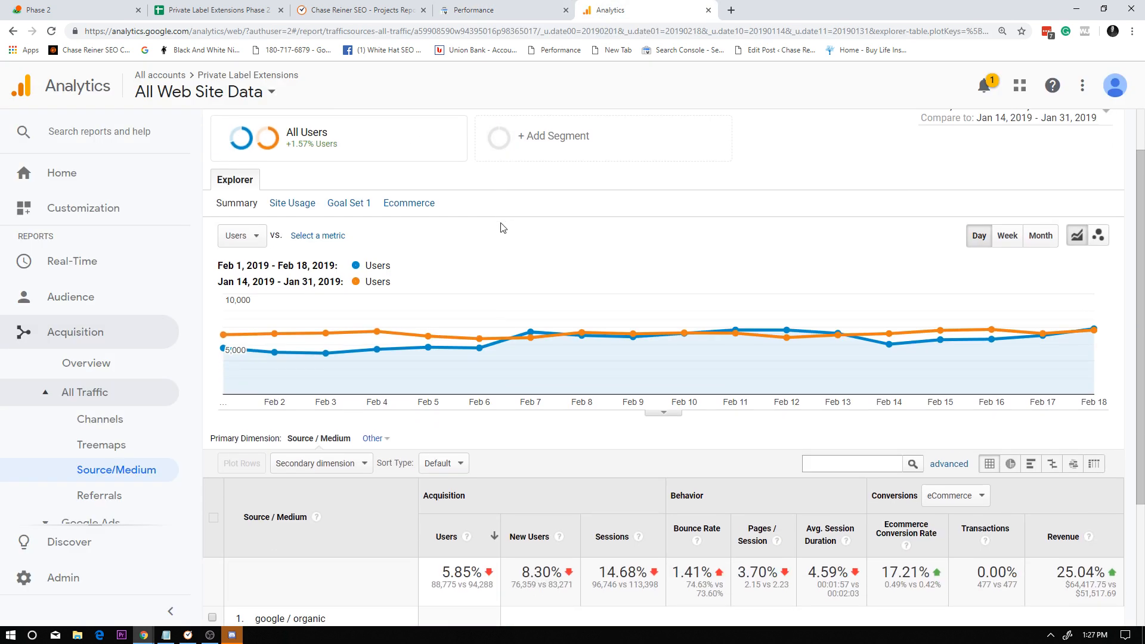
pyautogui.scroll(4, 800, 426)
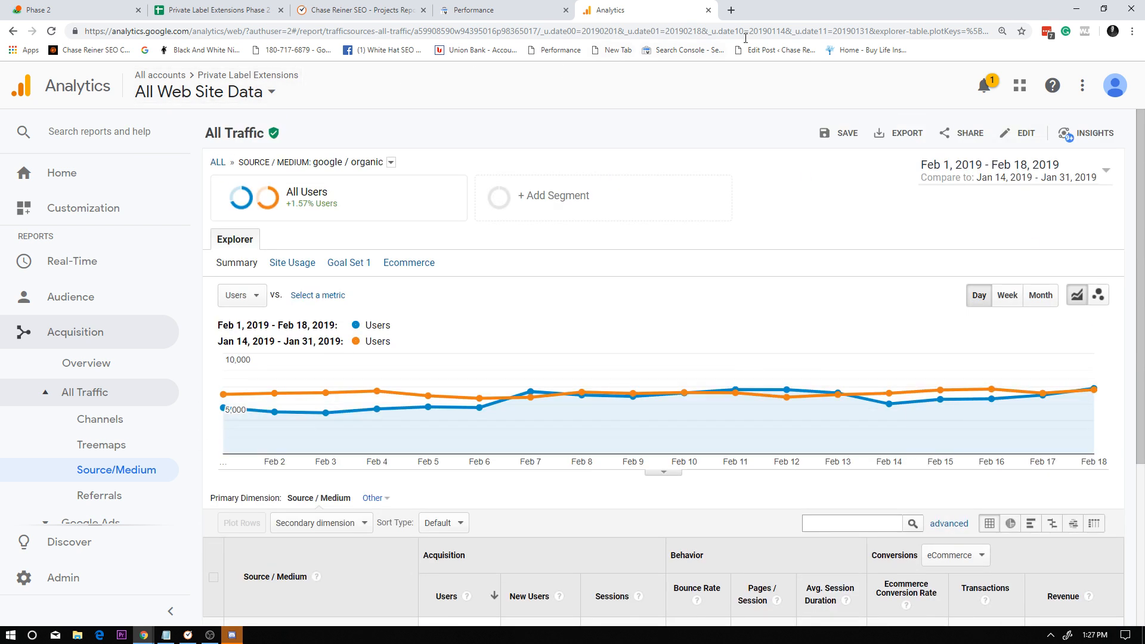
pyautogui.click(709, 10)
pyautogui.click(251, 10)
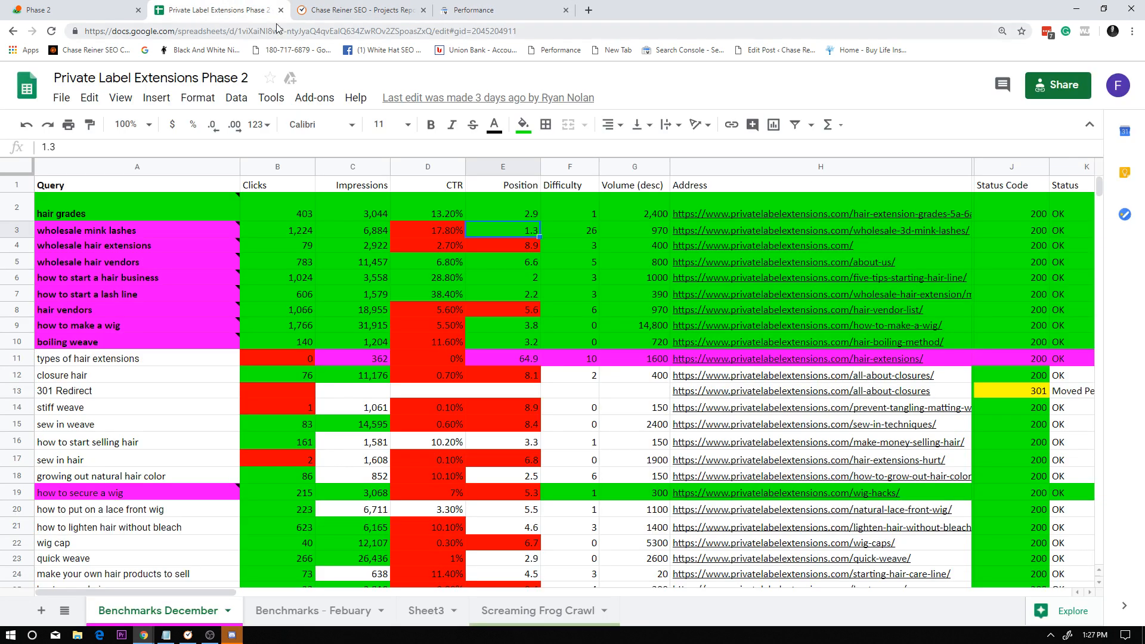
pyautogui.click(280, 10)
pyautogui.click(120, 9)
pyautogui.click(173, 9)
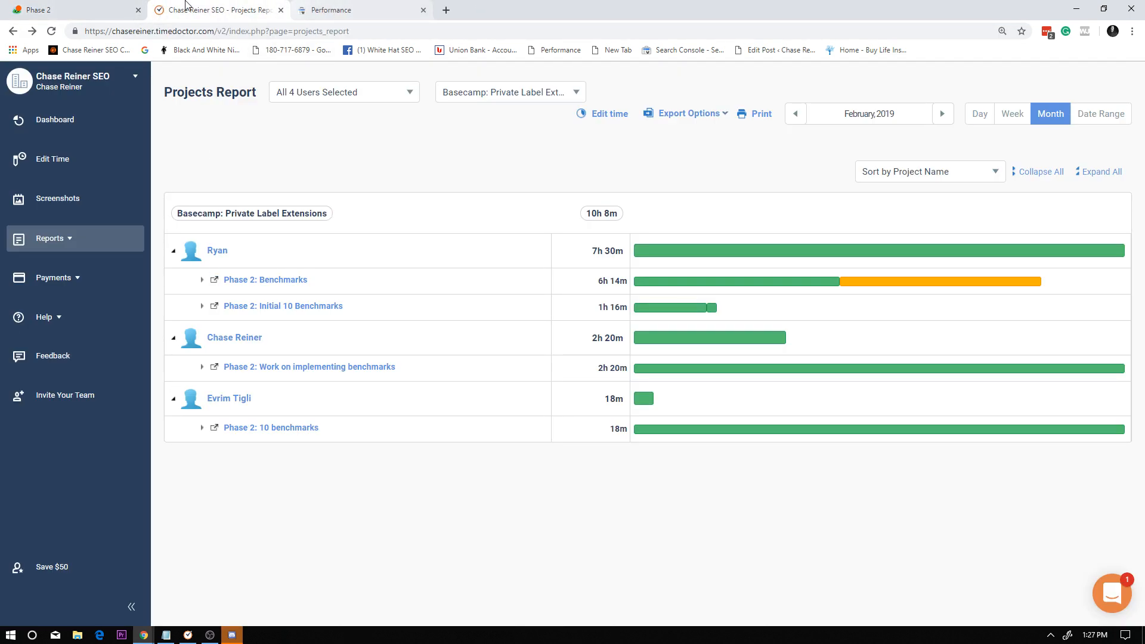
# Switch to Basecamp and go back from the Phase 2 folder to the overview of all projects.
pyautogui.click(108, 8)
pyautogui.click(13, 31)
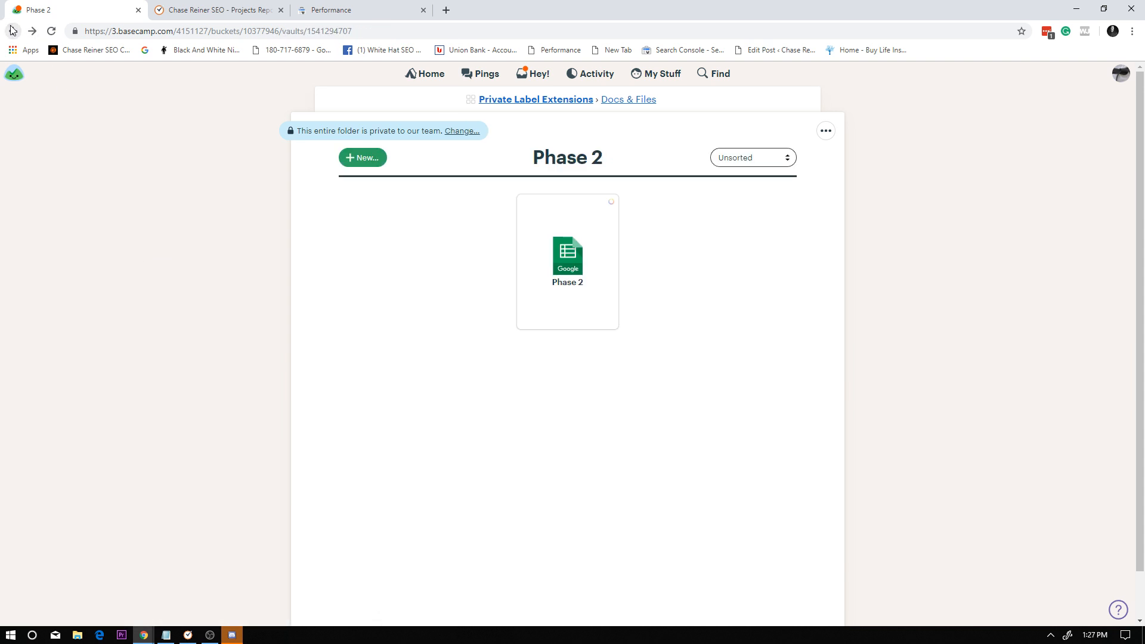
pyautogui.click(12, 30)
pyautogui.click(244, 11)
pyautogui.click(125, 6)
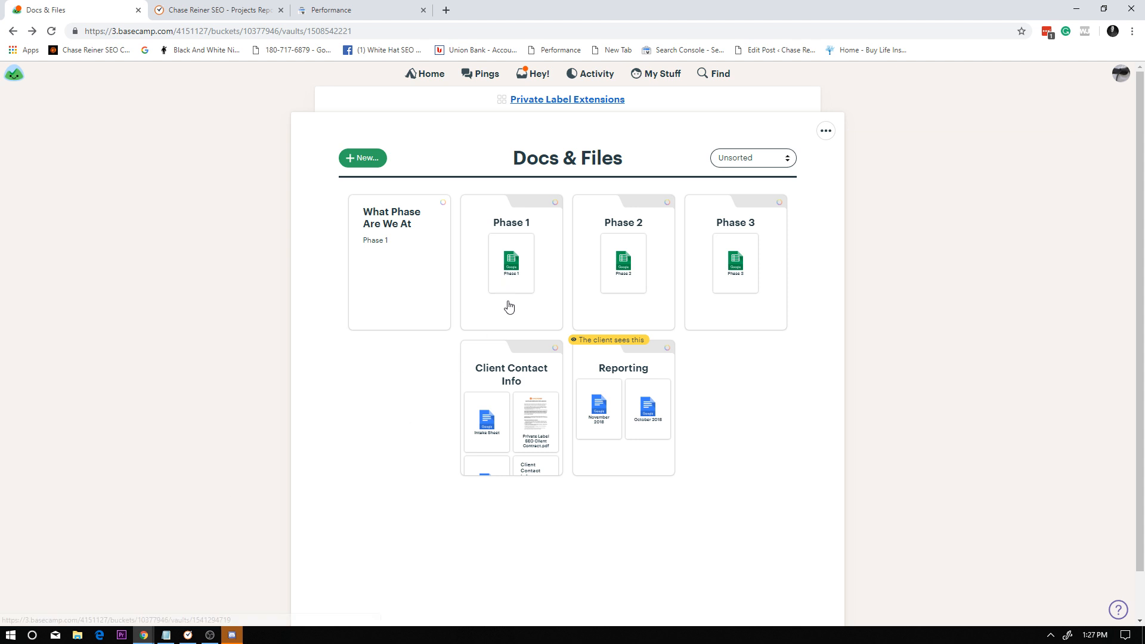
pyautogui.click(14, 31)
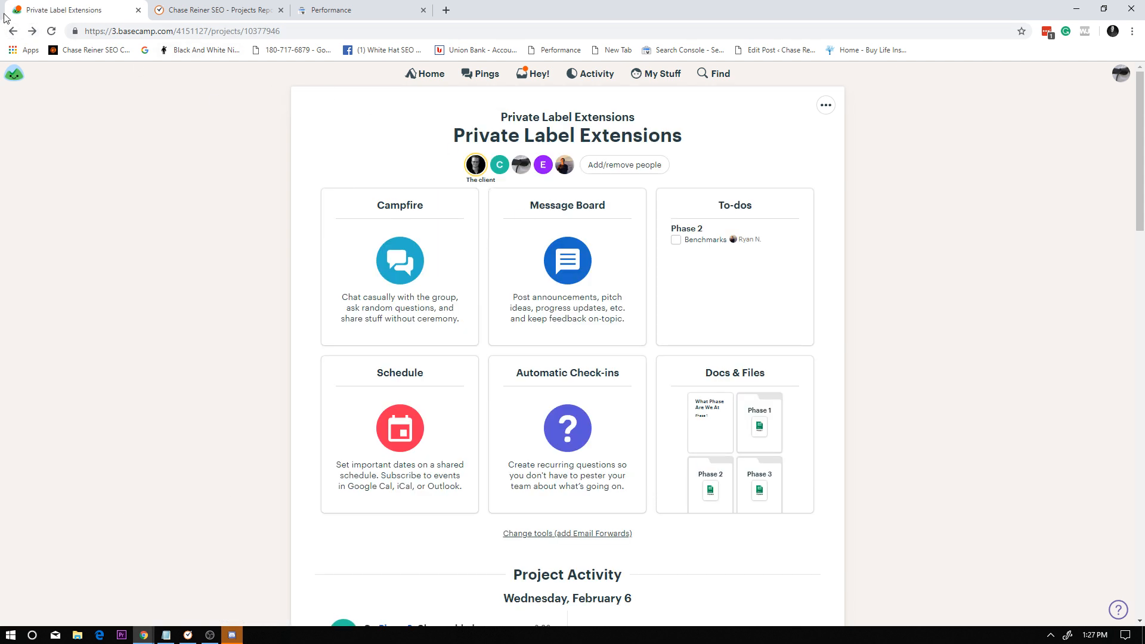
pyautogui.click(14, 31)
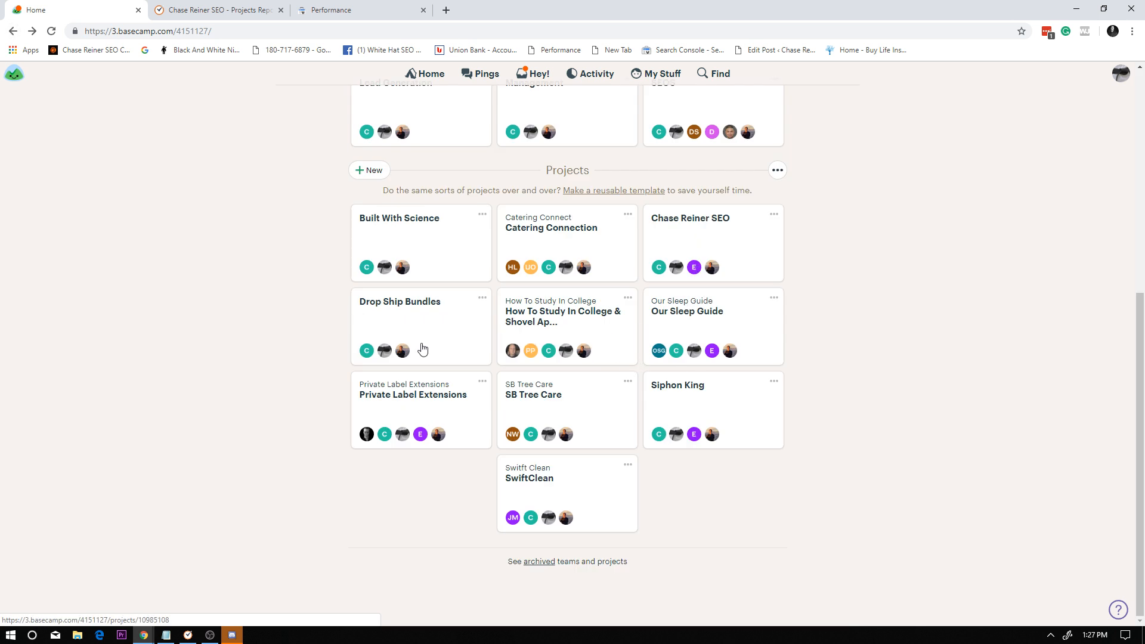
# Open the Phase 2 spreadsheet from the Our Sleep Guide project's Docs & Files and close the Basecamp page.
pyautogui.click(710, 332)
pyautogui.click(743, 423)
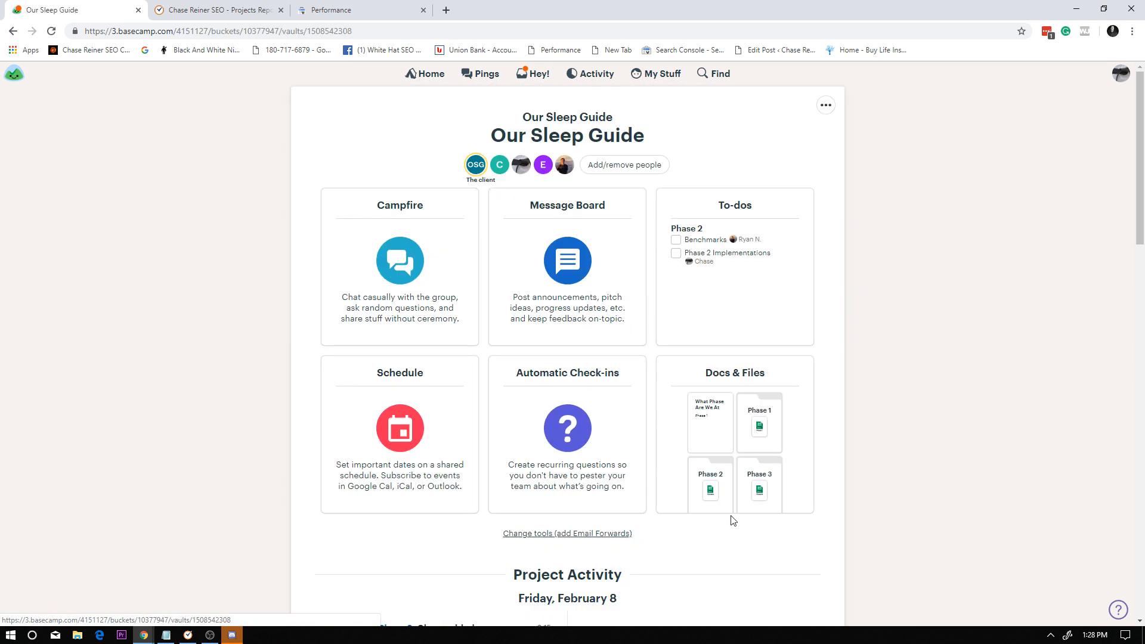
pyautogui.click(624, 263)
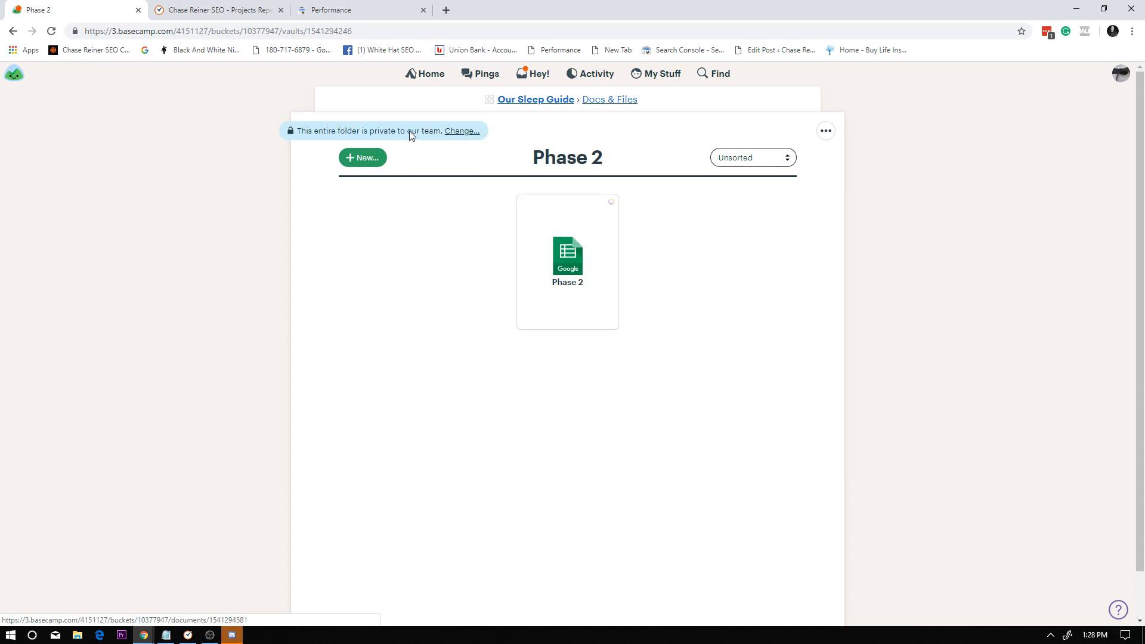
pyautogui.click(581, 279)
pyautogui.click(583, 242)
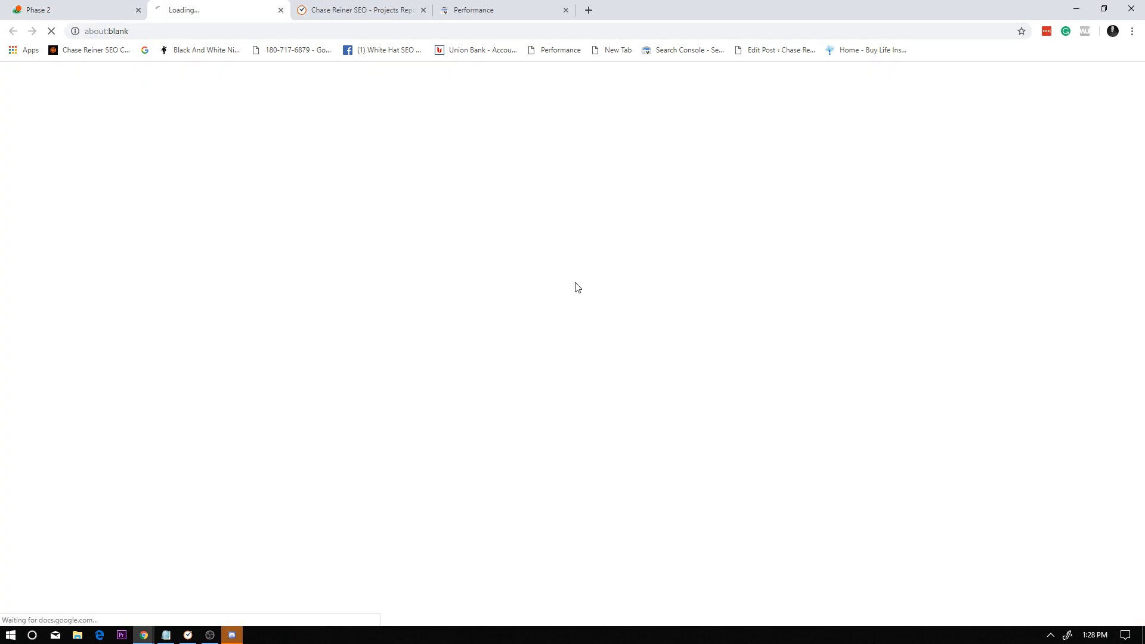
pyautogui.click(139, 10)
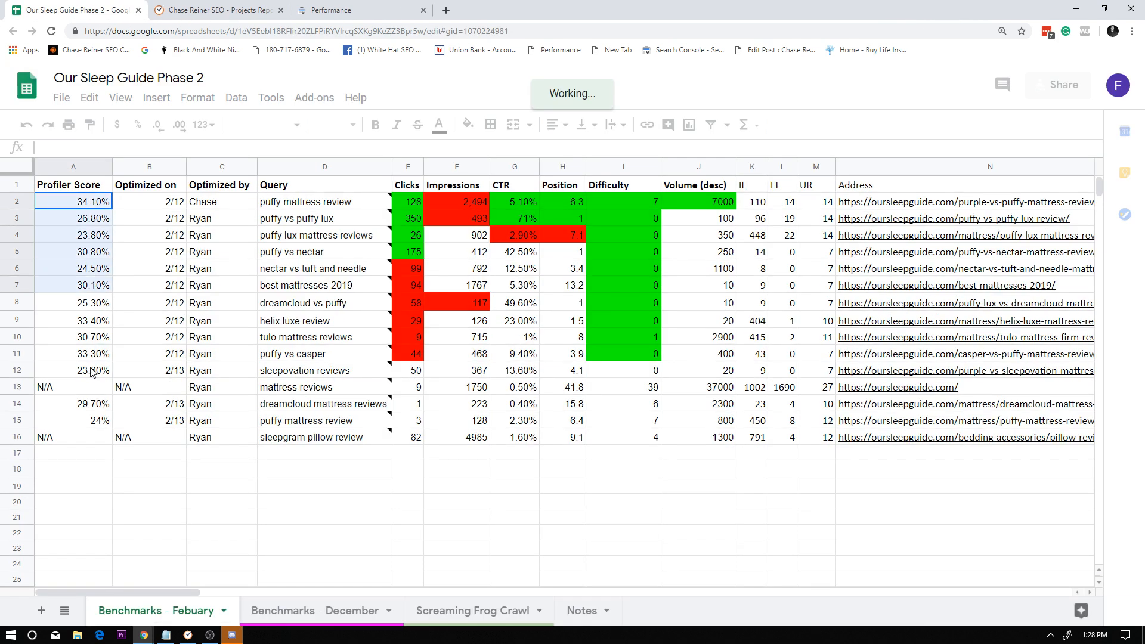
# Examine the Profiler Score, Optimized on, Optimized by and Query columns in the February benchmarks sheet.
pyautogui.click(92, 373)
pyautogui.click(117, 453)
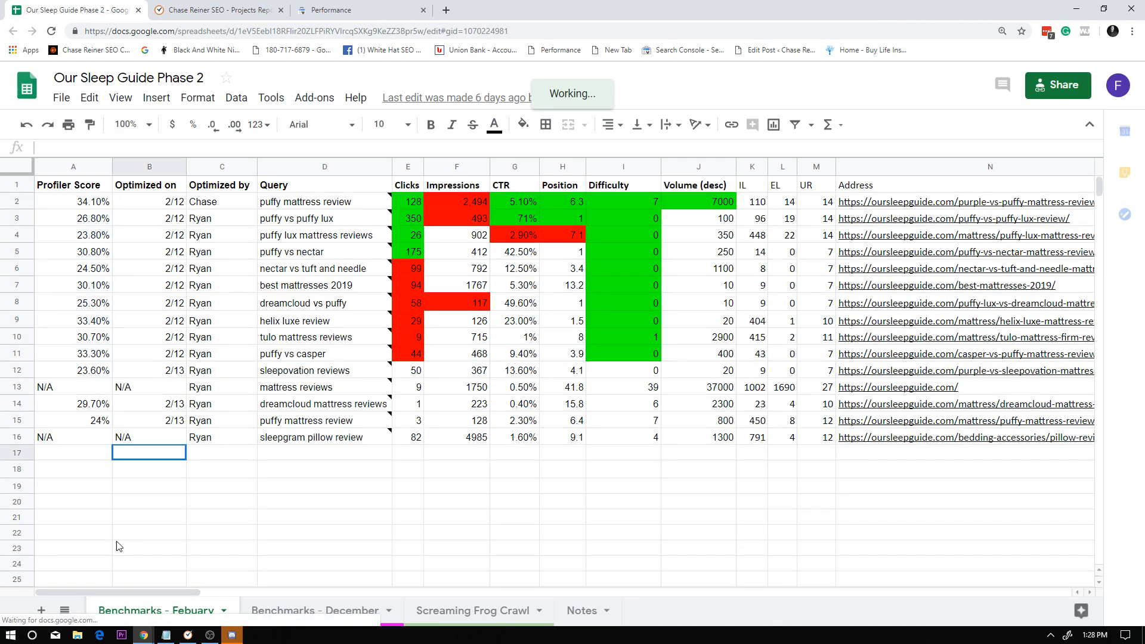
pyautogui.moveTo(105, 547); pyautogui.dragTo(91, 201)
pyautogui.click(91, 202)
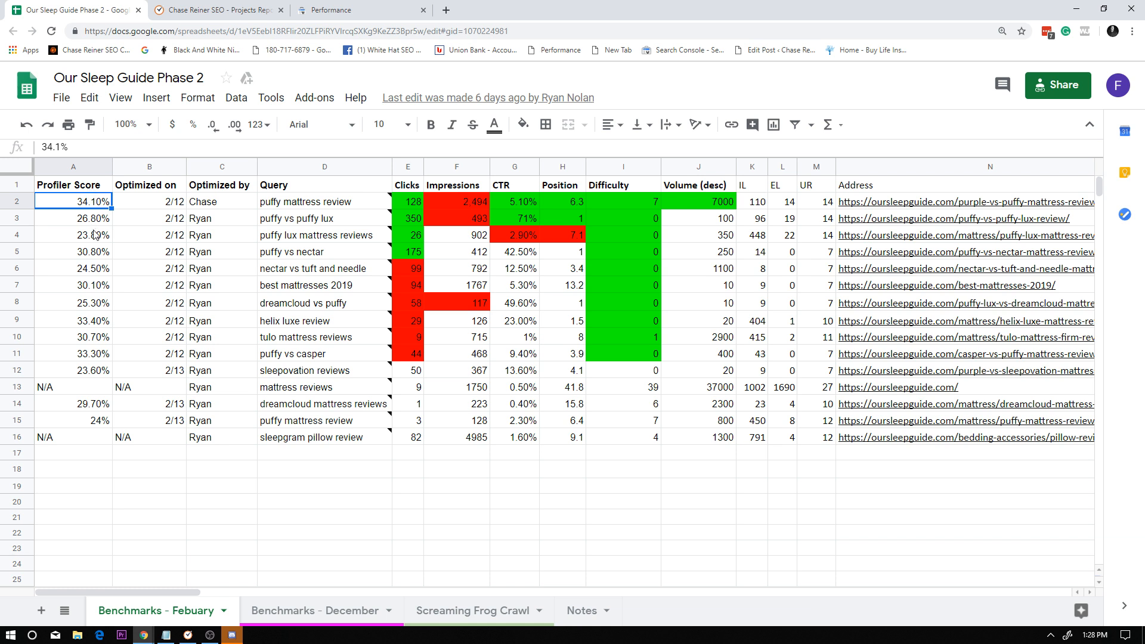
pyautogui.moveTo(88, 454); pyautogui.dragTo(146, 204)
pyautogui.click(177, 281)
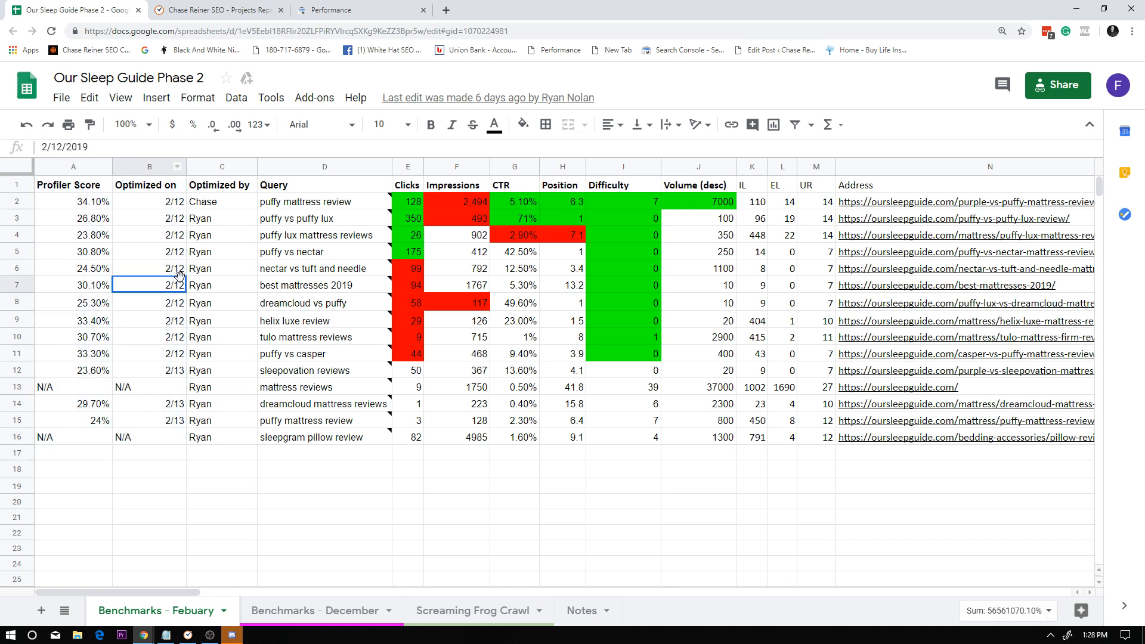
pyautogui.moveTo(223, 469); pyautogui.dragTo(248, 219)
pyautogui.click(311, 236)
pyautogui.click(29, 201)
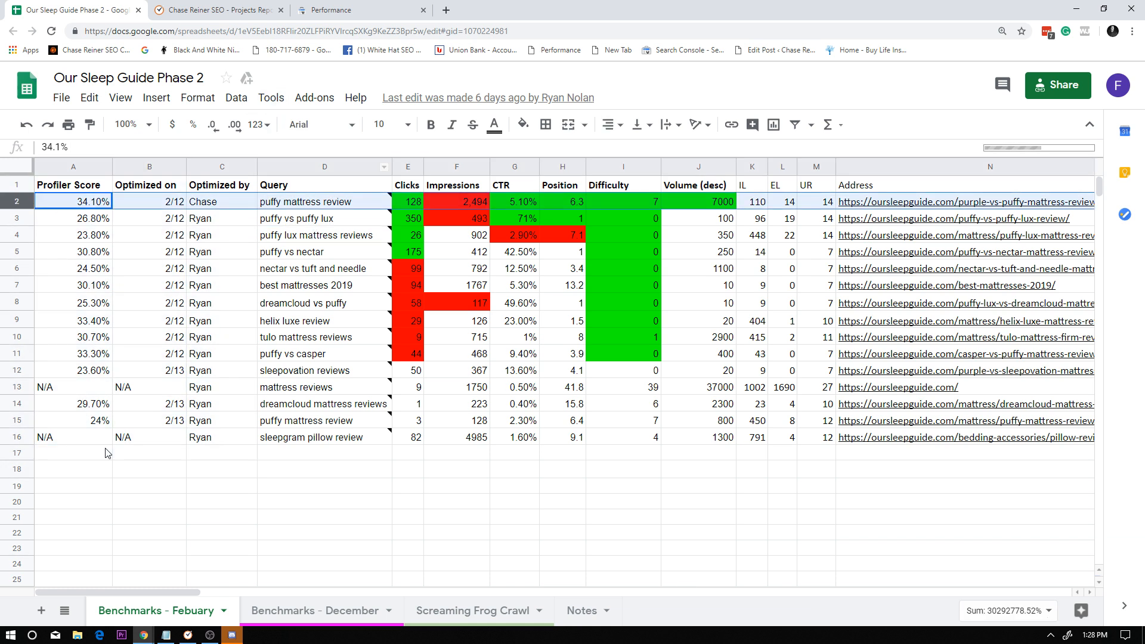
pyautogui.moveTo(119, 593); pyautogui.dragTo(53, 531)
pyautogui.click(382, 204)
pyautogui.click(558, 420)
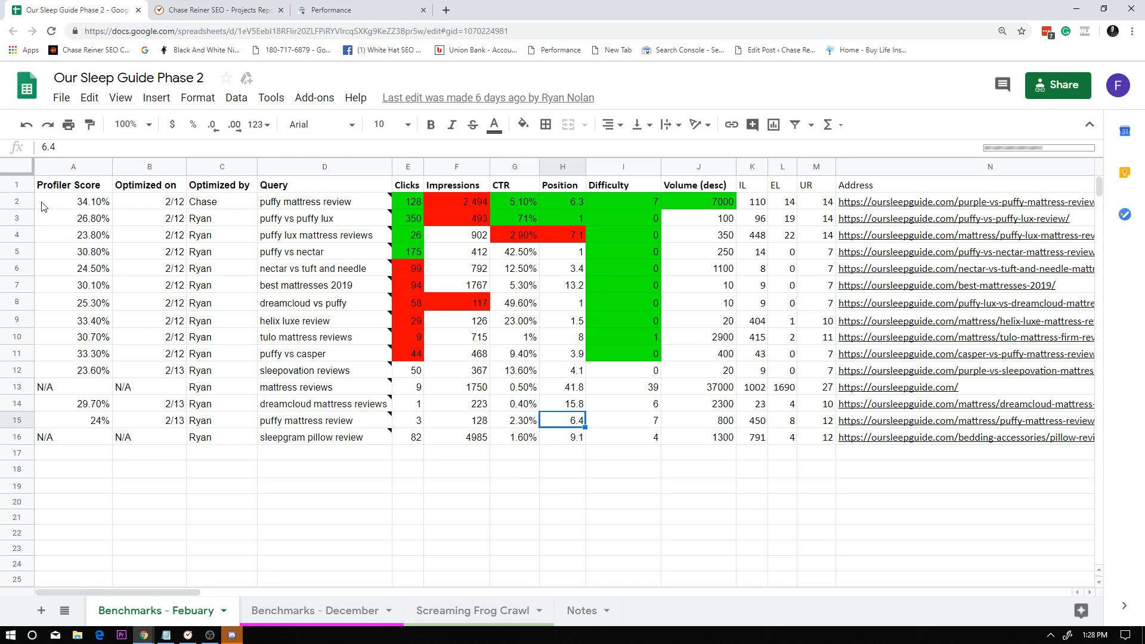
# Examine the first puffy mattress review row, including its profiler score, optimization date, query note and position.
pyautogui.click(18, 201)
pyautogui.click(97, 204)
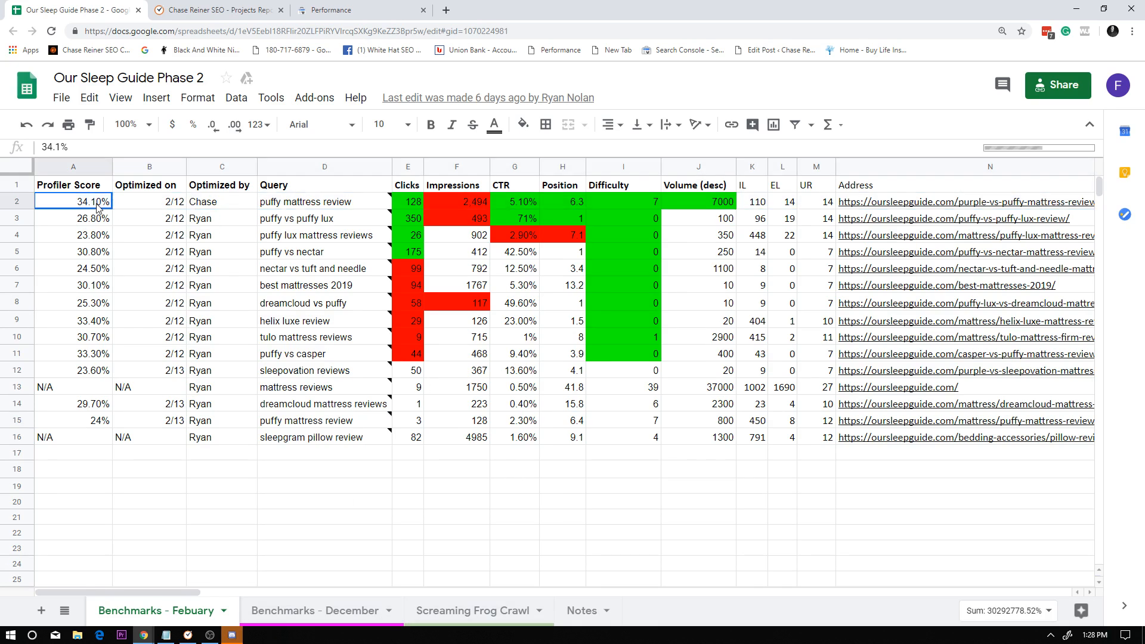
pyautogui.click(153, 204)
pyautogui.click(19, 206)
pyautogui.click(313, 205)
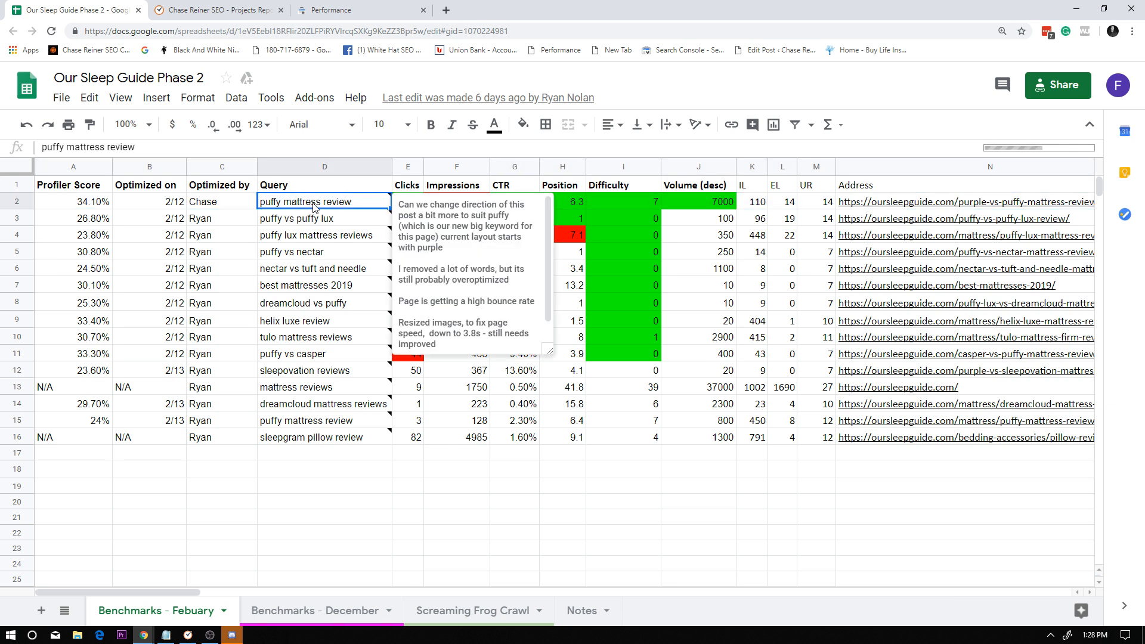
pyautogui.click(328, 225)
pyautogui.click(322, 202)
pyautogui.click(751, 307)
pyautogui.click(576, 204)
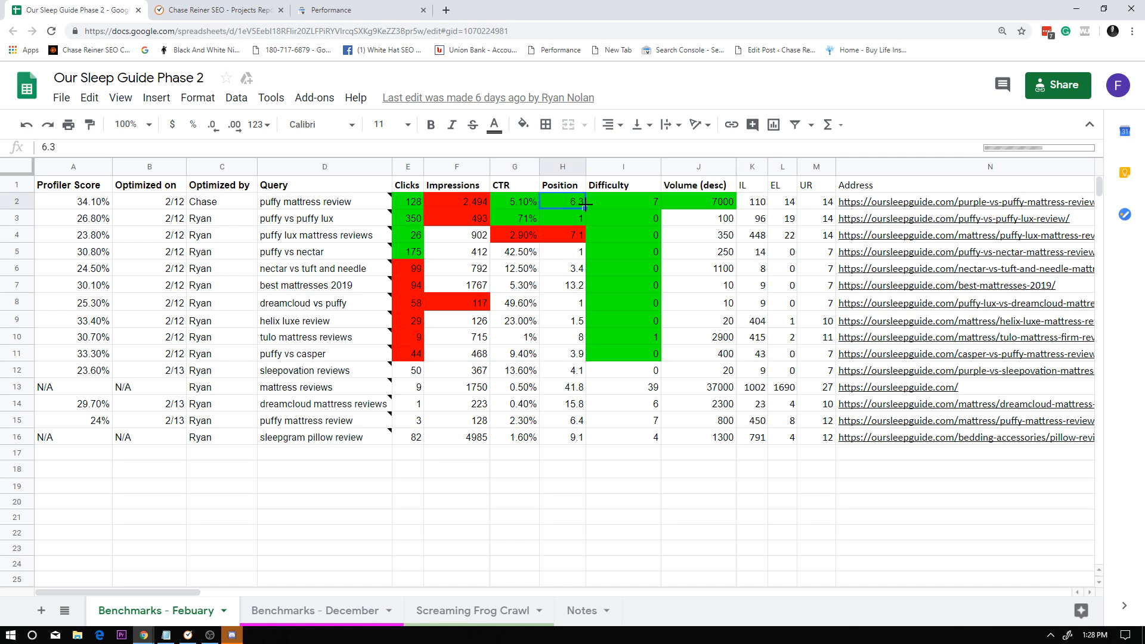
pyautogui.click(43, 203)
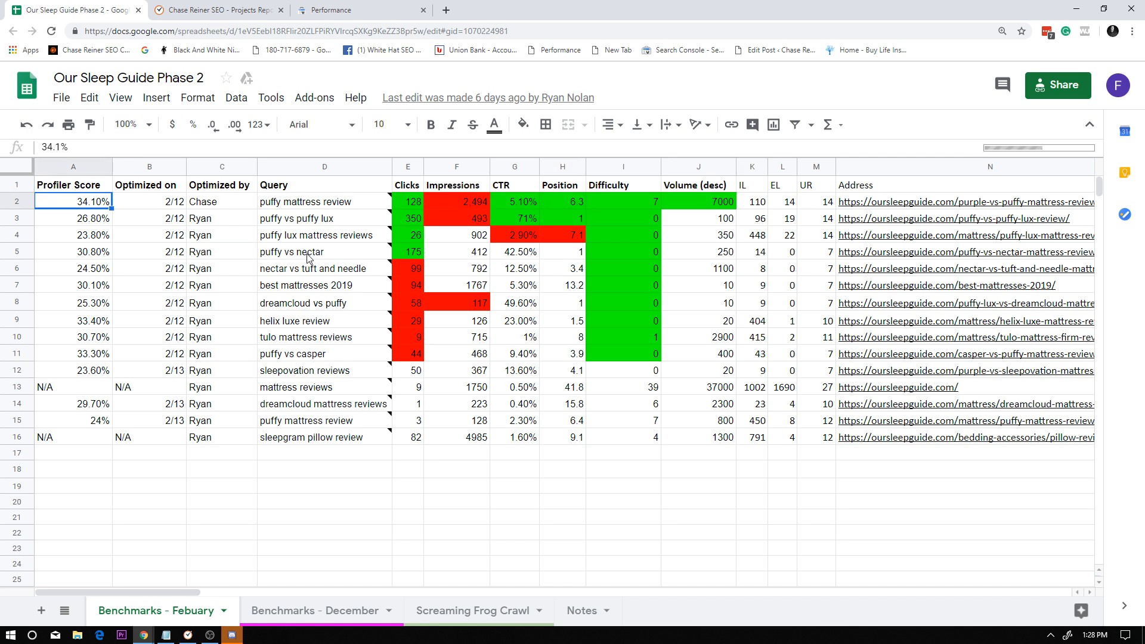
# Search Google for seoprofiler in a new tab, open the SEOprofiler site, close the search results and place the site beside the spreadsheet.
pyautogui.click(446, 10)
pyautogui.write('seop')
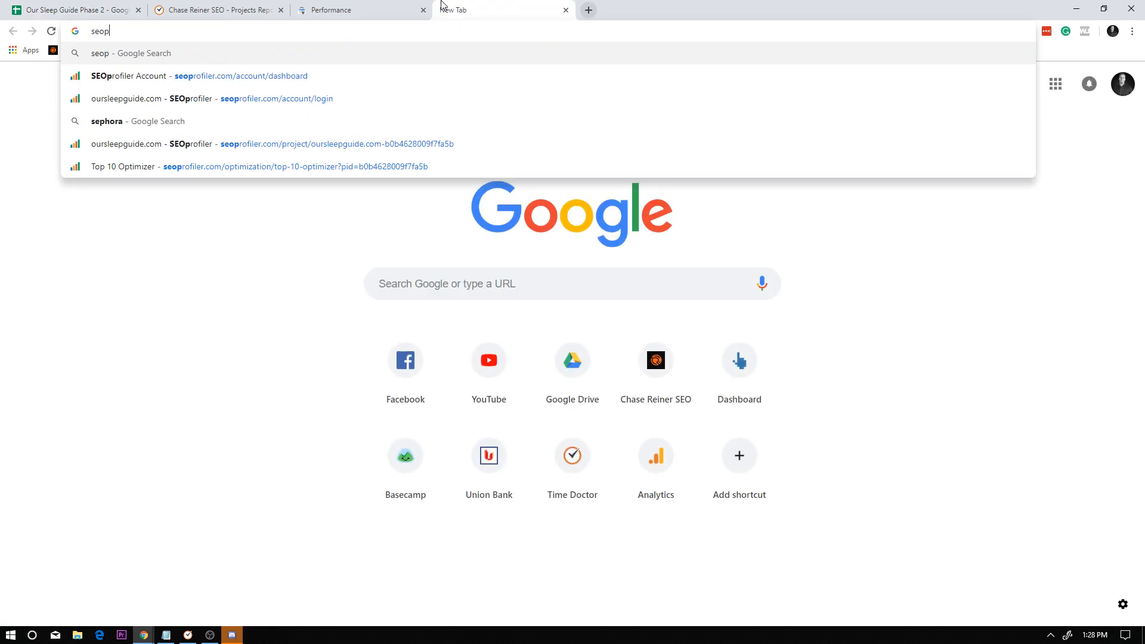
pyautogui.write('rofiler')
pyautogui.press('Return')
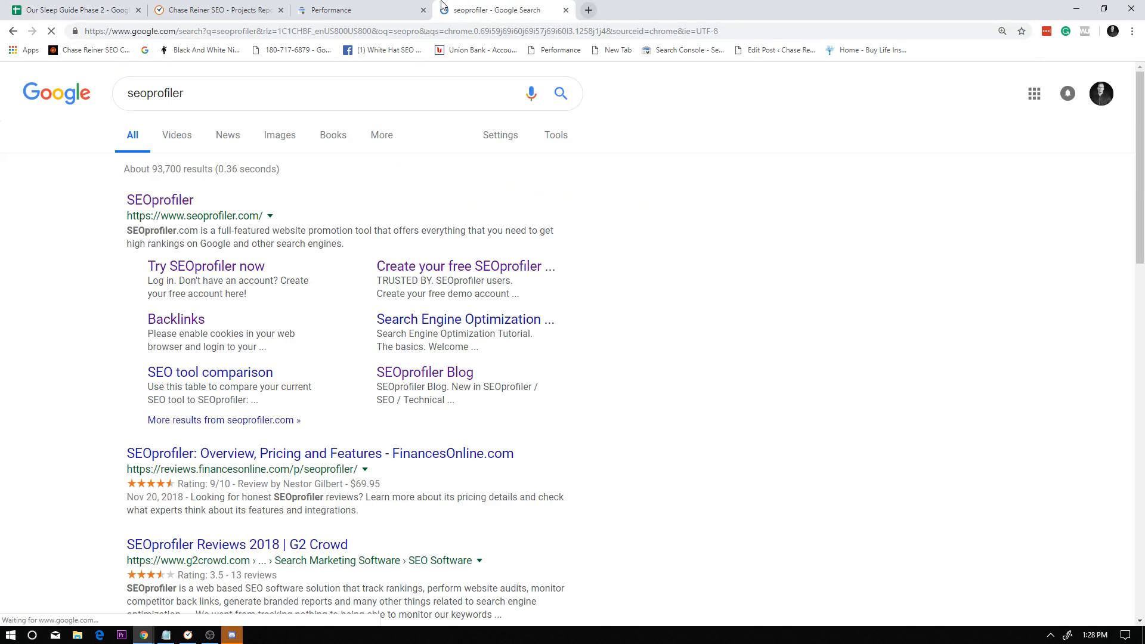
pyautogui.click(161, 202)
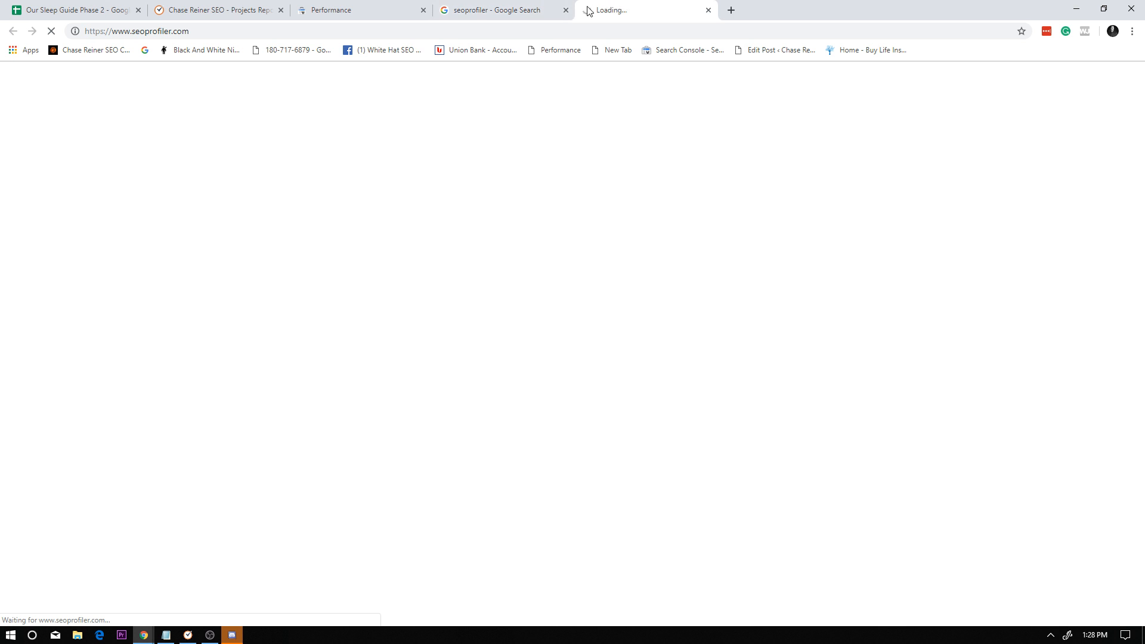
pyautogui.click(566, 11)
pyautogui.moveTo(534, 7); pyautogui.dragTo(208, 9)
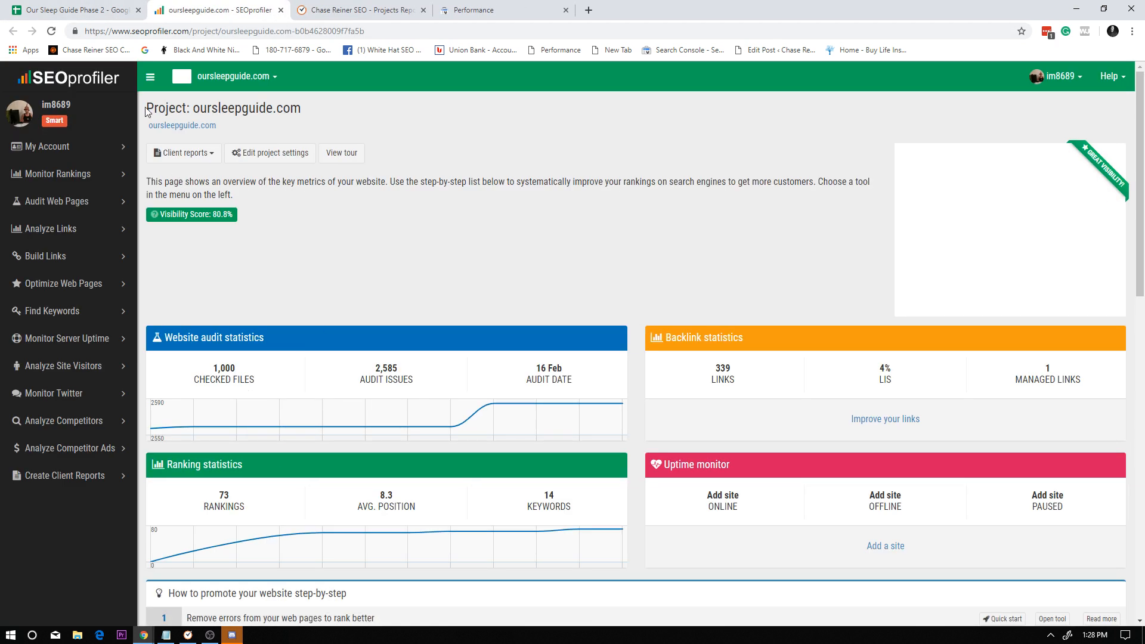
# Compare against the spreadsheet briefly and open the ranking overview for oursleepguide.com in SEOprofiler.
pyautogui.hotkey('ctrl', '1')
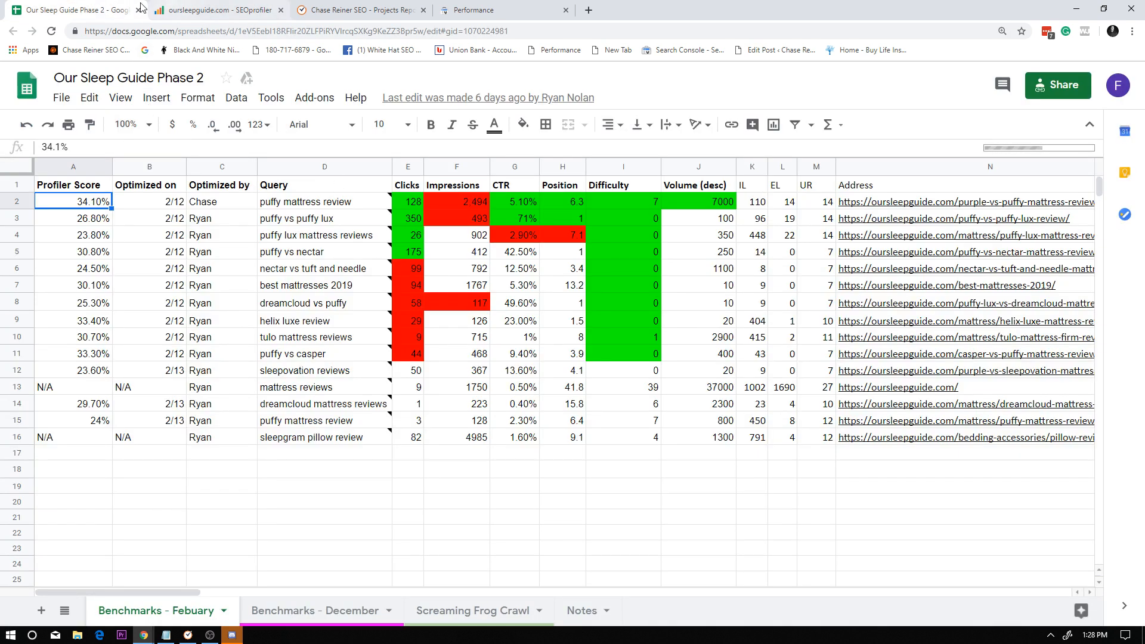
pyautogui.hotkey('ctrl', '2')
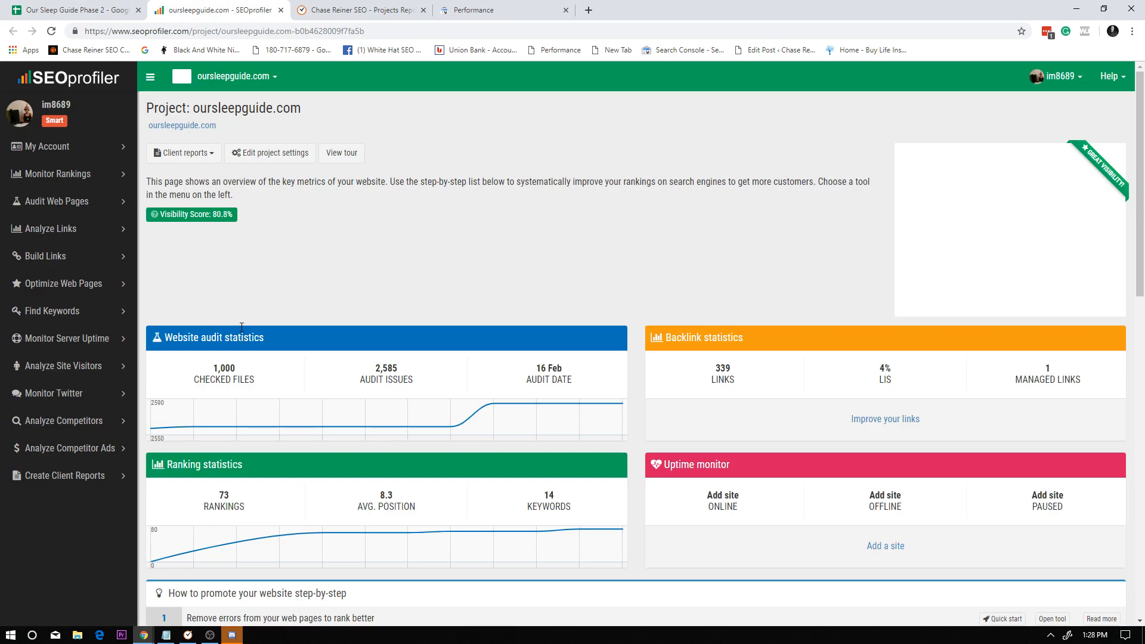
pyautogui.click(70, 179)
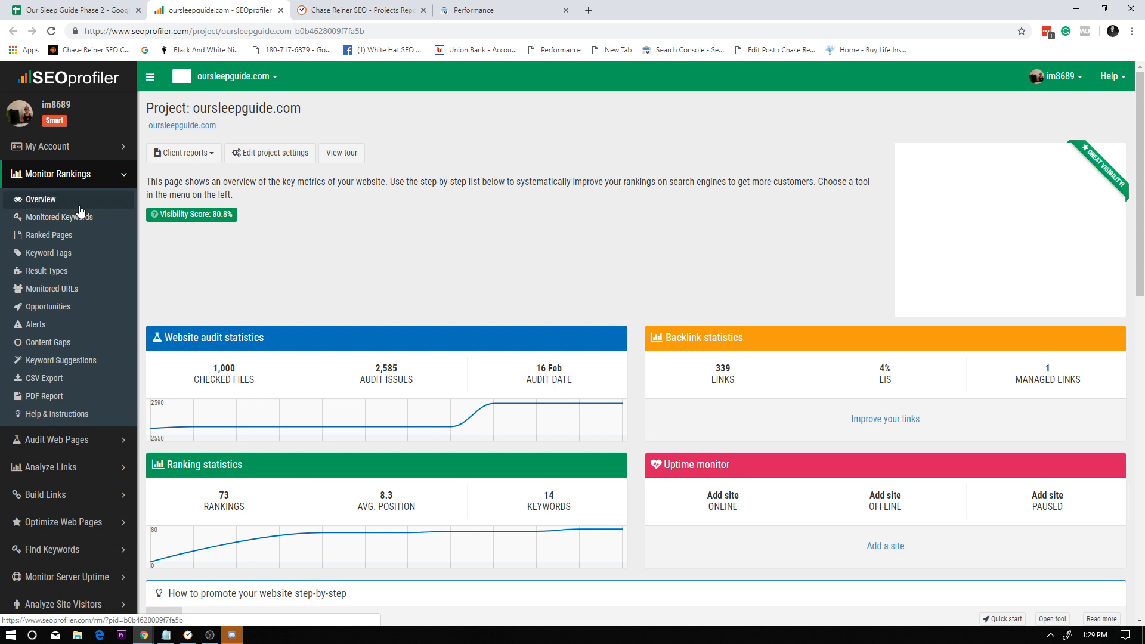
pyautogui.click(101, 255)
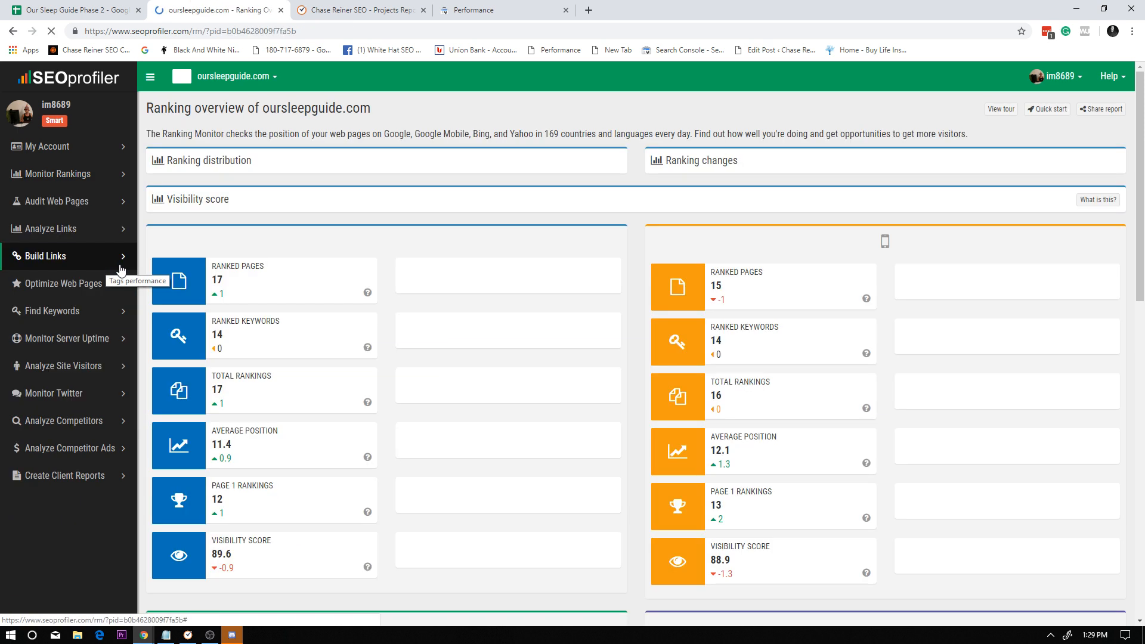
# Go to the account's project list and open the oursleepguide.com project.
pyautogui.click(89, 147)
pyautogui.click(88, 174)
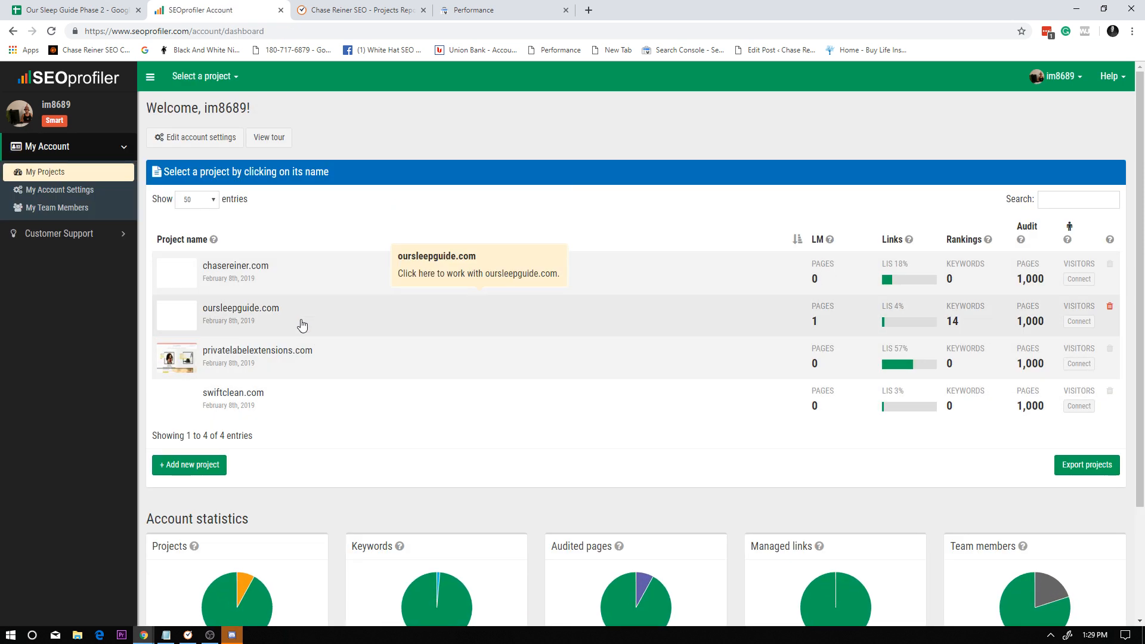
pyautogui.click(303, 326)
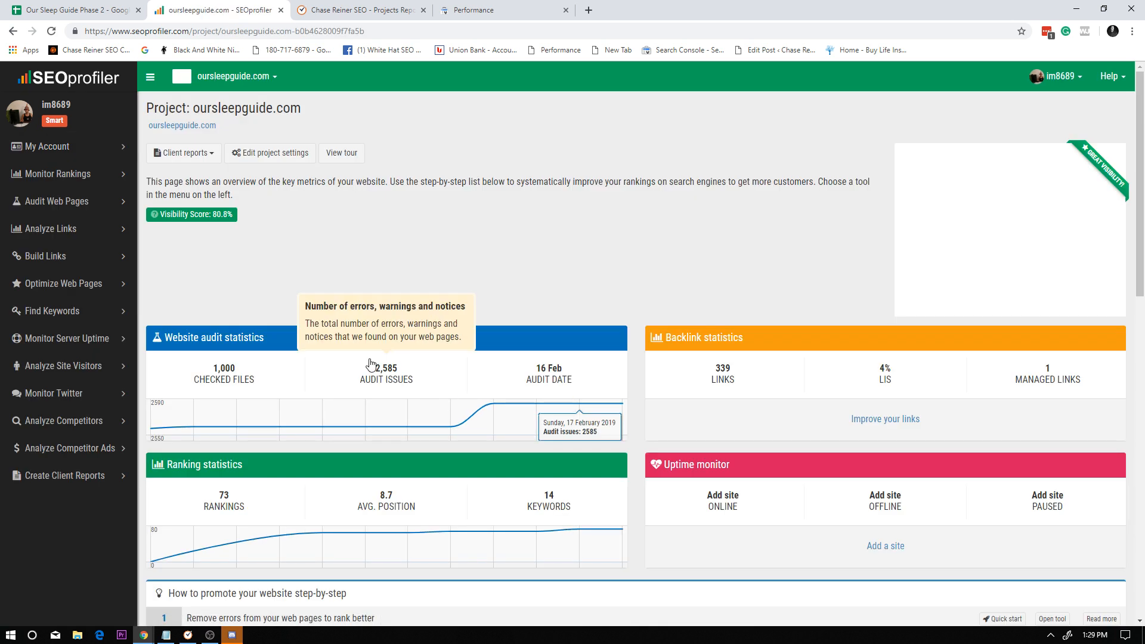
# Look through the oursleepguide.com project page, open its ranking overview and inspect the visibility score and Google ranking metrics.
pyautogui.scroll(-7, 413, 385)
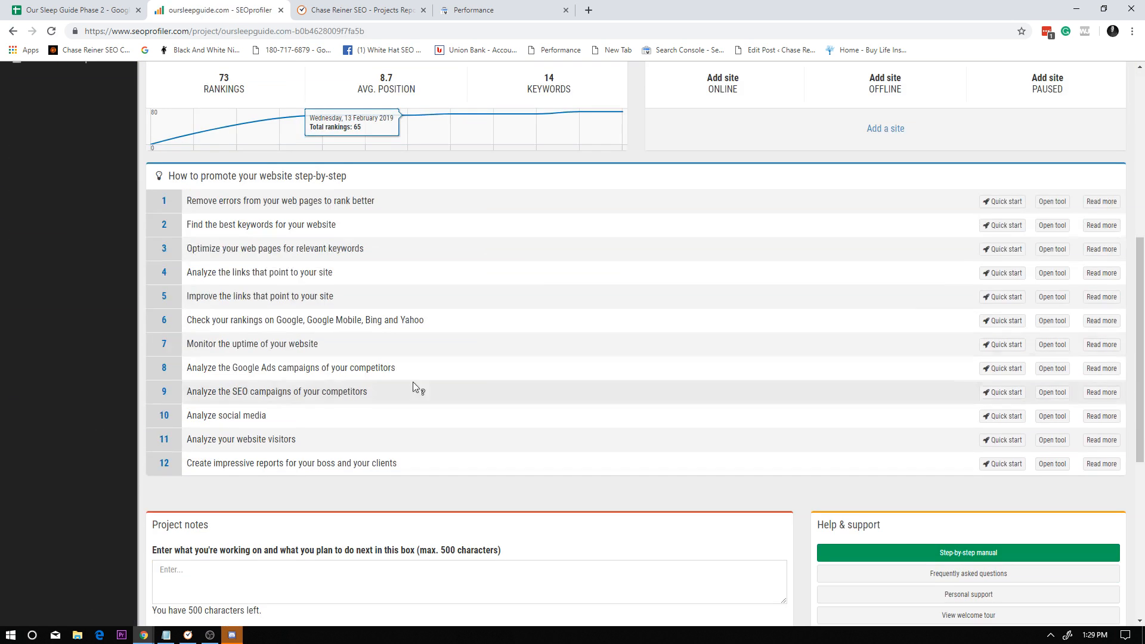
pyautogui.scroll(7, 417, 387)
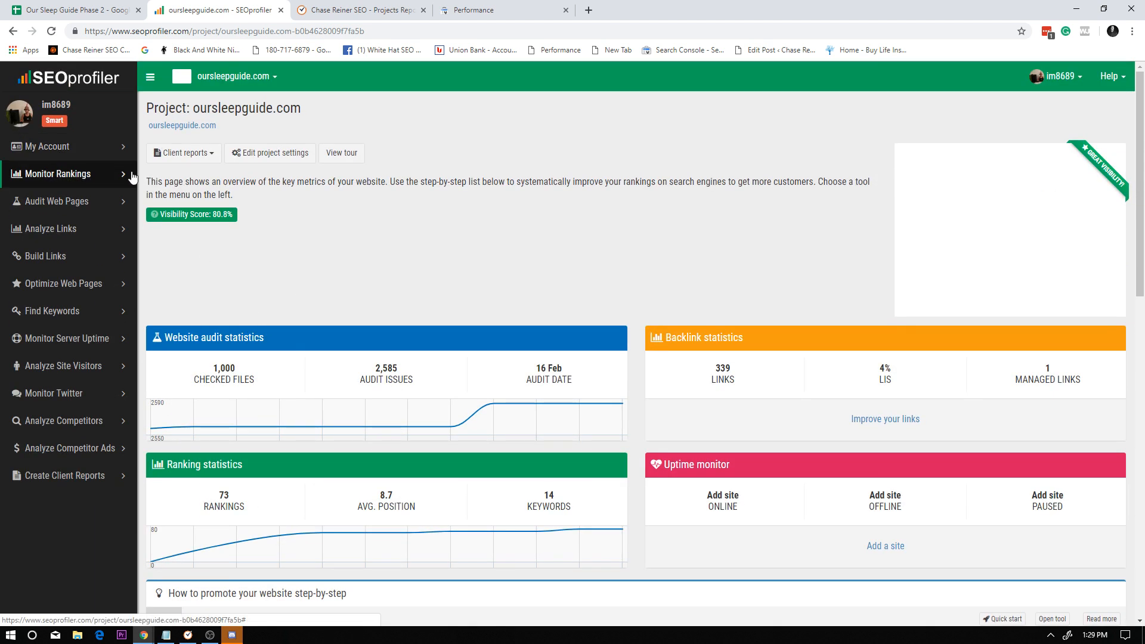
pyautogui.click(62, 174)
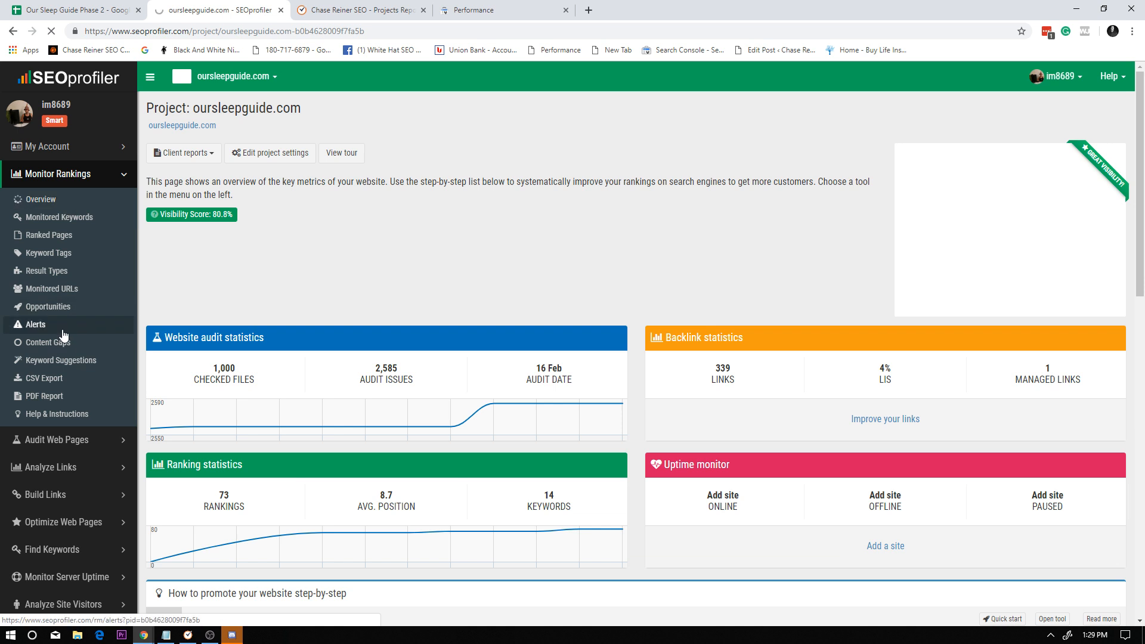
pyautogui.scroll(-2, 287, 382)
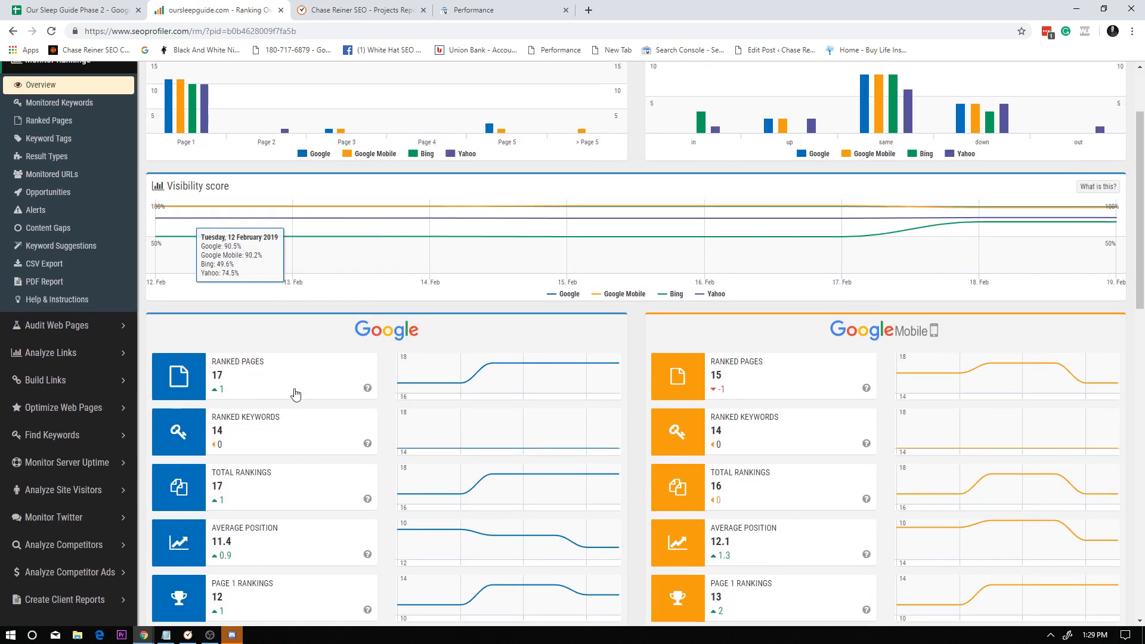
# Finish reviewing the ranking overview, open the ranking alerts and examine the positive changes, including helix luxe review and sleepgram pillow review.
pyautogui.scroll(-2, 656, 406)
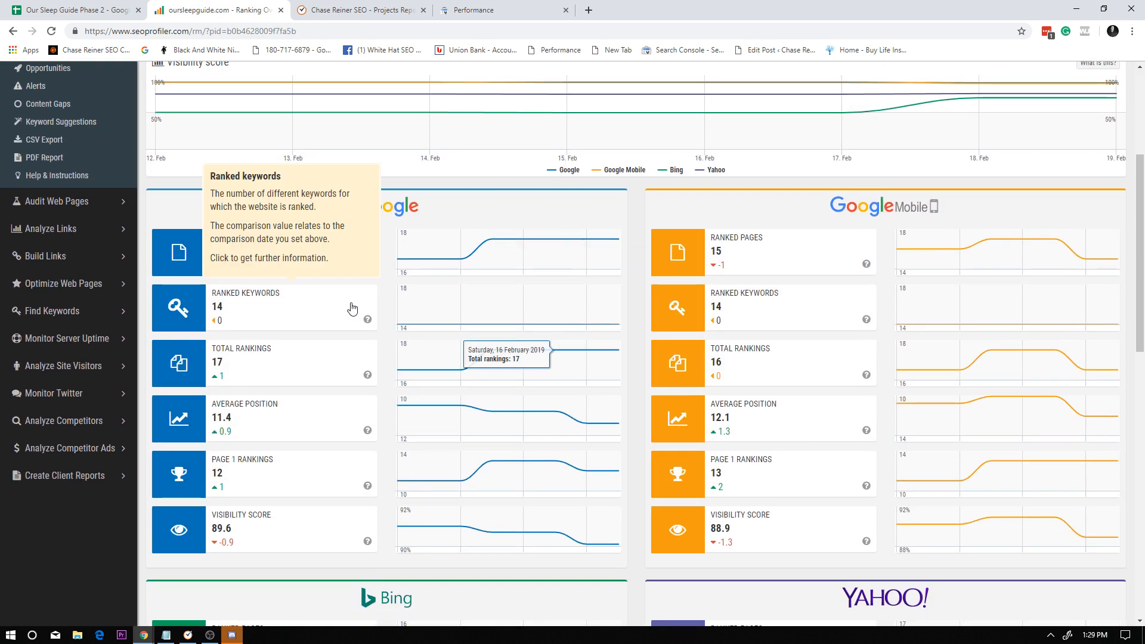
pyautogui.scroll(4, 537, 370)
pyautogui.click(63, 325)
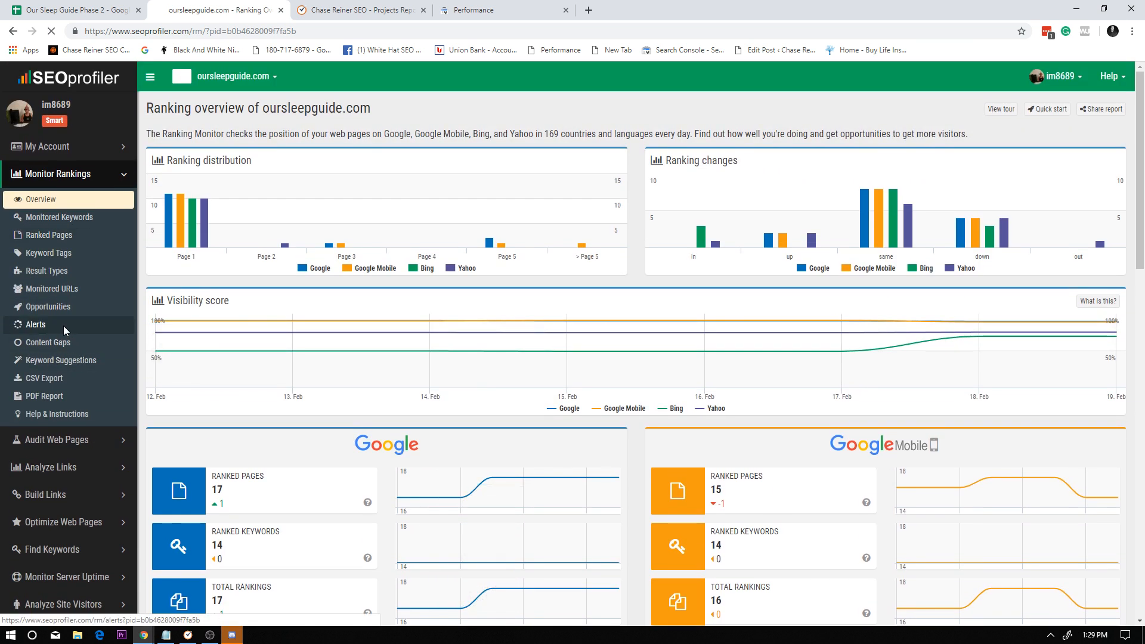
pyautogui.scroll(-2, 645, 442)
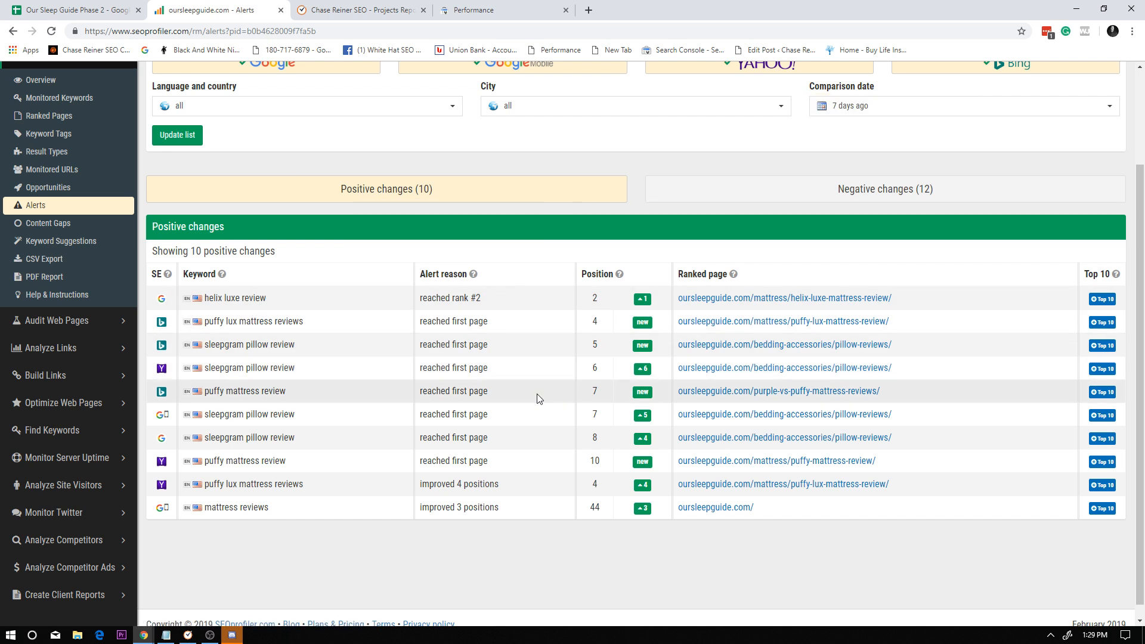
pyautogui.scroll(2, 289, 495)
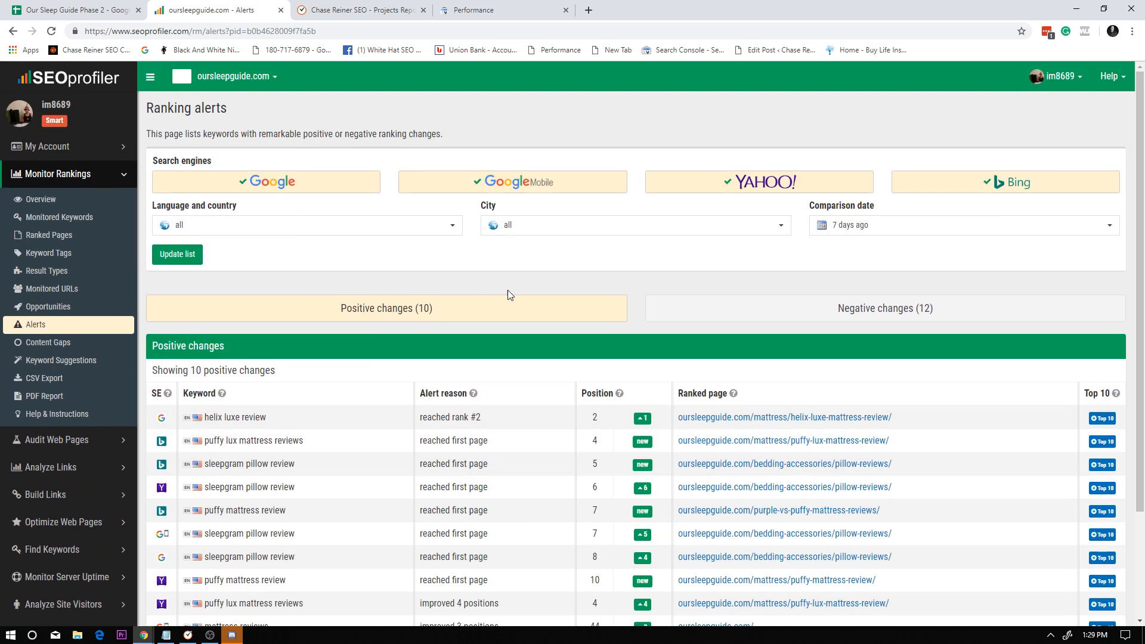
pyautogui.scroll(-2, 507, 292)
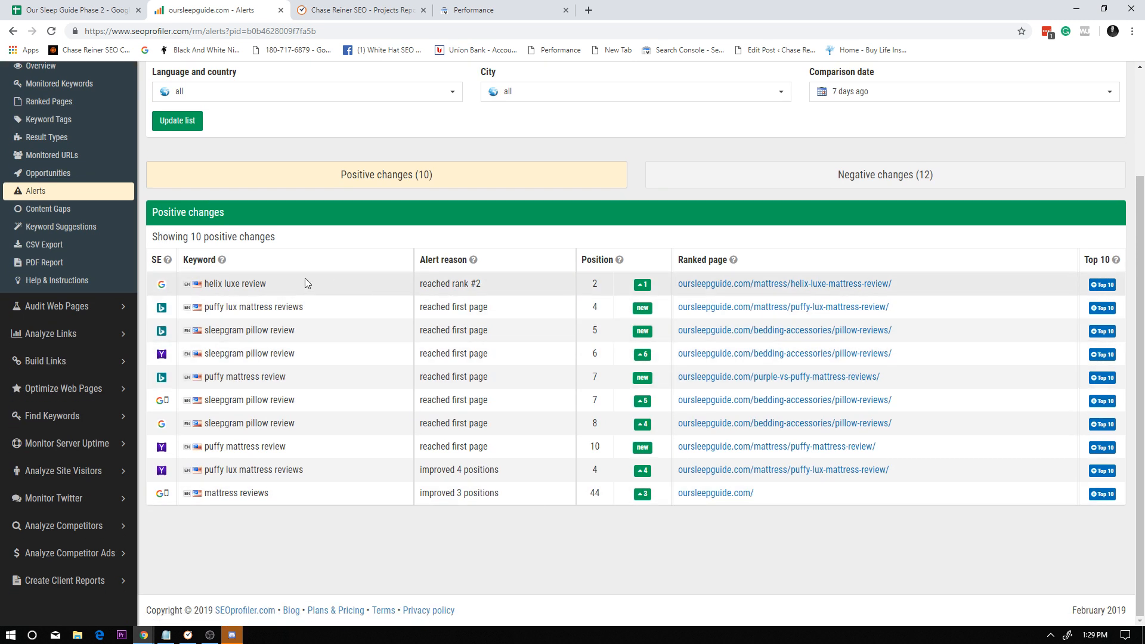
pyautogui.tripleClick(267, 285)
pyautogui.click(268, 284)
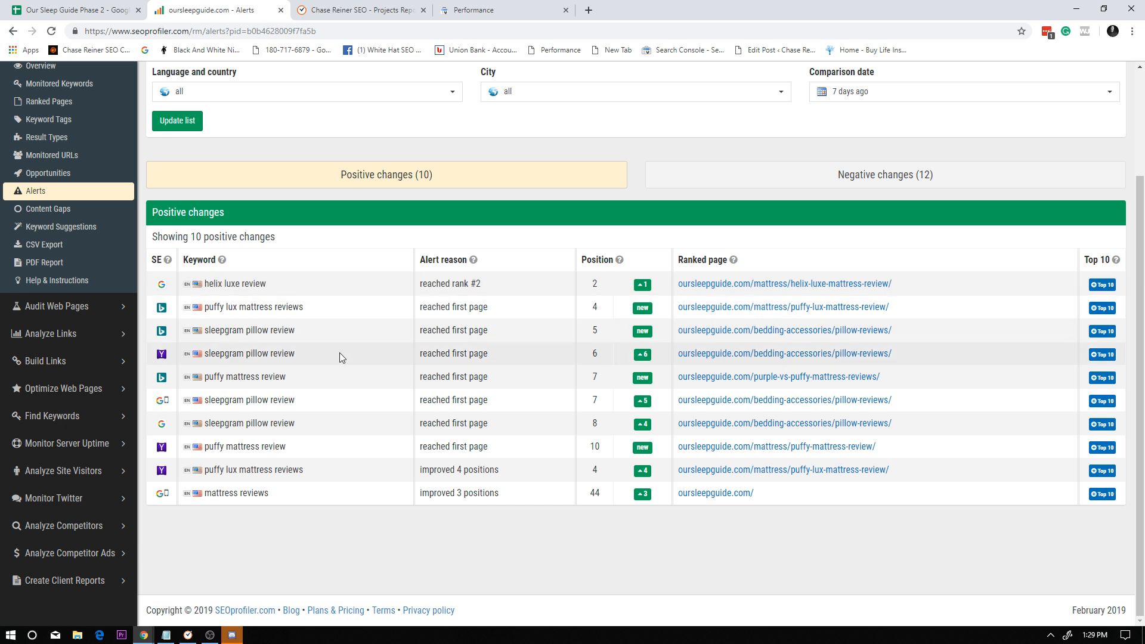
pyautogui.tripleClick(300, 356)
pyautogui.click(299, 356)
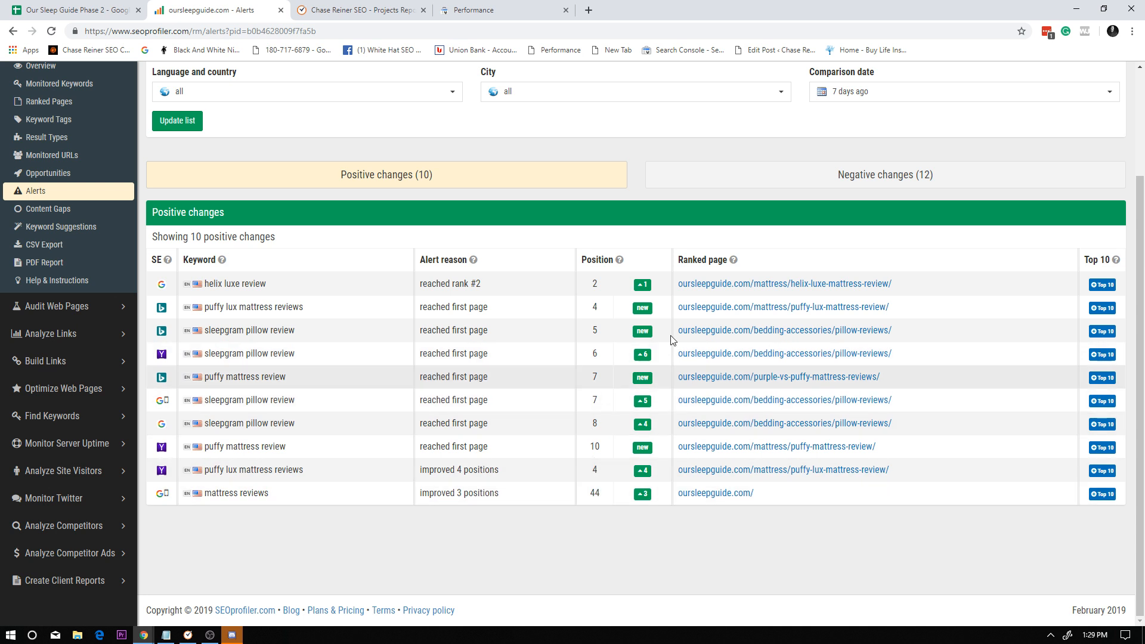
# Show the negative ranking changes and find the first query from the spreadsheet, puffy mattress review, on that page.
pyautogui.click(794, 176)
pyautogui.scroll(-1, 495, 358)
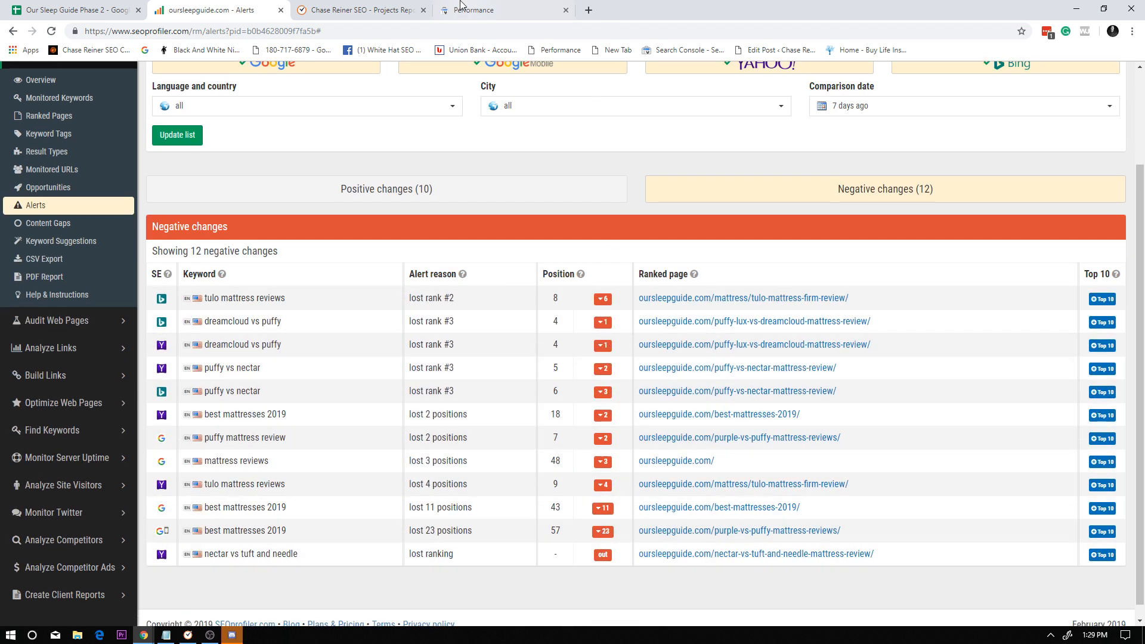
pyautogui.click(77, 9)
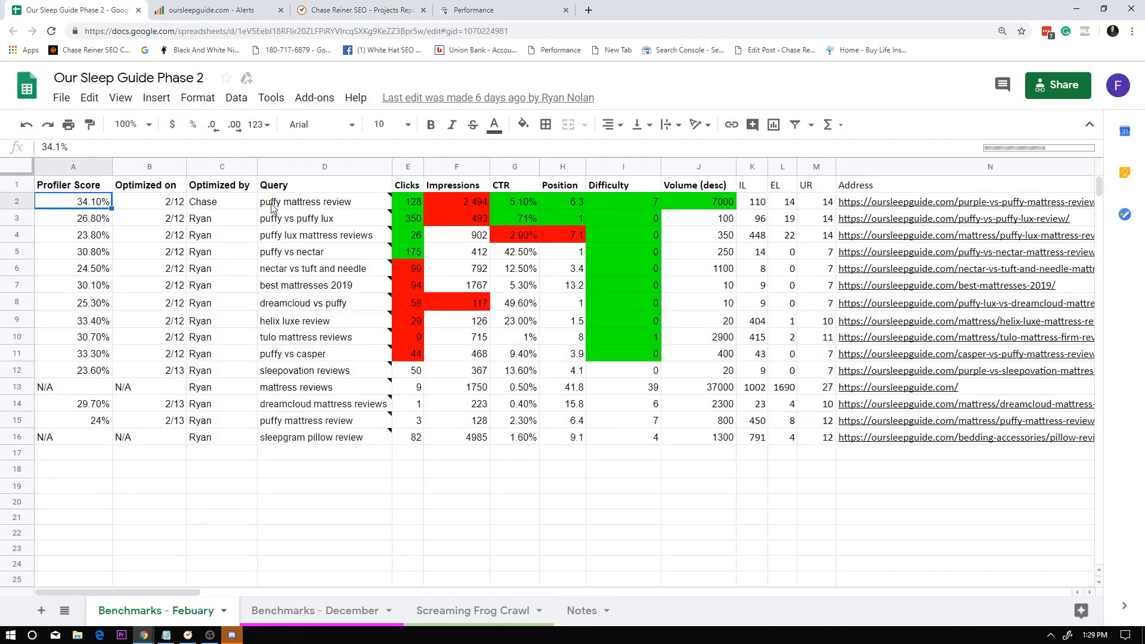
pyautogui.click(271, 207)
pyautogui.click(260, 10)
pyautogui.hotkey('ctrl', 'f')
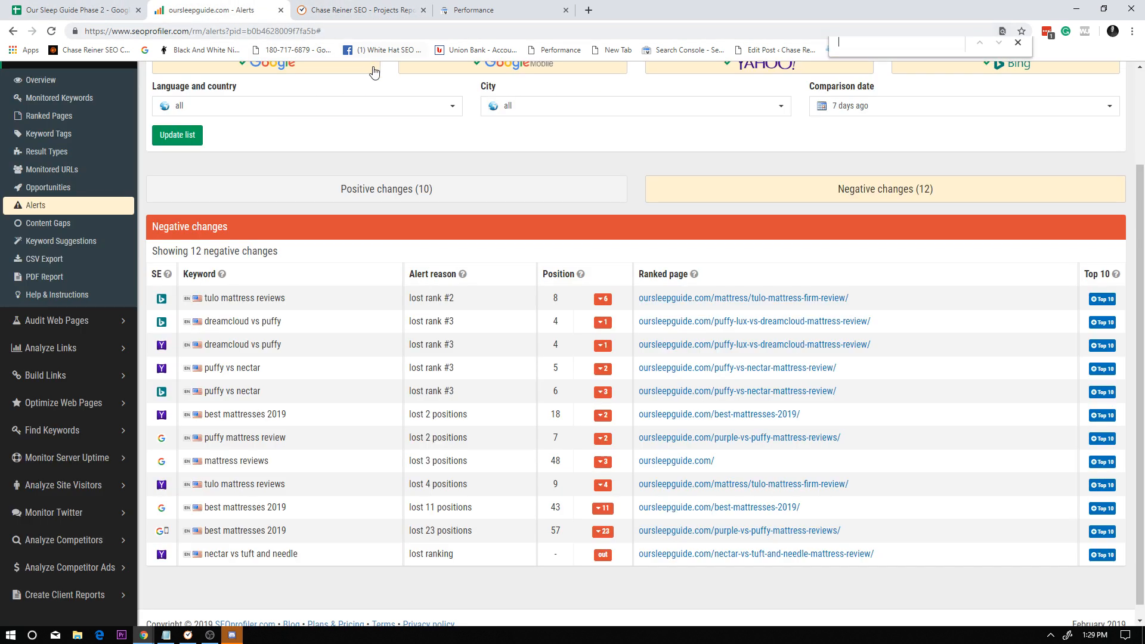
pyautogui.write('puffy mattress review')
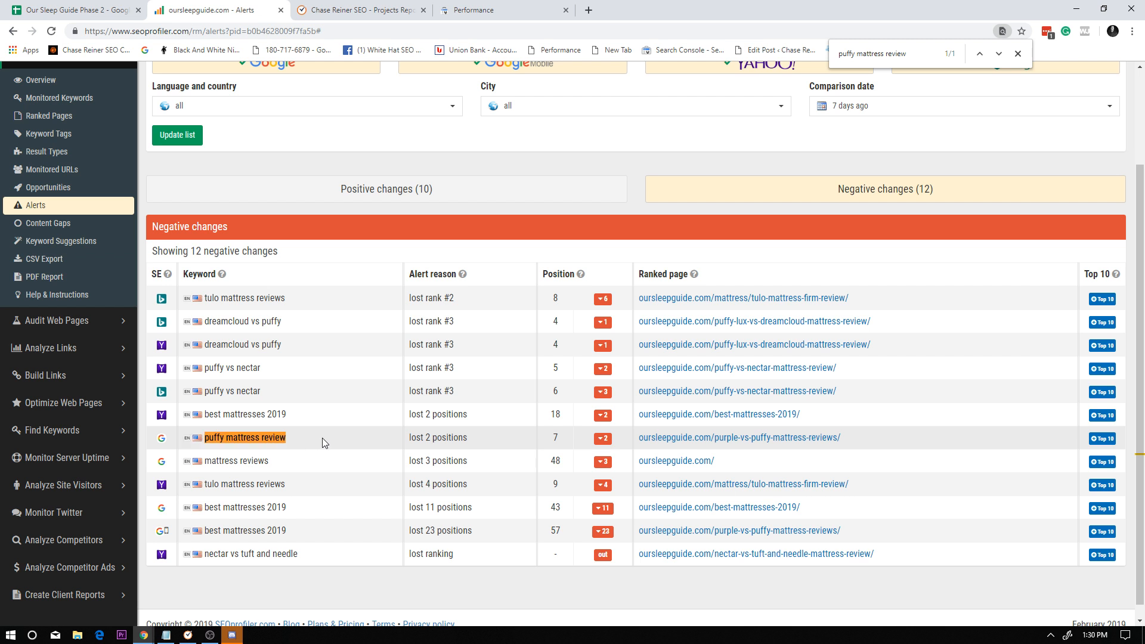
# Examine the puffy mattress review alert, open its ranked page in a new tab and skim the Puffy vs Purple article.
pyautogui.tripleClick(288, 441)
pyautogui.click(441, 451)
pyautogui.tripleClick(328, 432)
pyautogui.click(328, 433)
pyautogui.rightClick(723, 440)
pyautogui.click(752, 448)
pyautogui.click(416, 18)
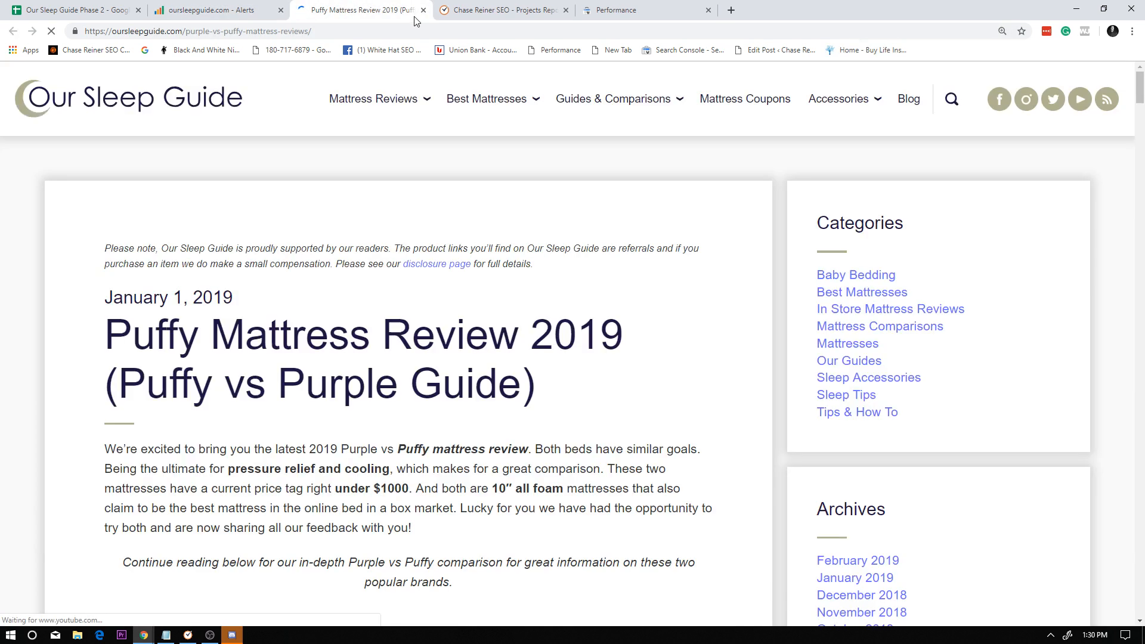
pyautogui.scroll(-15, 503, 361)
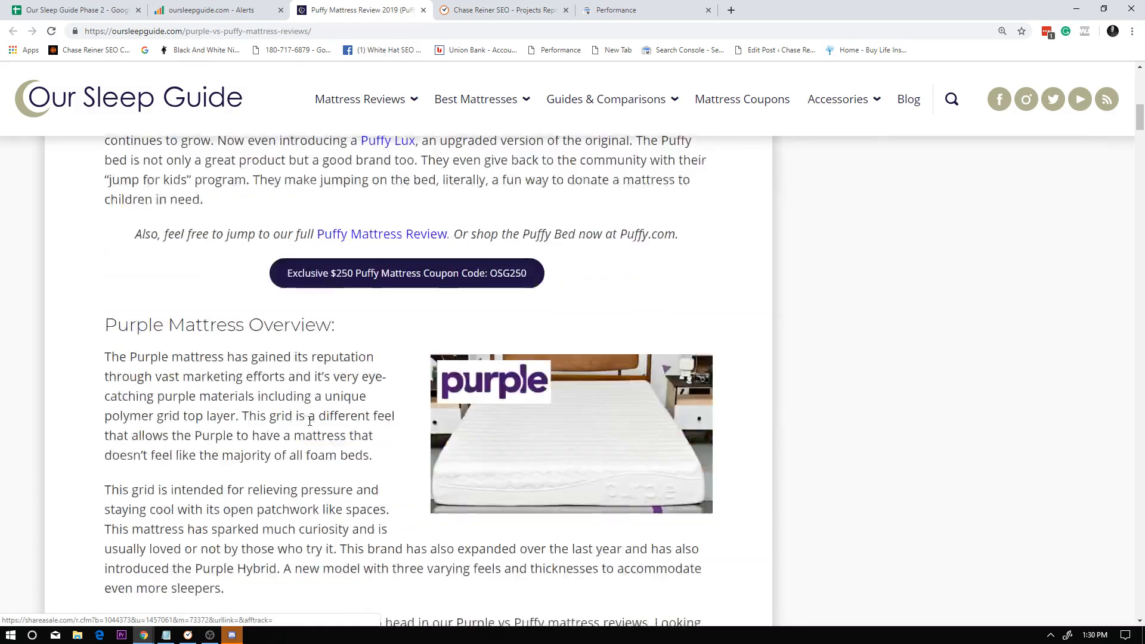
pyautogui.scroll(-10, 503, 361)
pyautogui.scroll(20, 442, 148)
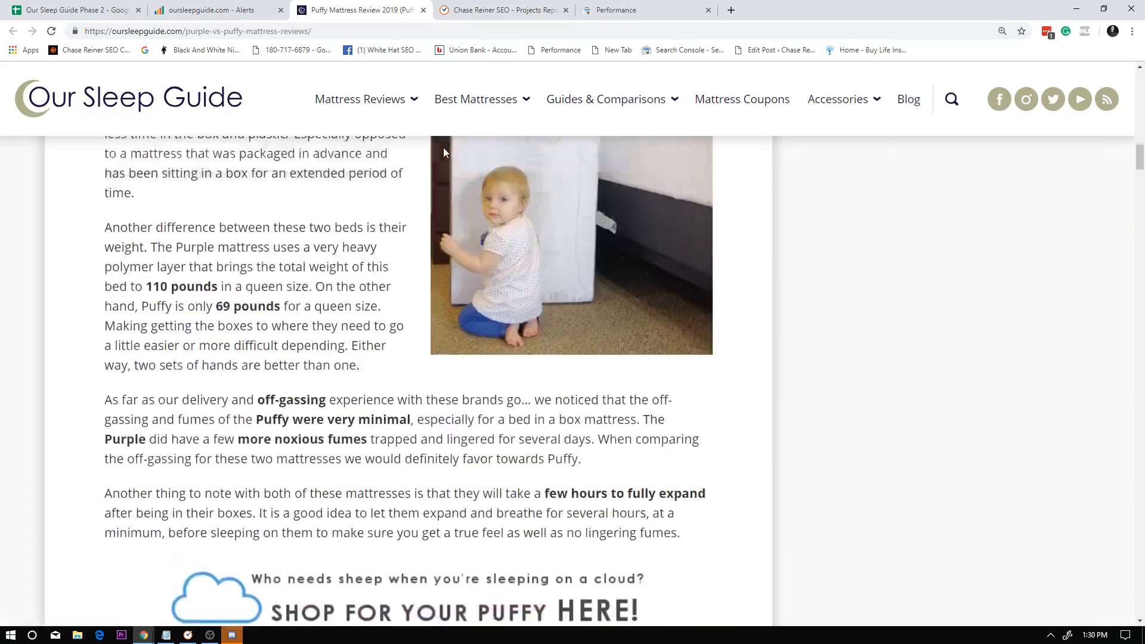
pyautogui.scroll(10, 376, 151)
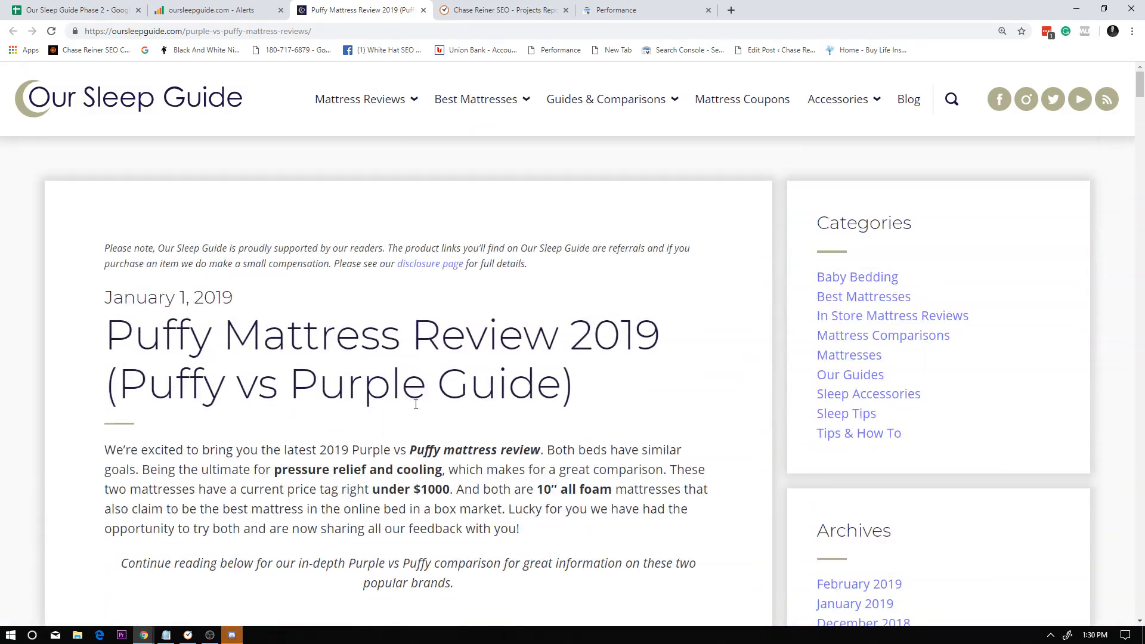
# Copy "Puffy Mattress Review" from the article title, search Google for it in an incognito window and look for the Our Sleep Guide listing.
pyautogui.click(292, 27)
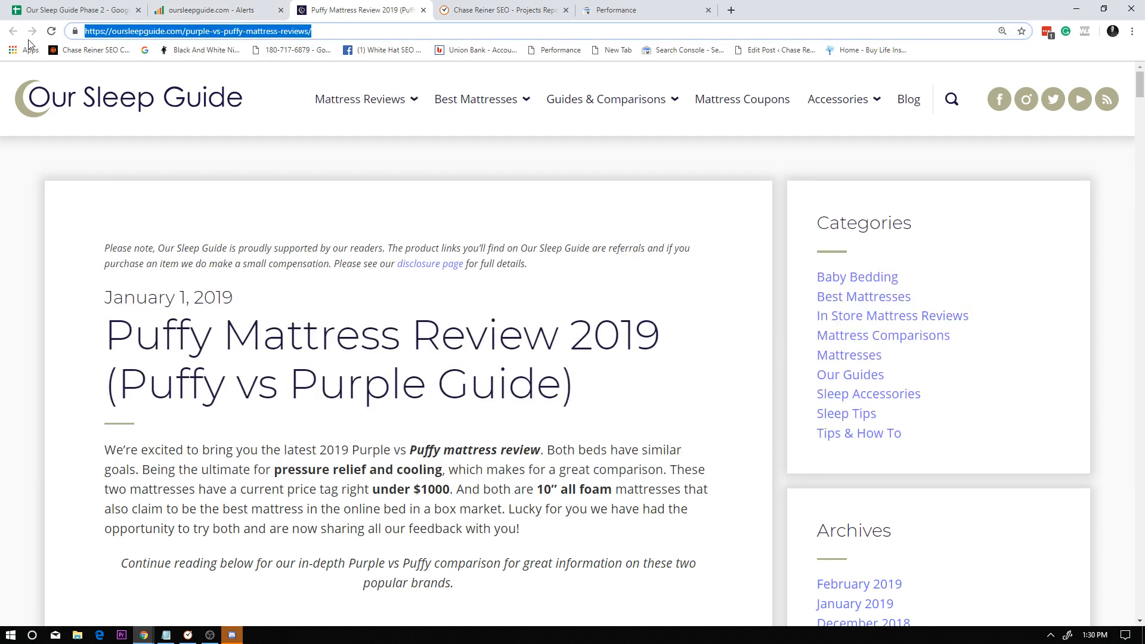
pyautogui.moveTo(120, 334); pyautogui.dragTo(547, 338)
pyautogui.hotkey('ctrl', 'c')
pyautogui.hotkey('ctrl', 'shift', 'n')
pyautogui.hotkey('ctrl', 'v')
pyautogui.press('Return')
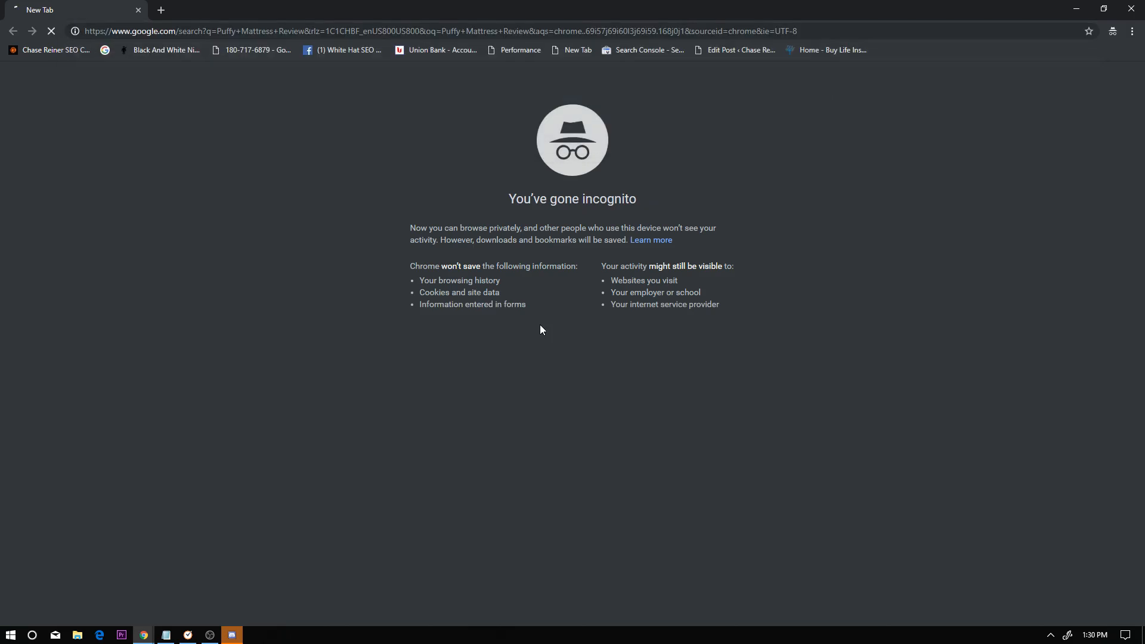
pyautogui.scroll(-10, 519, 248)
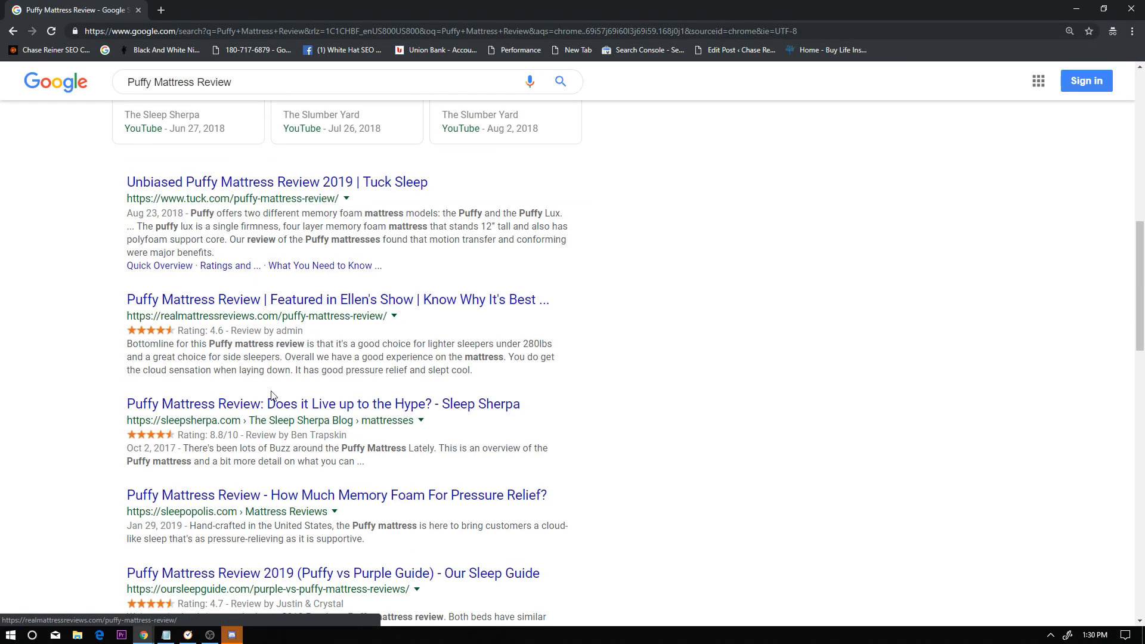
pyautogui.scroll(-3, 268, 412)
pyautogui.scroll(3, 263, 411)
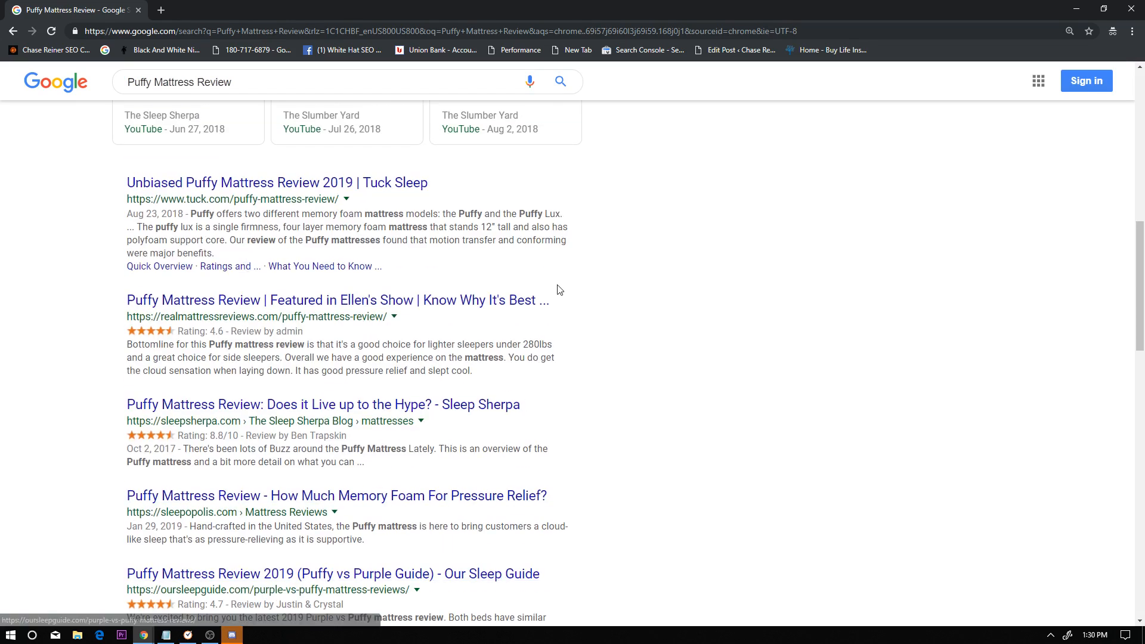
# Move the incognito window aside and compare the puffy mattress review position in the SEOprofiler alerts with the spreadsheet's Position value.
pyautogui.moveTo(584, 7); pyautogui.dragTo(601, 214)
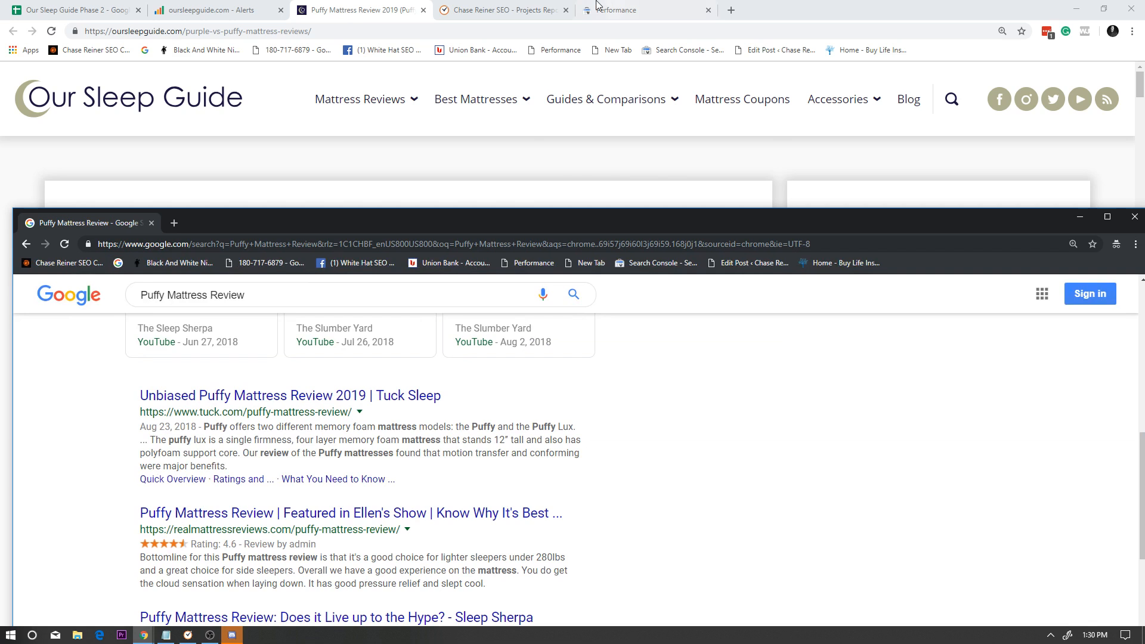
pyautogui.click(254, 7)
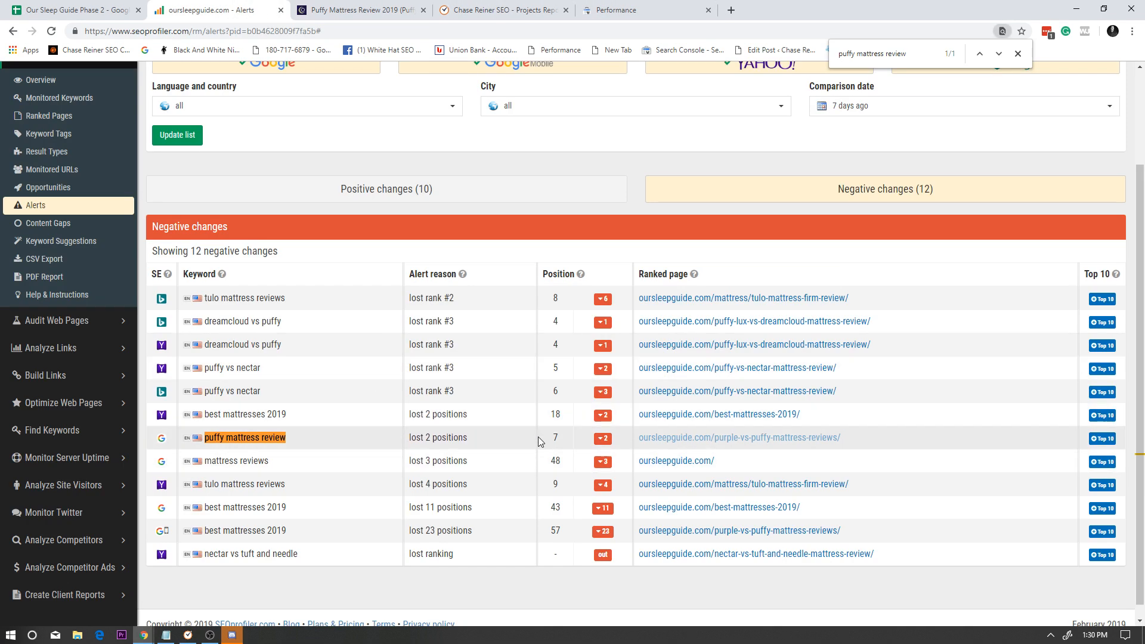
pyautogui.click(146, 10)
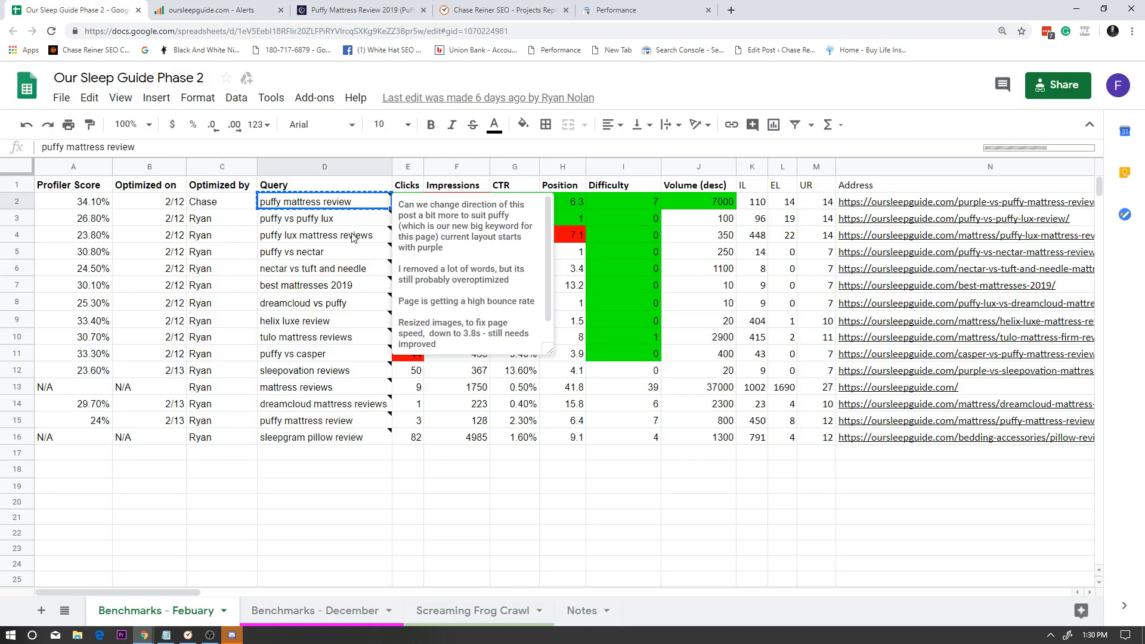
pyautogui.click(562, 202)
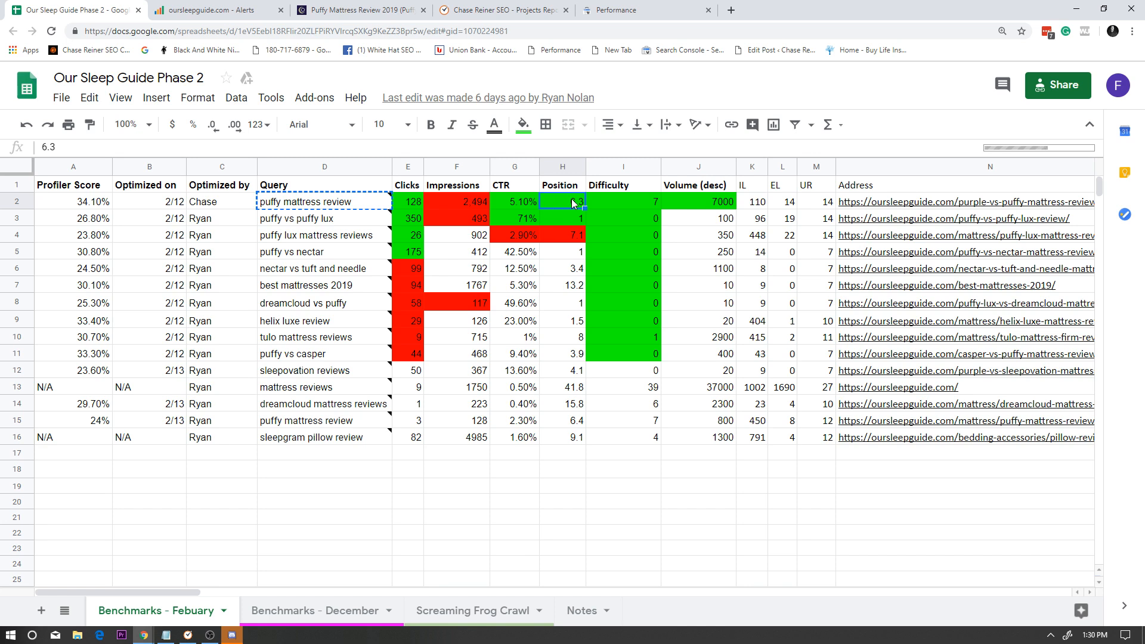
# Bring back and maximize the incognito Google results and recheck the ranking of the listings for Puffy Mattress Review.
pyautogui.hotkey('alt', 'Tab')
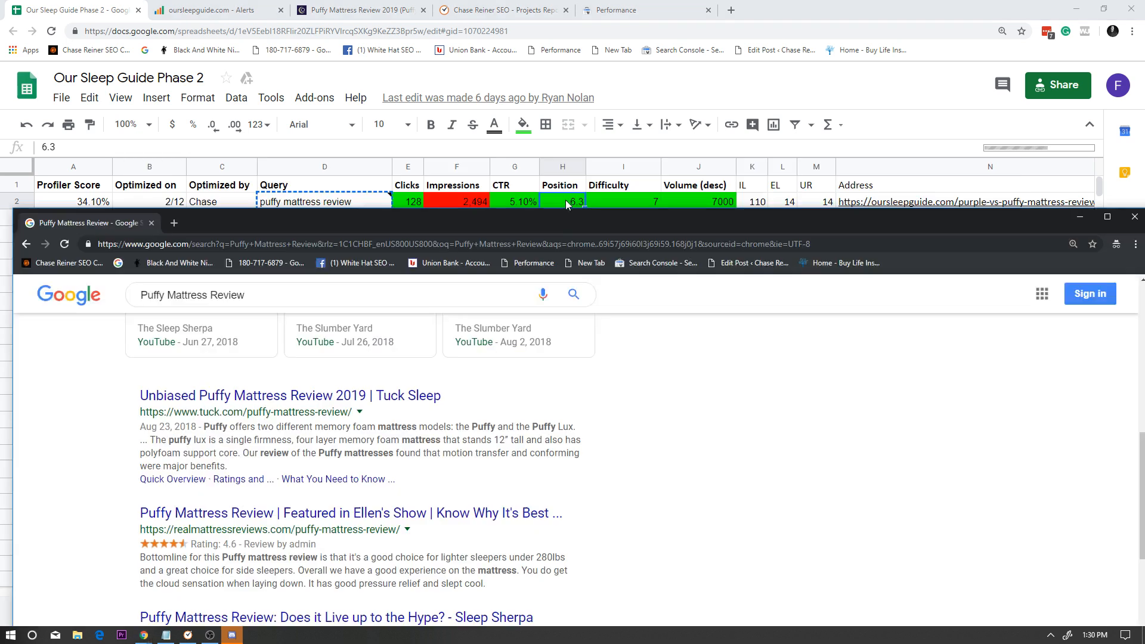
pyautogui.doubleClick(554, 236)
pyautogui.scroll(2, 248, 343)
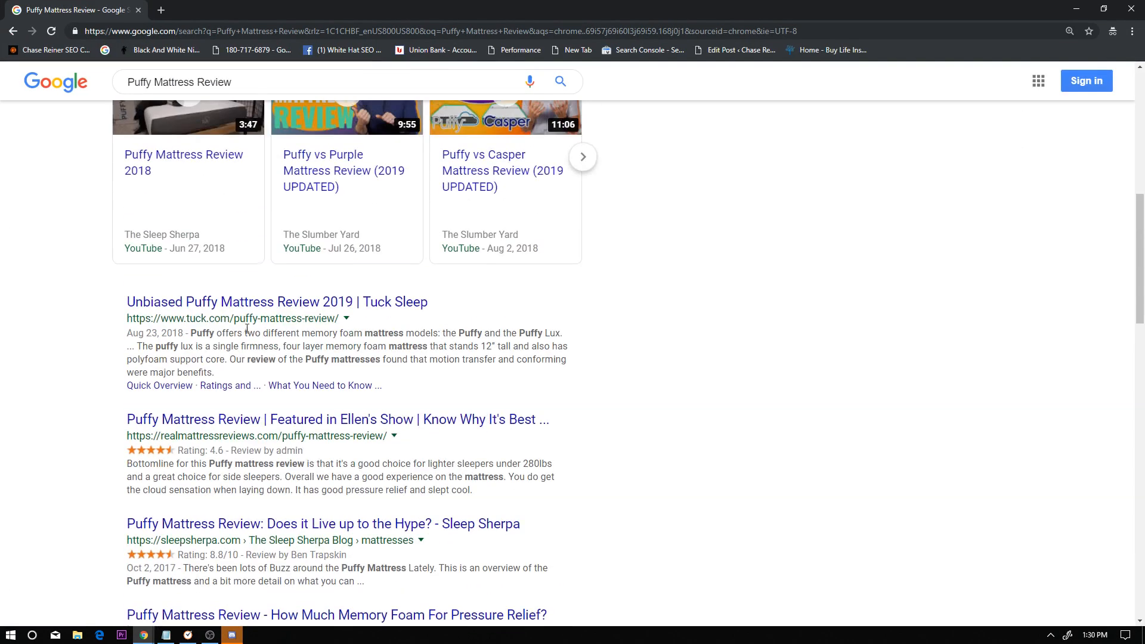
pyautogui.scroll(-3, 248, 343)
pyautogui.scroll(-2, 247, 343)
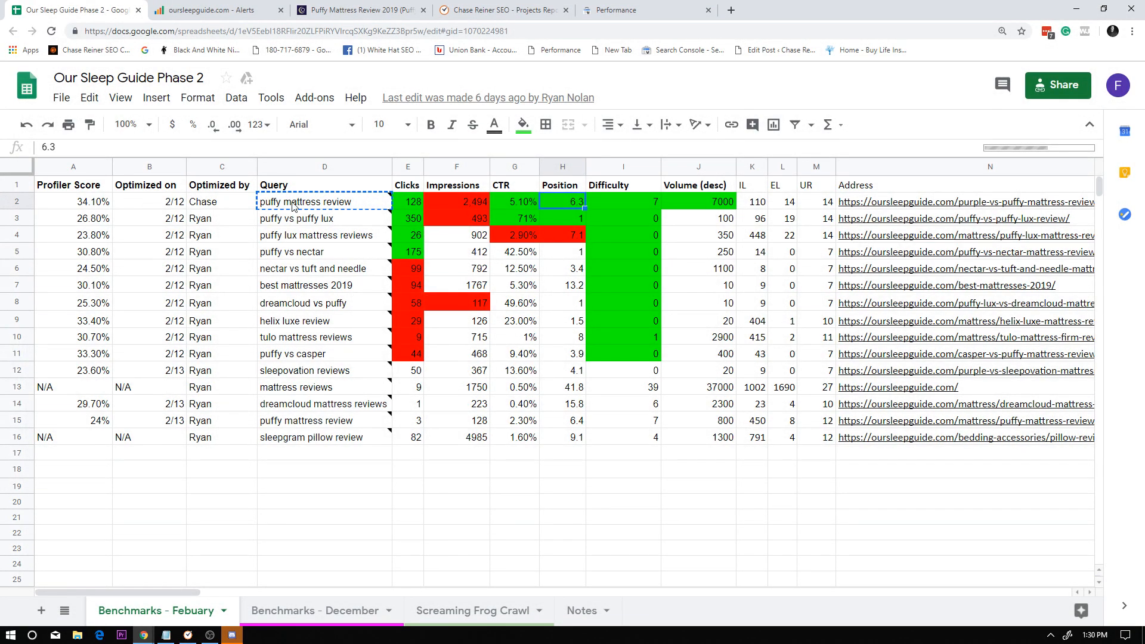
# Return to the spreadsheet, check the CTR and Position of the first puffy mattress review row and copy its CTR cell.
pyautogui.moveTo(407, 202)
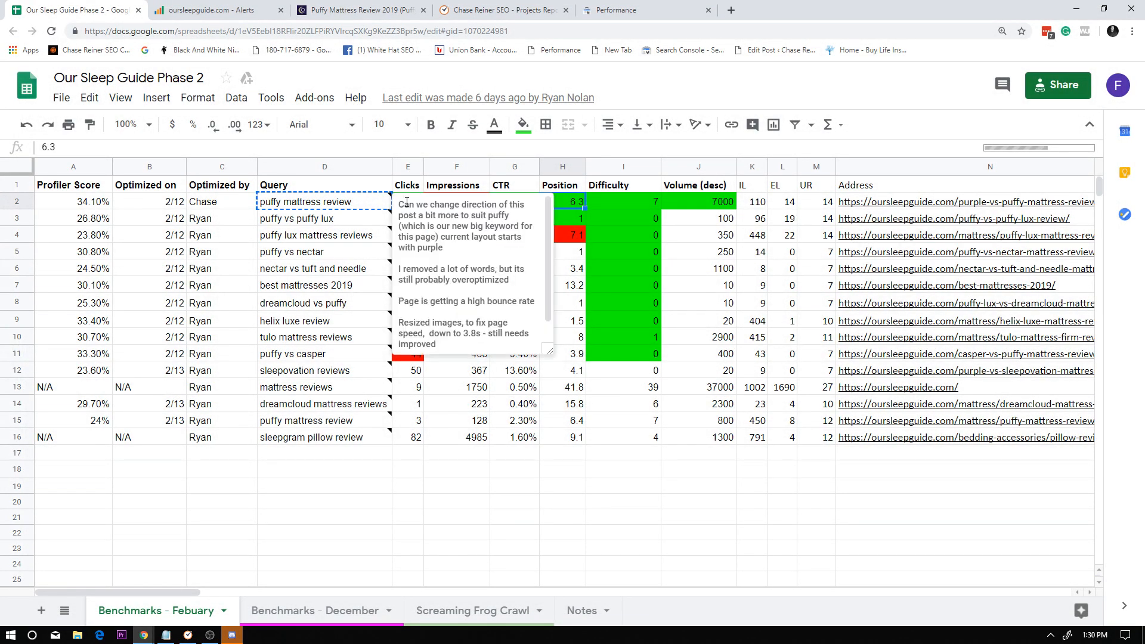
pyautogui.click(211, 269)
pyautogui.click(513, 205)
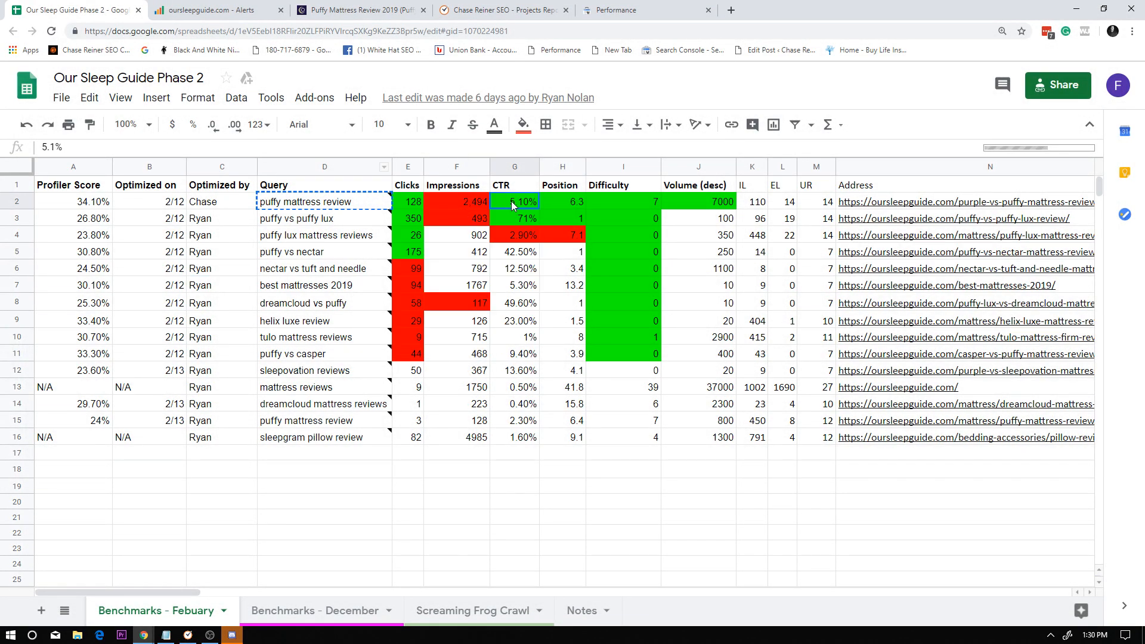
pyautogui.click(567, 205)
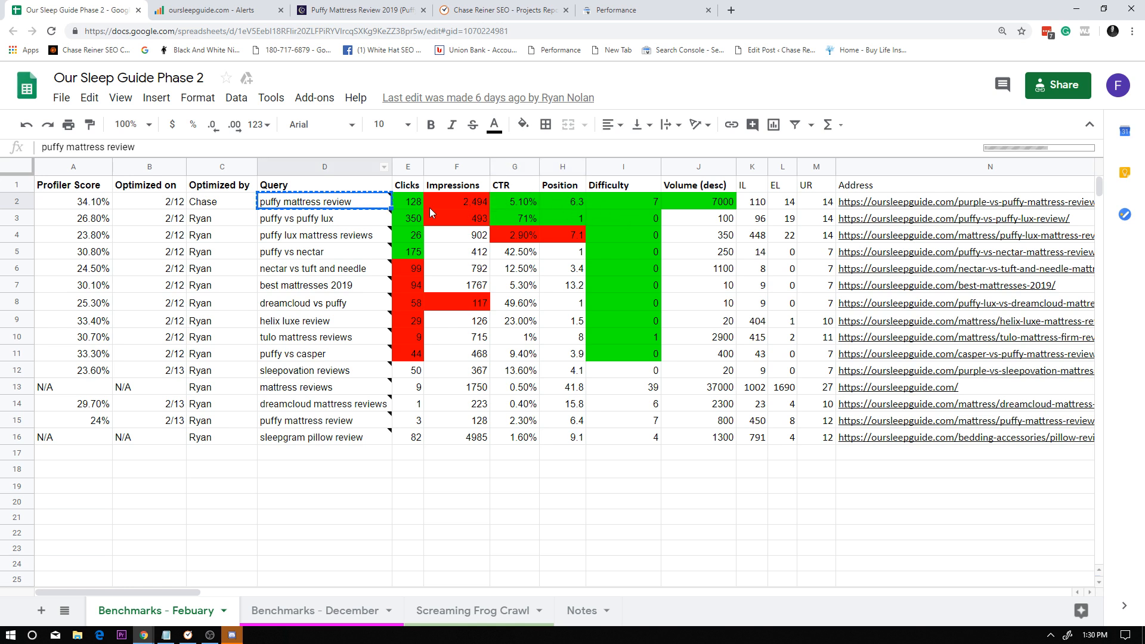
pyautogui.click(533, 205)
pyautogui.hotkey('ctrl', 'c')
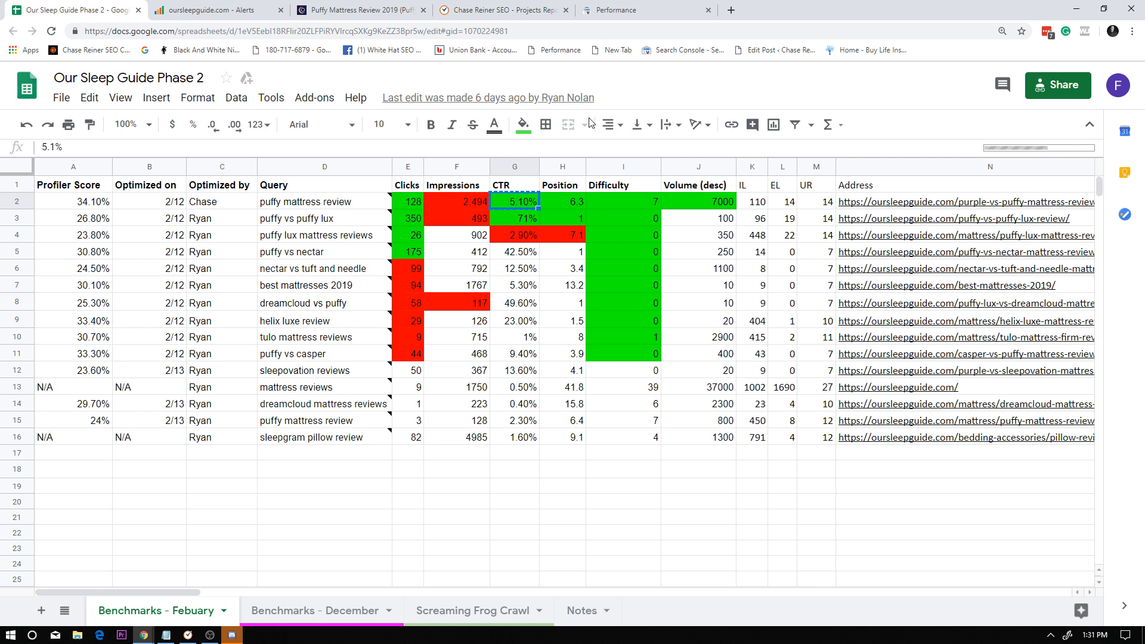
pyautogui.click(590, 10)
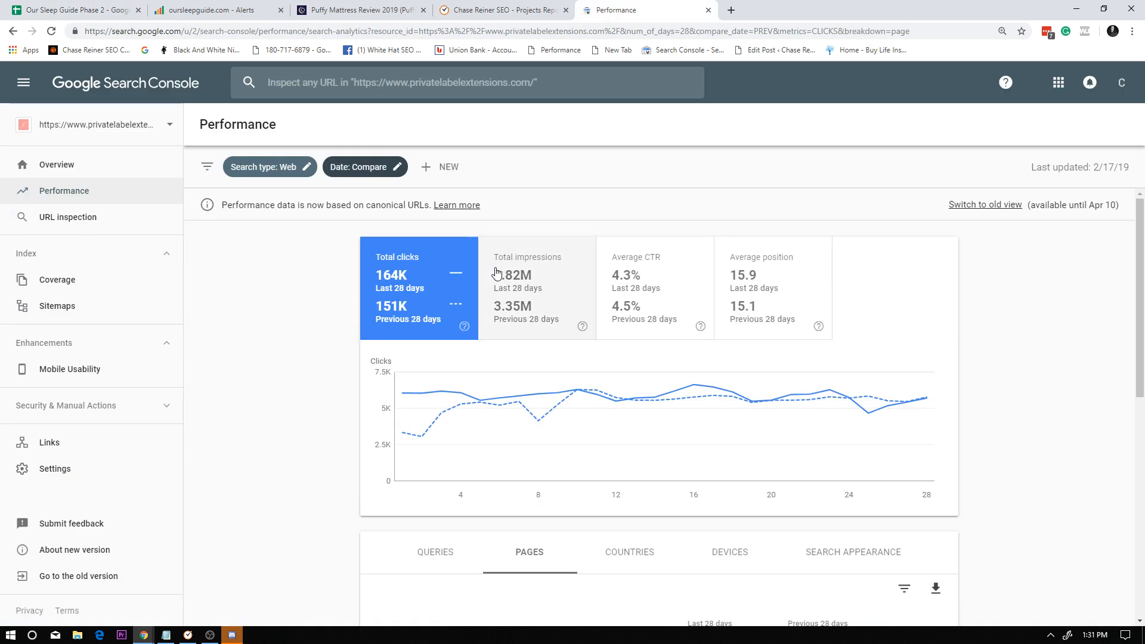
pyautogui.click(143, 133)
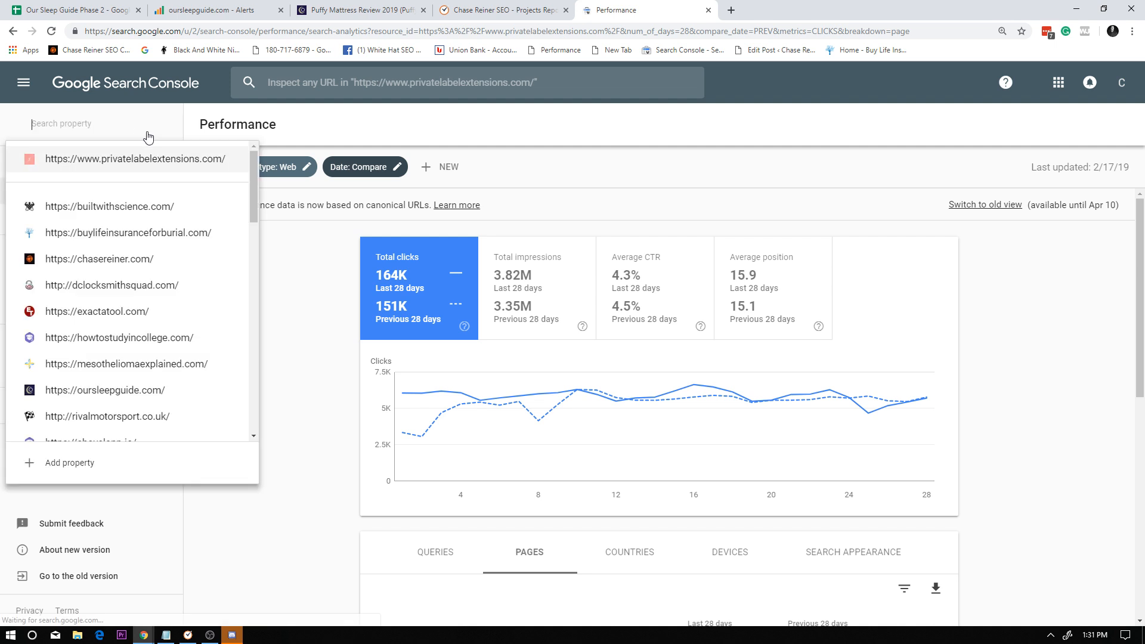
pyautogui.write('our')
pyautogui.press('Return')
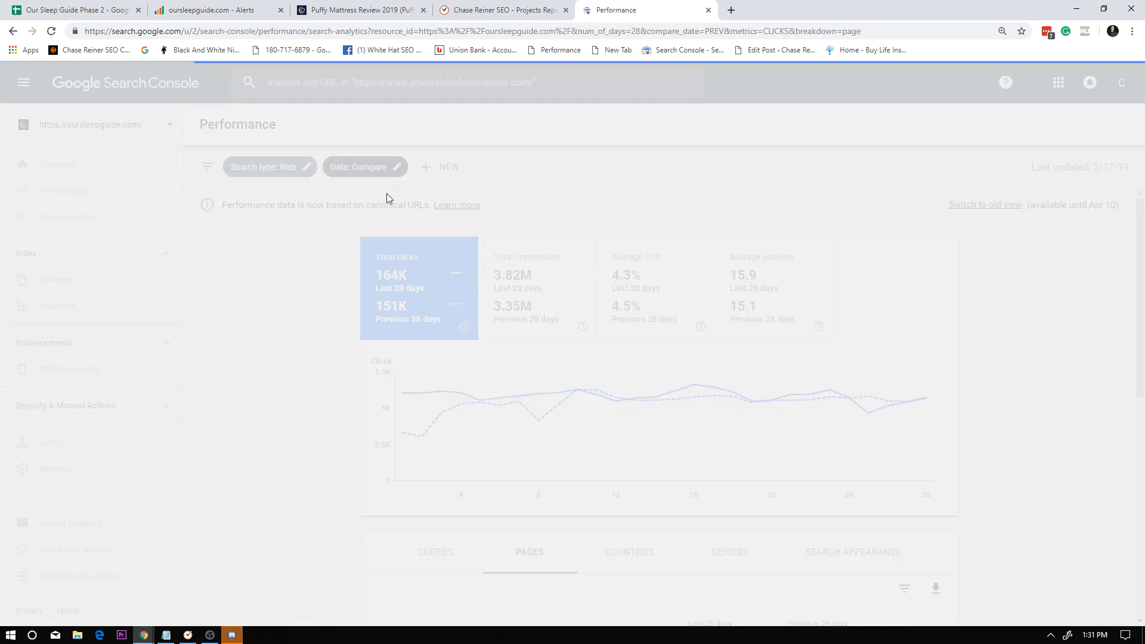
# Add total impressions, average CTR and average position to the performance report and view the pages table.
pyautogui.click(521, 282)
pyautogui.click(641, 282)
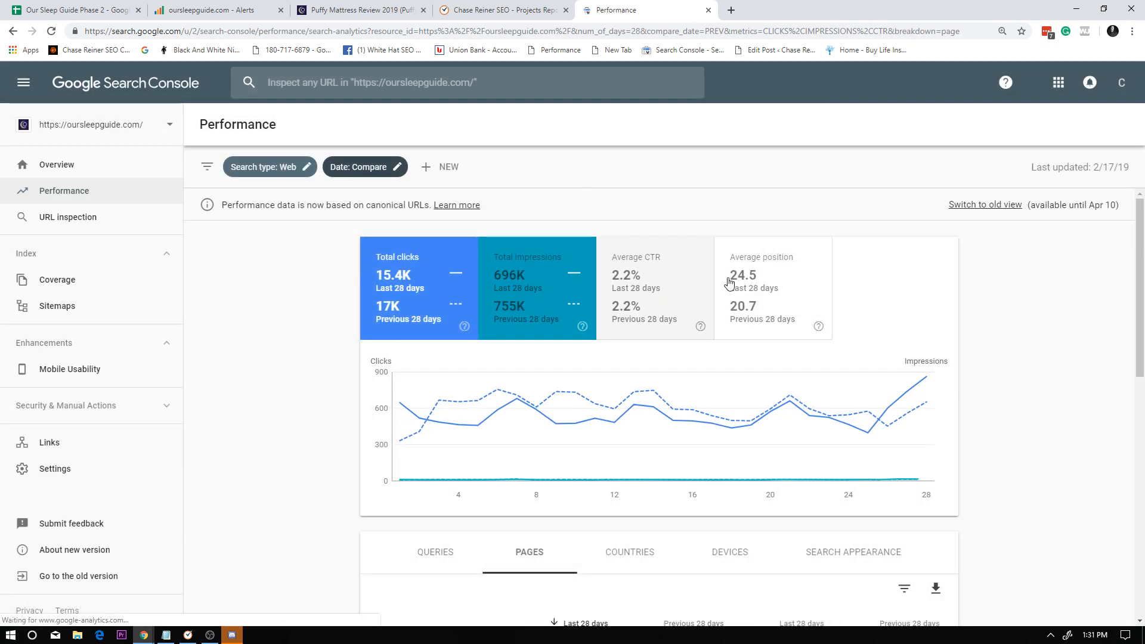
pyautogui.click(735, 284)
pyautogui.scroll(-3, 555, 370)
pyautogui.scroll(3, 493, 330)
pyautogui.scroll(-3, 455, 317)
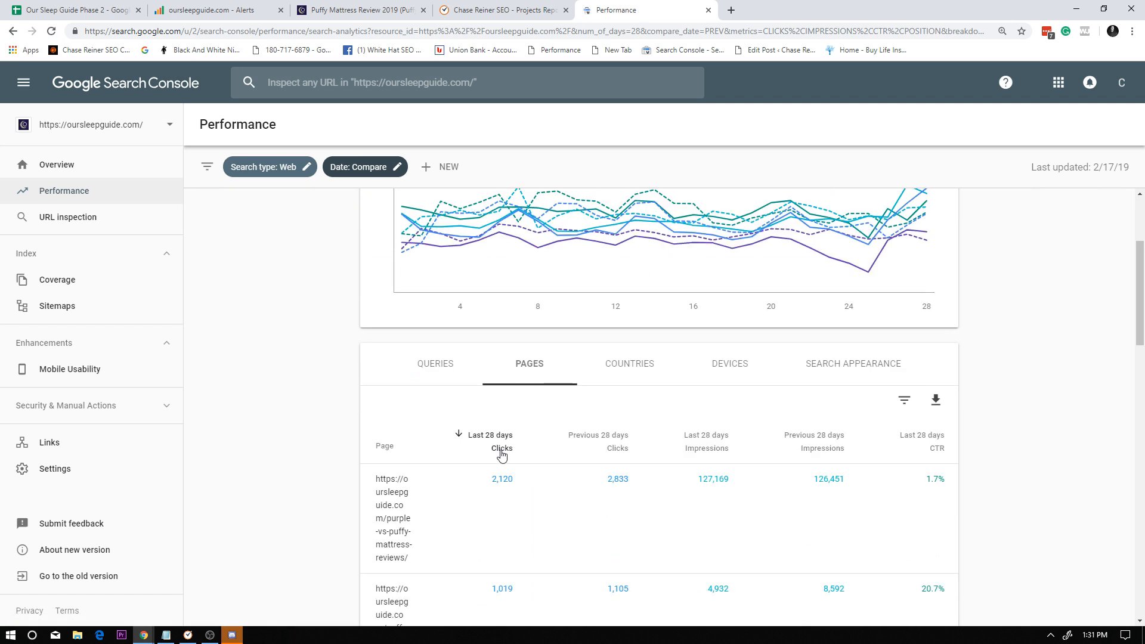
# Copy the spreadsheet's first query, find it in the Search Console queries table and filter the report by puffy mattress reviews.
pyautogui.click(450, 374)
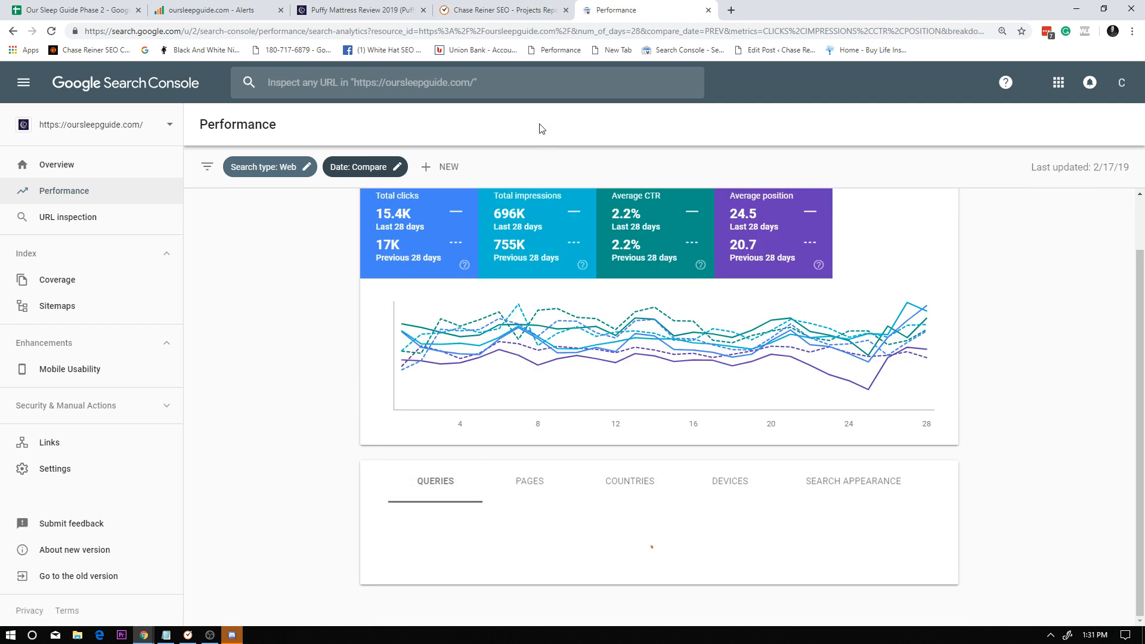
pyautogui.click(96, 10)
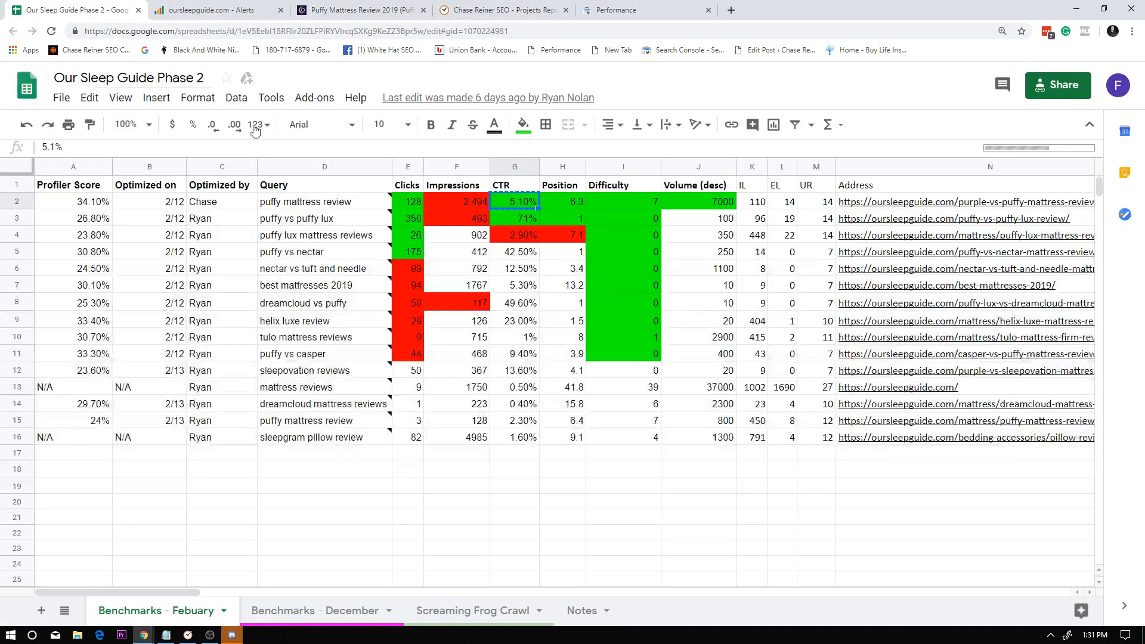
pyautogui.click(341, 195)
pyautogui.click(679, 6)
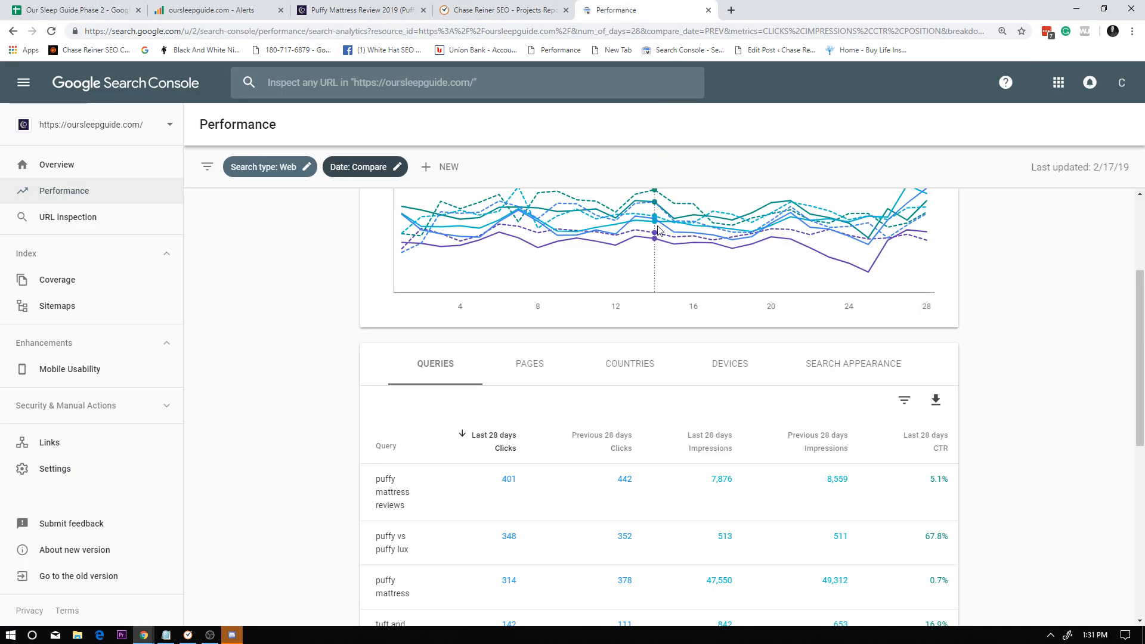
pyautogui.hotkey('ctrl', 'f')
pyautogui.hotkey('ctrl', 'v')
pyautogui.click(504, 497)
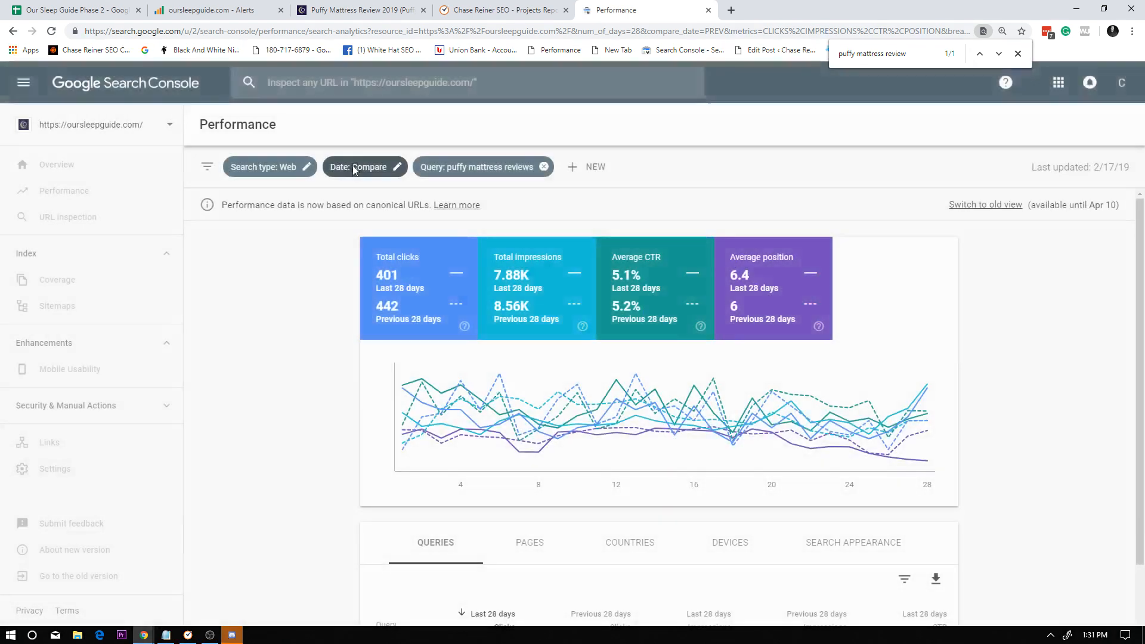
# Replace the performance report's period comparison with a date filter of the last 28 days.
pyautogui.click(352, 168)
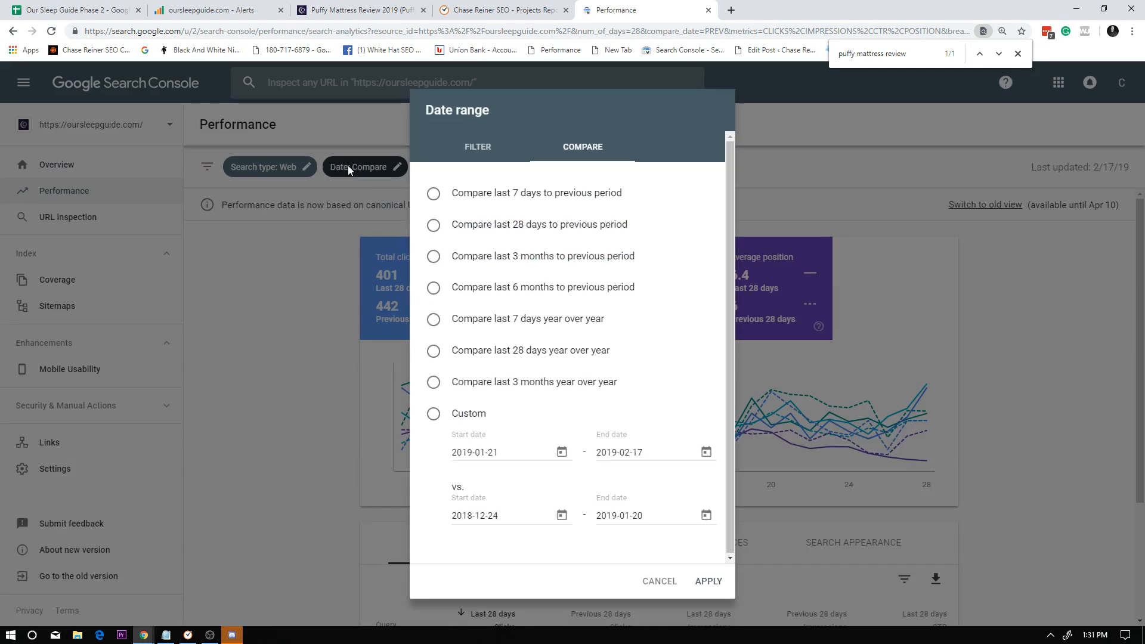
pyautogui.click(467, 145)
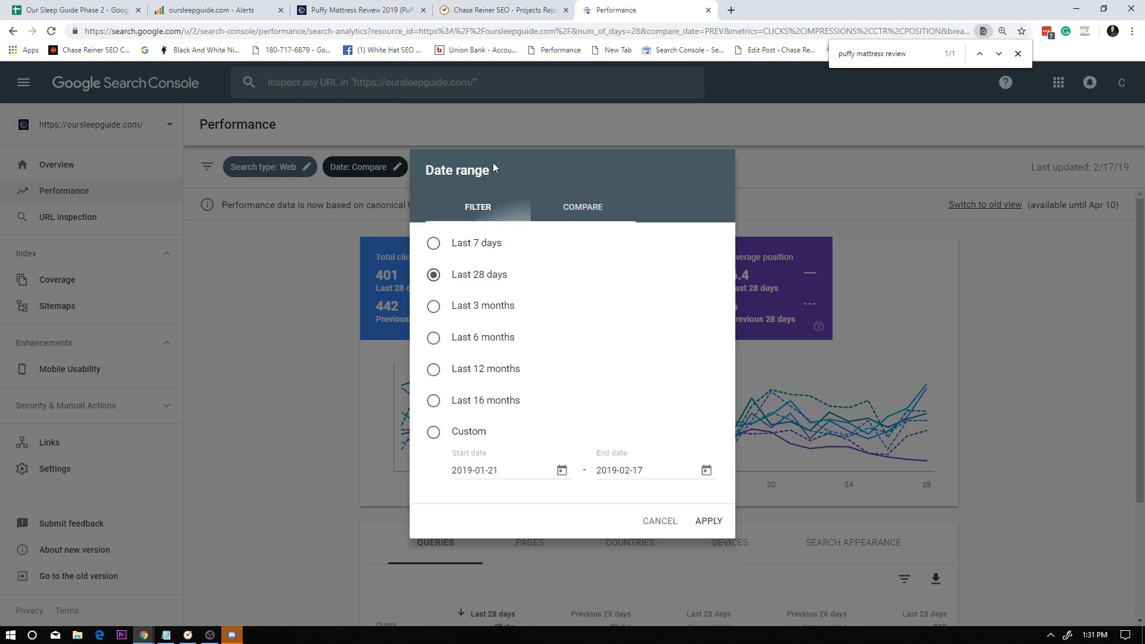
pyautogui.click(706, 521)
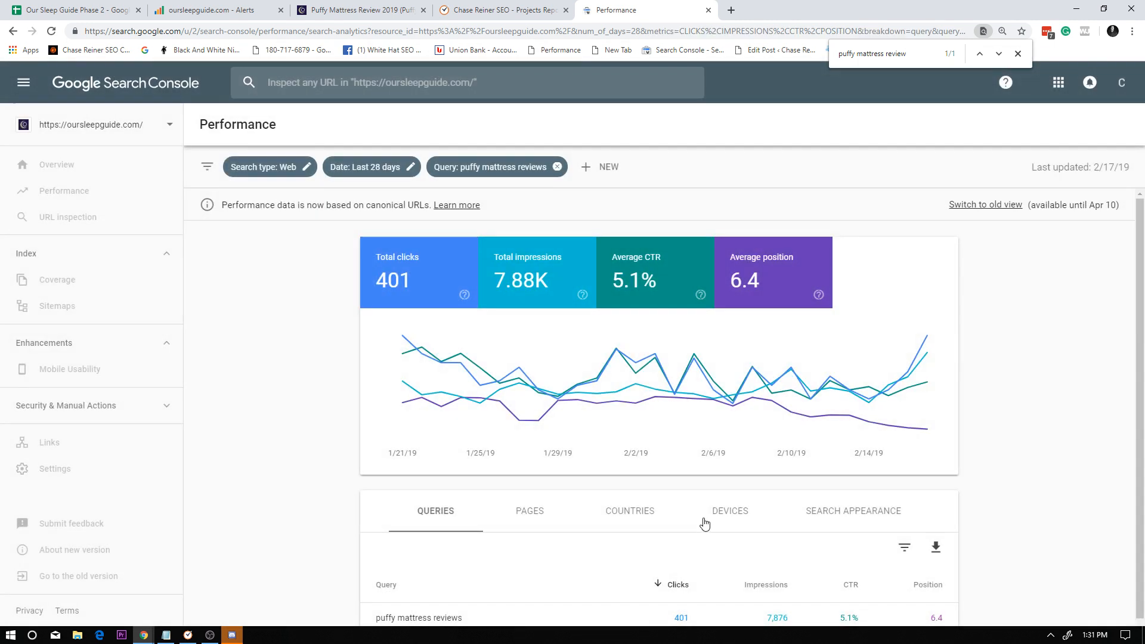
pyautogui.scroll(-3, 686, 507)
pyautogui.click(535, 426)
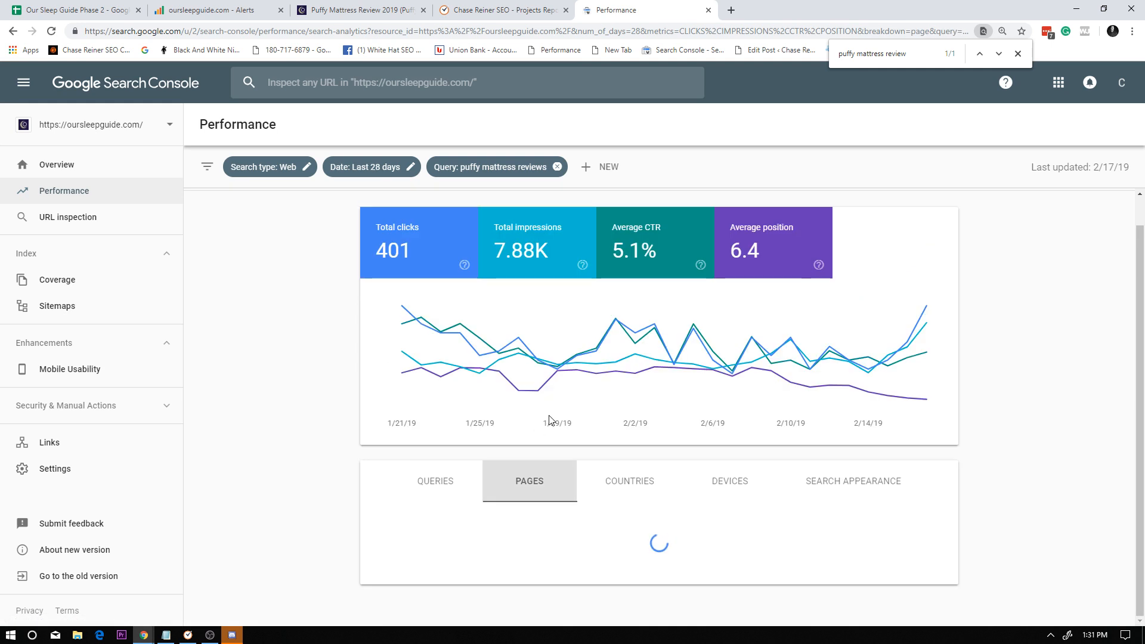
pyautogui.scroll(-2, 555, 425)
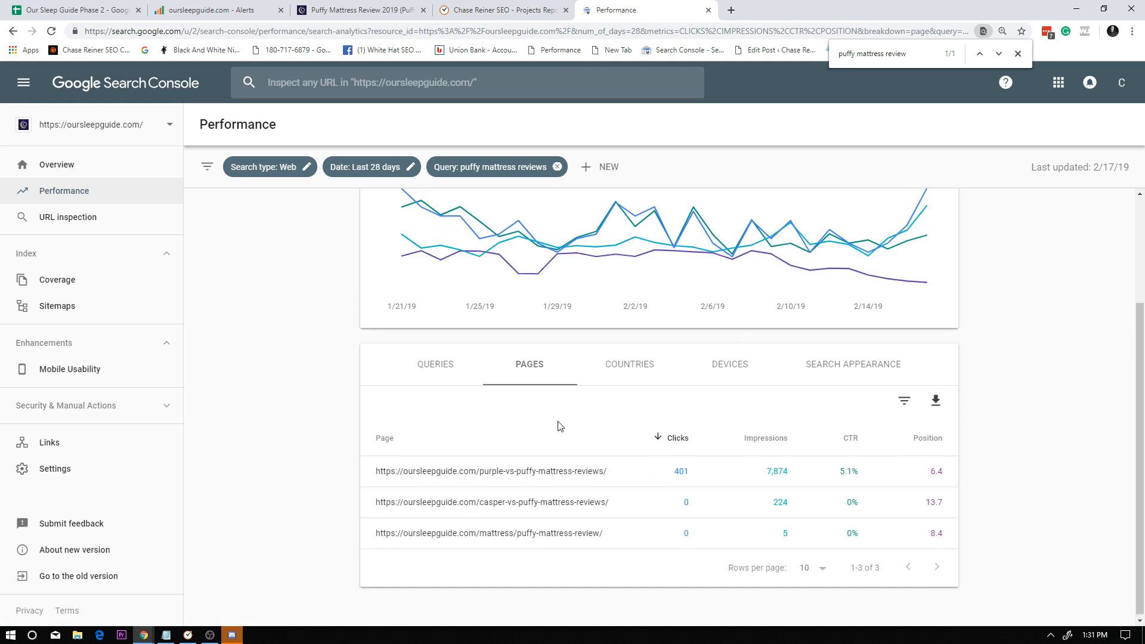
pyautogui.click(513, 474)
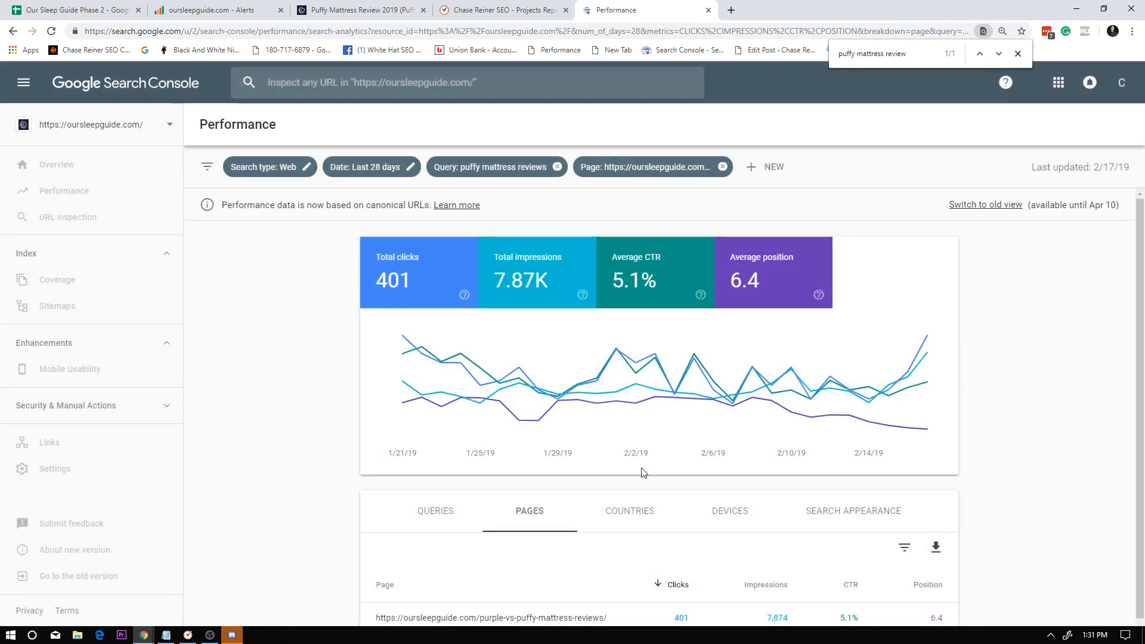
pyautogui.scroll(-2, 495, 445)
pyautogui.click(452, 430)
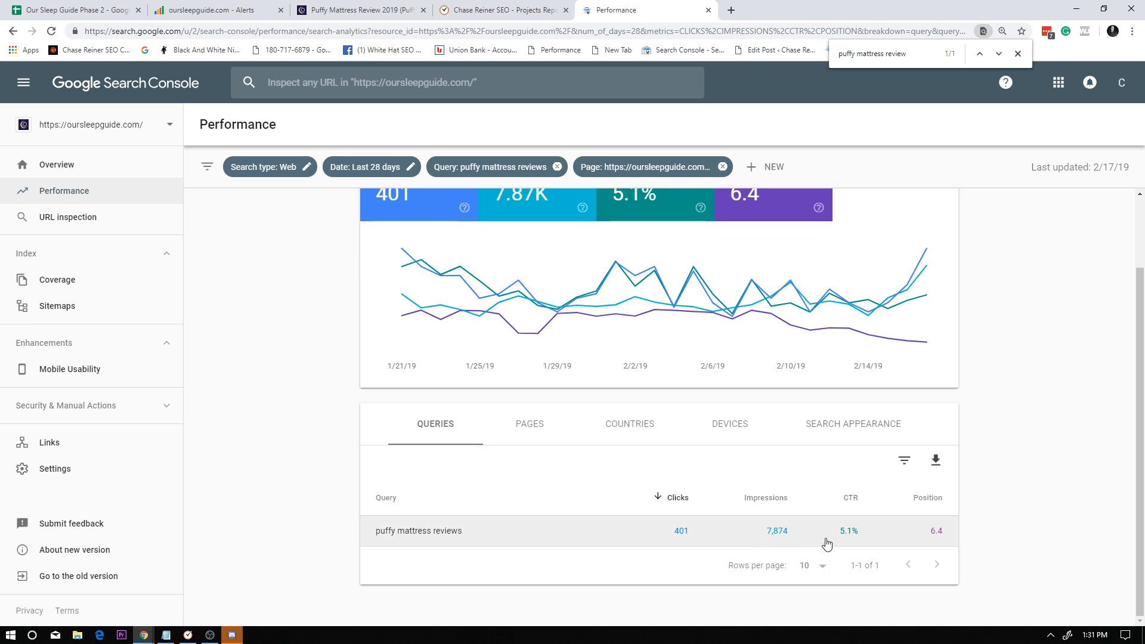
# Check the first spreadsheet row's CTR against the filtered Search Console figures and the SEOprofiler alerts.
pyautogui.click(504, 11)
pyautogui.click(258, 18)
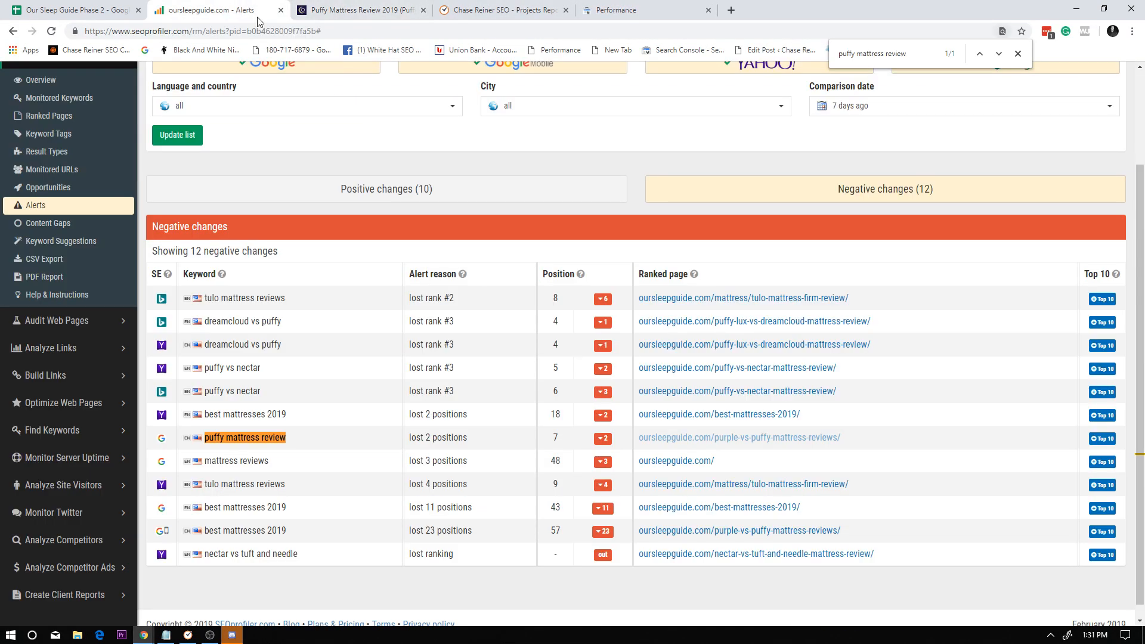
pyautogui.click(327, 14)
pyautogui.click(124, 9)
pyautogui.click(525, 201)
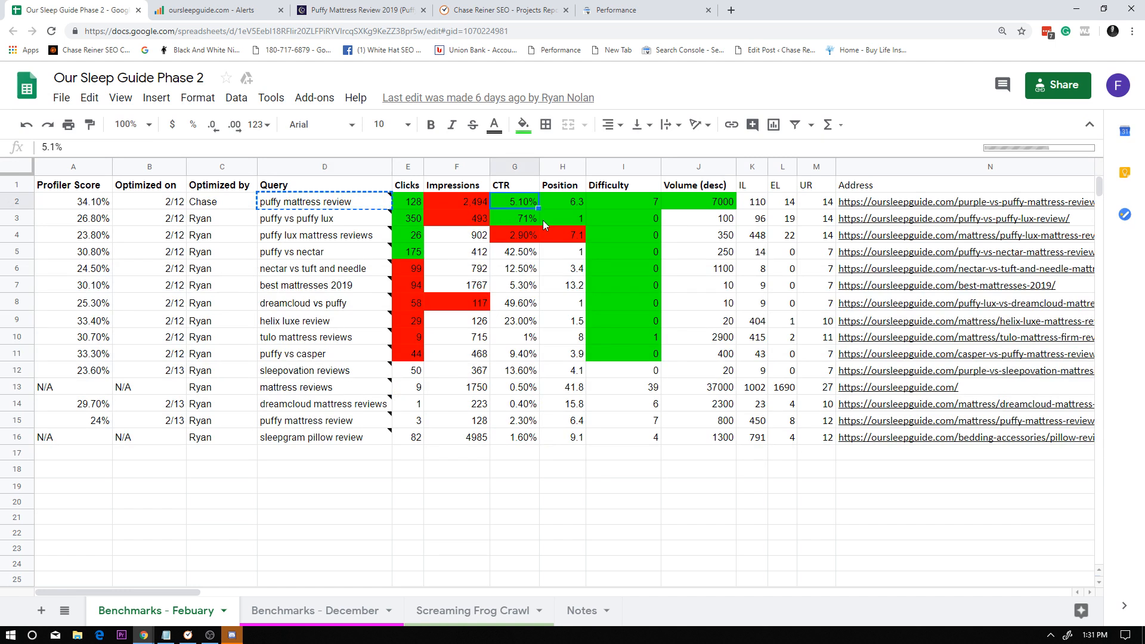
pyautogui.click(613, 6)
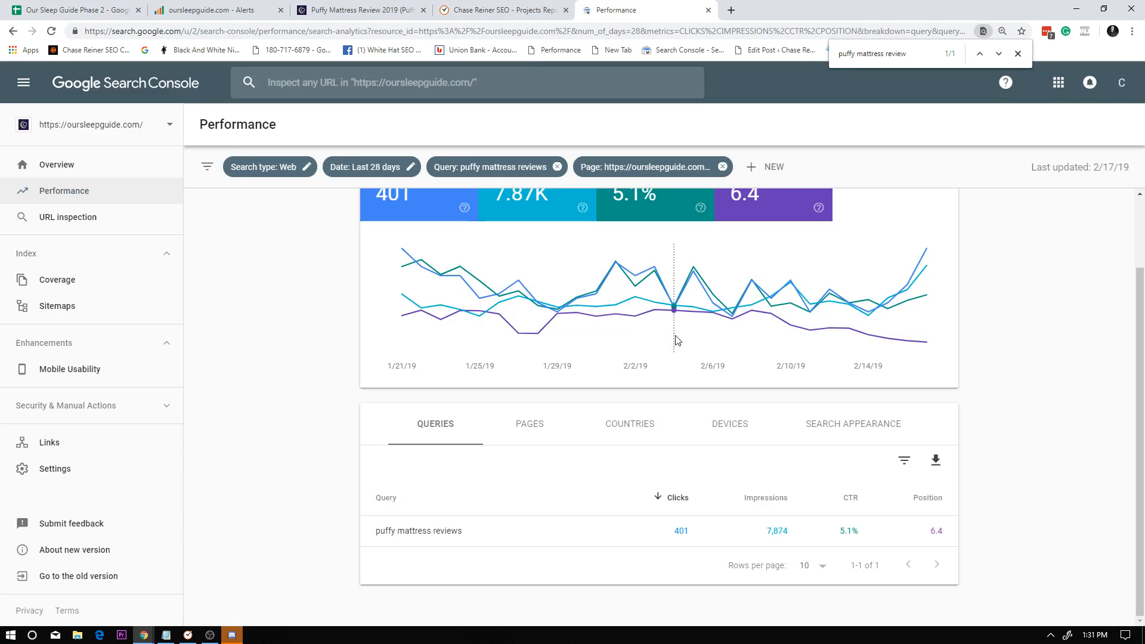
pyautogui.click(518, 6)
pyautogui.hotkey('ctrl', 'shift', 'Tab')
pyautogui.hotkey('ctrl', 'shift', 'Tab')
pyautogui.hotkey('ctrl', 'shift', 'Tab')
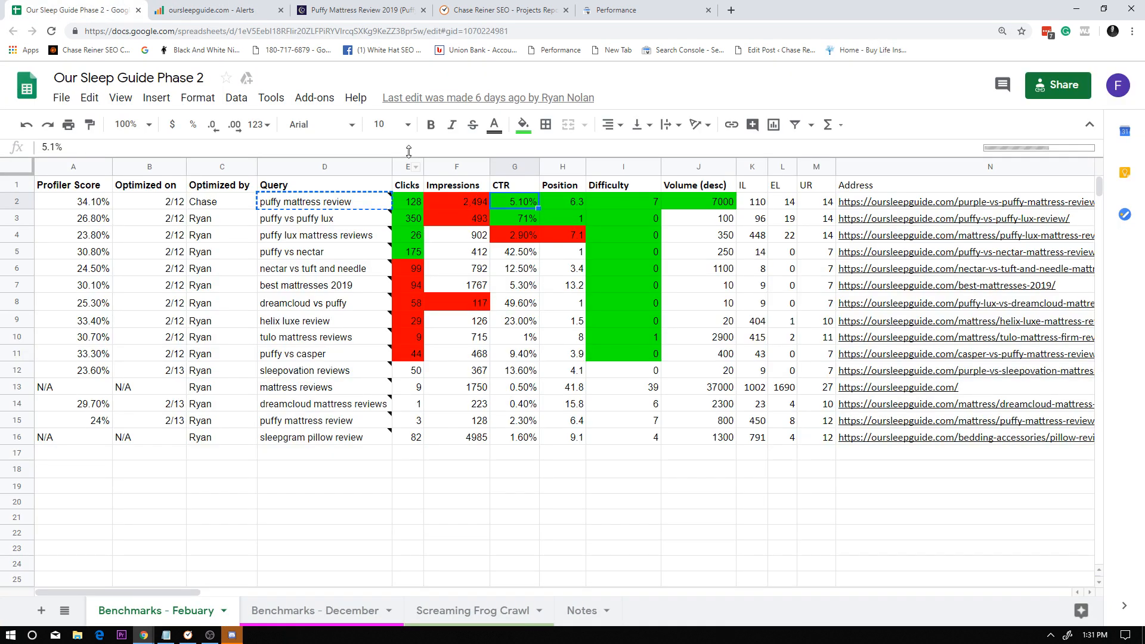
# Place the Search Console performance tab beside the spreadsheet tab and compare the figures in both.
pyautogui.click(560, 6)
pyautogui.hotkey('ctrl', 'shift', 'Tab')
pyautogui.moveTo(635, 6); pyautogui.dragTo(174, 6)
pyautogui.scroll(2, 615, 415)
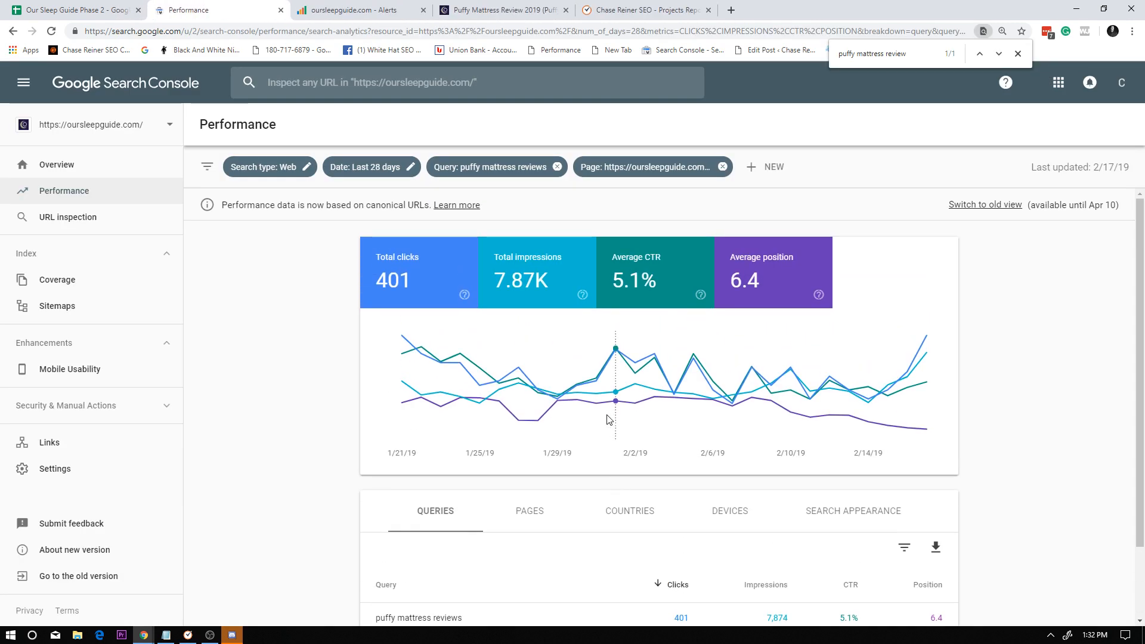
pyautogui.scroll(-3, 608, 421)
pyautogui.click(103, 6)
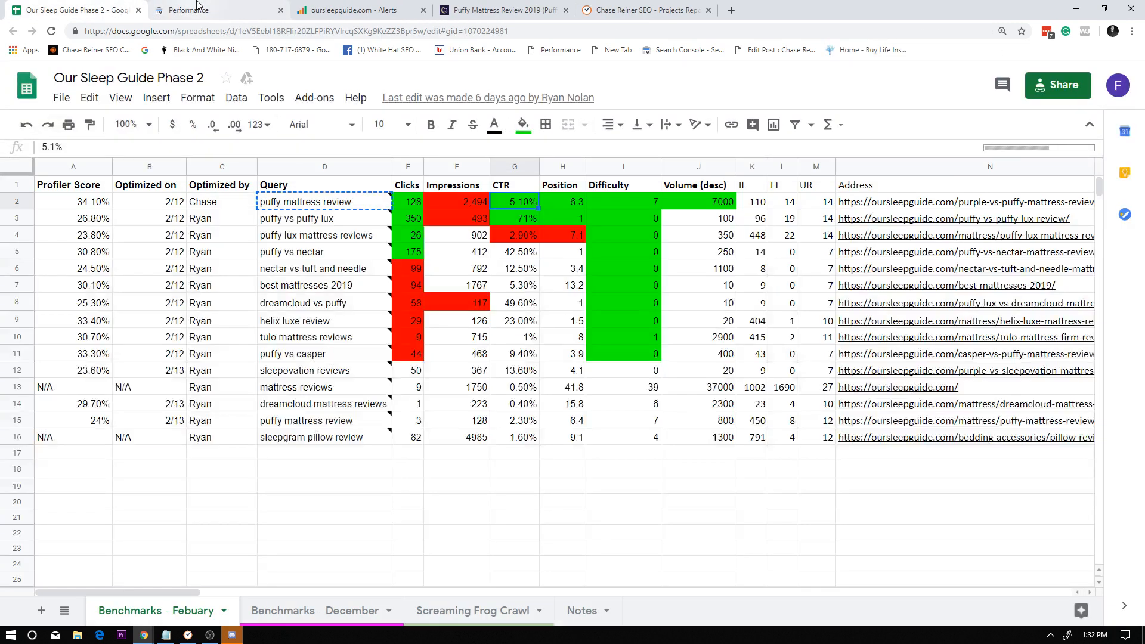
pyautogui.click(202, 4)
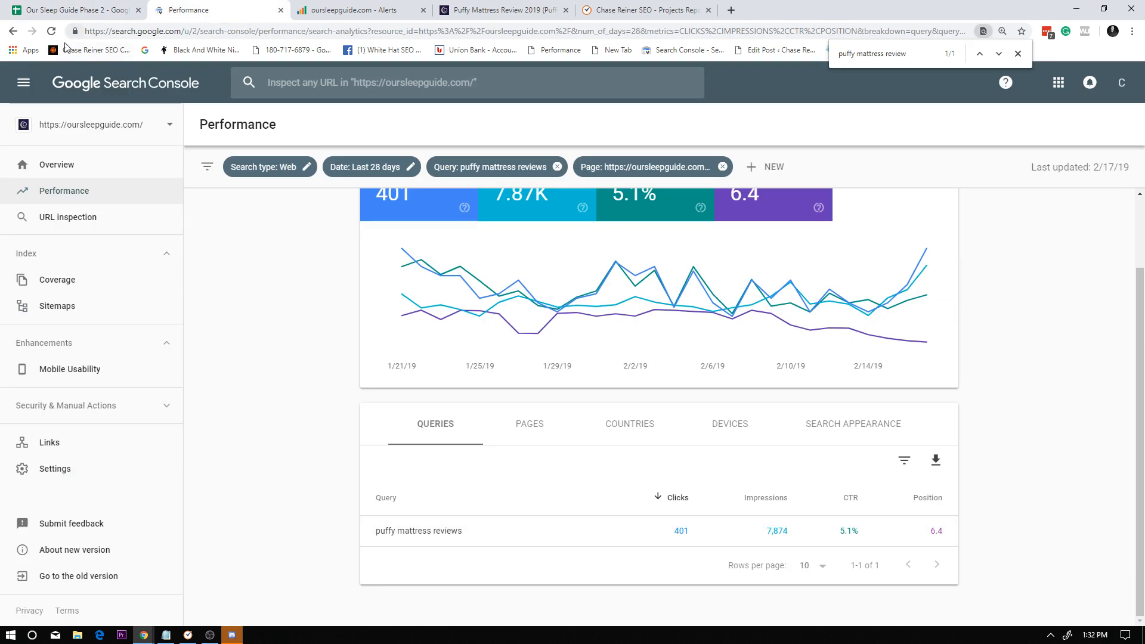
# Change the report's query filter to exactly puffy mattress review and view the pages table.
pyautogui.click(16, 29)
pyautogui.click(534, 167)
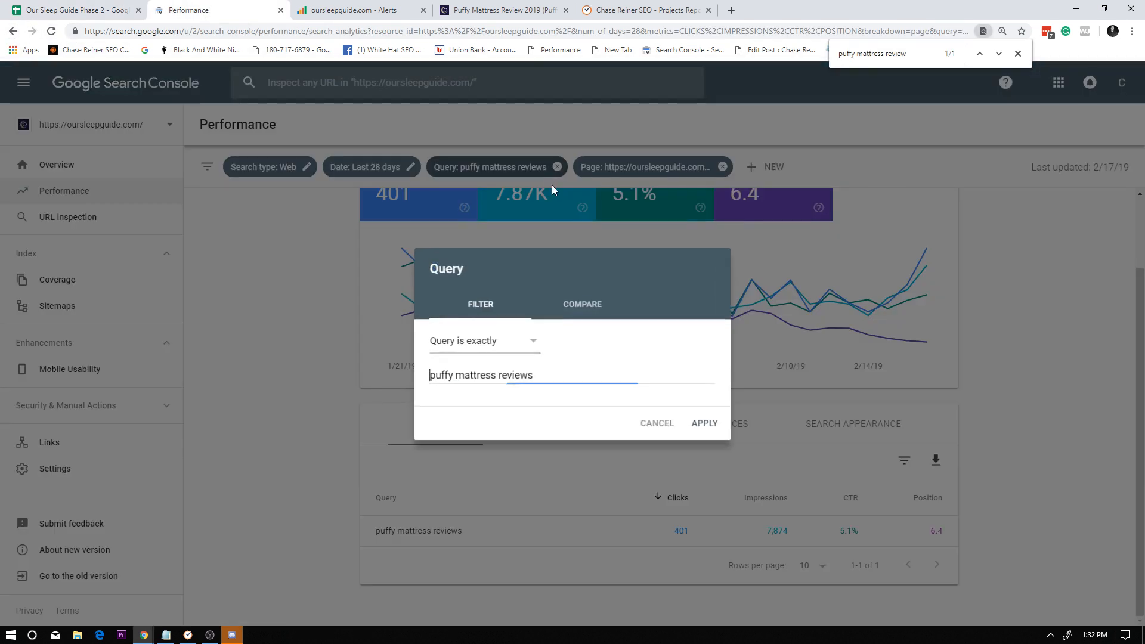
pyautogui.click(710, 439)
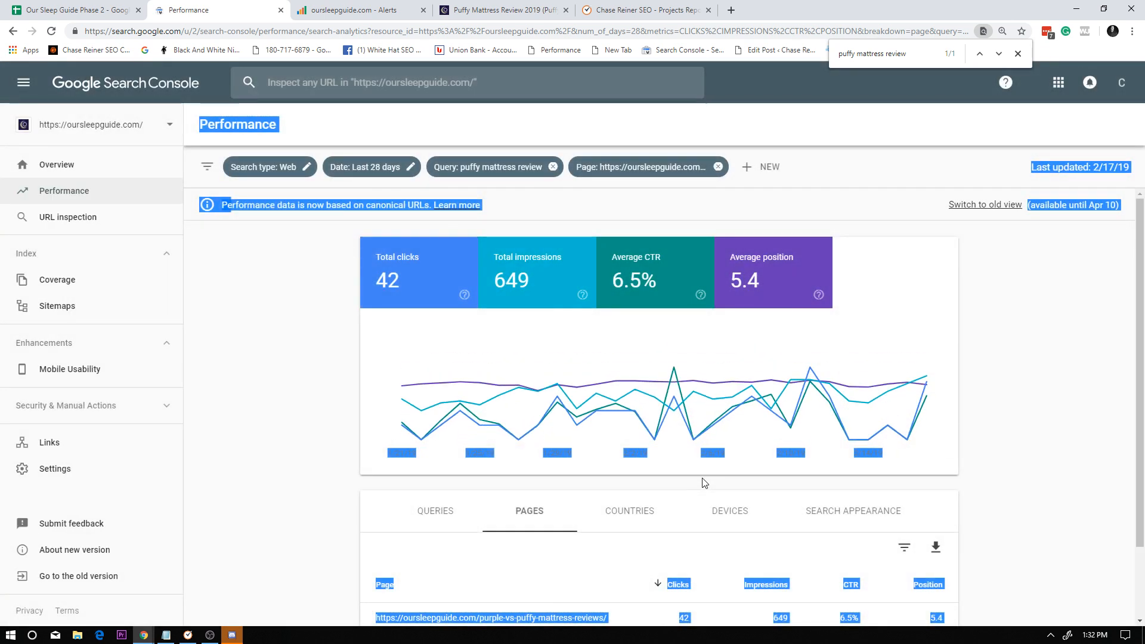
pyautogui.scroll(-1, 704, 483)
pyautogui.click(428, 518)
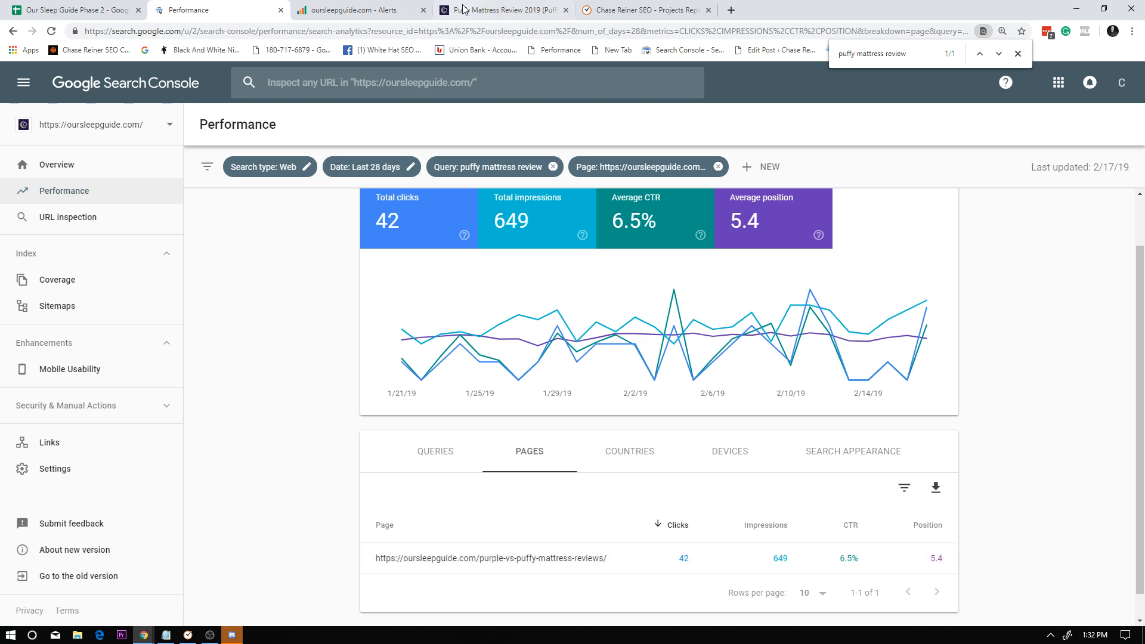
# Return to the spreadsheet and check the clicks, impressions and query note of the first puffy mattress review row.
pyautogui.click(328, 6)
pyautogui.click(109, 6)
pyautogui.click(204, 6)
pyautogui.click(76, 6)
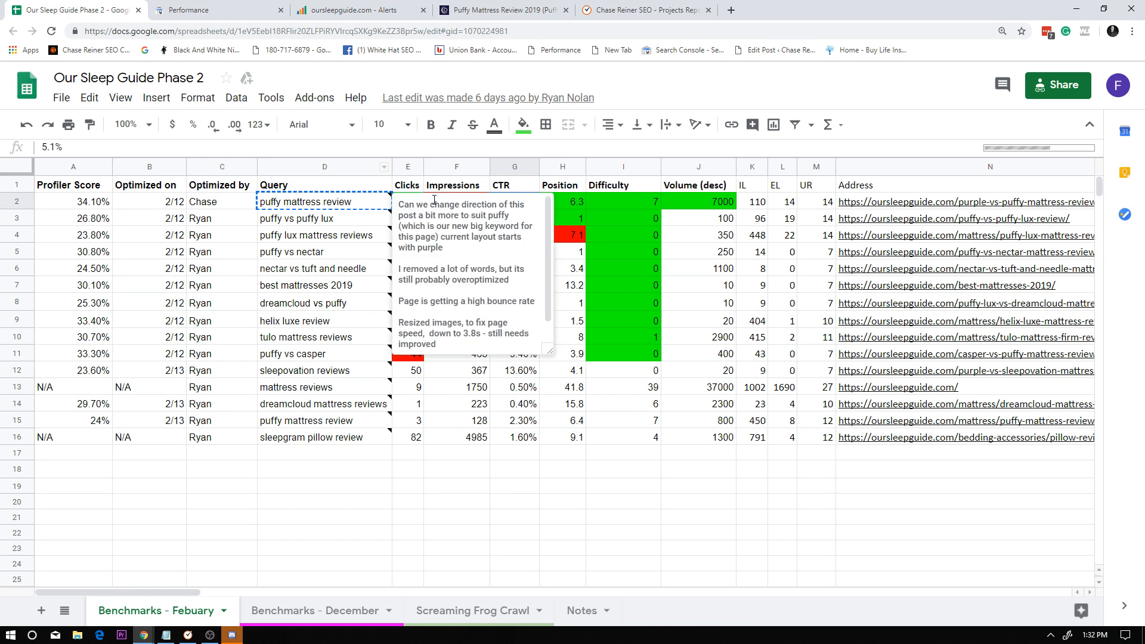
pyautogui.click(718, 325)
pyautogui.click(470, 207)
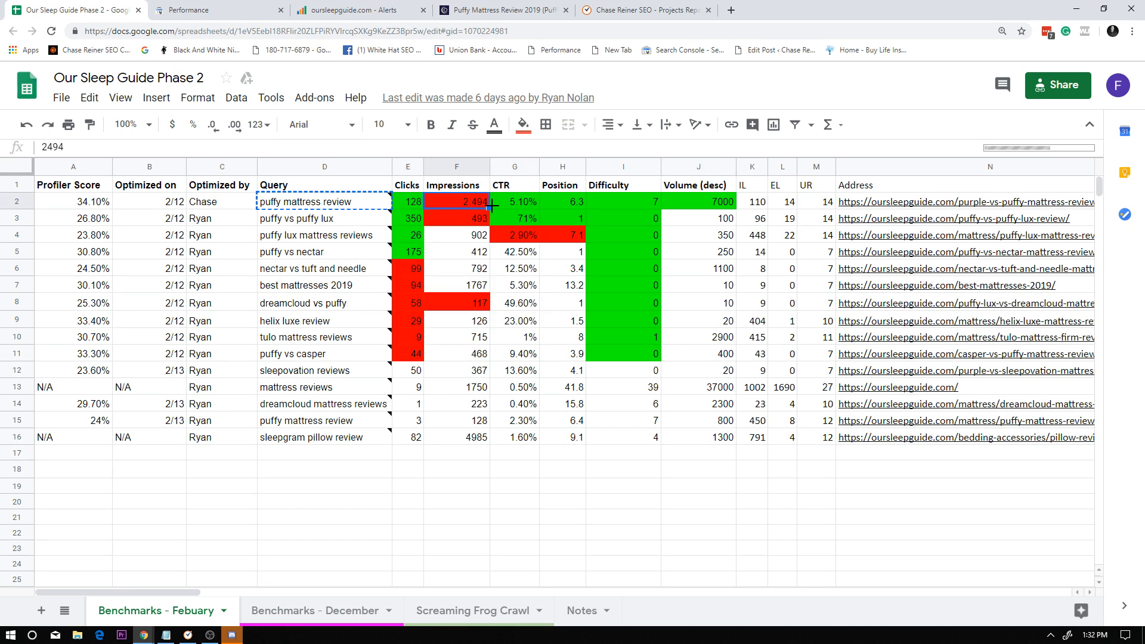
pyautogui.click(364, 214)
pyautogui.click(436, 206)
# Set the Search Console performance report to compare the last 28 days with the previous period.
pyautogui.click(222, 10)
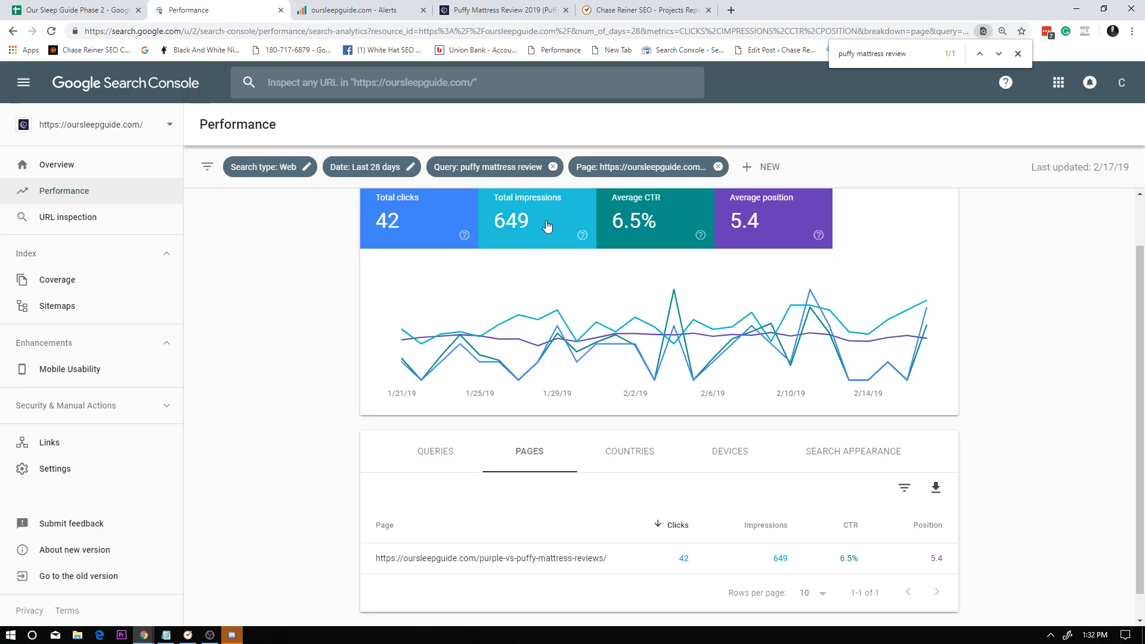
pyautogui.scroll(1, 429, 269)
pyautogui.click(375, 170)
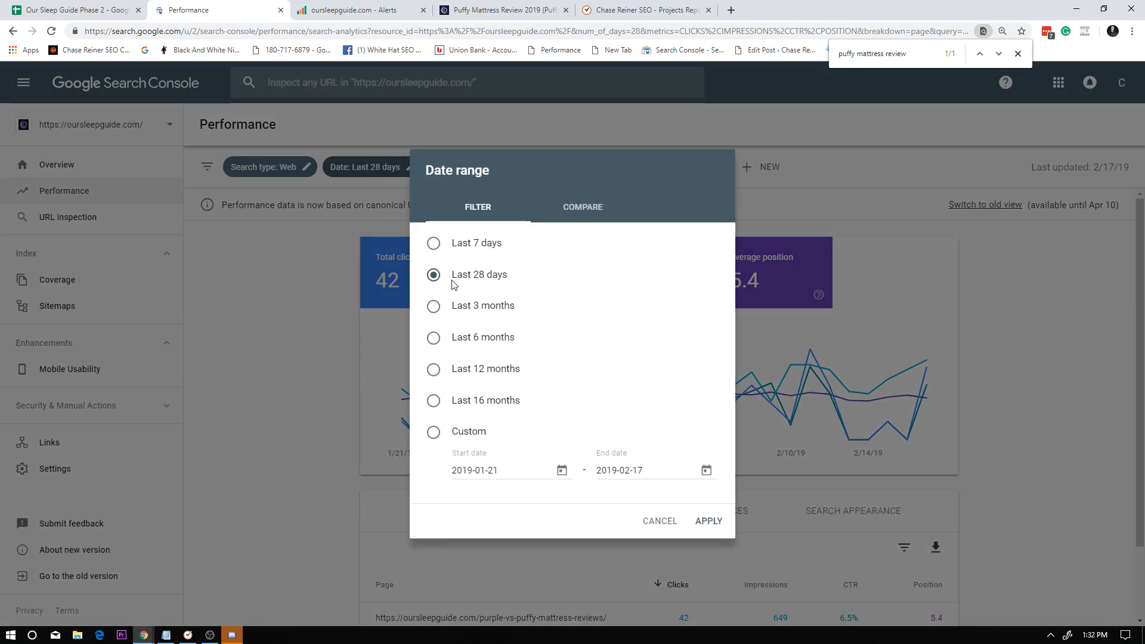
pyautogui.click(583, 207)
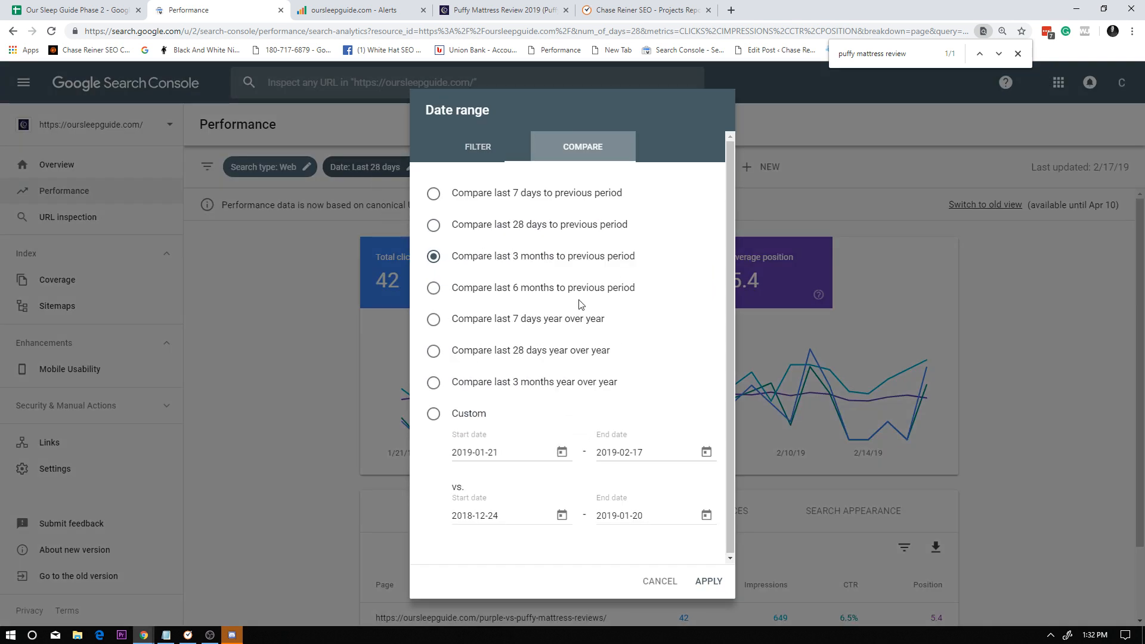
pyautogui.click(527, 224)
pyautogui.click(710, 576)
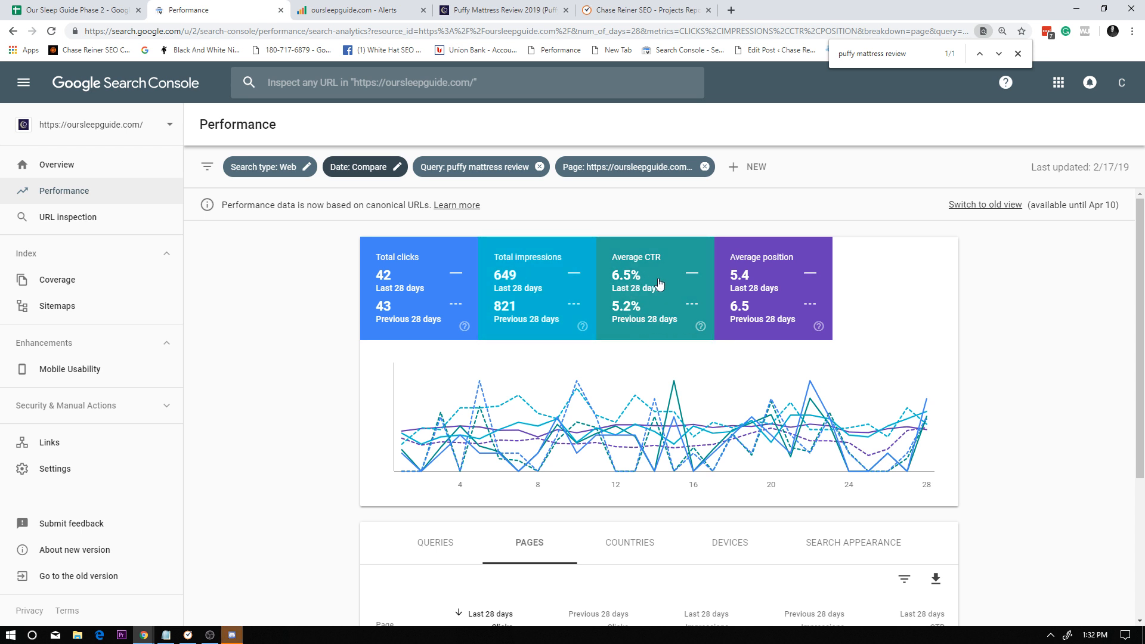
# Examine the period comparison for puffy mattress review and recheck the keyword's negative change in the SEOprofiler alerts.
pyautogui.scroll(-1, 774, 376)
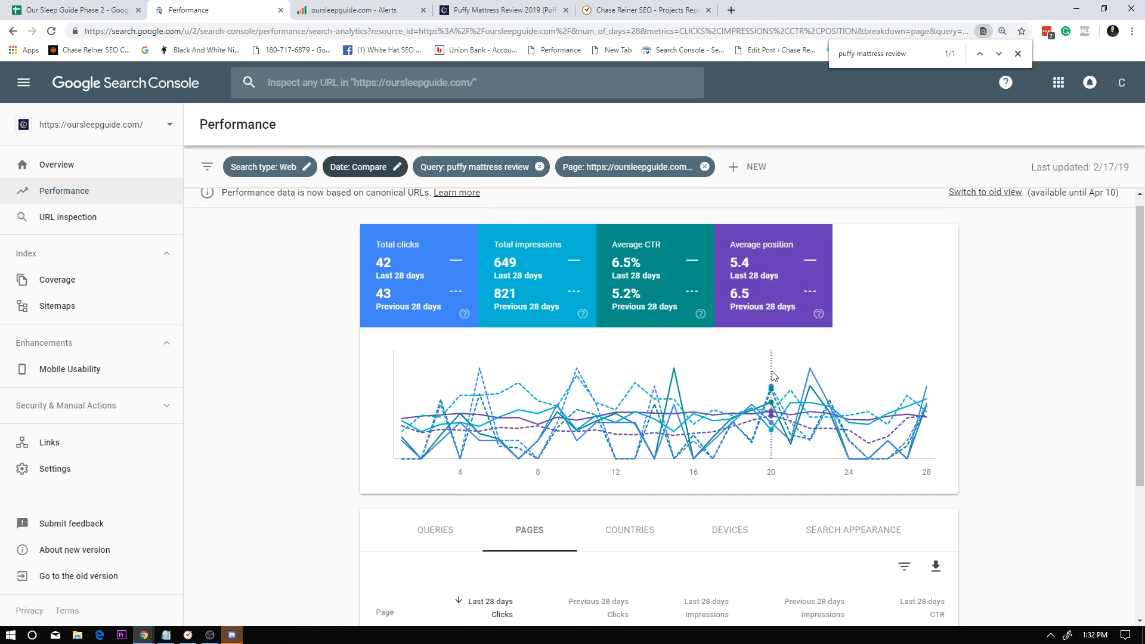
pyautogui.scroll(-3, 724, 353)
pyautogui.scroll(4, 711, 370)
pyautogui.scroll(-3, 741, 328)
pyautogui.scroll(3, 734, 321)
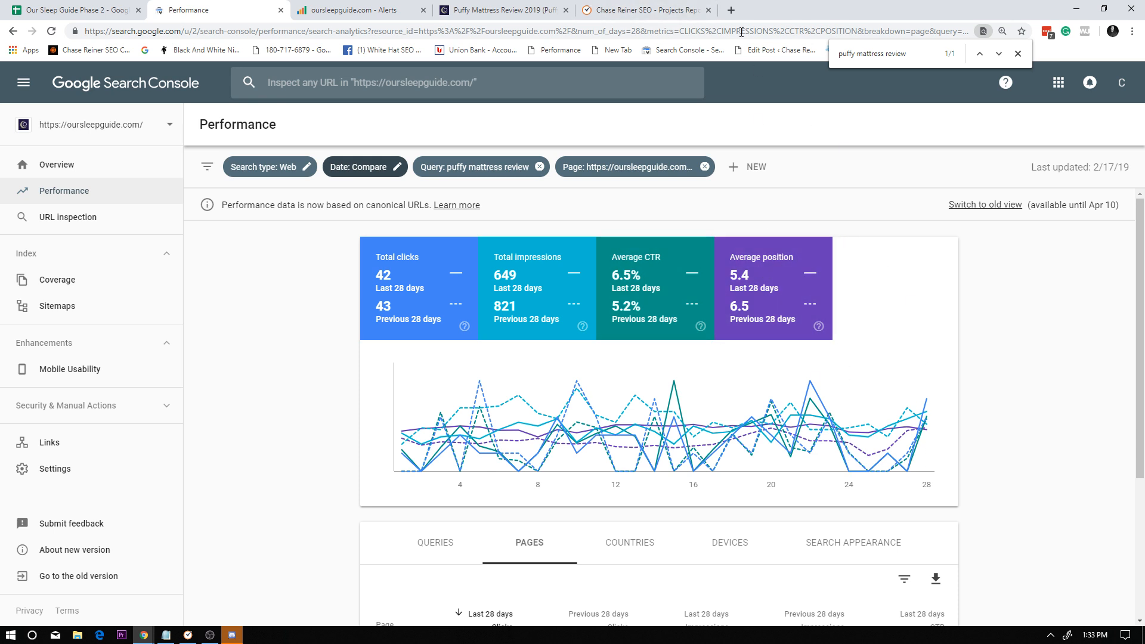
pyautogui.click(502, 10)
pyautogui.click(358, 10)
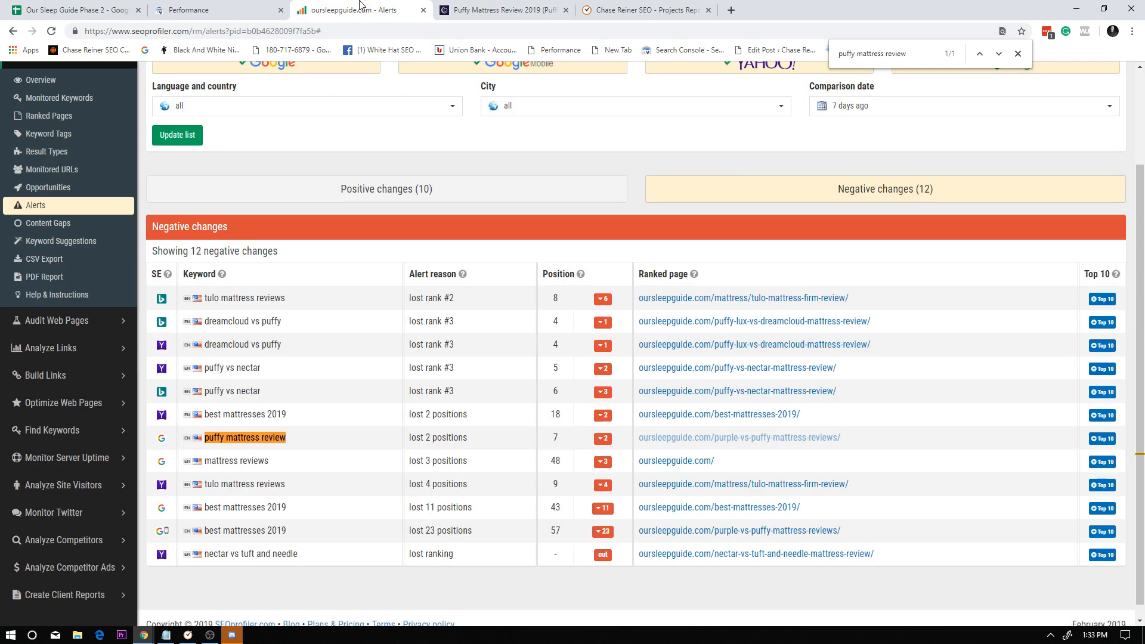
# In the spreadsheet, check the first row's Profiler Score and Optimized on date against the system calendar.
pyautogui.click(238, 10)
pyautogui.click(54, 10)
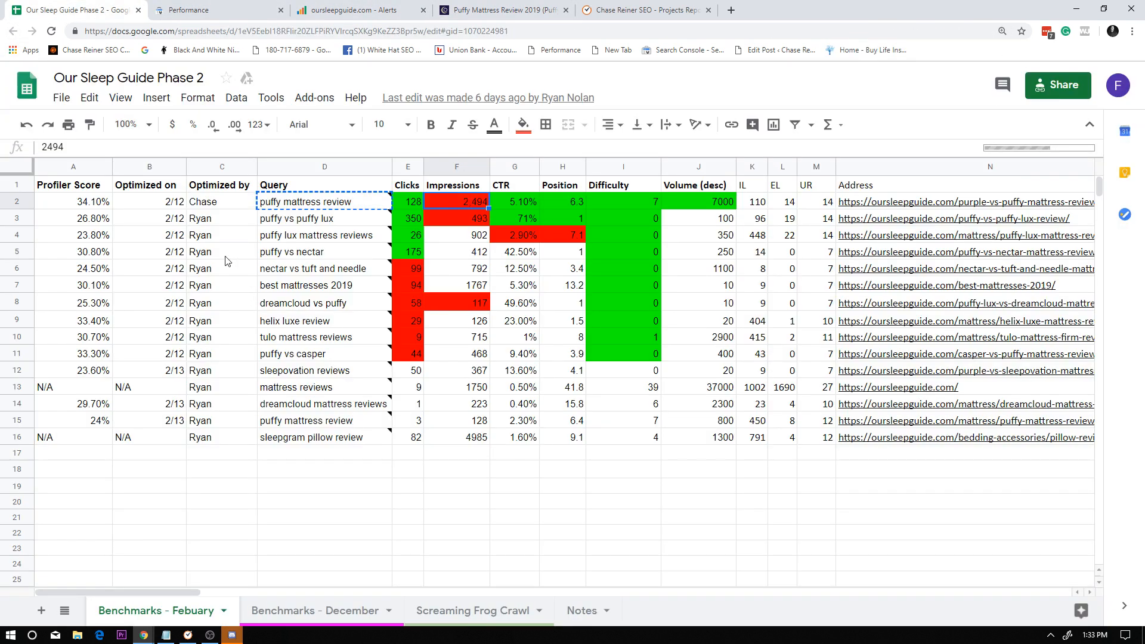
pyautogui.click(24, 201)
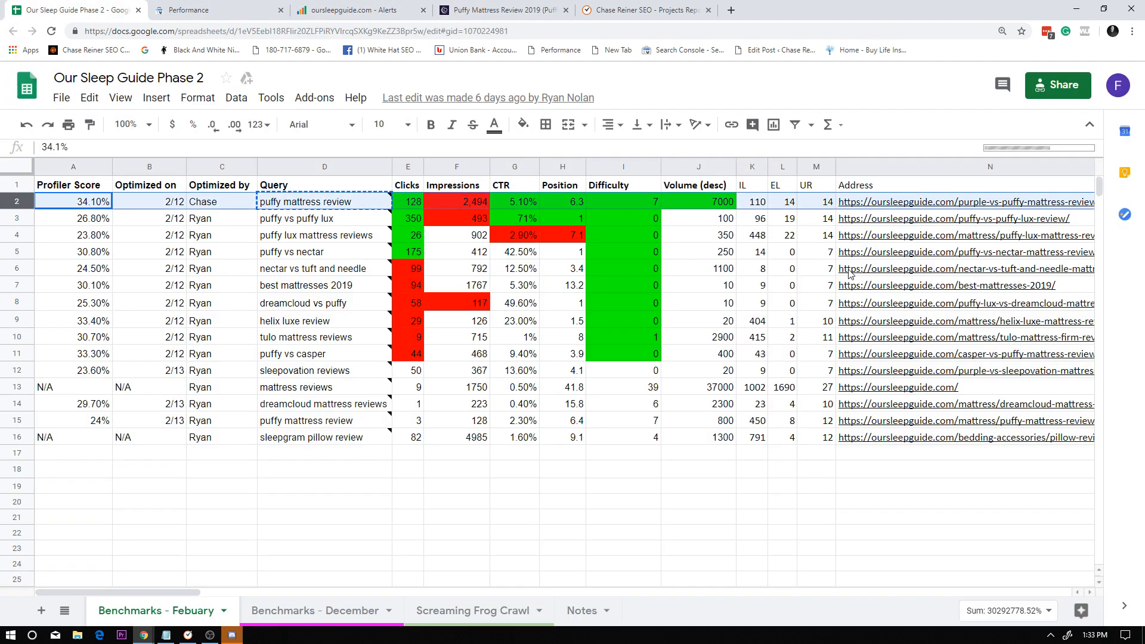
pyautogui.click(83, 204)
pyautogui.click(17, 202)
pyautogui.click(149, 201)
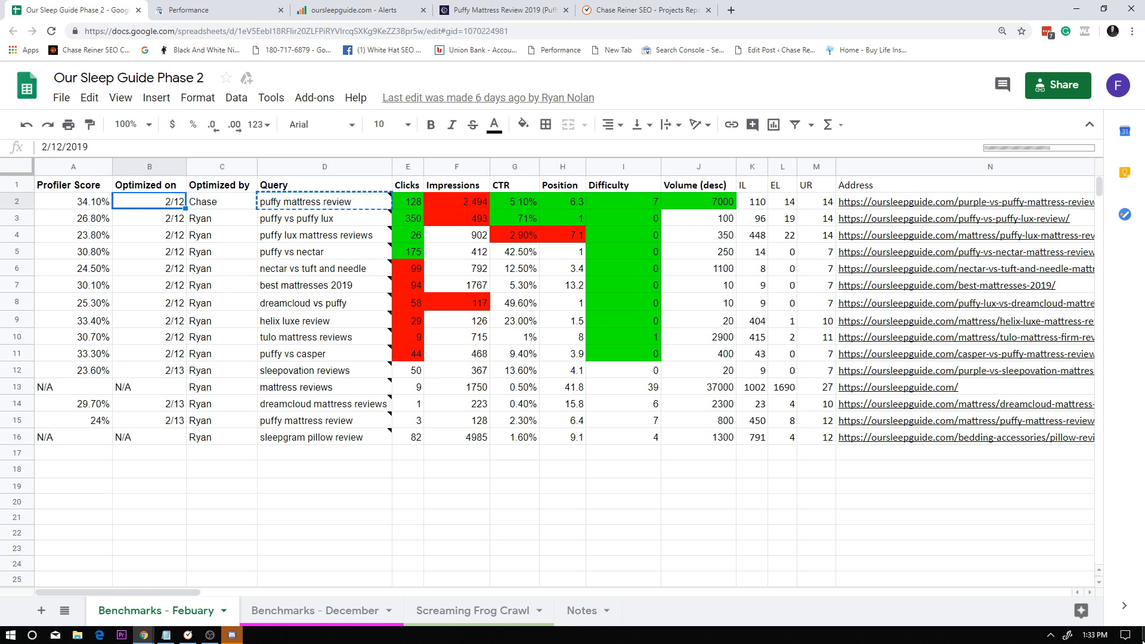
pyautogui.click(1096, 635)
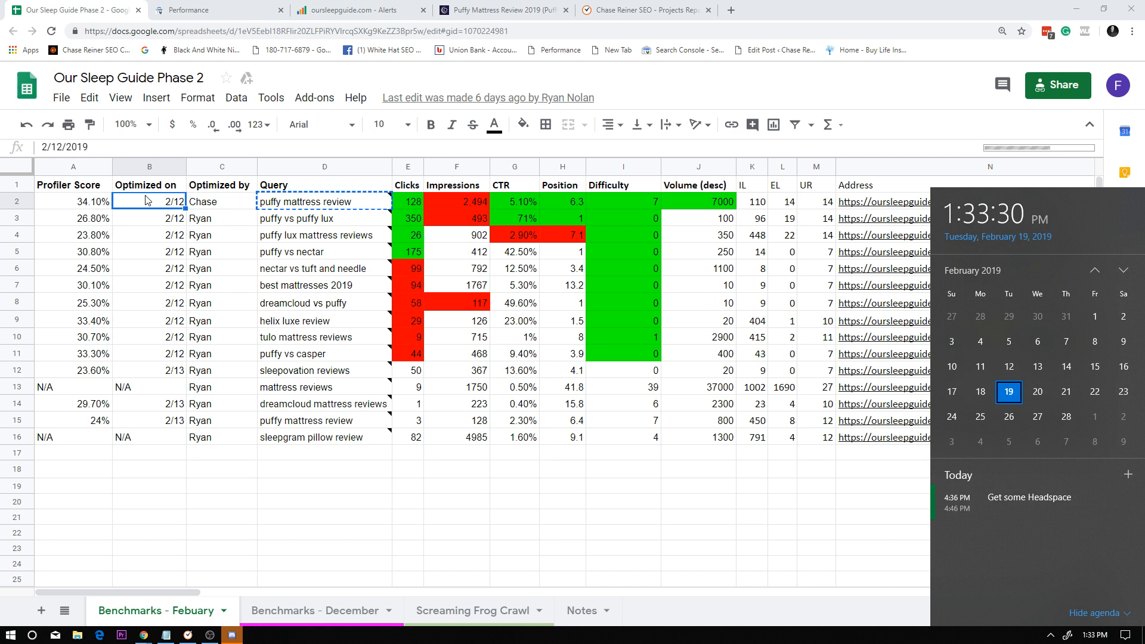
pyautogui.click(148, 241)
# Replace the query filter of the Search Console comparison with the spreadsheet's puffy vs puffy lux query.
pyautogui.click(301, 219)
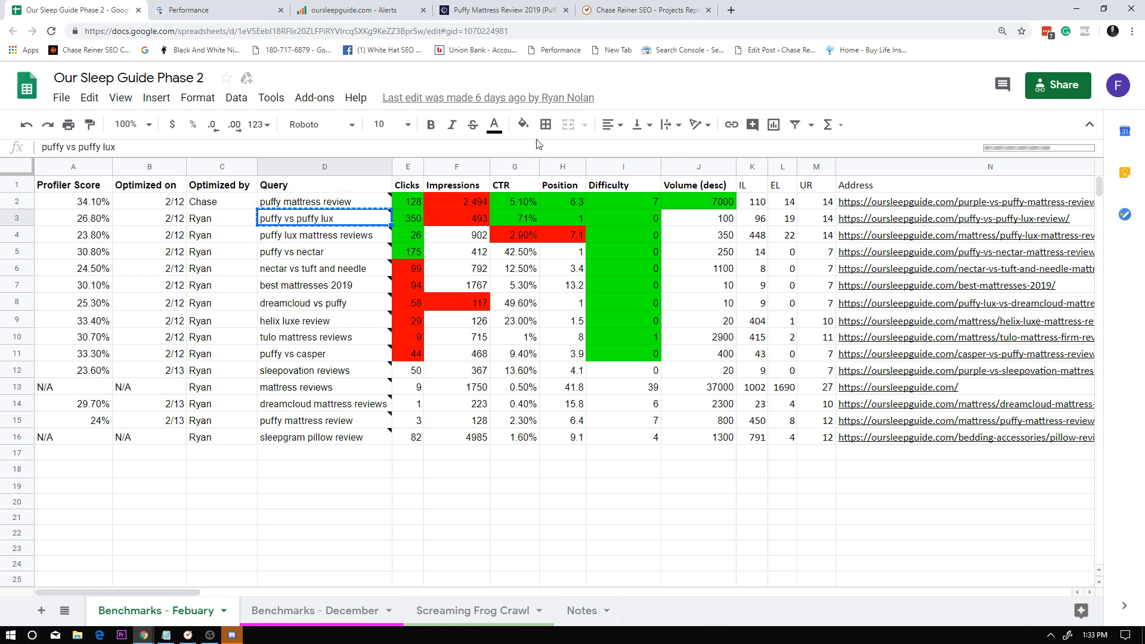
pyautogui.click(202, 4)
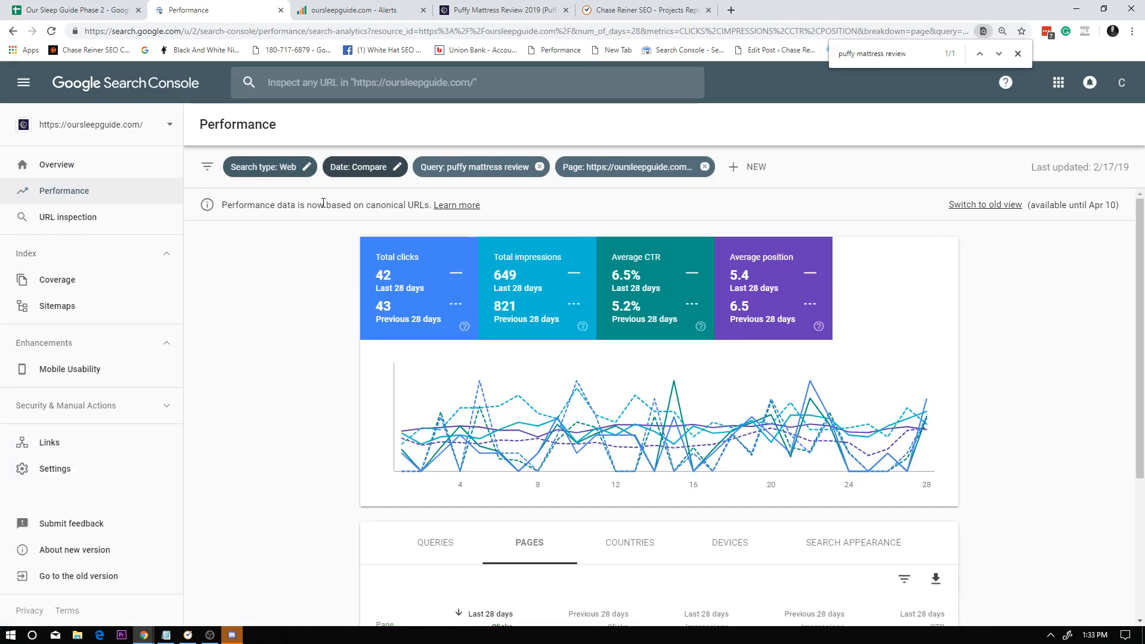
pyautogui.click(540, 167)
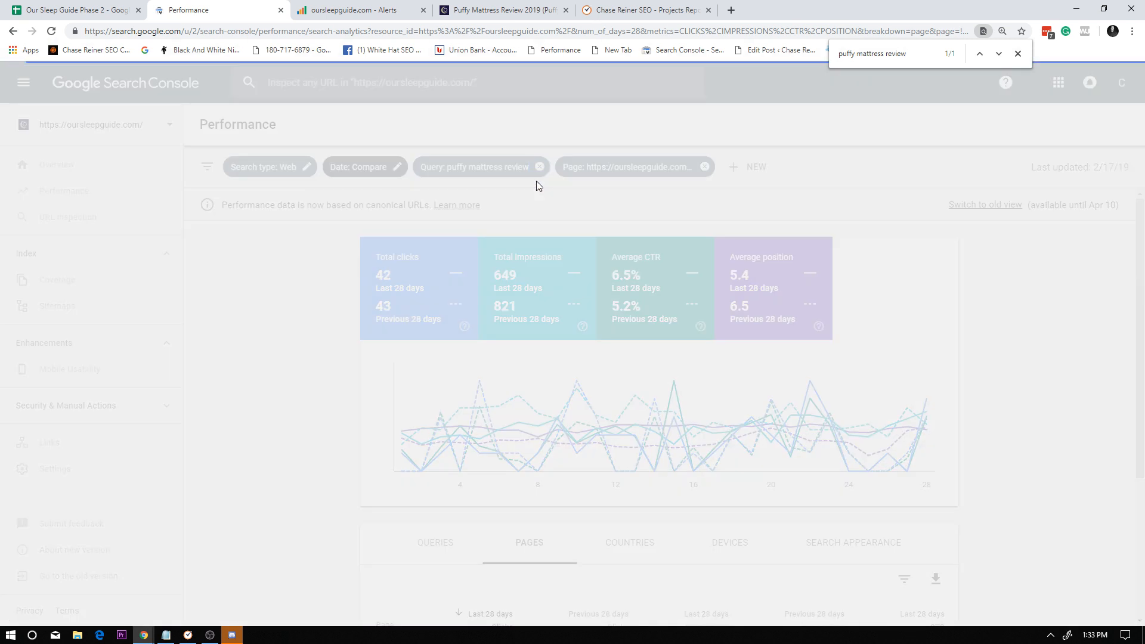
pyautogui.click(612, 167)
pyautogui.click(642, 190)
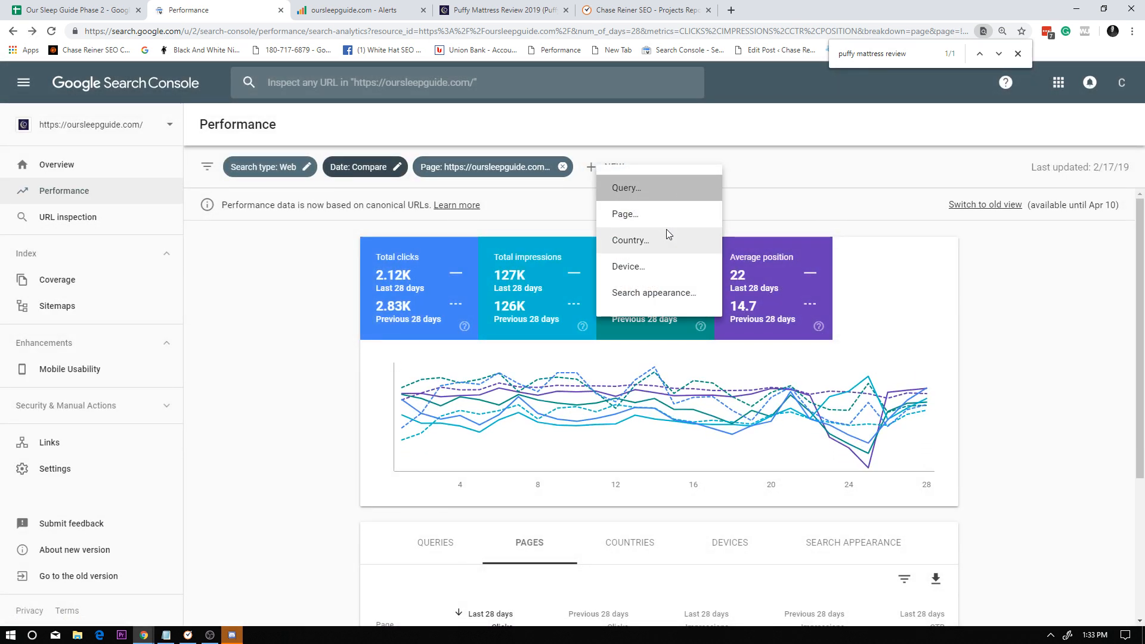
pyautogui.click(709, 426)
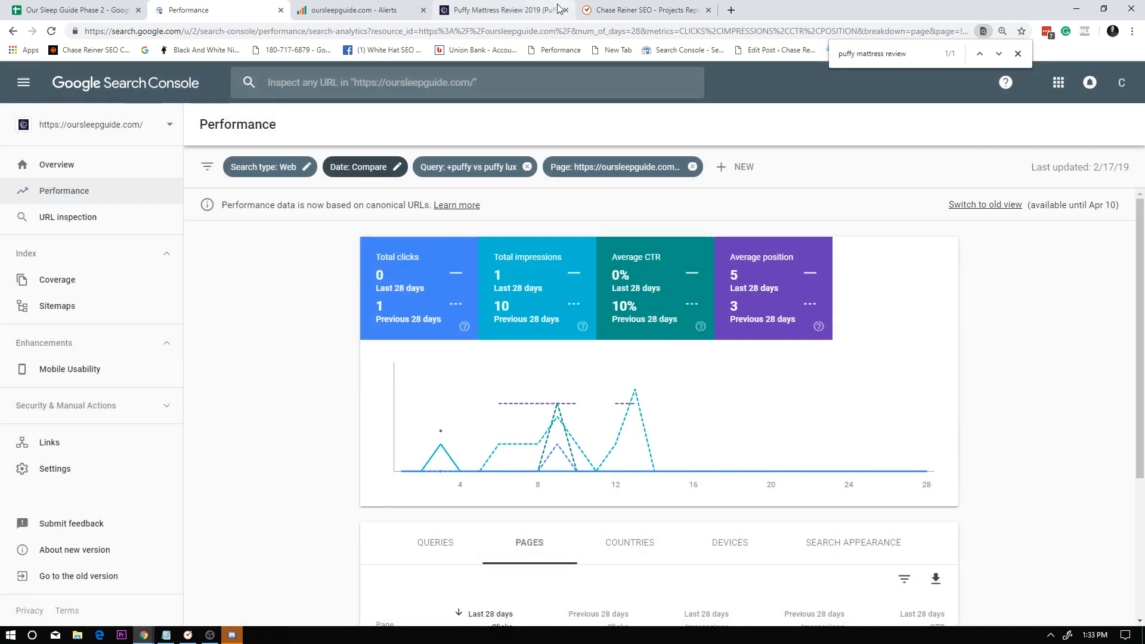
# Copy the address of the Puffy Mattress Review 2019 page and skim the article's content.
pyautogui.click(504, 10)
pyautogui.moveTo(484, 99)
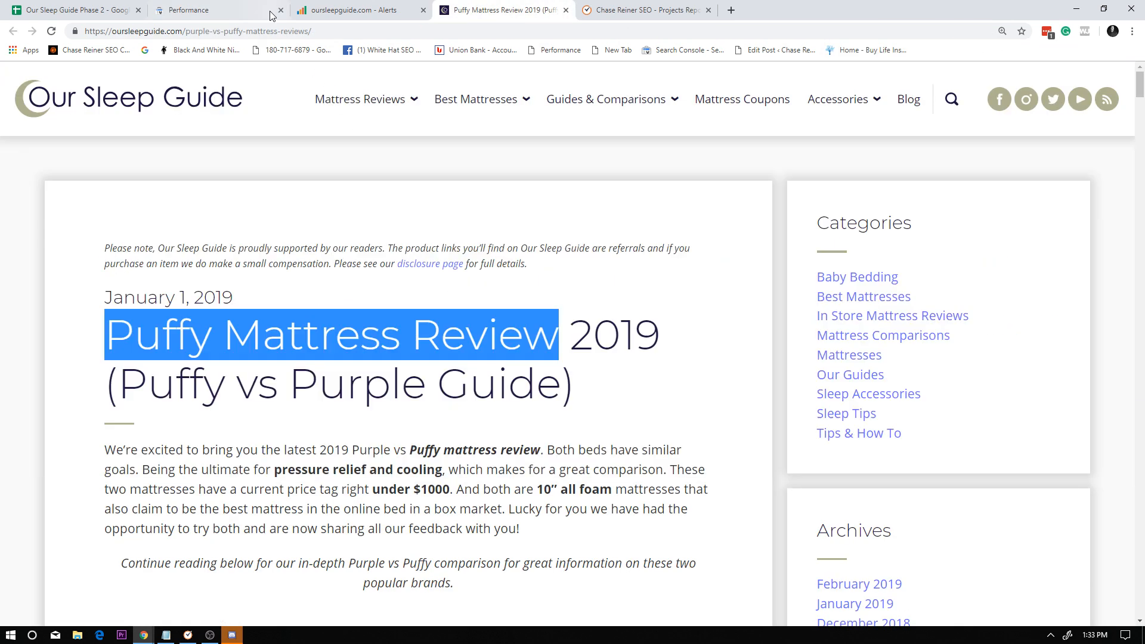
pyautogui.click(287, 30)
pyautogui.hotkey('ctrl', 'c')
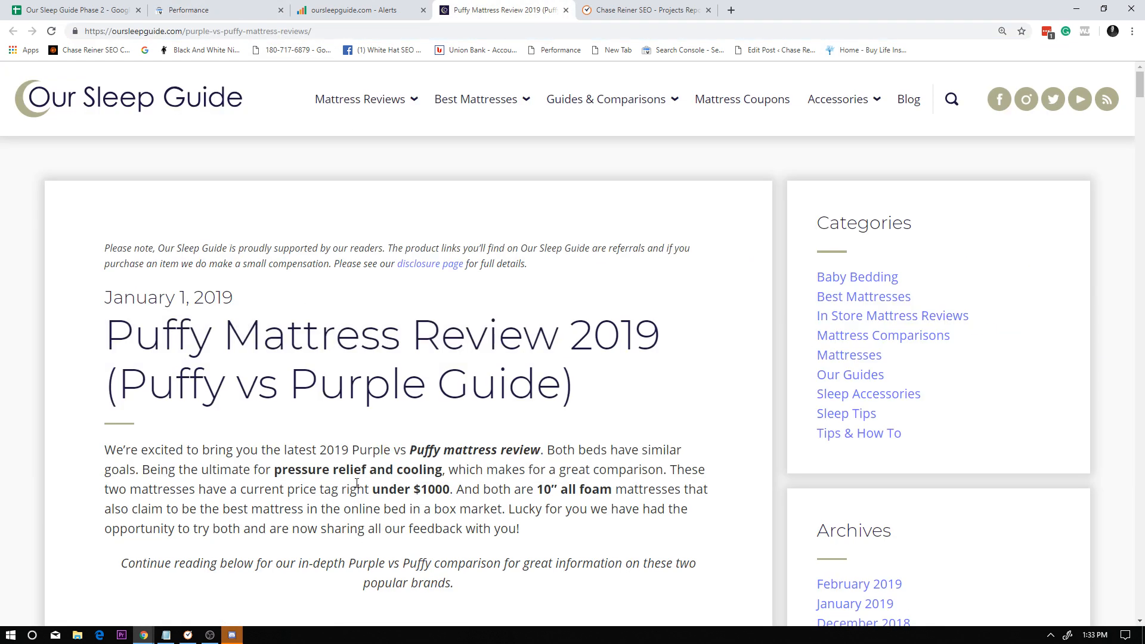
pyautogui.scroll(-12, 402, 372)
pyautogui.scroll(-10, 402, 372)
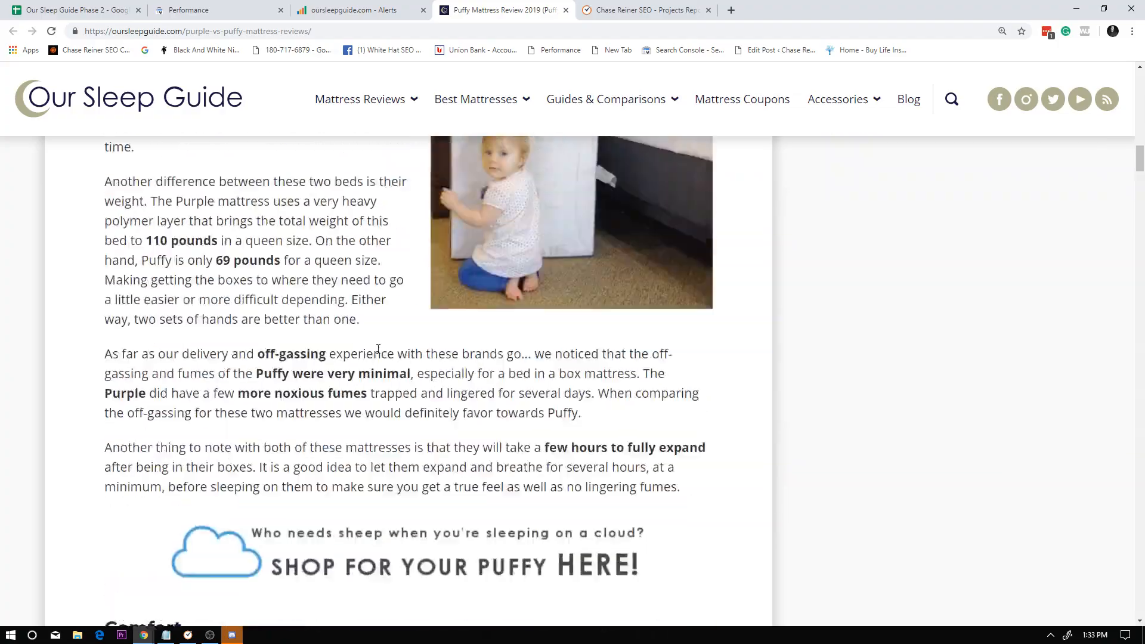
pyautogui.scroll(10, 388, 364)
pyautogui.scroll(-12, 382, 374)
pyautogui.scroll(-12, 382, 374)
pyautogui.scroll(20, 407, 290)
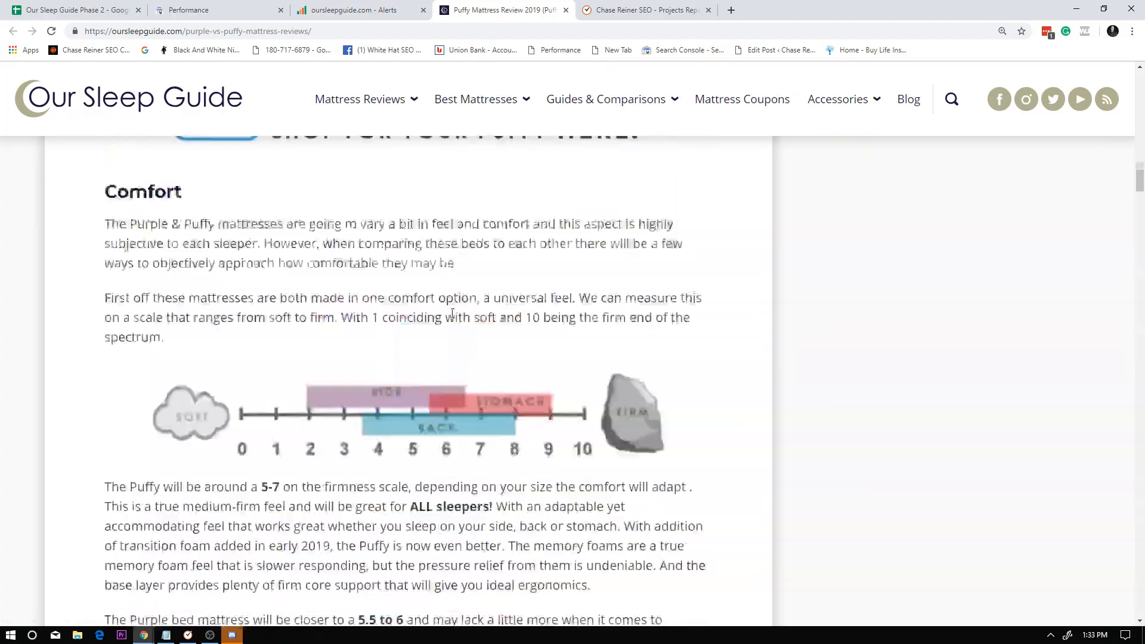
pyautogui.scroll(15, 408, 291)
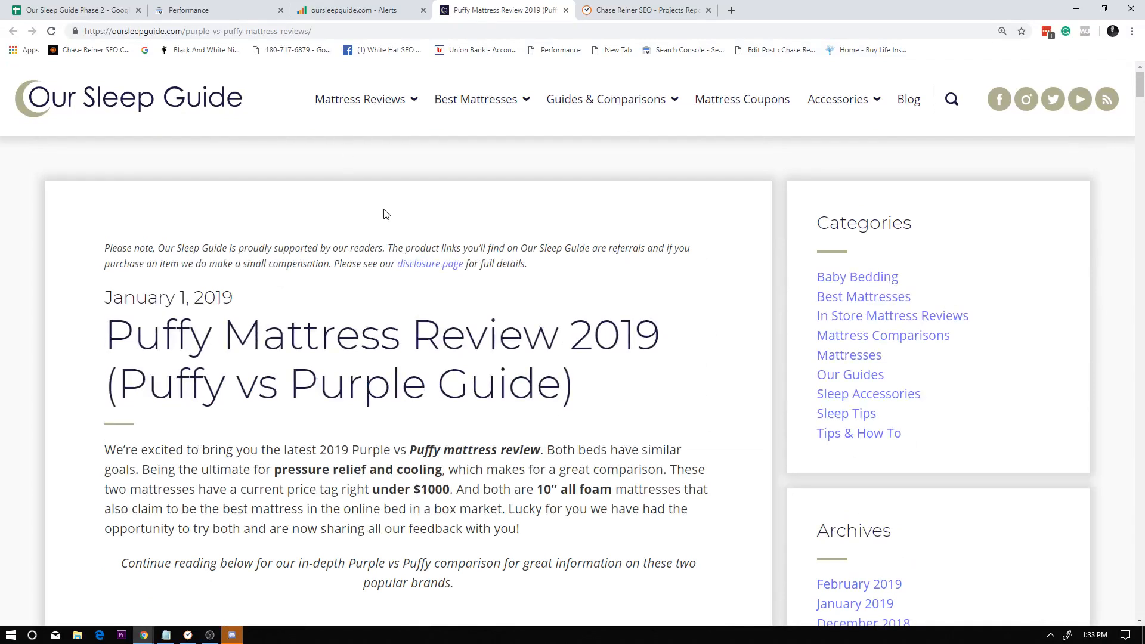
pyautogui.hotkey('ctrl', 'shift', 'Tab')
pyautogui.scroll(1, 195, 242)
pyautogui.scroll(-2, 155, 286)
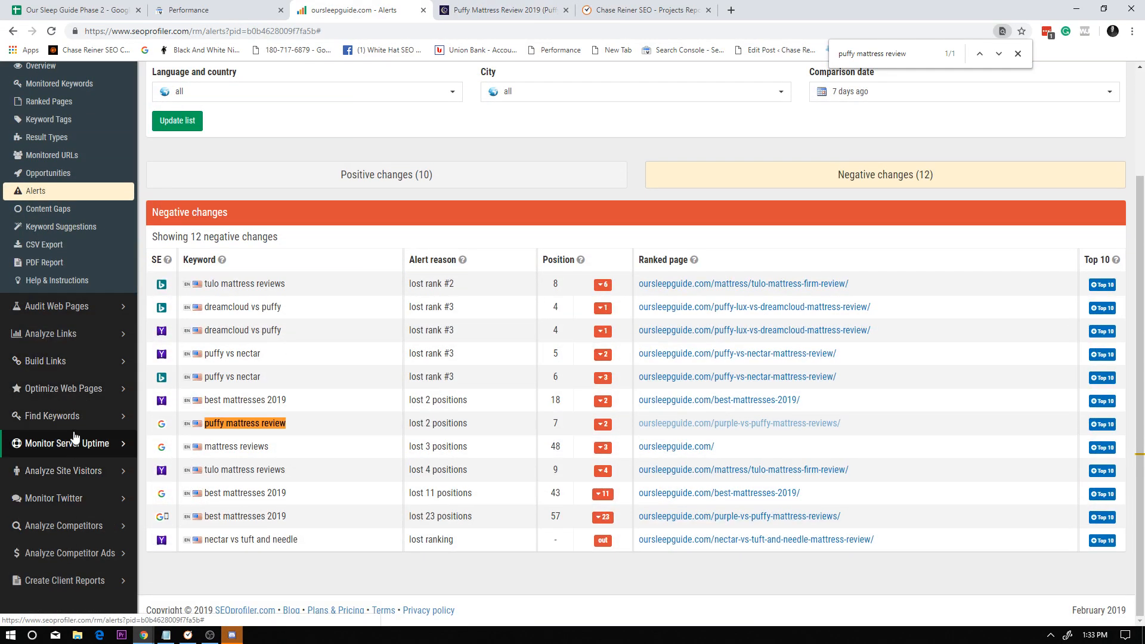
pyautogui.click(68, 384)
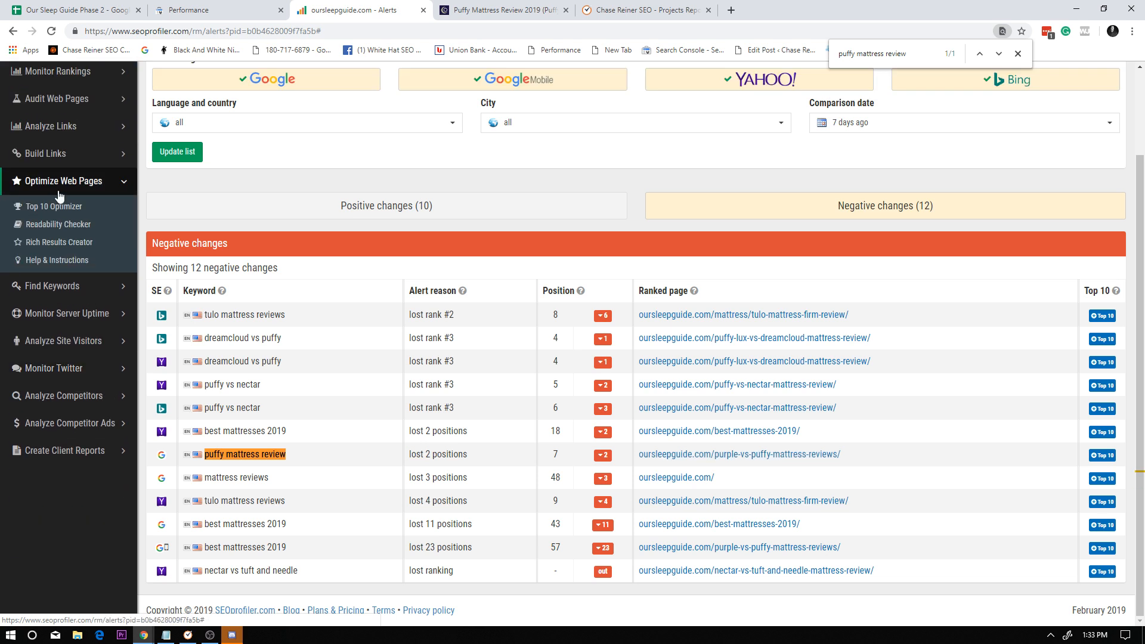
pyautogui.click(59, 207)
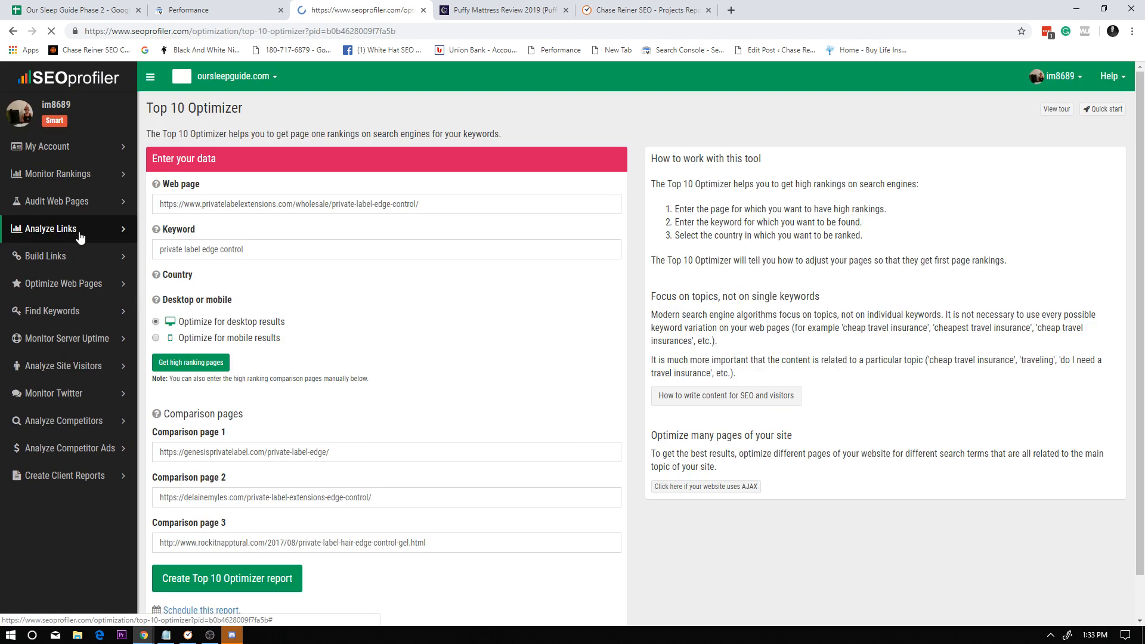
pyautogui.tripleClick(404, 203)
pyautogui.hotkey('ctrl', 'v')
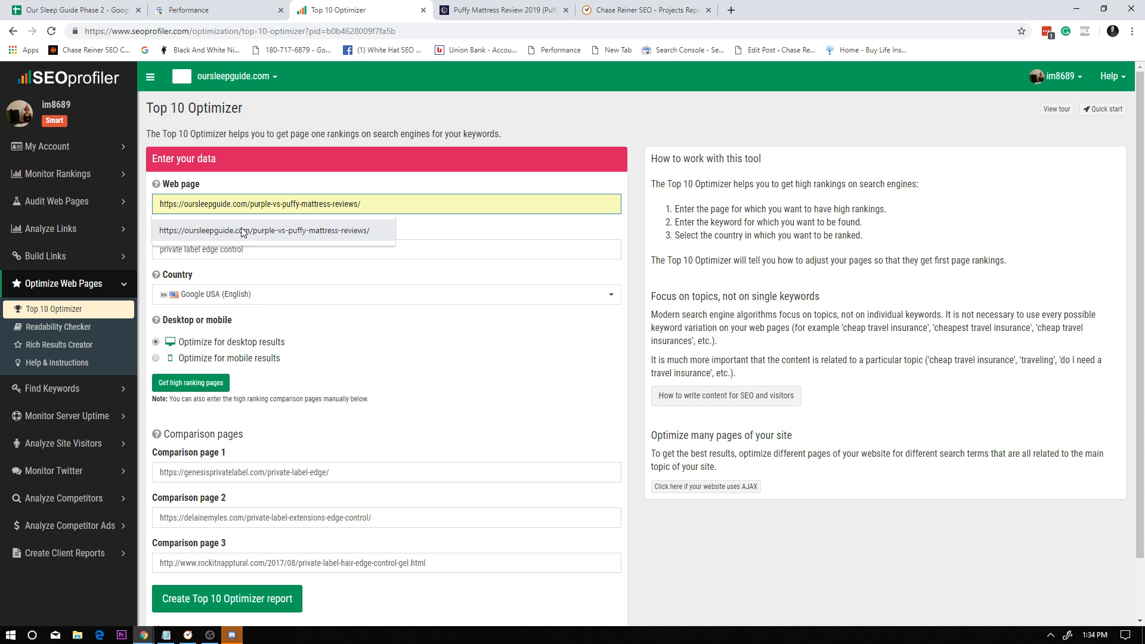
pyautogui.tripleClick(396, 198)
# Copy the puffy mattress review query from the spreadsheet and use it as the Top 10 Optimizer keyword.
pyautogui.click(417, 238)
pyautogui.tripleClick(417, 244)
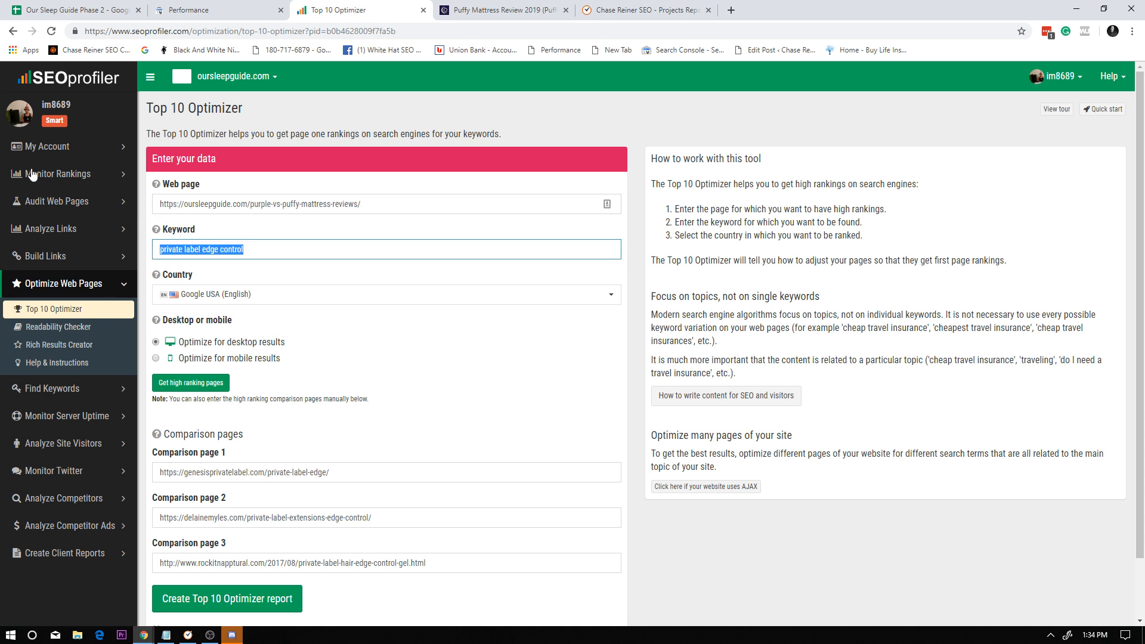
pyautogui.hotkey('ctrl', 'shift', 'Tab')
pyautogui.hotkey('ctrl', 'shift', 'Tab')
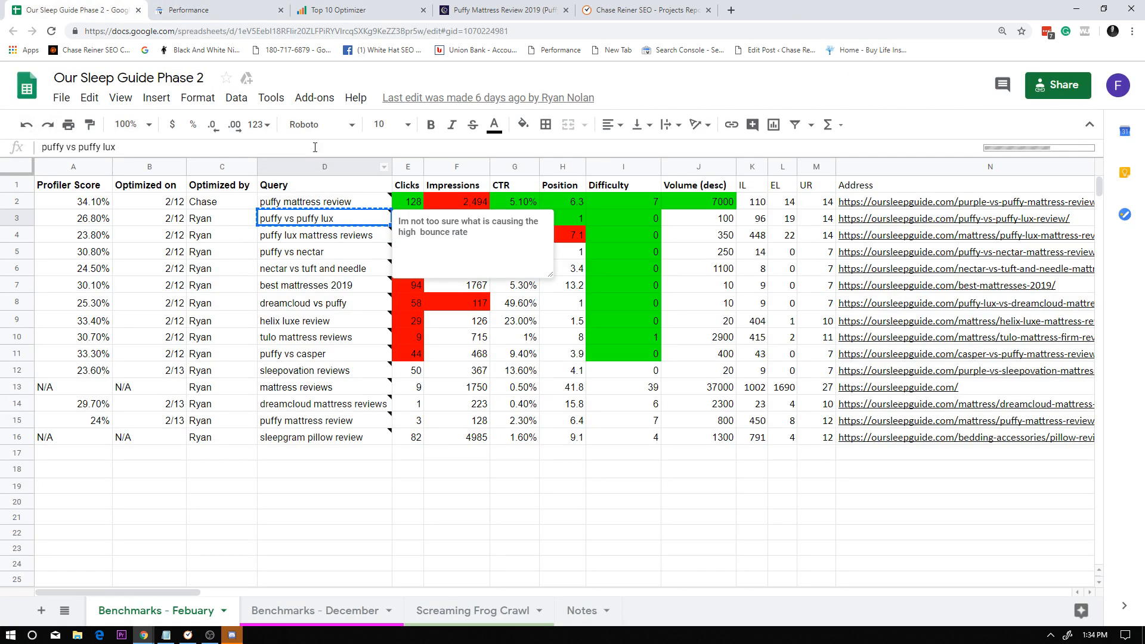
pyautogui.click(298, 202)
pyautogui.hotkey('ctrl', 'Tab')
pyautogui.hotkey('ctrl', 'Tab')
pyautogui.write('puffy mattress review')
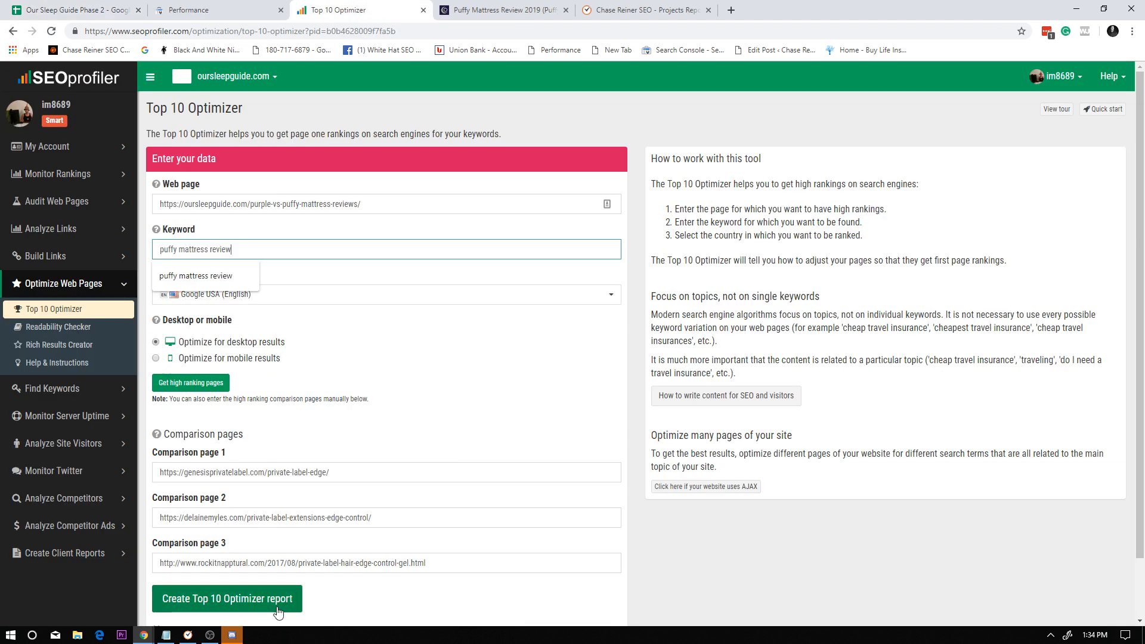
# Retrieve the high ranking comparison pages for puffy mattress review with Google USA (English) and desktop results.
pyautogui.press('Return')
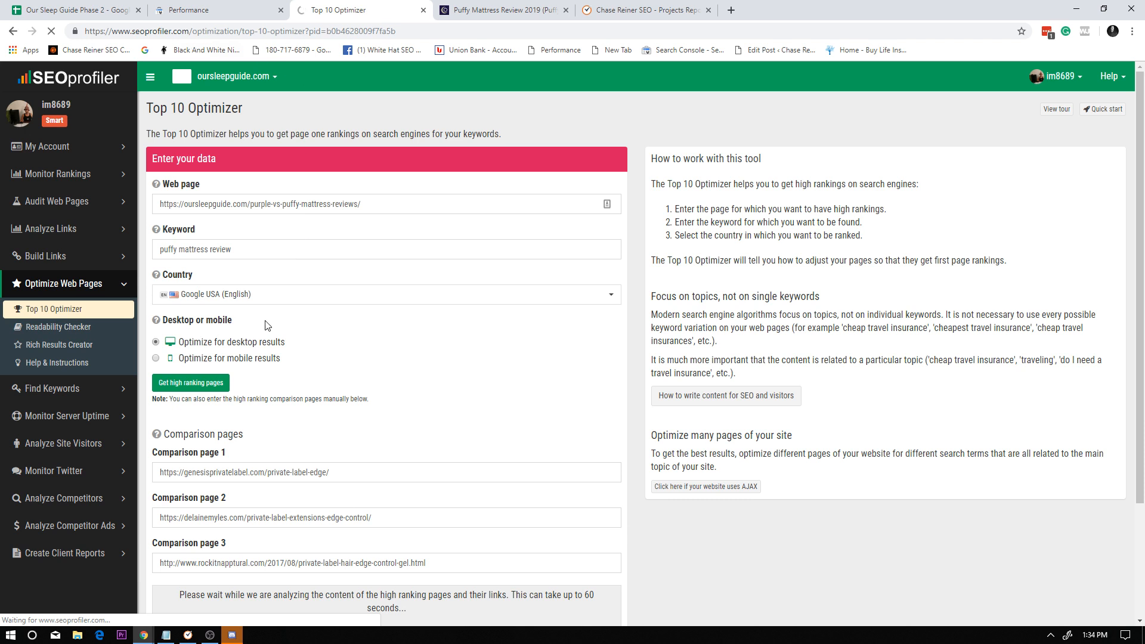
pyautogui.scroll(-2, 314, 459)
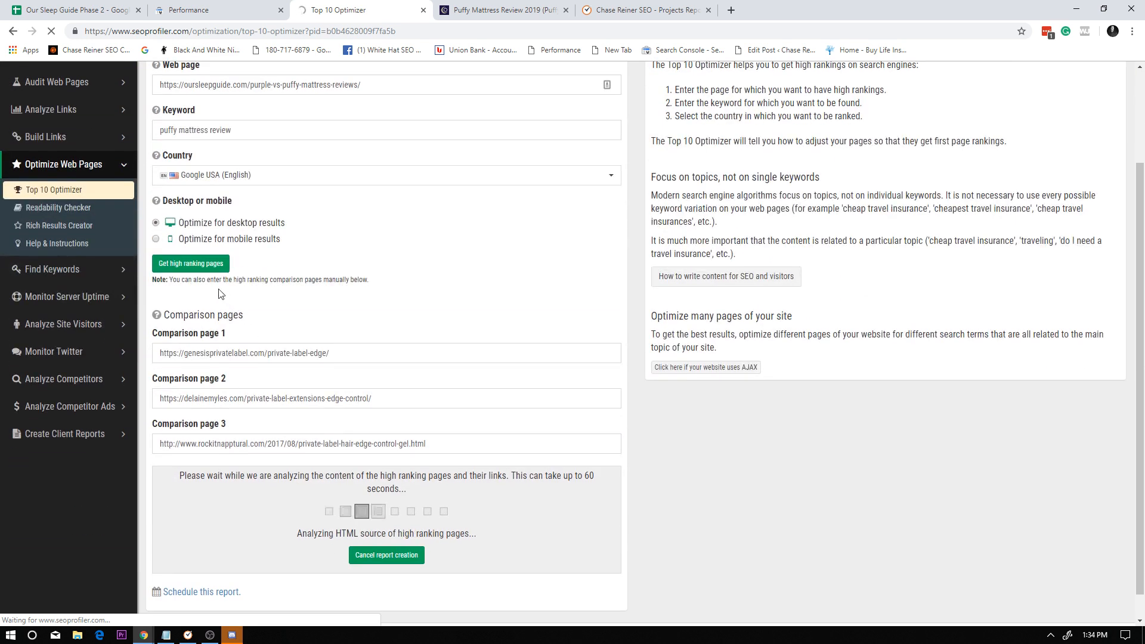
pyautogui.scroll(2, 299, 387)
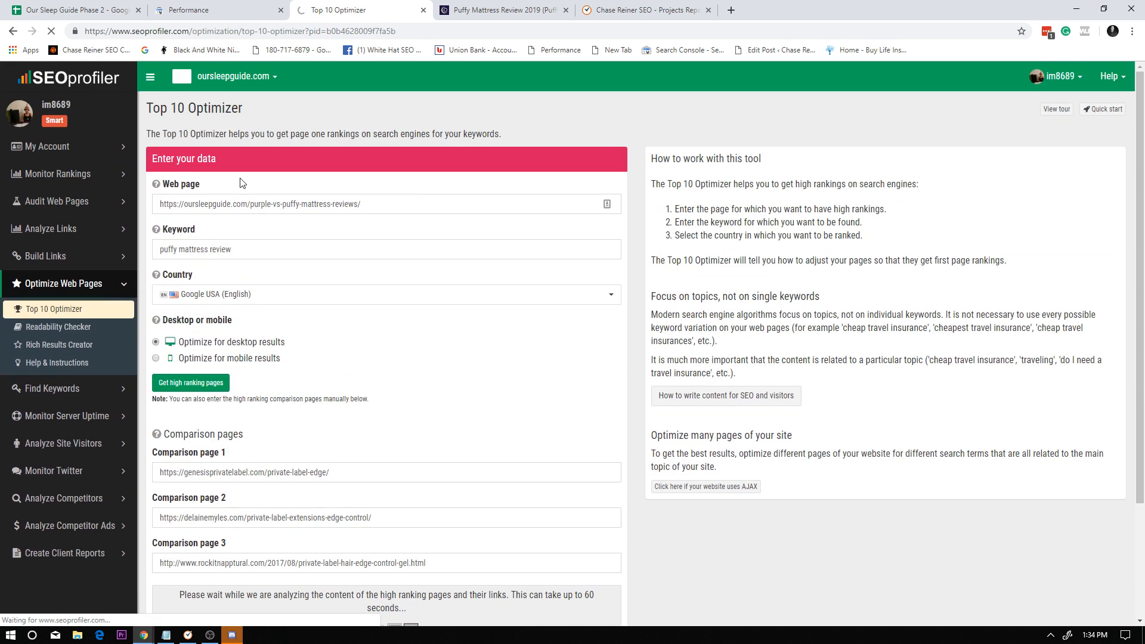
pyautogui.scroll(-2, 358, 501)
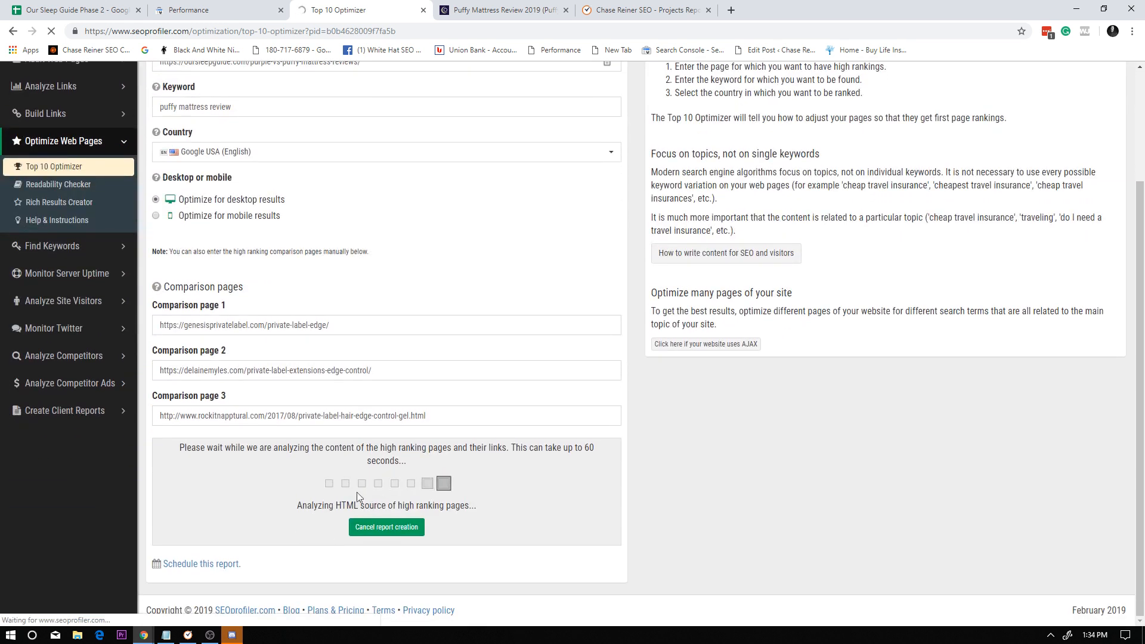
pyautogui.click(386, 527)
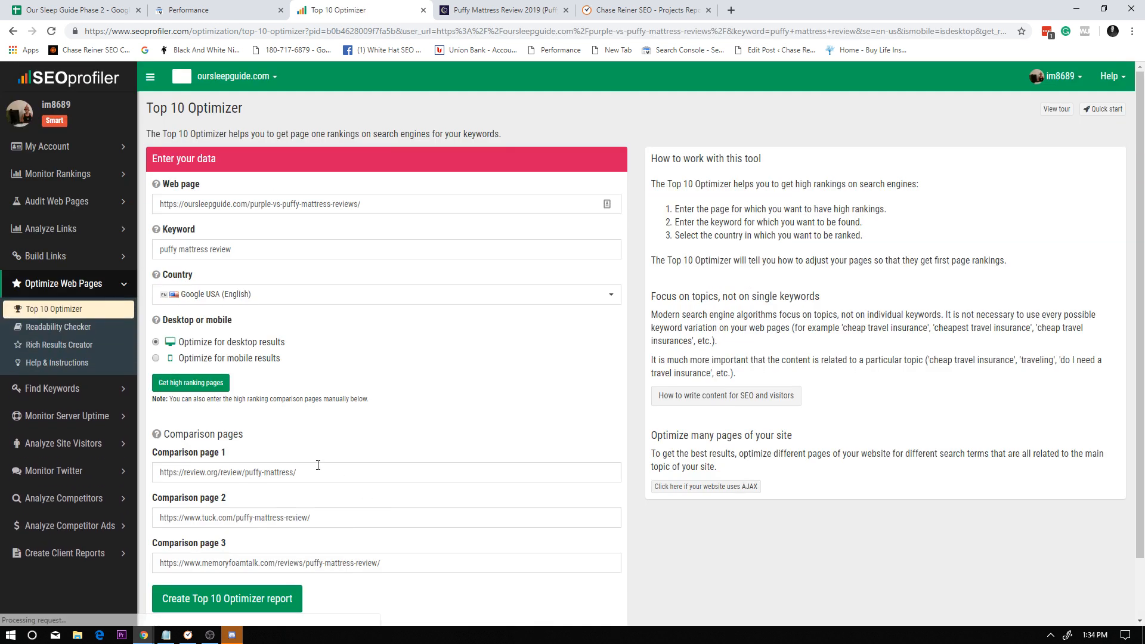
# Create the Top 10 Optimizer report for the purple vs puffy mattress reviews page.
pyautogui.scroll(-1, 218, 466)
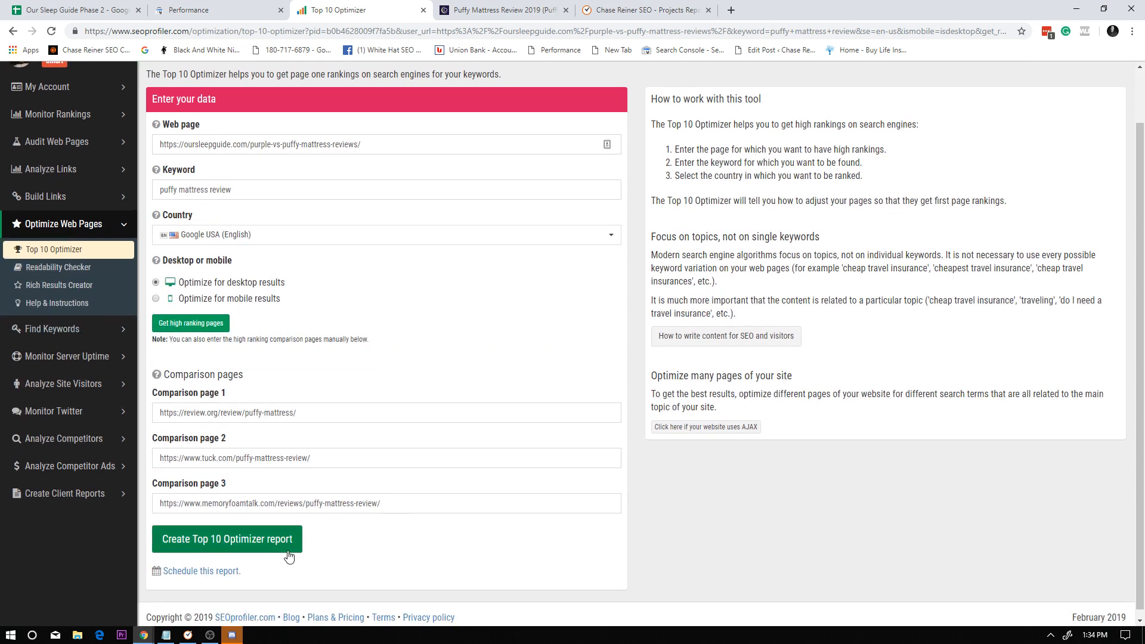
pyautogui.click(268, 541)
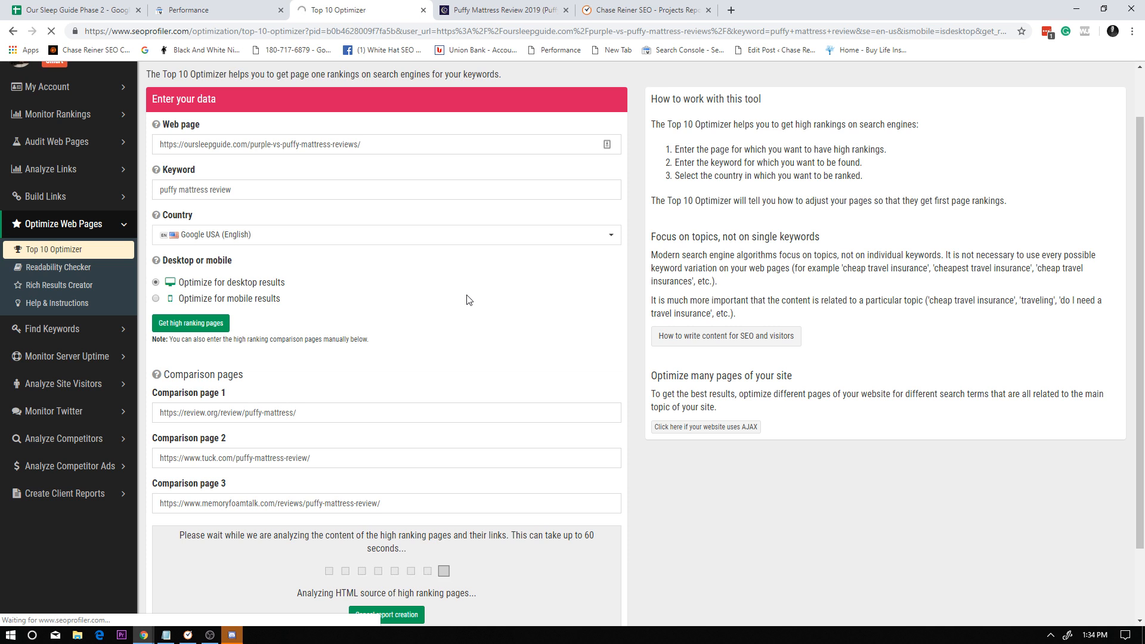
pyautogui.scroll(-2, 470, 320)
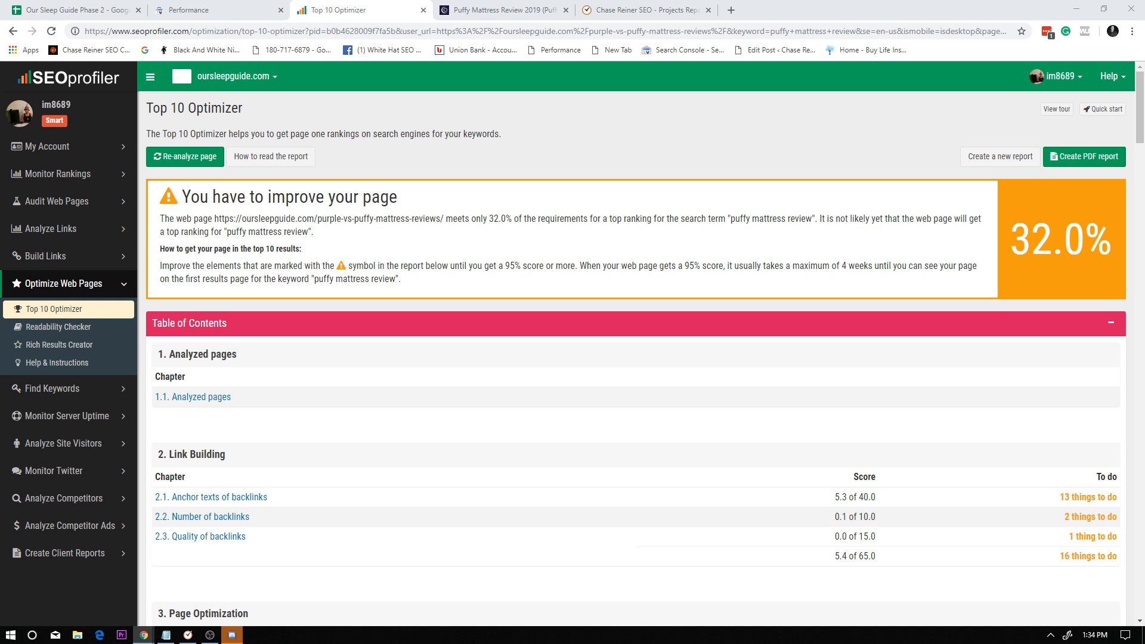
# Check the report's overall score and the link building and page optimization scores in its table of contents.
pyautogui.moveTo(1114, 243); pyautogui.dragTo(1008, 240)
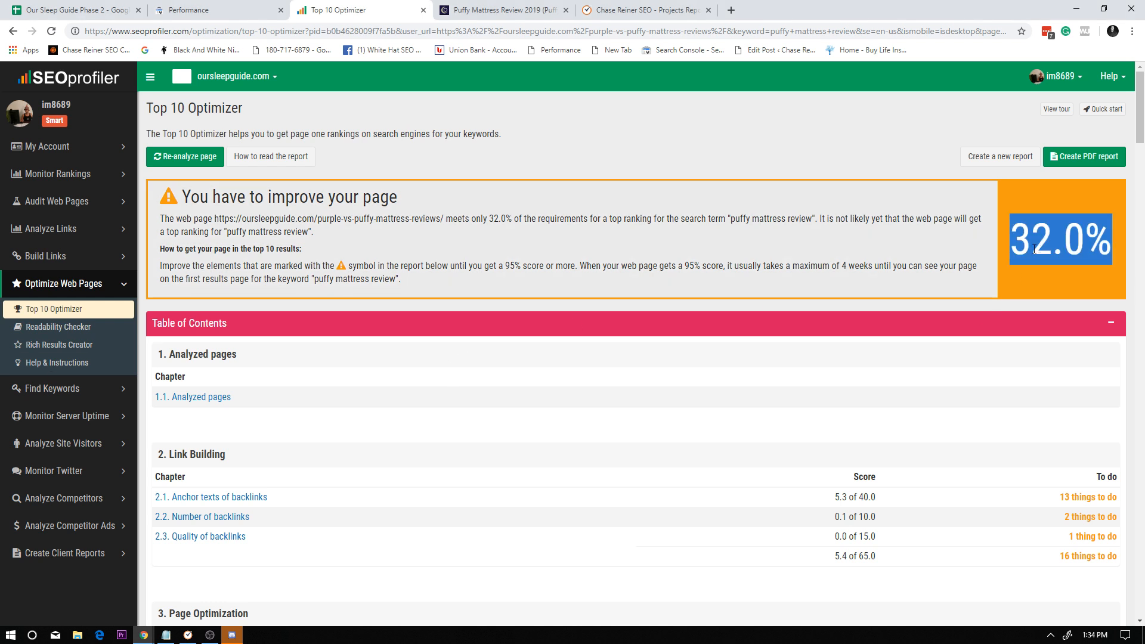
pyautogui.scroll(-2, 547, 279)
pyautogui.scroll(-1, 547, 279)
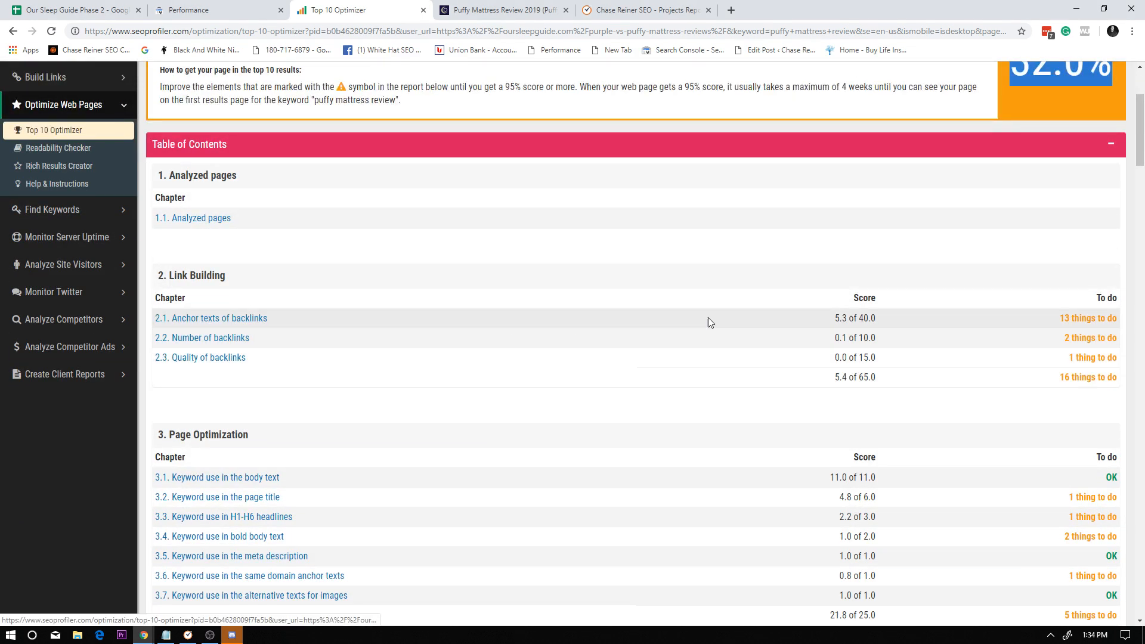
pyautogui.scroll(-1, 708, 322)
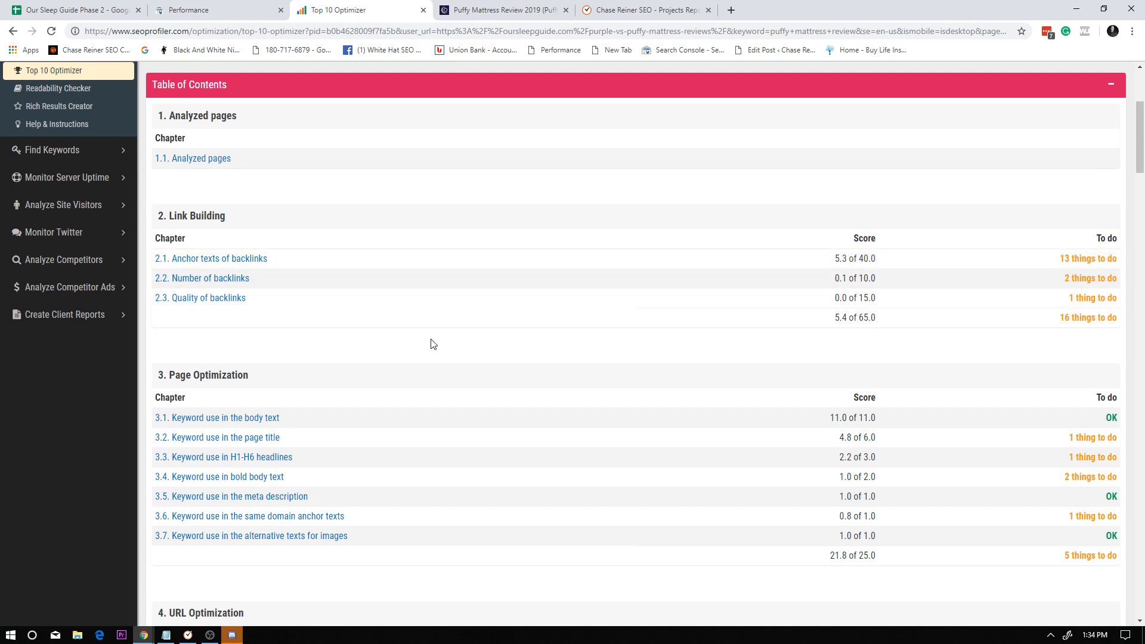
pyautogui.scroll(-1, 506, 370)
# Open the detailed suggestions of section 3.2, Keyword use in the page title.
pyautogui.click(365, 378)
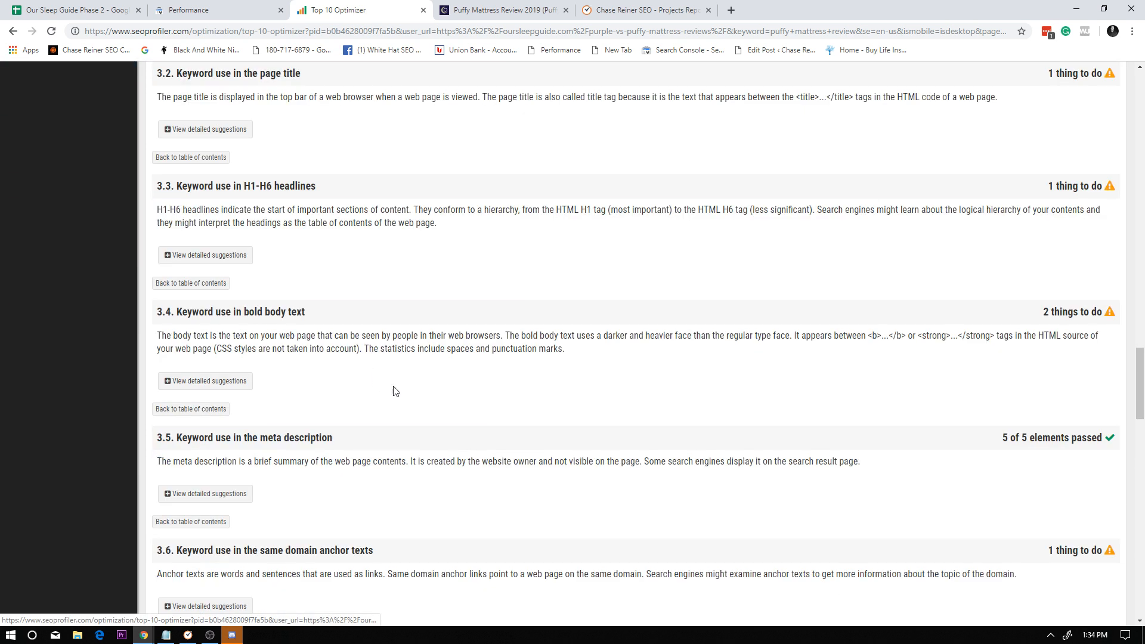
pyautogui.click(208, 129)
pyautogui.scroll(-2, 881, 420)
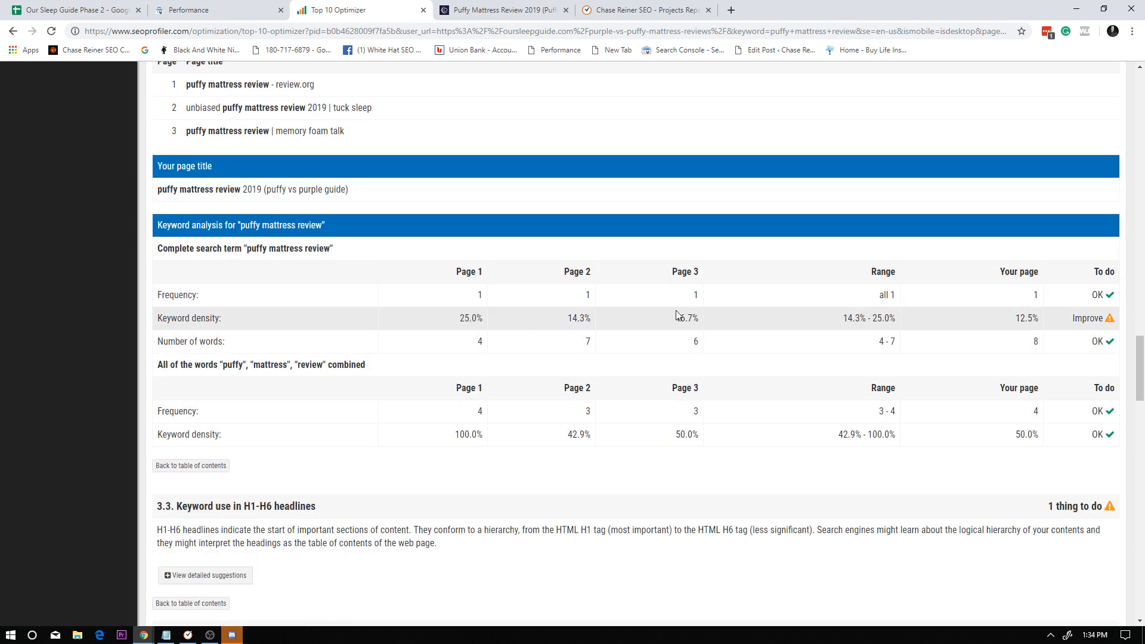
# Compare the page title's keyword density and number of words with the competitors' ranges for the complete search term.
pyautogui.tripleClick(802, 317)
pyautogui.click(771, 316)
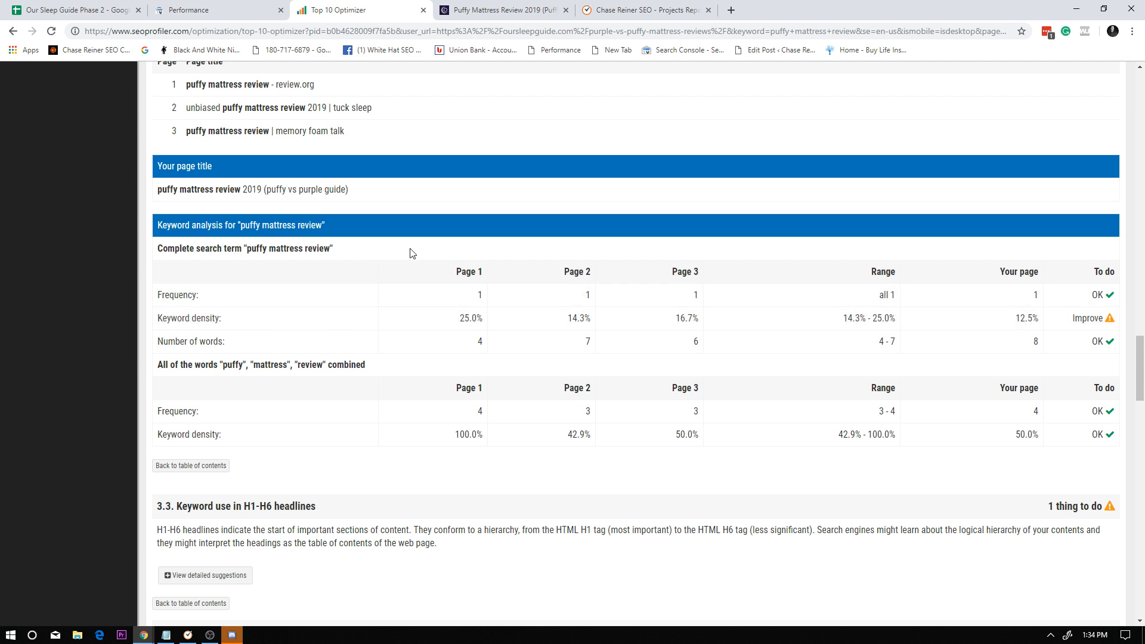
pyautogui.click(535, 313)
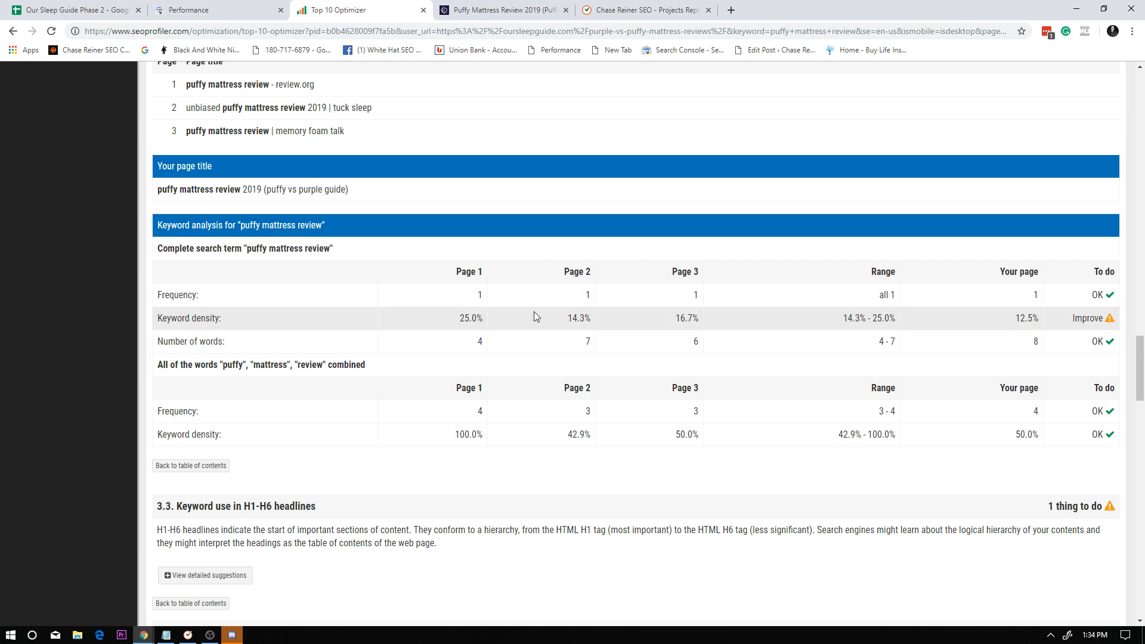
pyautogui.click(1003, 319)
pyautogui.doubleClick(1036, 341)
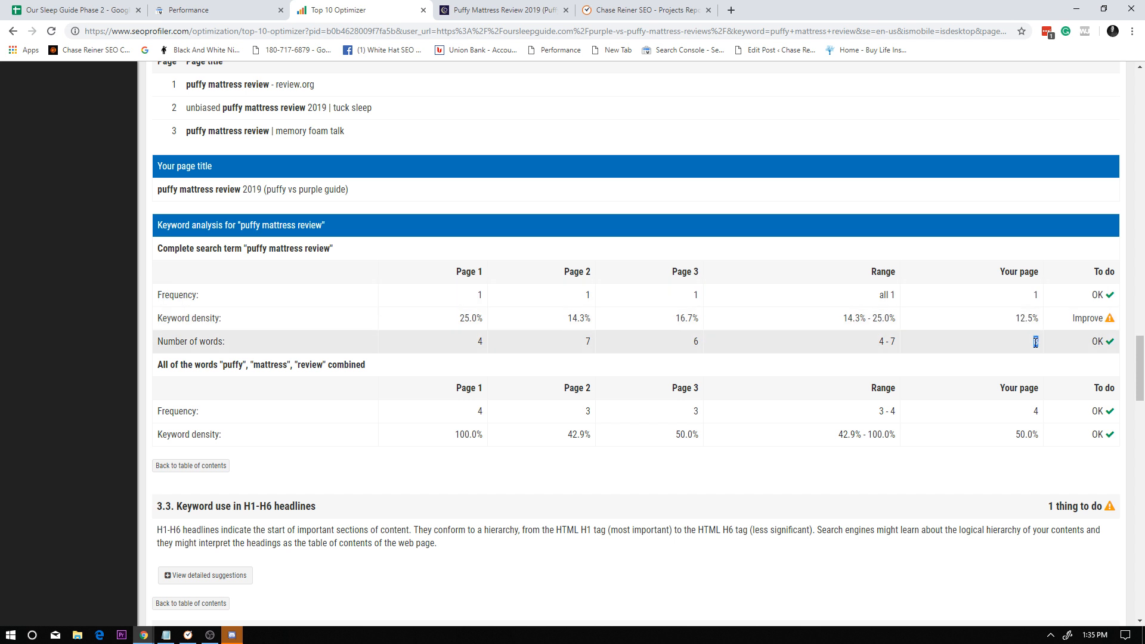
pyautogui.doubleClick(923, 342)
pyautogui.moveTo(1014, 321); pyautogui.dragTo(1039, 321)
pyautogui.click(956, 322)
pyautogui.tripleClick(991, 313)
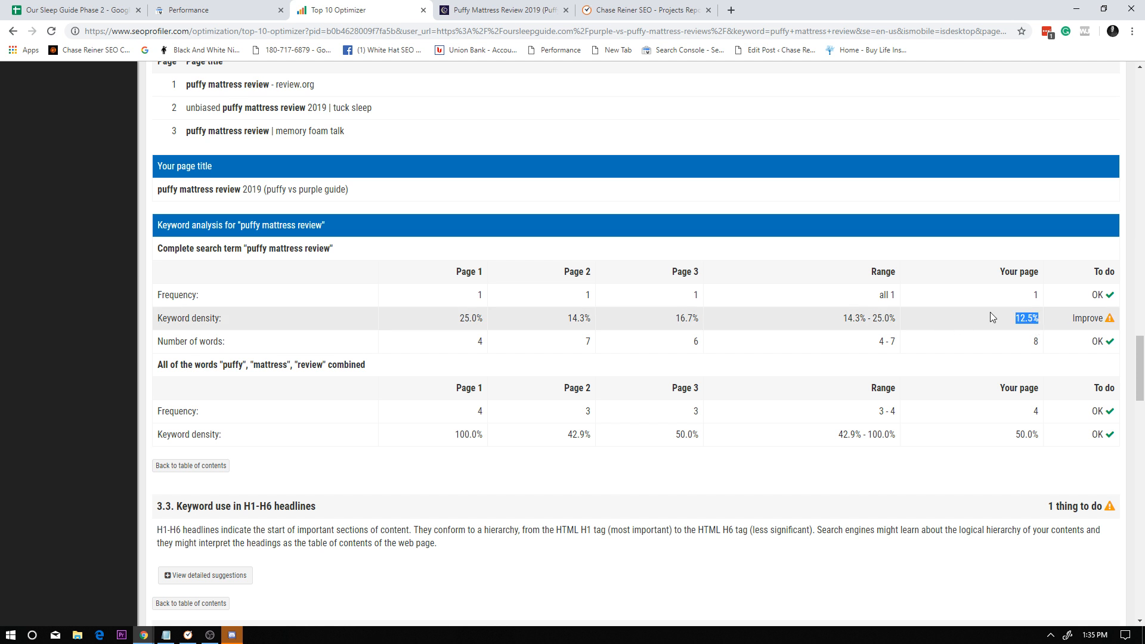
pyautogui.click(890, 327)
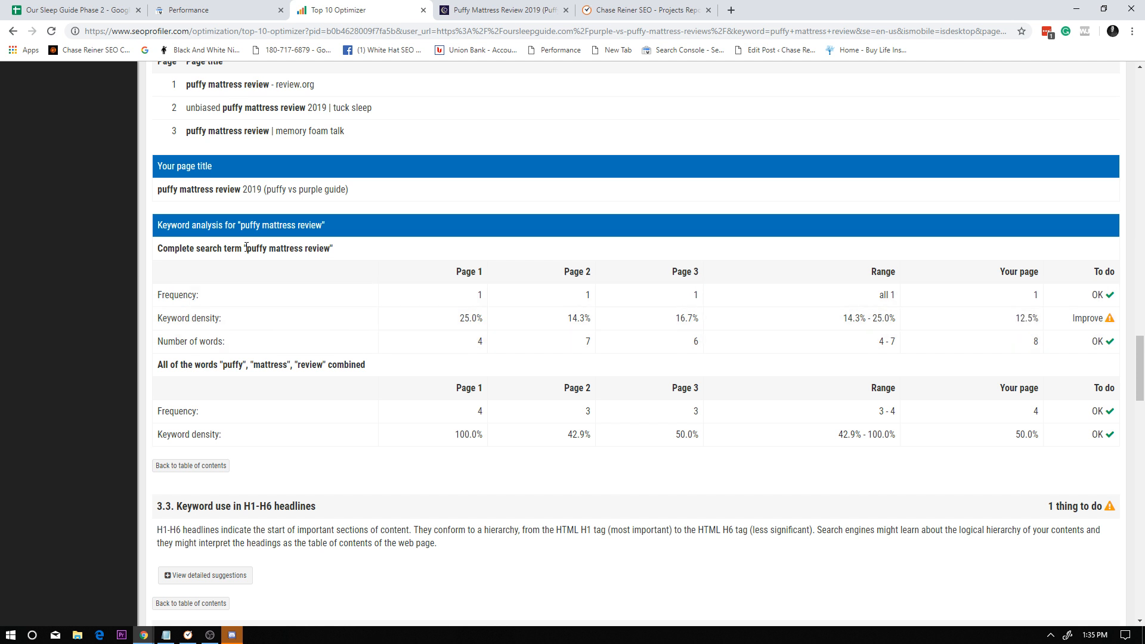
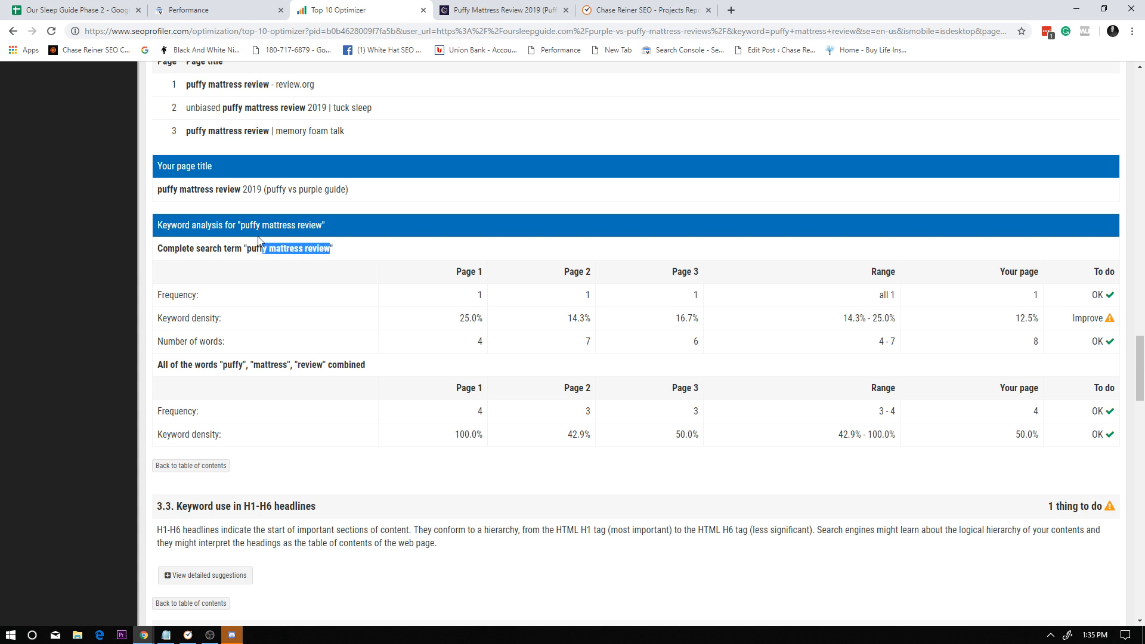
# Search Google for "puffy mattress review" in a new tab, using the search term from the Top 10 Optimizer report.
pyautogui.moveTo(259, 241); pyautogui.dragTo(253, 246)
pyautogui.click(732, 9)
pyautogui.write('puffy mattress review')
pyautogui.press('Return')
# Examine how the organic results for puffy mattress review word their page titles, down to the Our Sleep Guide listing.
pyautogui.scroll(-1, 630, 322)
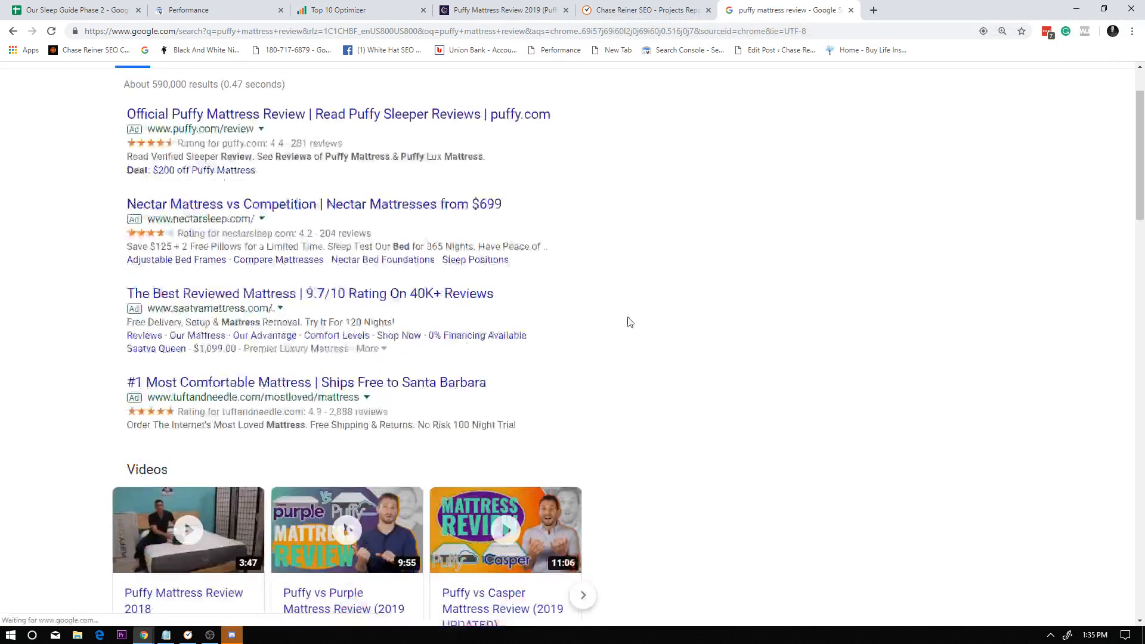
pyautogui.scroll(-9, 630, 322)
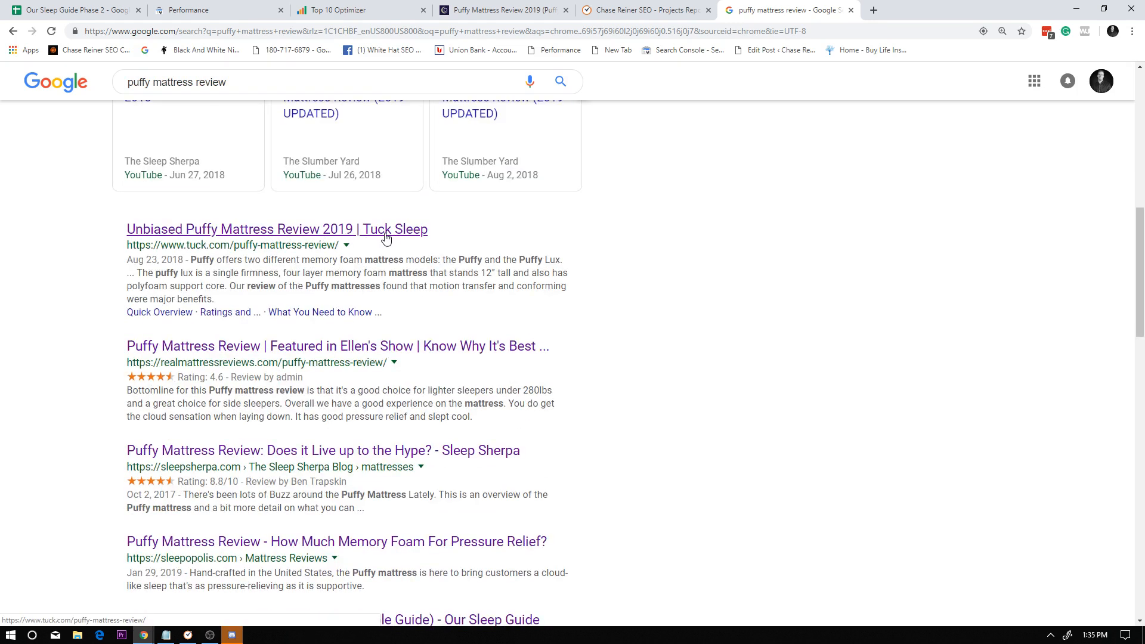
pyautogui.scroll(-2, 386, 238)
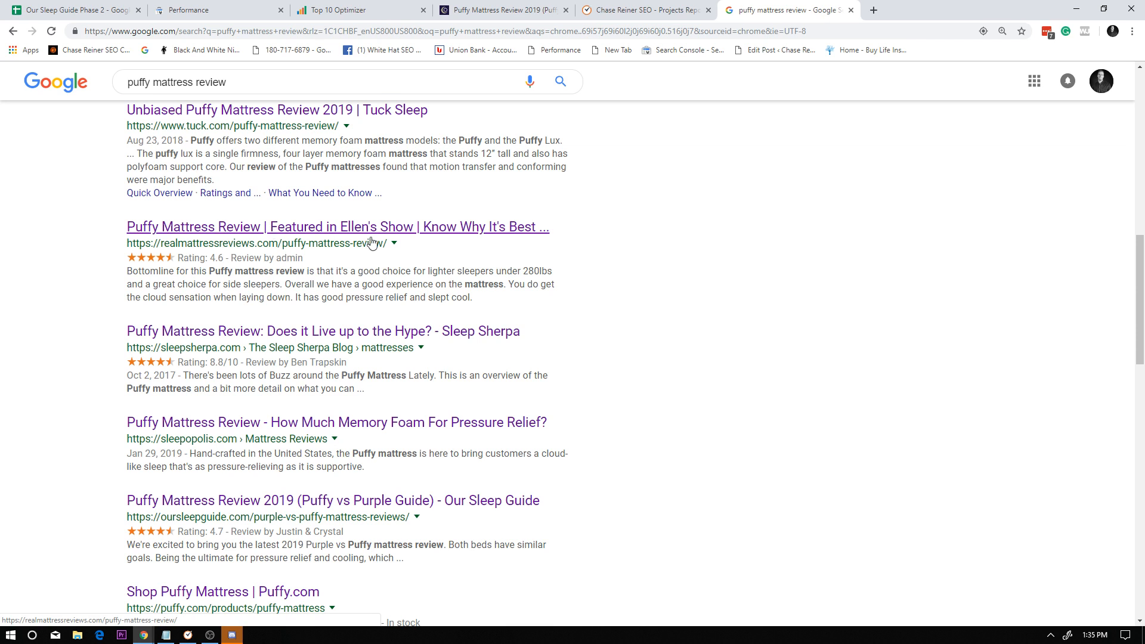
pyautogui.scroll(-2, 268, 233)
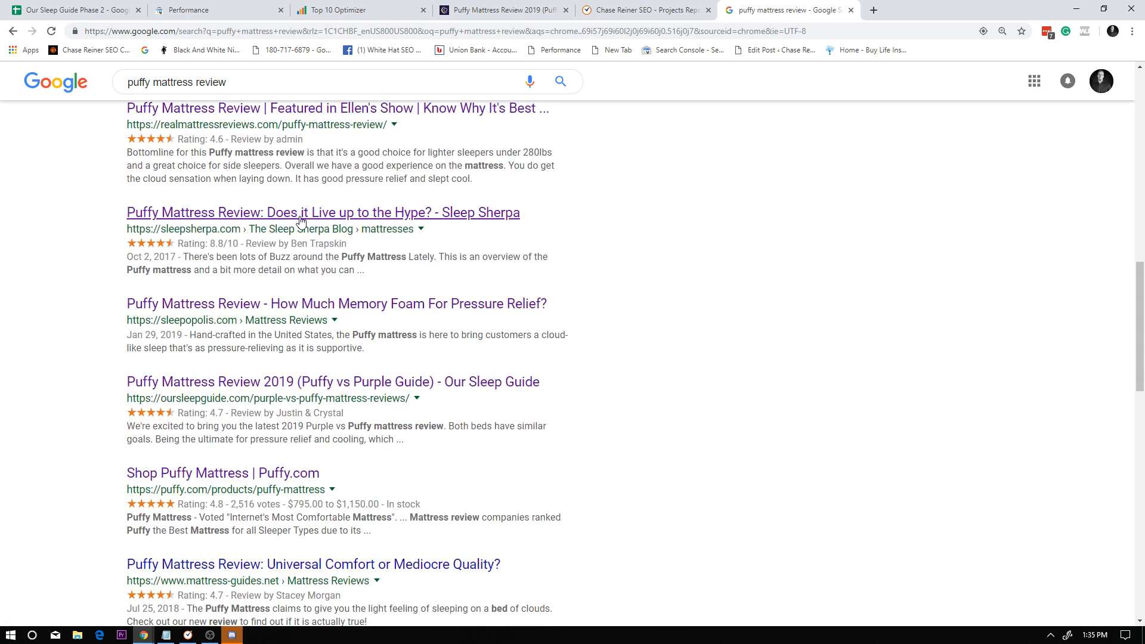
pyautogui.scroll(-2, 301, 220)
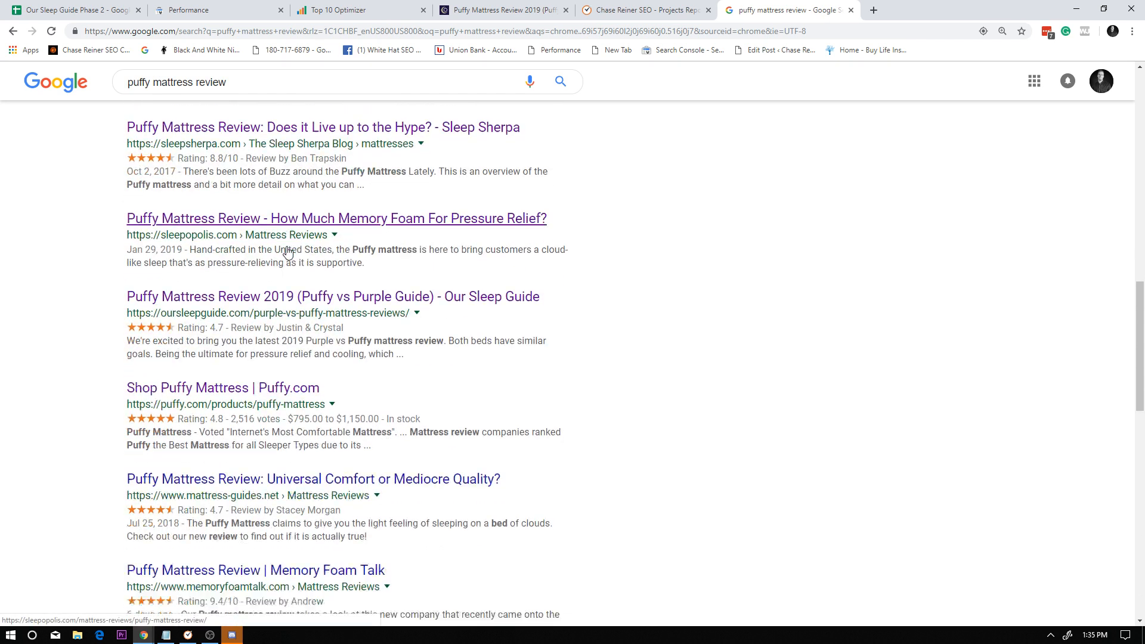
pyautogui.scroll(10, 287, 253)
# Return to the Top 10 Optimizer report and open the detailed suggestions of section 3.3, Keyword use in H1-H6 headlines.
pyautogui.click(611, 10)
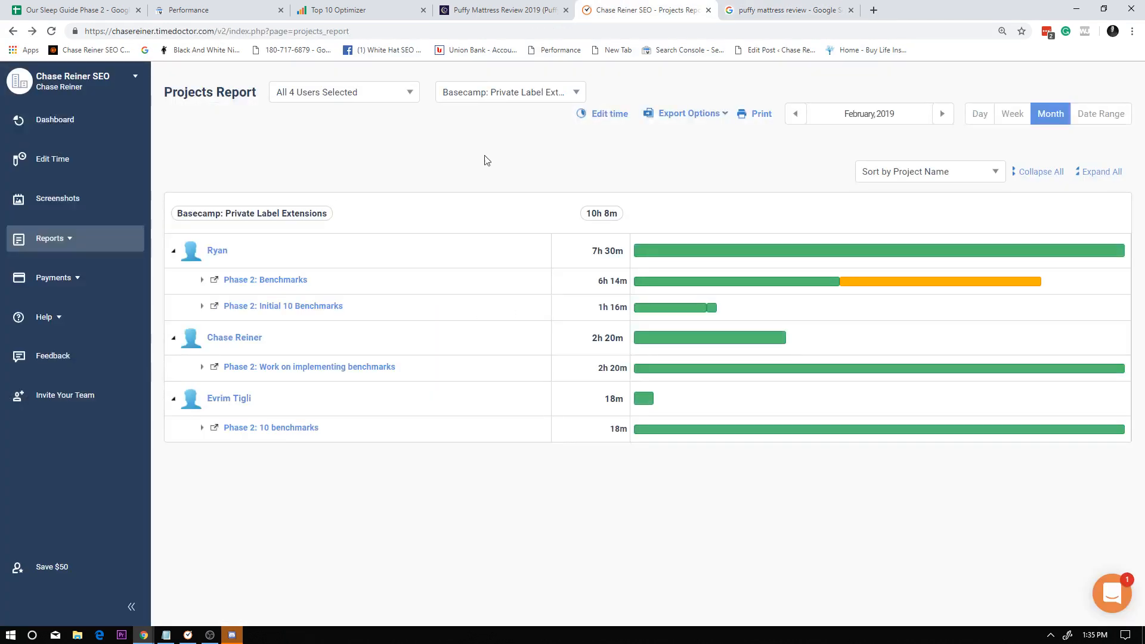
pyautogui.hotkey('ctrl', 'shift', 'Tab')
pyautogui.hotkey('ctrl', 'shift', 'Tab')
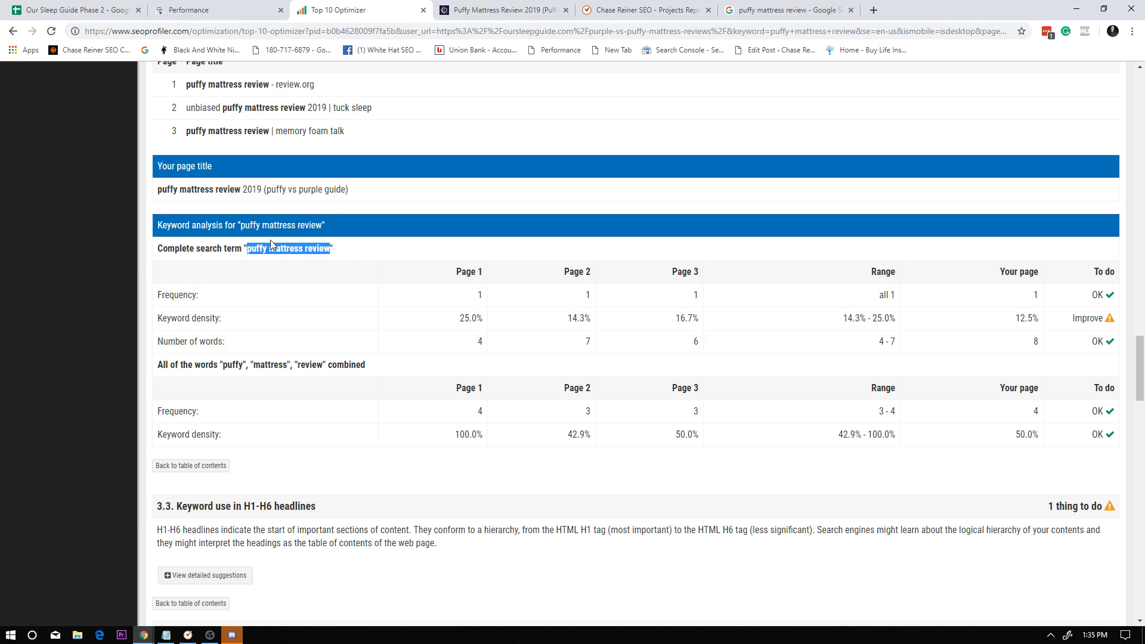
pyautogui.scroll(-1, 387, 301)
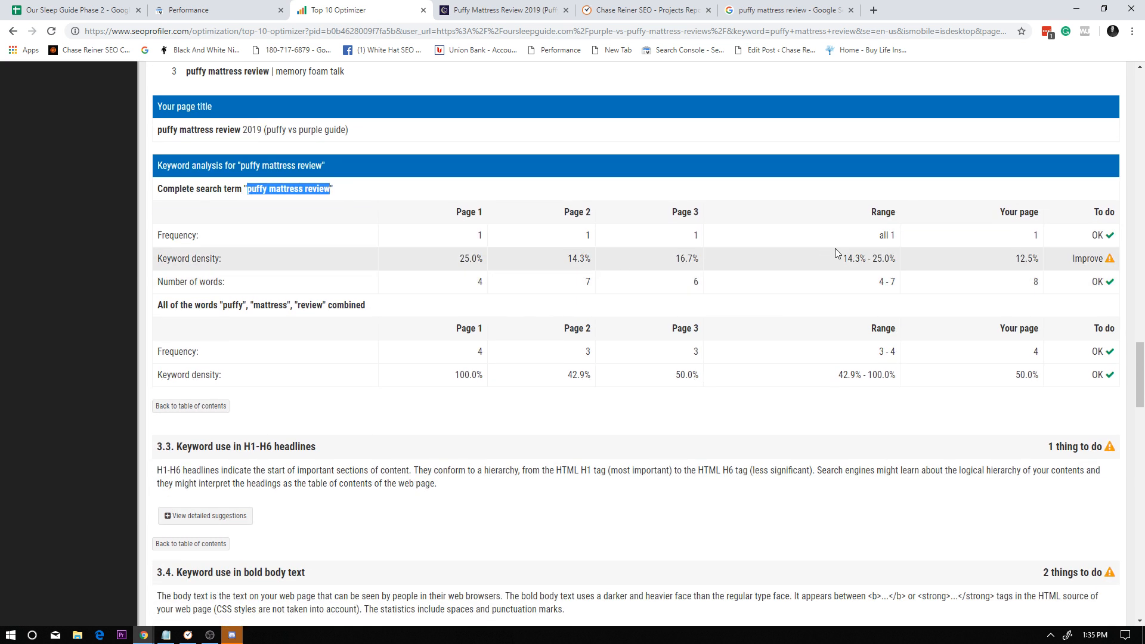
pyautogui.scroll(-5, 511, 276)
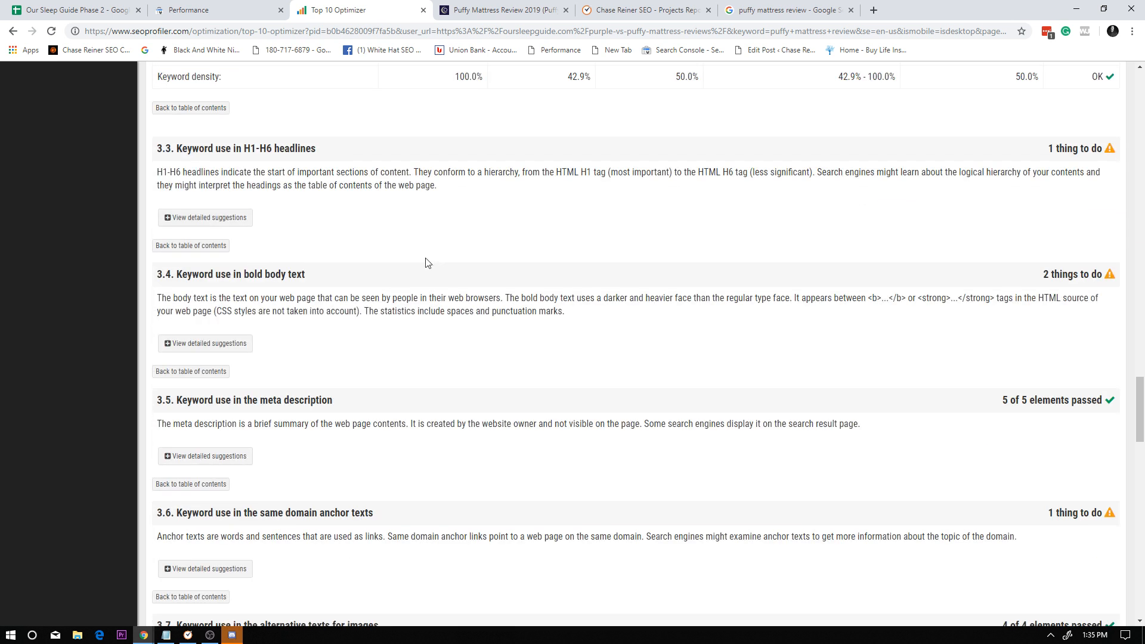
pyautogui.click(198, 219)
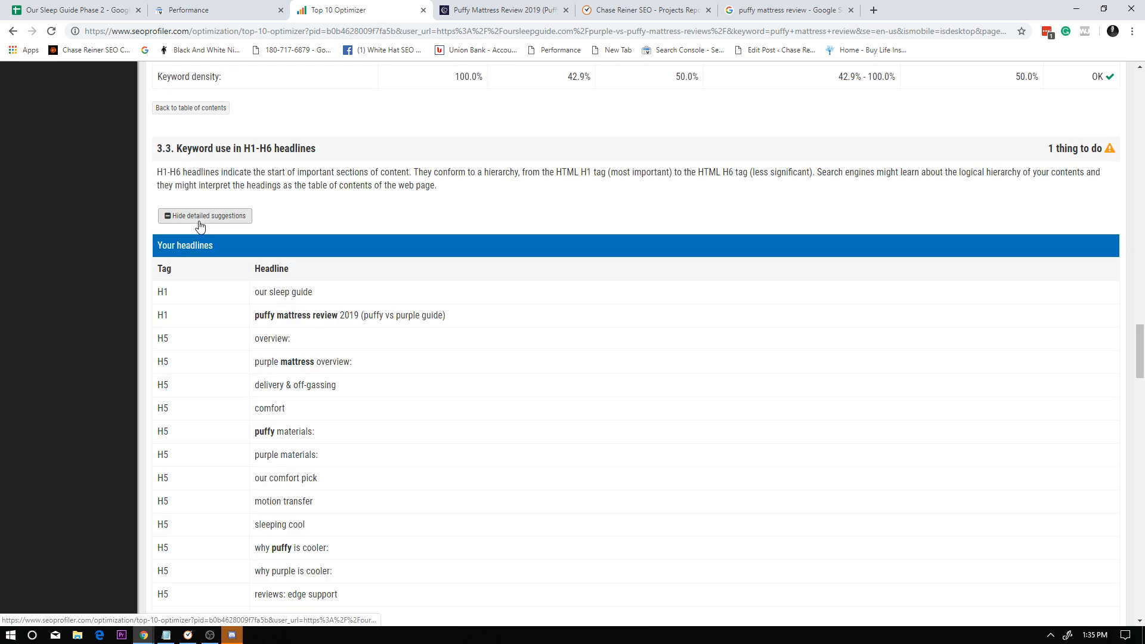
# Compare the headlines' keyword density for the combined words puffy, mattress and review with the competitors' range.
pyautogui.scroll(-10, 413, 369)
pyautogui.scroll(-4, 567, 406)
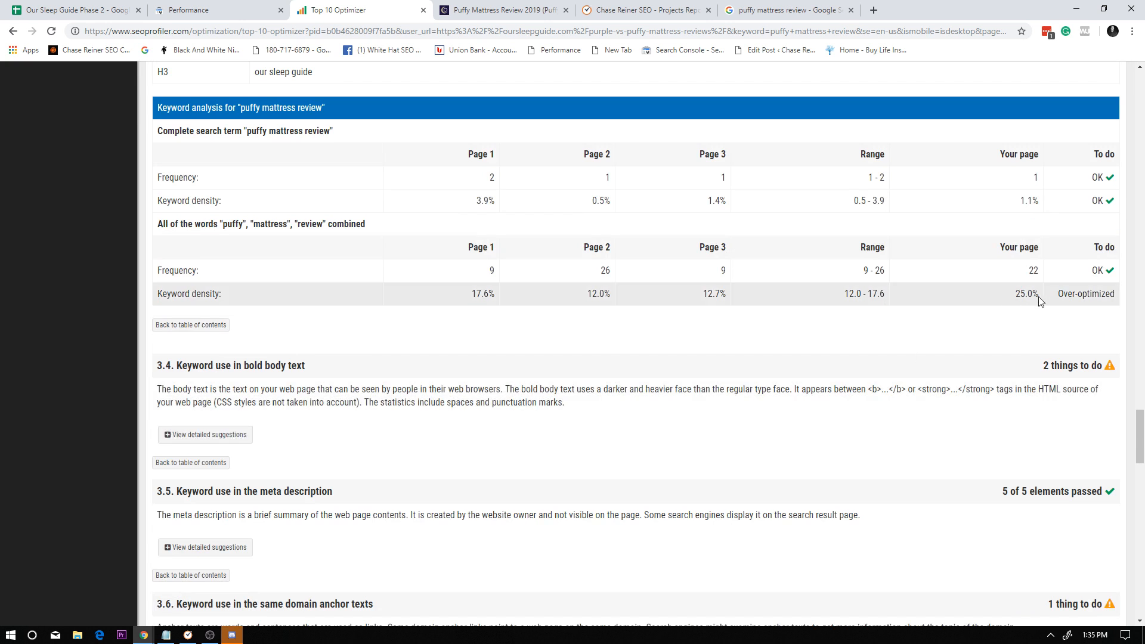
pyautogui.moveTo(579, 307); pyautogui.dragTo(544, 299)
pyautogui.click(545, 298)
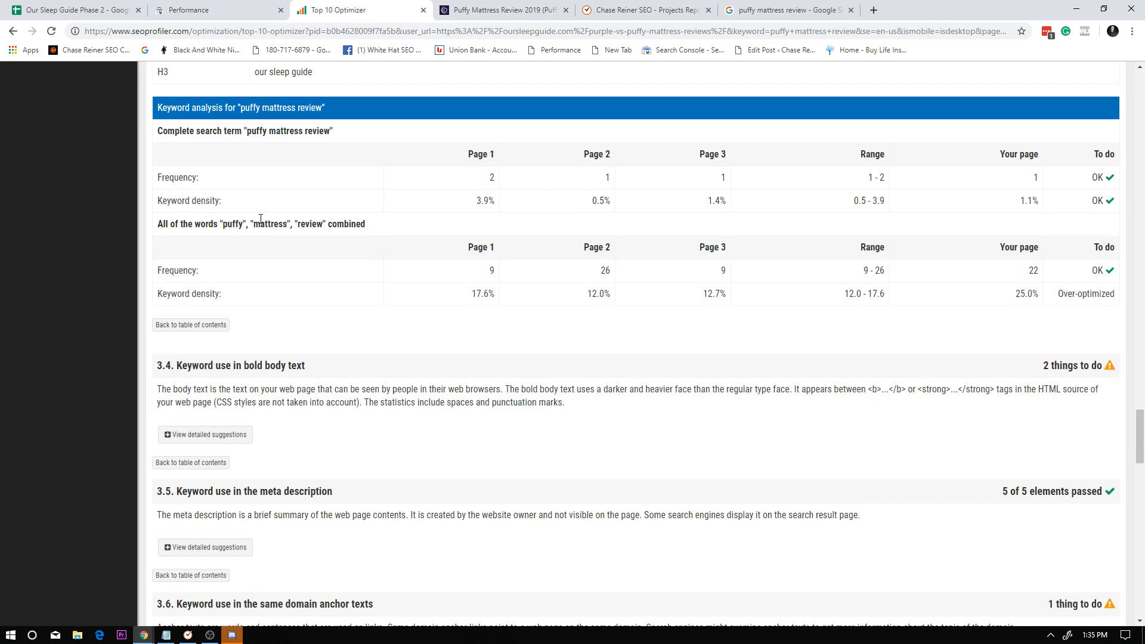
pyautogui.click(1034, 321)
# Skim the report's remaining page, URL, site optimization and search engine compatibility sections for open to-do items.
pyautogui.scroll(-9, 986, 280)
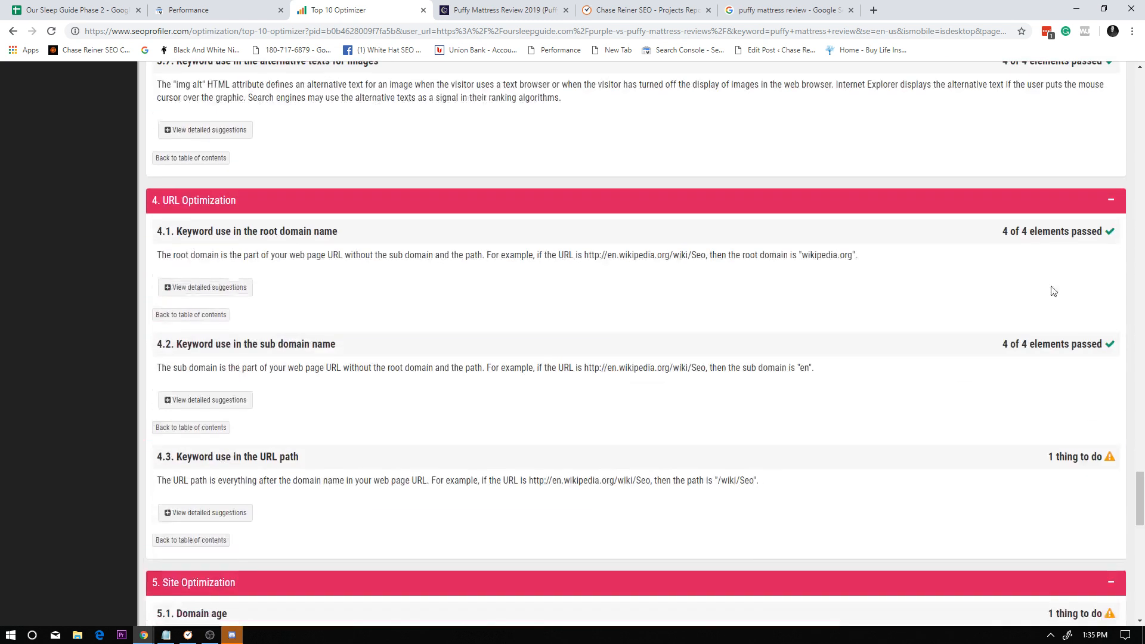
pyautogui.scroll(-20, 726, 322)
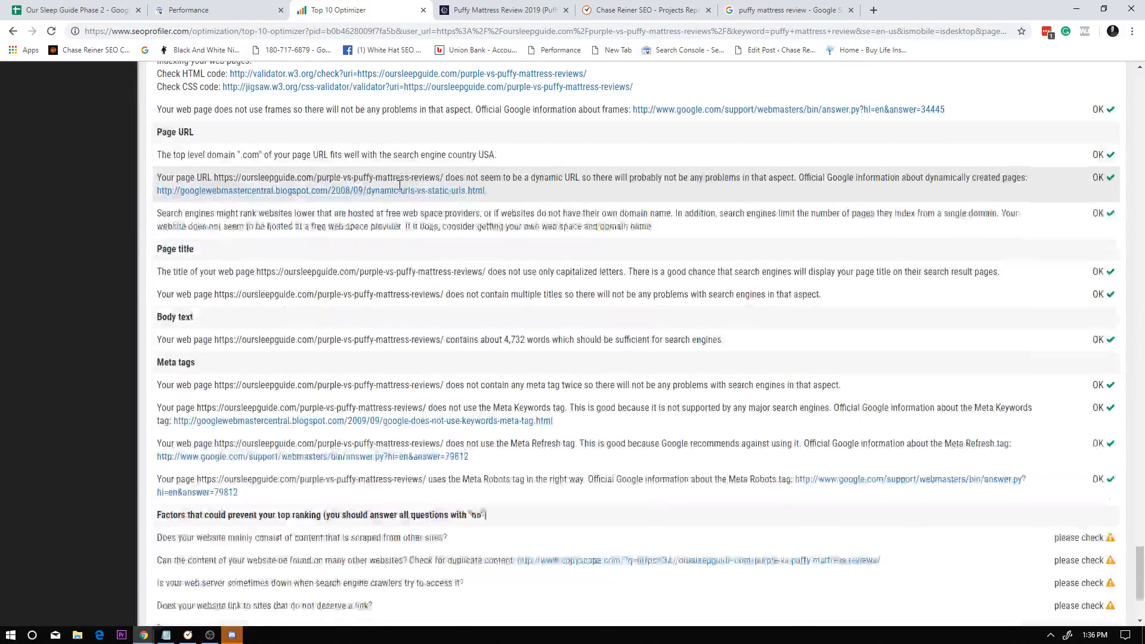
pyautogui.scroll(12, 495, 225)
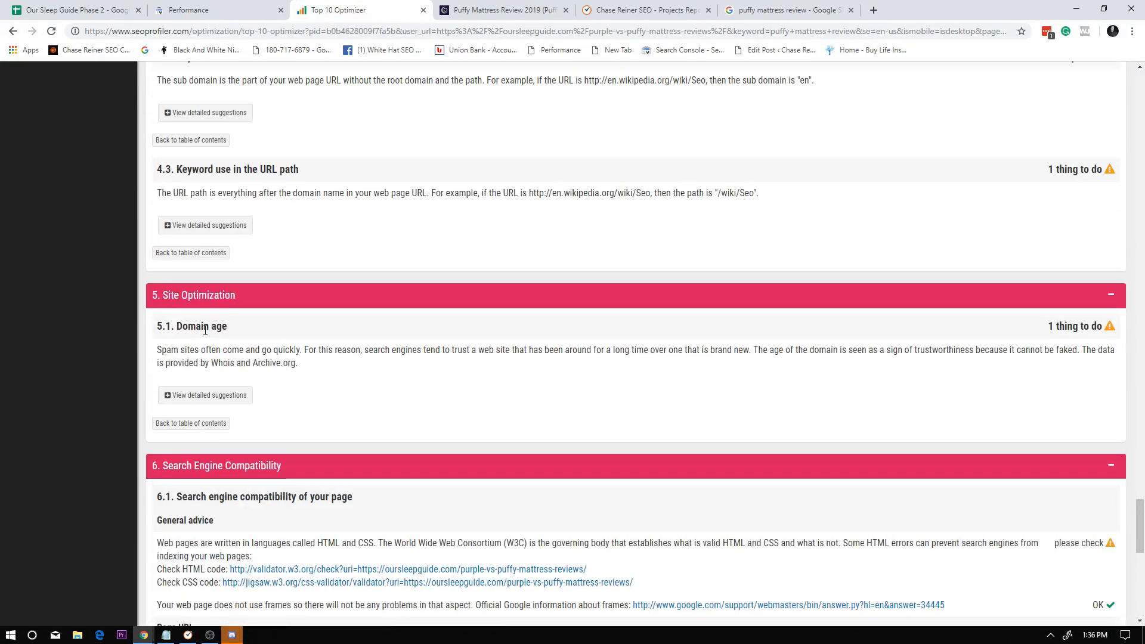
pyautogui.scroll(10, 226, 349)
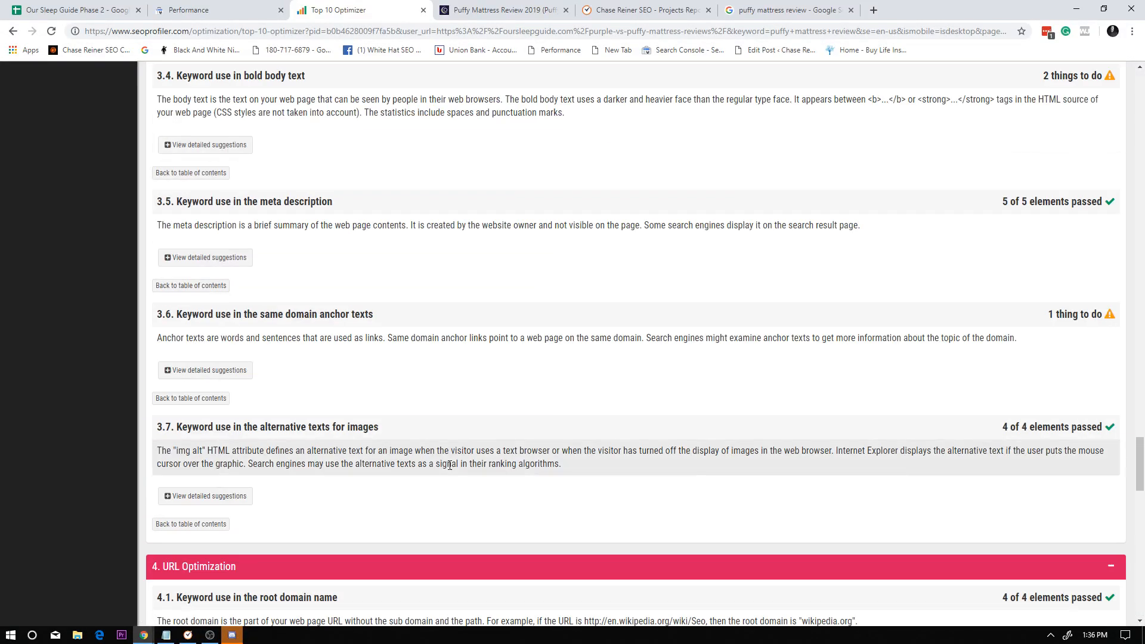
pyautogui.scroll(5, 209, 429)
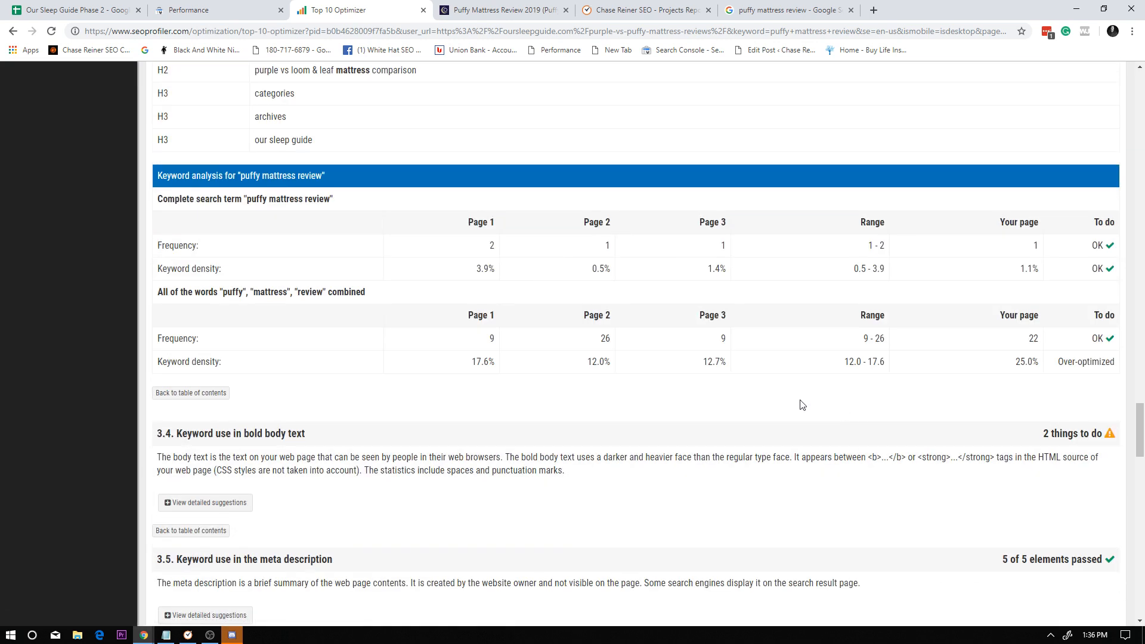
pyautogui.scroll(20, 491, 362)
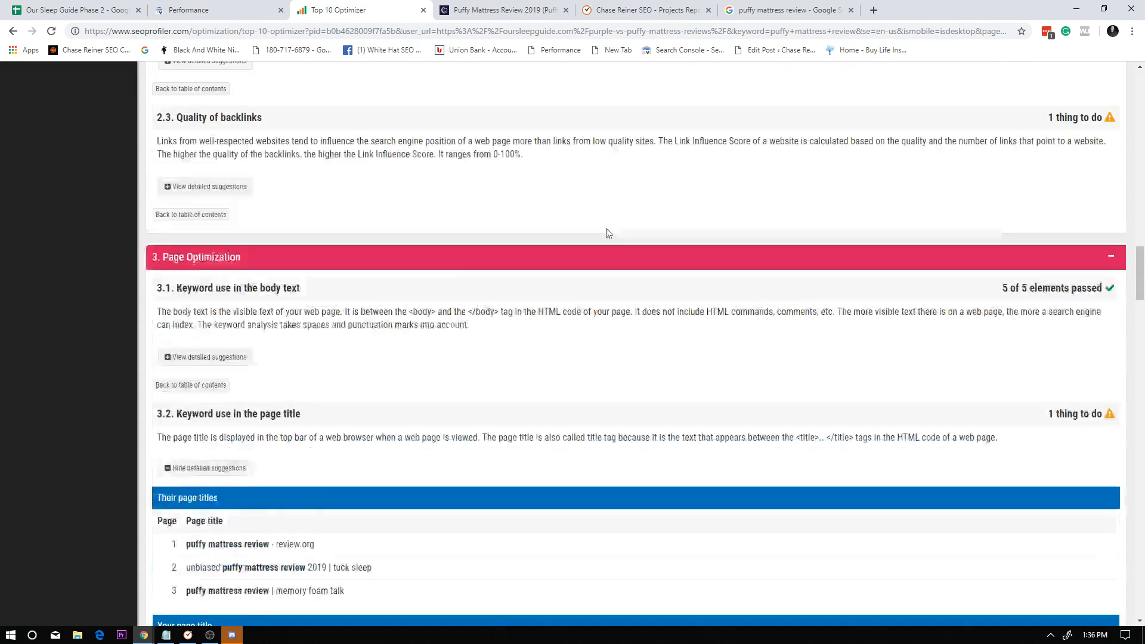
# Switch to the Our Sleep Guide Phase 2 spreadsheet and copy the page address in the first puffy mattress review row.
pyautogui.click(504, 10)
pyautogui.click(358, 10)
pyautogui.click(78, 10)
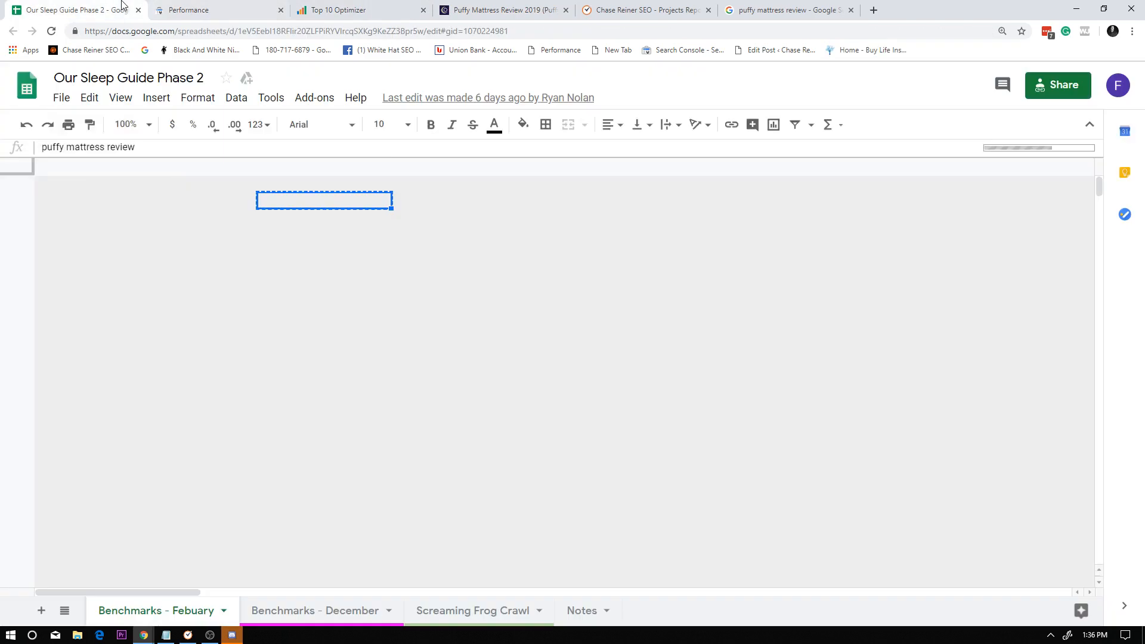
pyautogui.moveTo(329, 212)
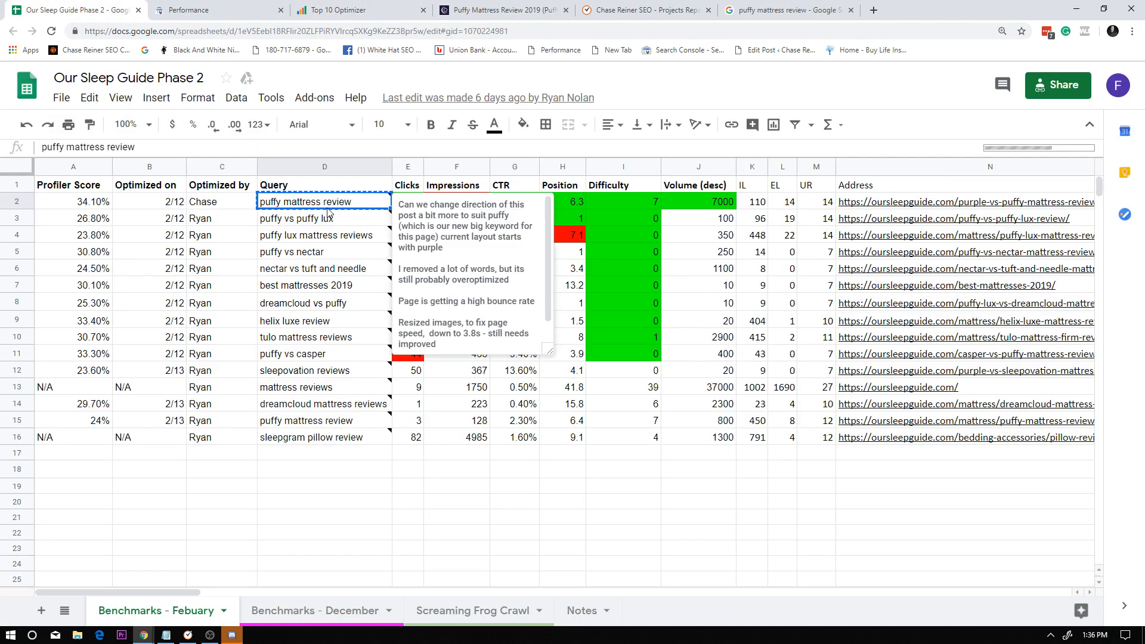
pyautogui.click(907, 201)
pyautogui.hotkey('ctrl', 'c')
# Check the image count's deficit or surplus against the top 10 average in row 2, including its formula.
pyautogui.moveTo(143, 594); pyautogui.dragTo(1070, 551)
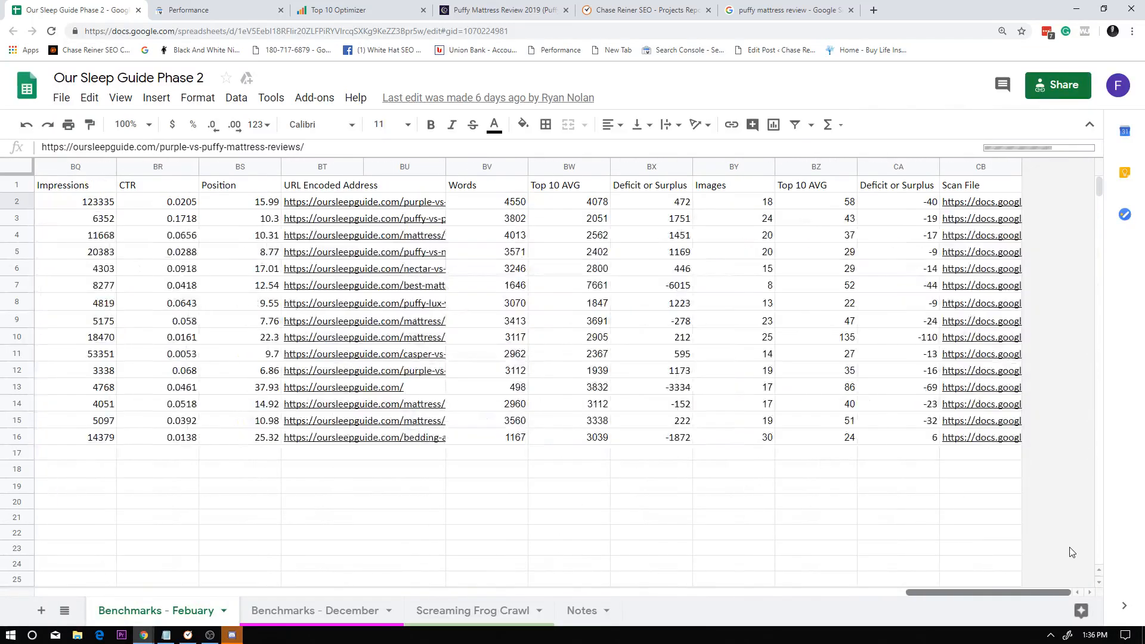
pyautogui.click(909, 201)
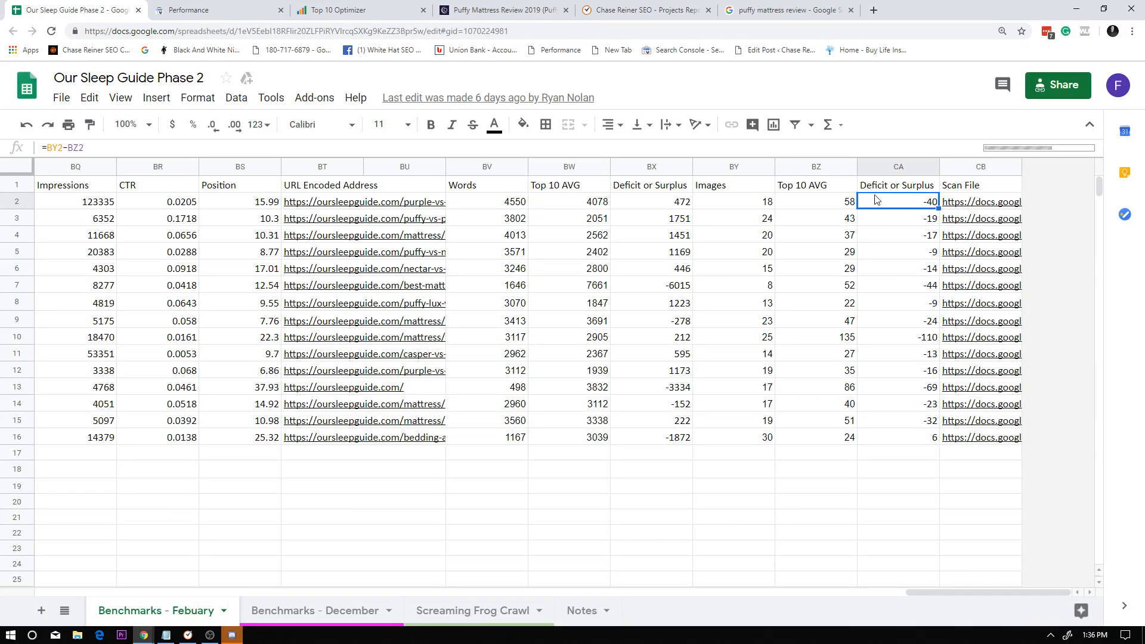
pyautogui.tripleClick(916, 202)
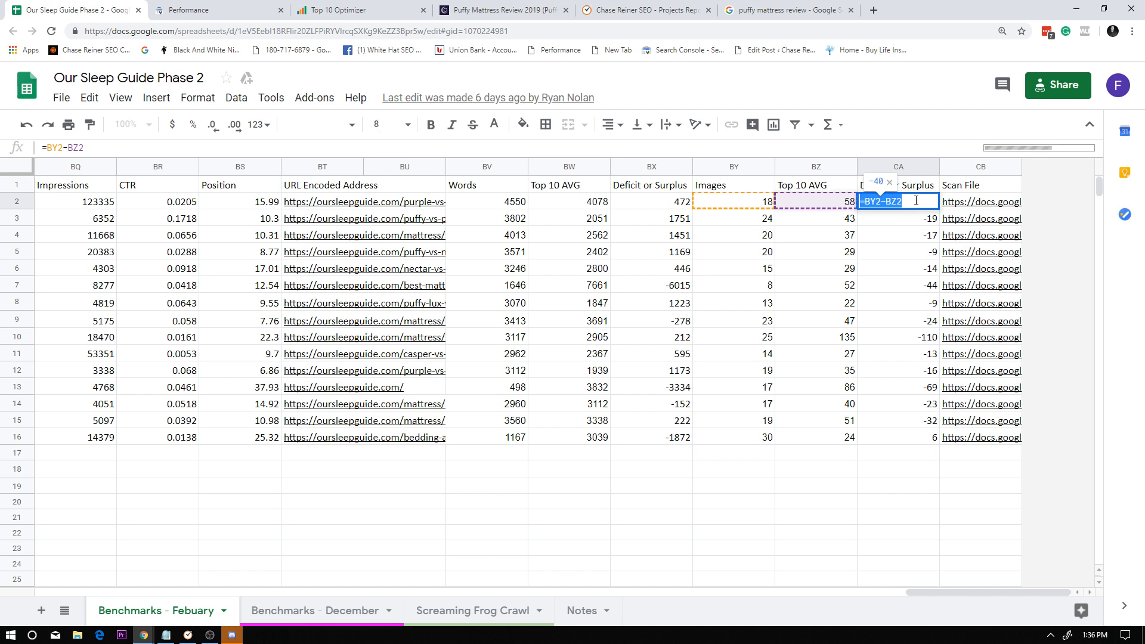
pyautogui.click(907, 250)
pyautogui.tripleClick(927, 204)
pyautogui.press('Escape')
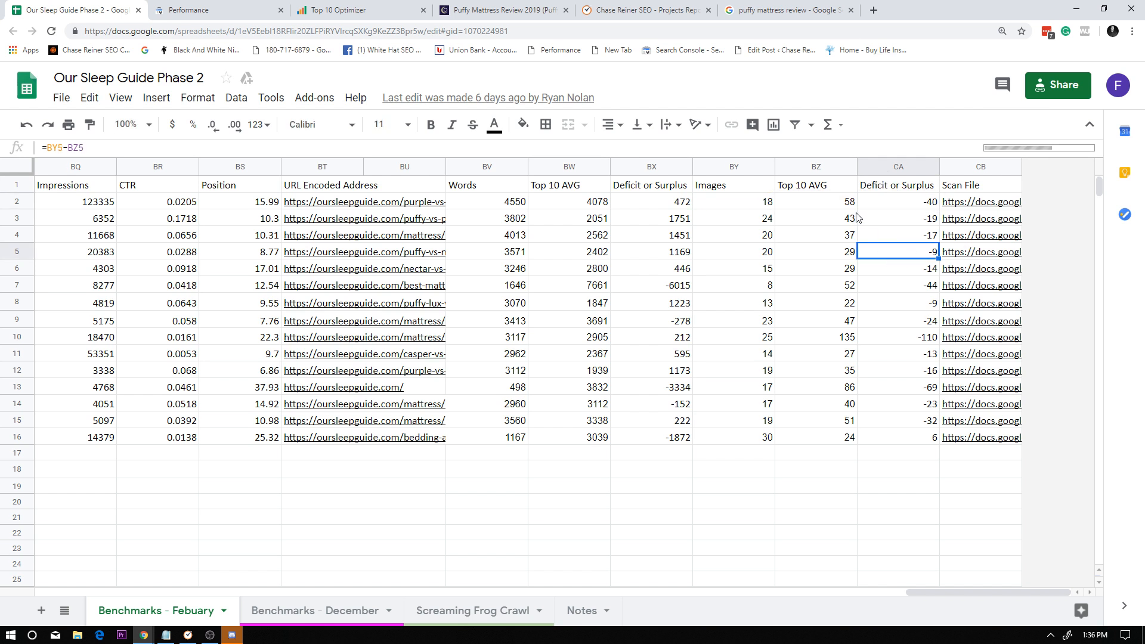
pyautogui.click(848, 205)
pyautogui.click(903, 203)
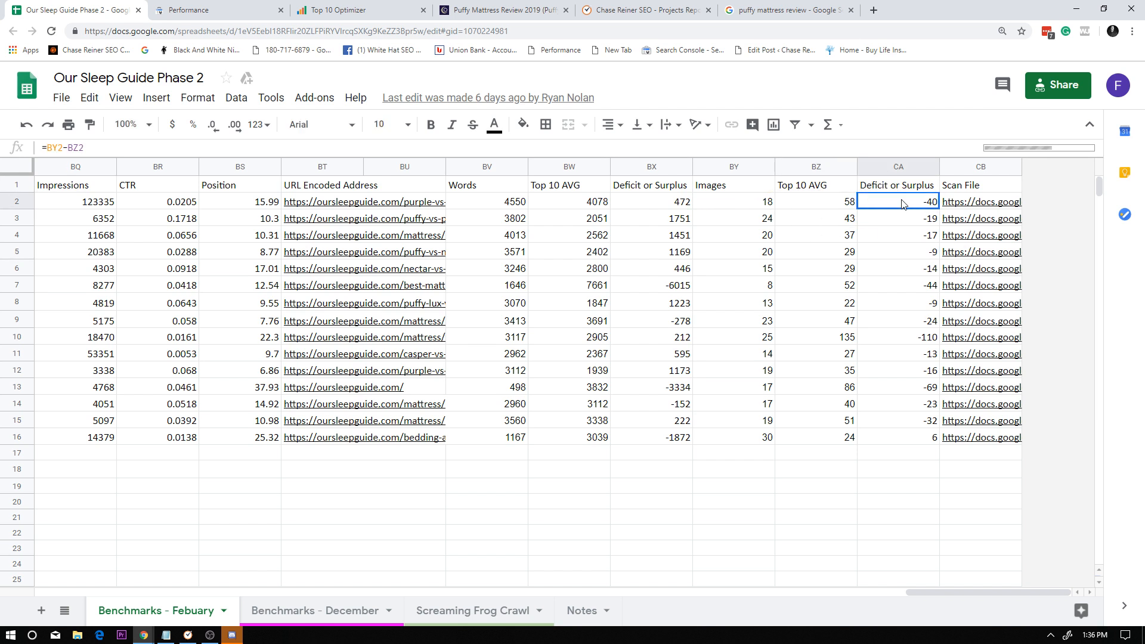
pyautogui.doubleClick(885, 206)
pyautogui.click(897, 235)
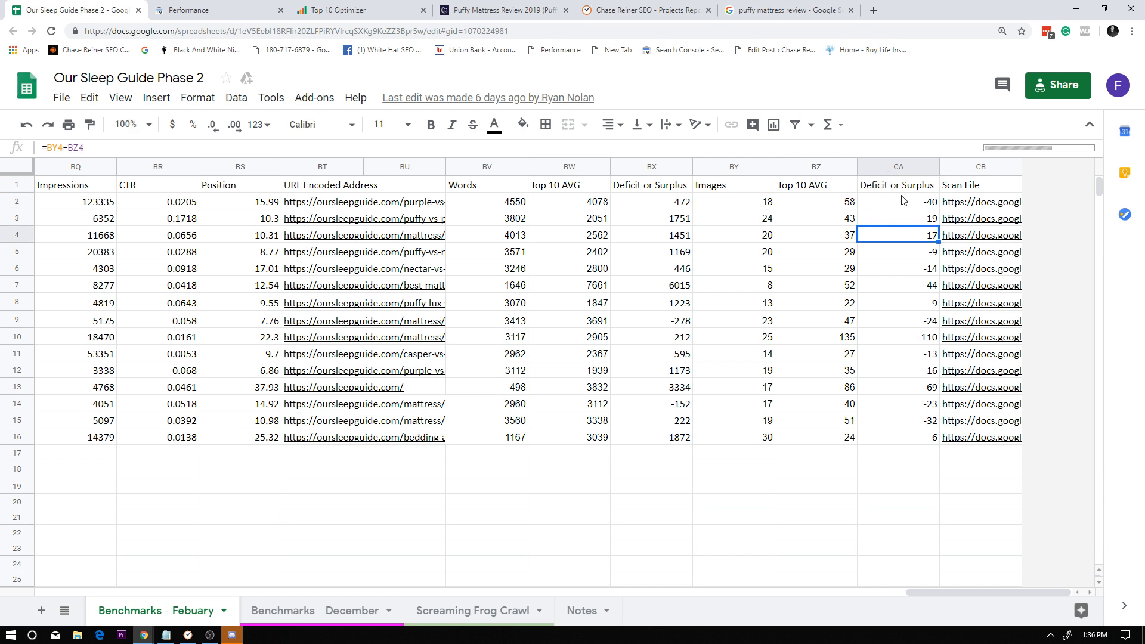
pyautogui.doubleClick(910, 204)
pyautogui.click(819, 220)
# Check the word count's deficit or surplus formulas in rows 2 and 3 against the Words and Top 10 AVG columns.
pyautogui.click(629, 204)
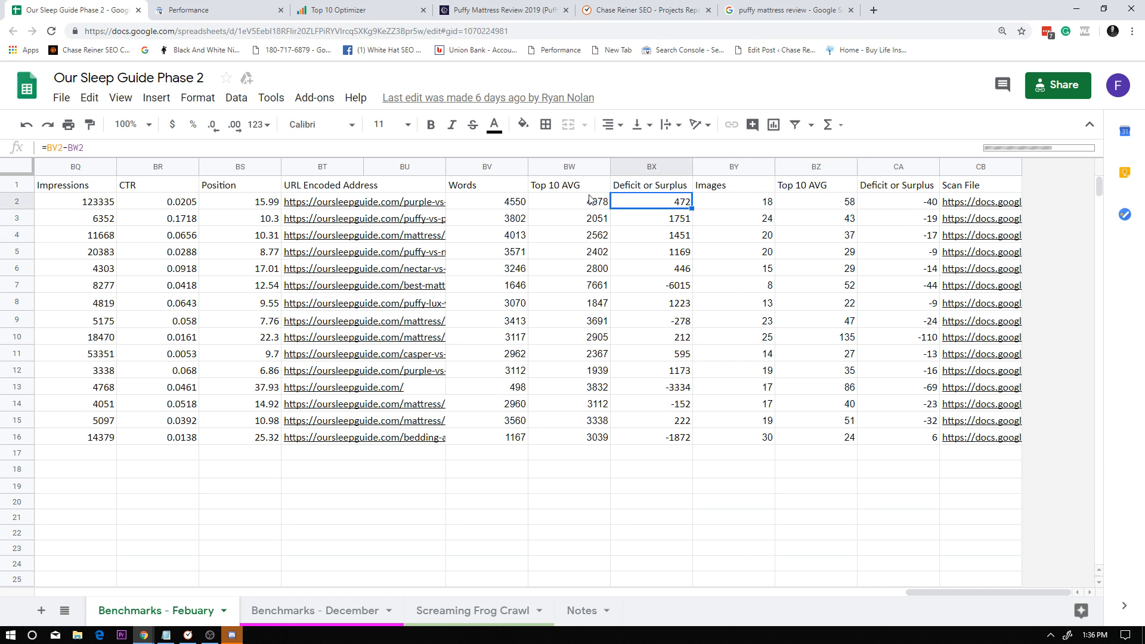
pyautogui.doubleClick(660, 204)
pyautogui.press('Escape')
pyautogui.doubleClick(672, 223)
pyautogui.press('Escape')
pyautogui.click(582, 198)
pyautogui.click(519, 221)
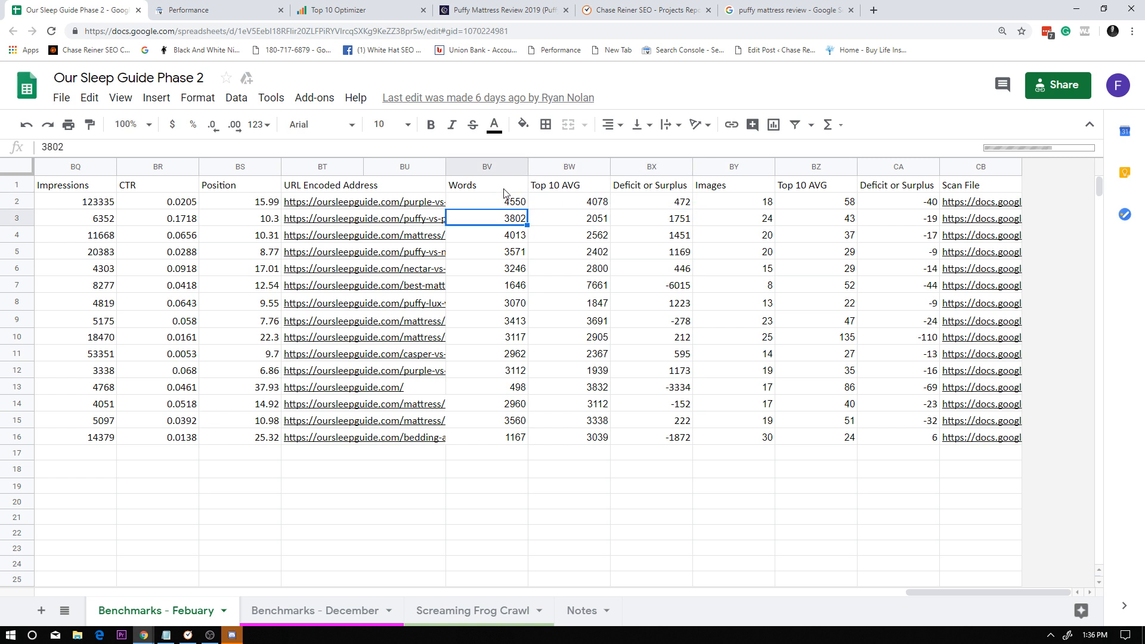
pyautogui.click(505, 189)
# Review row 2's Google Analytics goal figures, average session duration and bounce rate.
pyautogui.moveTo(960, 594); pyautogui.dragTo(806, 594)
pyautogui.click(814, 202)
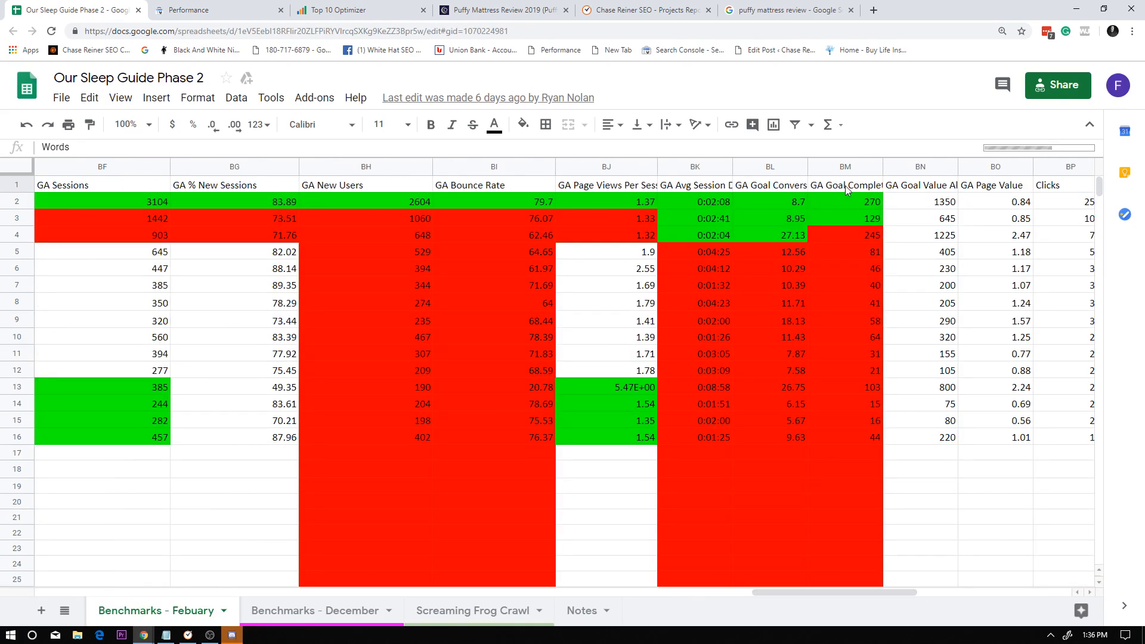
pyautogui.click(772, 203)
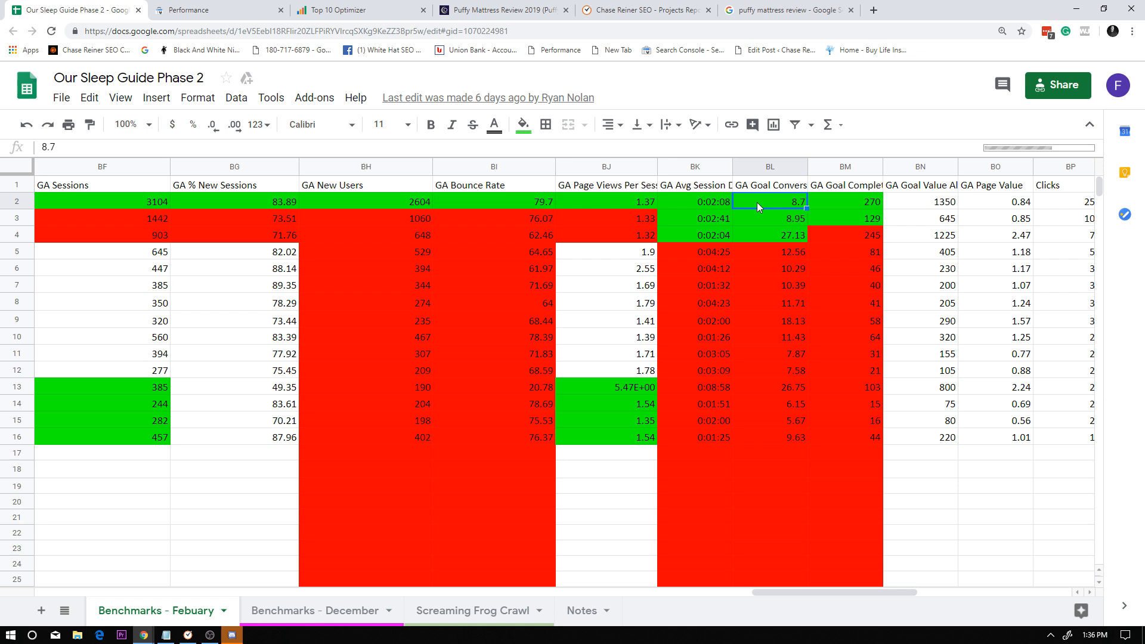
pyautogui.click(709, 201)
pyautogui.click(442, 203)
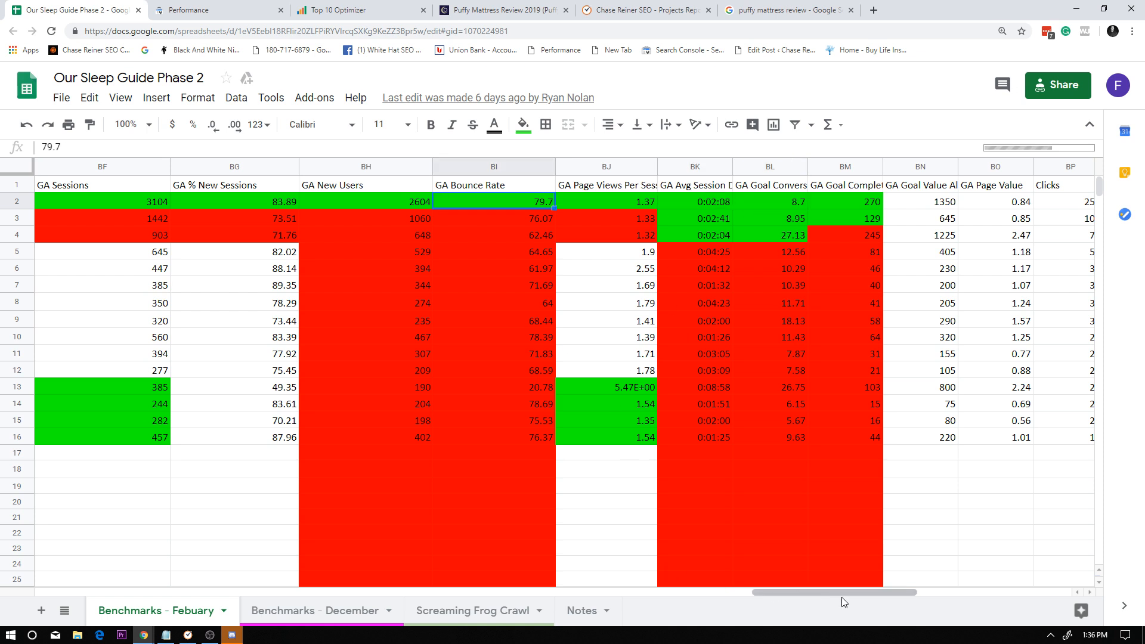
# Compare the GA Bounce Rate values of rows 2, 4 and 13.
pyautogui.moveTo(858, 597); pyautogui.dragTo(822, 591)
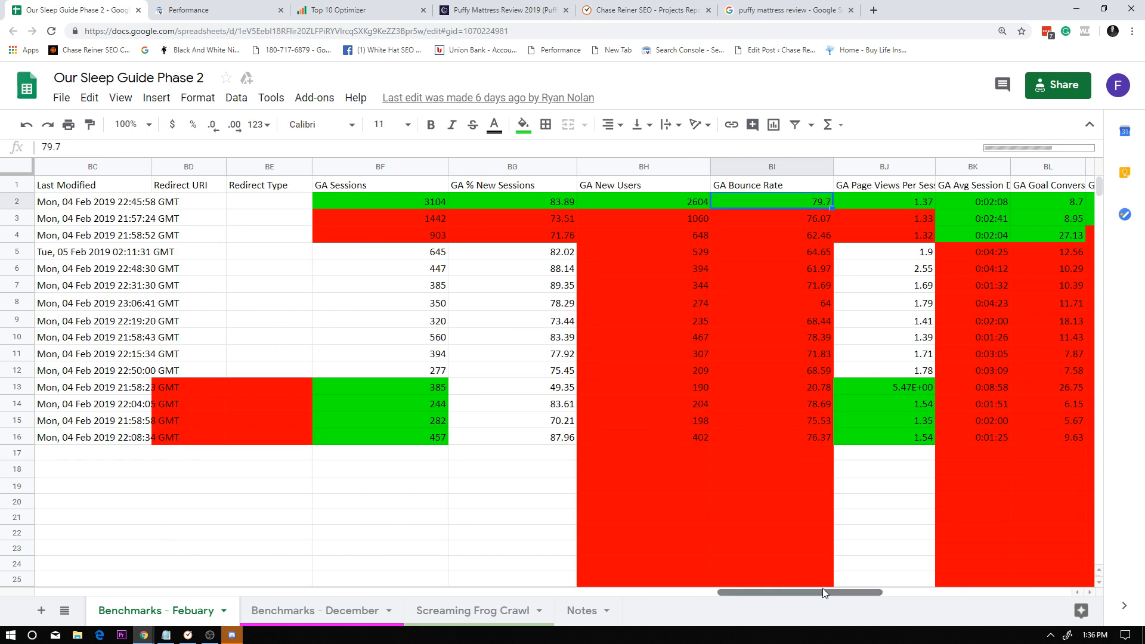
pyautogui.click(766, 240)
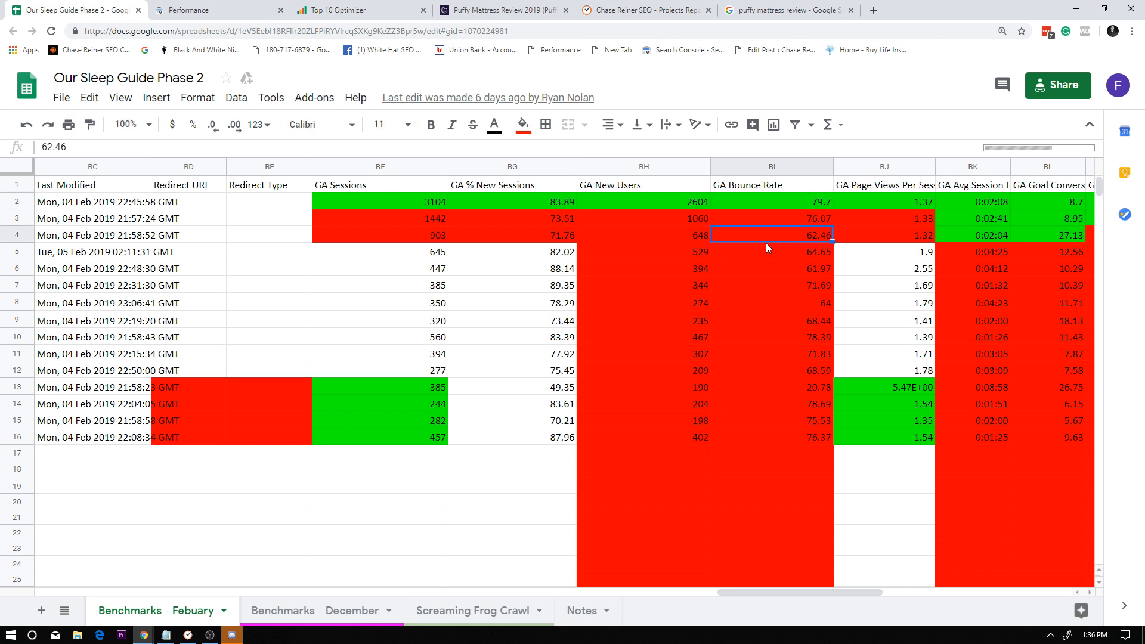
pyautogui.click(747, 202)
pyautogui.click(721, 388)
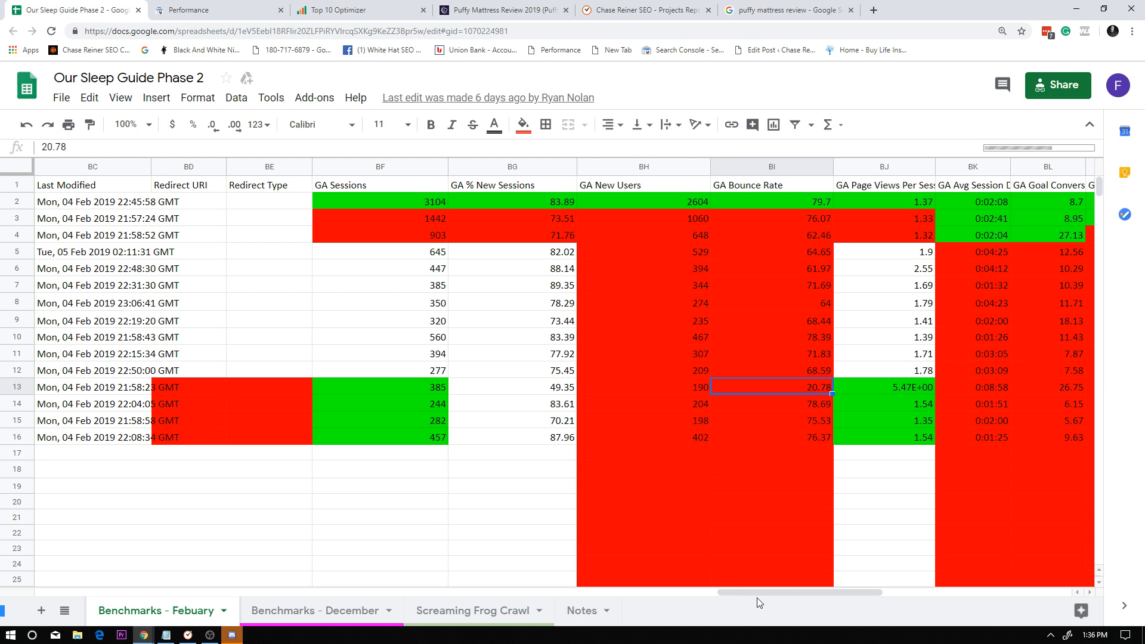
# Check the Response Time value for row 2 in the February benchmarks.
pyautogui.moveTo(758, 598); pyautogui.dragTo(660, 598)
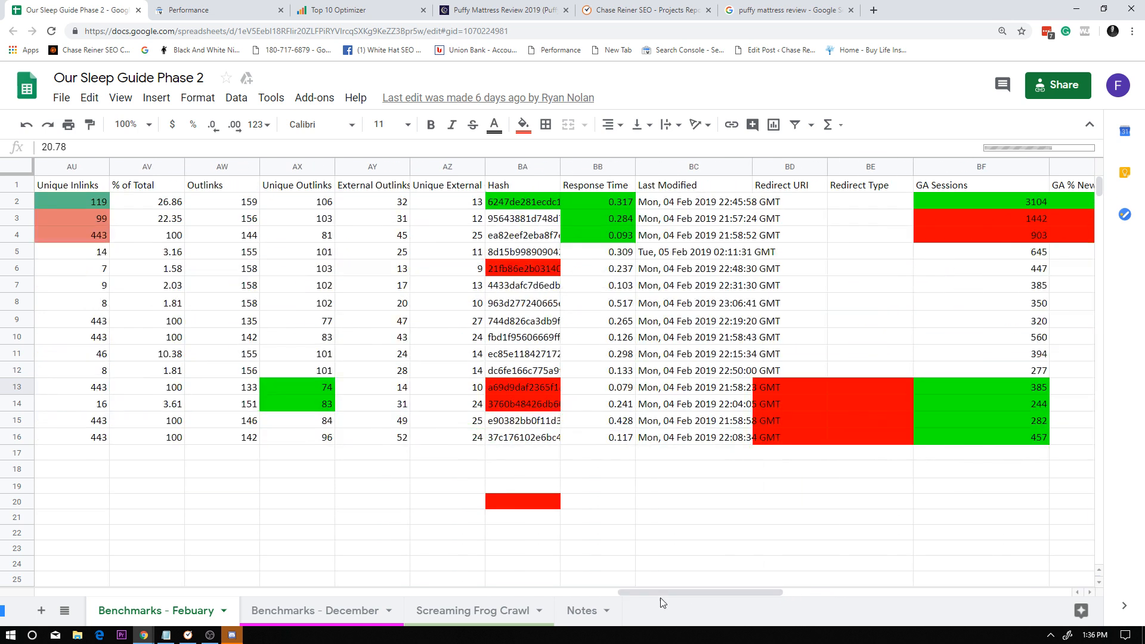
pyautogui.click(611, 201)
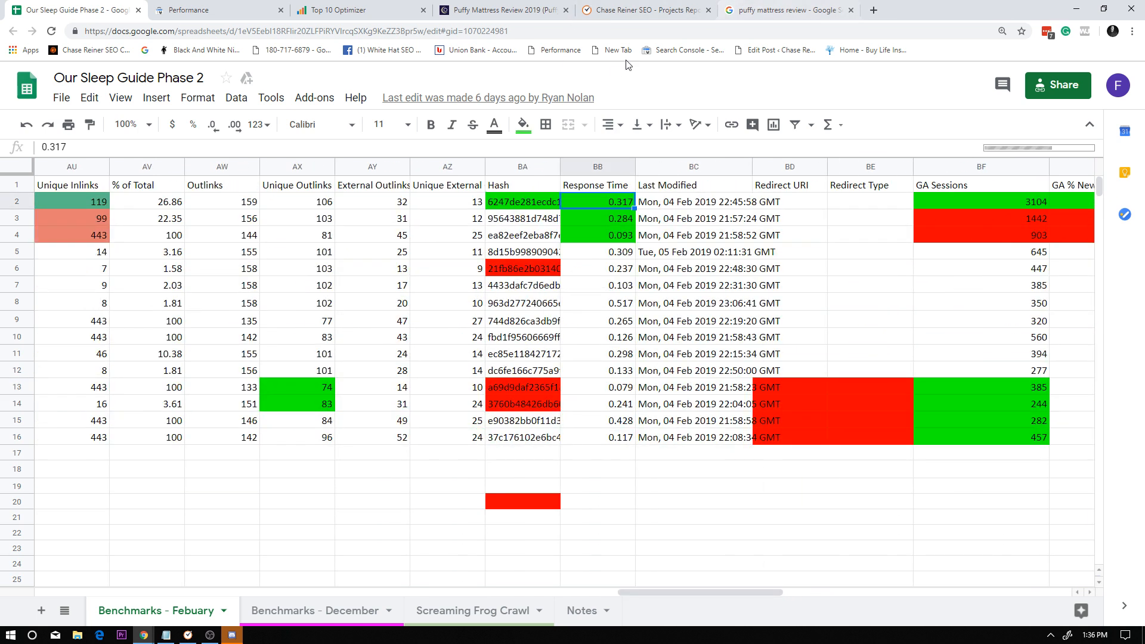
pyautogui.click(504, 10)
pyautogui.click(395, 31)
pyautogui.hotkey('ctrl', 'c')
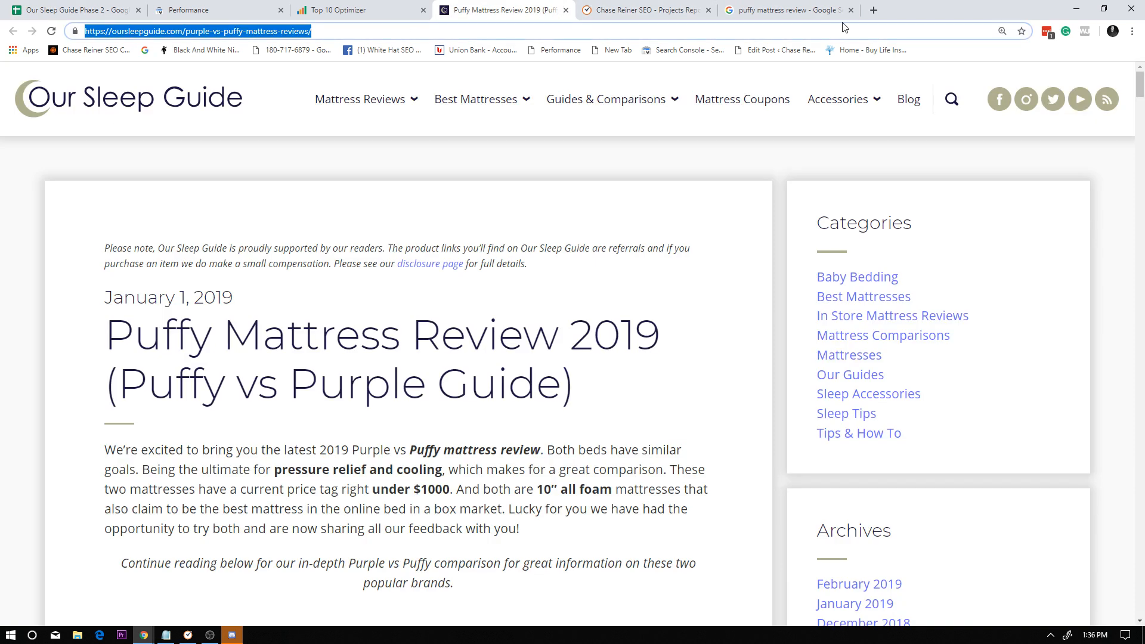
pyautogui.click(874, 12)
pyautogui.write('gt')
pyautogui.press('Return')
pyautogui.hotkey('ctrl', 'v')
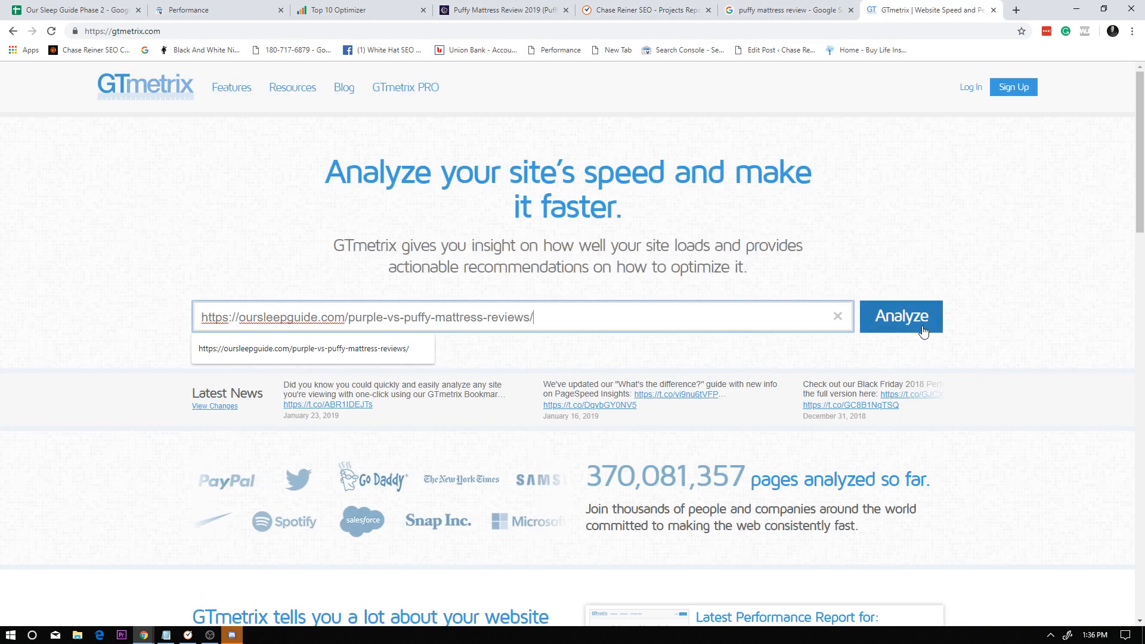
pyautogui.click(924, 331)
# Close the puffy mattress review Google results and place the GTmetrix tab directly after the Puffy review page's tab.
pyautogui.click(851, 10)
pyautogui.click(638, 10)
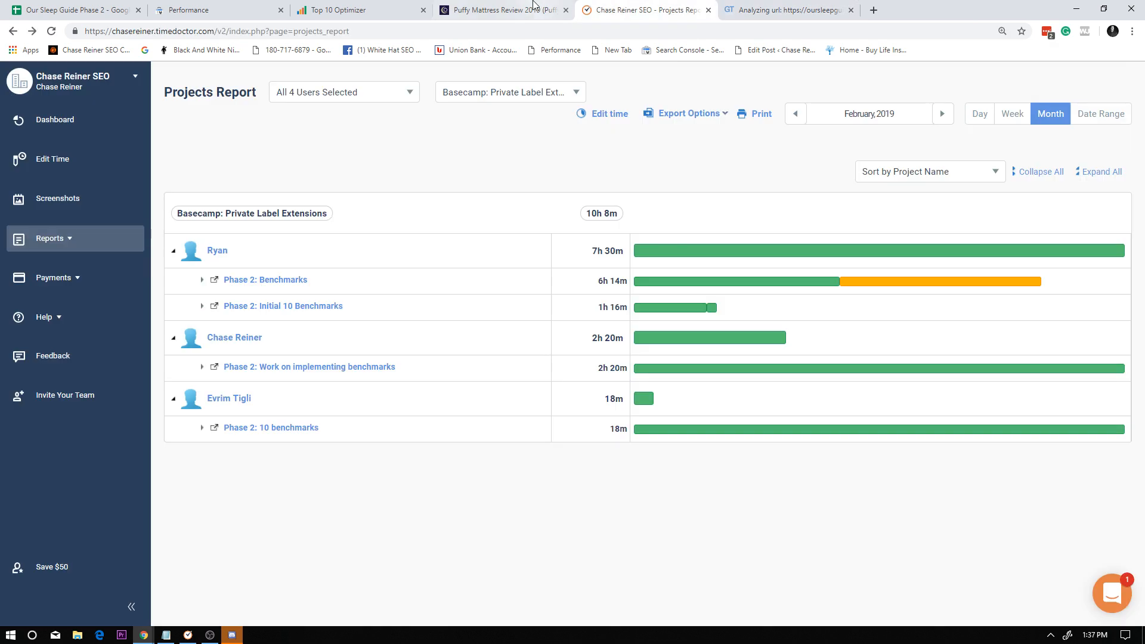
pyautogui.click(534, 6)
pyautogui.click(780, 6)
pyautogui.click(525, 6)
pyautogui.moveTo(778, 6); pyautogui.dragTo(667, 6)
pyautogui.click(479, 6)
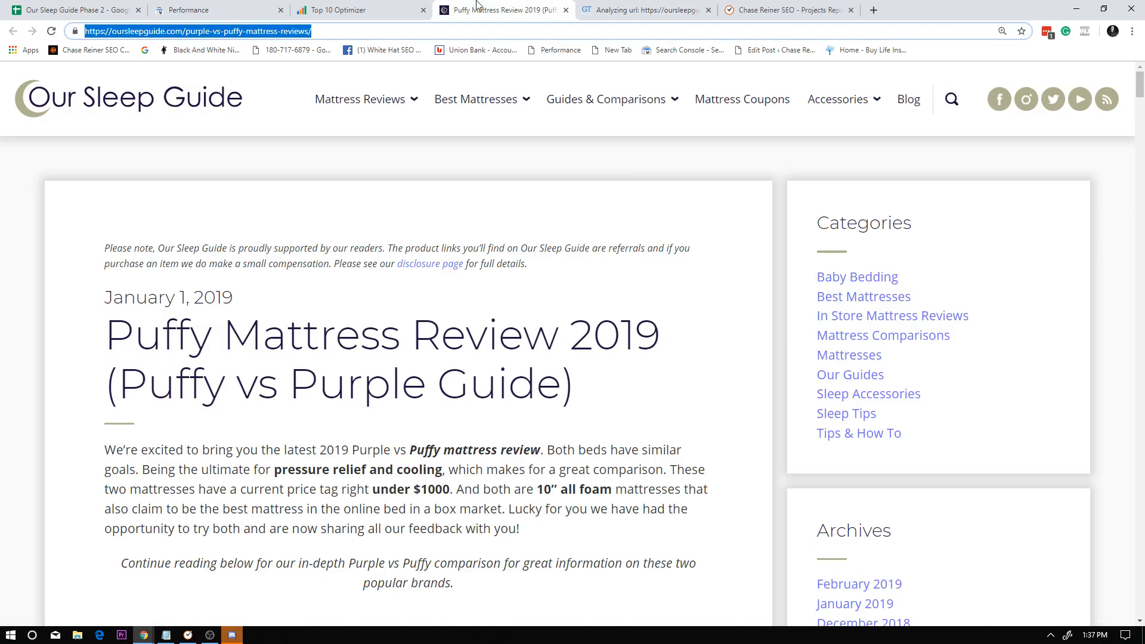
# Inspect the alt text of the first image under Puffy Materials on the review page, and close the inspector.
pyautogui.scroll(-12, 502, 241)
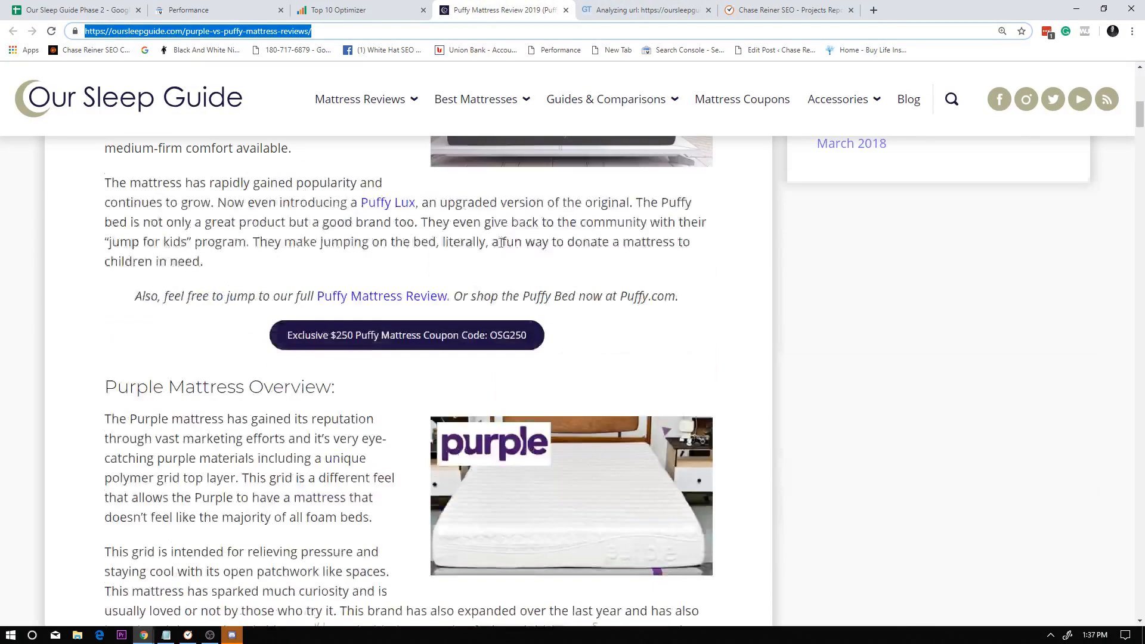
pyautogui.scroll(-20, 501, 242)
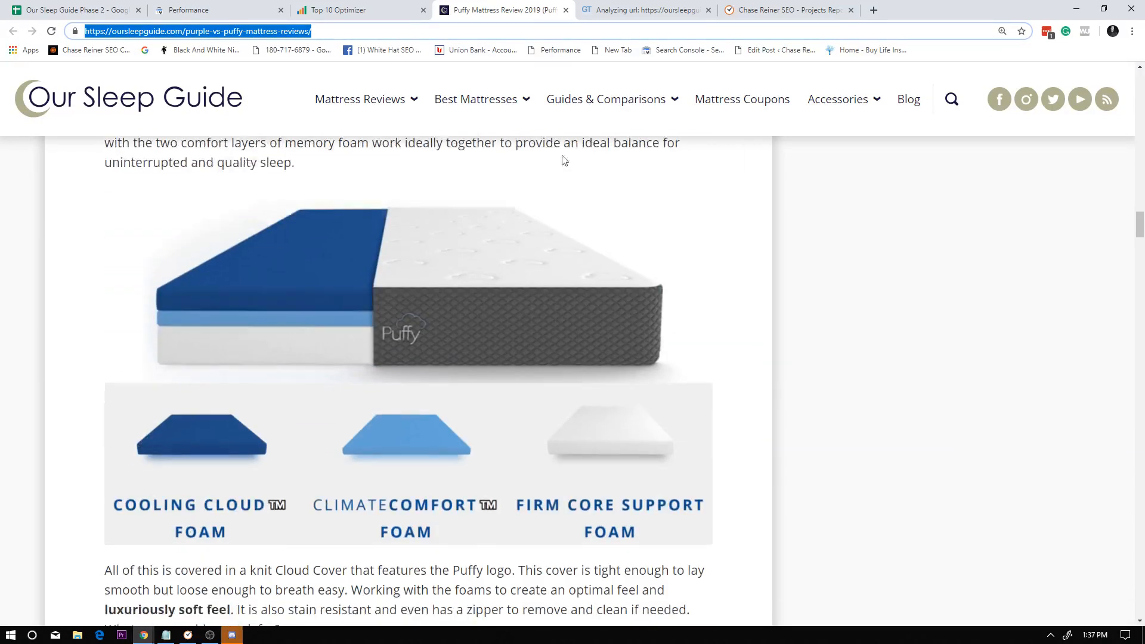
pyautogui.scroll(-5, 563, 160)
pyautogui.click(644, 9)
pyautogui.click(504, 5)
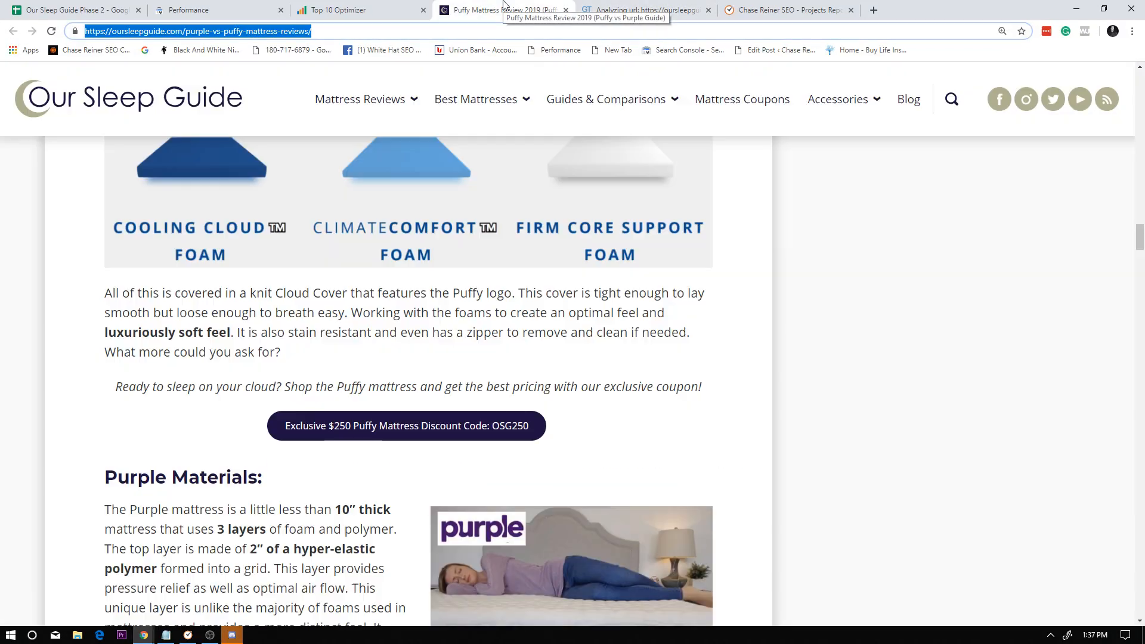
pyautogui.scroll(10, 566, 388)
pyautogui.rightClick(564, 485)
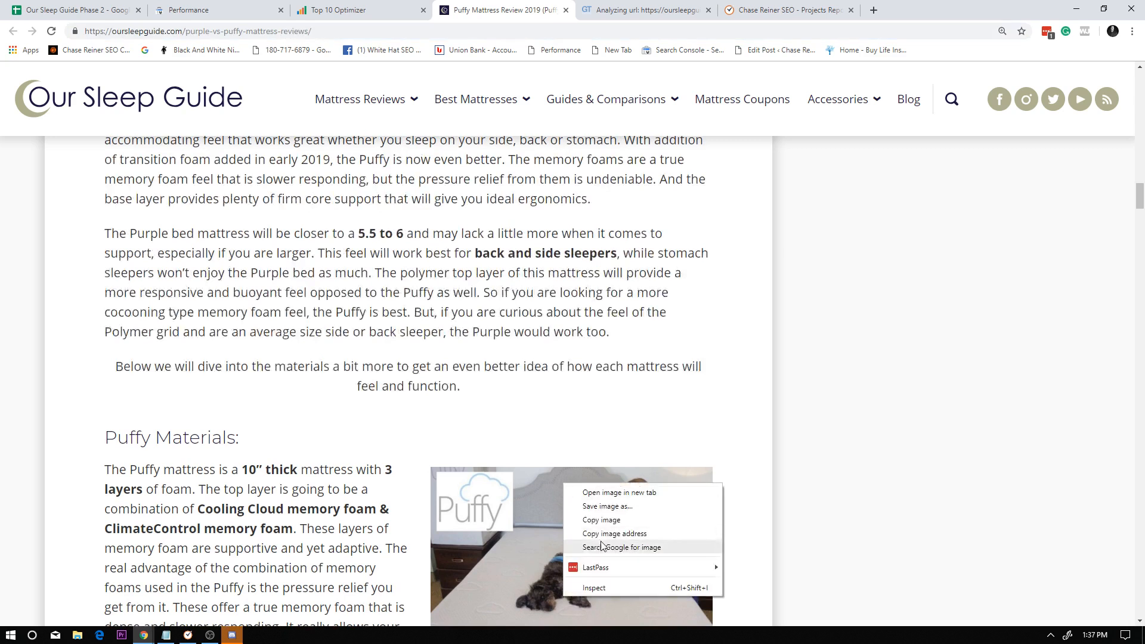
pyautogui.click(594, 587)
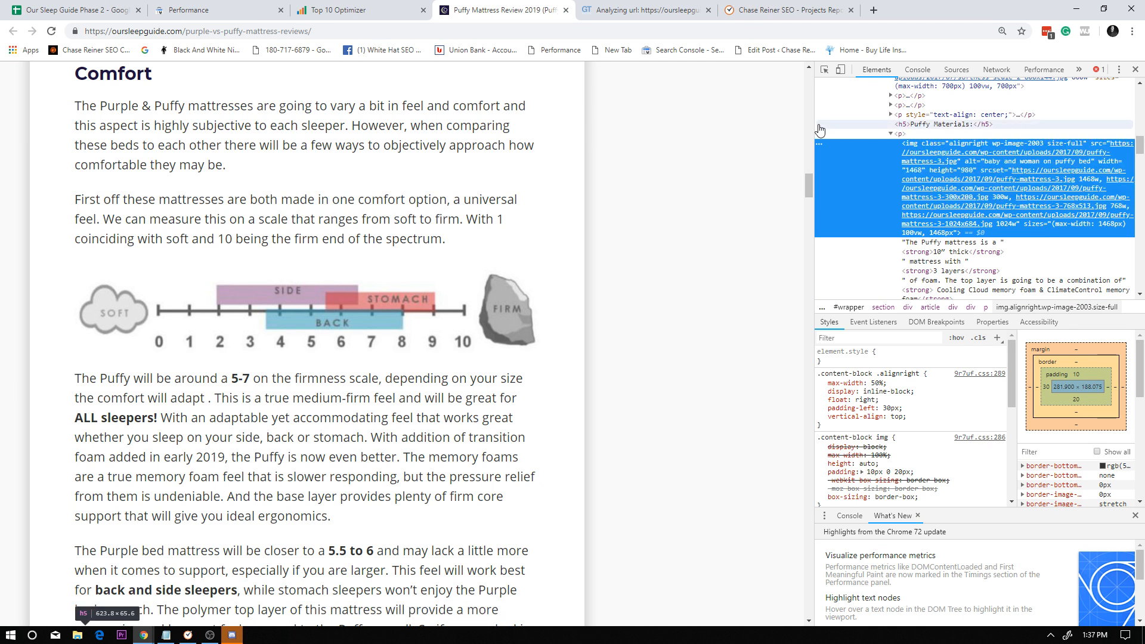
pyautogui.doubleClick(1024, 165)
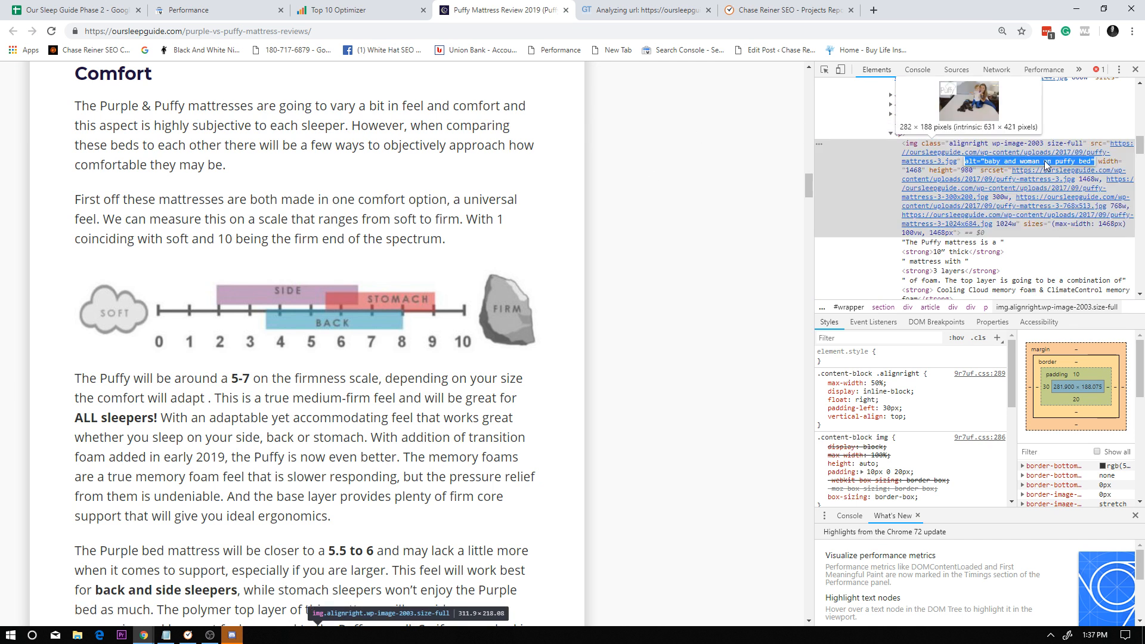
pyautogui.click(689, 160)
pyautogui.click(1136, 70)
# Skim the review article's materials, motion isolation and sleeping cool sections, including their images.
pyautogui.scroll(-5, 324, 343)
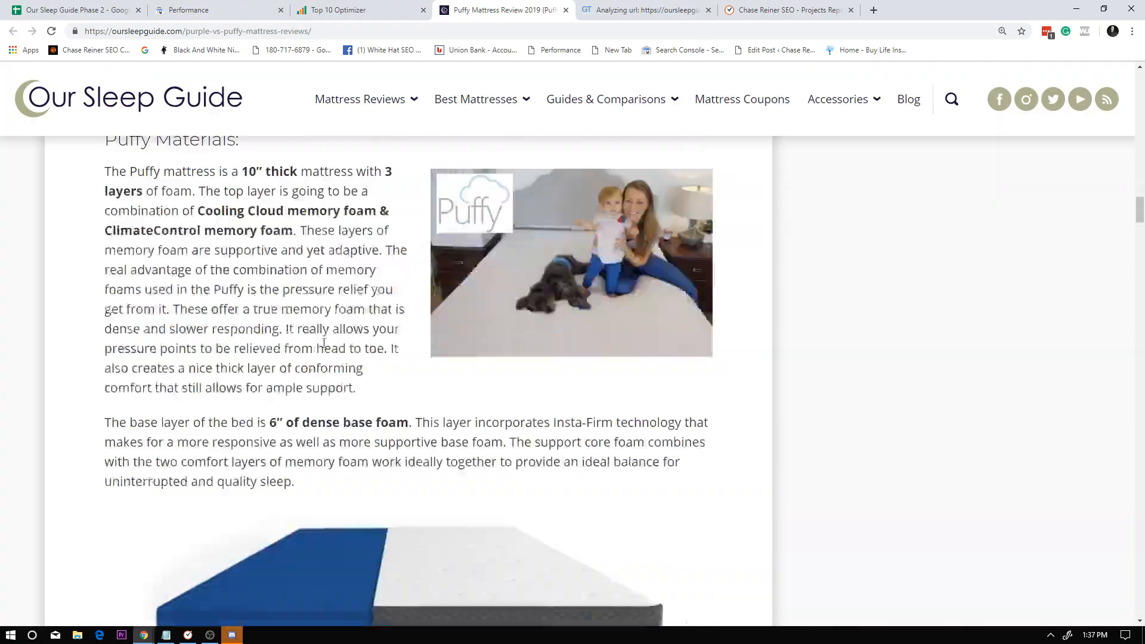
pyautogui.scroll(-20, 324, 344)
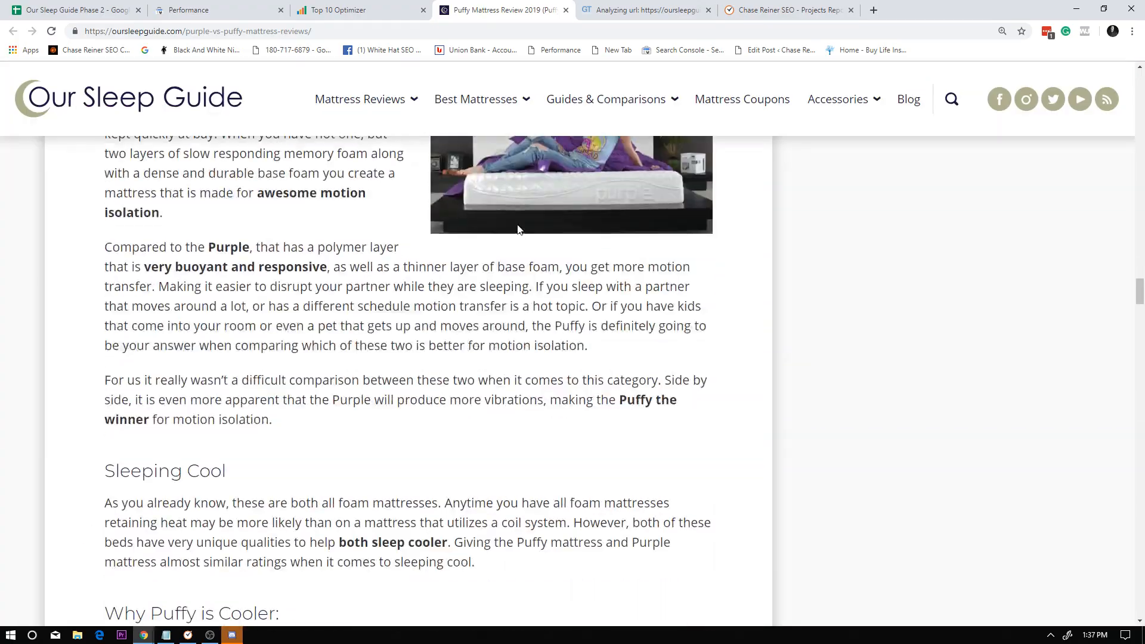
pyautogui.scroll(-20, 523, 286)
pyautogui.scroll(20, 573, 298)
pyautogui.scroll(20, 615, 311)
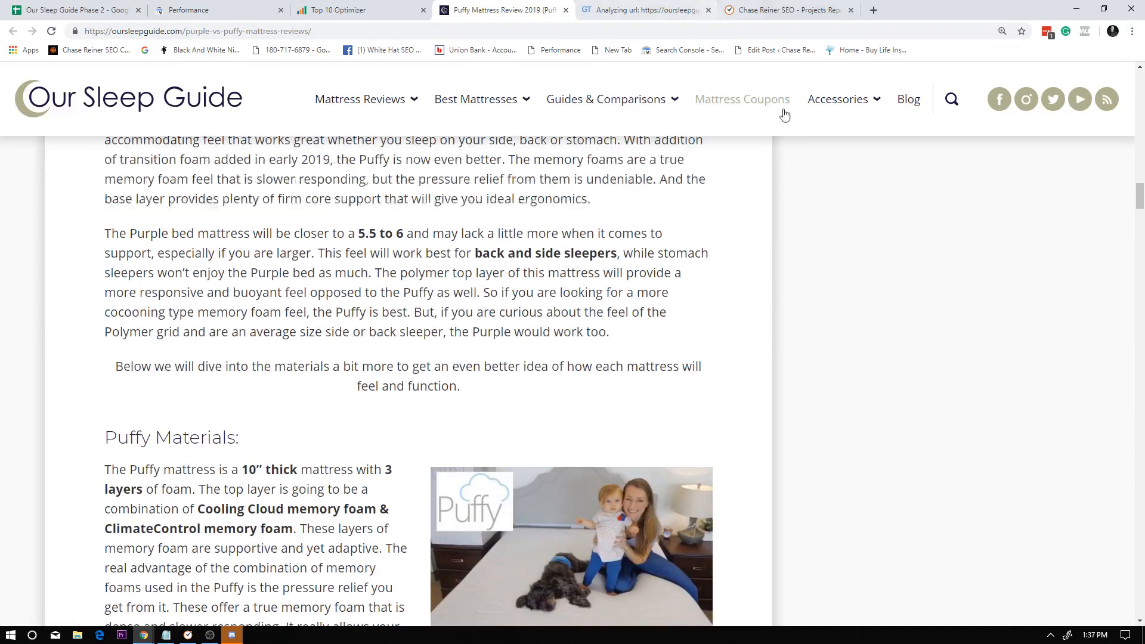
pyautogui.scroll(1, 824, 361)
pyautogui.scroll(-10, 823, 360)
pyautogui.click(784, 11)
pyautogui.click(641, 10)
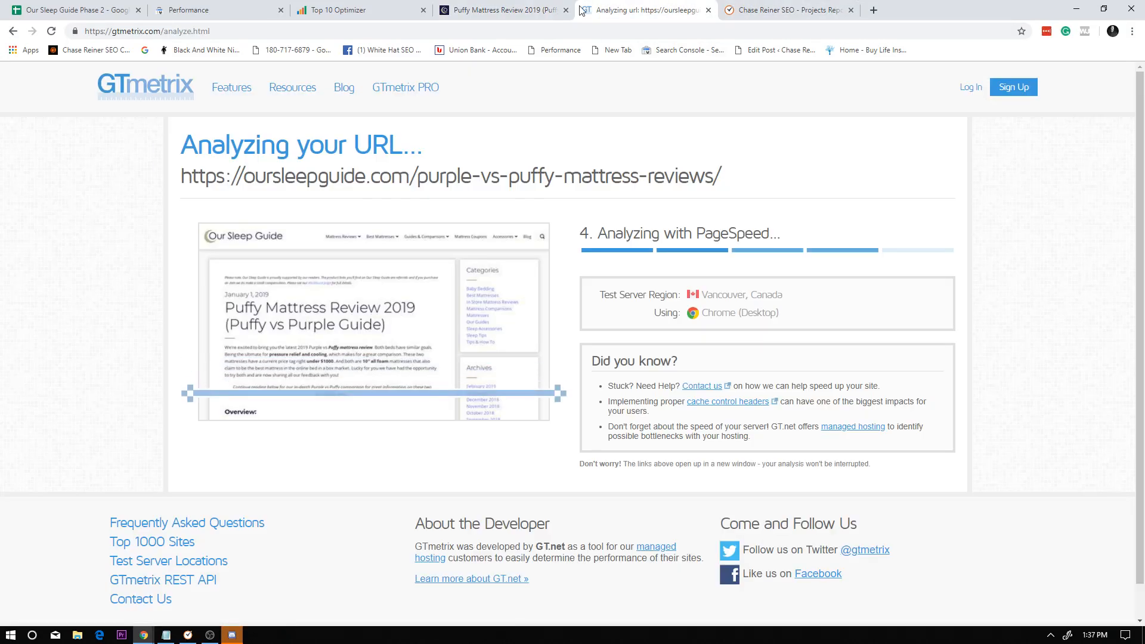
pyautogui.click(805, 6)
pyautogui.click(874, 10)
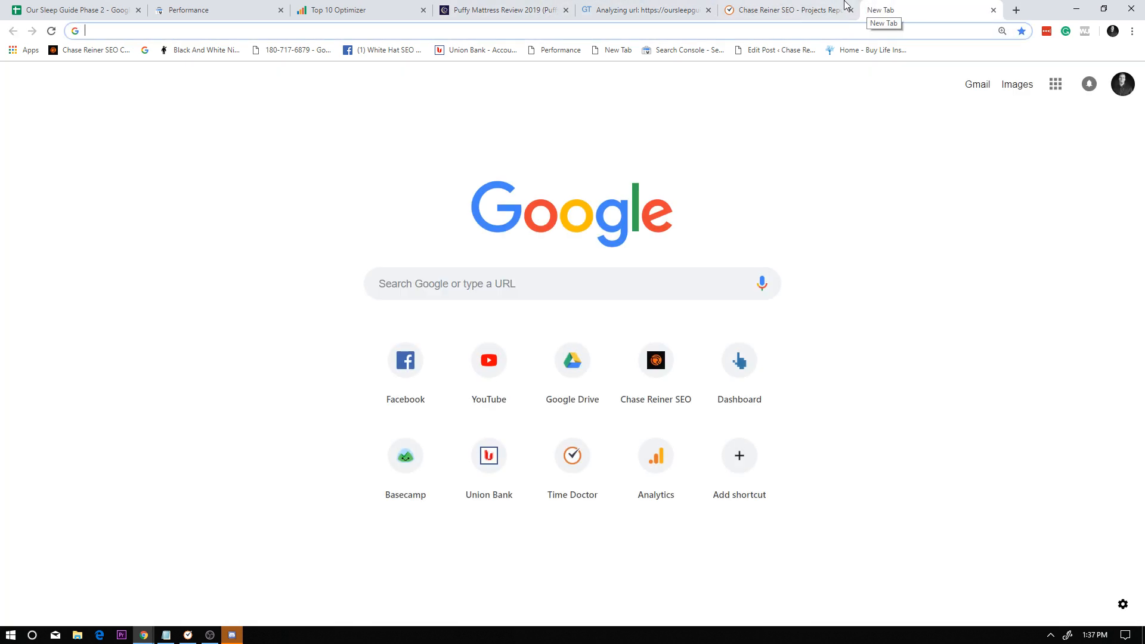
pyautogui.click(846, 5)
pyautogui.click(997, 15)
pyautogui.click(994, 11)
# Reload Time Doctor's Projects report and add Basecamp: Our Sleep Guide to its project filter.
pyautogui.click(62, 238)
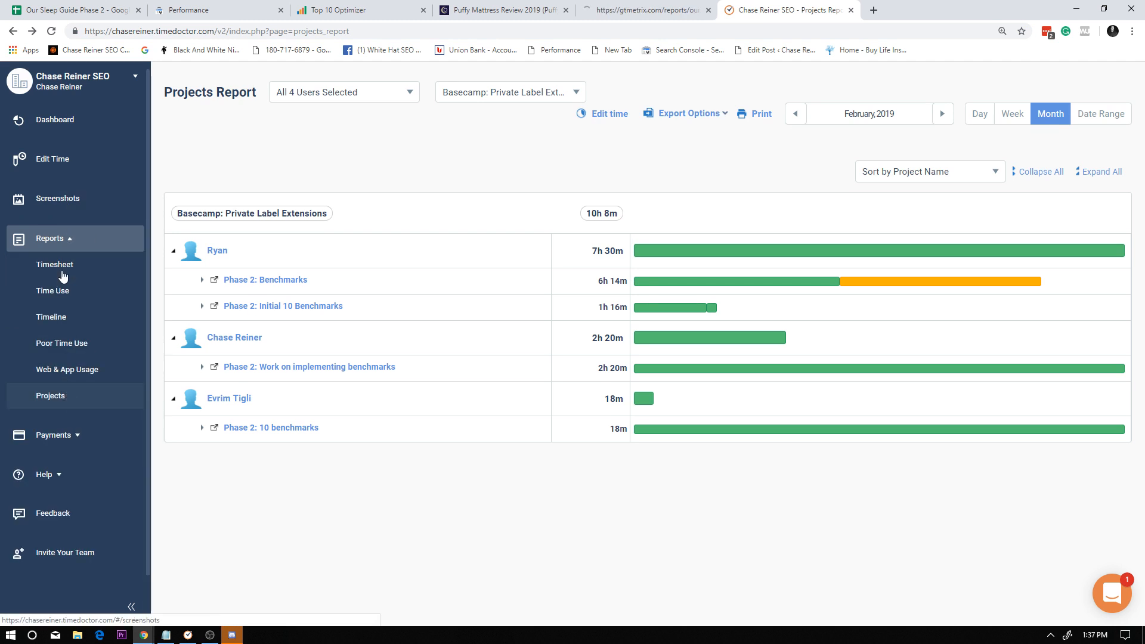
pyautogui.click(54, 395)
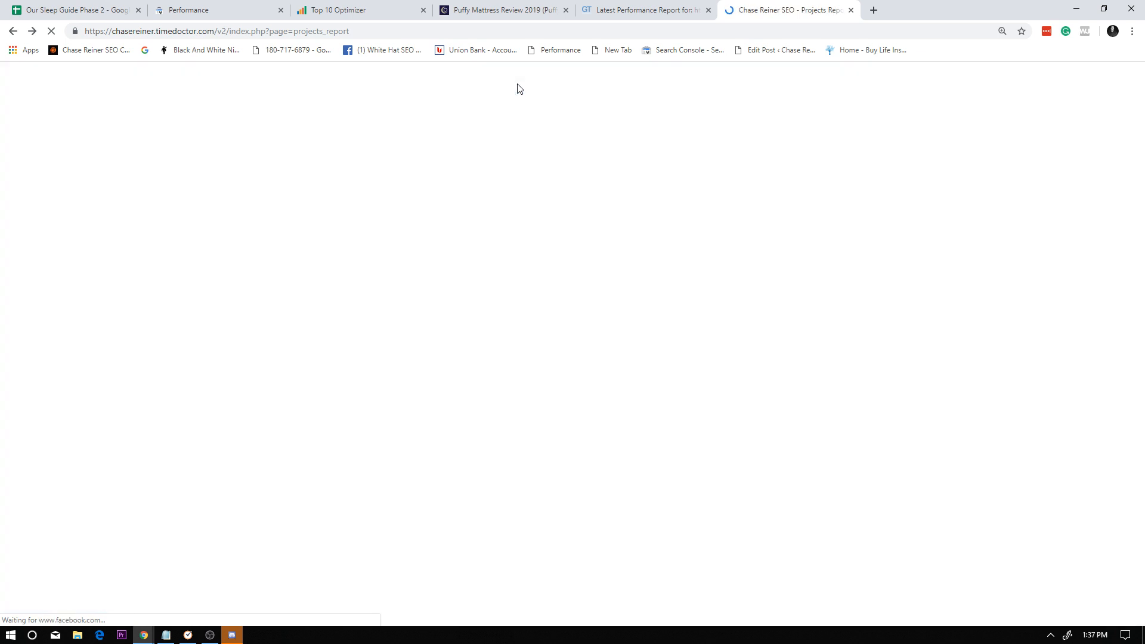
pyautogui.click(517, 94)
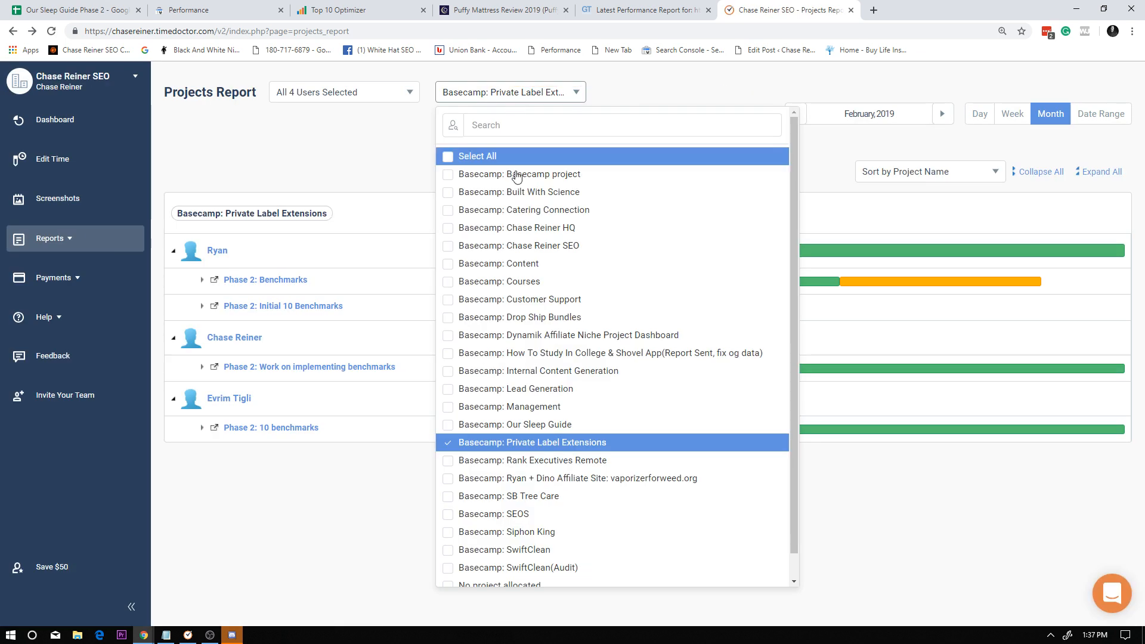
pyautogui.click(523, 123)
pyautogui.write('our')
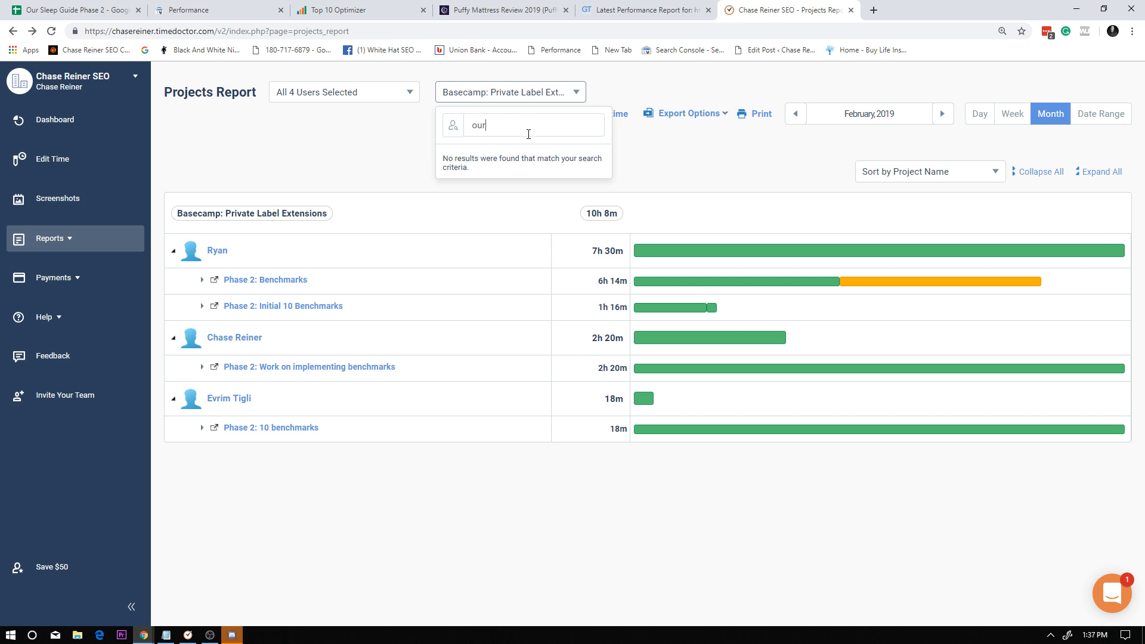
pyautogui.write(' sleep')
pyautogui.click(530, 174)
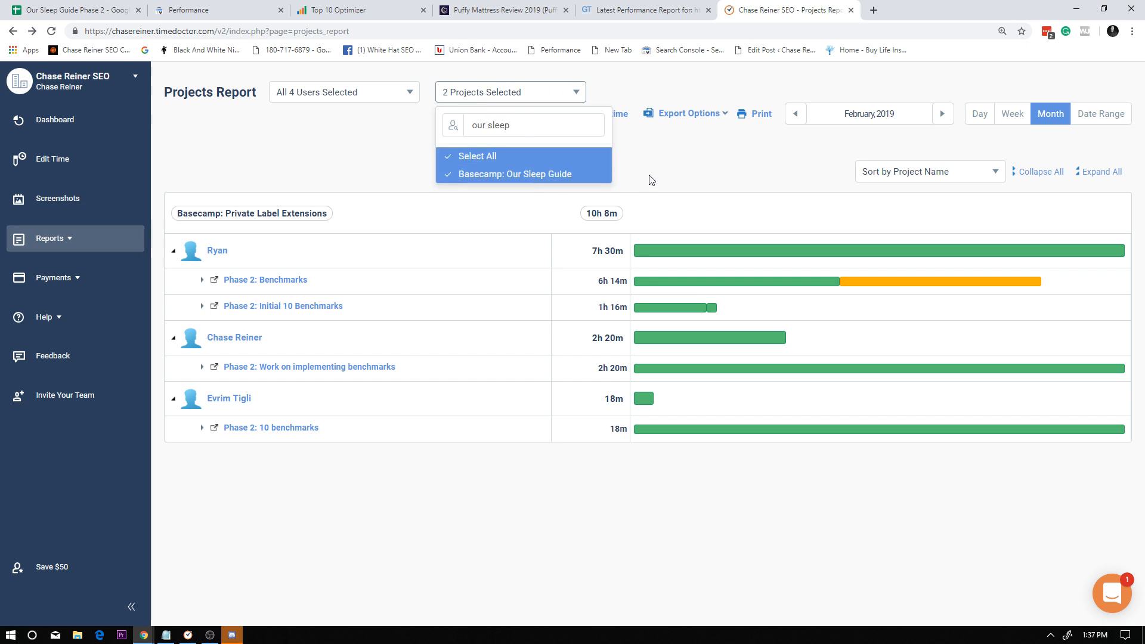
pyautogui.click(684, 173)
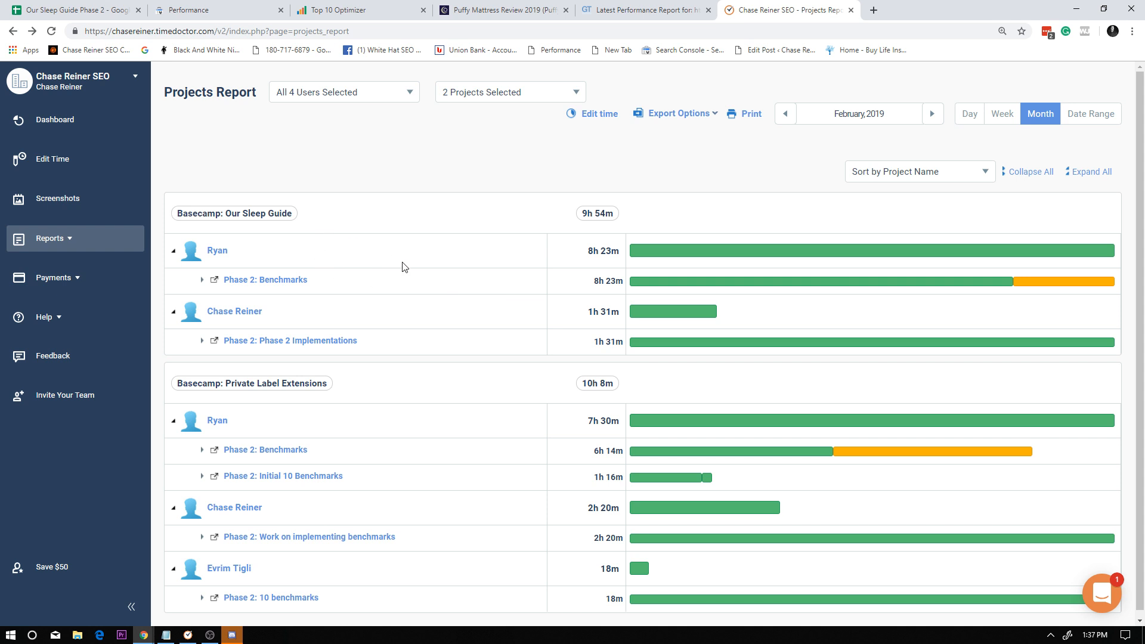
pyautogui.scroll(-1, 555, 251)
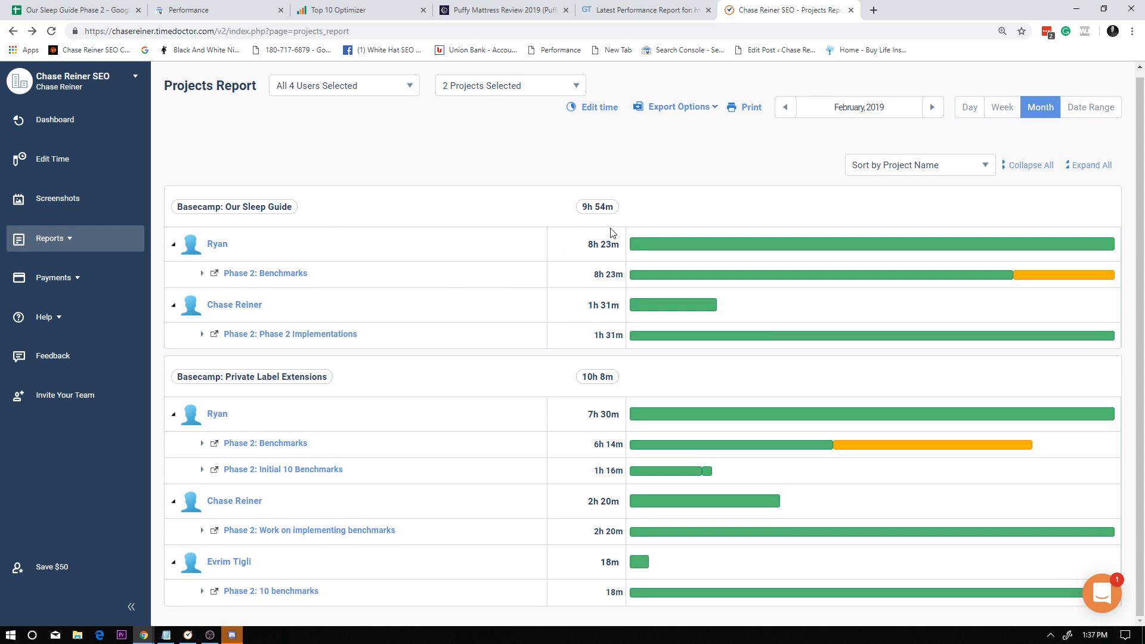
# Review the PageSpeed and YSlow recommendations in the GTmetrix report for the Puffy review page.
pyautogui.hotkey('ctrl', 'shift', 'Tab')
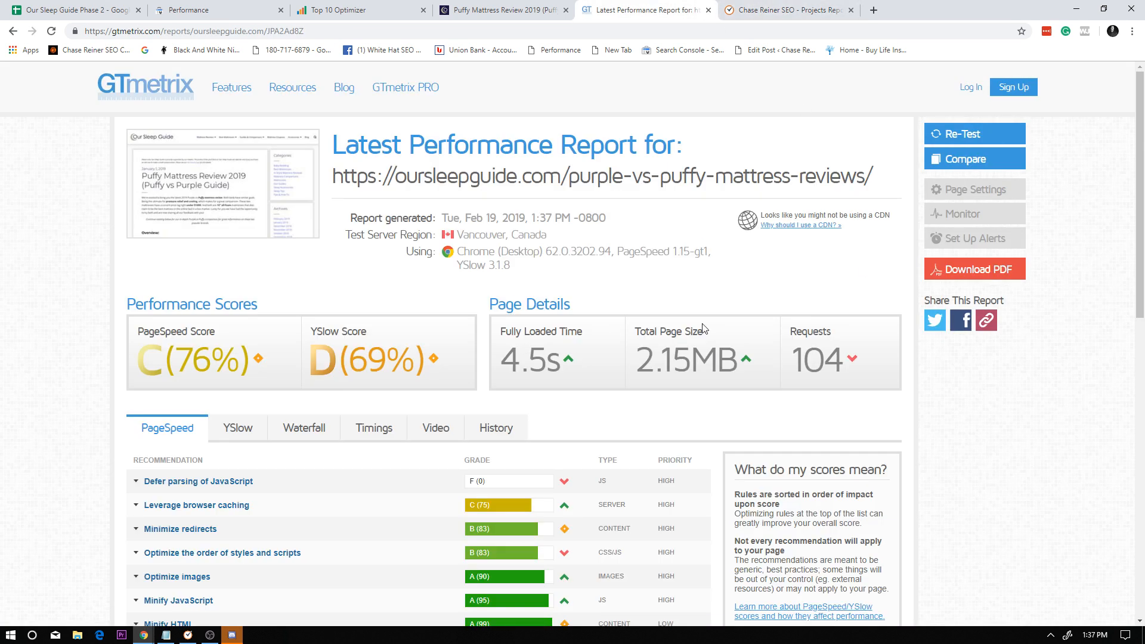
pyautogui.scroll(-2, 624, 386)
pyautogui.scroll(-3, 560, 324)
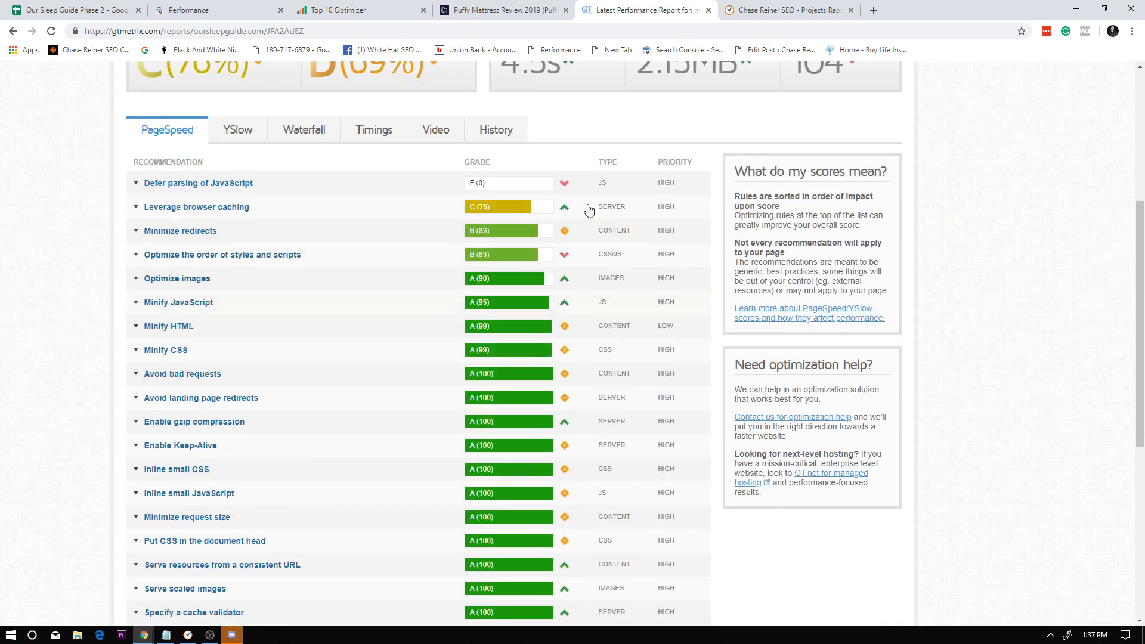
pyautogui.scroll(4, 360, 355)
pyautogui.click(238, 368)
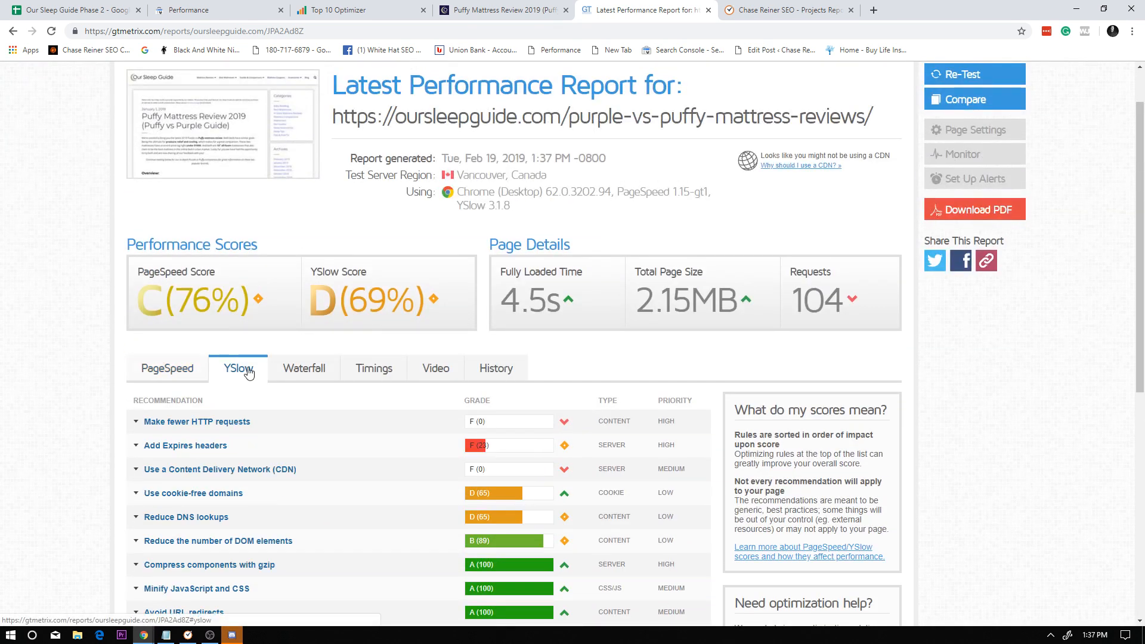
pyautogui.click(179, 371)
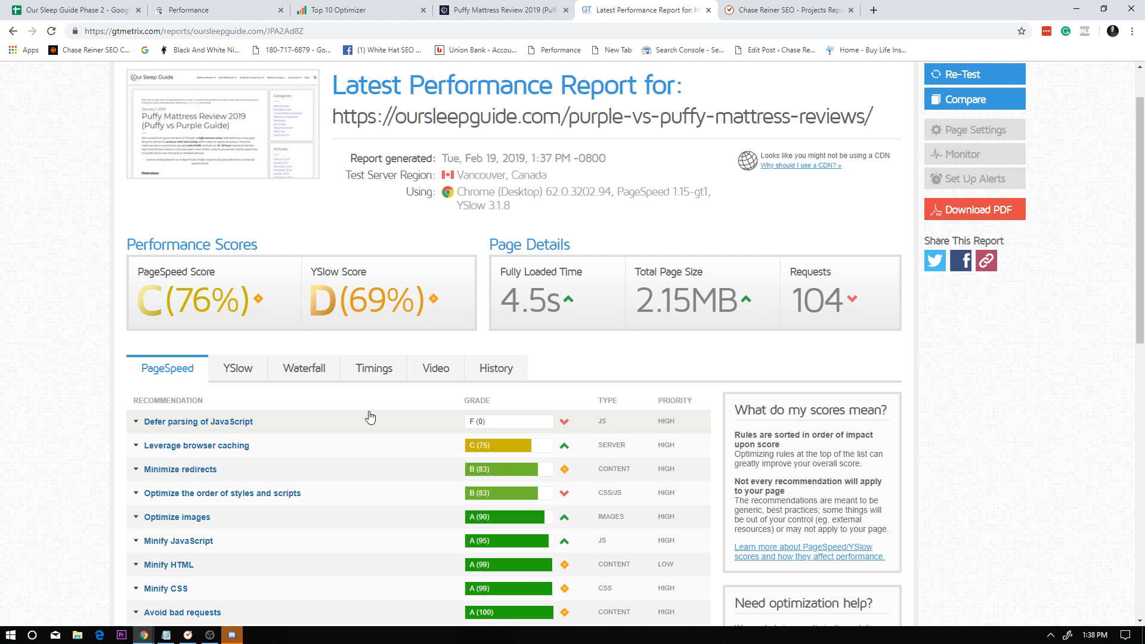
# Examine the page's Fully Loaded Time and the other page details in the GTmetrix report.
pyautogui.scroll(-1, 555, 332)
pyautogui.doubleClick(520, 237)
pyautogui.click(564, 280)
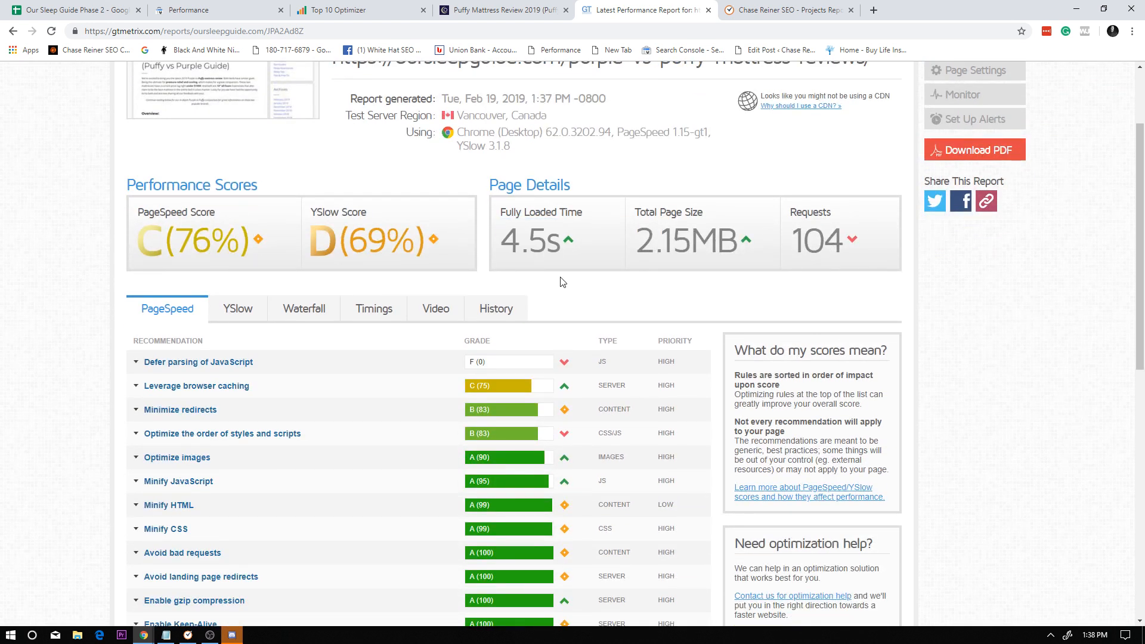
pyautogui.doubleClick(531, 236)
pyautogui.click(593, 269)
pyautogui.scroll(-3, 683, 271)
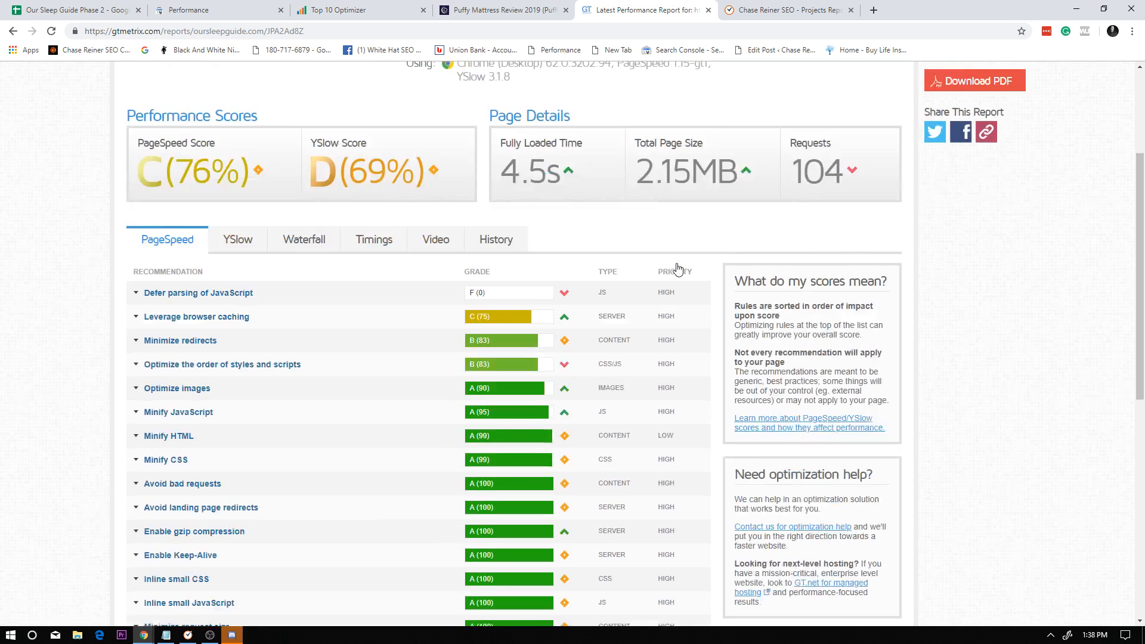
pyautogui.scroll(5, 149, 348)
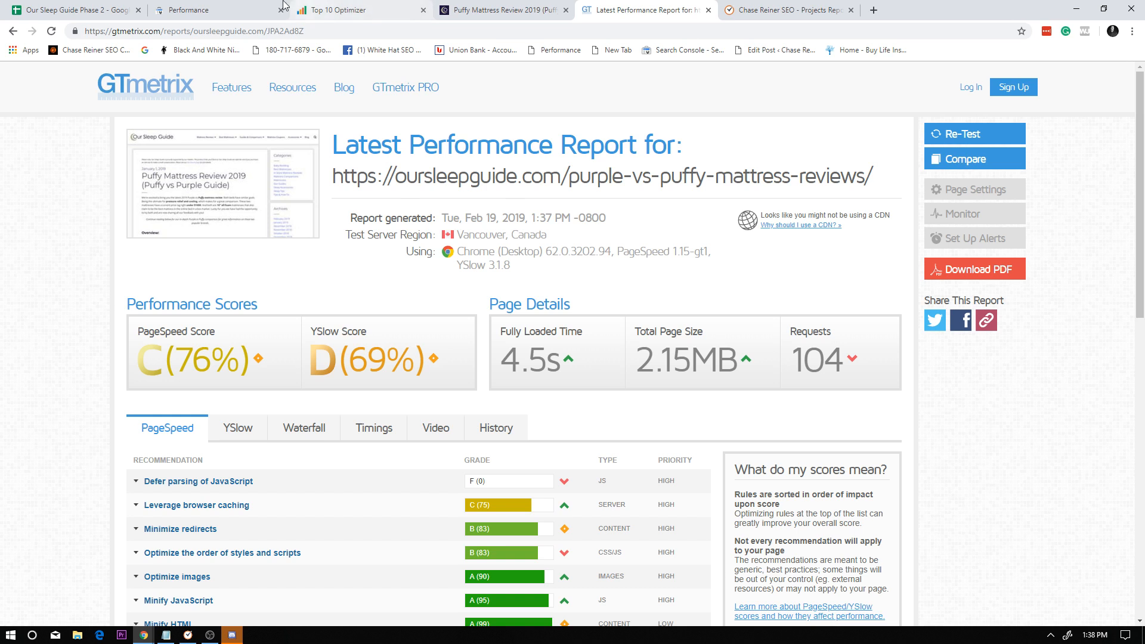
# Return to the Our Sleep Guide Phase 2 spreadsheet and check the Inlinks column for the top rows.
pyautogui.click(383, 9)
pyautogui.click(546, 6)
pyautogui.click(251, 6)
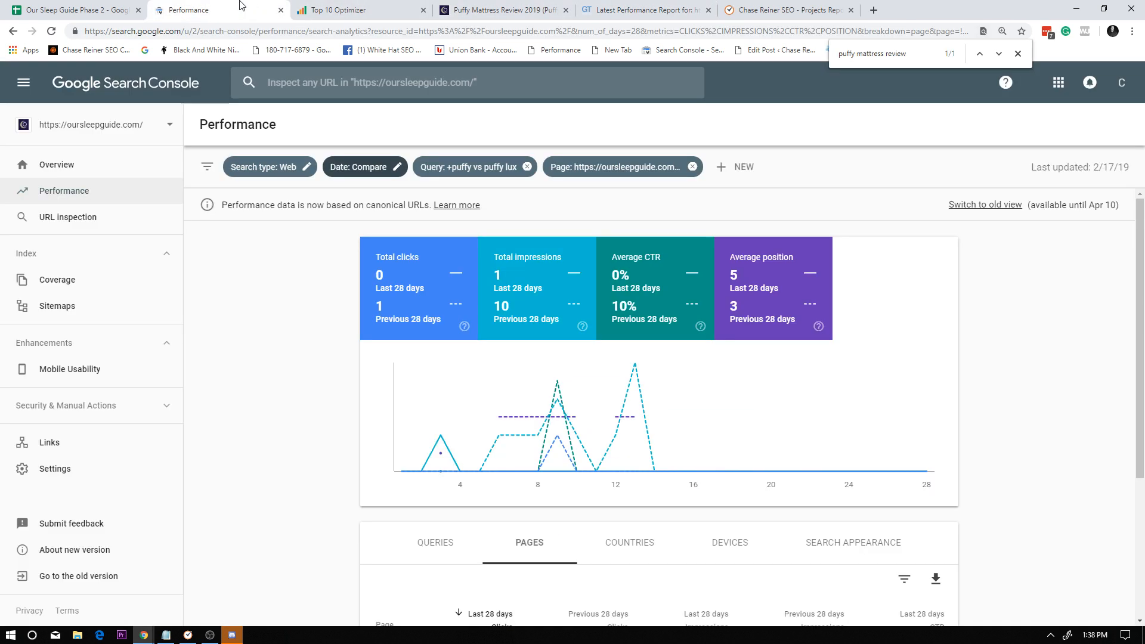
pyautogui.click(112, 9)
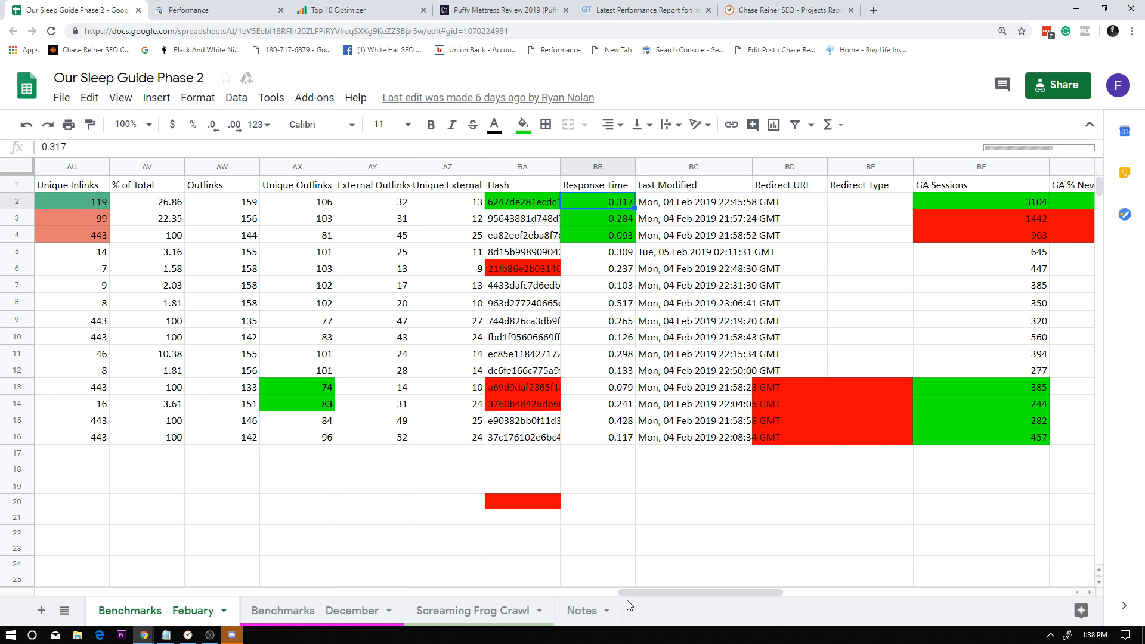
pyautogui.moveTo(658, 594); pyautogui.dragTo(571, 591)
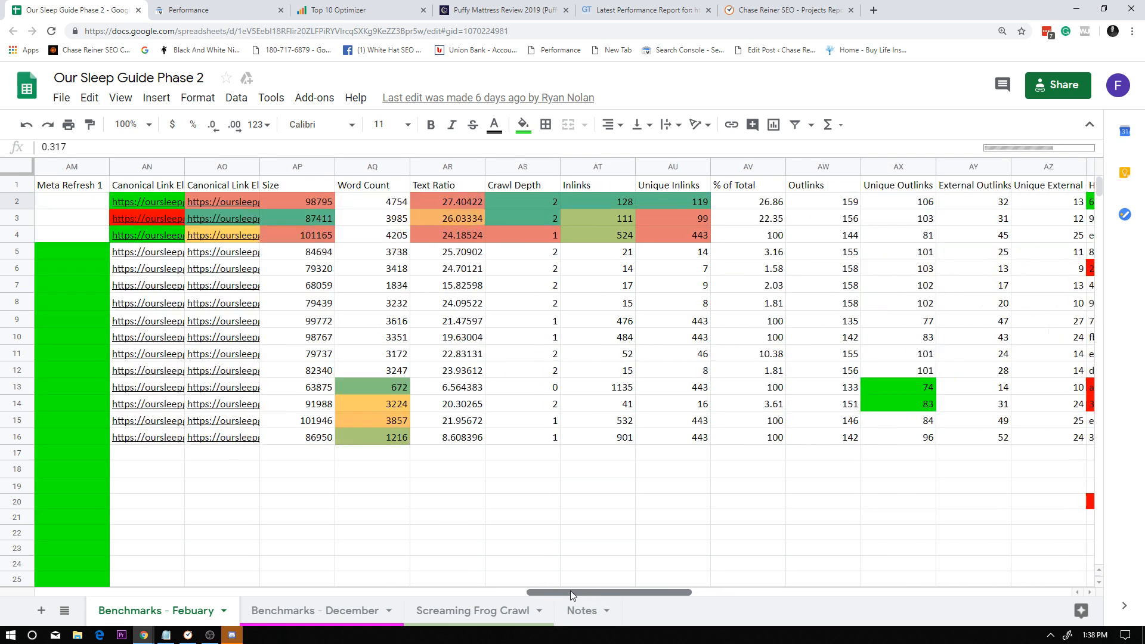
pyautogui.click(613, 202)
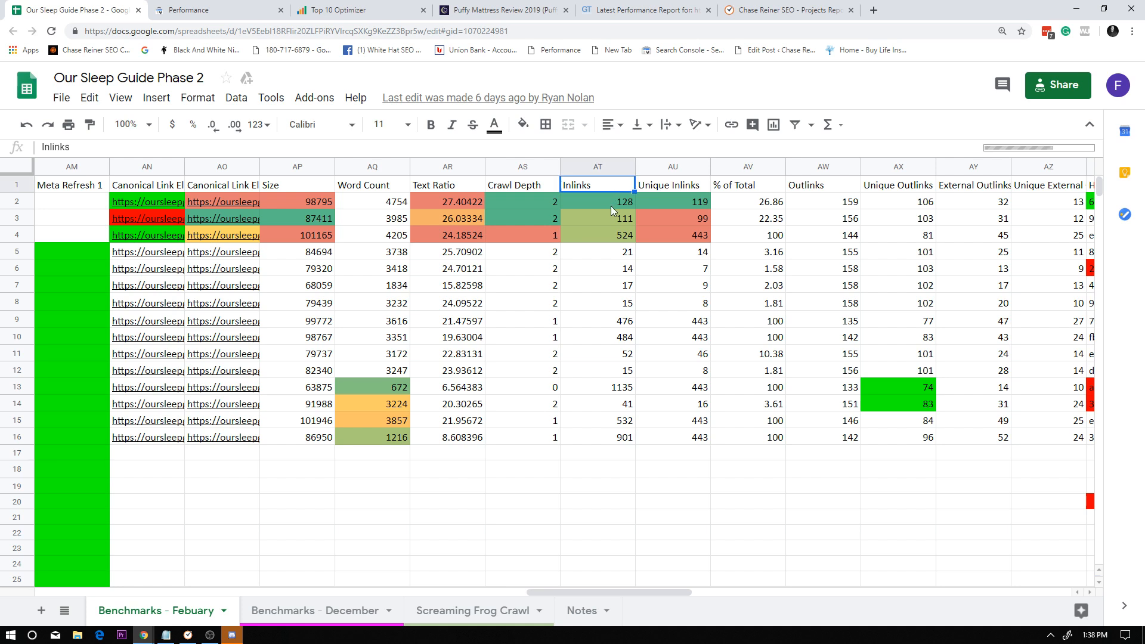
# Review the page URLs in the Address column of the Benchmarks - Febuary sheet, rows 2 to 16.
pyautogui.moveTo(611, 589); pyautogui.dragTo(170, 571)
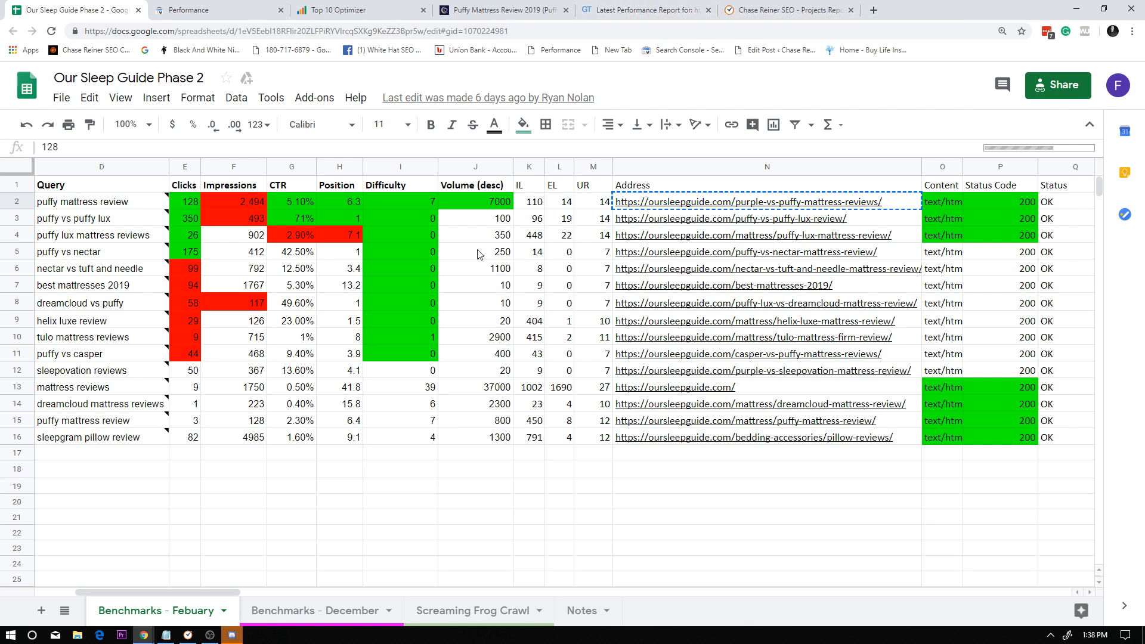
pyautogui.click(714, 226)
pyautogui.press('Down')
pyautogui.press('Down')
pyautogui.press('Down')
pyautogui.press('Down')
pyautogui.press('Down')
pyautogui.press('Down')
pyautogui.press('Down')
pyautogui.press('Down')
pyautogui.press('Down')
pyautogui.press('Down')
pyautogui.press('Down')
pyautogui.press('Down')
pyautogui.press('Down')
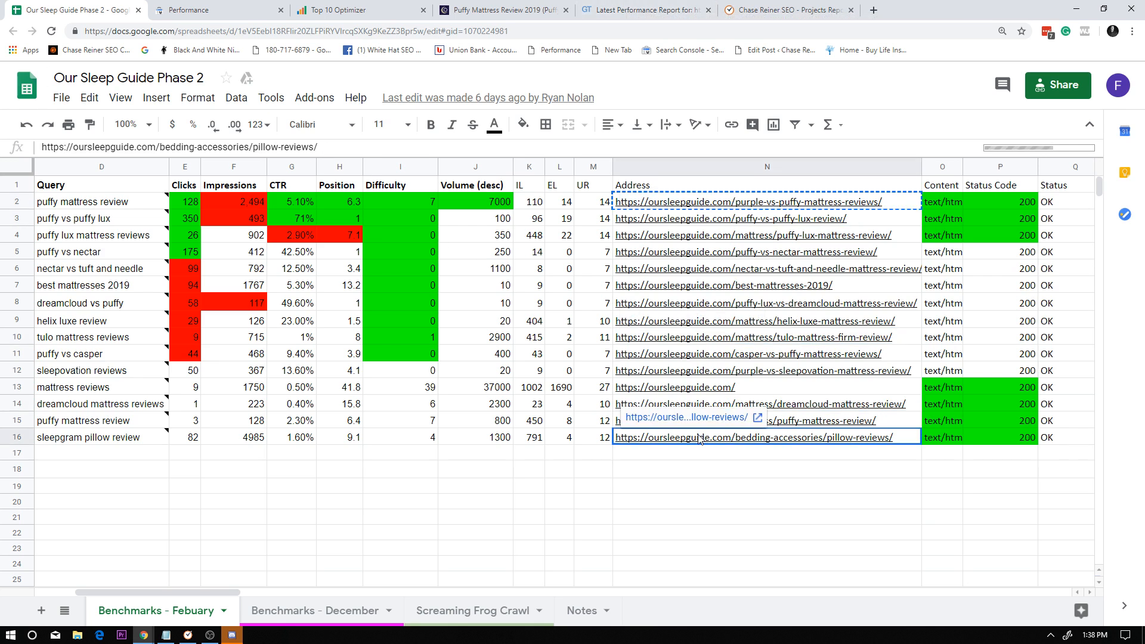
pyautogui.keyDown('shift'); pyautogui.click(710, 227); pyautogui.keyUp('shift')
pyautogui.click(710, 227)
pyautogui.press('Up')
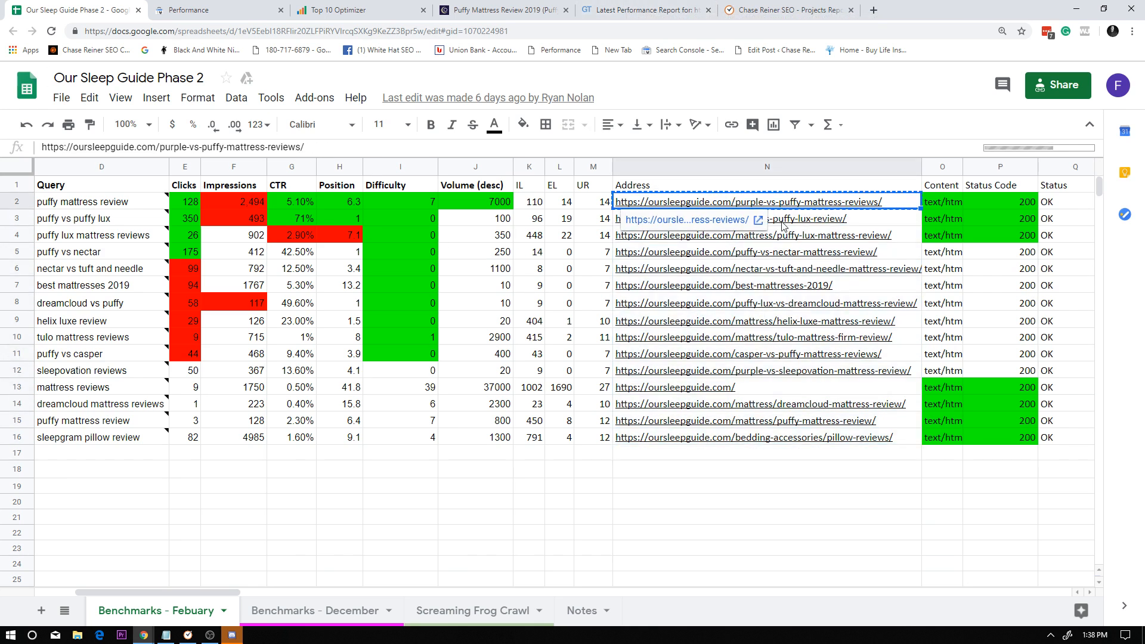
pyautogui.click(742, 334)
pyautogui.moveTo(741, 468); pyautogui.dragTo(740, 236)
pyautogui.click(738, 432)
pyautogui.click(741, 303)
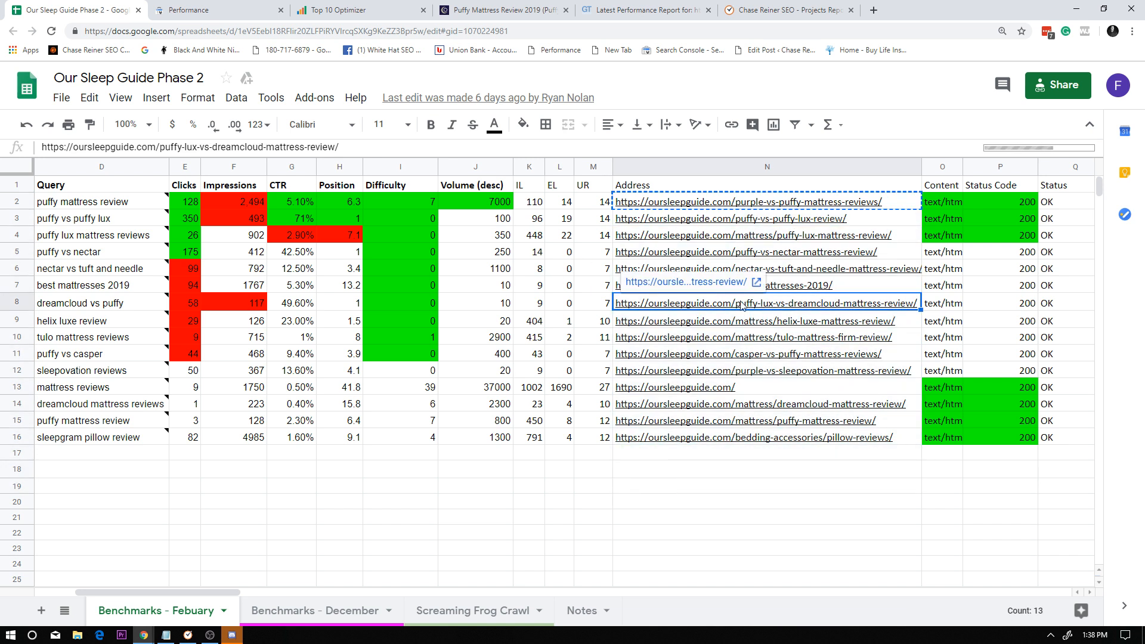
# Copy the puffy mattress review query from the sheet and search Google in a new tab for site:oursleepguide.com intext:puffy mattress.
pyautogui.click(158, 204)
pyautogui.hotkey('ctrl', 'c')
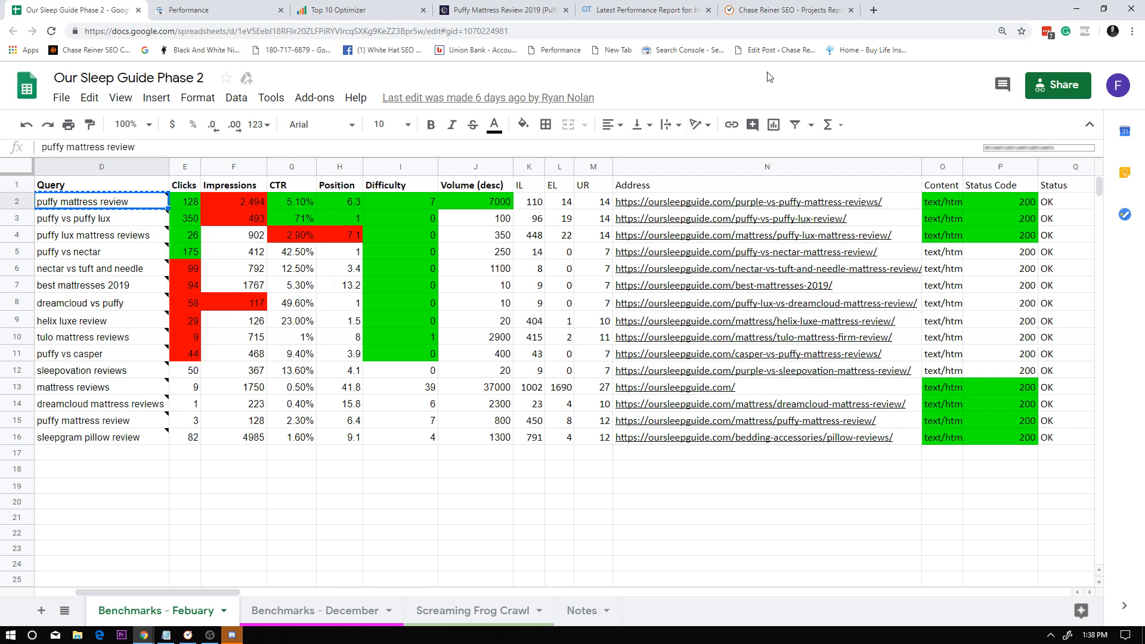
pyautogui.doubleClick(141, 200)
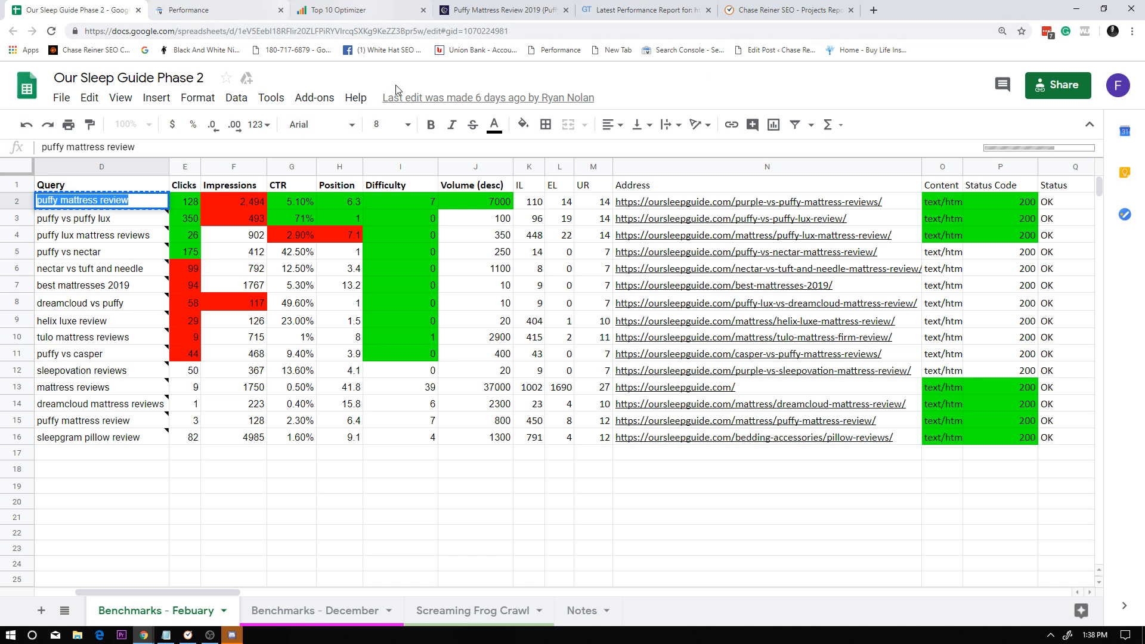
pyautogui.click(873, 9)
pyautogui.write('si')
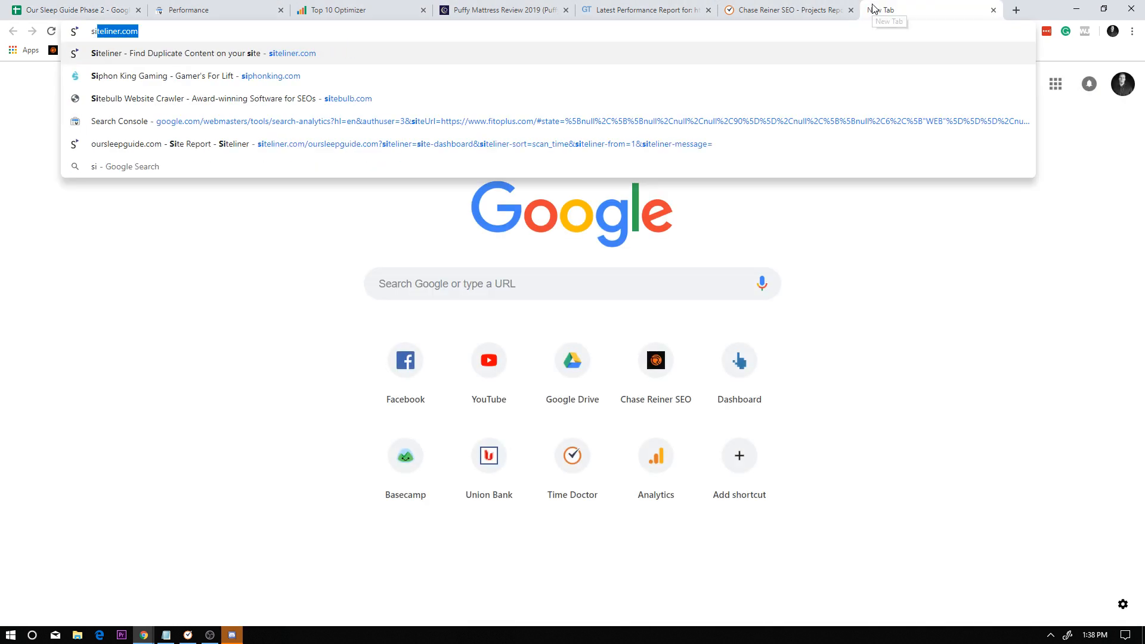
pyautogui.write('te:oursleepguide.com')
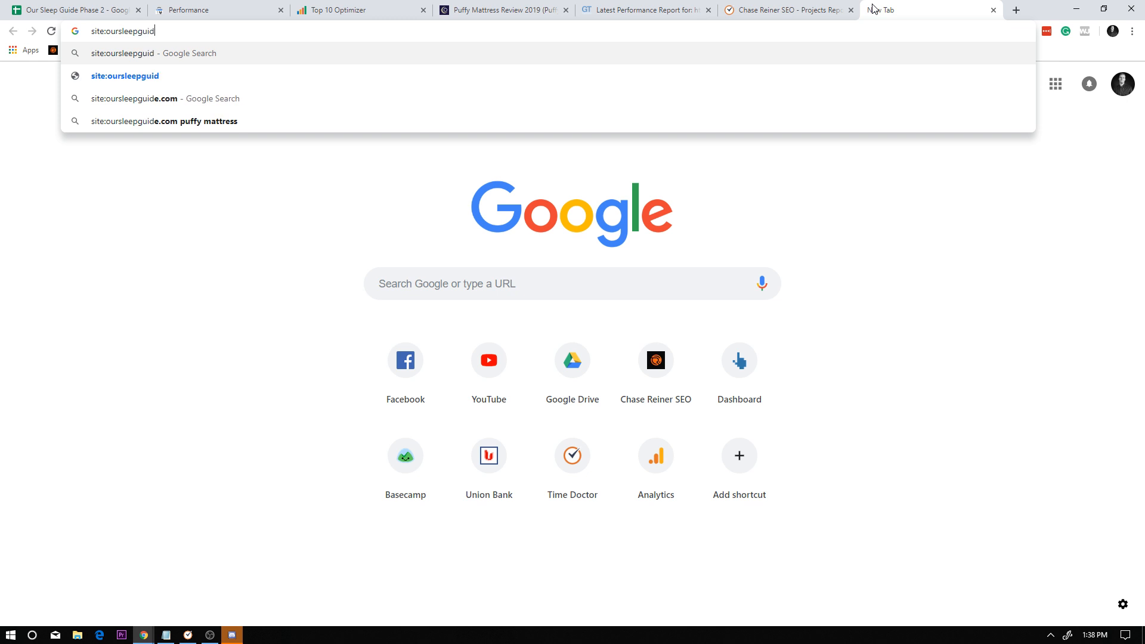
pyautogui.press('Return')
pyautogui.click(332, 104)
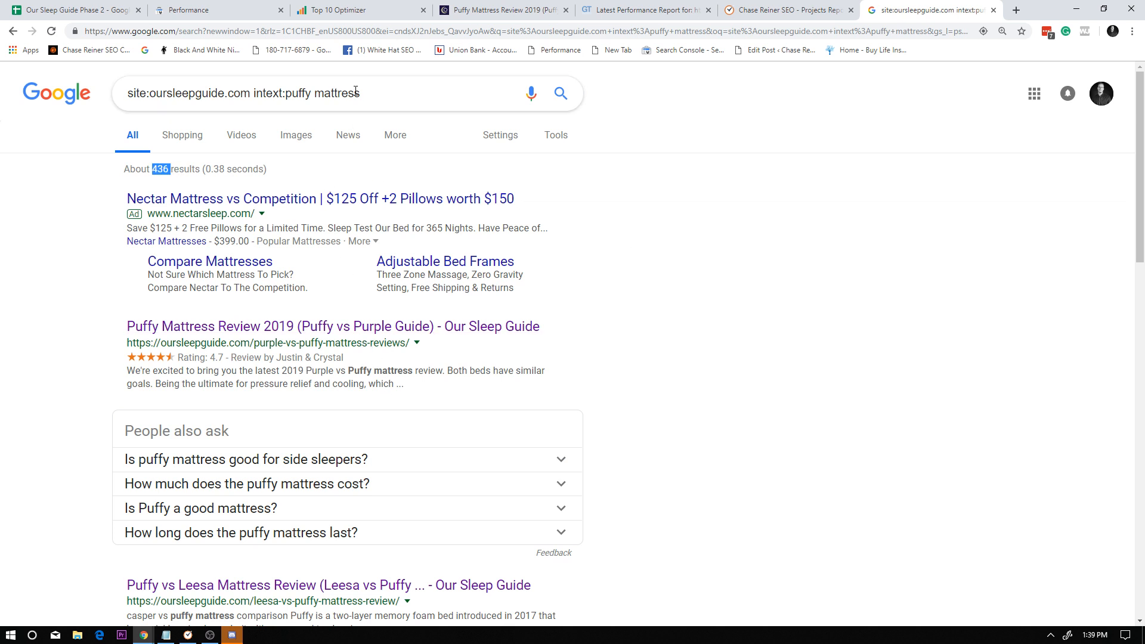
# Open the Puffy vs Leesa Mattress Review search result in a new tab and switch to it.
pyautogui.moveTo(291, 93); pyautogui.dragTo(385, 127)
pyautogui.click(516, 313)
pyautogui.scroll(-3, 430, 352)
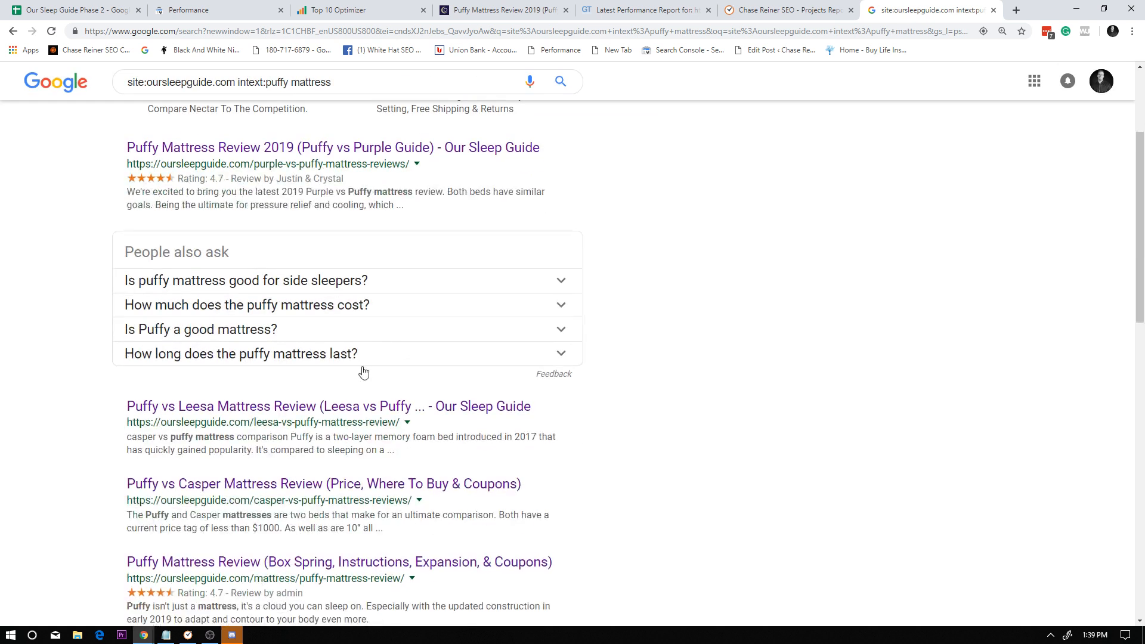
pyautogui.rightClick(361, 407)
pyautogui.click(394, 416)
pyautogui.click(949, 10)
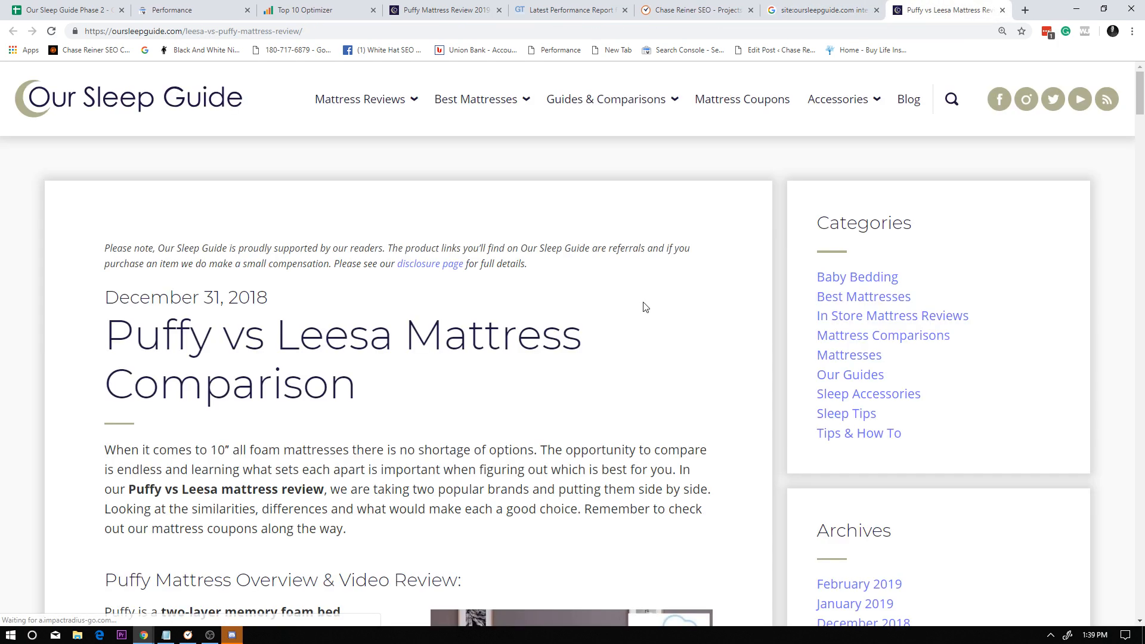
# Find the phrase puffy mattress in the Puffy vs Leesa article and skim the content around it.
pyautogui.scroll(-5, 674, 388)
pyautogui.hotkey('ctrl', 'f')
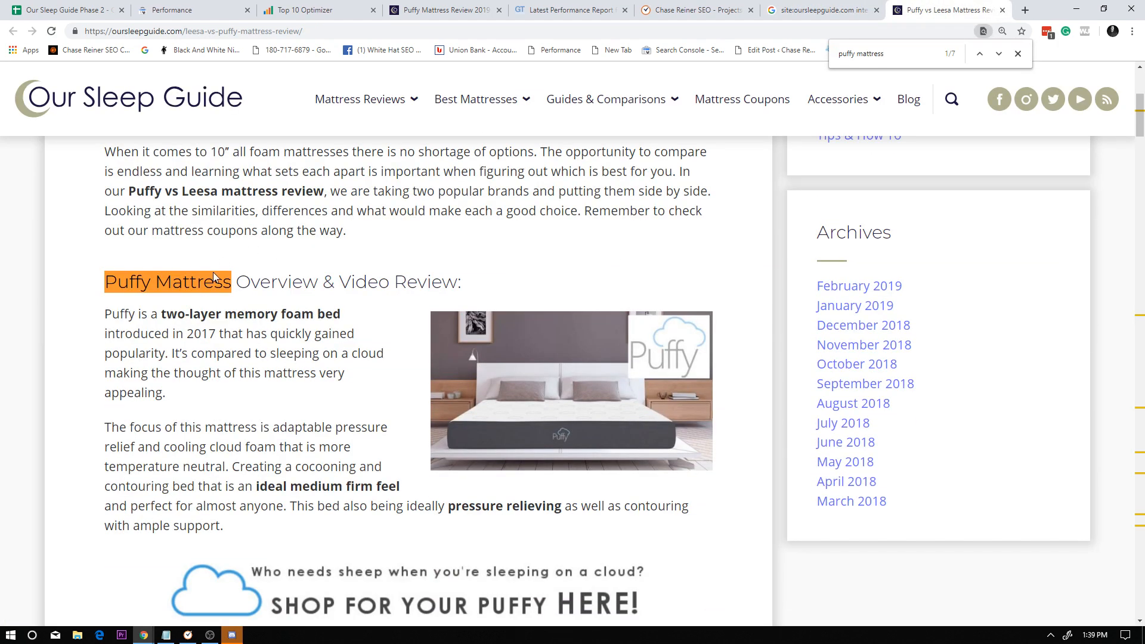
pyautogui.scroll(-18, 268, 276)
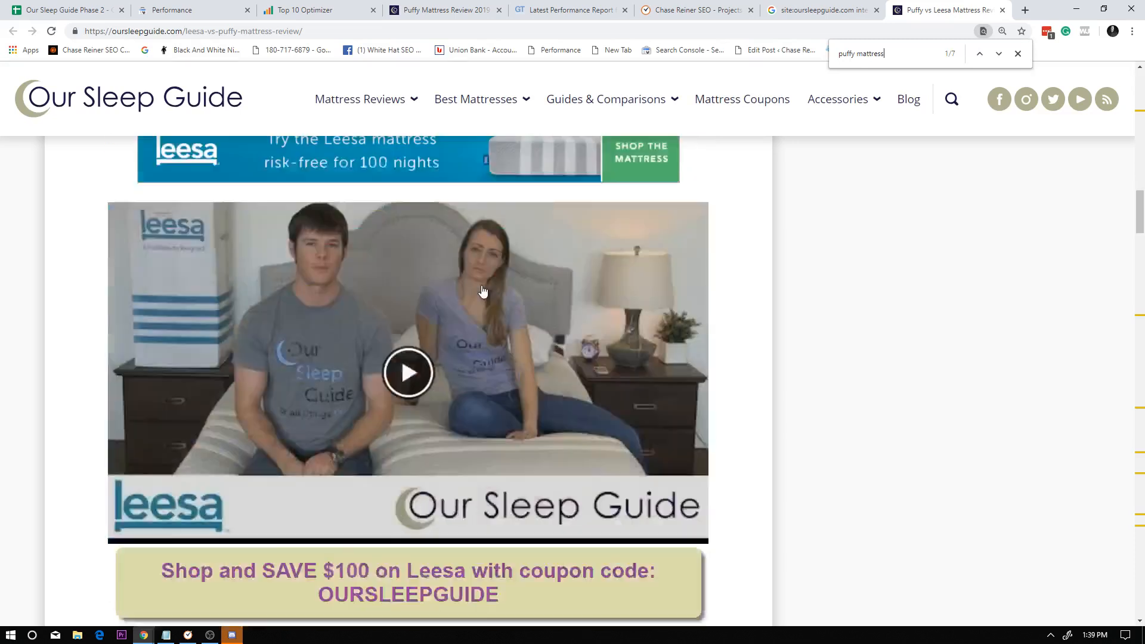
pyautogui.scroll(10, 511, 292)
pyautogui.scroll(15, 511, 292)
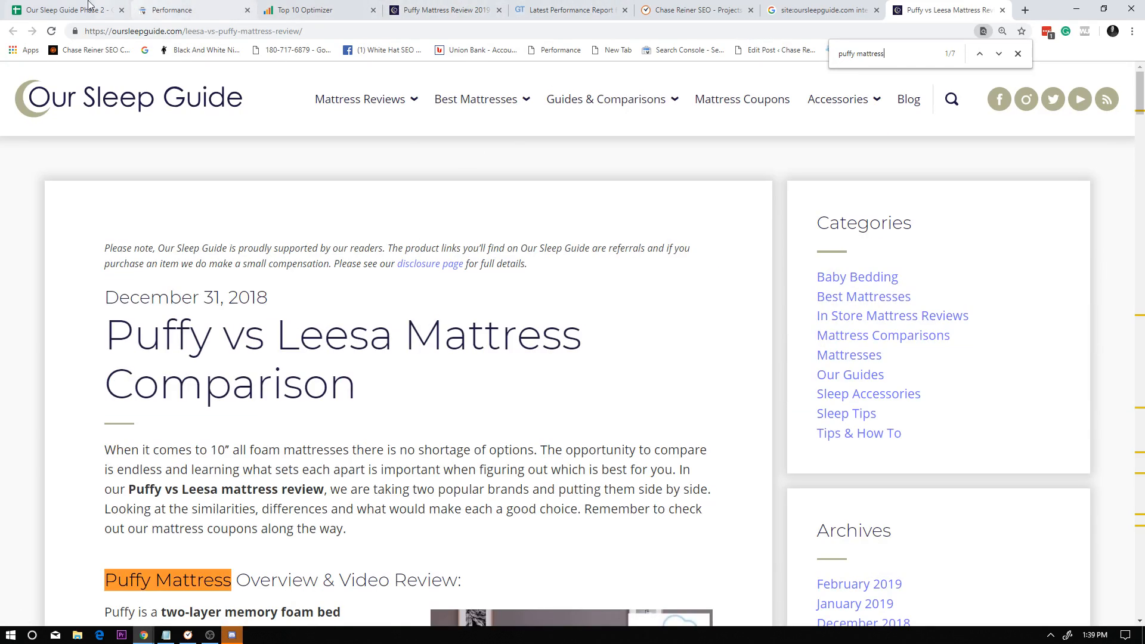
# Copy the purple-vs-puffy-mattress-reviews URL from the spreadsheet's Address column and return to the Puffy vs Leesa article.
pyautogui.click(69, 10)
pyautogui.click(703, 203)
pyautogui.hotkey('ctrl', 'c')
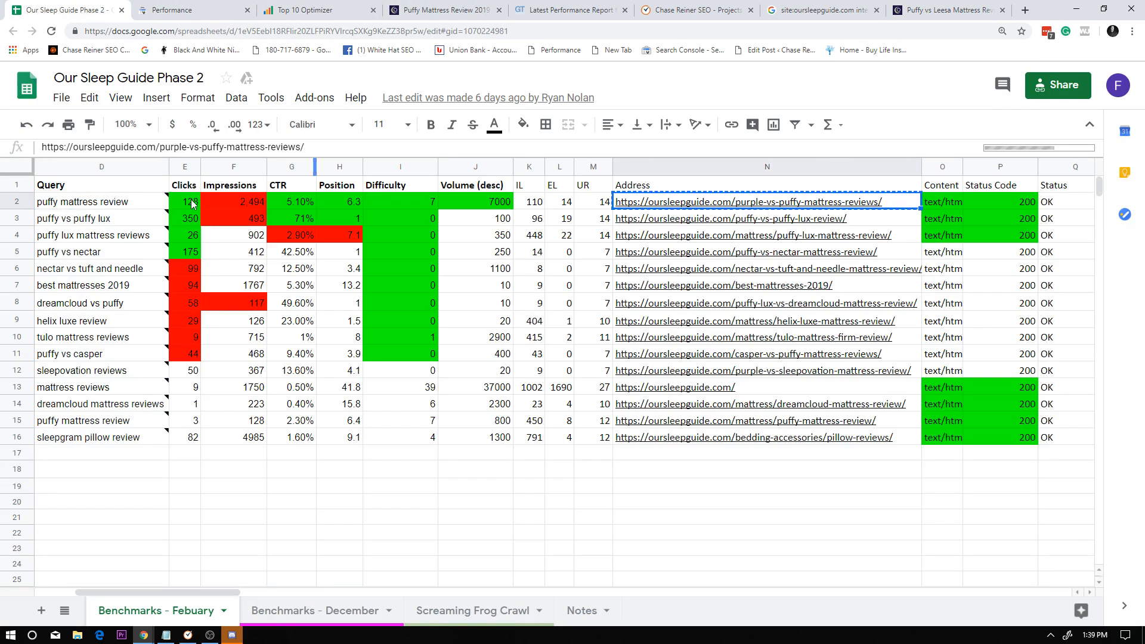
pyautogui.click(769, 6)
pyautogui.click(949, 10)
pyautogui.click(401, 265)
pyautogui.rightClick(405, 268)
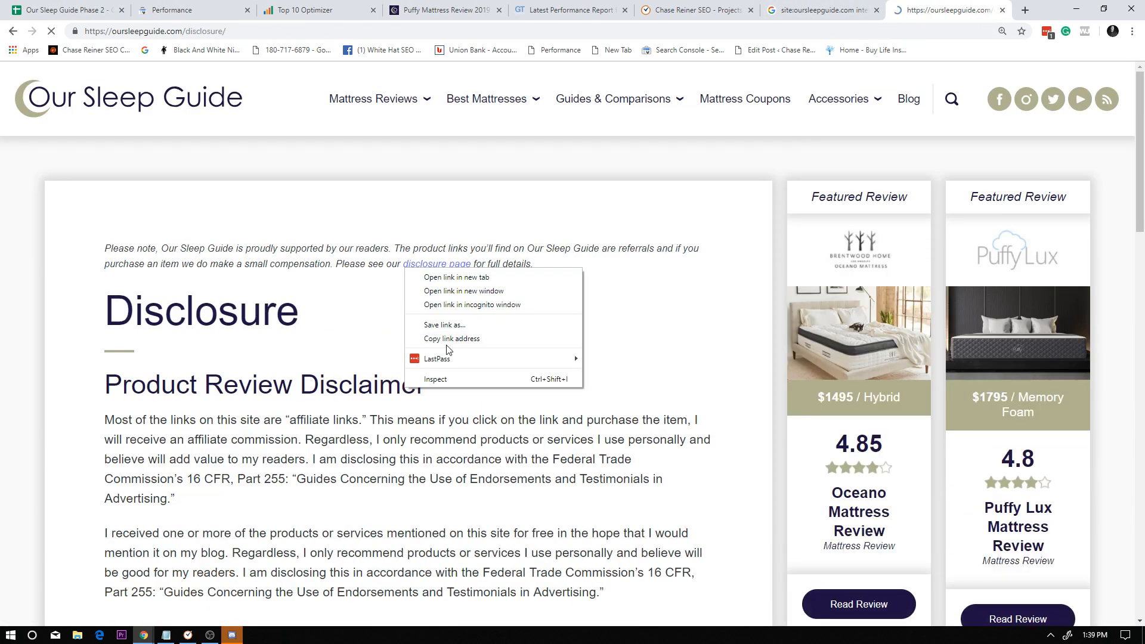
pyautogui.click(351, 337)
pyautogui.click(14, 33)
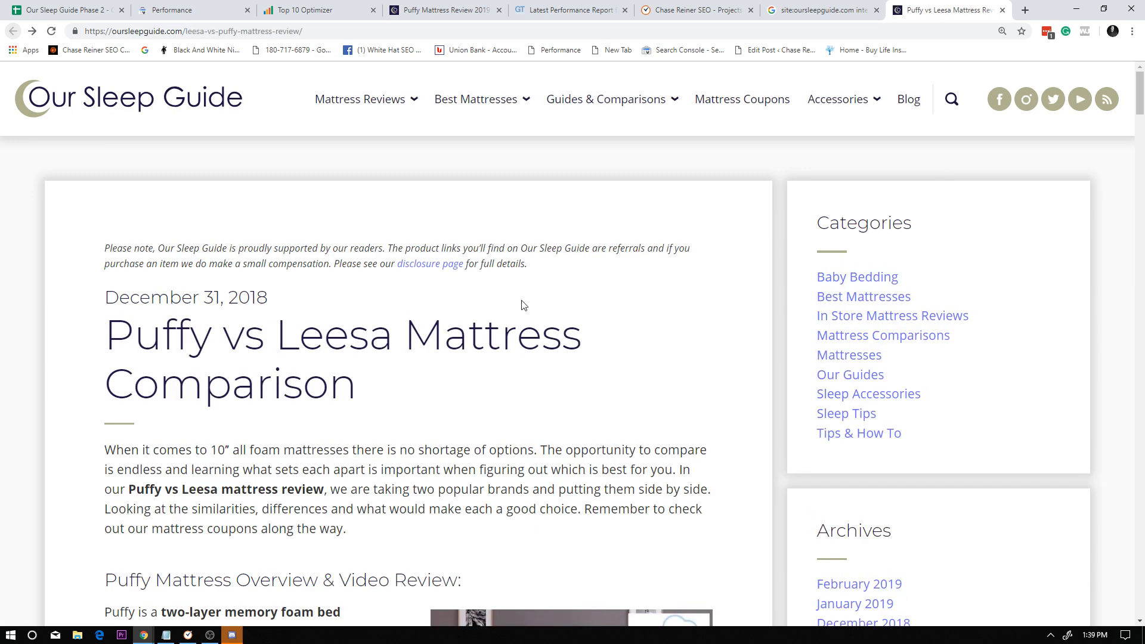
# Open the Puffy vs Leesa article's page source and search it for the copied purple-vs-puffy-mattress-reviews URL.
pyautogui.rightClick(522, 286)
pyautogui.click(579, 423)
pyautogui.hotkey('ctrl', 'f')
pyautogui.hotkey('ctrl', 'v')
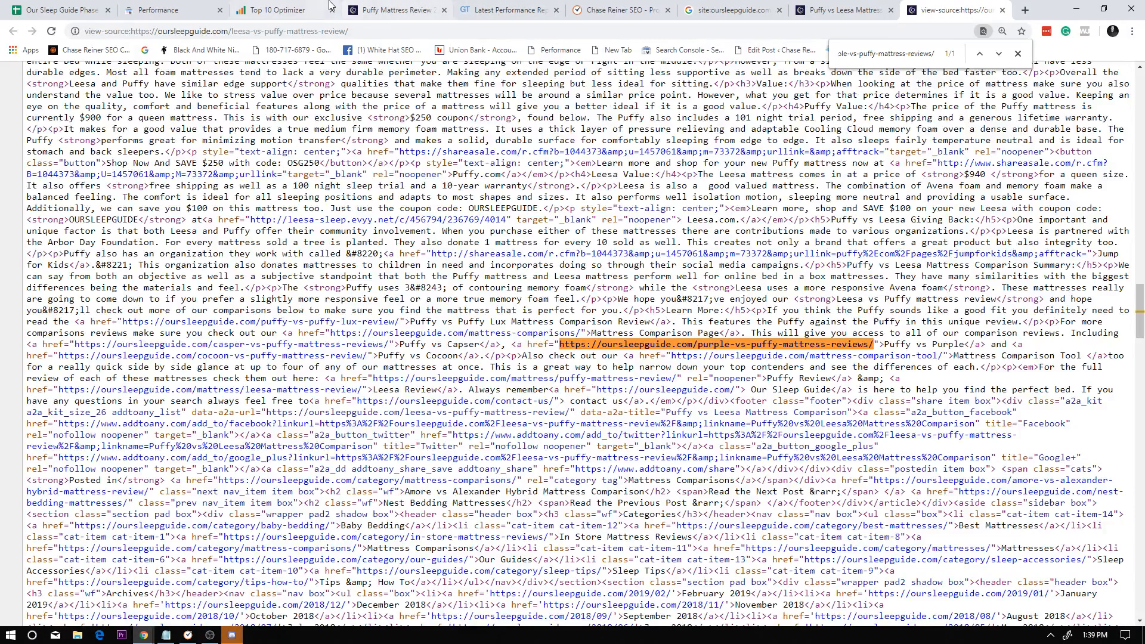
pyautogui.click(407, 11)
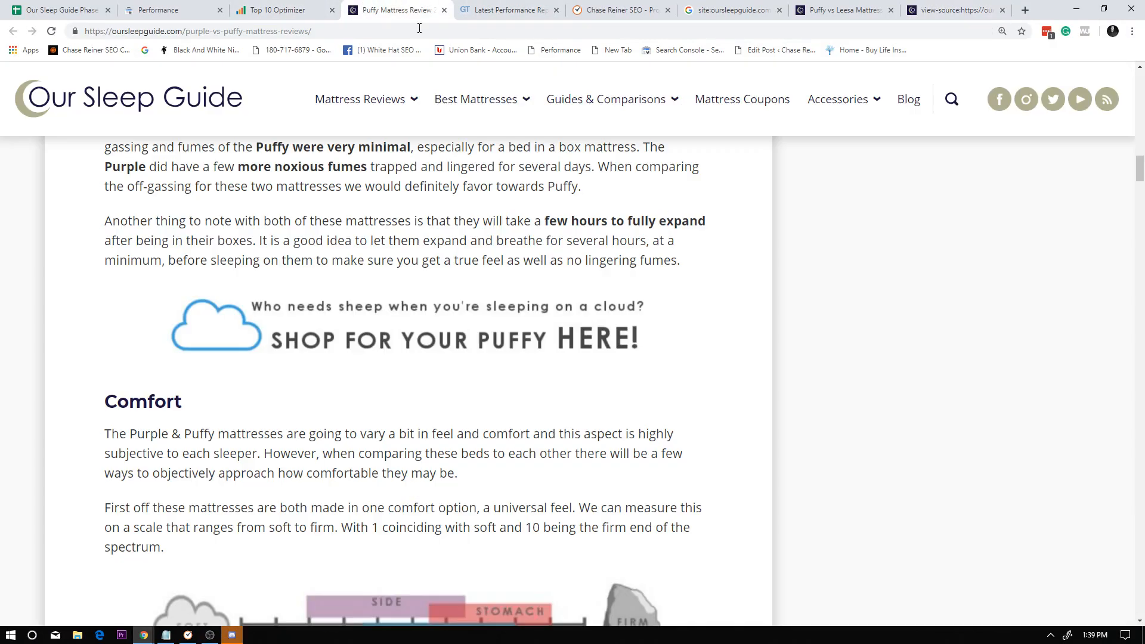
pyautogui.click(831, 17)
pyautogui.click(955, 10)
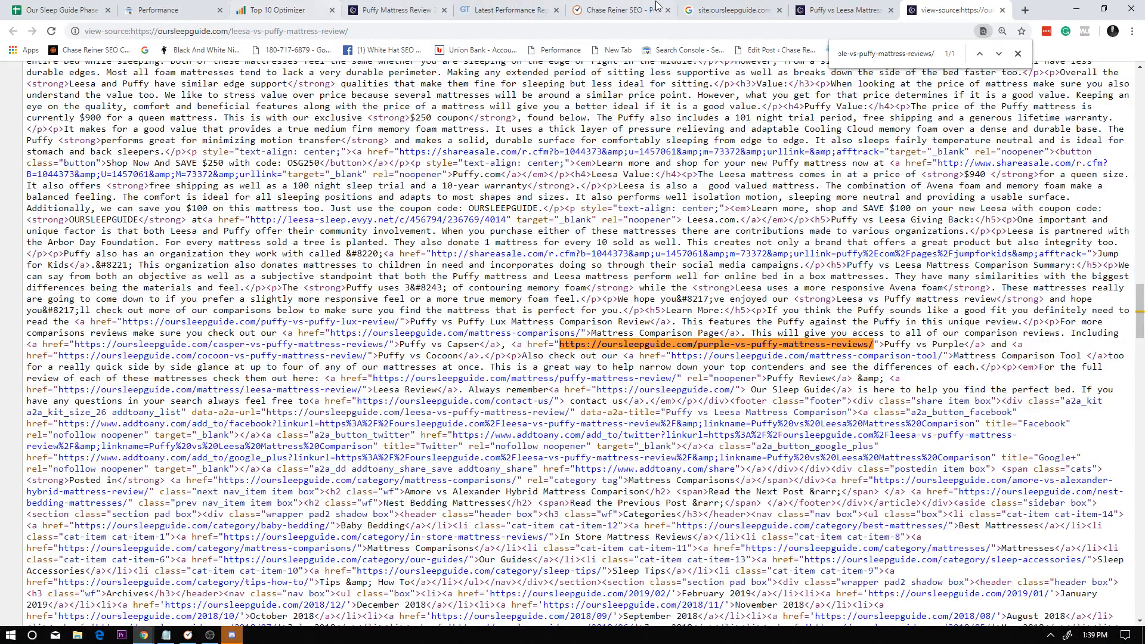
# Look through the first page of Google results for the Our Sleep Guide puffy mattress site search.
pyautogui.click(733, 10)
pyautogui.scroll(-10, 705, 98)
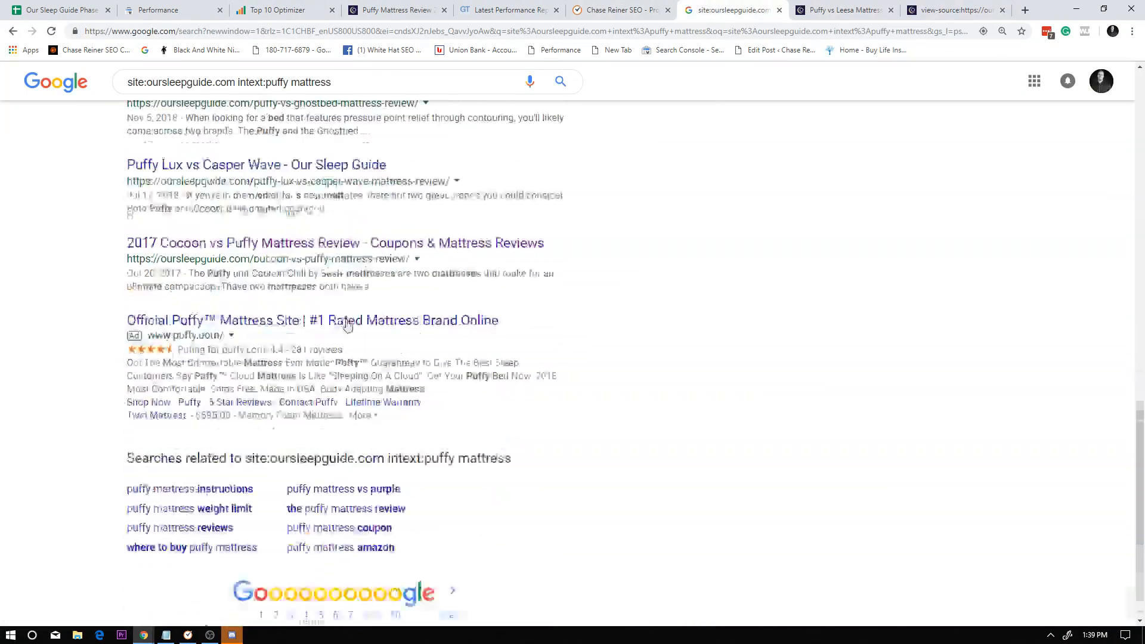
pyautogui.scroll(15, 423, 338)
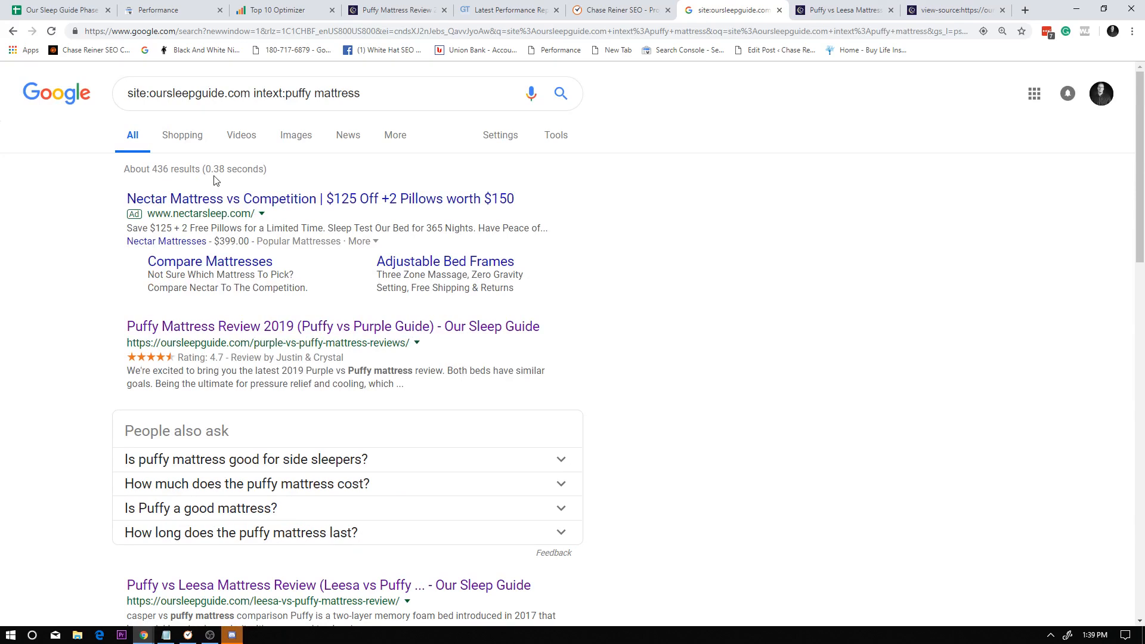
pyautogui.scroll(-3, 297, 315)
pyautogui.scroll(-12, 297, 315)
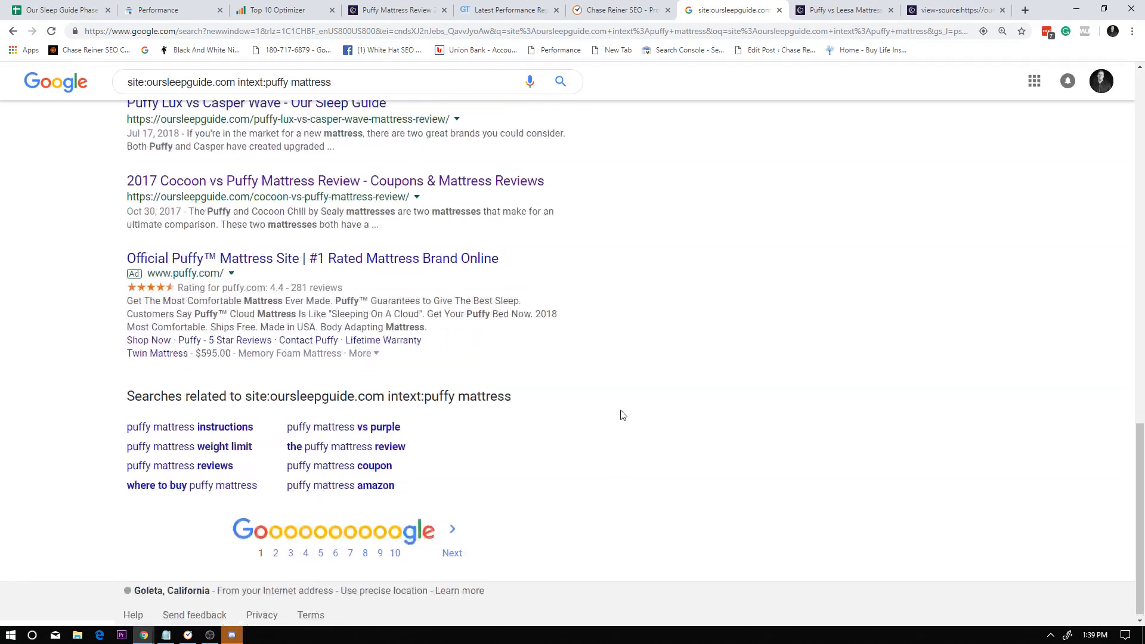
pyautogui.scroll(15, 619, 413)
# Recheck the Puffy vs Leesa article against the link in its page source, and close the source view.
pyautogui.click(844, 10)
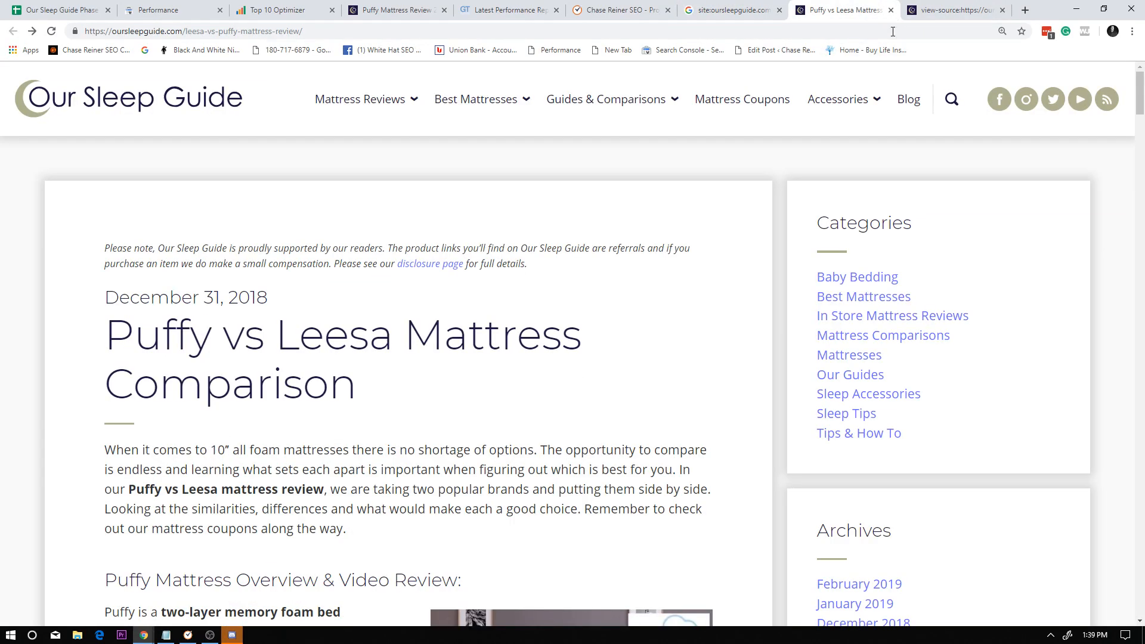
pyautogui.scroll(-15, 650, 251)
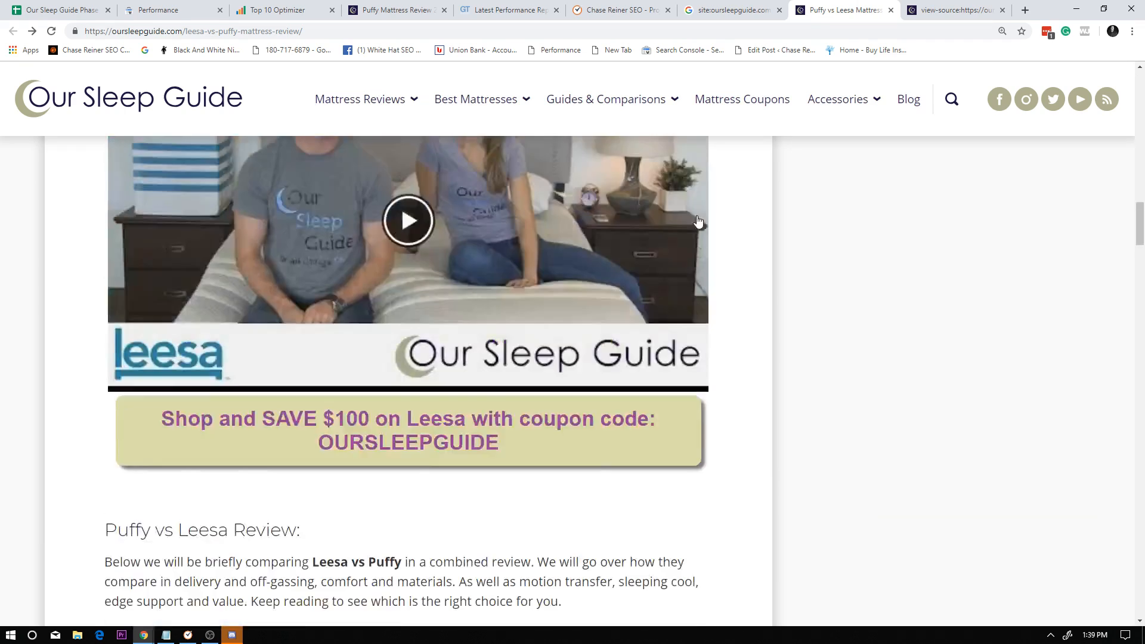
pyautogui.scroll(5, 670, 219)
pyautogui.click(926, 5)
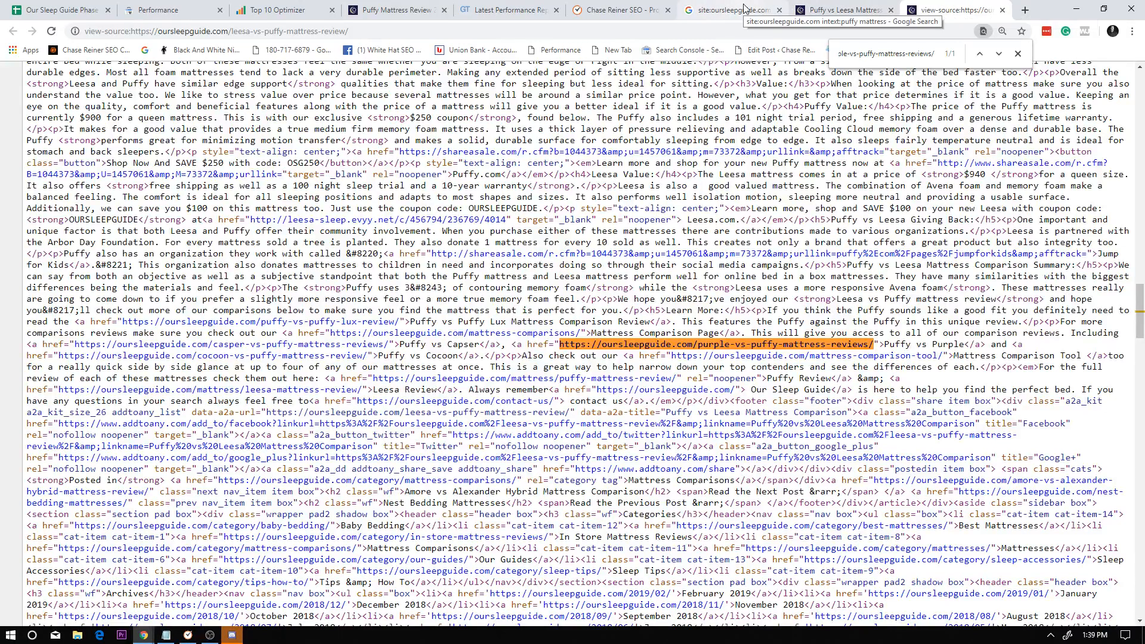
pyautogui.click(847, 9)
pyautogui.click(1003, 10)
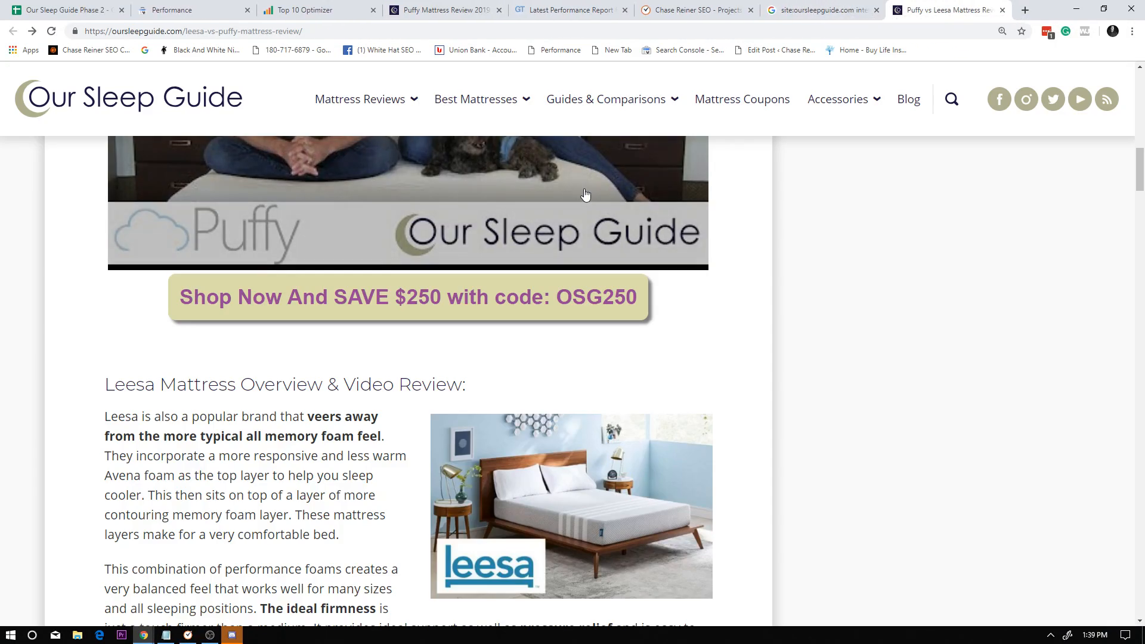
# Search the Puffy vs Leesa article for puffy mattress and step through every occurrence to look for internal link opportunities.
pyautogui.hotkey('ctrl', 'f')
pyautogui.write('puffy mat')
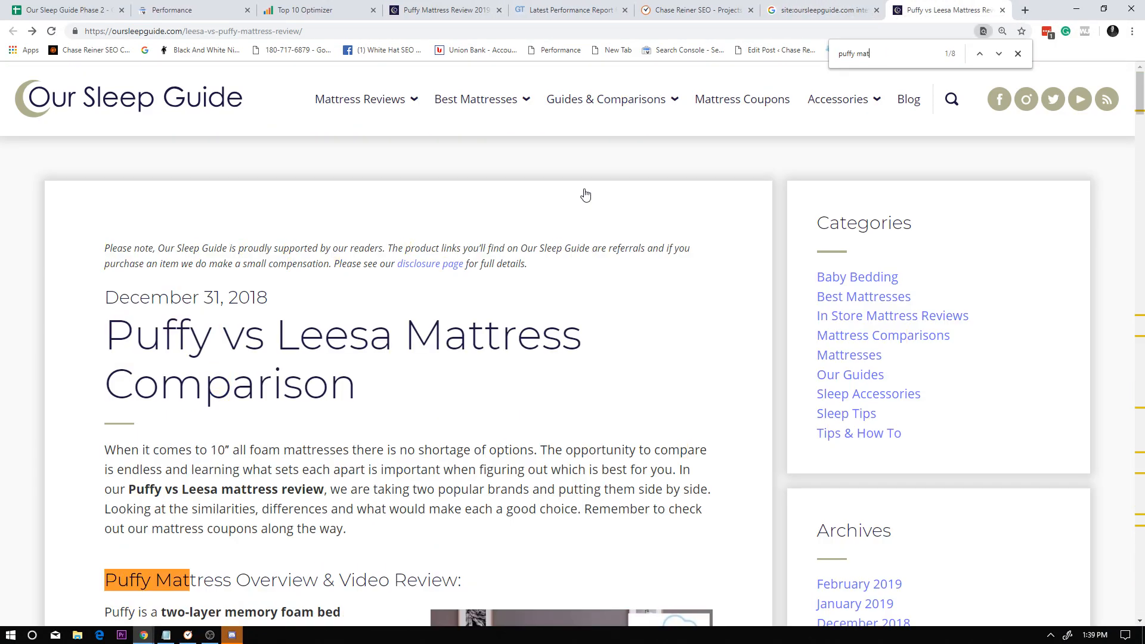
pyautogui.write('tress')
pyautogui.press('Return')
pyautogui.press('Return')
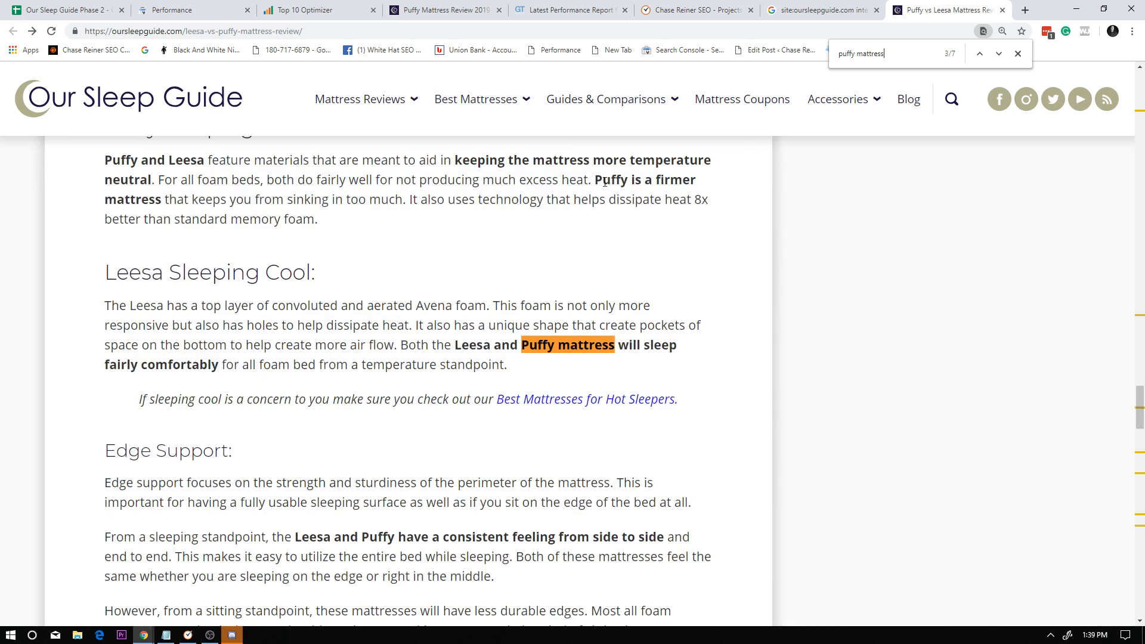
pyautogui.press('Return')
pyautogui.press('Return')
pyautogui.press('Return')
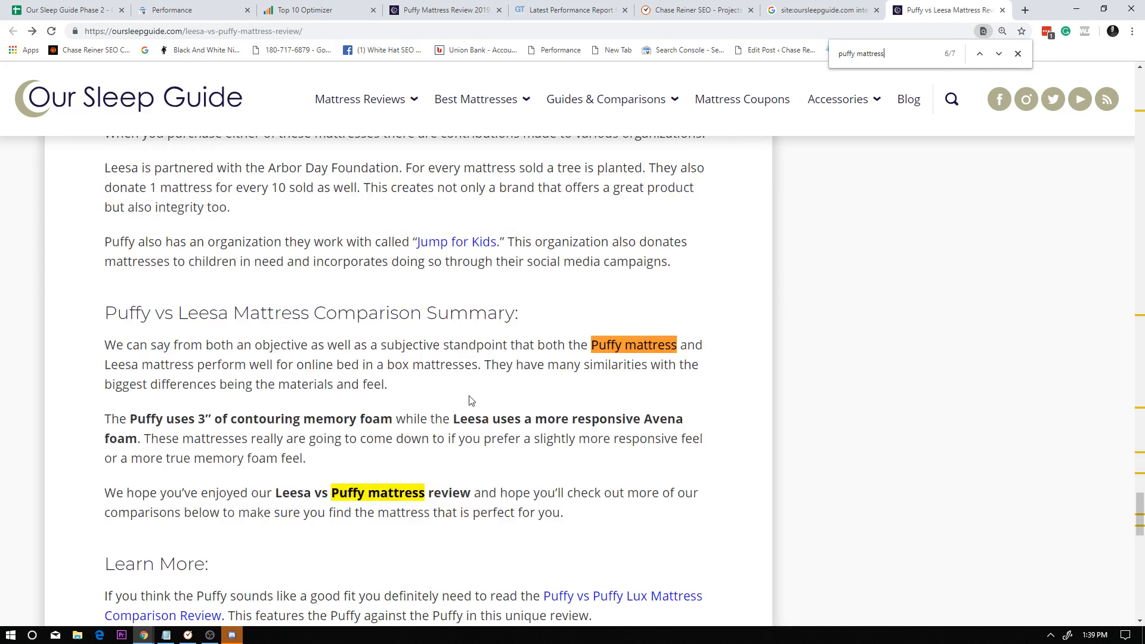
pyautogui.press('Return')
pyautogui.press('Return')
pyautogui.press('Return')
pyautogui.press('Return')
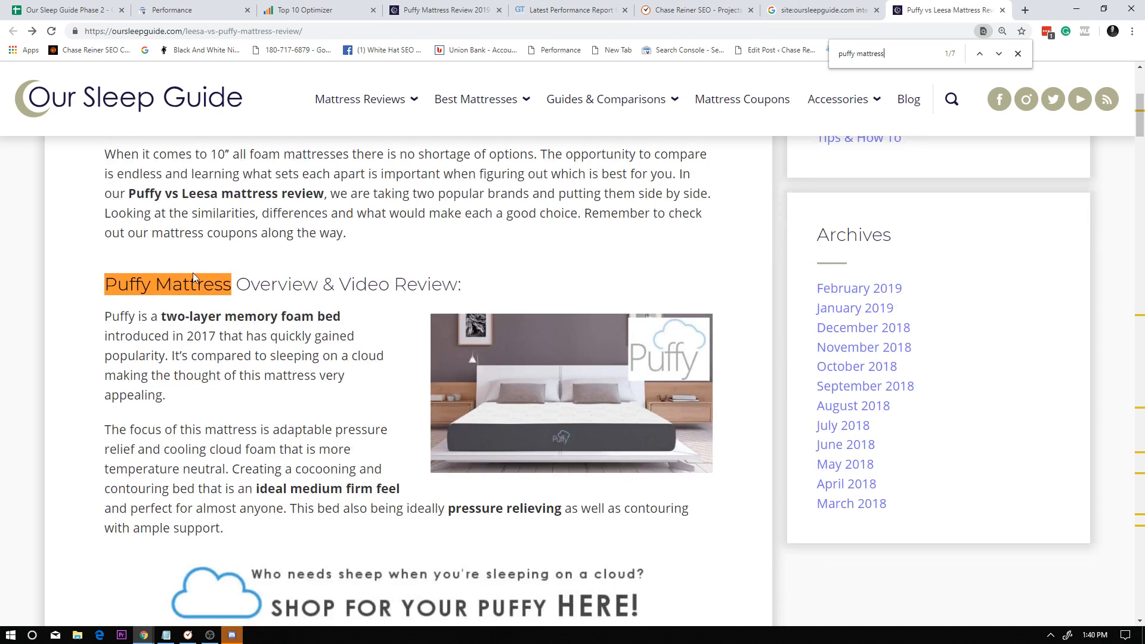
pyautogui.press('Return')
pyautogui.press('Return')
pyautogui.press('Return')
pyautogui.press('Return')
pyautogui.press('Return')
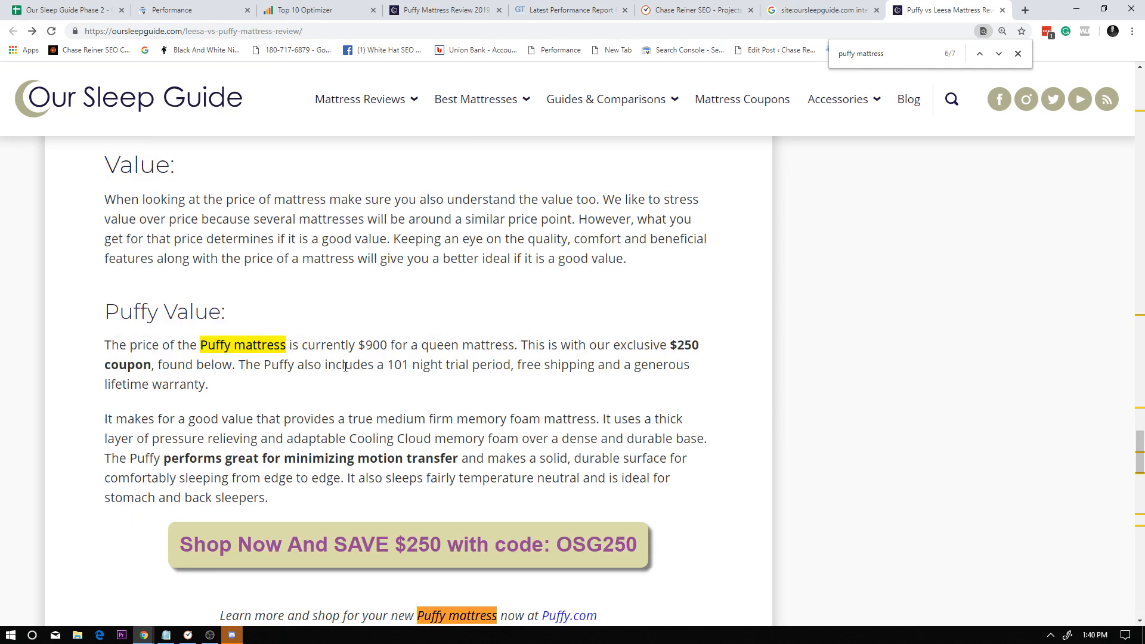
pyautogui.press('Return')
pyautogui.press('Return')
pyautogui.press('Return')
pyautogui.press('Return')
pyautogui.press('Return')
pyautogui.press('Return')
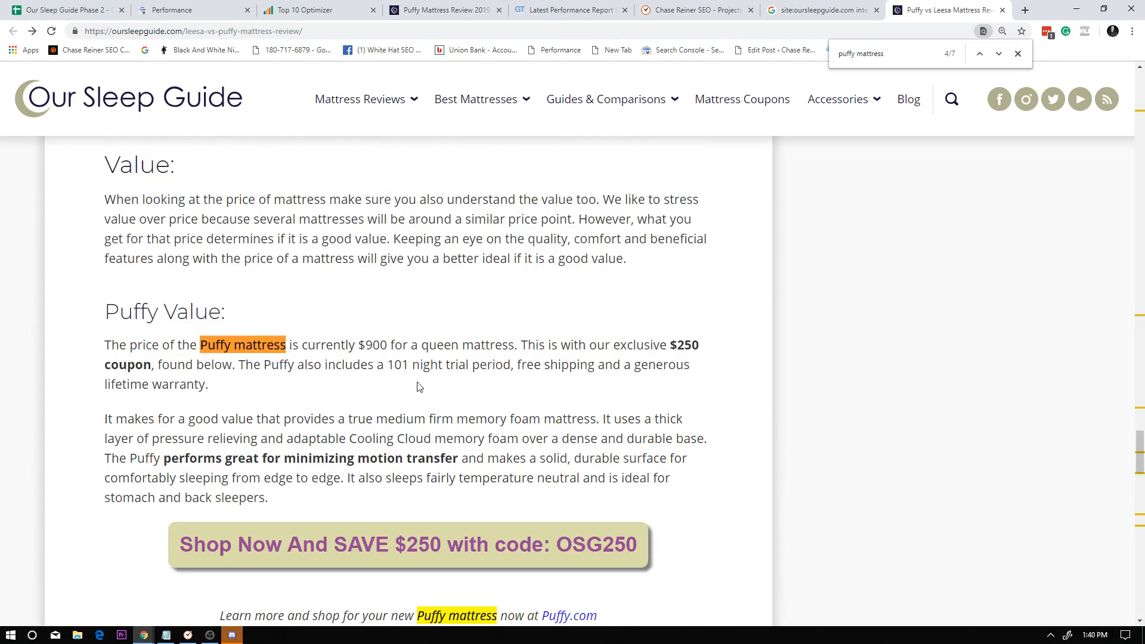
# Check the internal links in the Learn More section at the end of the Puffy vs Leesa article.
pyautogui.scroll(-5, 446, 439)
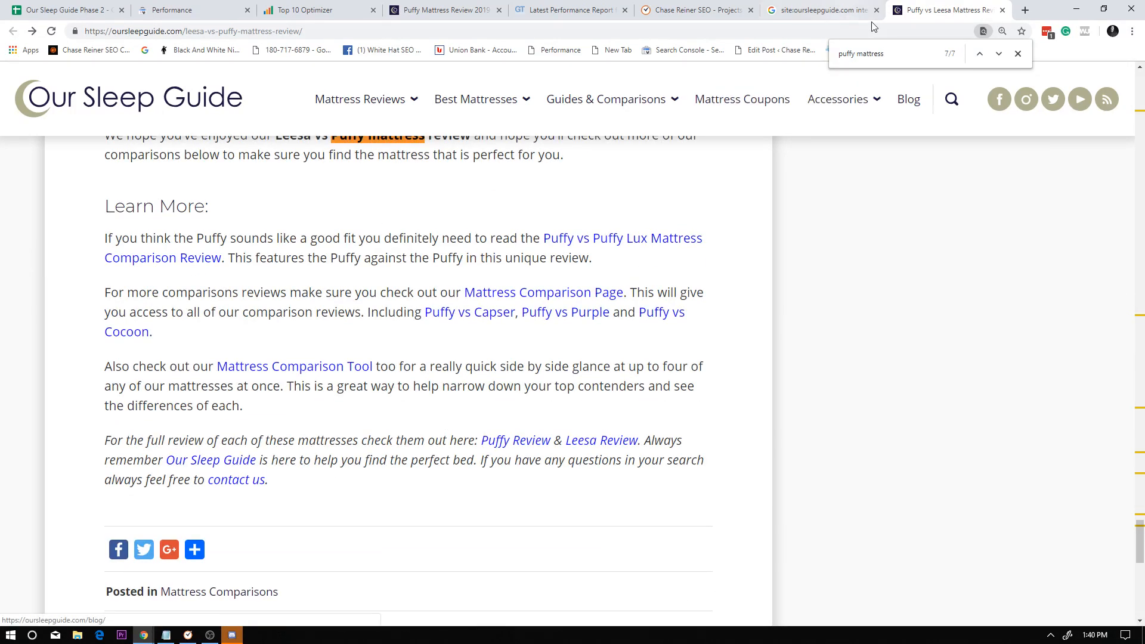
pyautogui.click(817, 10)
pyautogui.click(1013, 12)
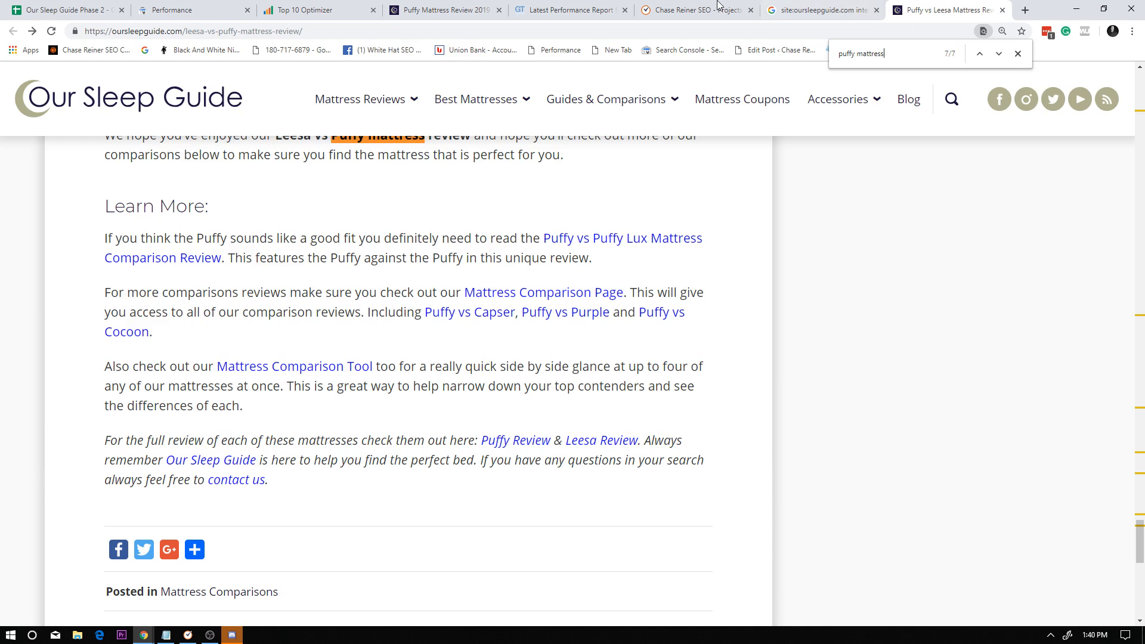
# Check the benchmark sheet against the Google results for site:oursleepguide.com intext:puffy mattress, and return to the sheet.
pyautogui.click(444, 11)
pyautogui.click(356, 6)
pyautogui.click(70, 7)
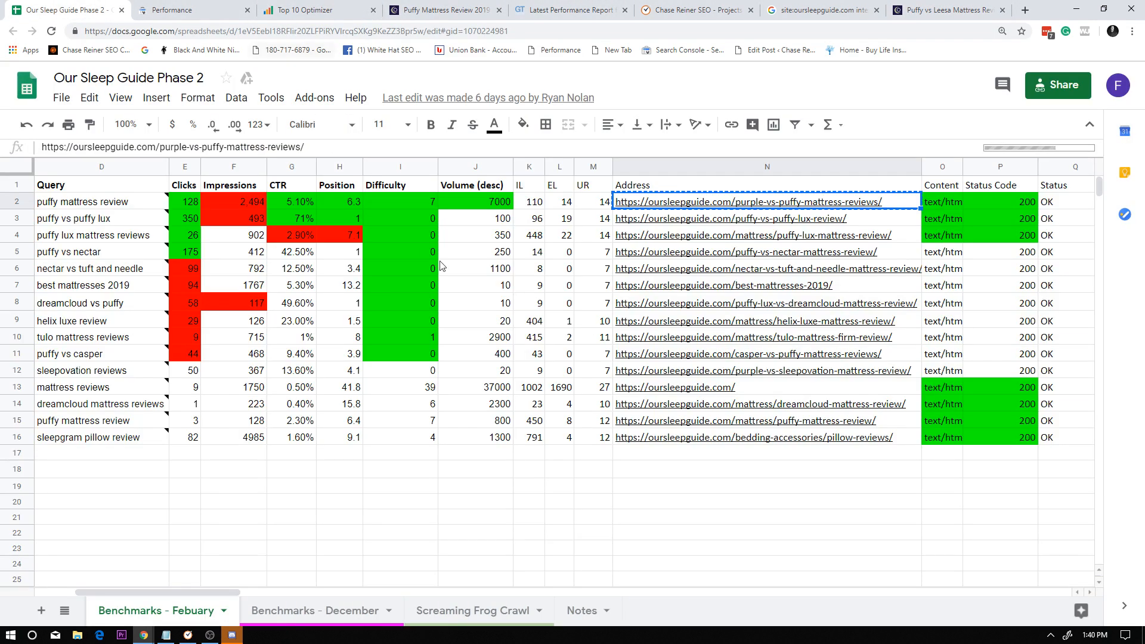
pyautogui.click(860, 4)
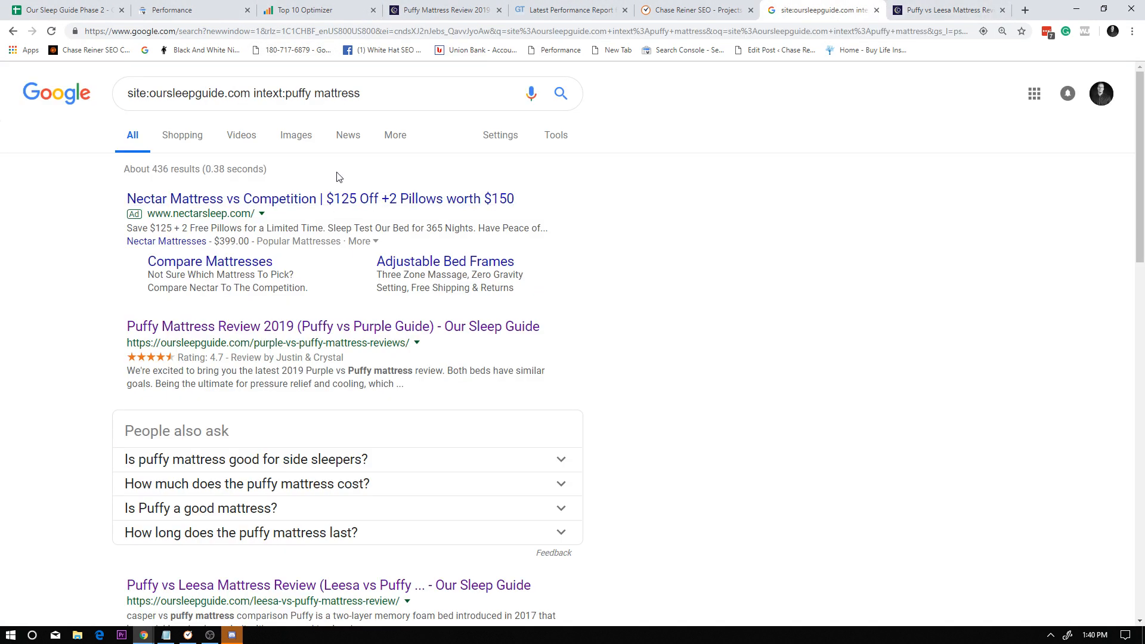
pyautogui.moveTo(365, 94); pyautogui.dragTo(119, 98)
pyautogui.click(927, 315)
pyautogui.click(88, 3)
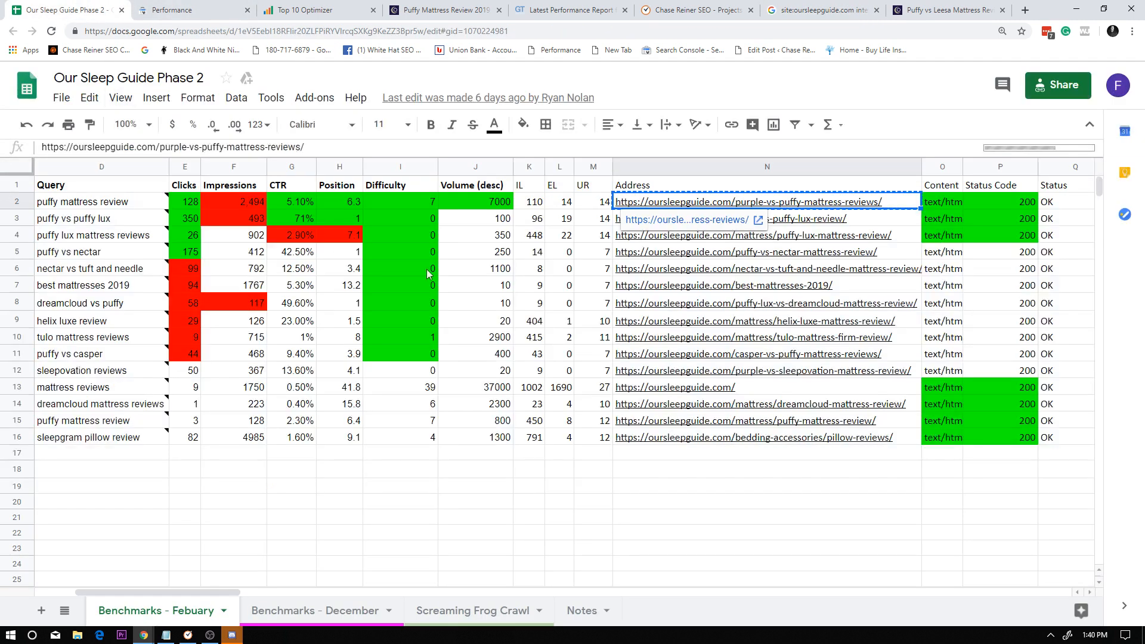
# Go through the page URLs in the sheet's Address column for other pages to check for puffy mattress mentions.
pyautogui.click(787, 253)
pyautogui.moveTo(787, 303); pyautogui.dragTo(788, 387)
pyautogui.click(788, 453)
pyautogui.moveTo(787, 517); pyautogui.dragTo(788, 236)
pyautogui.click(788, 305)
pyautogui.moveTo(789, 468); pyautogui.dragTo(799, 217)
pyautogui.click(800, 232)
pyautogui.moveTo(762, 391); pyautogui.dragTo(774, 218)
pyautogui.click(772, 234)
pyautogui.moveTo(738, 467); pyautogui.dragTo(738, 219)
pyautogui.click(738, 219)
pyautogui.moveTo(726, 452); pyautogui.dragTo(742, 267)
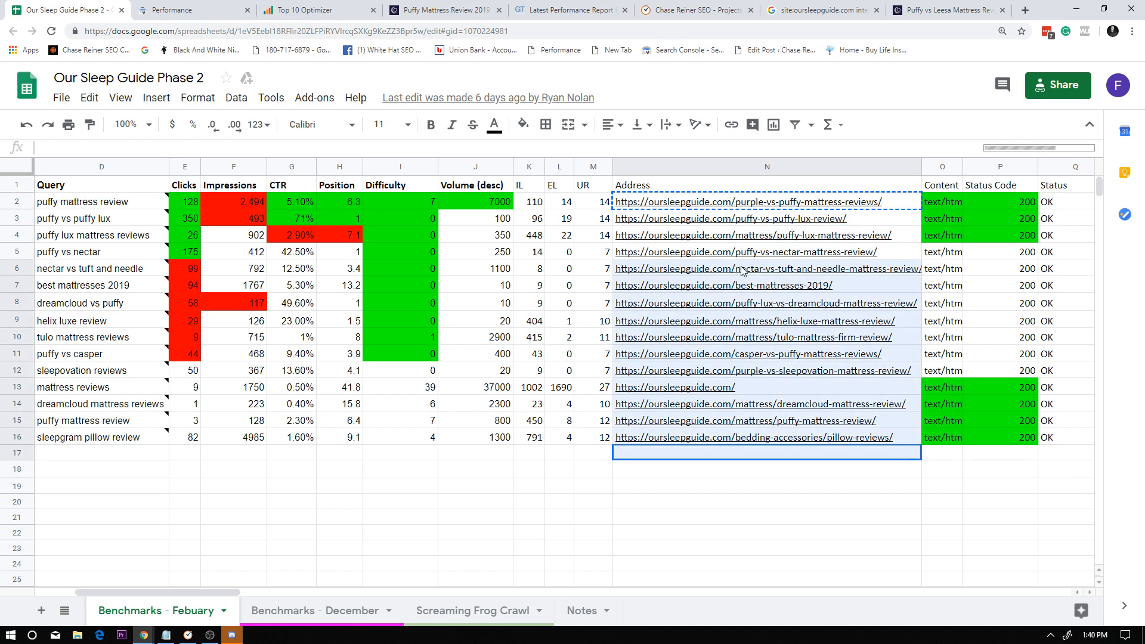
pyautogui.click(753, 301)
# Open the puffy-vs-puffy-lux-review page from its address in the benchmark sheet.
pyautogui.click(819, 219)
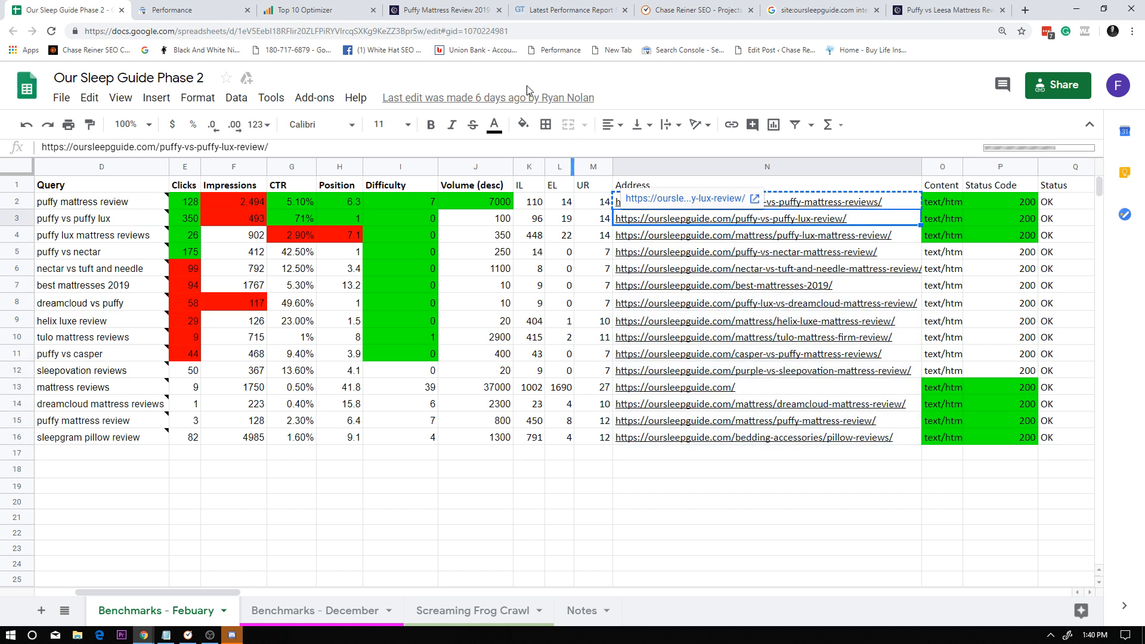
pyautogui.click(747, 203)
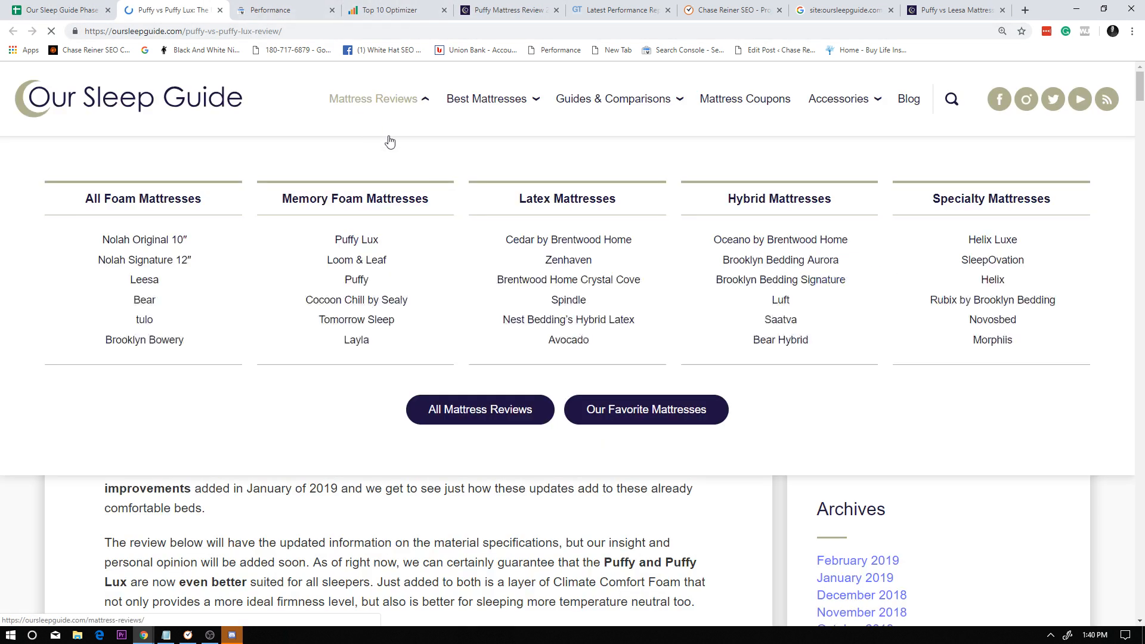
pyautogui.moveTo(216, 509); pyautogui.dragTo(206, 495)
pyautogui.click(423, 448)
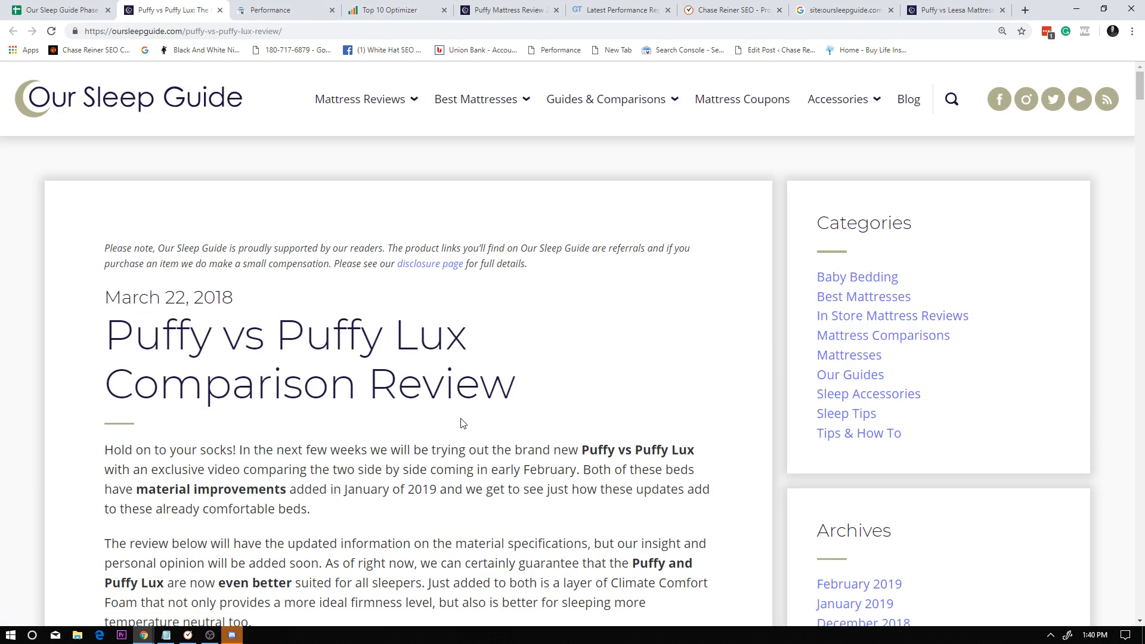
# Search the Puffy vs Puffy Lux article for puffy mattress and step through the occurrences for internal link opportunities.
pyautogui.hotkey('ctrl', 'f')
pyautogui.write('puffy matt')
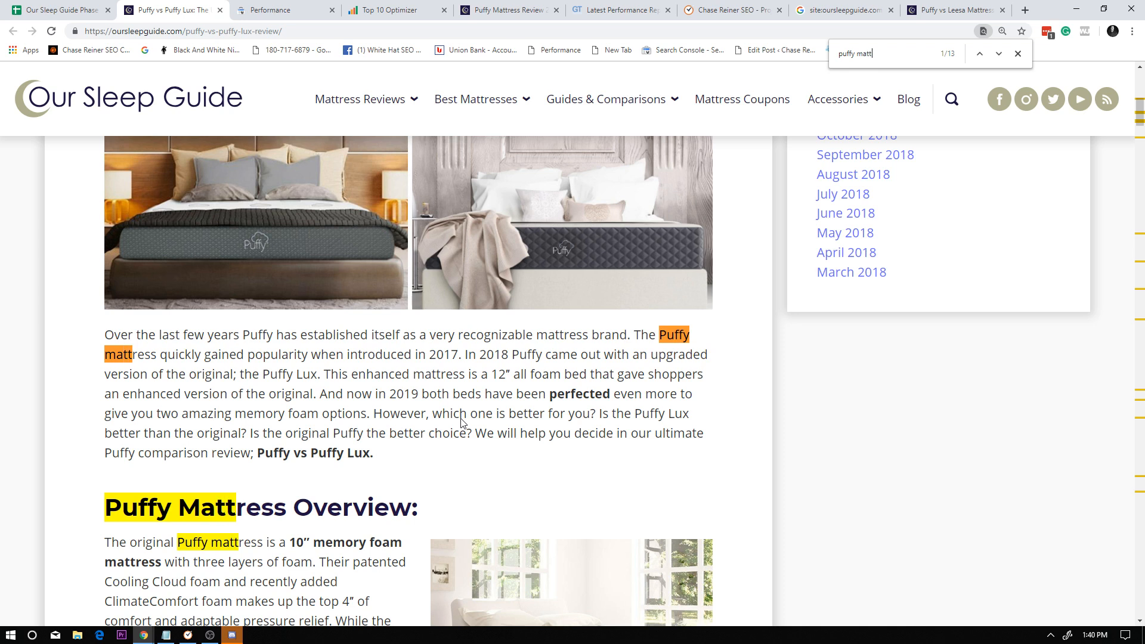
pyautogui.press('Return')
pyautogui.press('Return')
pyautogui.press('Return')
pyautogui.press('Return')
pyautogui.press('Return')
pyautogui.press('Return')
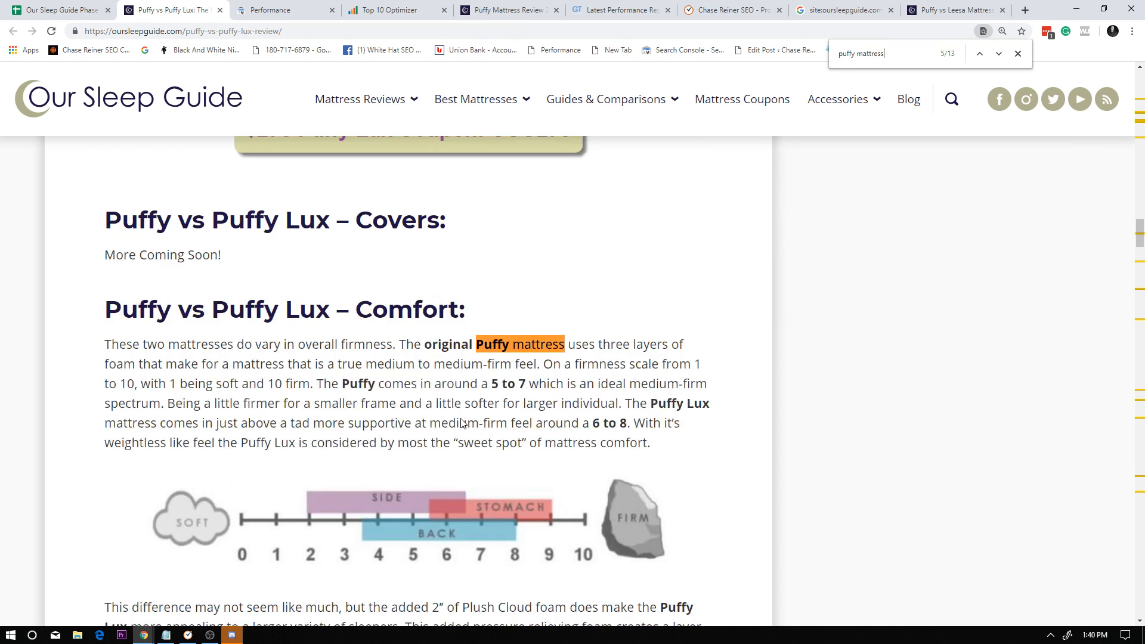
pyautogui.press('Return')
pyautogui.press('Return')
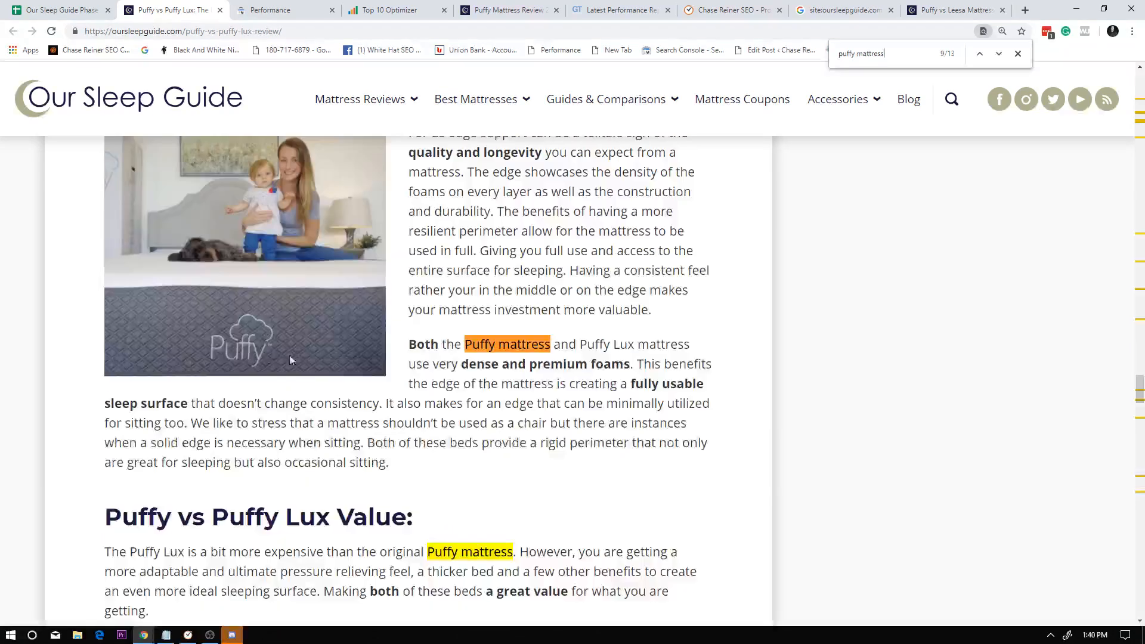
pyautogui.press('Return')
pyautogui.press('Return')
pyautogui.press('Return')
pyautogui.press('Return')
pyautogui.press('Return')
pyautogui.press('Return')
pyautogui.press('Return')
pyautogui.press('Return')
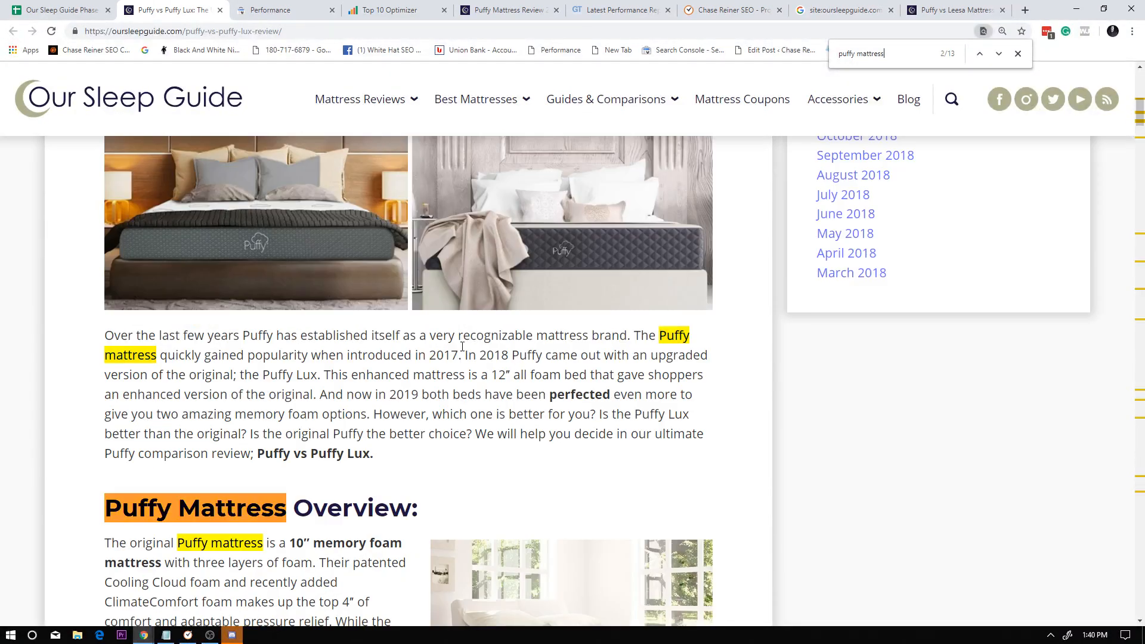
pyautogui.press('Return')
pyautogui.press('Return')
pyautogui.press('Return')
pyautogui.press('Return')
pyautogui.press('Return')
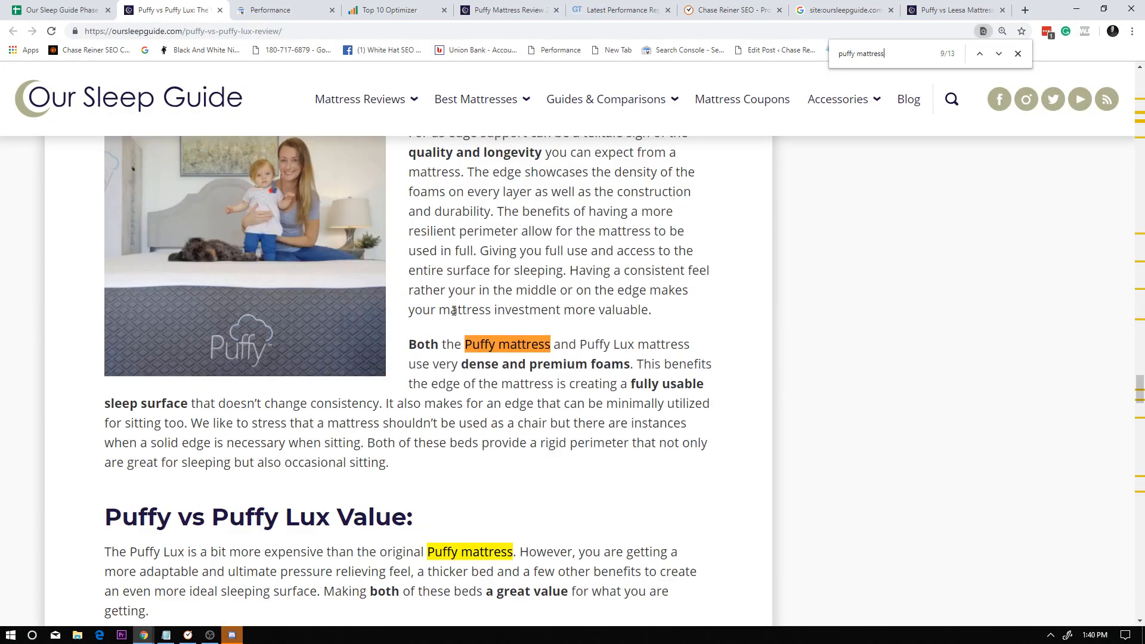
pyautogui.scroll(-15, 803, 258)
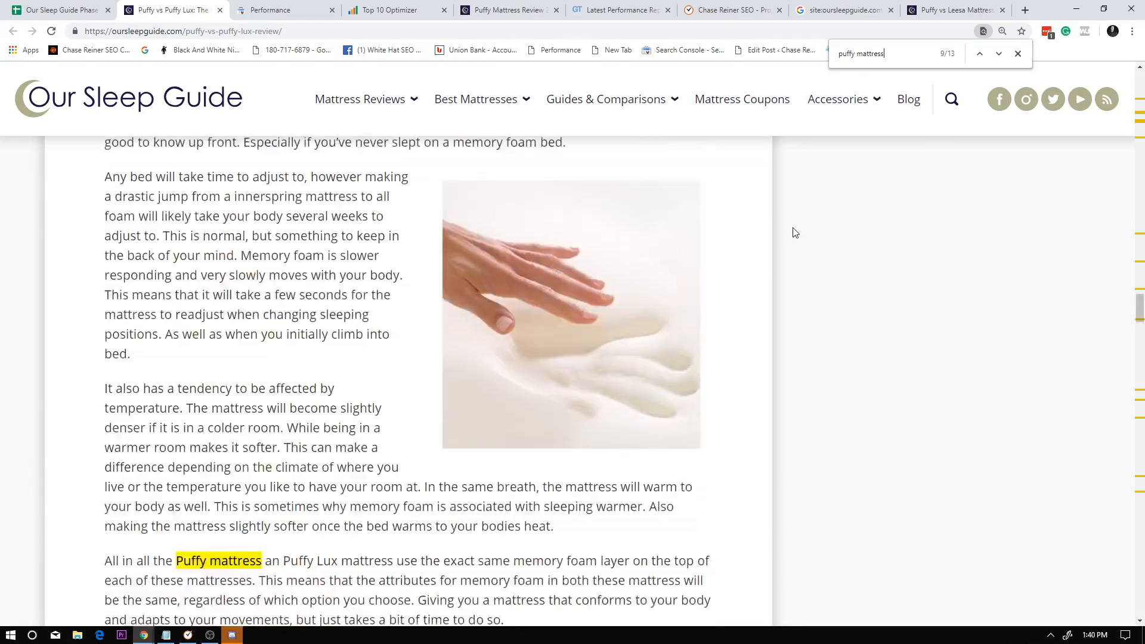
pyautogui.scroll(20, 795, 232)
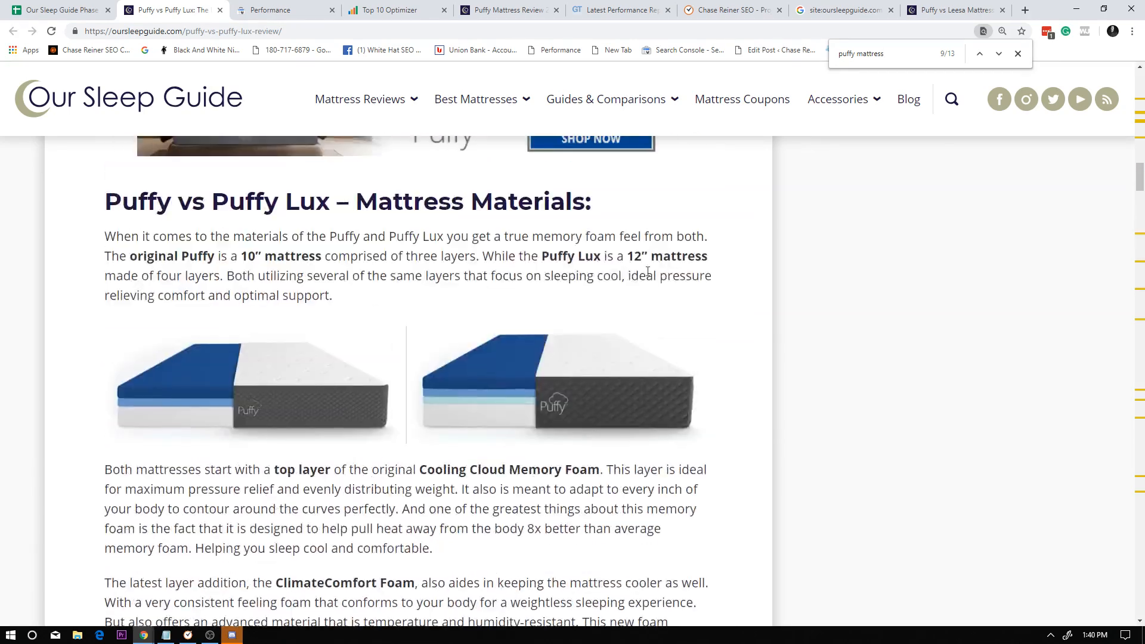
# Open the Puffy vs Puffy Lux article's page source and copy the purple-vs-puffy-mattress-reviews address from the benchmark sheet.
pyautogui.rightClick(847, 282)
pyautogui.click(889, 420)
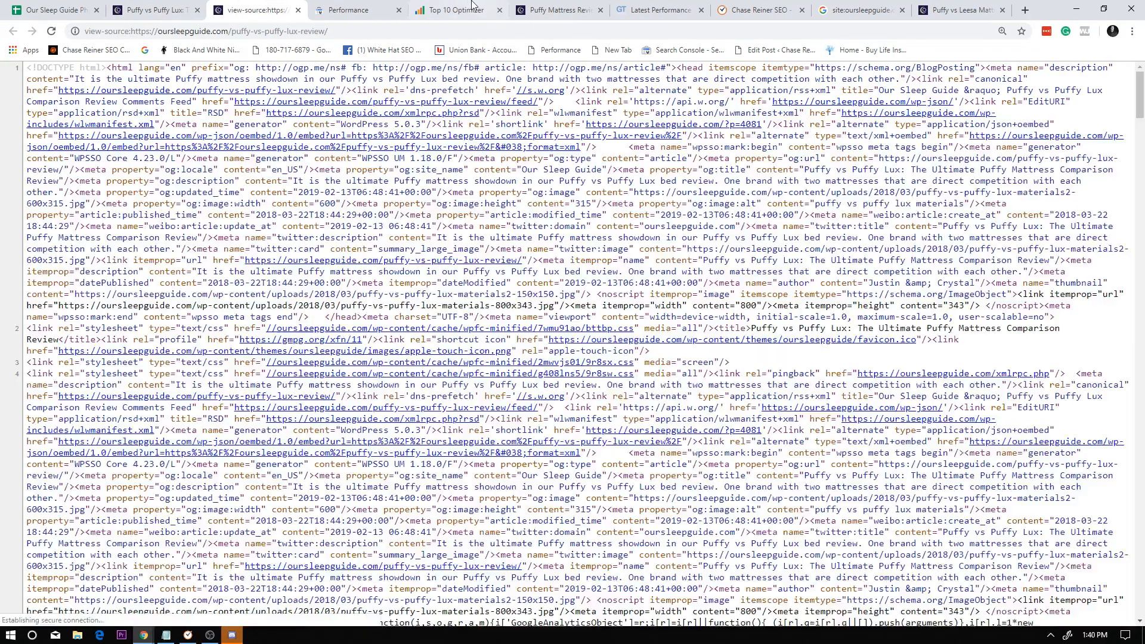
pyautogui.click(57, 10)
pyautogui.click(720, 209)
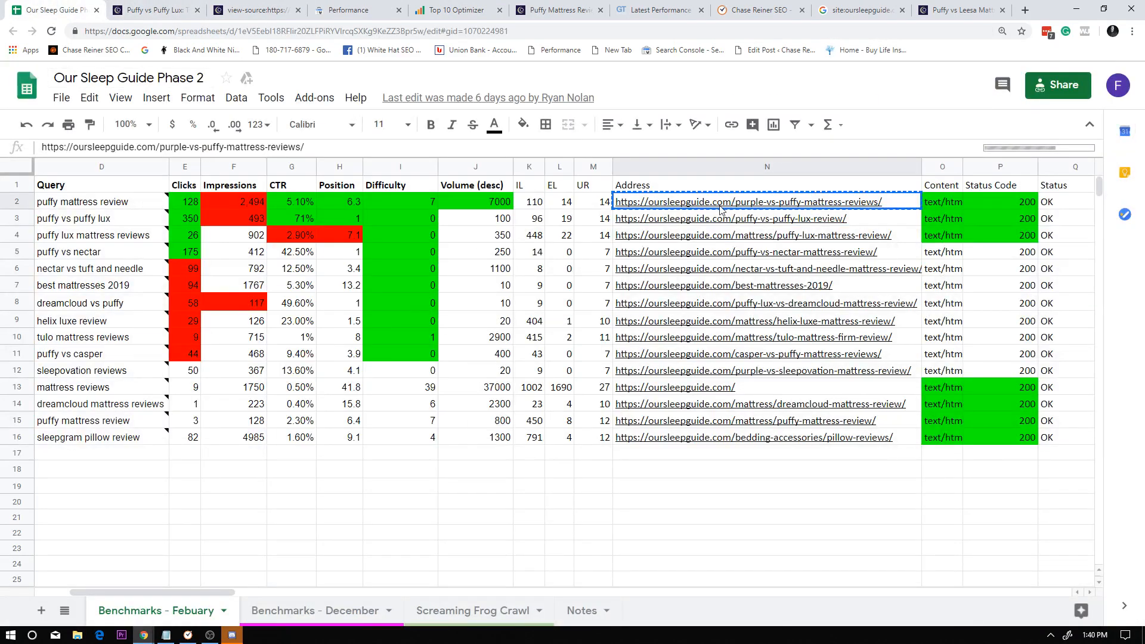
# Return to the Puffy vs Puffy Lux page source and search it for the copied purple-vs-puffy-mattress-reviews address.
pyautogui.click(557, 10)
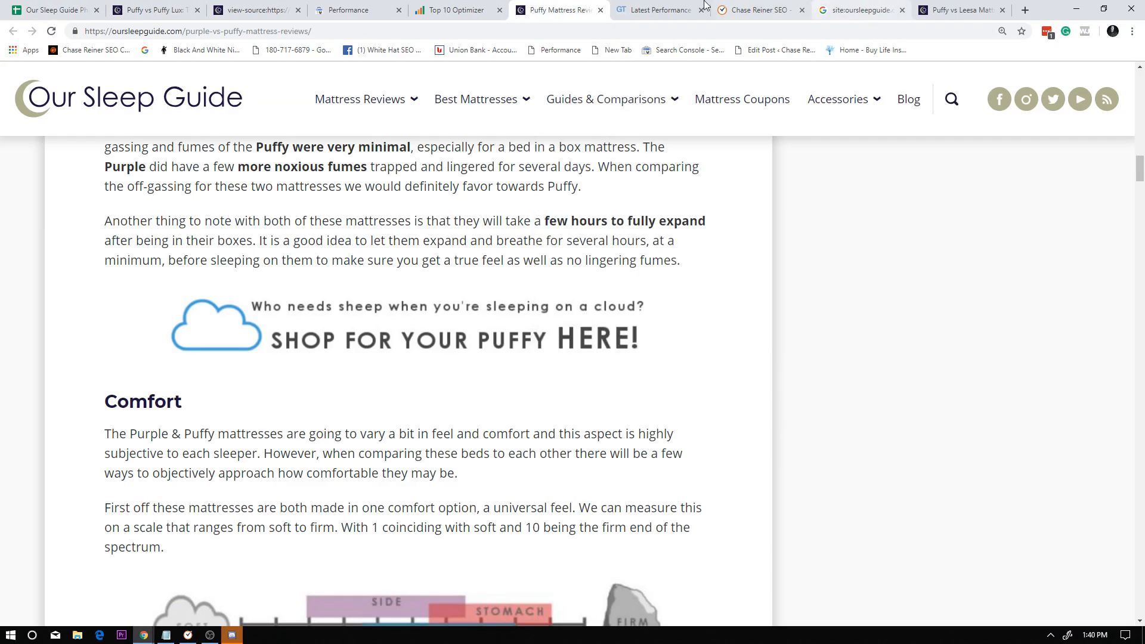
pyautogui.click(656, 10)
pyautogui.click(310, 5)
pyautogui.click(257, 10)
pyautogui.hotkey('ctrl', 'f')
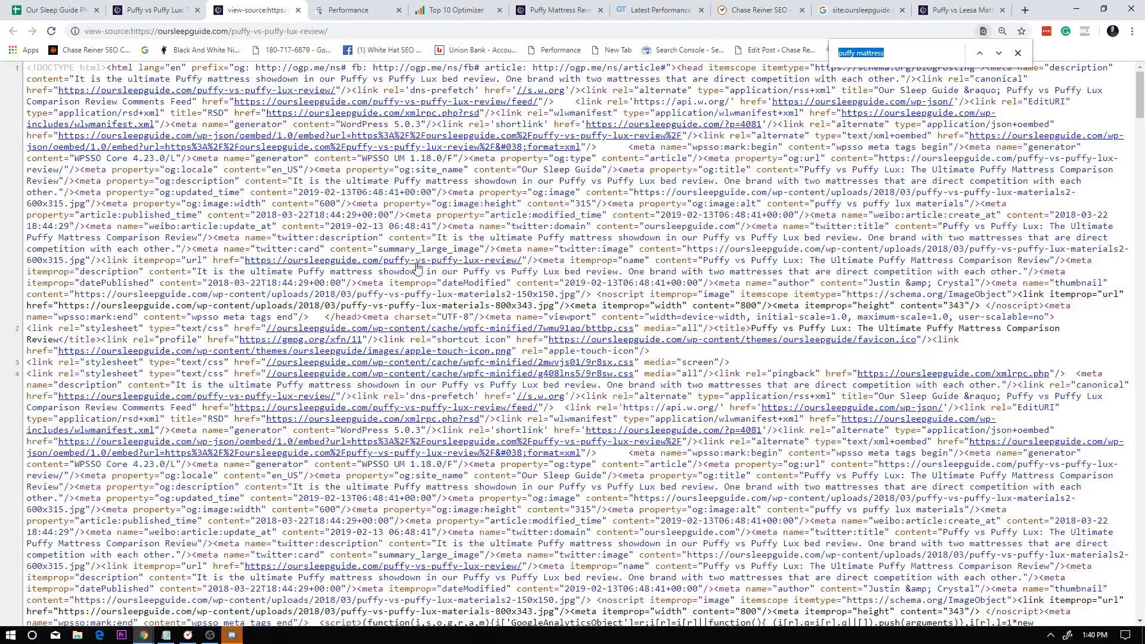
pyautogui.write('https://oursleepguide.com/purple-vs-puffy-mattress-reviews/')
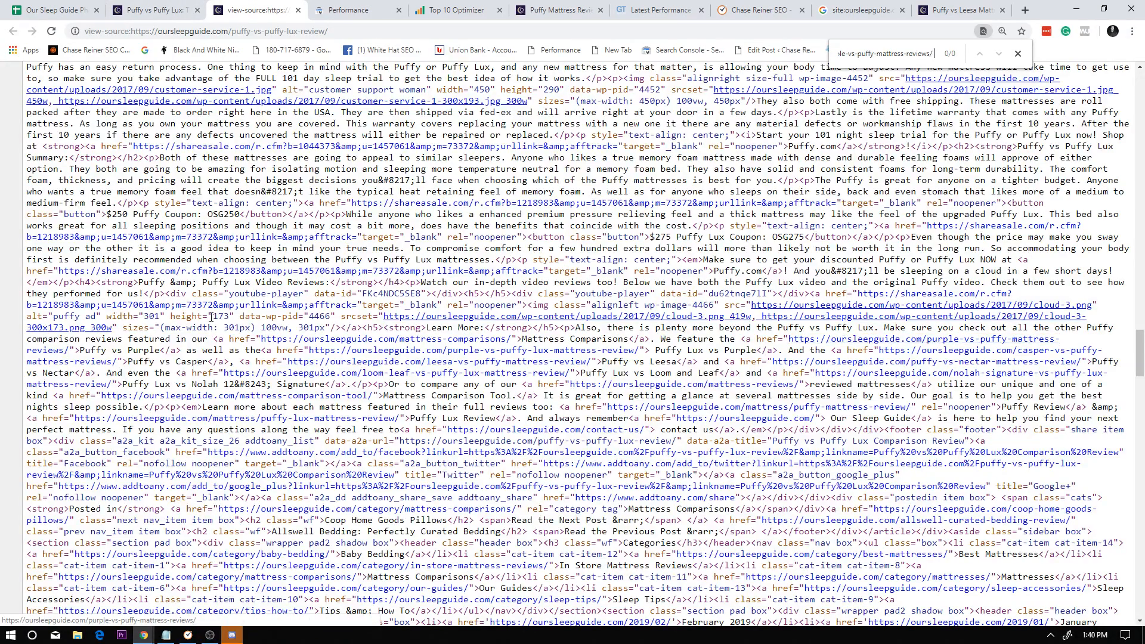
# Highlight the Puffy vs Purple link in the source's Learn More section, and close the source view.
pyautogui.moveTo(80, 350)
pyautogui.mouseDown()
pyautogui.moveTo(151, 352)
pyautogui.moveTo(93, 343)
pyautogui.mouseUp()
pyautogui.click(92, 361)
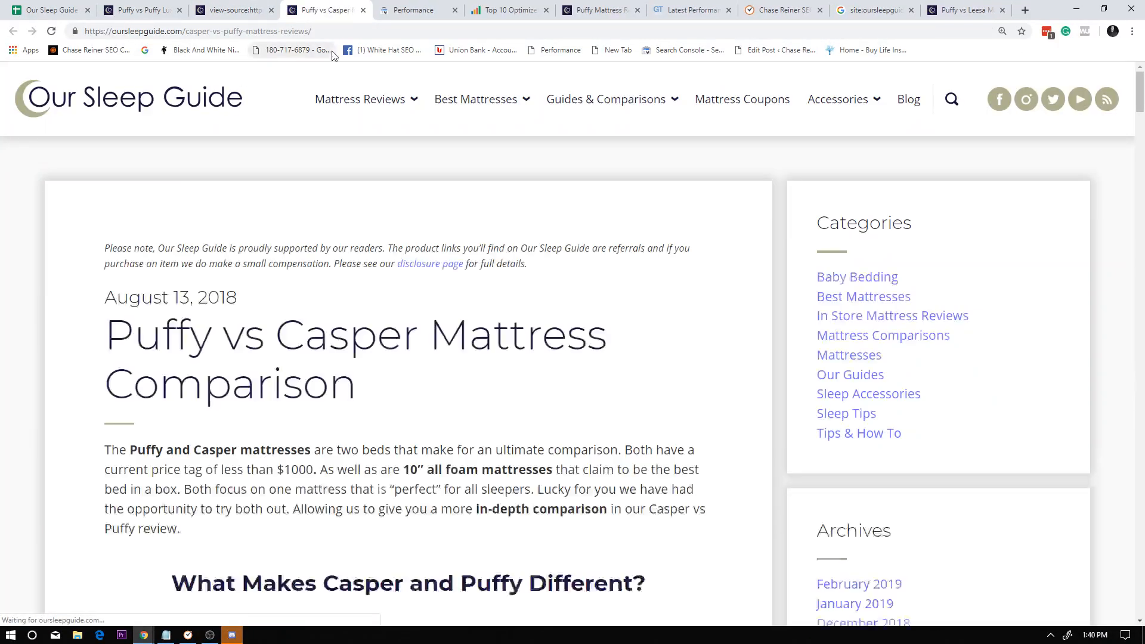
pyautogui.click(364, 10)
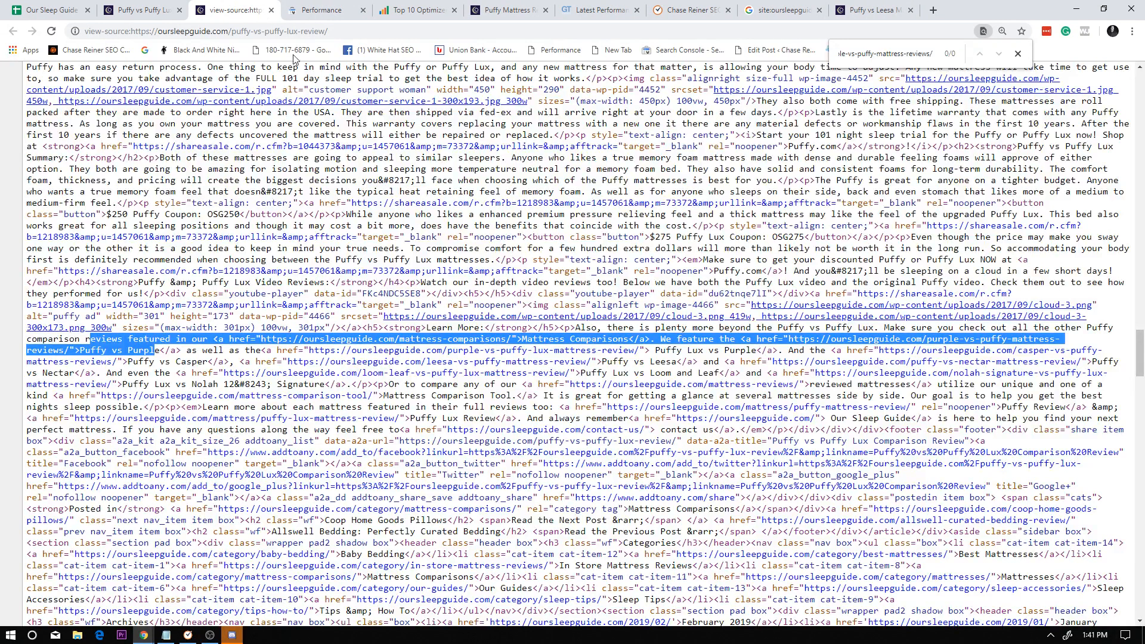
pyautogui.click(154, 9)
pyautogui.click(269, 9)
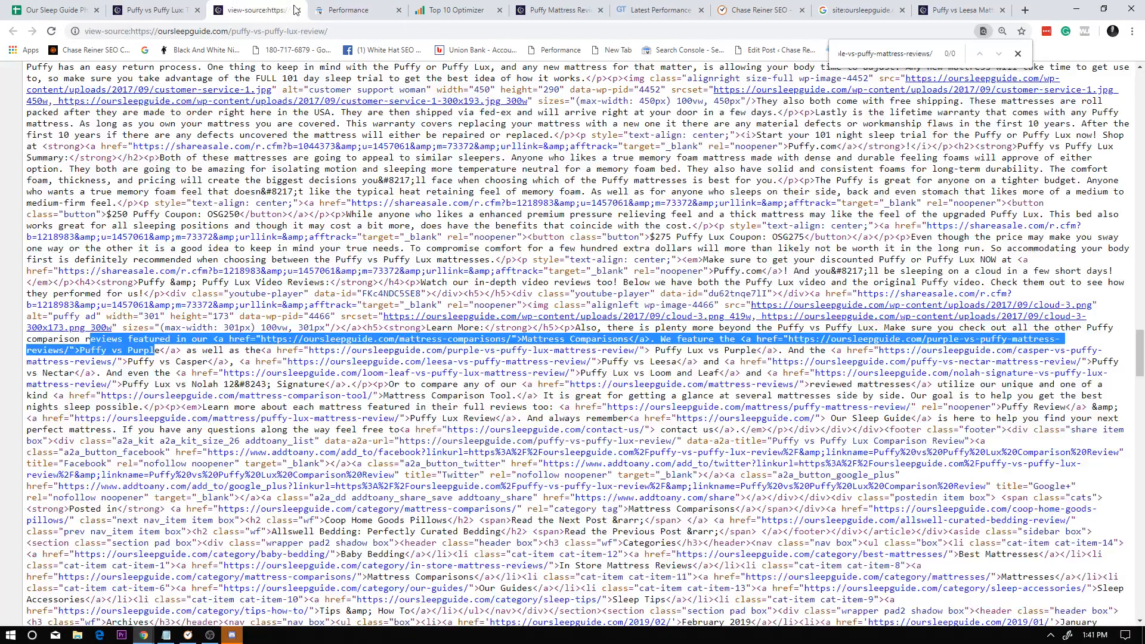
pyautogui.click(299, 10)
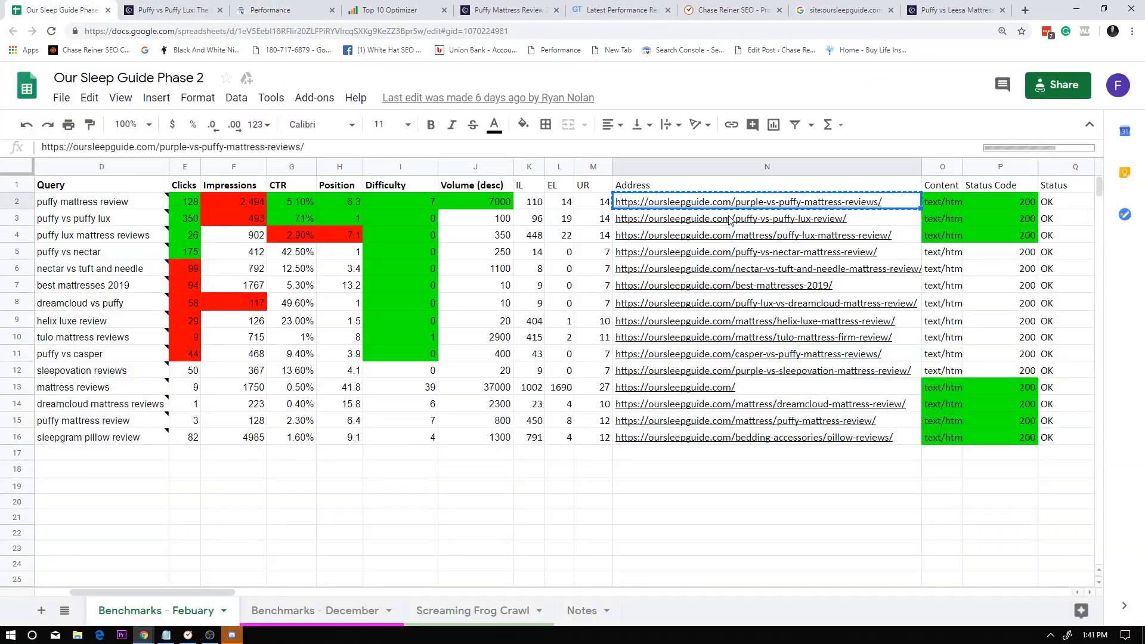
# Look over the Address column of the benchmark sheet alongside the puffy mattress review query.
pyautogui.moveTo(684, 550); pyautogui.dragTo(621, 202)
pyautogui.moveTo(622, 517); pyautogui.dragTo(622, 530)
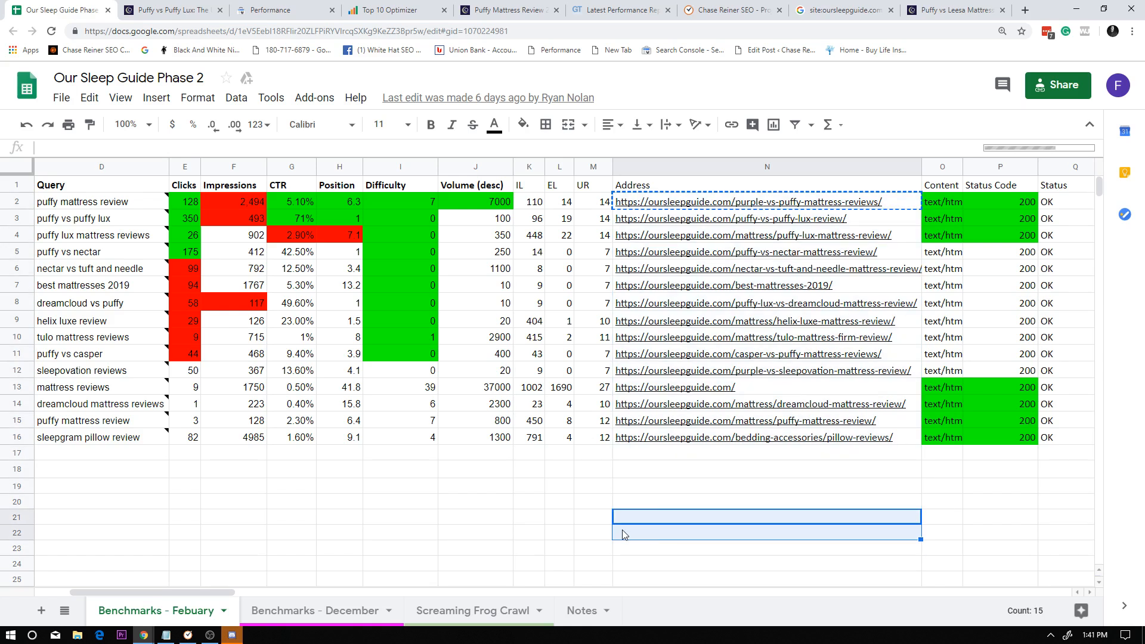
pyautogui.click(103, 202)
pyautogui.moveTo(752, 549); pyautogui.dragTo(740, 202)
pyautogui.click(736, 486)
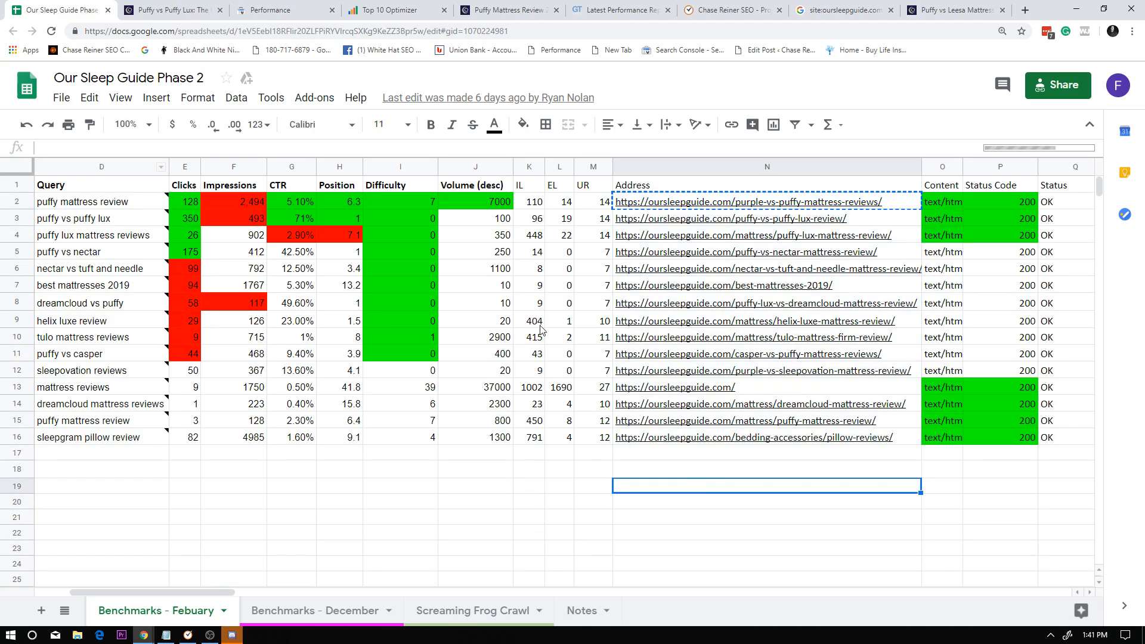
# Check the first puffy mattress review query and its note against the purple-vs-puffy-mattress-reviews address in the same row.
pyautogui.click(112, 202)
pyautogui.doubleClick(112, 204)
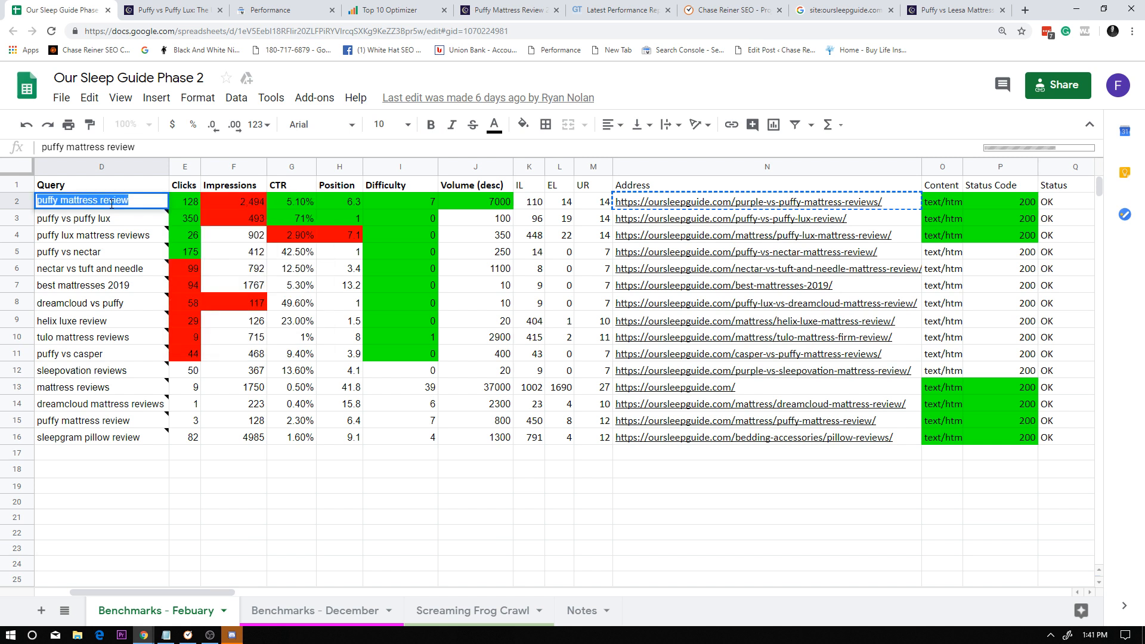
pyautogui.click(419, 226)
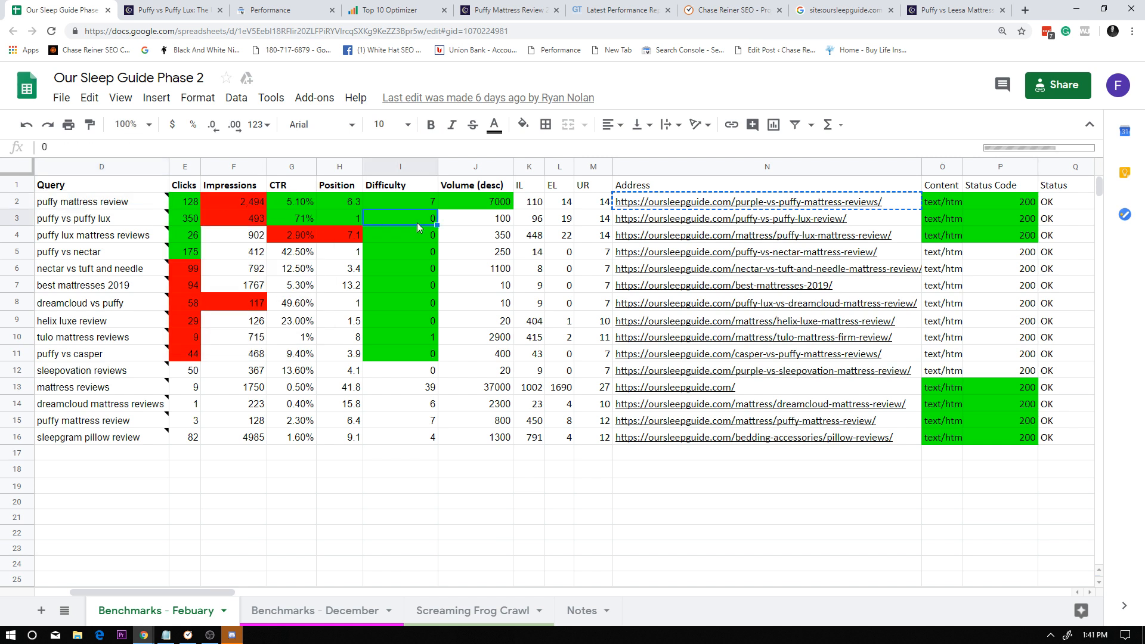
pyautogui.click(684, 204)
pyautogui.click(126, 191)
pyautogui.click(125, 199)
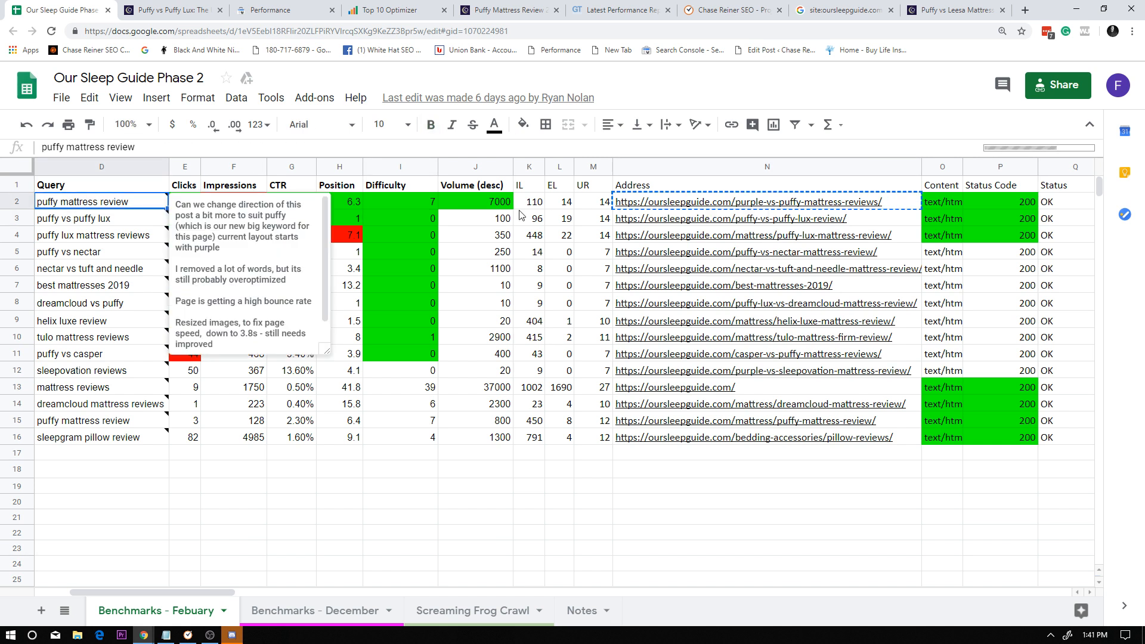
pyautogui.click(688, 208)
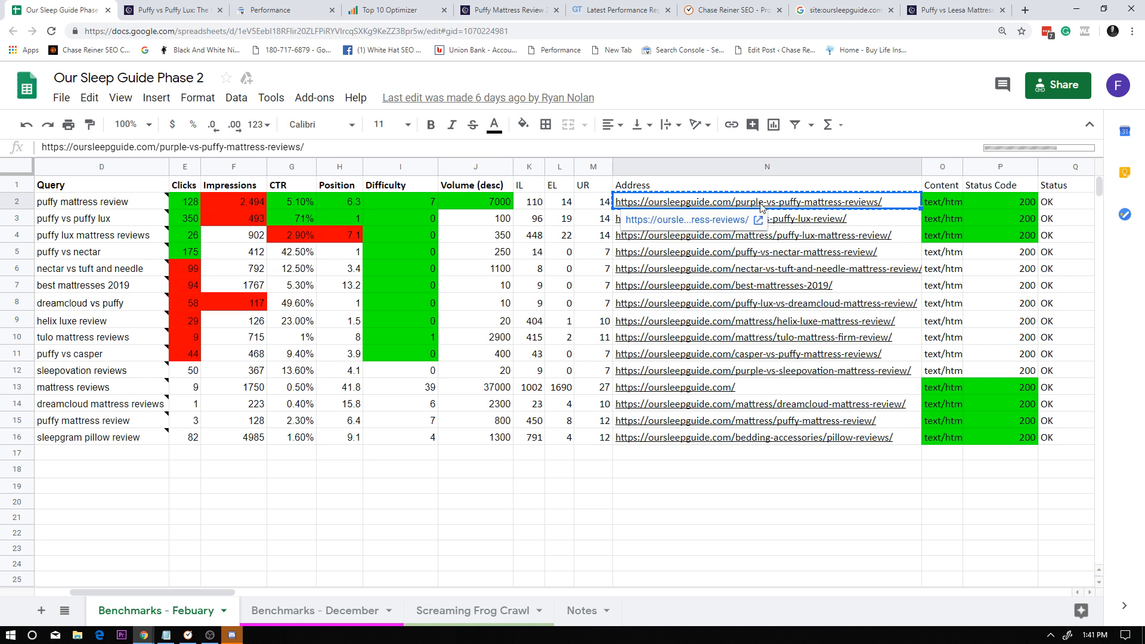
# Recheck the wording of the first puffy mattress review query and look across the position, difficulty and volume columns.
pyautogui.click(130, 201)
pyautogui.doubleClick(130, 201)
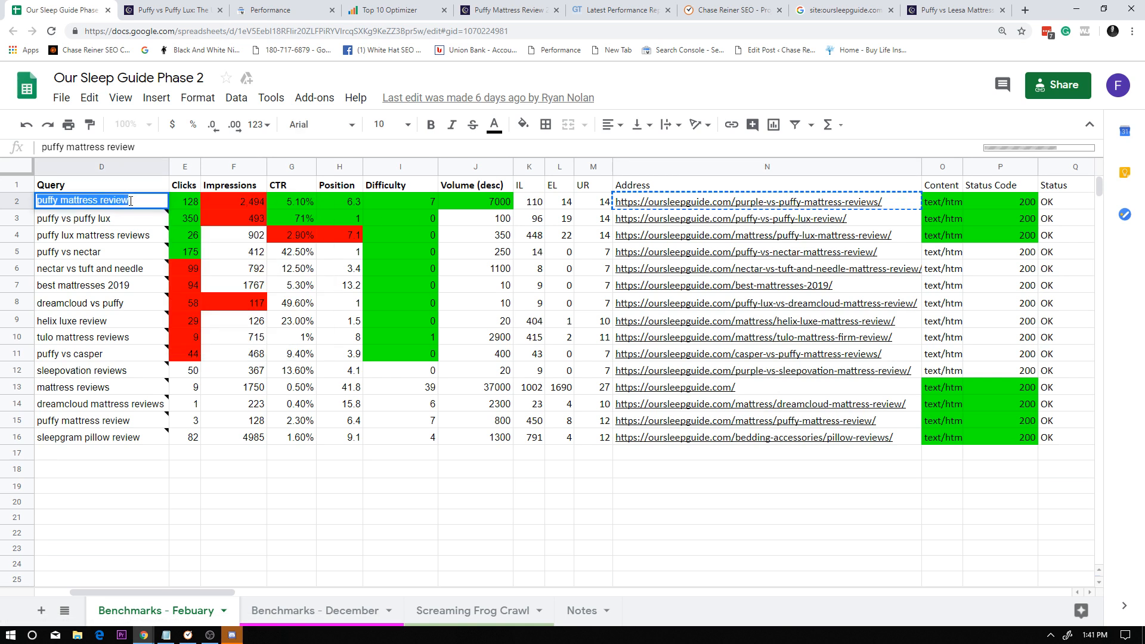
pyautogui.click(175, 304)
pyautogui.tripleClick(132, 201)
pyautogui.click(355, 308)
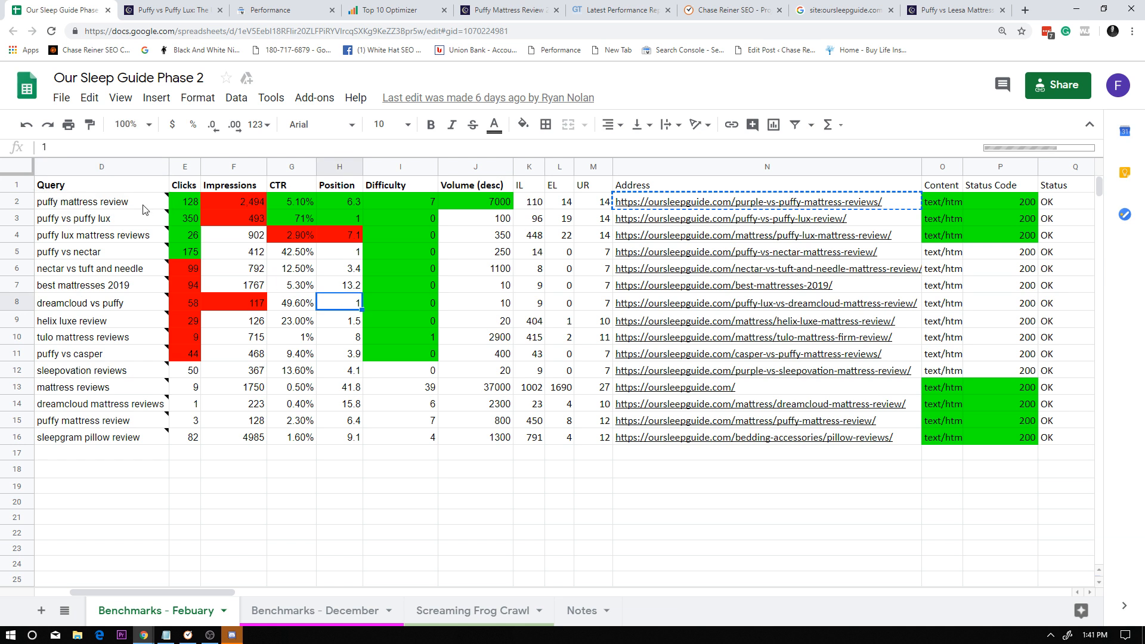
pyautogui.click(421, 255)
pyautogui.click(477, 238)
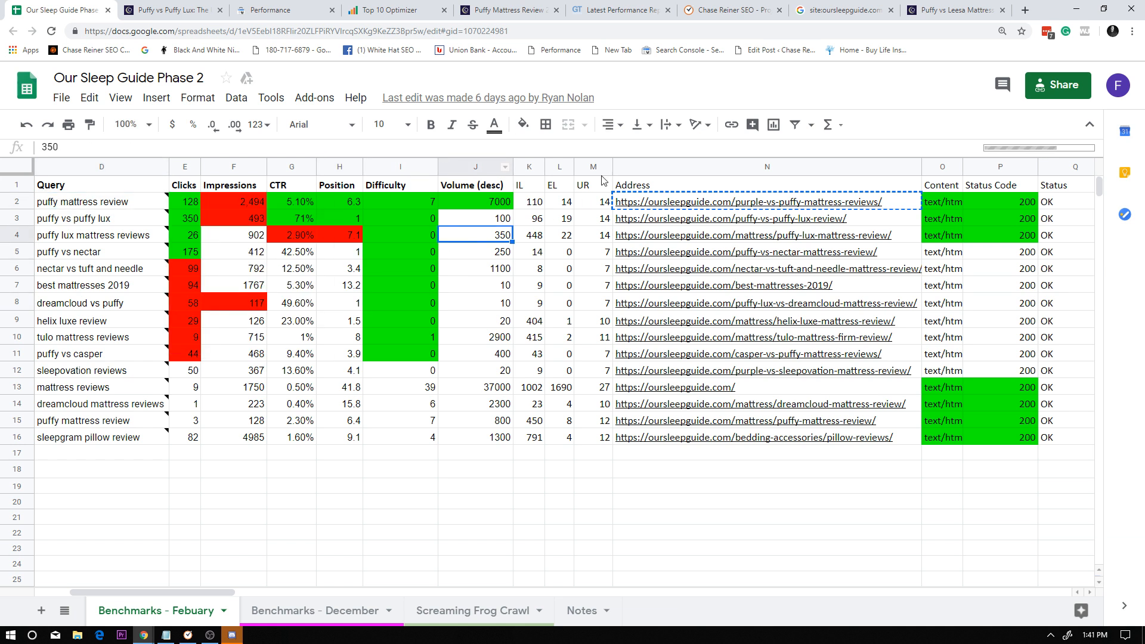
# Copy the purple-vs-puffy-mattress-reviews address from the first puffy mattress review row of the benchmark sheet.
pyautogui.click(646, 206)
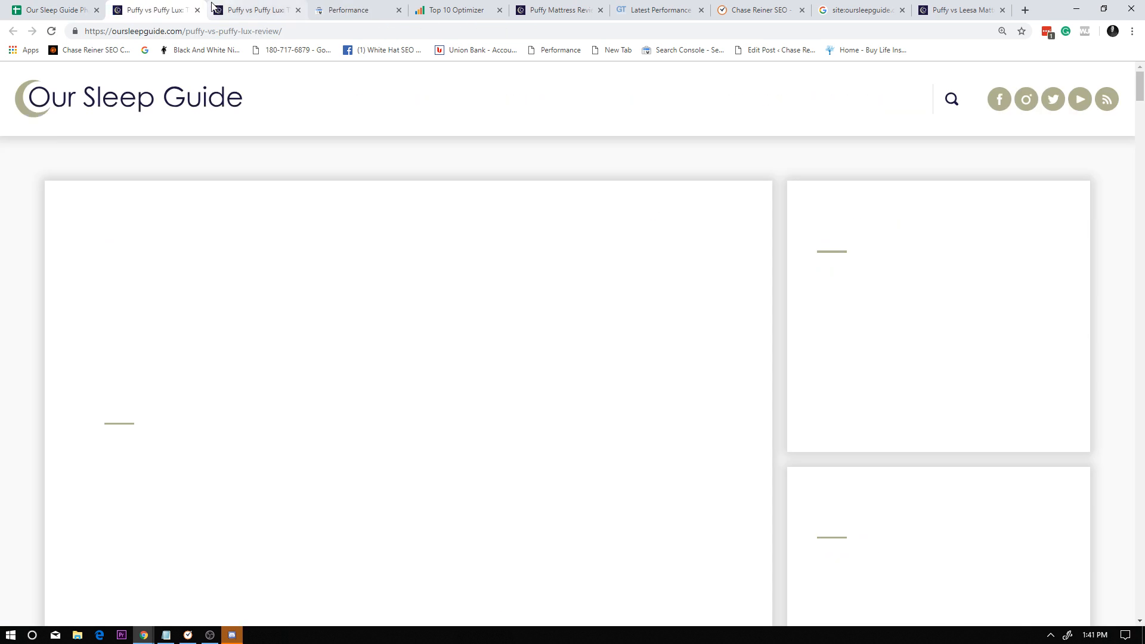
pyautogui.hotkey('ctrl', 'w')
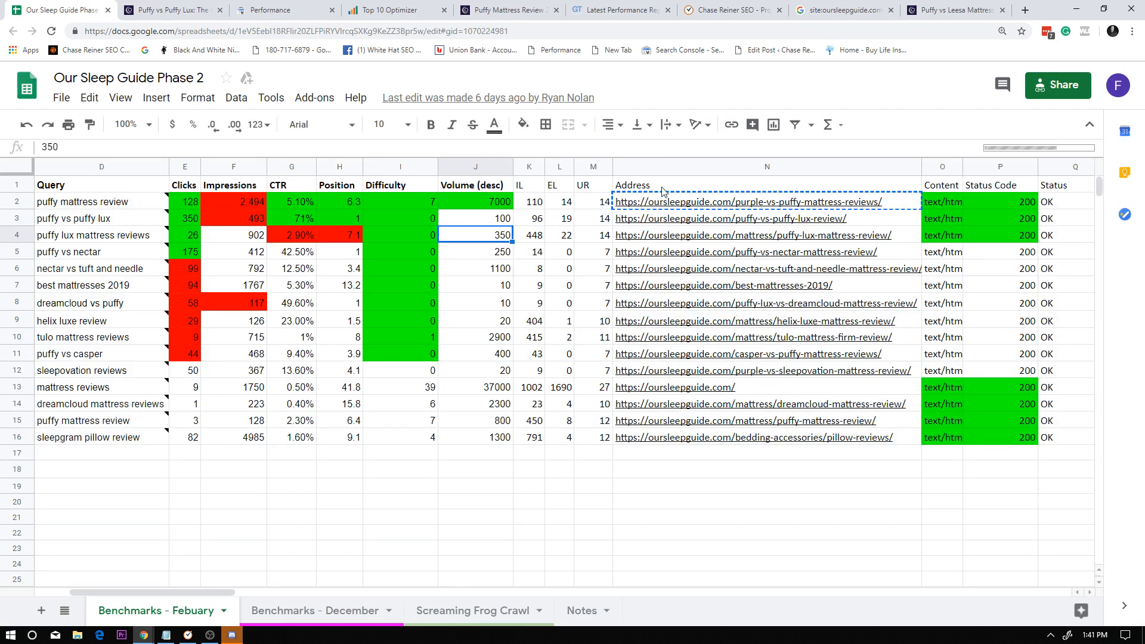
pyautogui.moveTo(797, 211)
pyautogui.hotkey('ctrl', 'c')
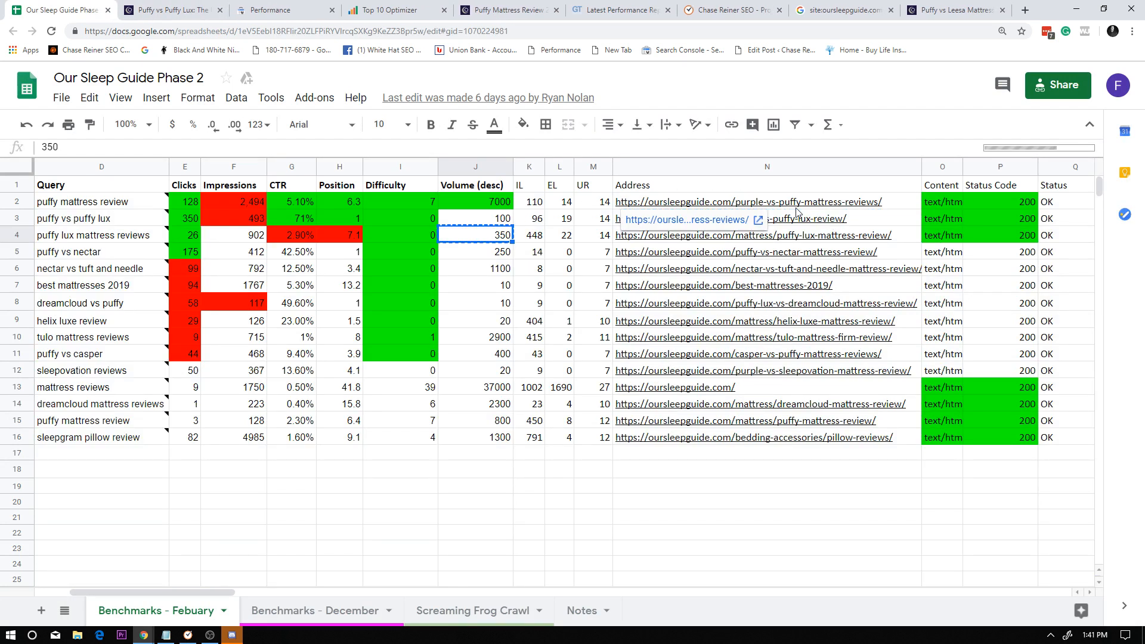
pyautogui.click(731, 201)
pyautogui.hotkey('ctrl', 'c')
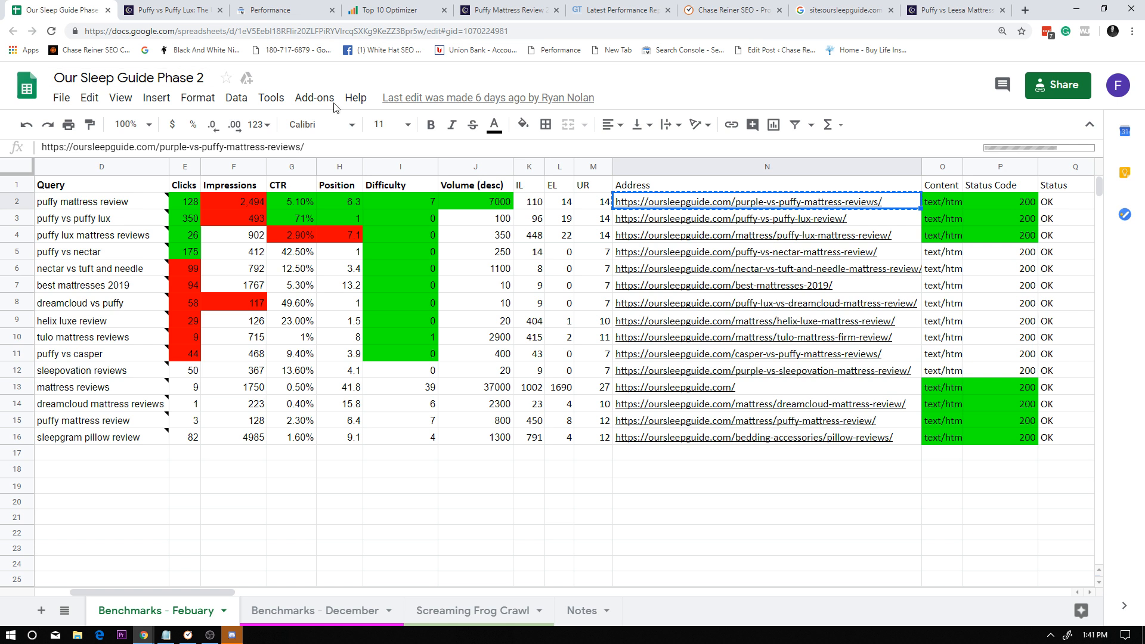
pyautogui.moveTo(833, 208)
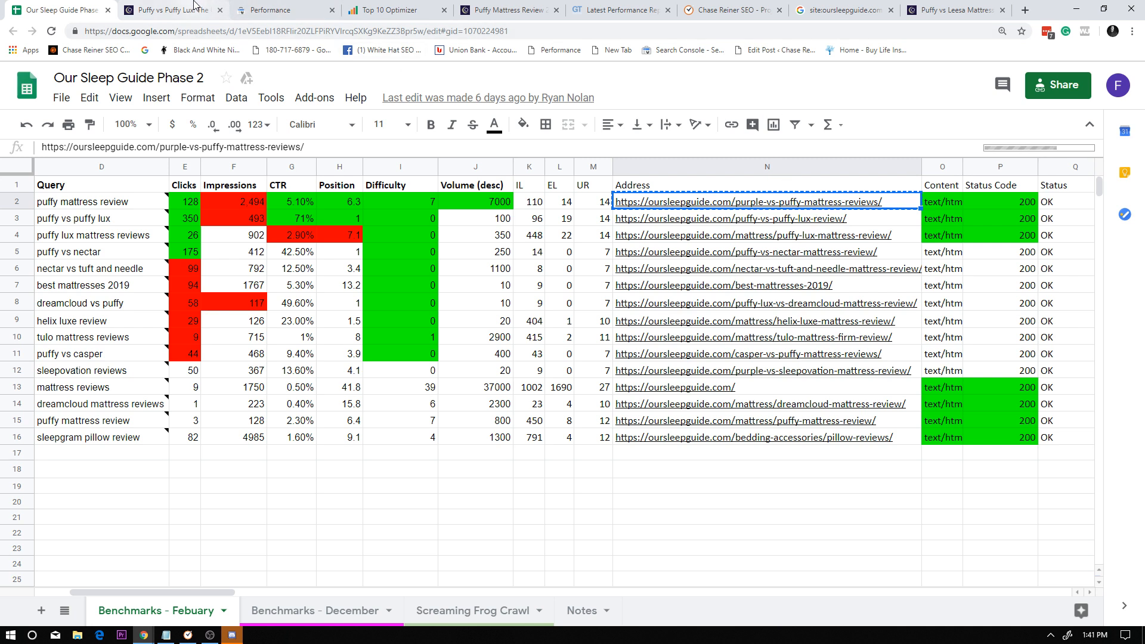
# Load siteliner.com in place of the Puffy vs Puffy Lux page and run it on the copied purple-vs-puffy-mattress-reviews address.
pyautogui.click(167, 10)
pyautogui.click(210, 30)
pyautogui.write('sit')
pyautogui.press('Return')
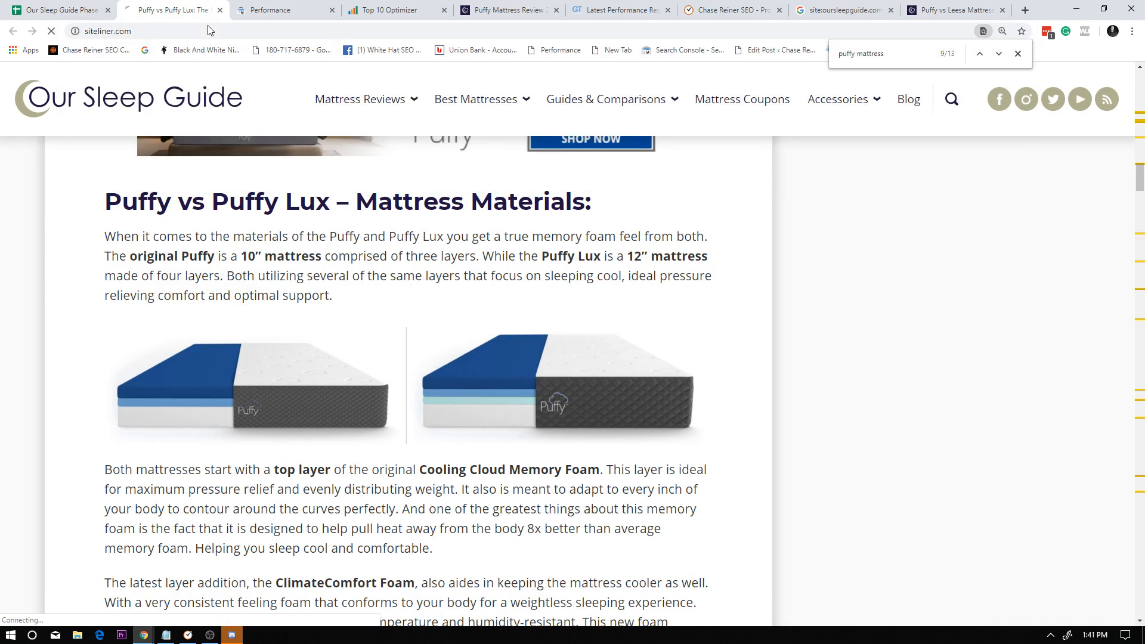
pyautogui.hotkey('ctrl', 'v')
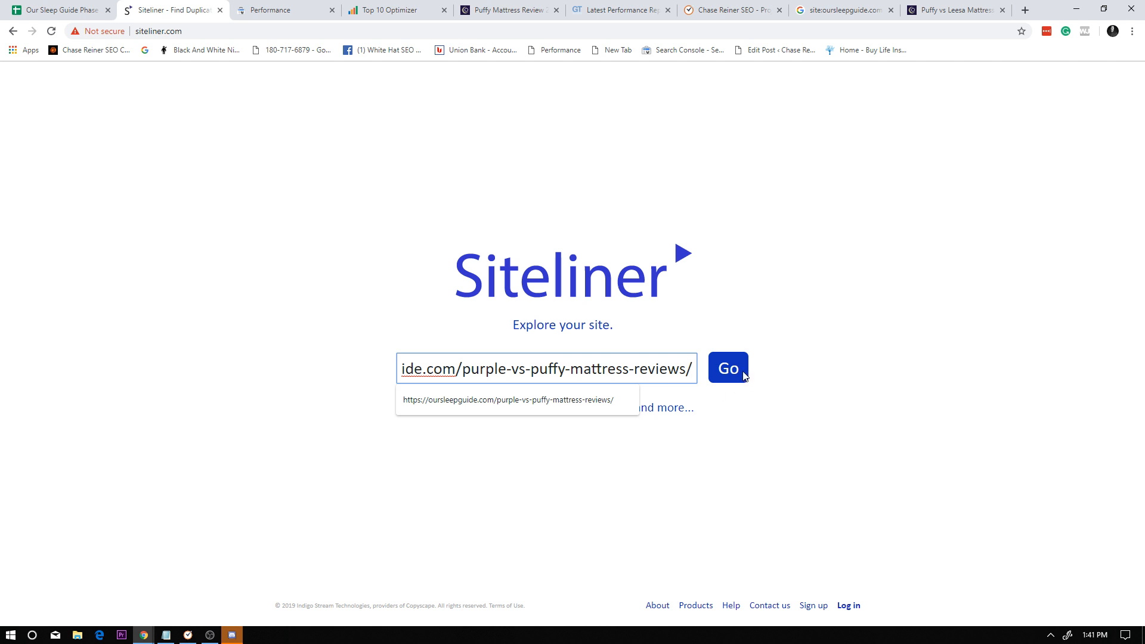
pyautogui.click(744, 374)
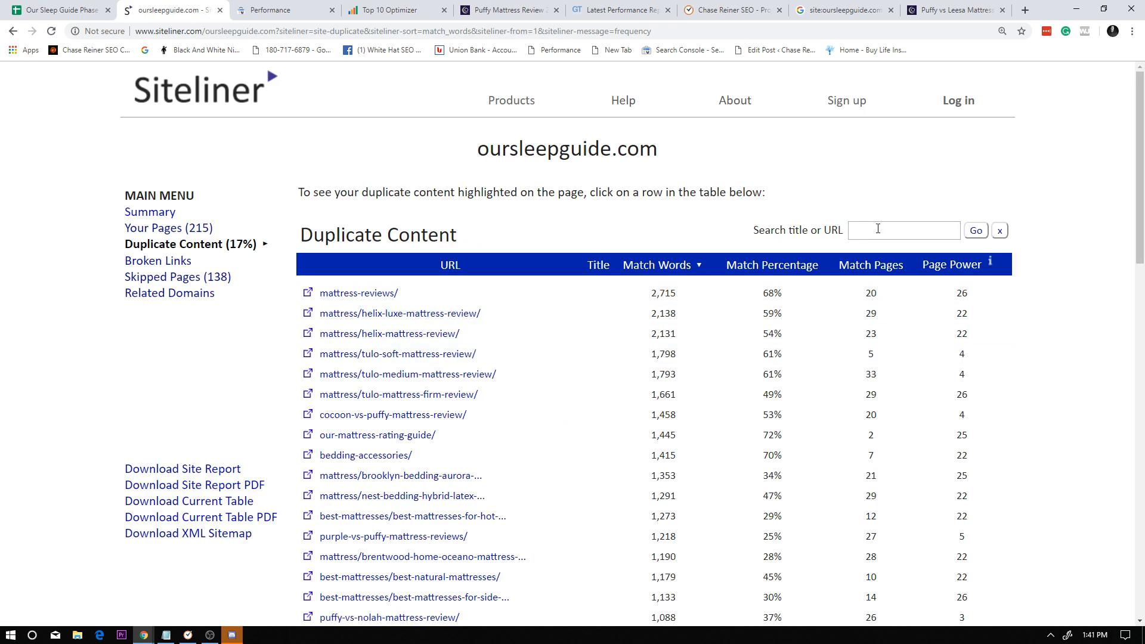
# Filter the Duplicate Content list by purple-vs-puffy-mattress-reviews/, leaving out the domain part of the address.
pyautogui.click(878, 229)
pyautogui.hotkey('ctrl', 'v')
pyautogui.moveTo(870, 225); pyautogui.dragTo(727, 228)
pyautogui.click(908, 233)
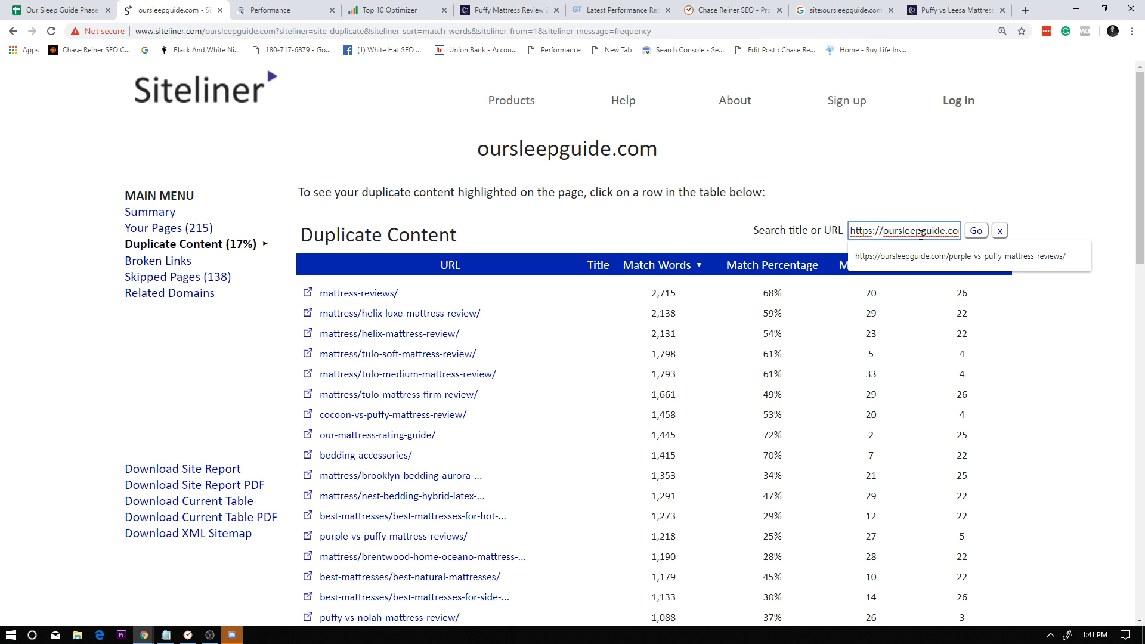
pyautogui.moveTo(948, 231); pyautogui.dragTo(826, 218)
pyautogui.press('BackSpace')
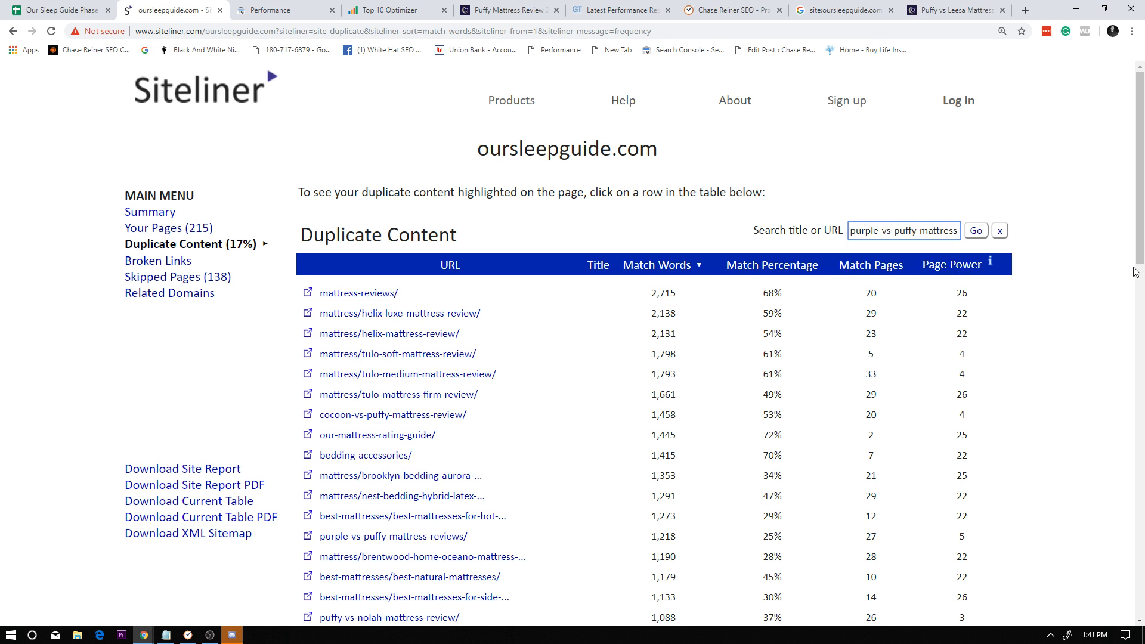
pyautogui.click(976, 229)
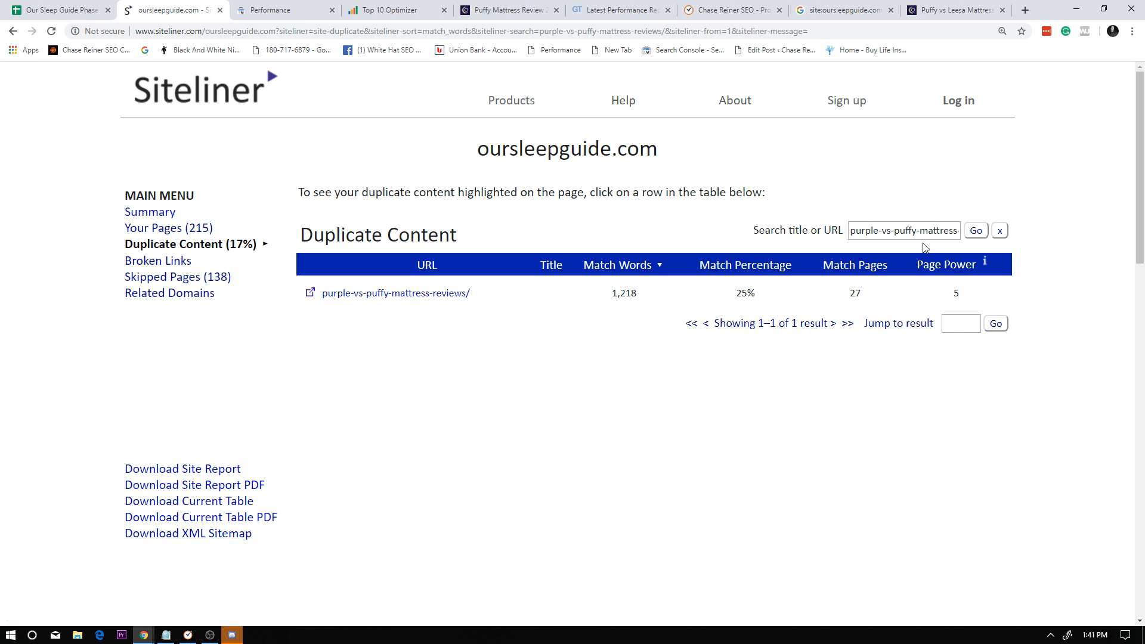
# Open the duplicate content report for purple-vs-puffy-mattress-reviews and look through the highlighted matching passages.
pyautogui.click(701, 305)
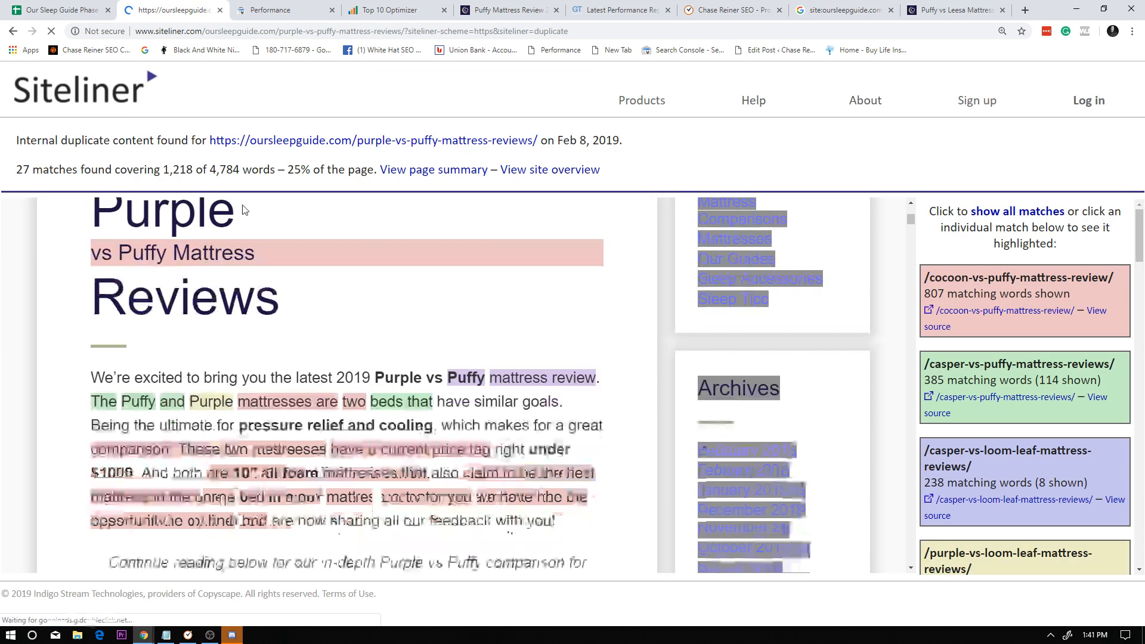
pyautogui.scroll(-3, 324, 251)
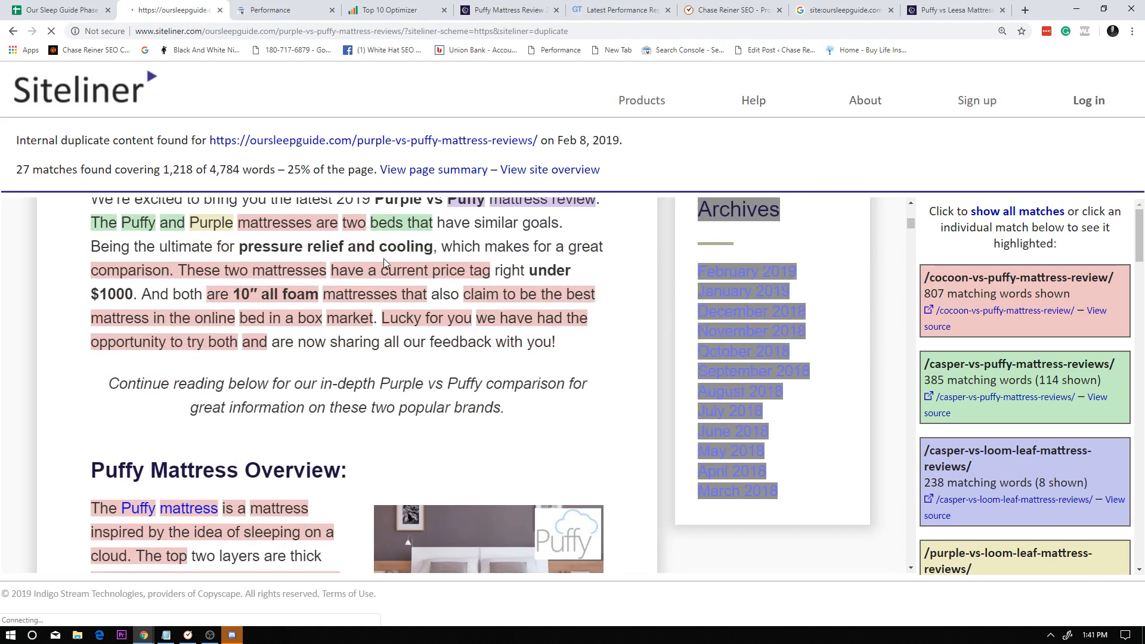
pyautogui.scroll(-20, 385, 263)
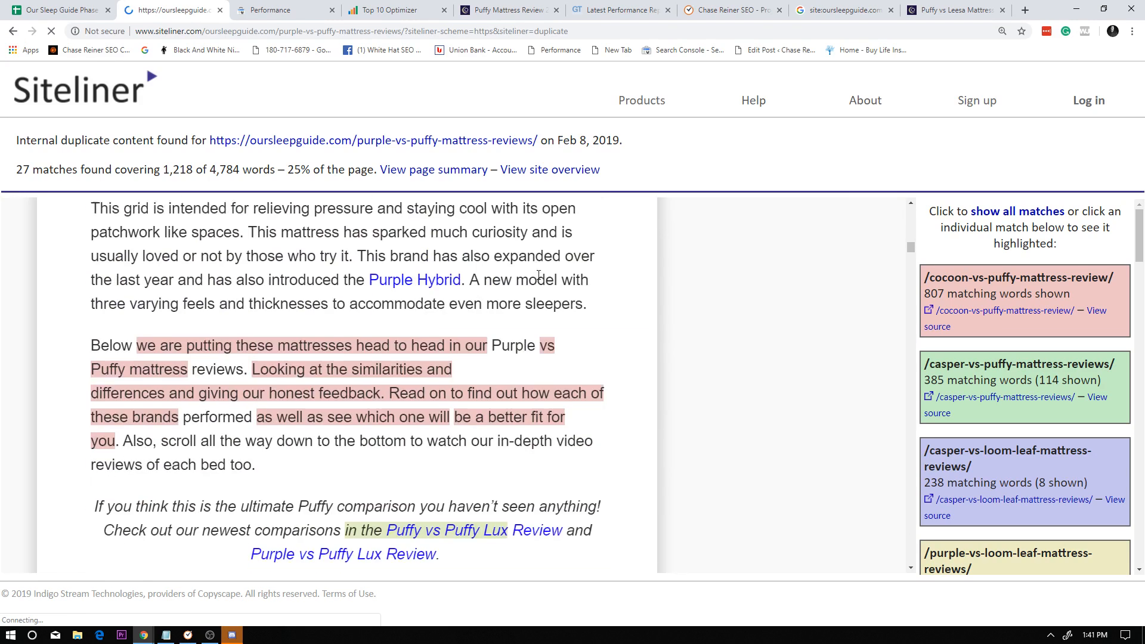
pyautogui.scroll(-15, 539, 276)
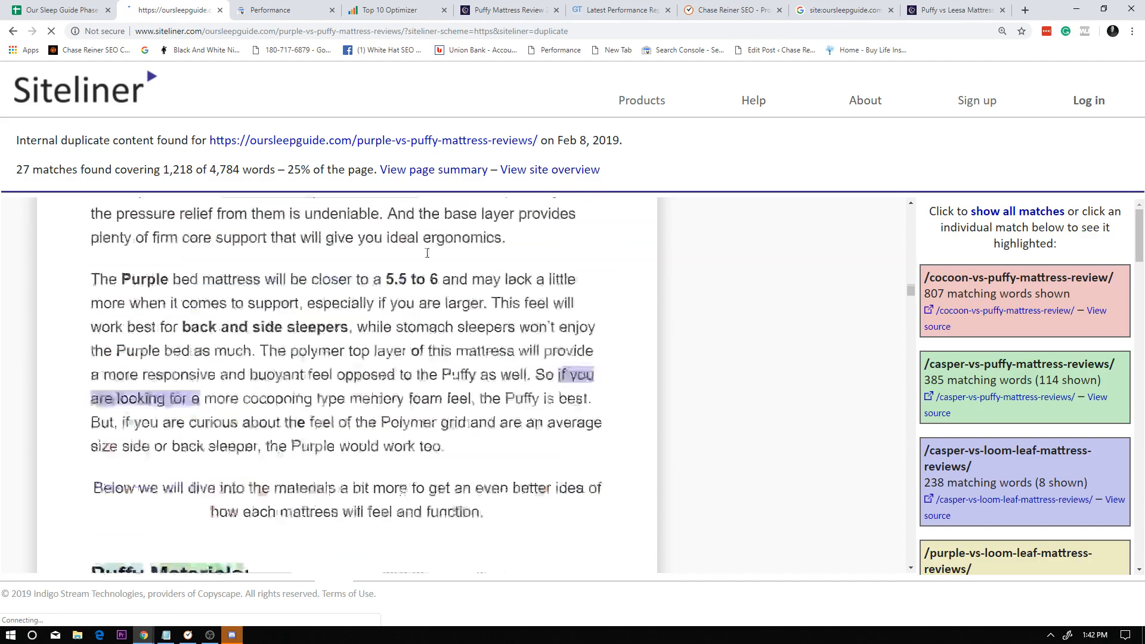
pyautogui.scroll(-15, 427, 253)
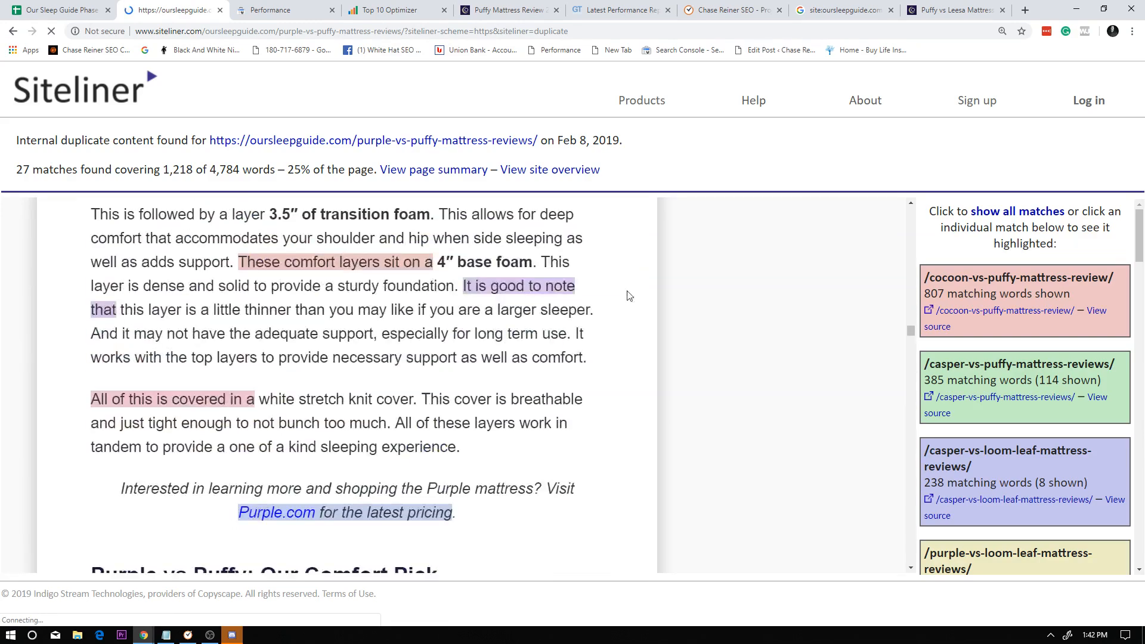
pyautogui.scroll(15, 629, 296)
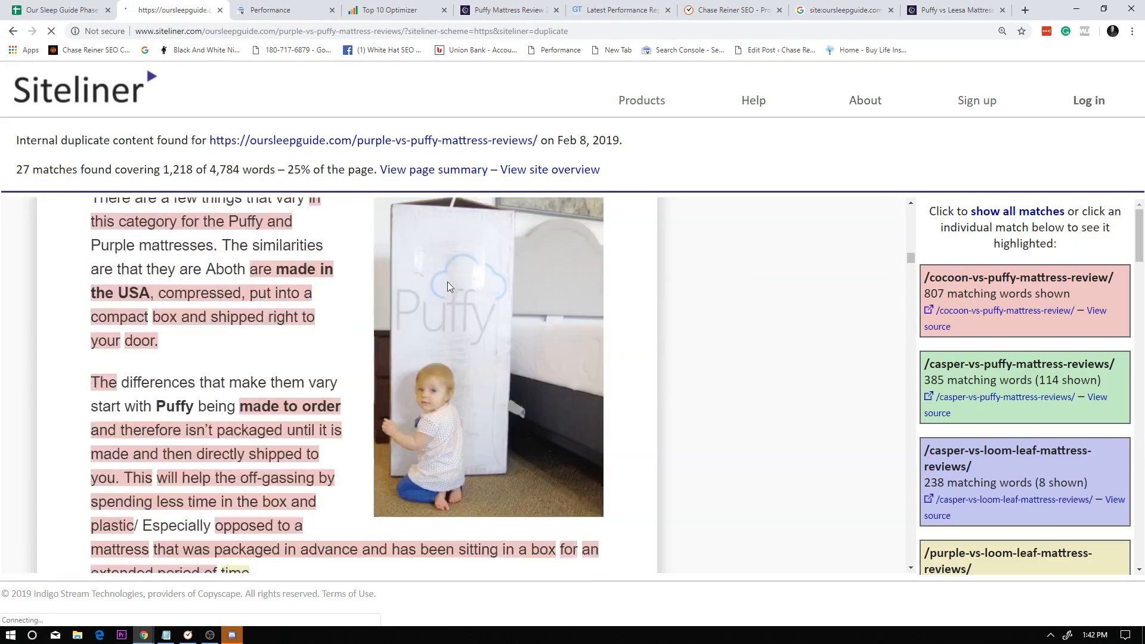
pyautogui.scroll(15, 448, 286)
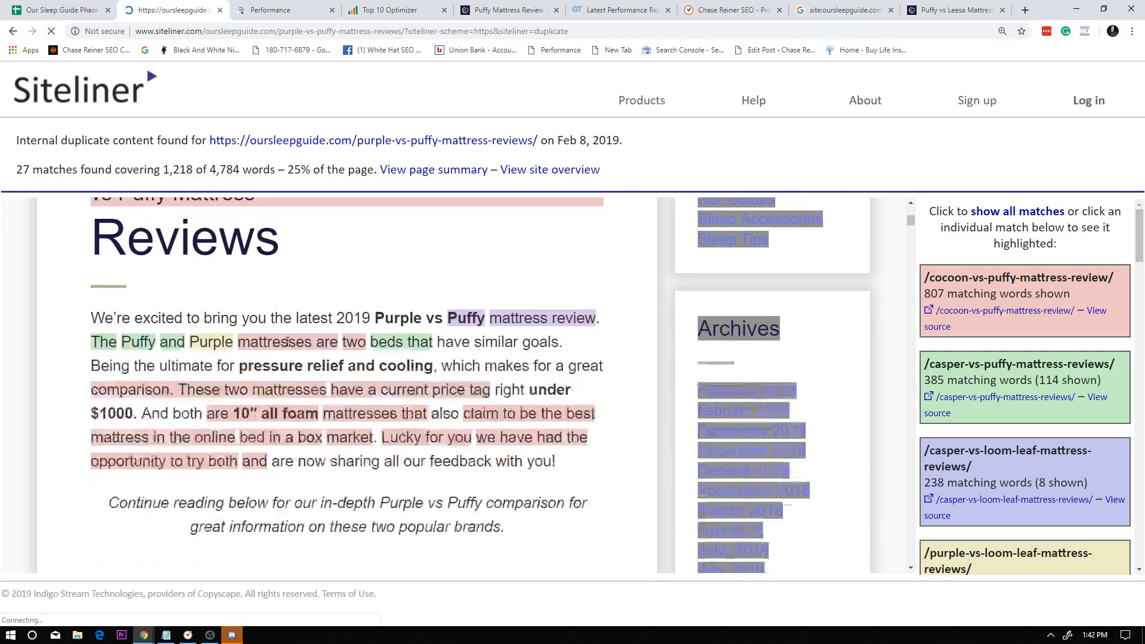
# Open the matching cocoon-vs-puffy-mattress-review page and search its source code for "canonical".
pyautogui.click(928, 314)
pyautogui.rightClick(219, 508)
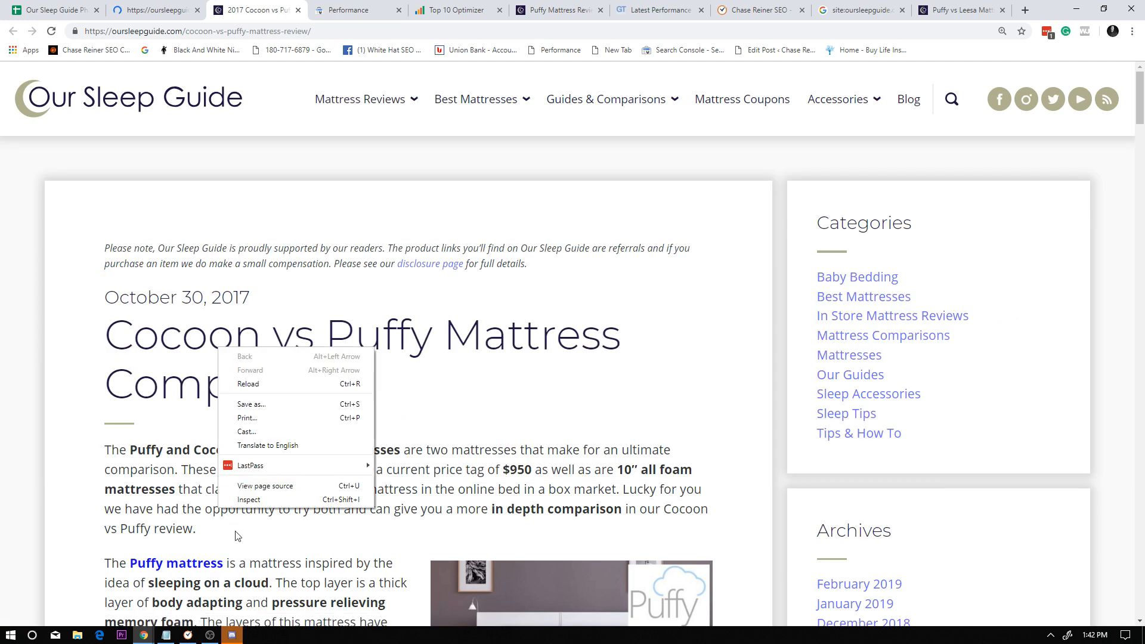
pyautogui.click(264, 485)
pyautogui.hotkey('ctrl', 'f')
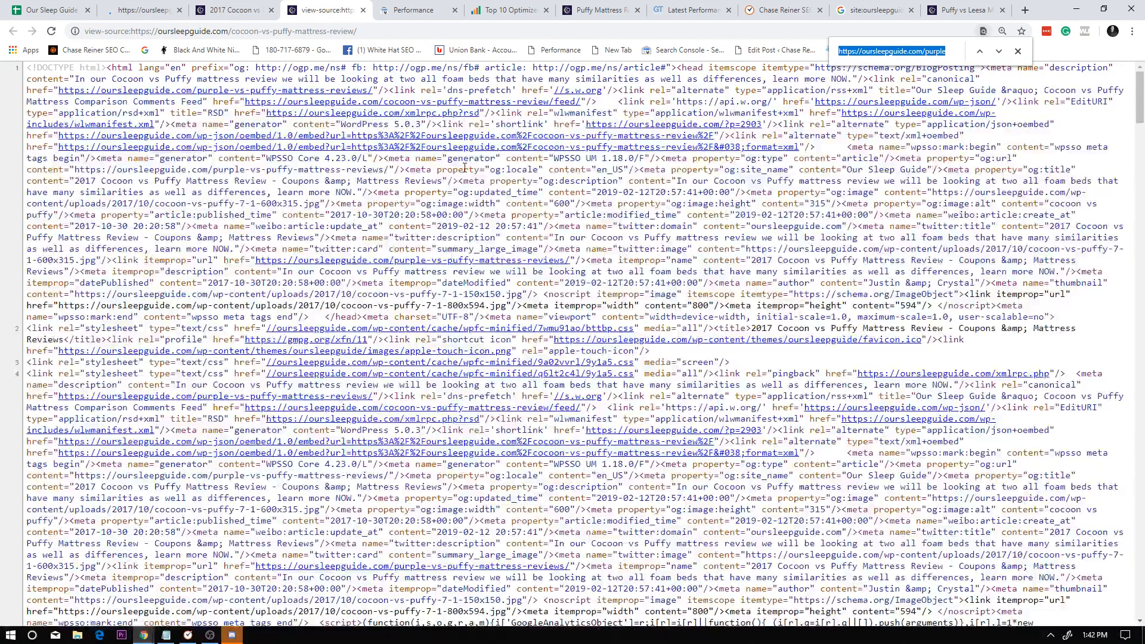
pyautogui.write('canonical')
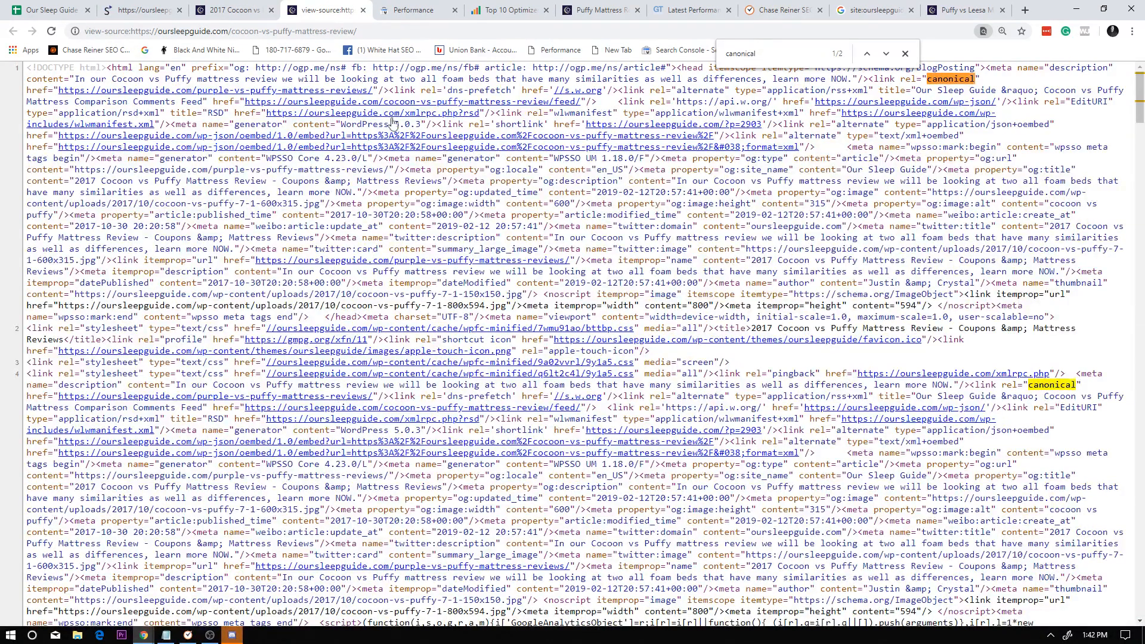
# Copy the full address of the cocoon-vs-puffy-mattress-review source view and switch to Search Console's Performance report.
pyautogui.rightClick(519, 105)
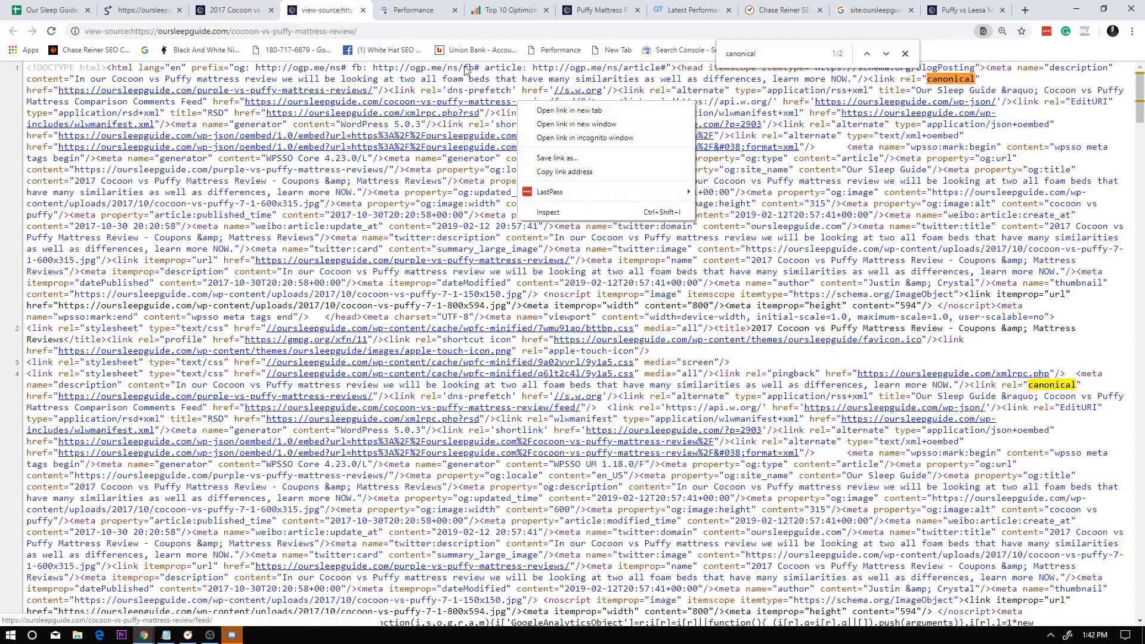
pyautogui.click(352, 33)
pyautogui.click(391, 29)
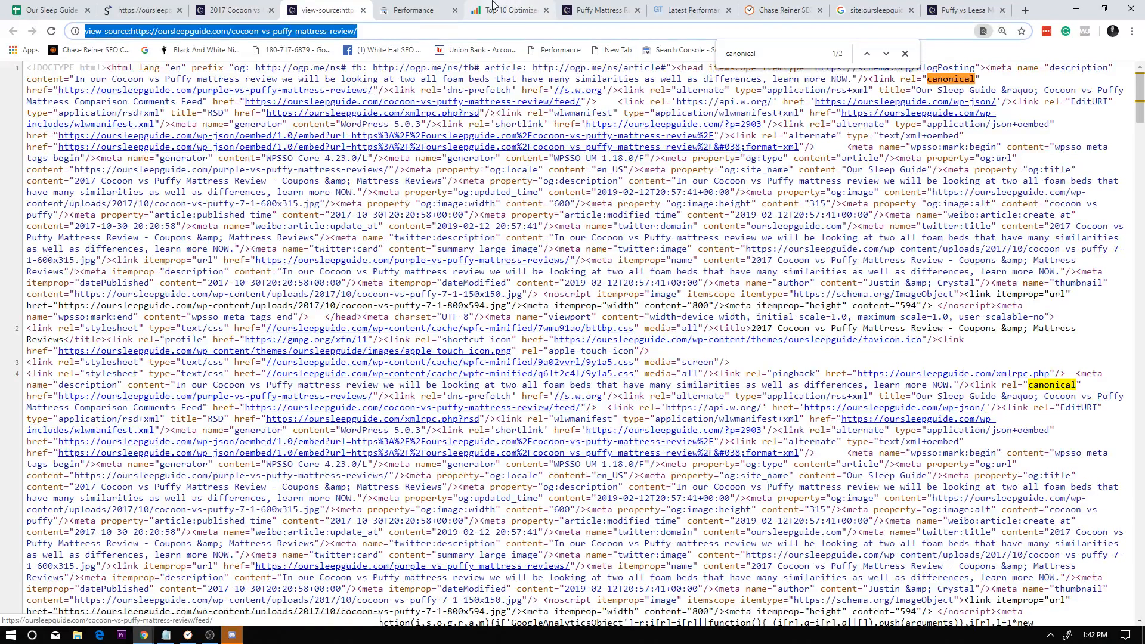
pyautogui.click(417, 10)
pyautogui.click(507, 168)
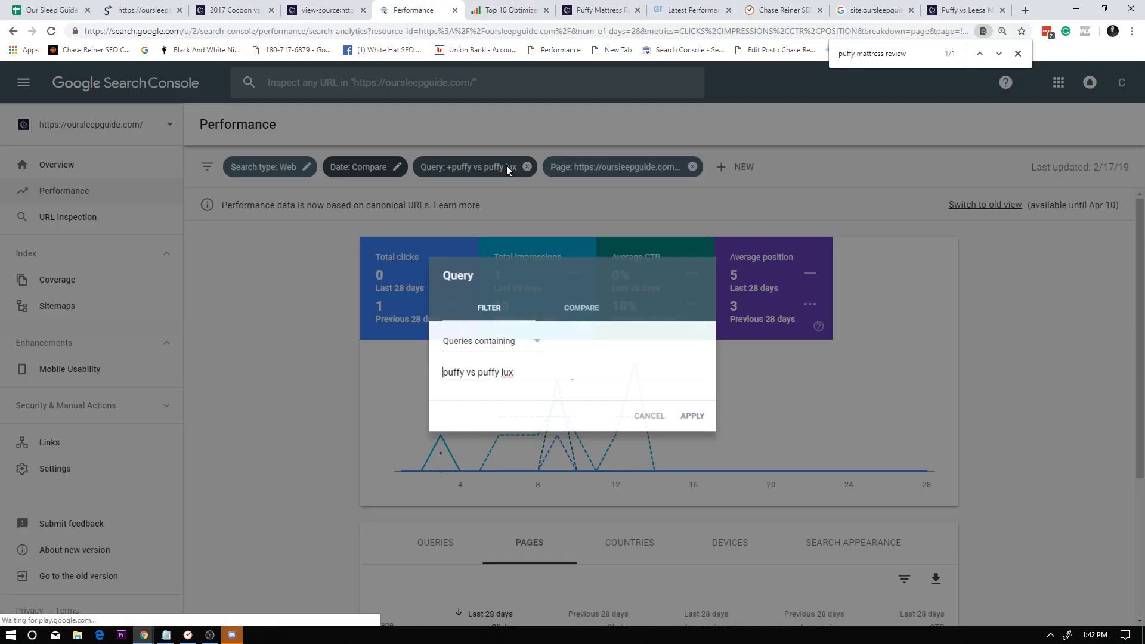
pyautogui.moveTo(596, 365); pyautogui.dragTo(272, 347)
pyautogui.click(651, 417)
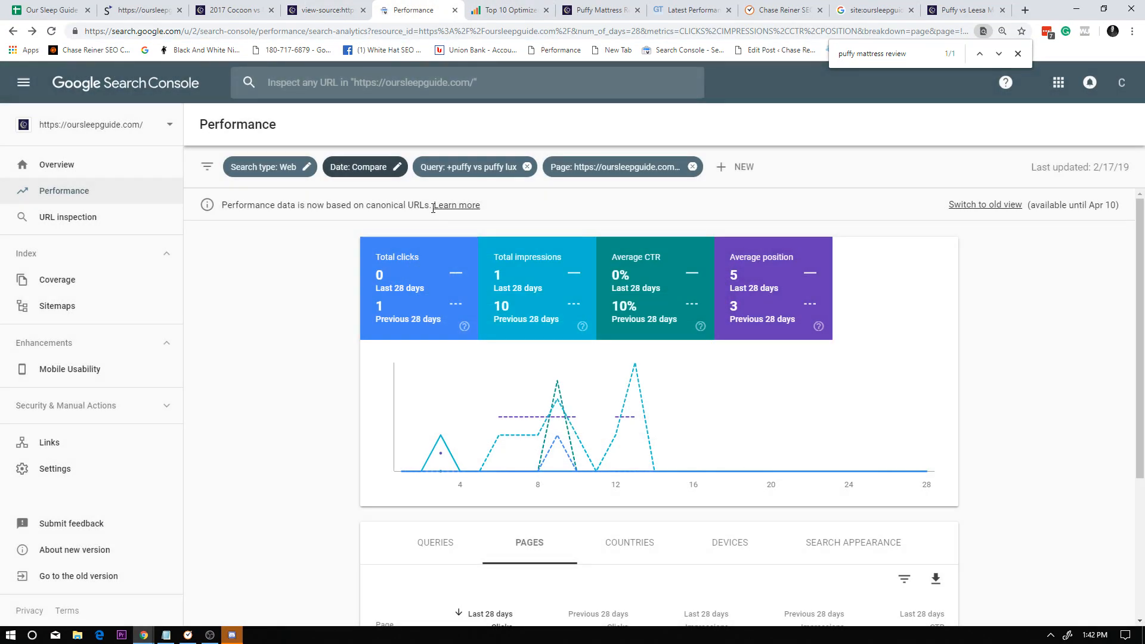
pyautogui.click(448, 168)
pyautogui.moveTo(605, 376); pyautogui.dragTo(331, 358)
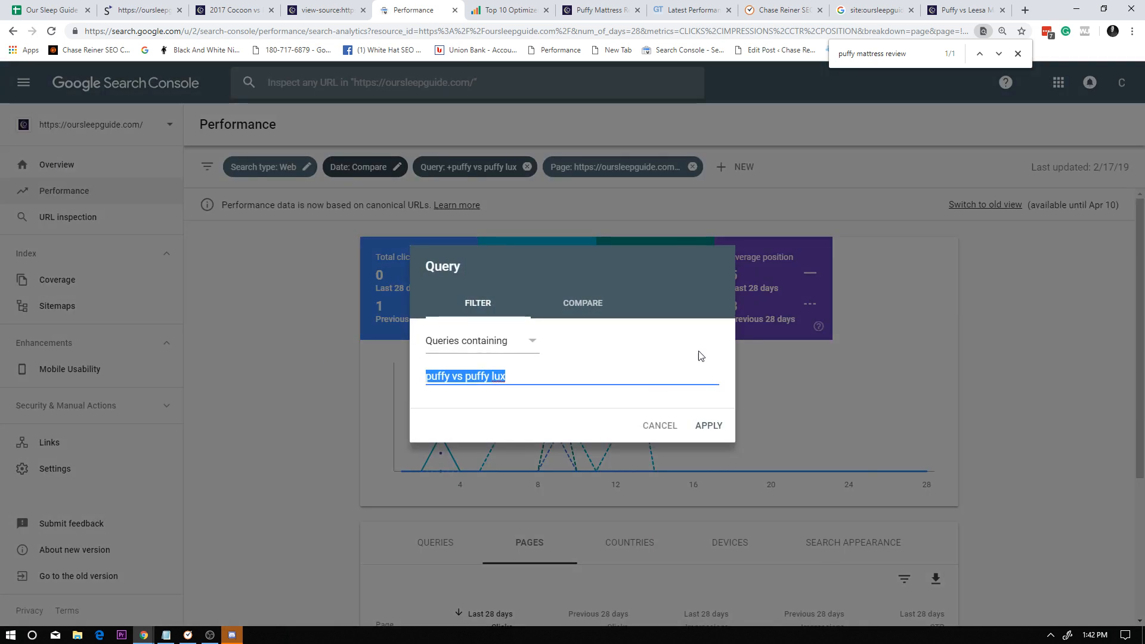
pyautogui.click(659, 425)
# Remove the puffy vs puffy lux query filter and set the exact-URL page filter to the copied view-source address.
pyautogui.click(527, 166)
pyautogui.click(490, 168)
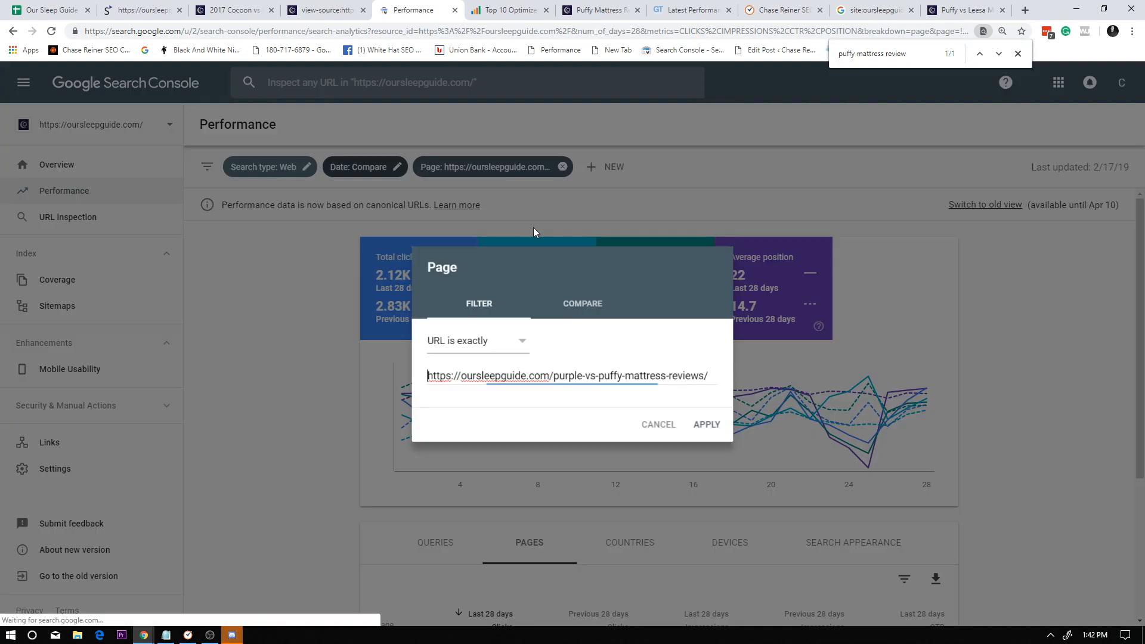
pyautogui.click(706, 424)
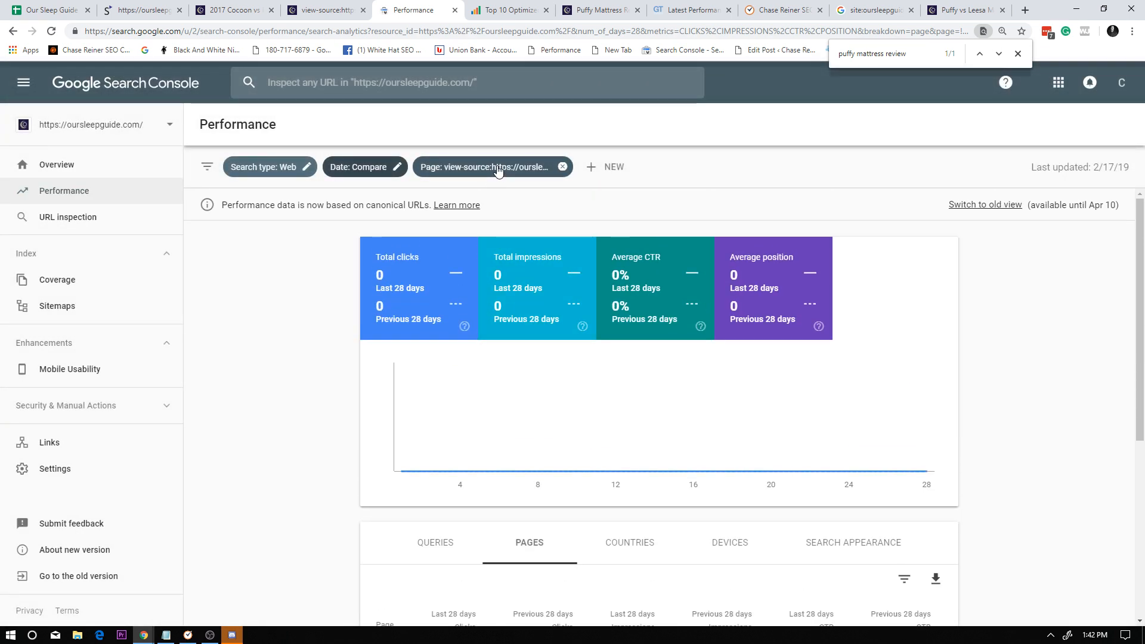
# Strip the view-source: prefix from the page filter's cocoon-vs-puffy address, apply it, and look over the page's performance data.
pyautogui.click(486, 167)
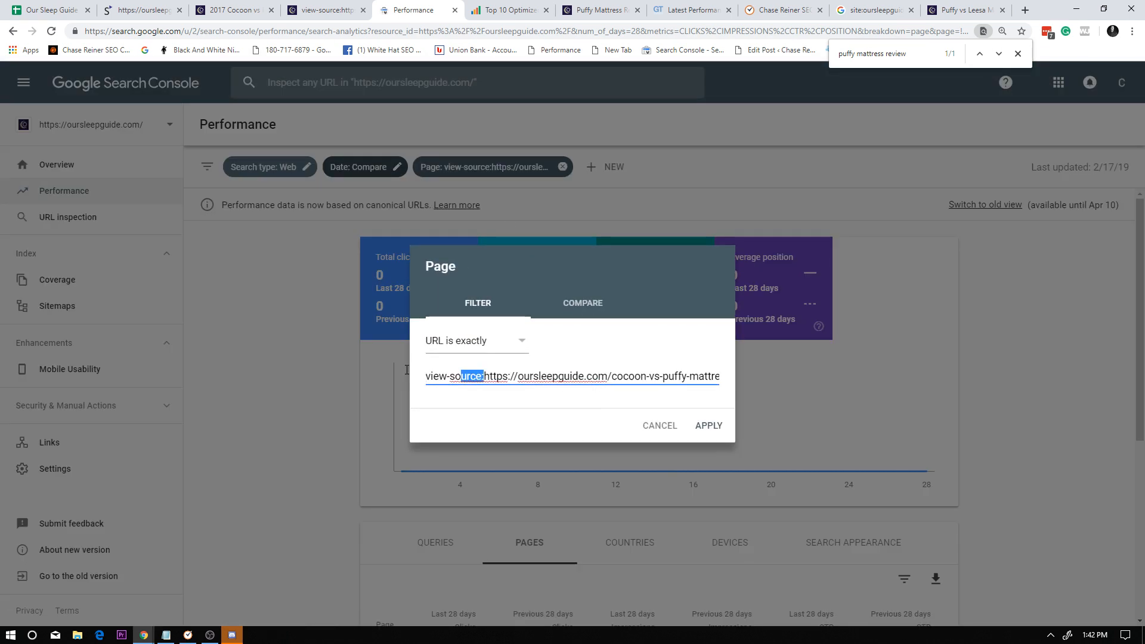
pyautogui.moveTo(407, 370); pyautogui.dragTo(408, 372)
pyautogui.press('BackSpace')
pyautogui.click(709, 426)
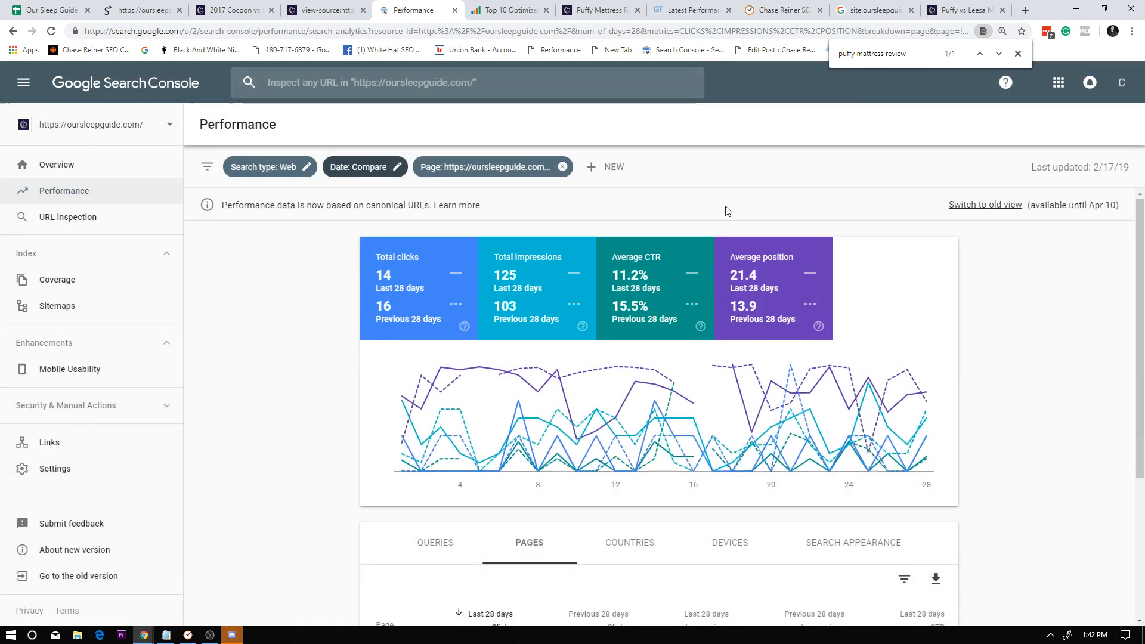
pyautogui.scroll(-4, 639, 294)
pyautogui.scroll(4, 511, 588)
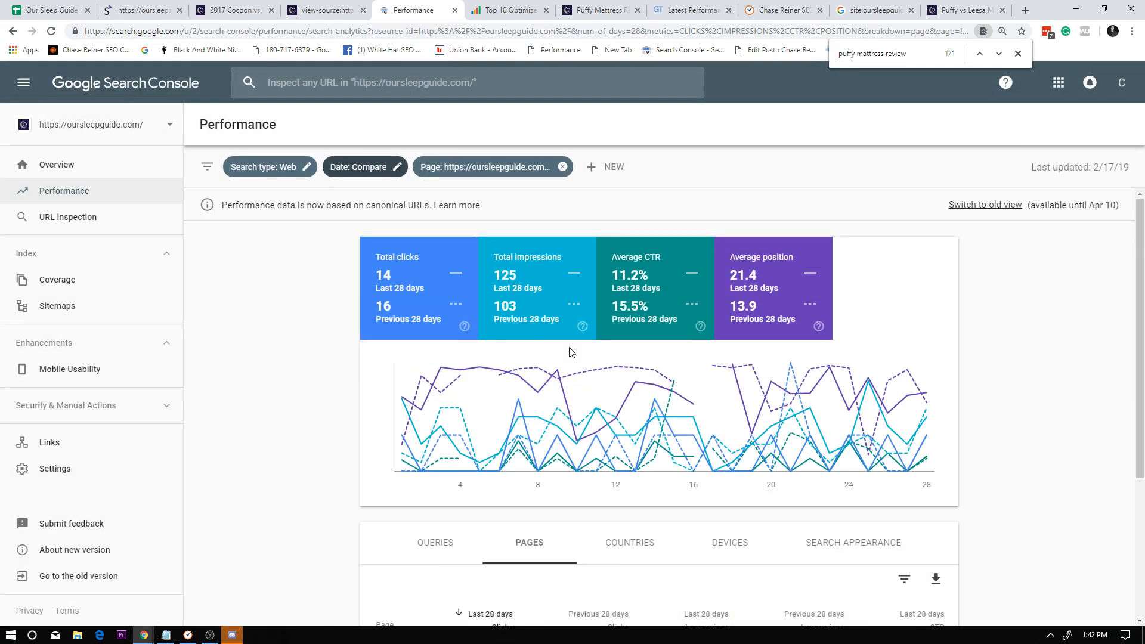
pyautogui.scroll(-5, 571, 352)
pyautogui.scroll(5, 478, 268)
# Return the performance report to its previous page filter and compare it with the open Cocoon vs Puffy page and source.
pyautogui.click(13, 31)
pyautogui.click(357, 14)
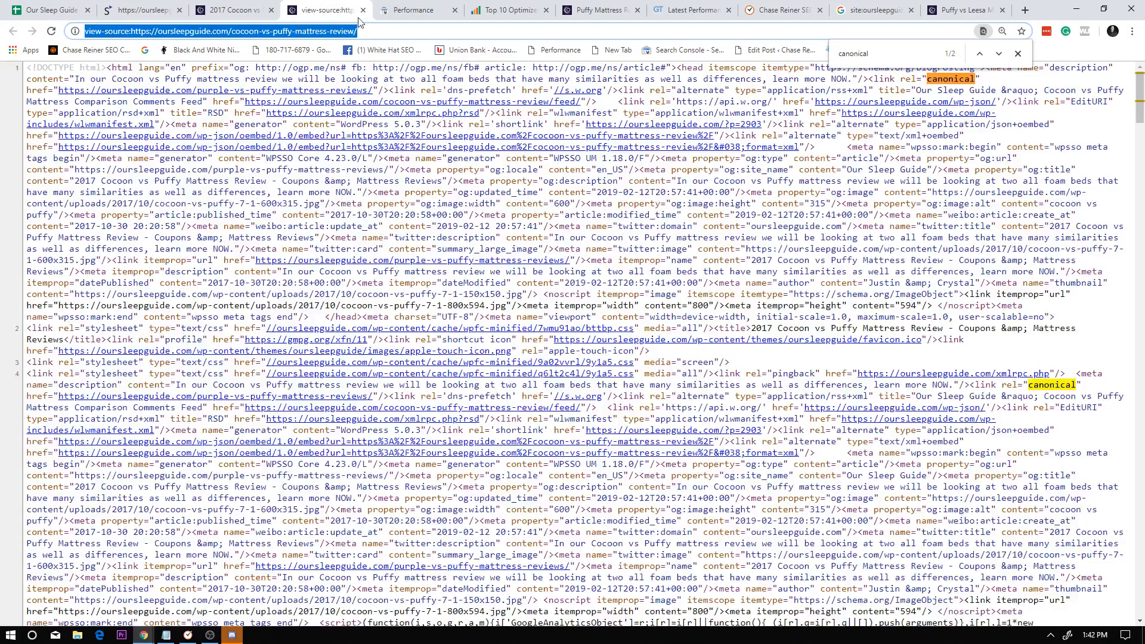
pyautogui.click(412, 11)
pyautogui.click(247, 8)
pyautogui.click(315, 7)
pyautogui.click(415, 8)
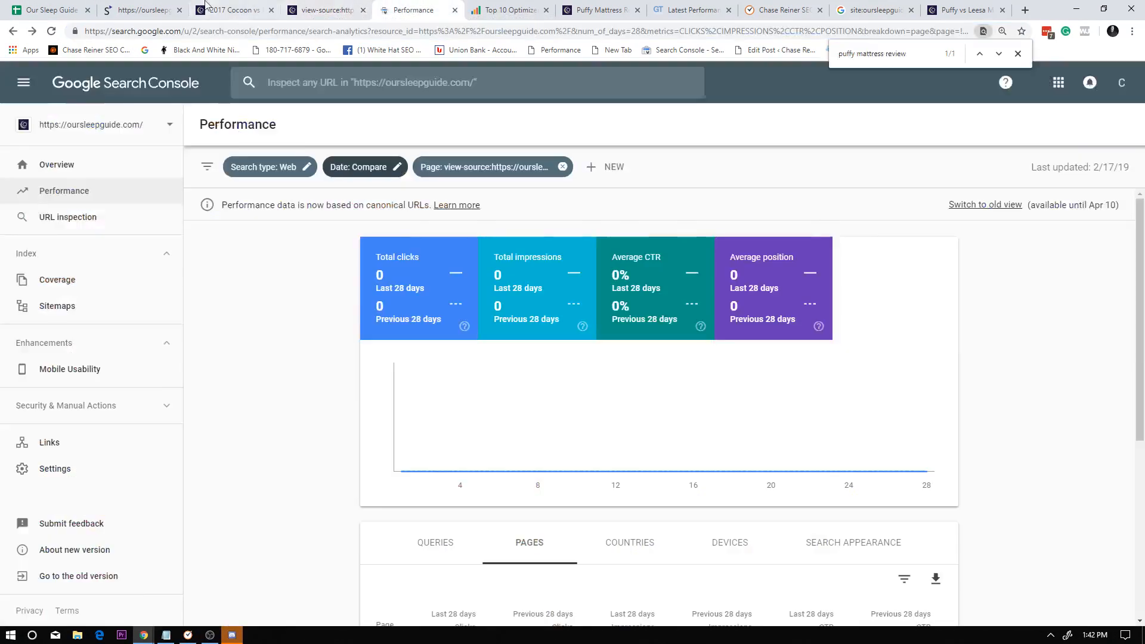
# Look over the Cocoon vs Puffy Mattress Comparison article and check its address.
pyautogui.click(205, 5)
pyautogui.scroll(-5, 772, 259)
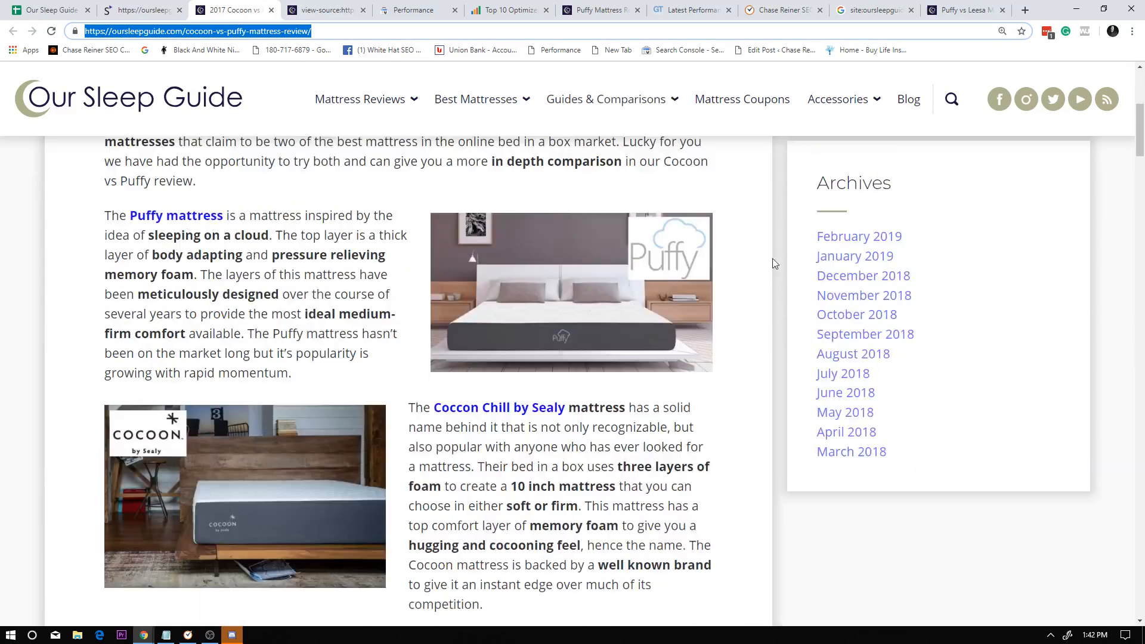
pyautogui.scroll(-7, 772, 259)
pyautogui.scroll(13, 683, 256)
pyautogui.click(287, 31)
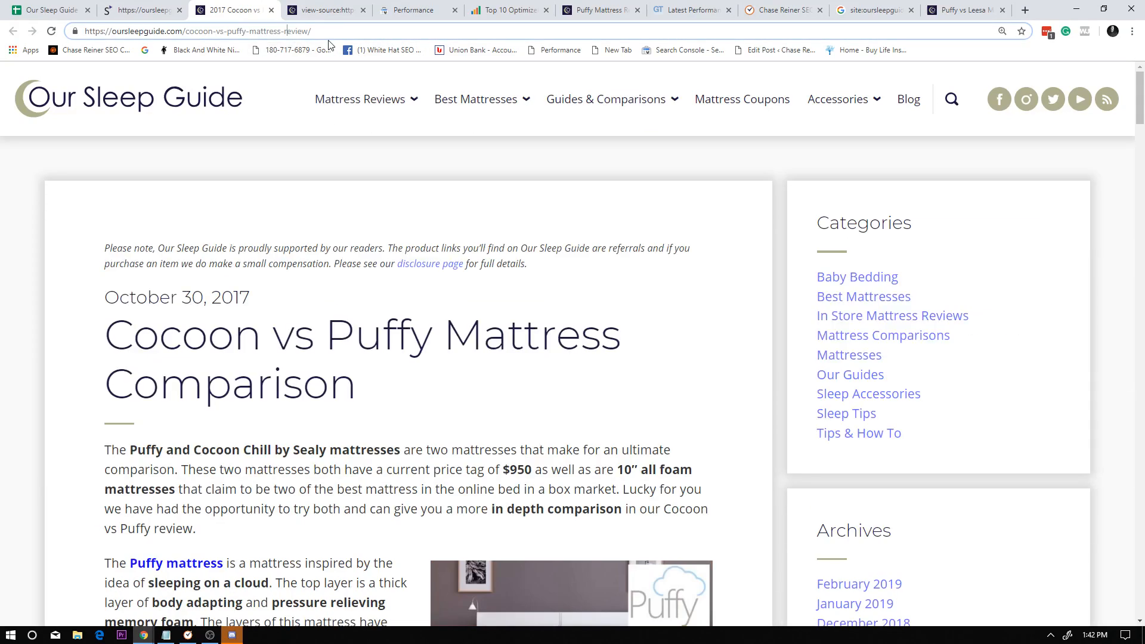
# Close the Cocoon vs Puffy article and return to the Benchmarks - Febuary sheet's first columns.
pyautogui.moveTo(320, 33); pyautogui.dragTo(195, 34)
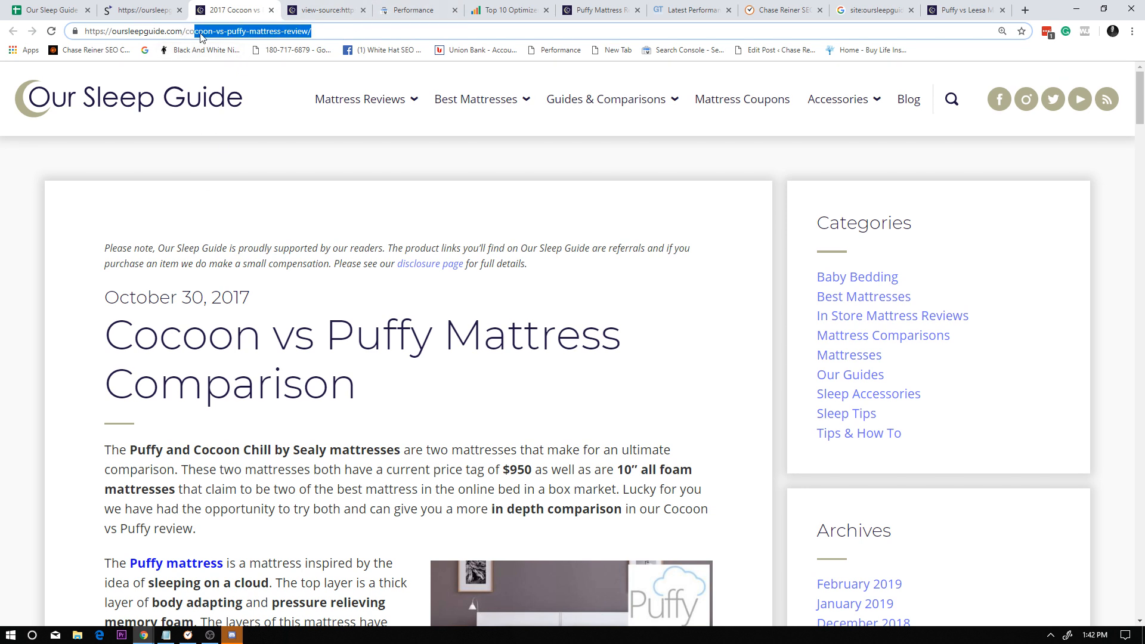
pyautogui.click(272, 10)
pyautogui.click(53, 10)
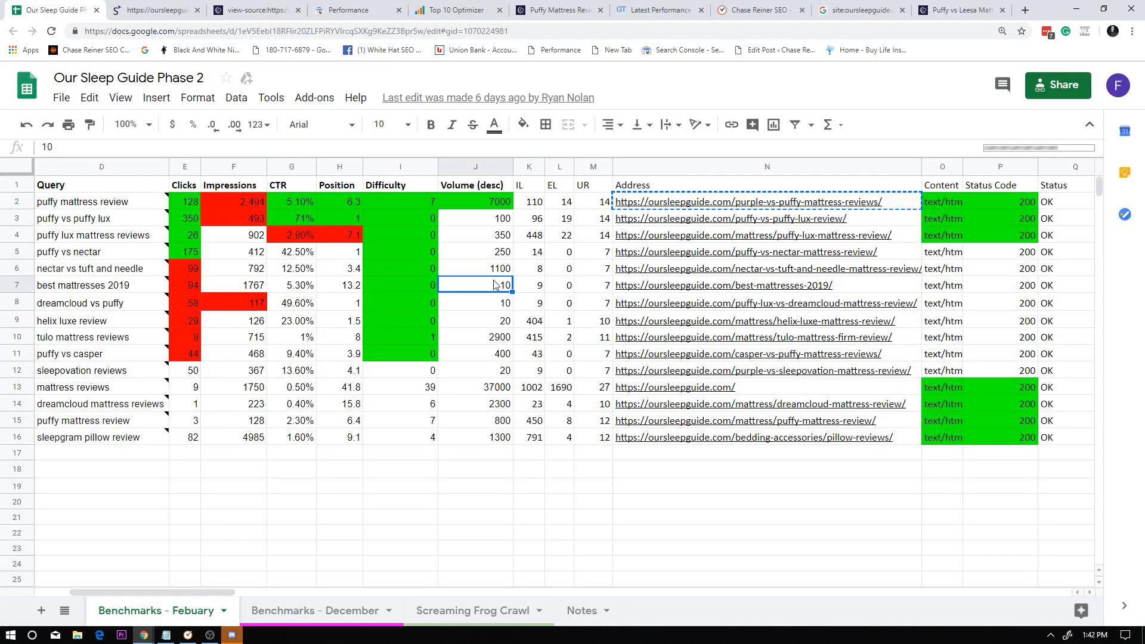
pyautogui.moveTo(228, 593); pyautogui.dragTo(92, 580)
pyautogui.click(230, 437)
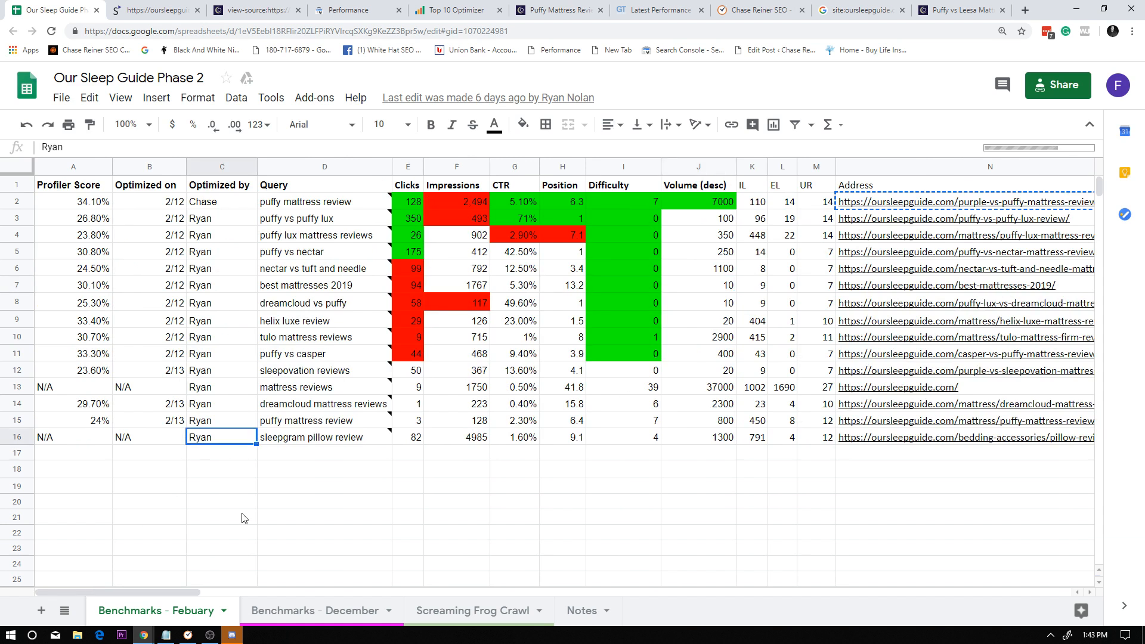
pyautogui.rightClick(844, 169)
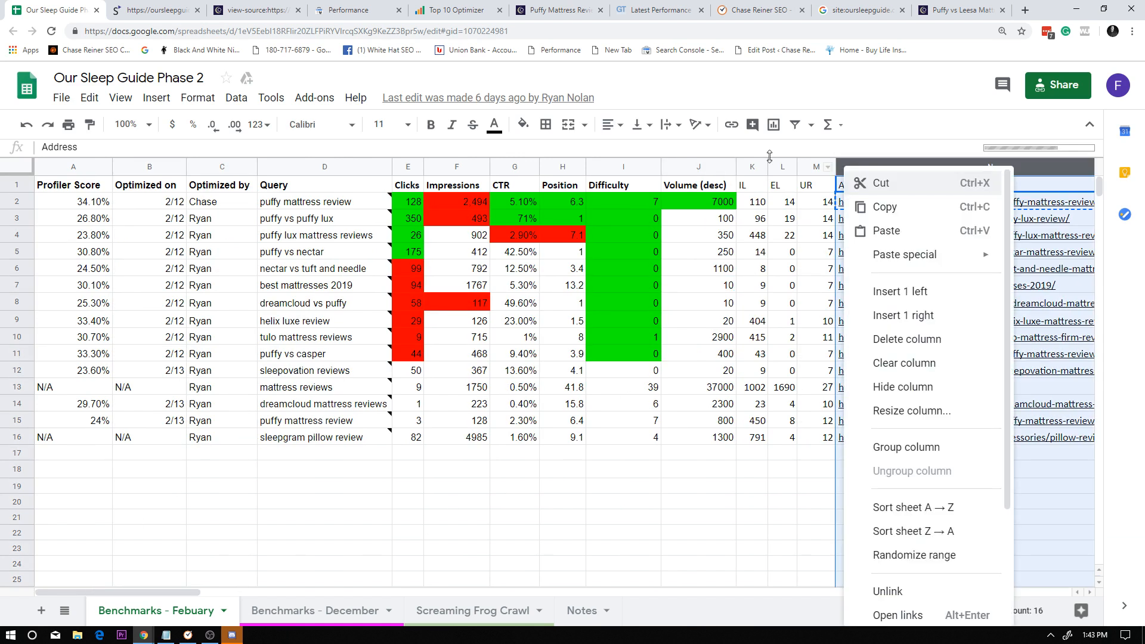
pyautogui.click(328, 170)
pyautogui.rightClick(297, 162)
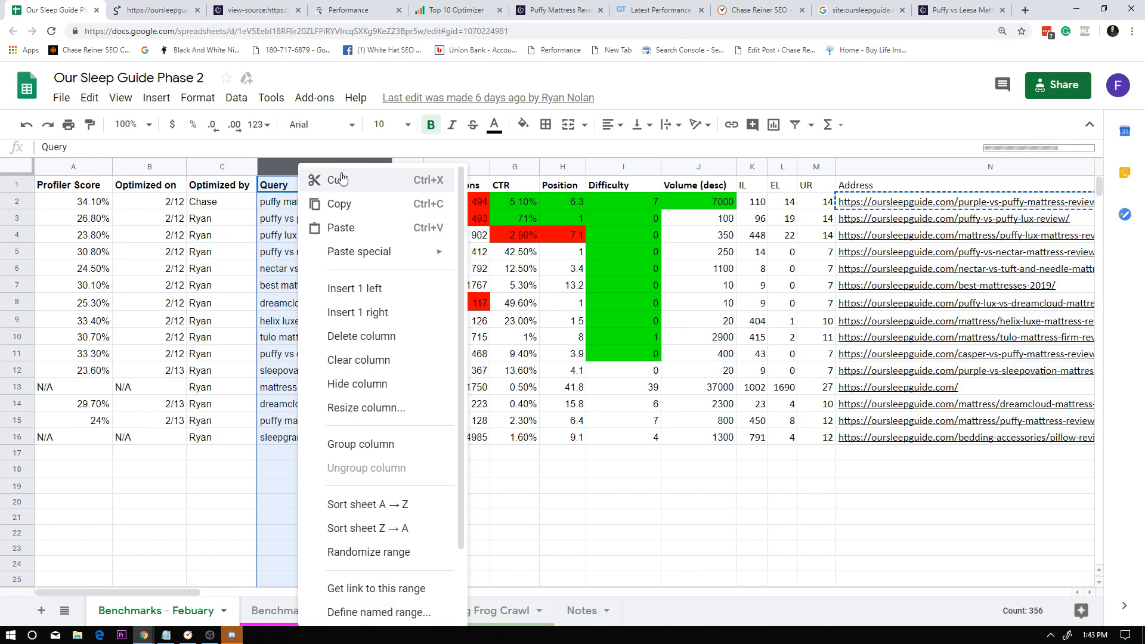
pyautogui.click(743, 170)
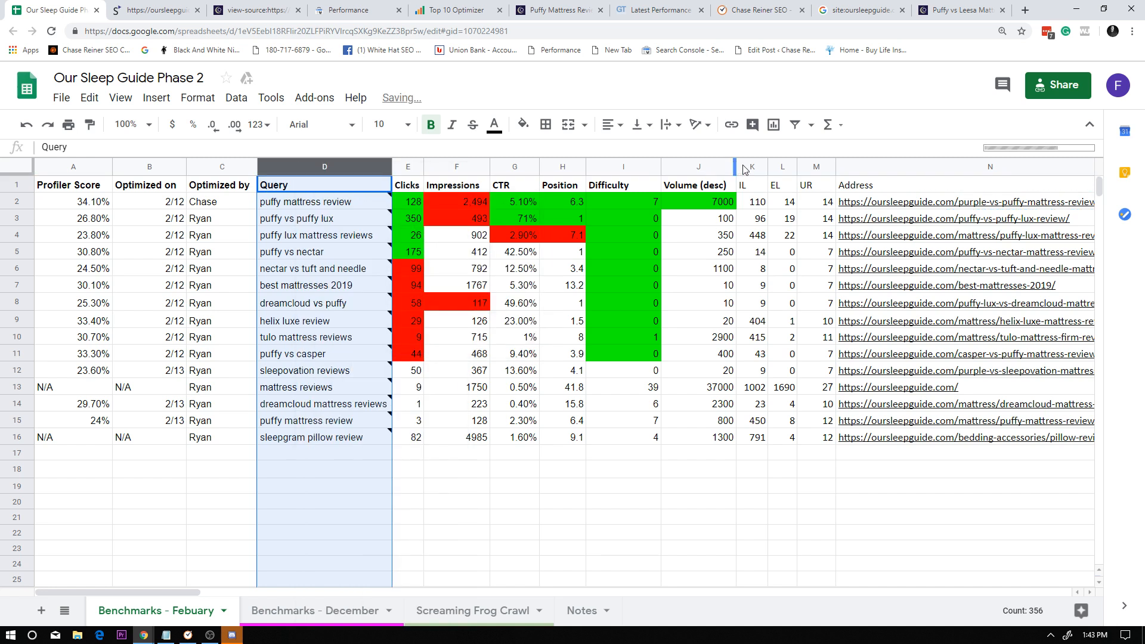
# Insert a blank column directly before the Address column and narrow it to the width of a short heading.
pyautogui.rightClick(841, 169)
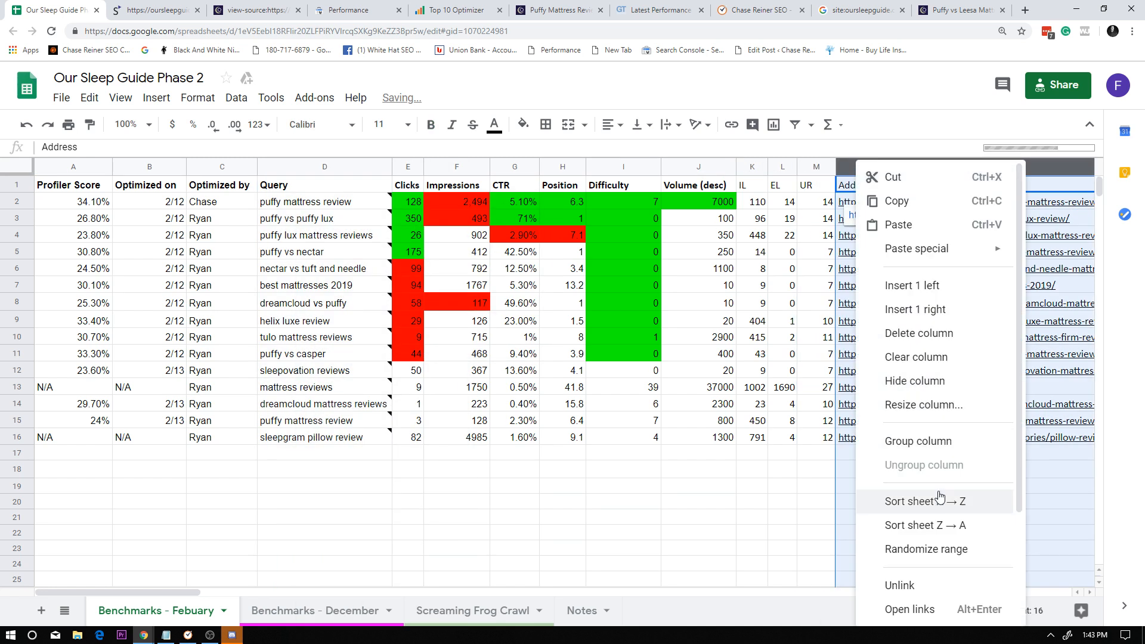
pyautogui.click(942, 296)
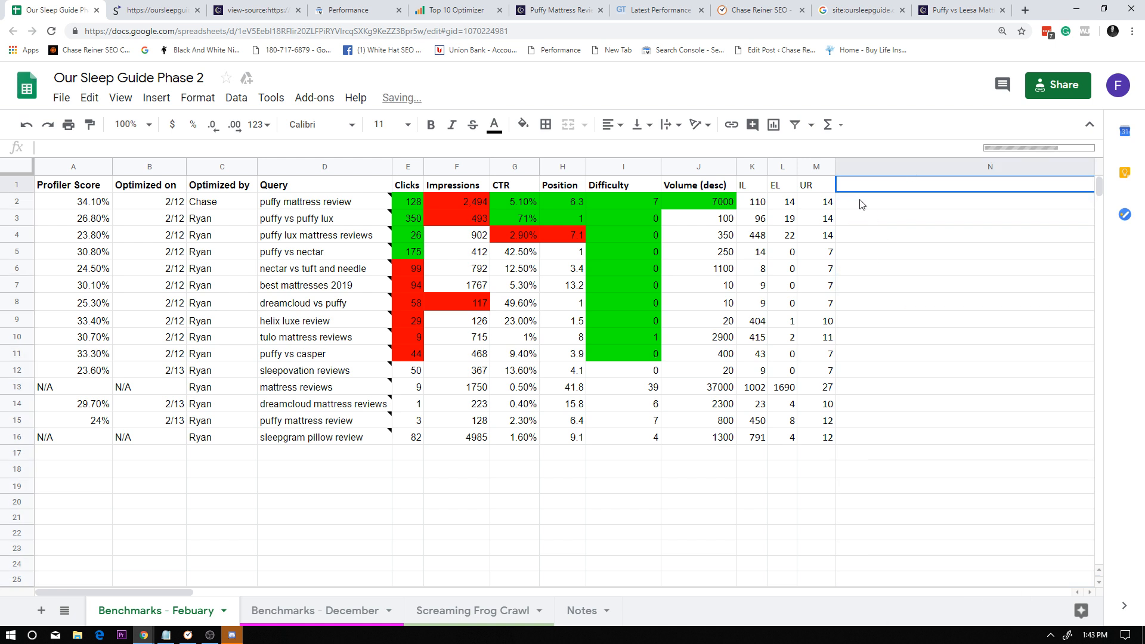
pyautogui.click(205, 595)
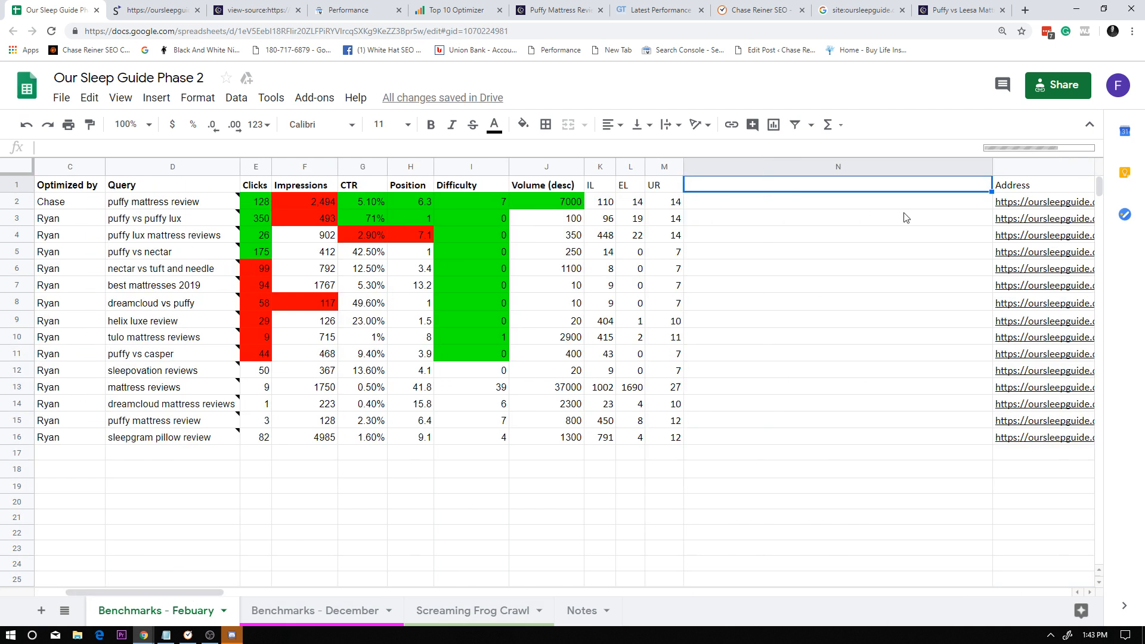
pyautogui.moveTo(992, 165); pyautogui.dragTo(721, 166)
# Title the new column "Dup %" and enter 25% for the purple-vs-puffy-mattress-reviews row.
pyautogui.click(700, 188)
pyautogui.write('Dup co')
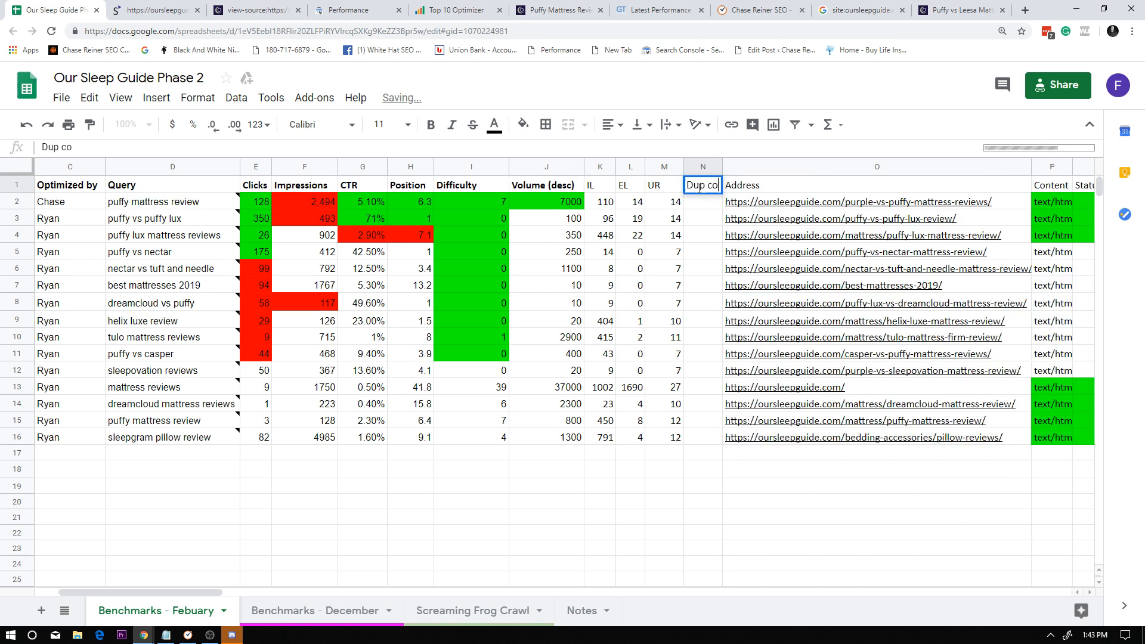
pyautogui.write('nte')
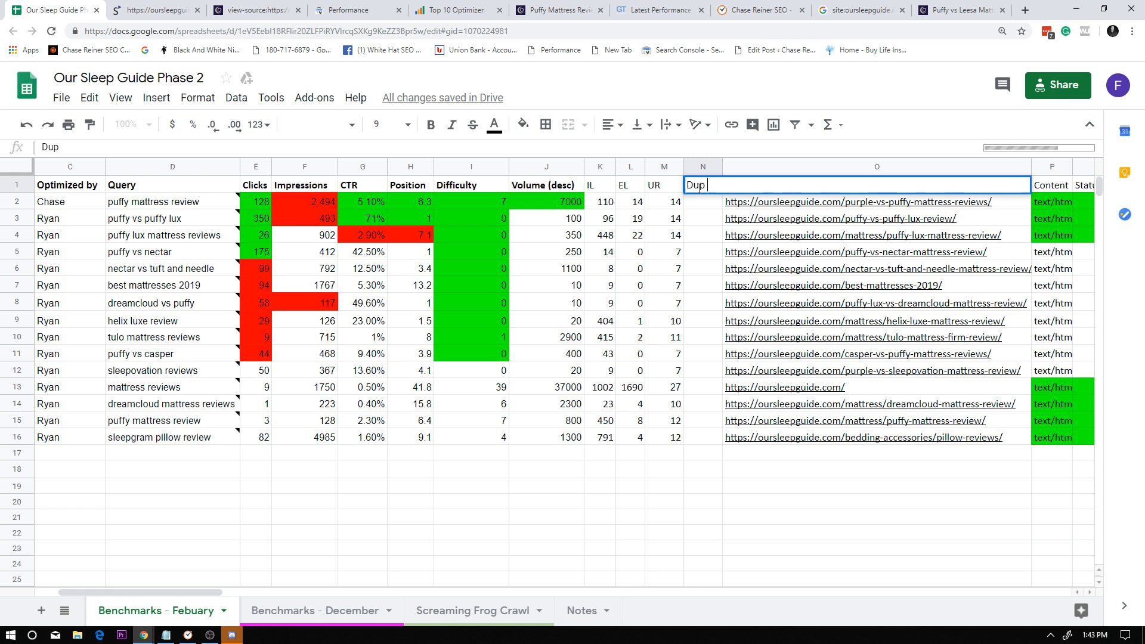
pyautogui.press('Return')
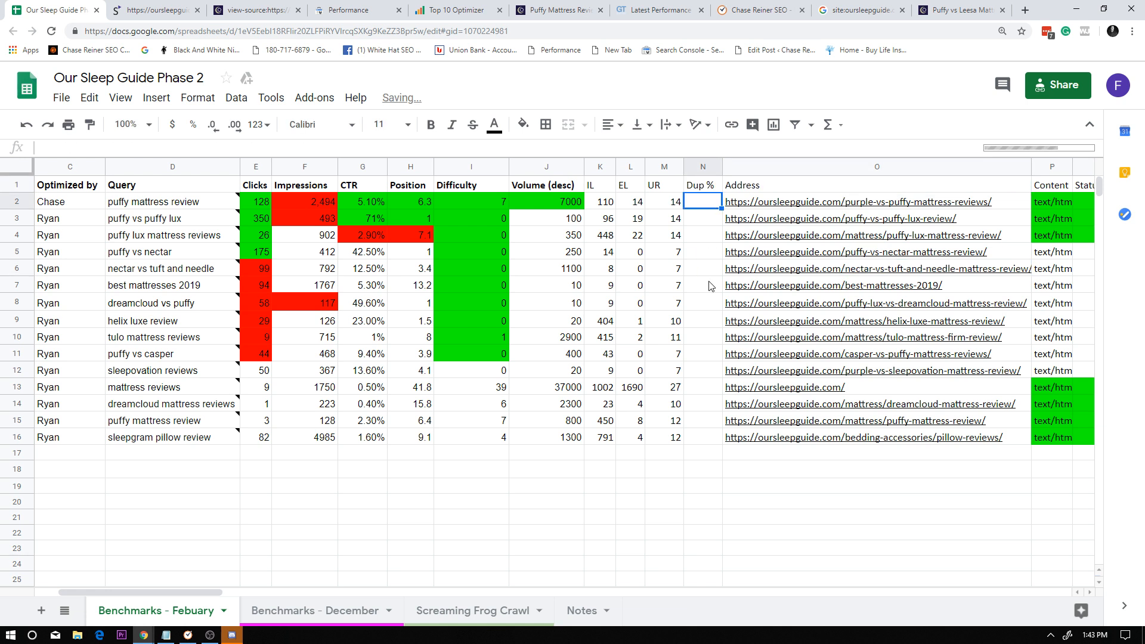
pyautogui.click(692, 279)
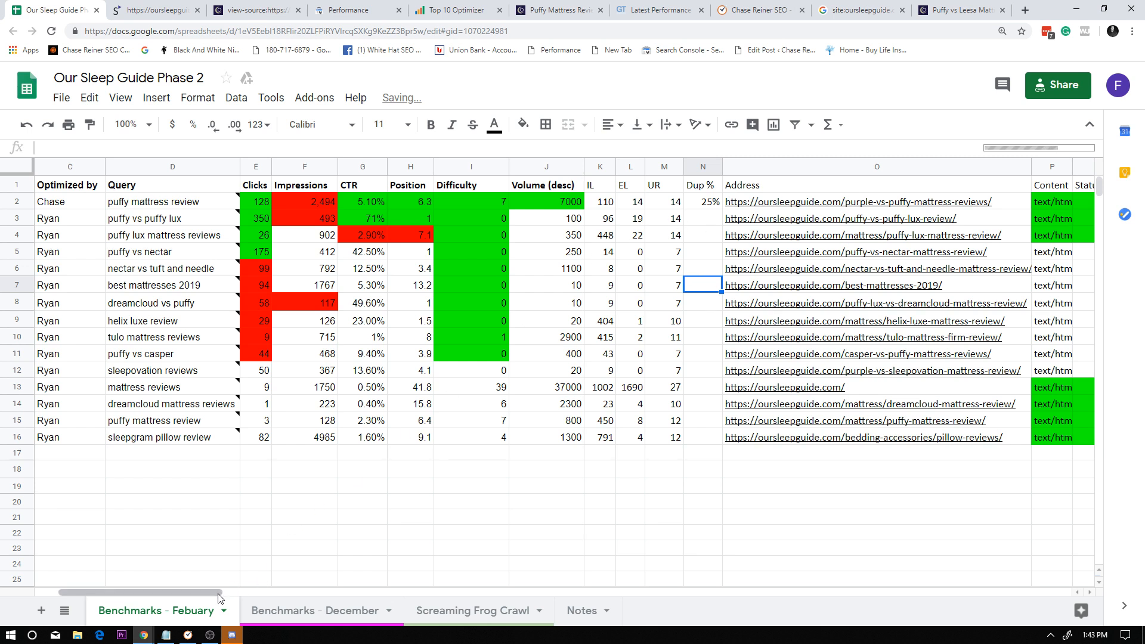
# Move the Dup % column so that it sits between Profiler Score and Optimized on.
pyautogui.moveTo(229, 593); pyautogui.dragTo(201, 600)
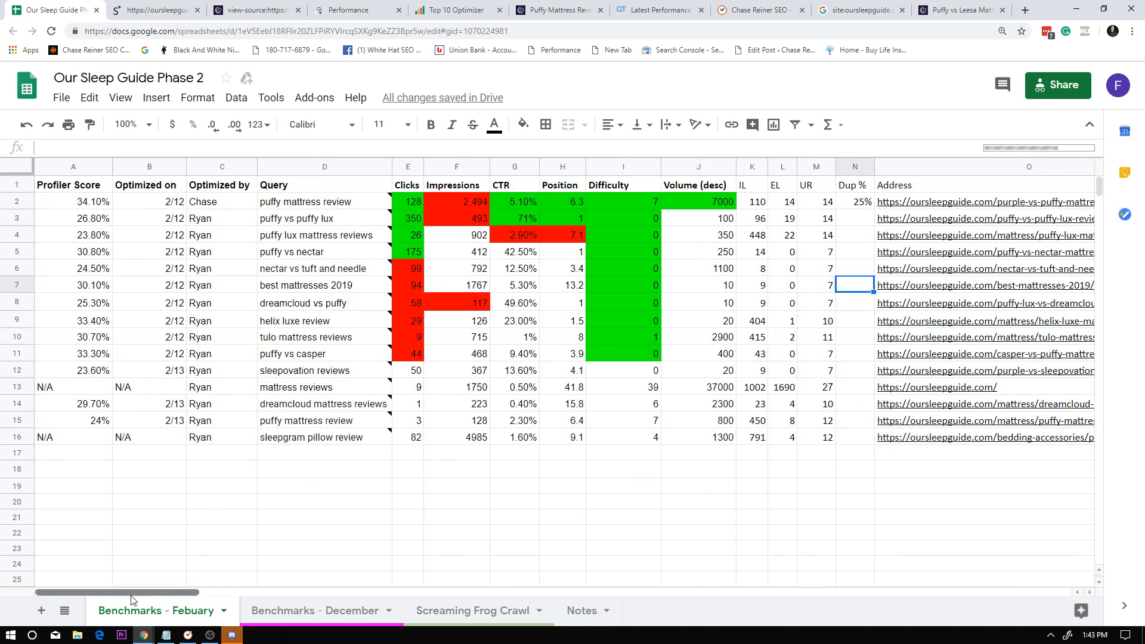
pyautogui.click(854, 167)
pyautogui.moveTo(855, 167); pyautogui.dragTo(224, 349)
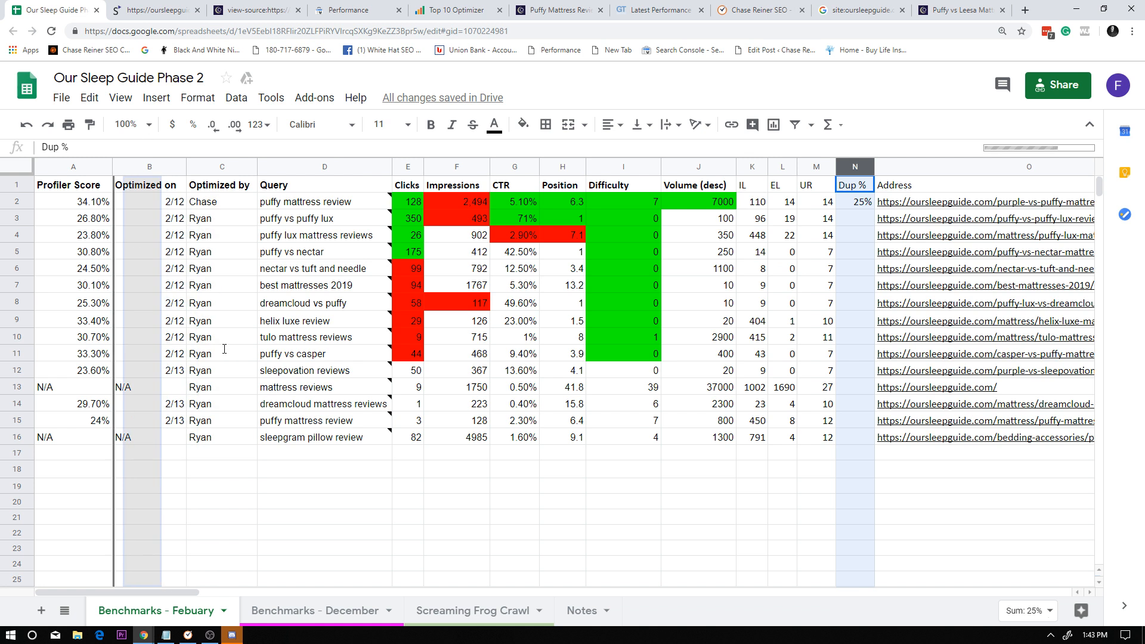
pyautogui.moveTo(238, 400); pyautogui.dragTo(238, 398)
pyautogui.rightClick(131, 167)
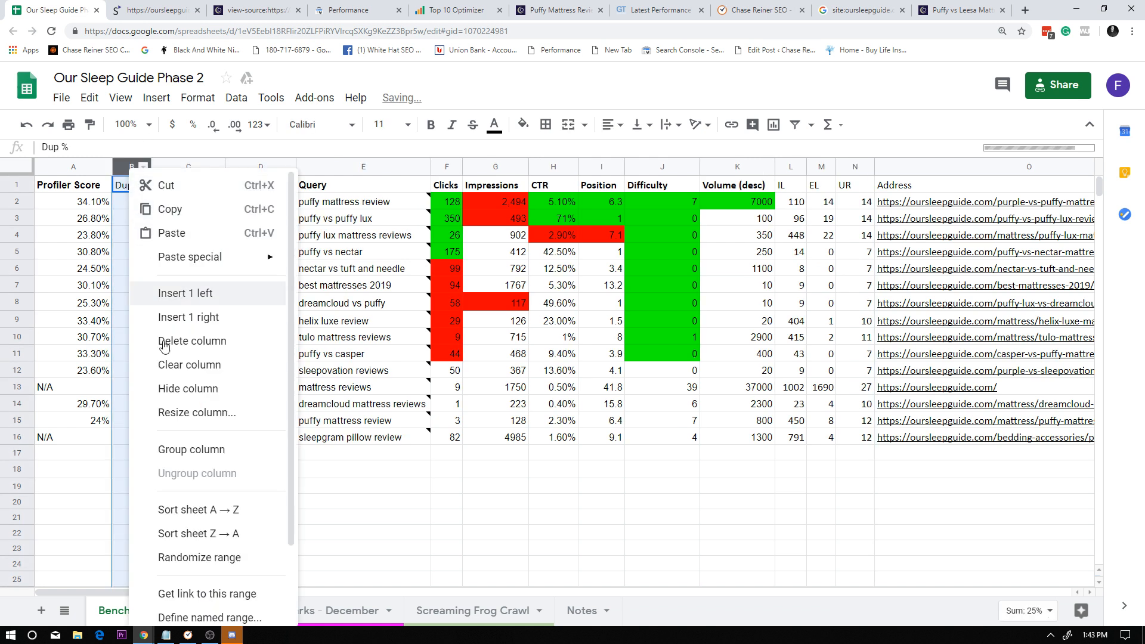
pyautogui.scroll(-3, 248, 567)
pyautogui.click(244, 584)
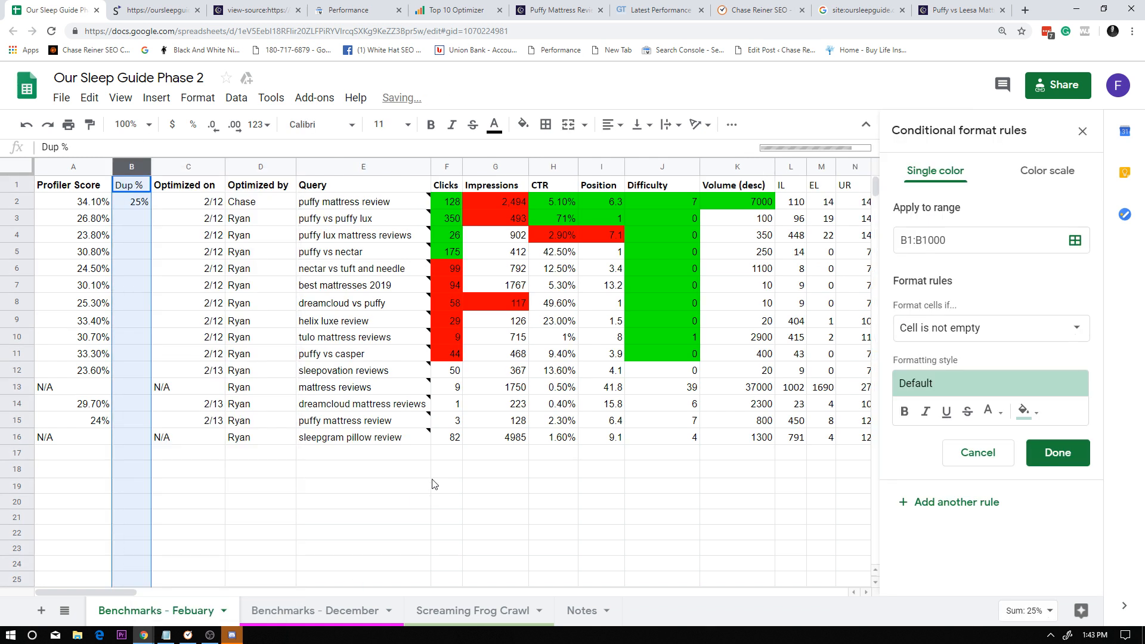
pyautogui.click(974, 455)
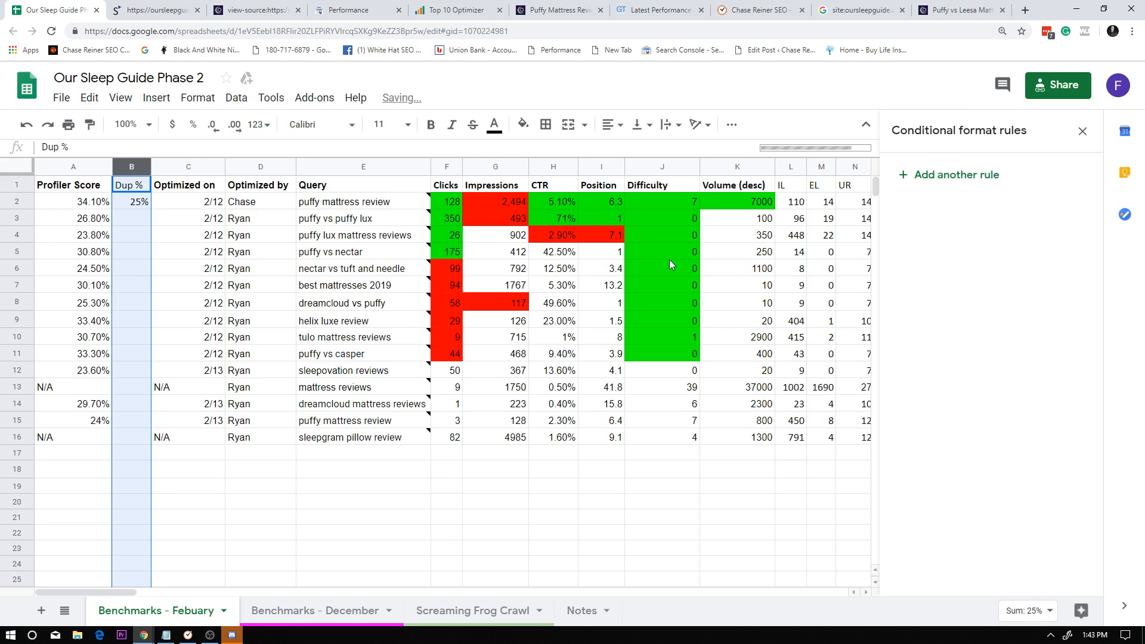
pyautogui.click(554, 321)
pyautogui.click(1083, 131)
# Check the puffy vs puffy lux row's note and copy that row's page address.
pyautogui.click(271, 338)
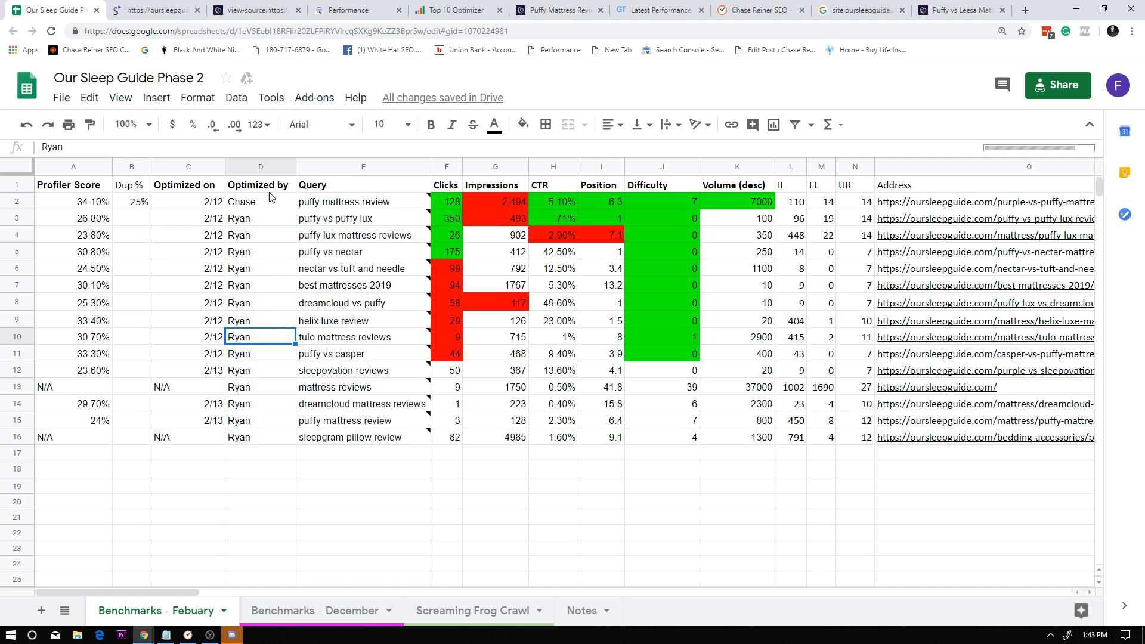
pyautogui.click(146, 219)
pyautogui.click(188, 219)
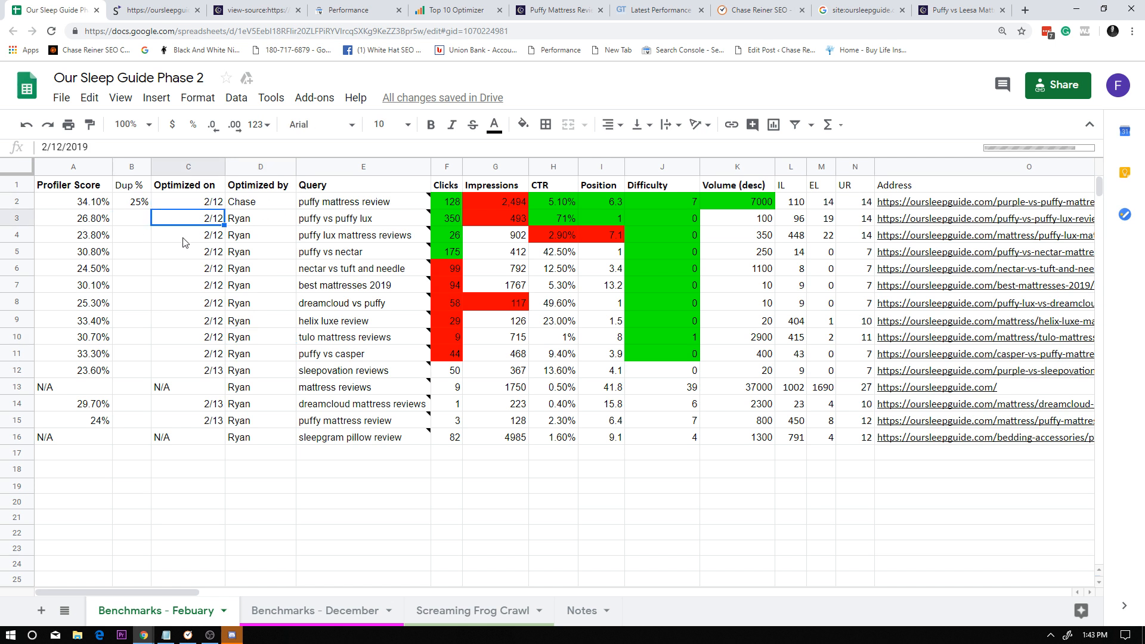
pyautogui.click(308, 222)
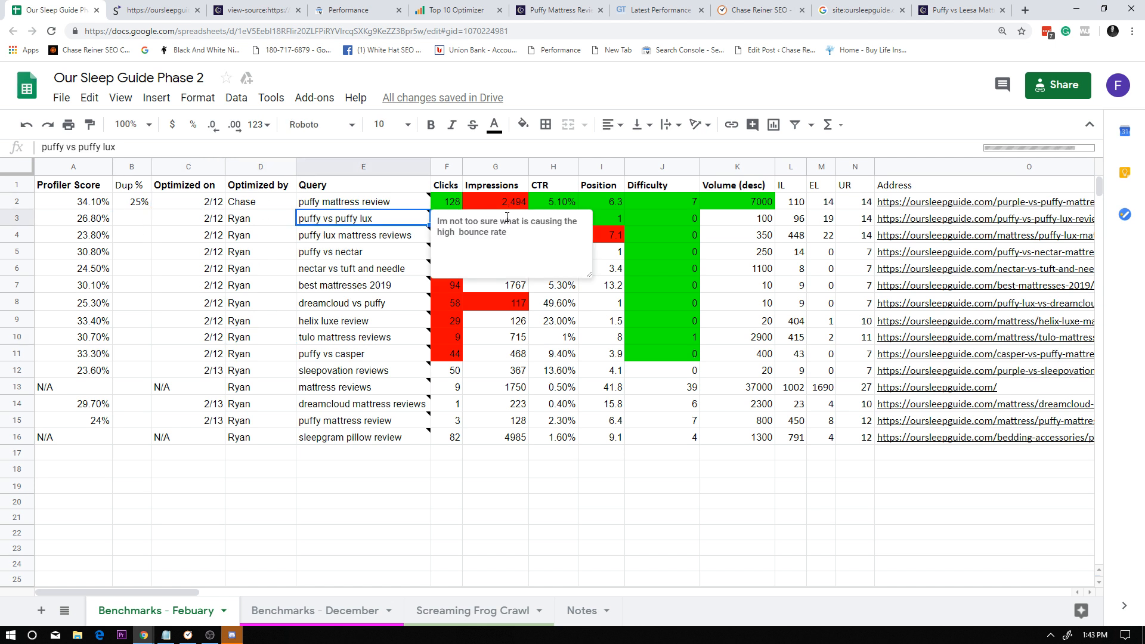
pyautogui.click(368, 239)
pyautogui.click(362, 219)
pyautogui.click(974, 219)
pyautogui.hotkey('ctrl', 'c')
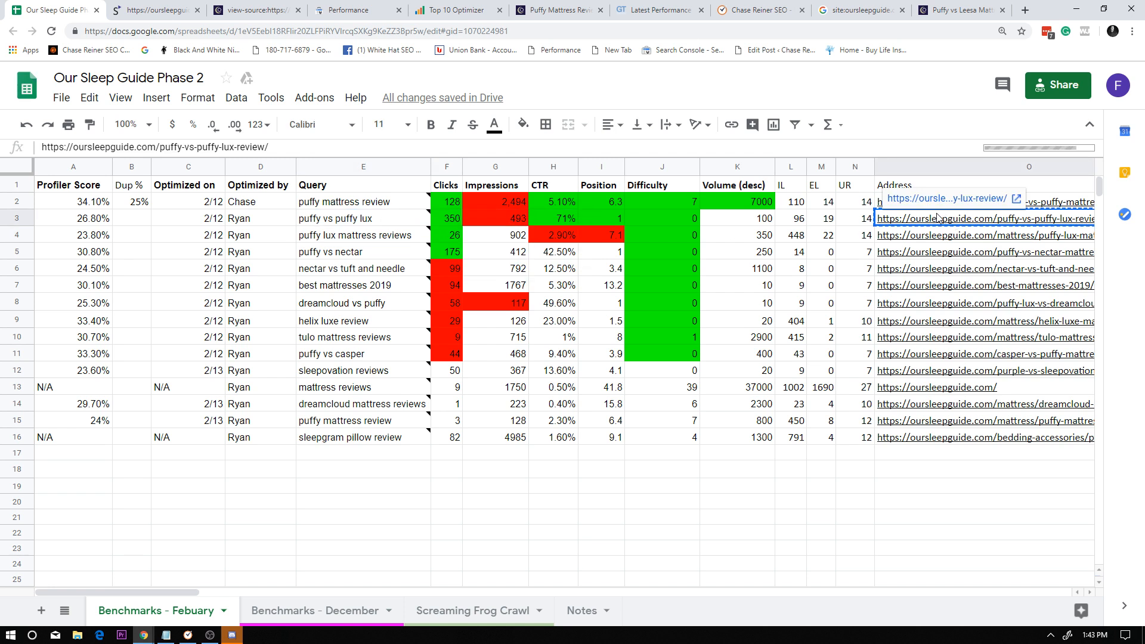
pyautogui.click(346, 10)
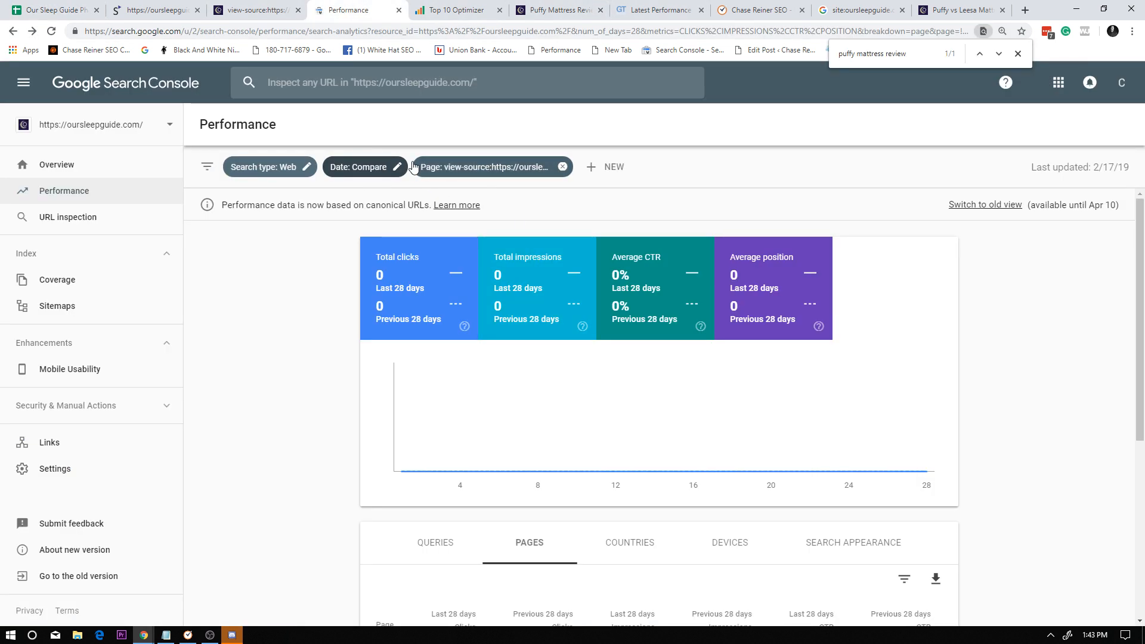
pyautogui.click(562, 166)
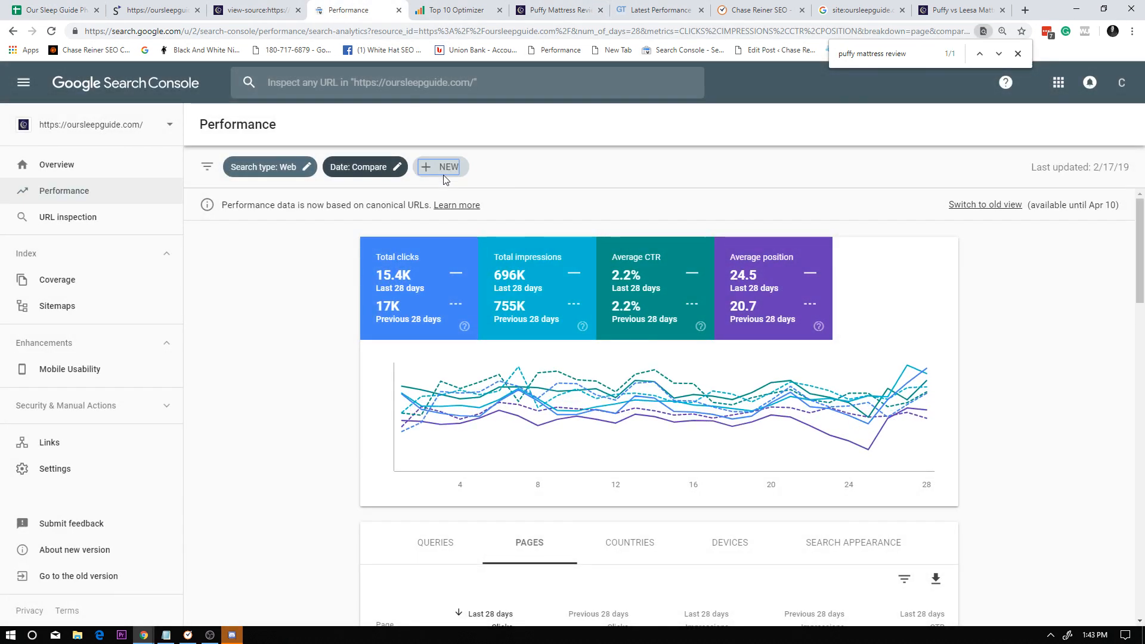
pyautogui.click(458, 169)
pyautogui.click(530, 229)
pyautogui.hotkey('ctrl', 'v')
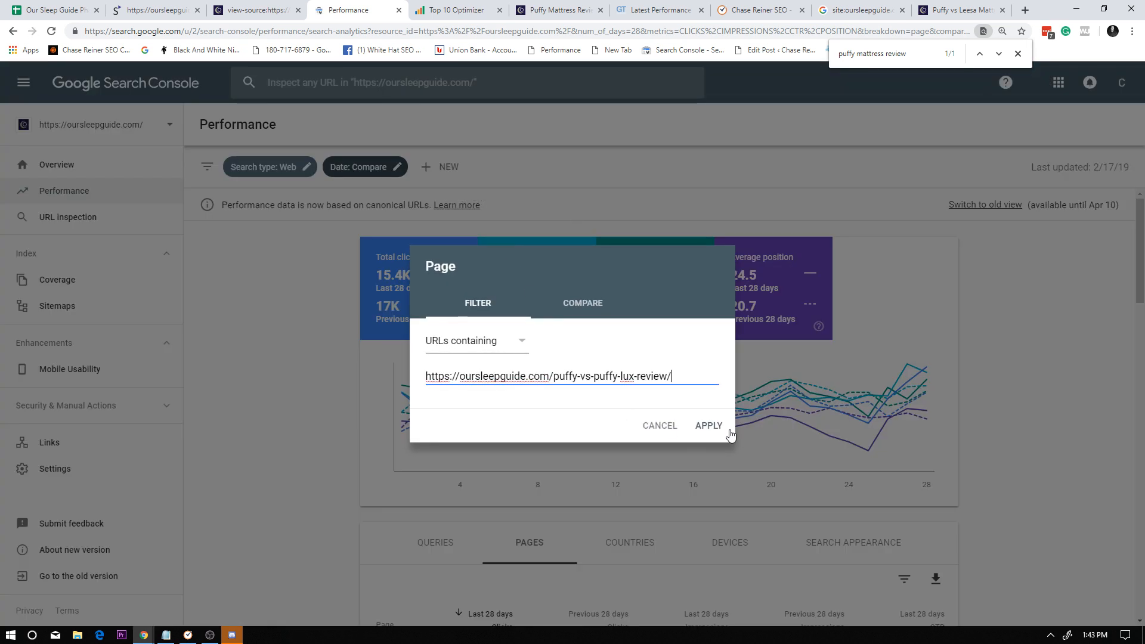
pyautogui.click(710, 427)
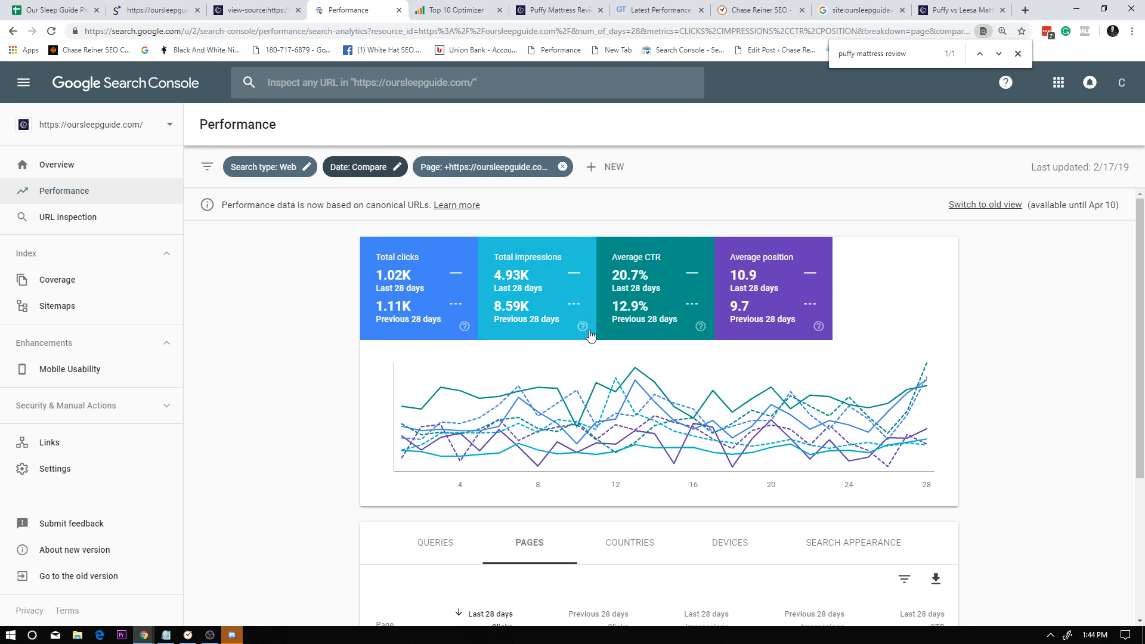
# Look over the filtered performance totals and pages table, and narrow the report to the listed puffy-vs-puffy-lux-review page.
pyautogui.scroll(-1, 537, 316)
pyautogui.scroll(1, 410, 262)
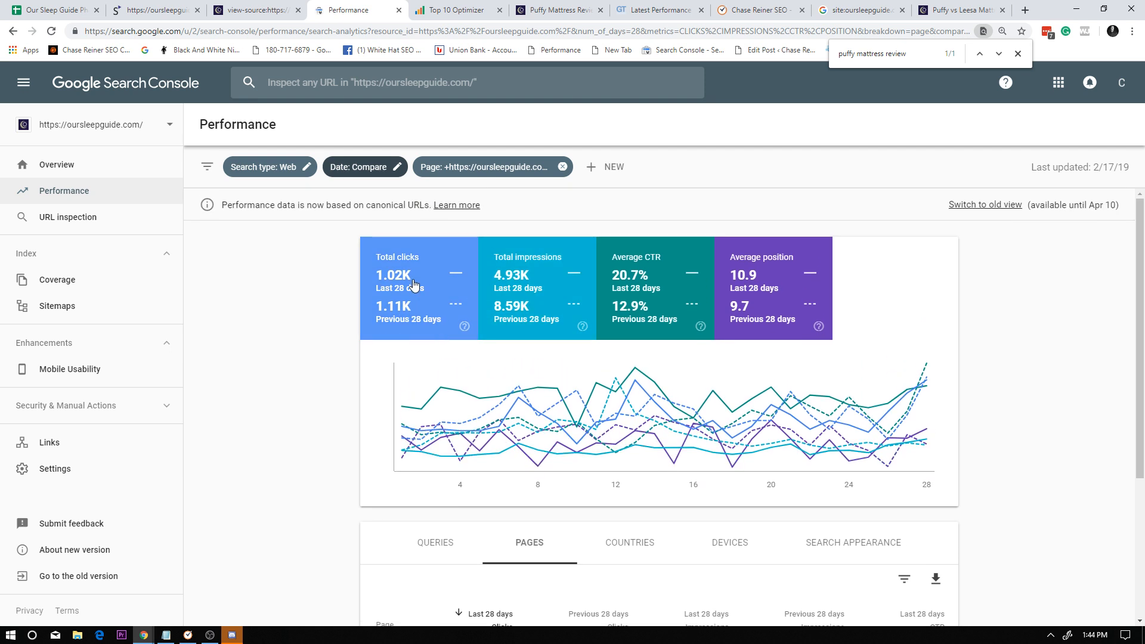
pyautogui.scroll(-3, 563, 325)
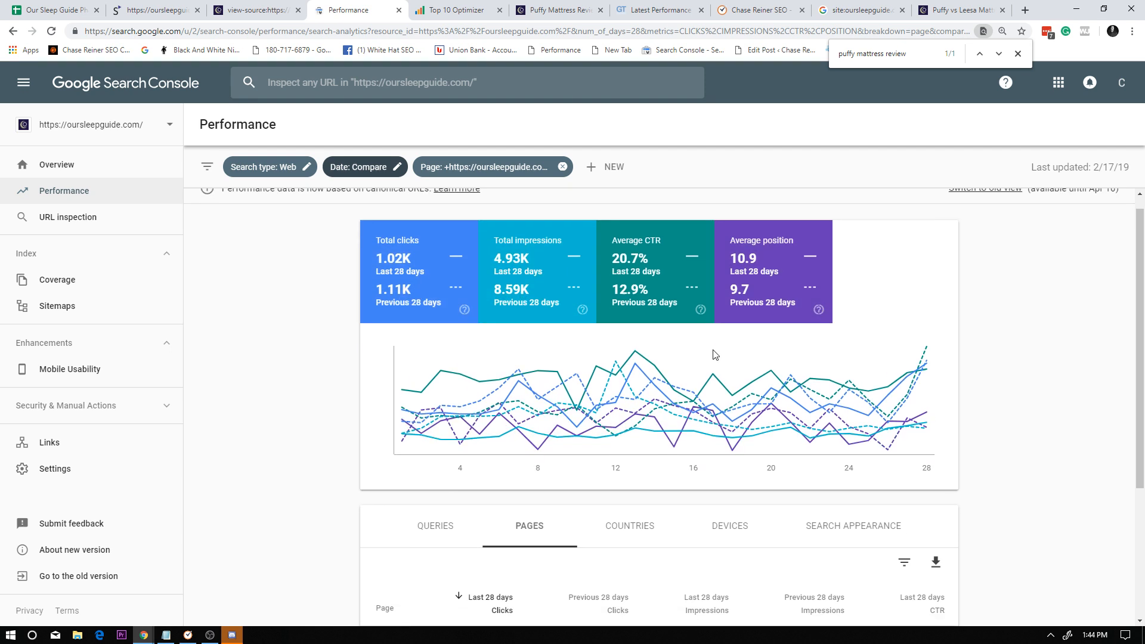
pyautogui.scroll(-1, 540, 429)
pyautogui.scroll(1, 535, 467)
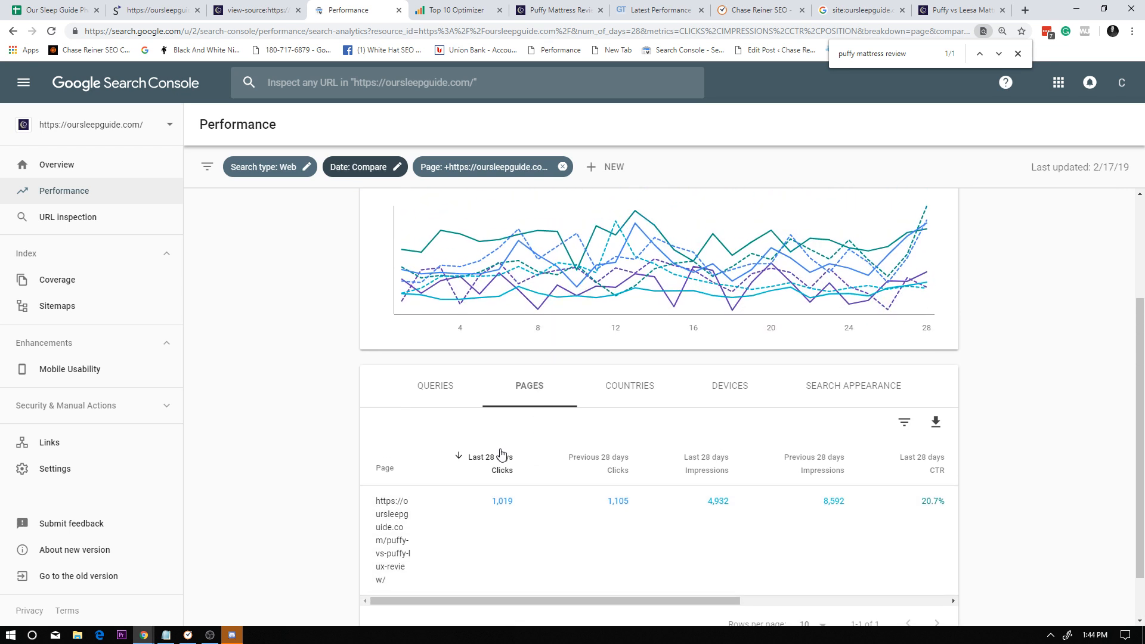
pyautogui.click(431, 525)
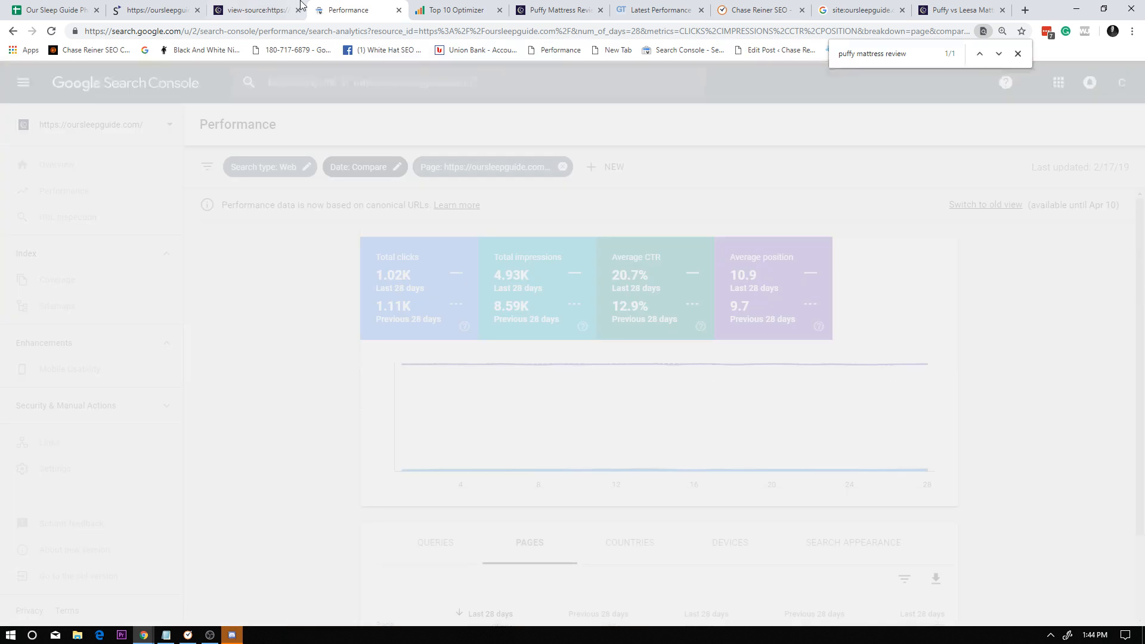
# Place the benchmark spreadsheet next to the performance report in the browser and copy its "puffy vs puffy lux" query.
pyautogui.click(50, 9)
pyautogui.moveTo(49, 10); pyautogui.dragTo(256, 9)
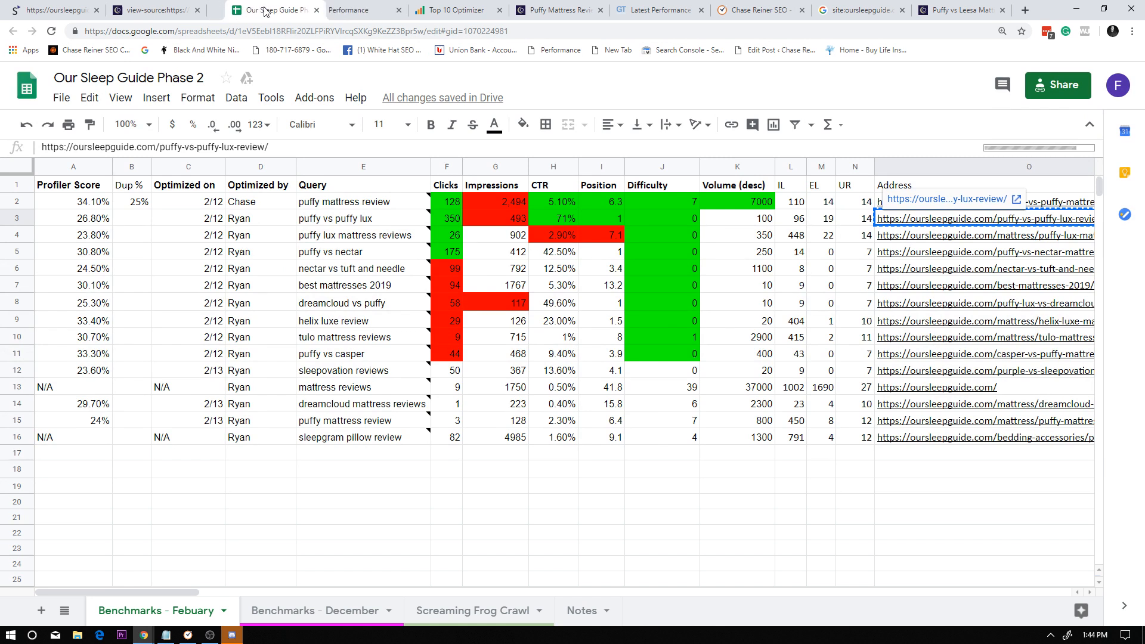
pyautogui.click(378, 221)
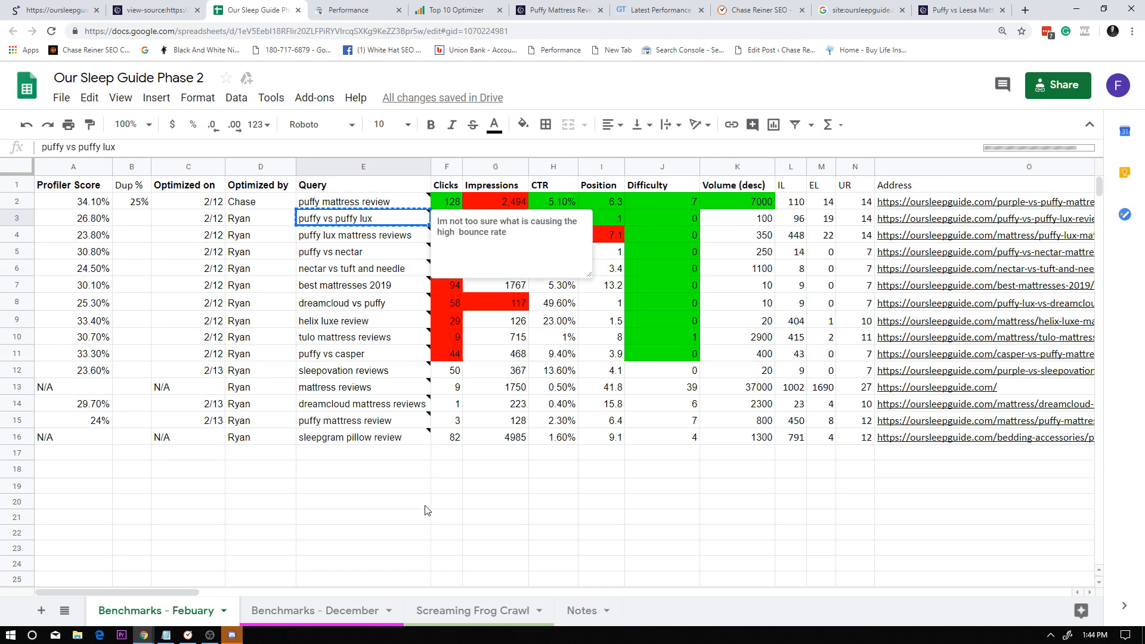
# List the search queries for the puffy-vs-puffy-lux-review page and return to the benchmark spreadsheet.
pyautogui.click(349, 9)
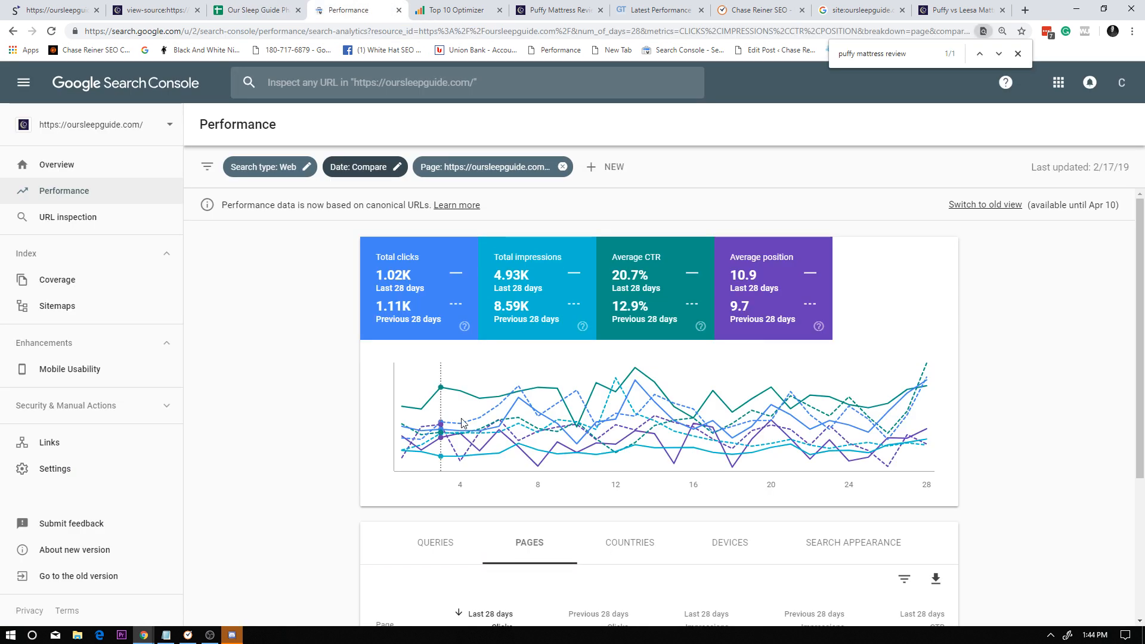
pyautogui.scroll(-4, 776, 374)
pyautogui.click(396, 329)
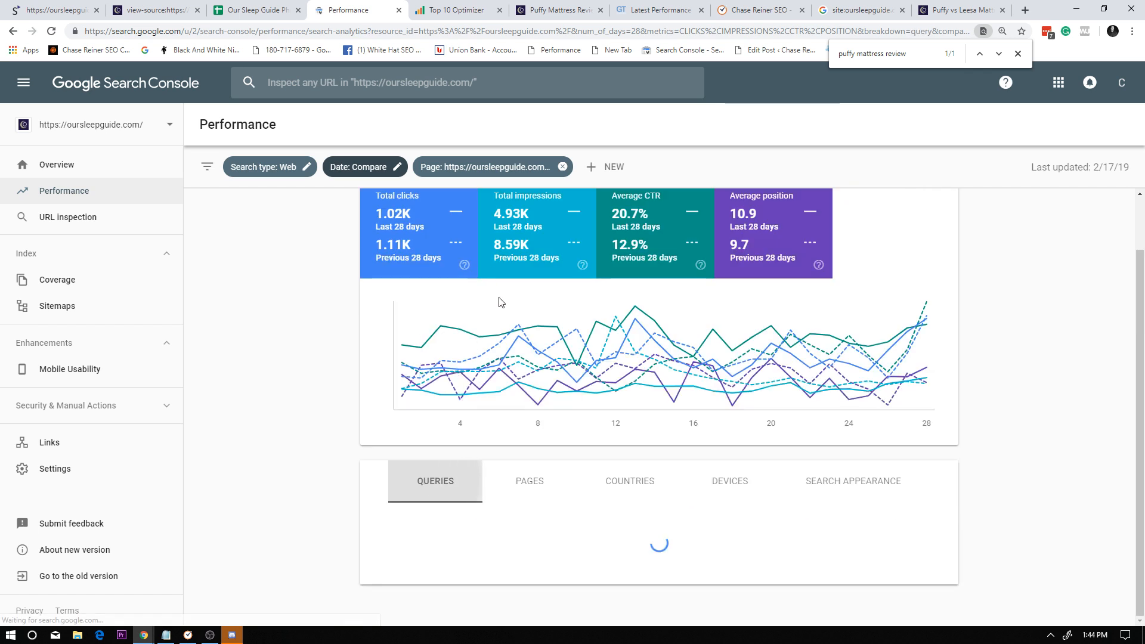
pyautogui.click(257, 9)
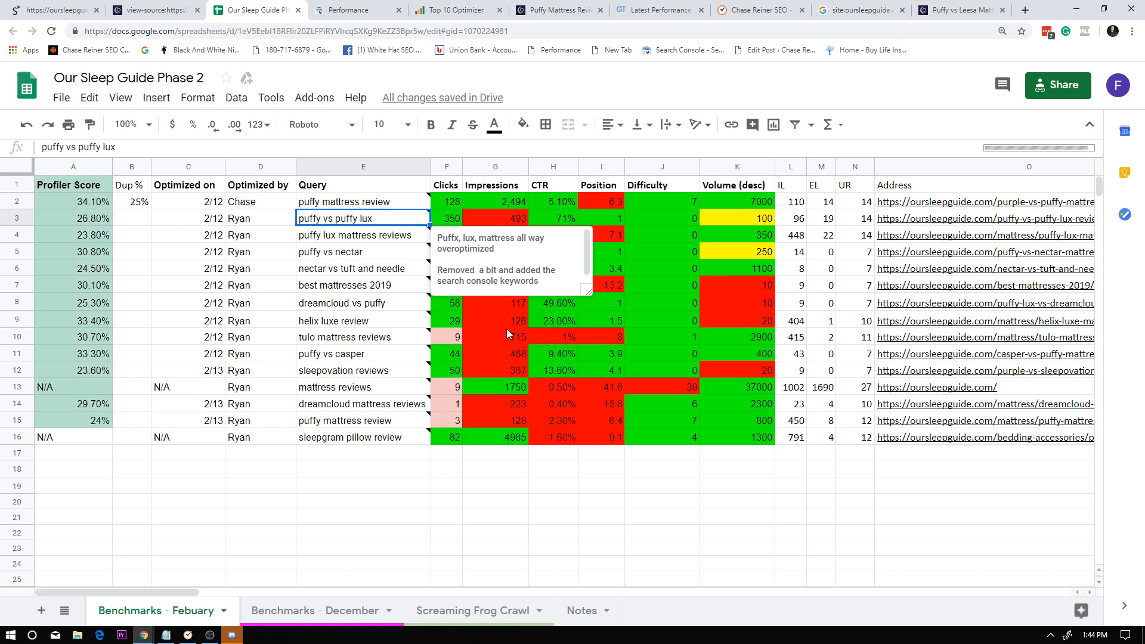
# Look over the benchmark spreadsheet's Query column and the unfilled Dup % cells below row 2.
pyautogui.moveTo(365, 319); pyautogui.dragTo(361, 337)
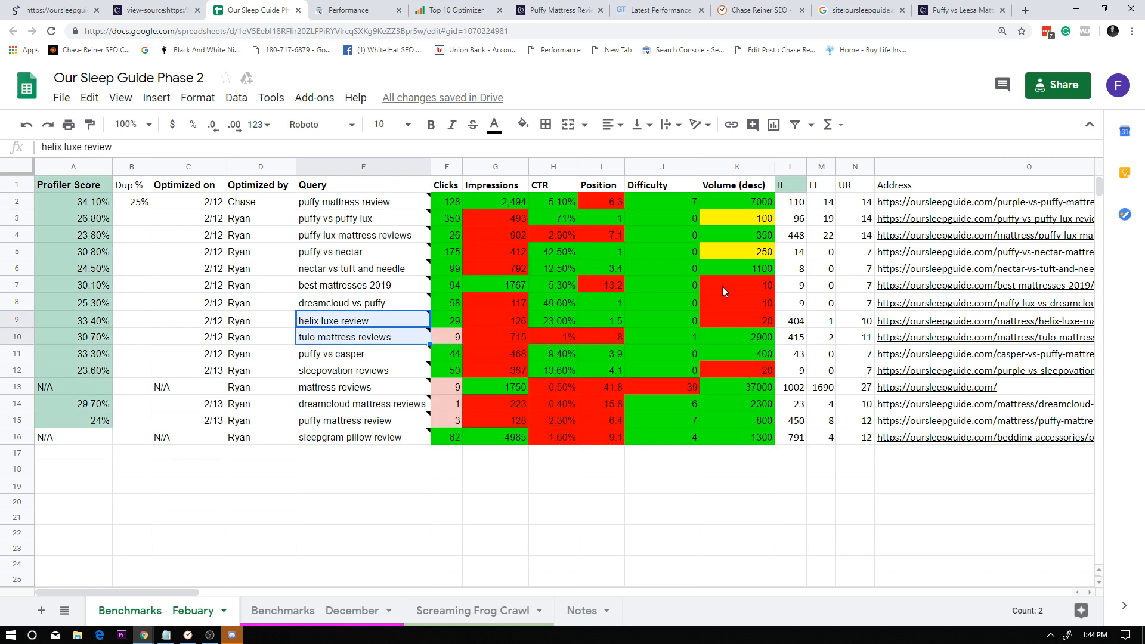
pyautogui.moveTo(364, 200); pyautogui.dragTo(348, 234)
pyautogui.click(366, 405)
pyautogui.scroll(-8, 363, 465)
pyautogui.scroll(6, 361, 452)
pyautogui.scroll(4, 371, 421)
pyautogui.click(322, 535)
pyautogui.click(369, 325)
pyautogui.moveTo(369, 186); pyautogui.dragTo(381, 324)
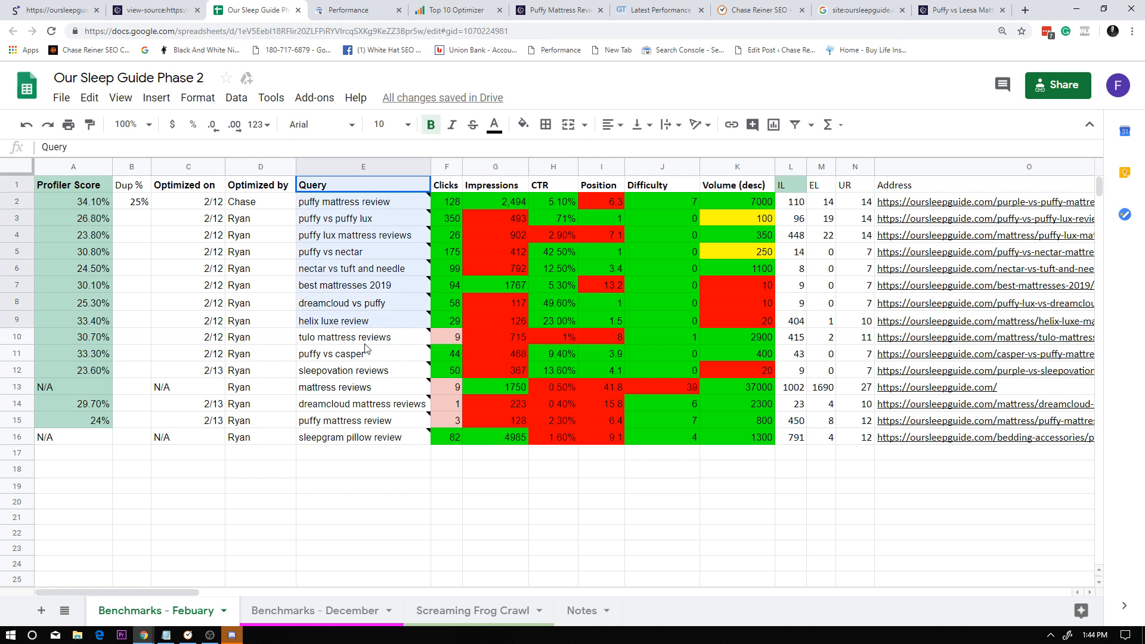
pyautogui.click(373, 373)
pyautogui.click(370, 475)
pyautogui.scroll(-4, 378, 455)
pyautogui.scroll(4, 382, 453)
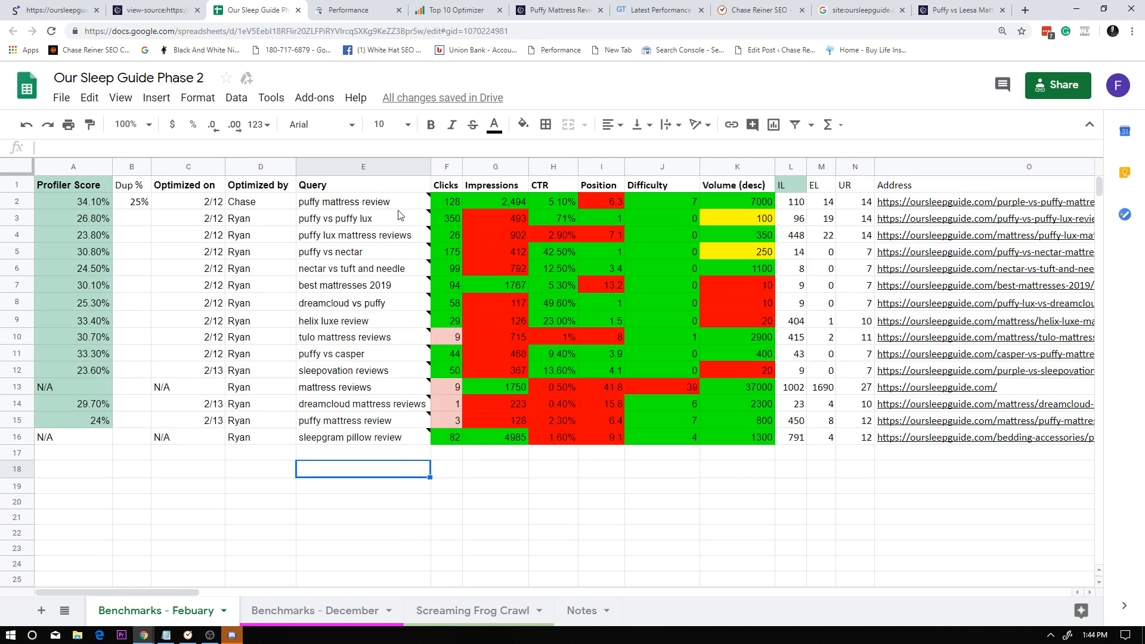
pyautogui.moveTo(381, 203); pyautogui.dragTo(374, 460)
pyautogui.click(374, 457)
pyautogui.moveTo(373, 533); pyautogui.dragTo(385, 203)
pyautogui.click(407, 321)
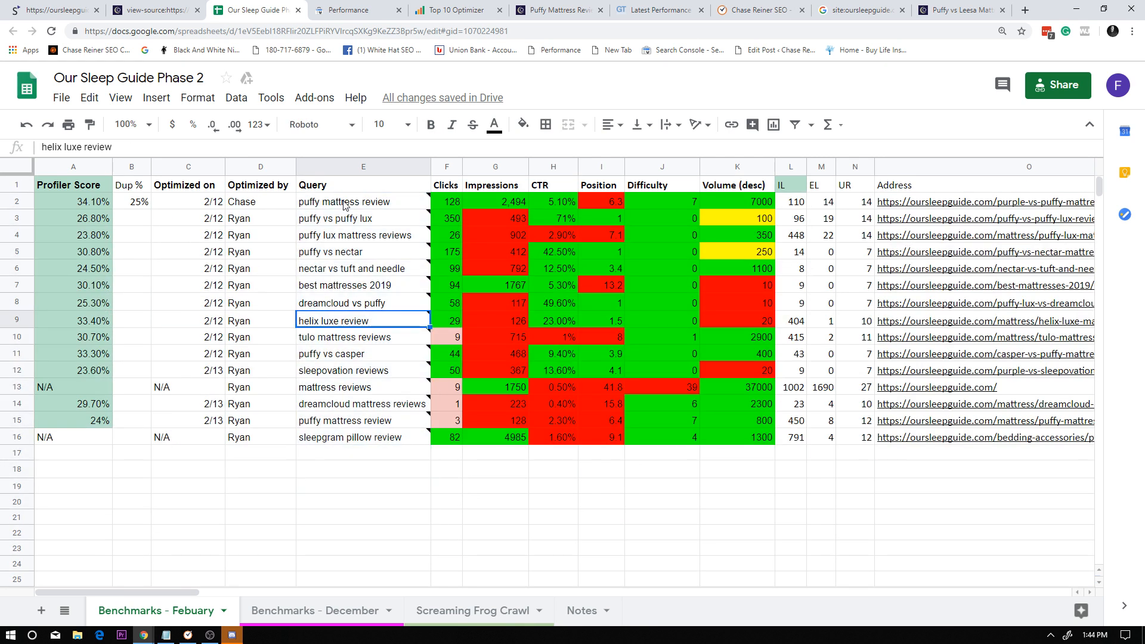
pyautogui.click(131, 167)
pyautogui.moveTo(135, 220); pyautogui.dragTo(130, 437)
pyautogui.click(130, 437)
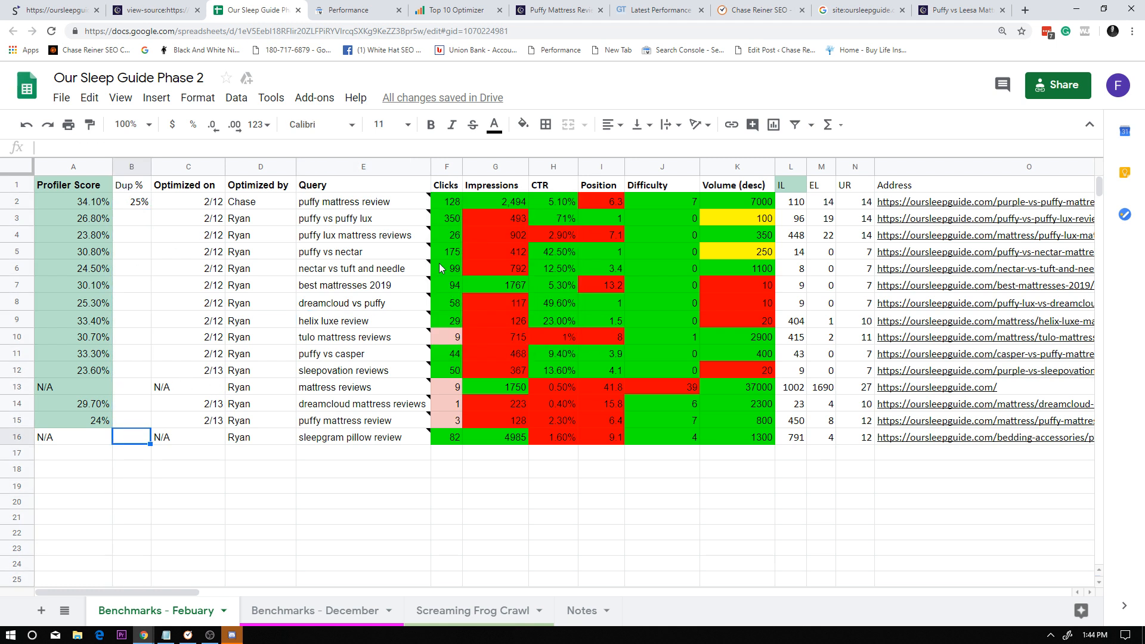
# Locate the "puffy vs puffy lux" query in the Search Console performance report and filter the report to it.
pyautogui.click(380, 220)
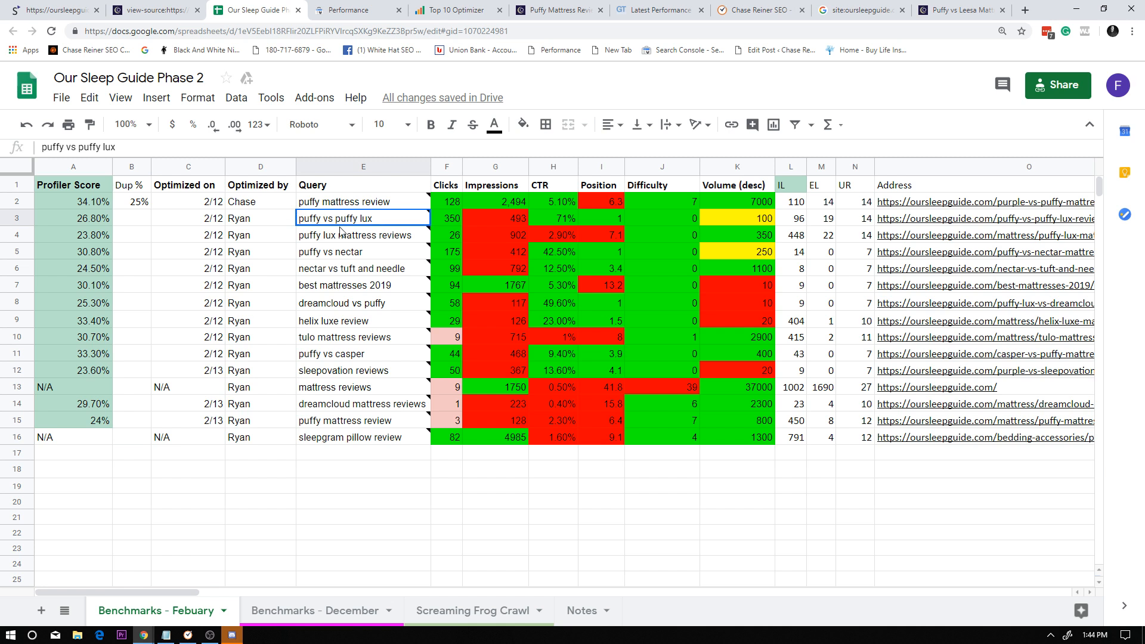
pyautogui.press('Down')
pyautogui.press('Down')
pyautogui.press('Down')
pyautogui.press('Down')
pyautogui.click(352, 218)
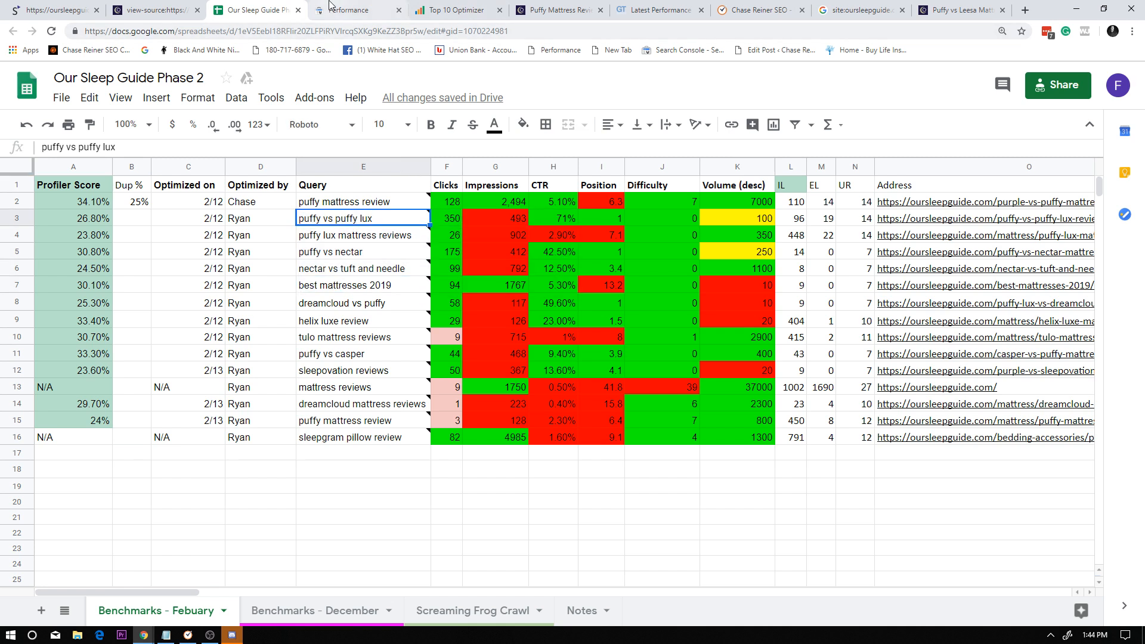
pyautogui.click(349, 10)
pyautogui.hotkey('ctrl', 'f')
pyautogui.write('puffy vs puffy lux')
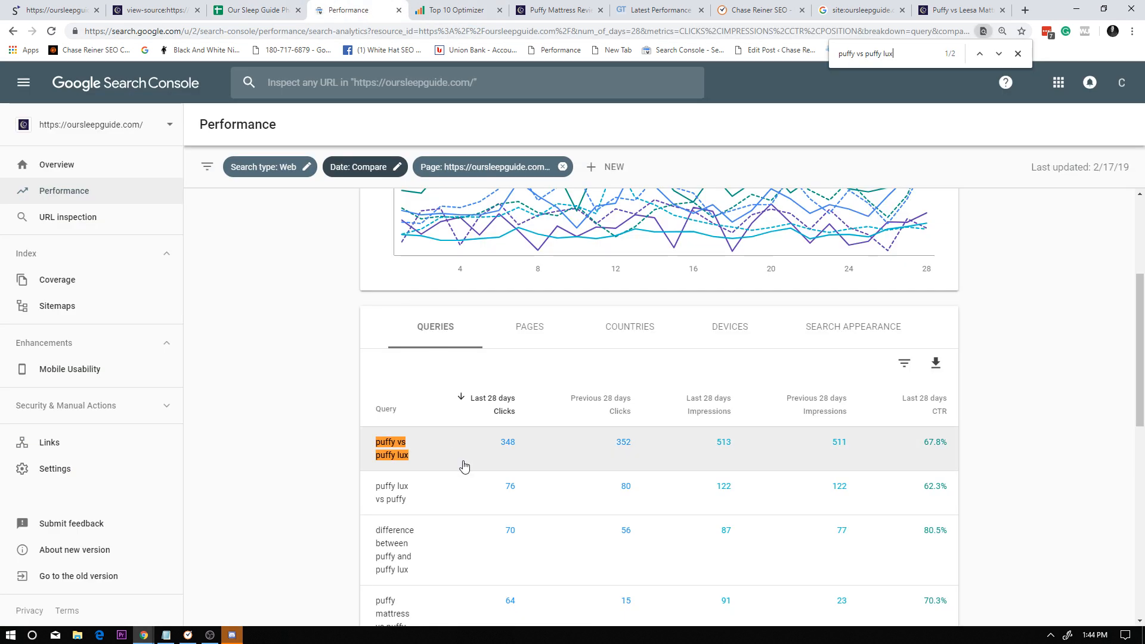
pyautogui.click(419, 469)
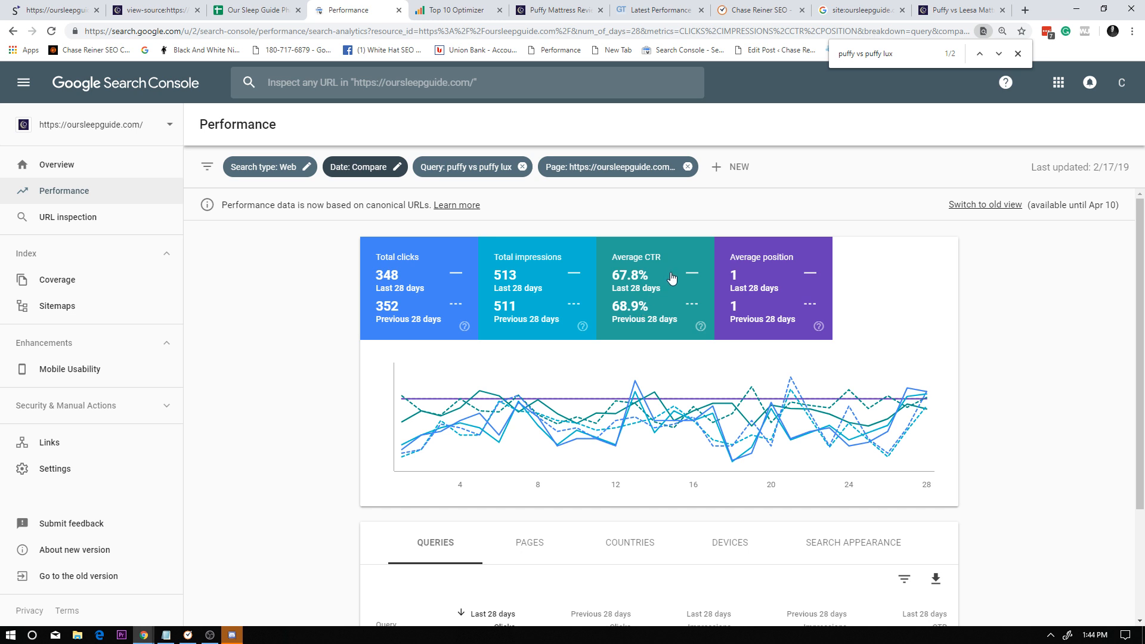
# Compare the query's clicks, impressions, CTR and position across both 28-day periods, and return to the page's full query list.
pyautogui.scroll(-3, 669, 323)
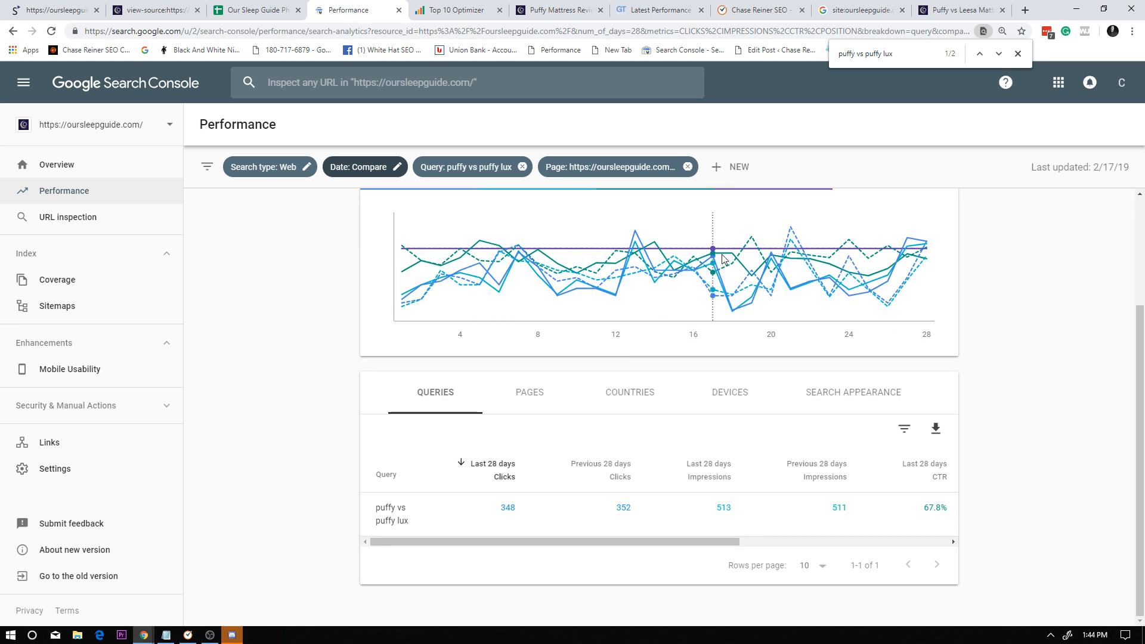
pyautogui.scroll(3, 864, 255)
pyautogui.scroll(-3, 823, 269)
pyautogui.moveTo(824, 269)
pyautogui.scroll(3, 478, 280)
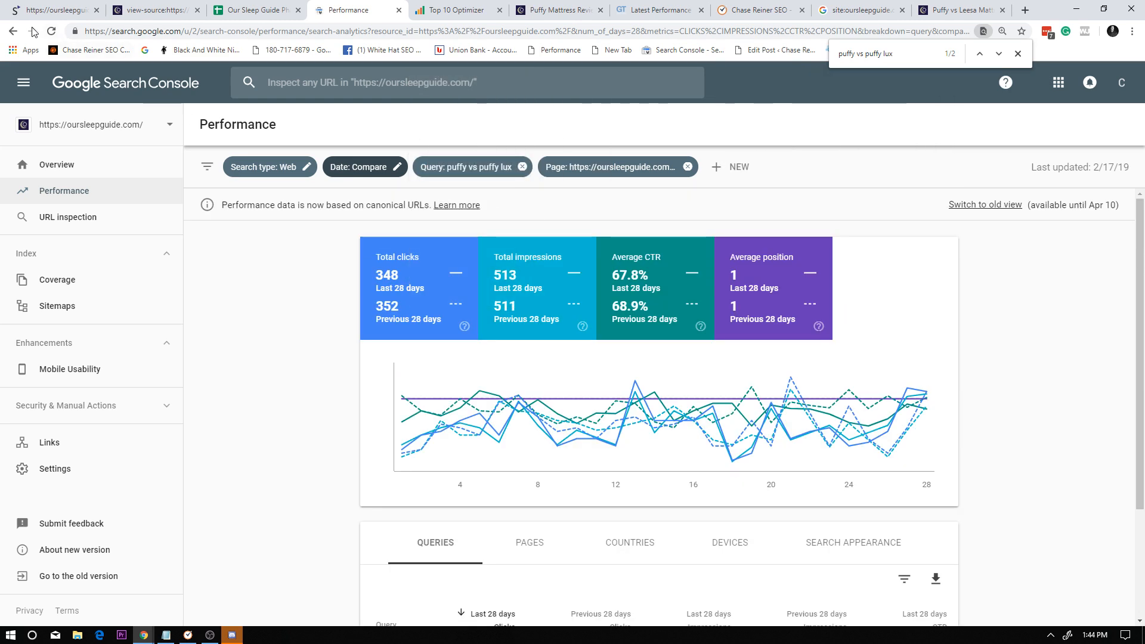
pyautogui.click(13, 33)
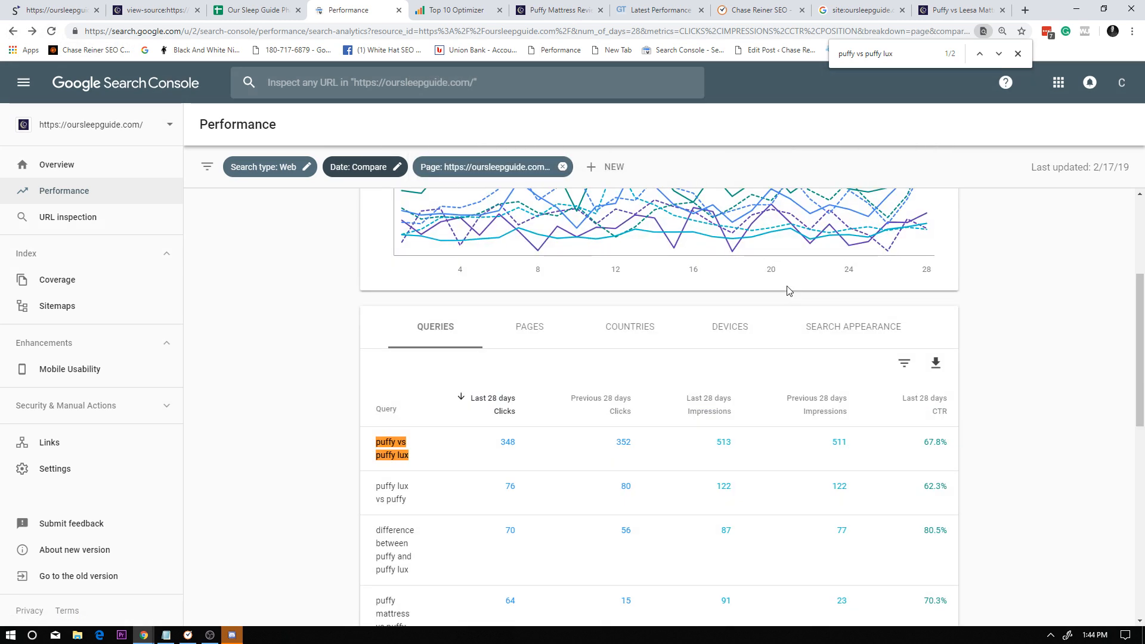
pyautogui.scroll(3, 686, 322)
# Search Google for "puffy vs puffy lux" in an incognito window, look over the ranking results and close the window.
pyautogui.click(260, 6)
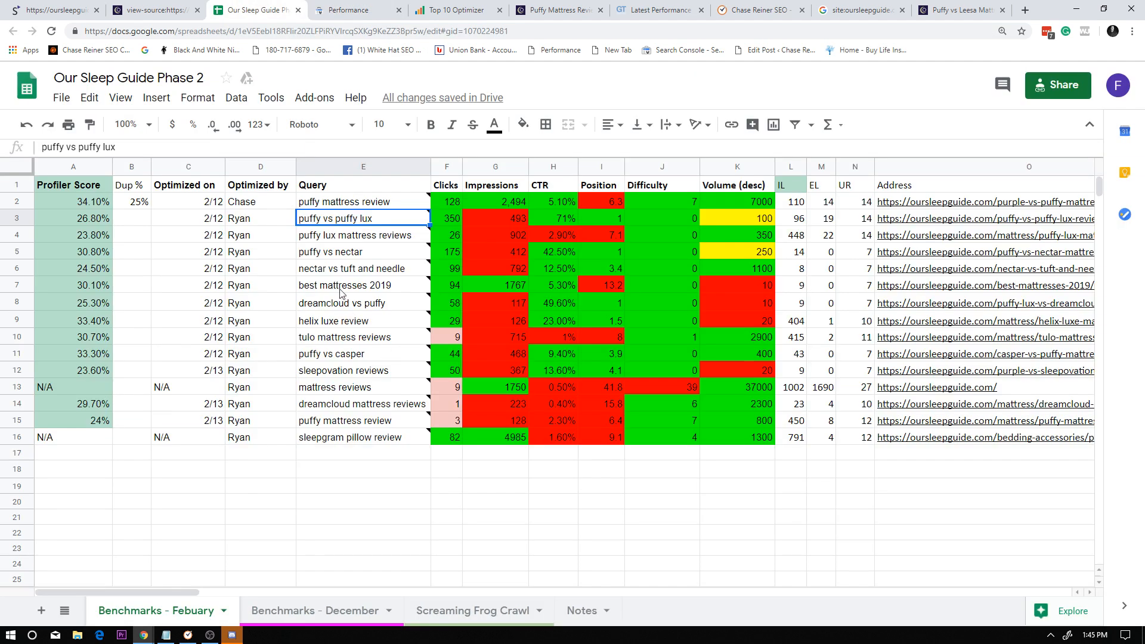
pyautogui.hotkey('ctrl', 'shift', 'n')
pyautogui.write('https://www.google.com/search?q=puffy+vs+puffy+lux&rlz=1C1CHBF_enUS800US800&oq=puffy+vs+puffy+lux&aqs=chrome..69i57j69i60l3.150j0j1&sourceid=chrome&ie=UTF-8')
pyautogui.press('Return')
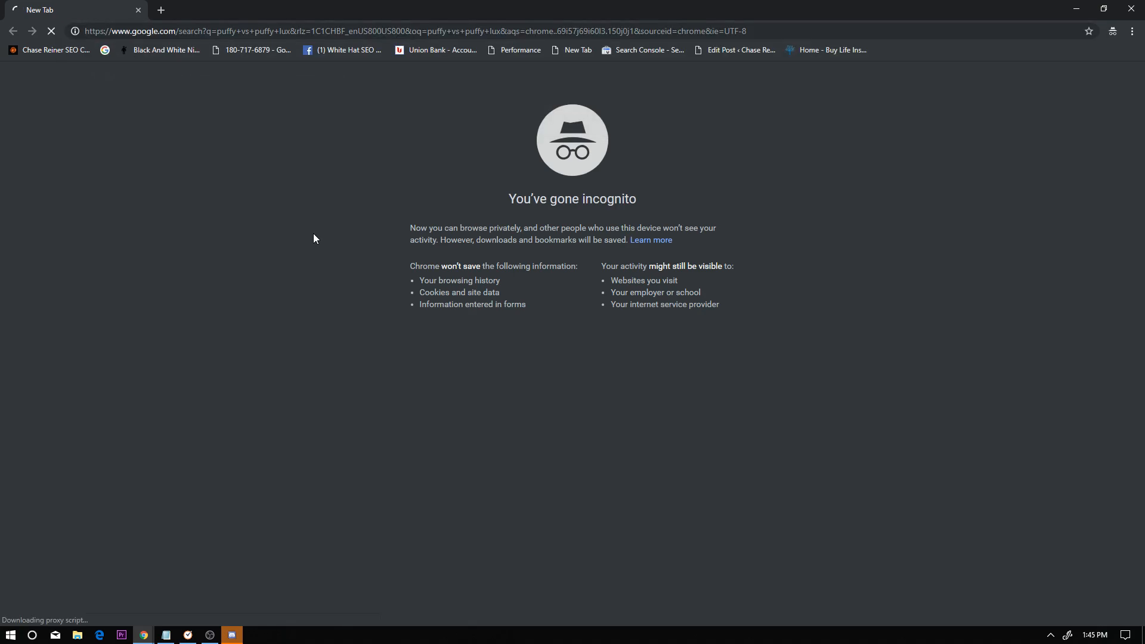
pyautogui.scroll(-13, 377, 225)
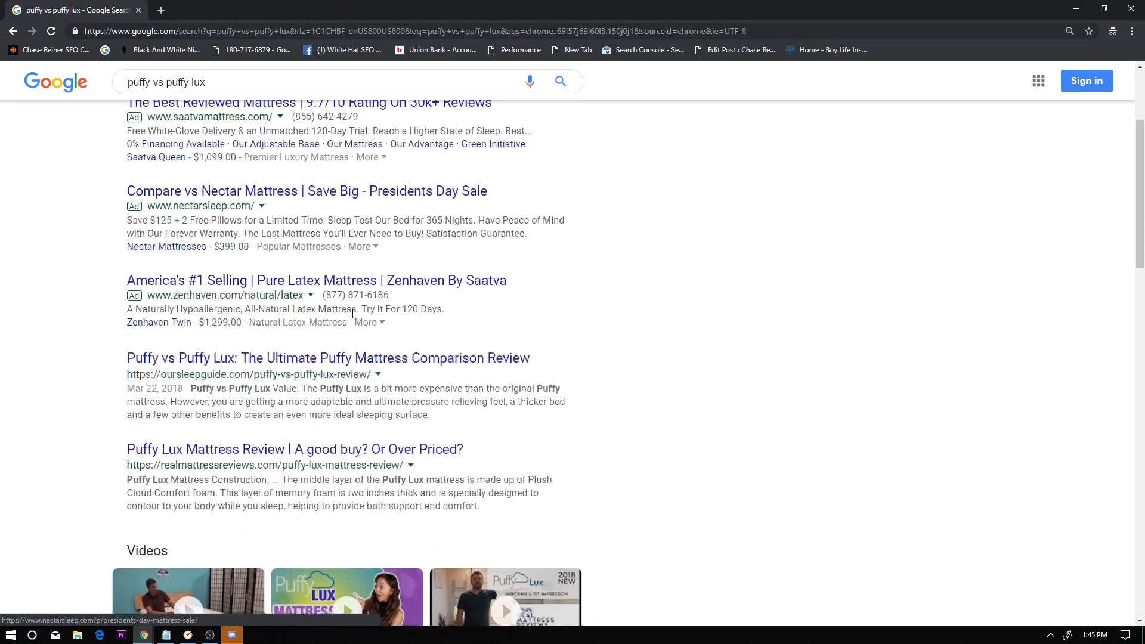
pyautogui.scroll(6, 316, 332)
pyautogui.scroll(5, 342, 489)
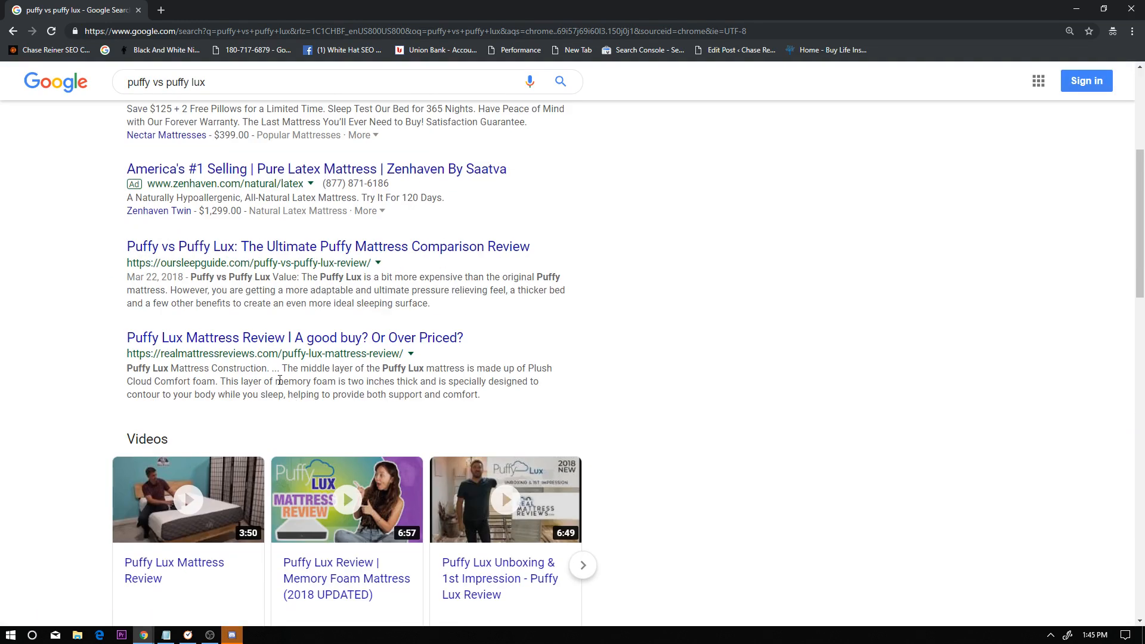
pyautogui.click(1131, 8)
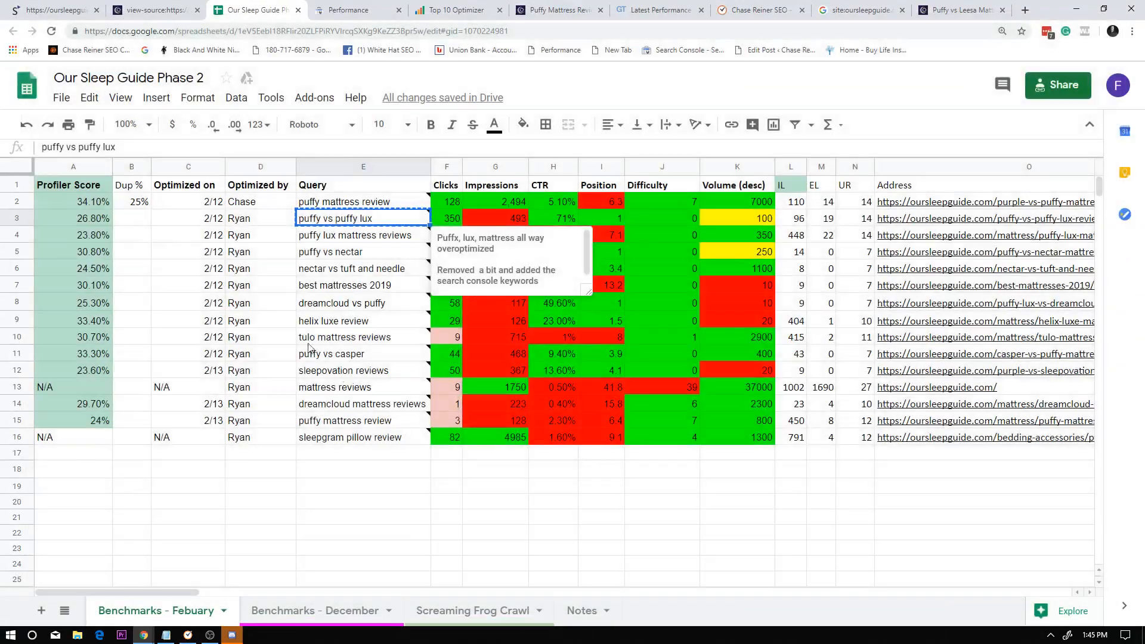
# Review the "puffy vs puffy lux" row's metrics in the benchmark spreadsheet, through to the response time and GA columns.
pyautogui.click(381, 254)
pyautogui.click(545, 218)
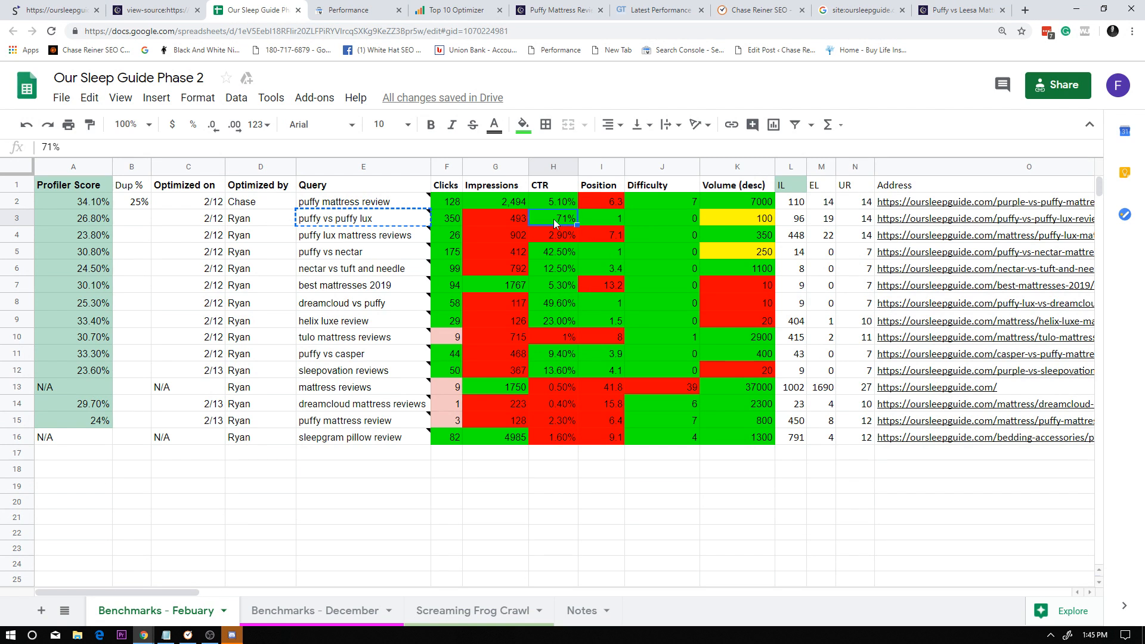
pyautogui.click(514, 218)
pyautogui.click(646, 215)
pyautogui.moveTo(605, 229); pyautogui.dragTo(635, 231)
pyautogui.click(673, 229)
pyautogui.click(682, 221)
pyautogui.click(710, 219)
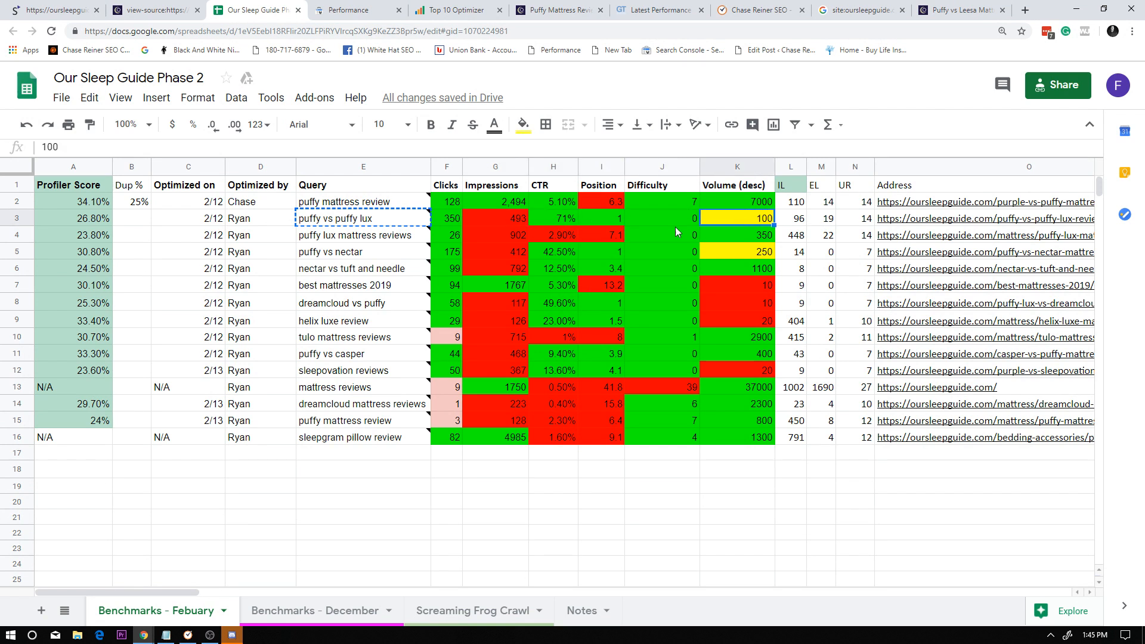
pyautogui.click(12, 217)
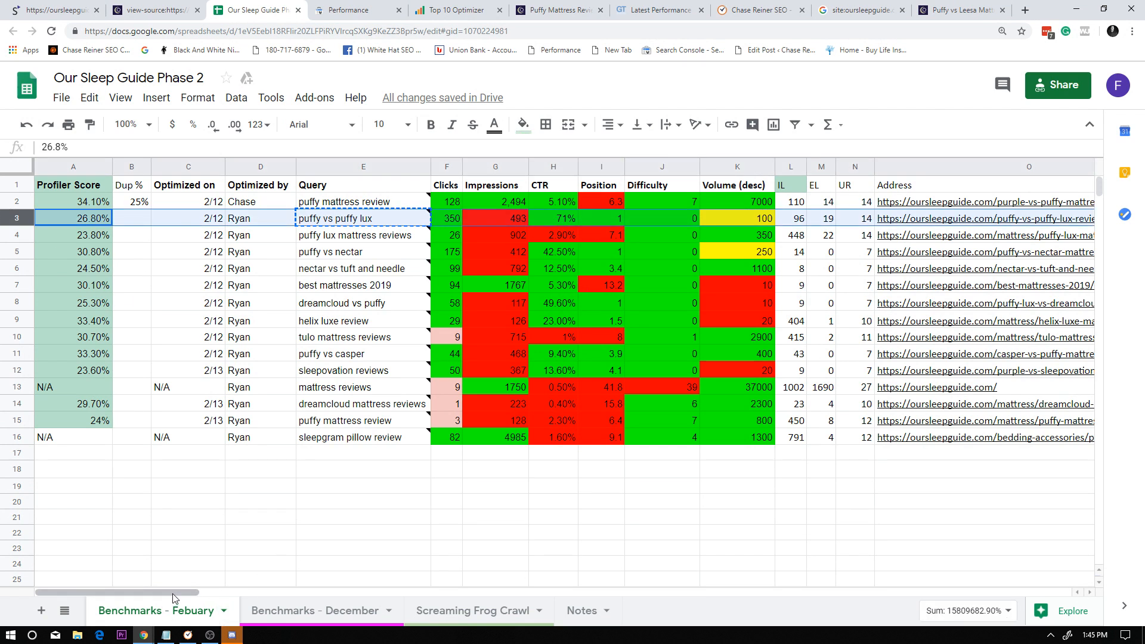
pyautogui.moveTo(174, 592); pyautogui.dragTo(829, 563)
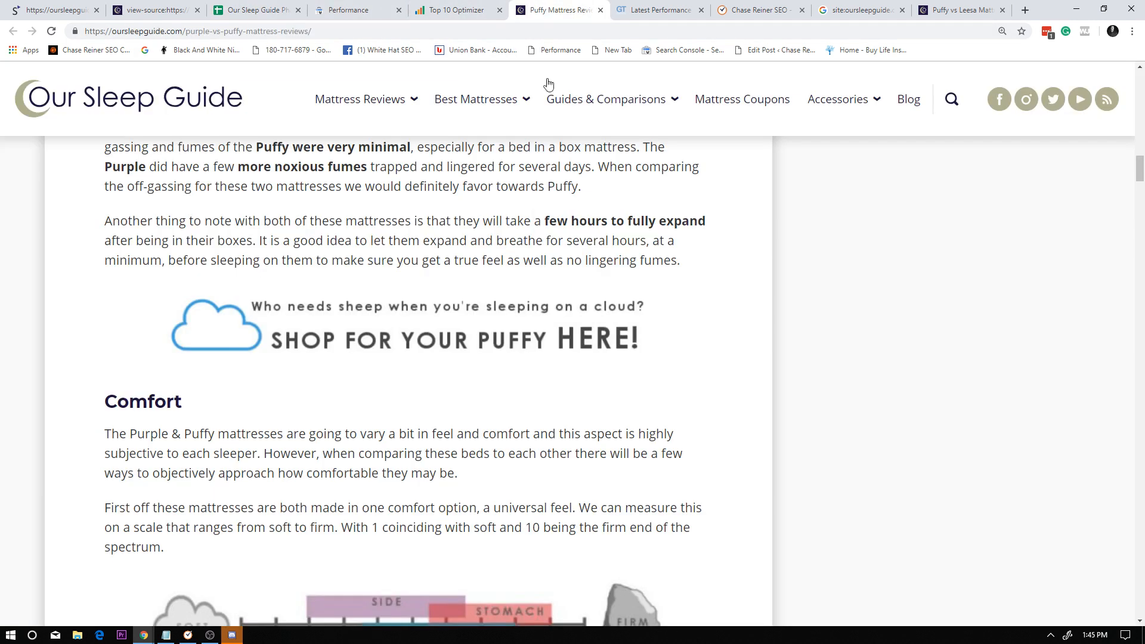
# Close the open purple-vs-puffy-mattress-reviews page and go back to the first columns of the benchmark spreadsheet.
pyautogui.click(546, 9)
pyautogui.click(600, 9)
pyautogui.click(256, 9)
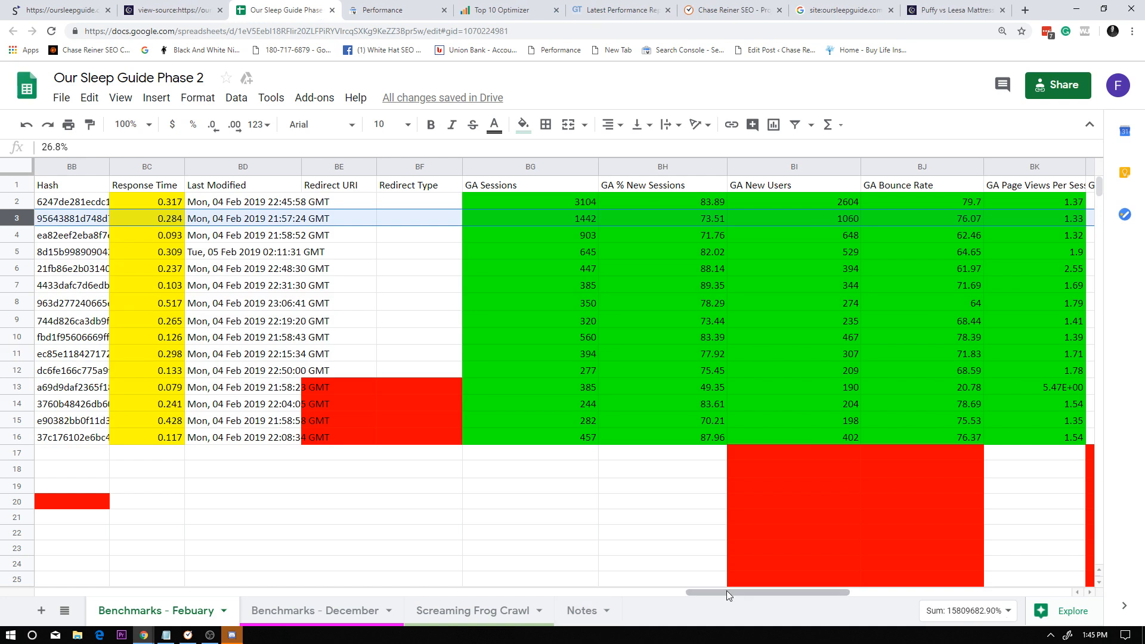
pyautogui.moveTo(726, 590); pyautogui.dragTo(18, 552)
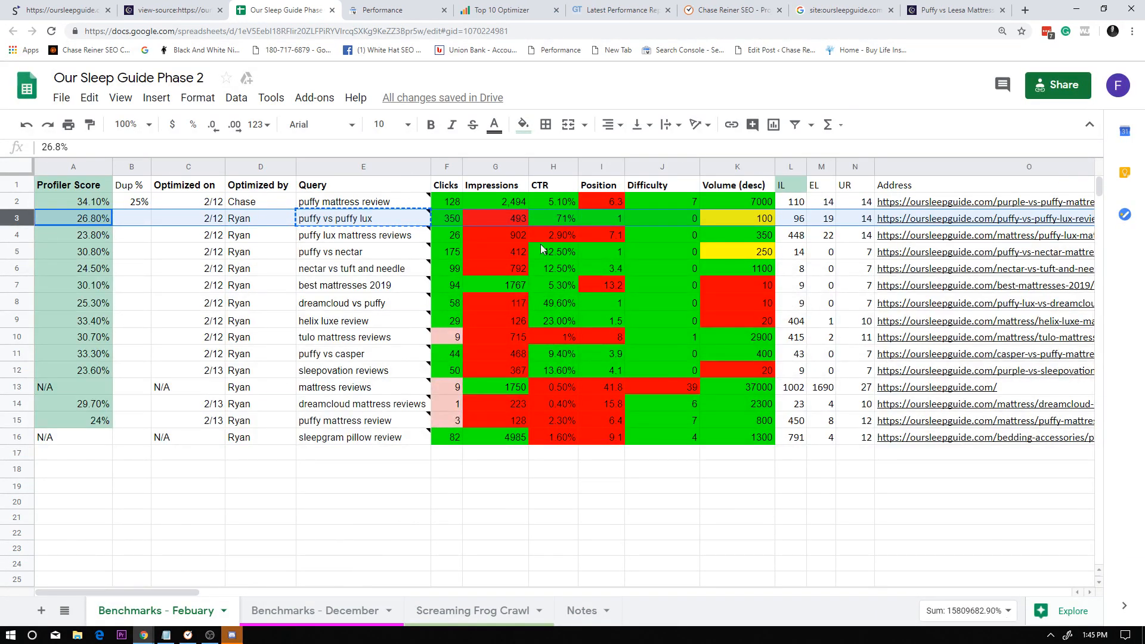
# Copy the puffy-vs-puffy-lux-review address from the spreadsheet and start a GTmetrix analysis of it.
pyautogui.click(938, 218)
pyautogui.click(842, 10)
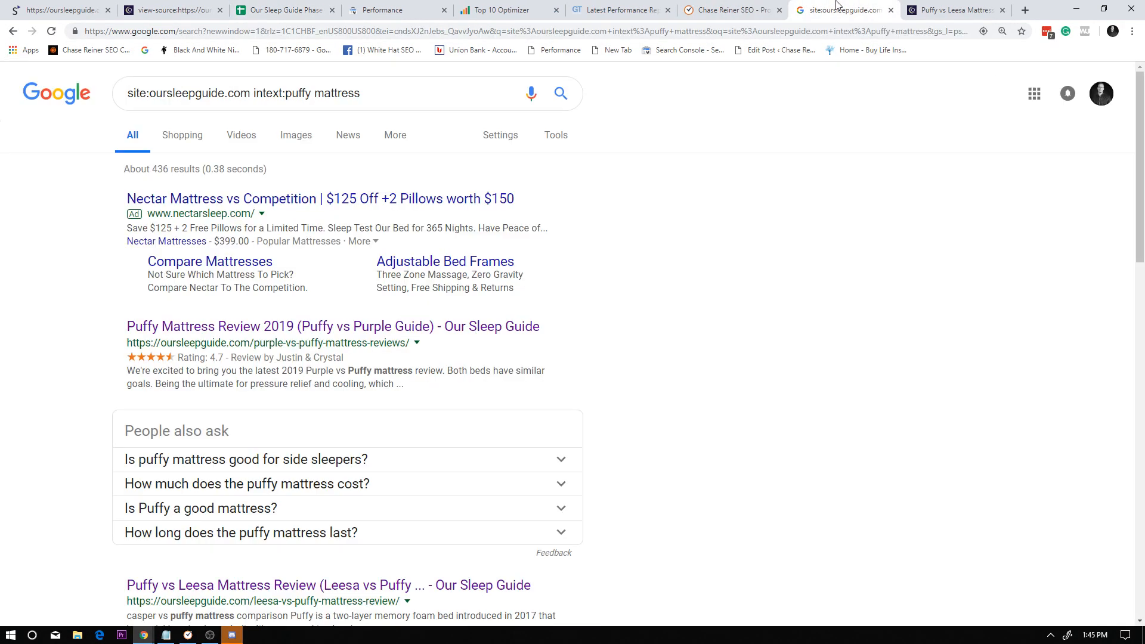
pyautogui.click(724, 9)
pyautogui.click(662, 5)
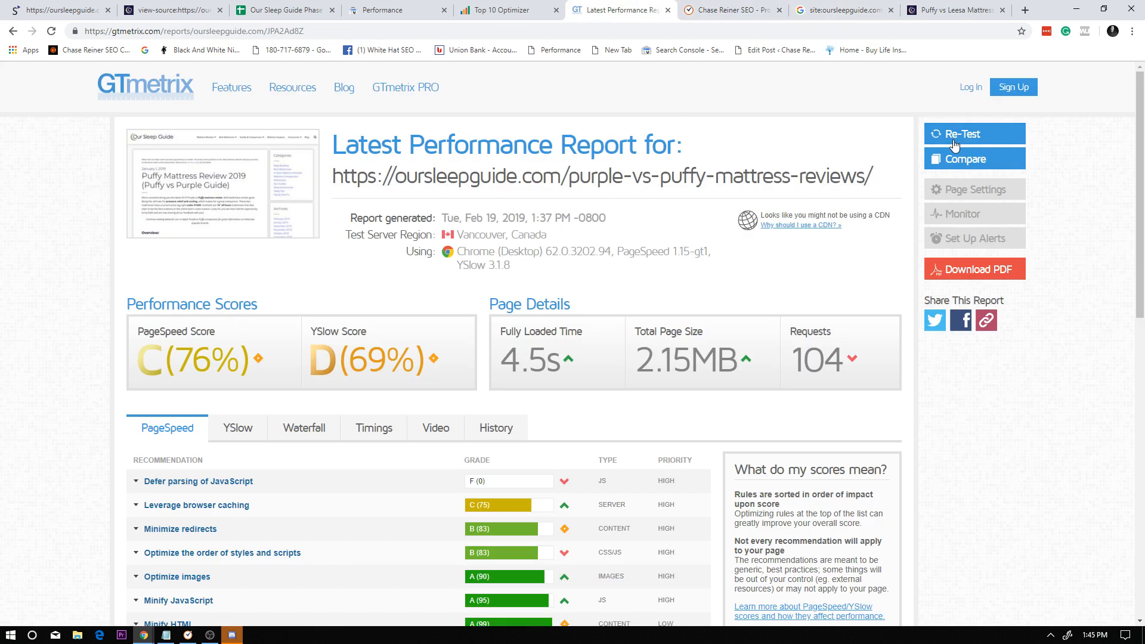
pyautogui.click(116, 90)
pyautogui.click(537, 316)
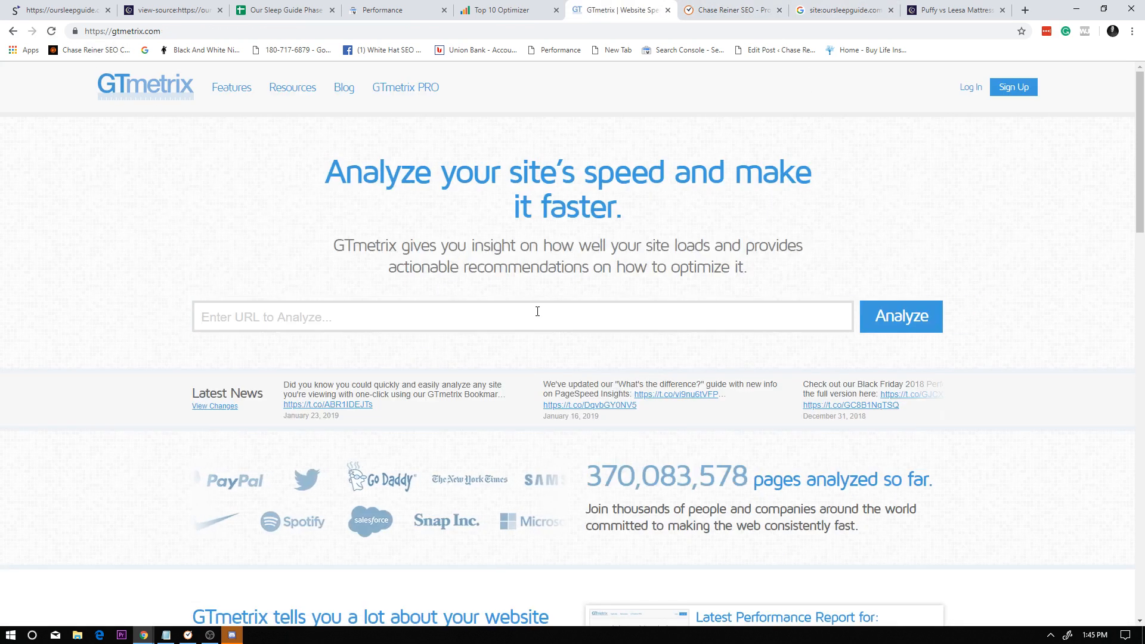
pyautogui.write('https://oursleepguide.com/puffy-vs-puffy-lux-review/')
pyautogui.click(877, 317)
# In the benchmark spreadsheet, insert a column after Dup %, give it the header RT and narrow it.
pyautogui.click(280, 9)
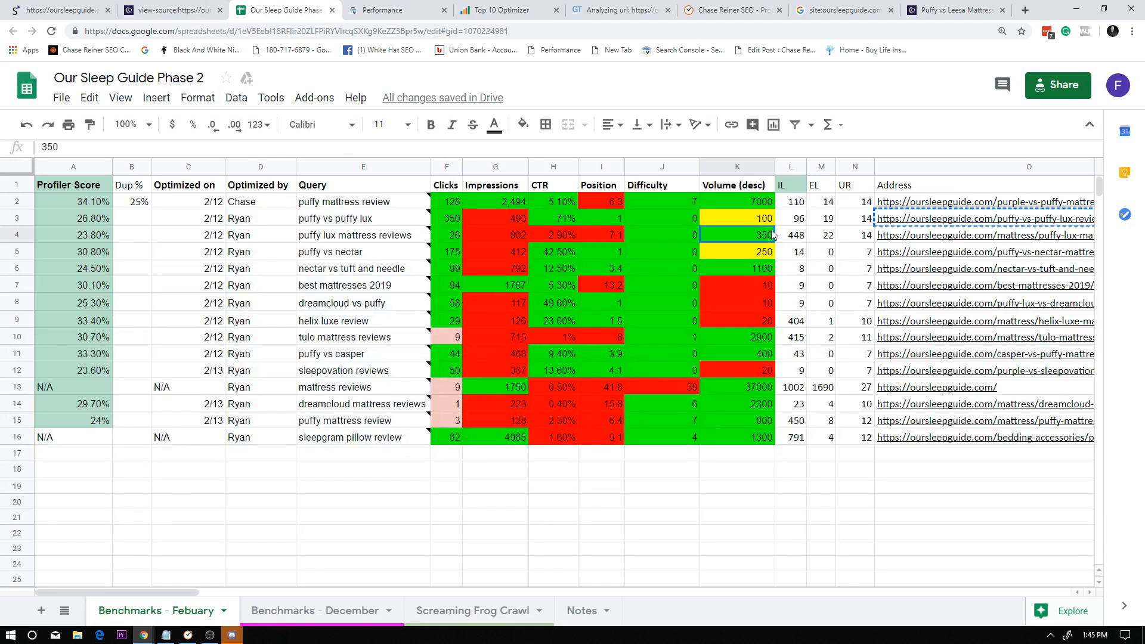
pyautogui.click(261, 186)
pyautogui.rightClick(128, 170)
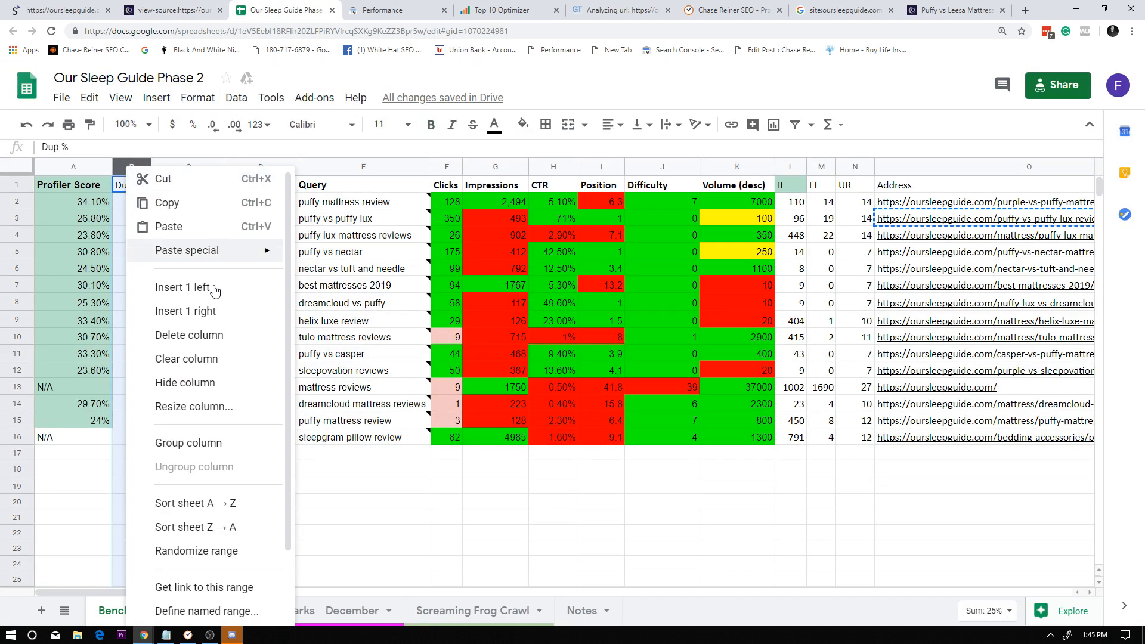
pyautogui.click(202, 315)
pyautogui.click(179, 186)
pyautogui.write('Response')
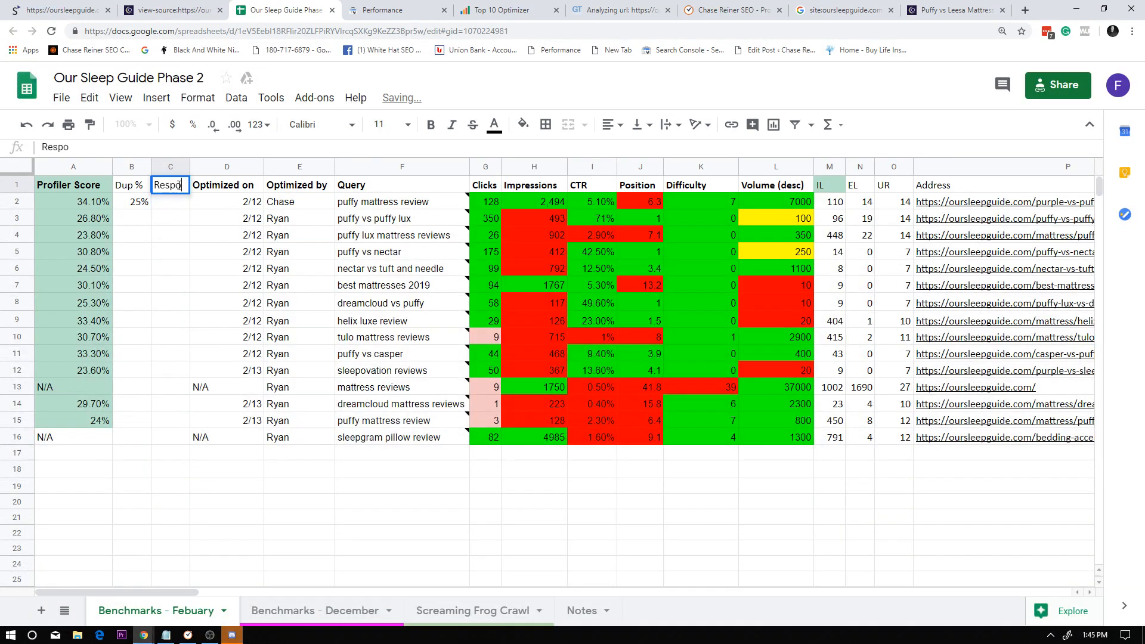
pyautogui.press('BackSpace')
pyautogui.press('BackSpace')
pyautogui.press('BackSpace')
pyautogui.press('BackSpace')
pyautogui.press('BackSpace')
pyautogui.press('BackSpace')
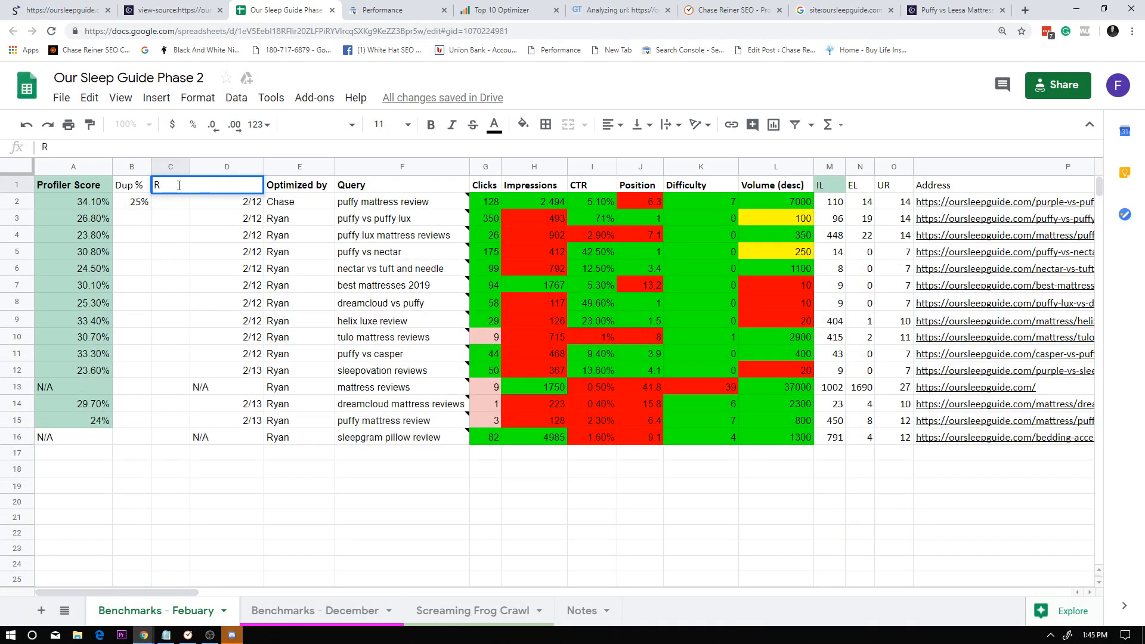
pyautogui.click(215, 218)
pyautogui.moveTo(190, 167)
pyautogui.mouseDown()
pyautogui.moveTo(170, 169)
pyautogui.moveTo(183, 168)
pyautogui.mouseUp()
pyautogui.click(164, 167)
pyautogui.click(128, 236)
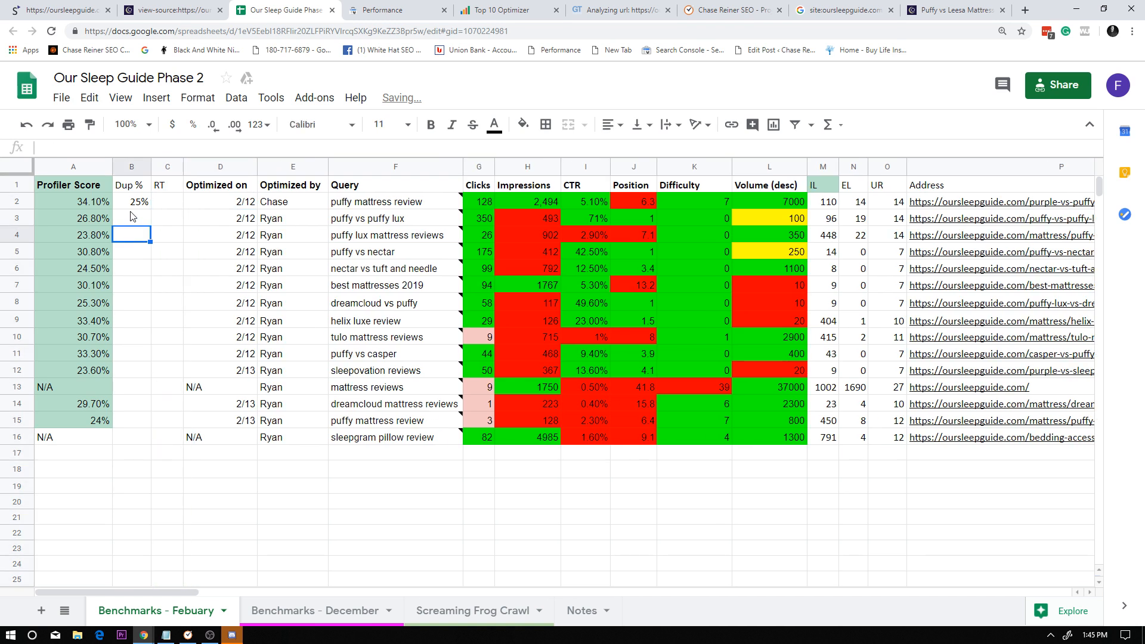
# Enter 4.5 as the RT value for "puffy mattress review" in row 2 and narrow the RT column further.
pyautogui.click(131, 215)
pyautogui.click(164, 202)
pyautogui.write('4.5%')
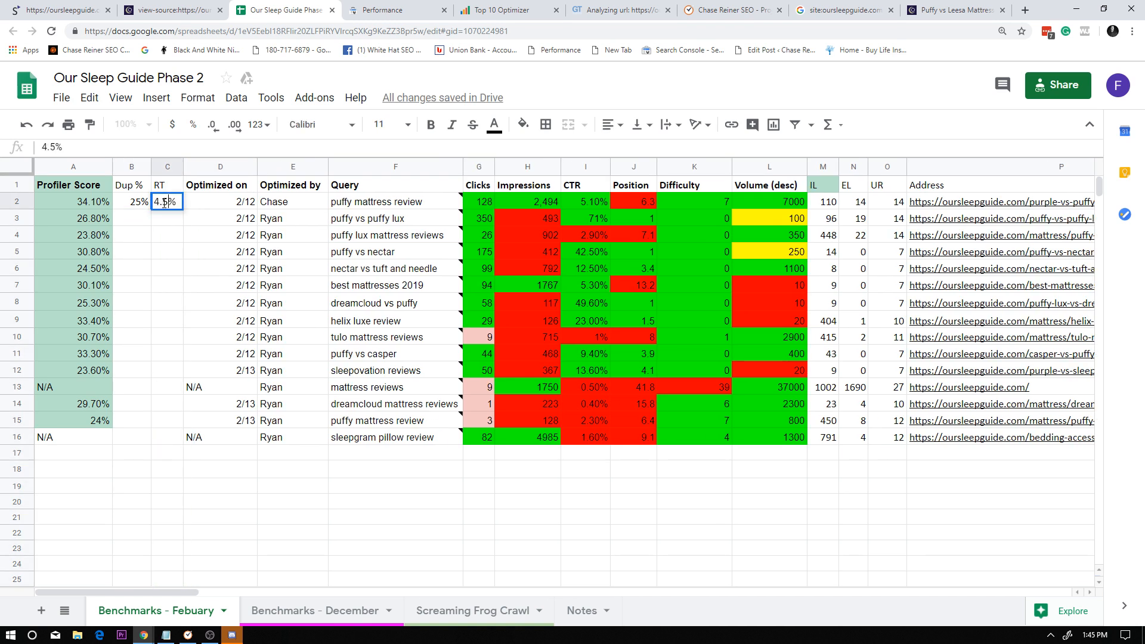
pyautogui.doubleClick(176, 197)
pyautogui.press('BackSpace')
pyautogui.click(174, 265)
pyautogui.moveTo(184, 167); pyautogui.dragTo(178, 167)
pyautogui.click(231, 235)
pyautogui.click(216, 268)
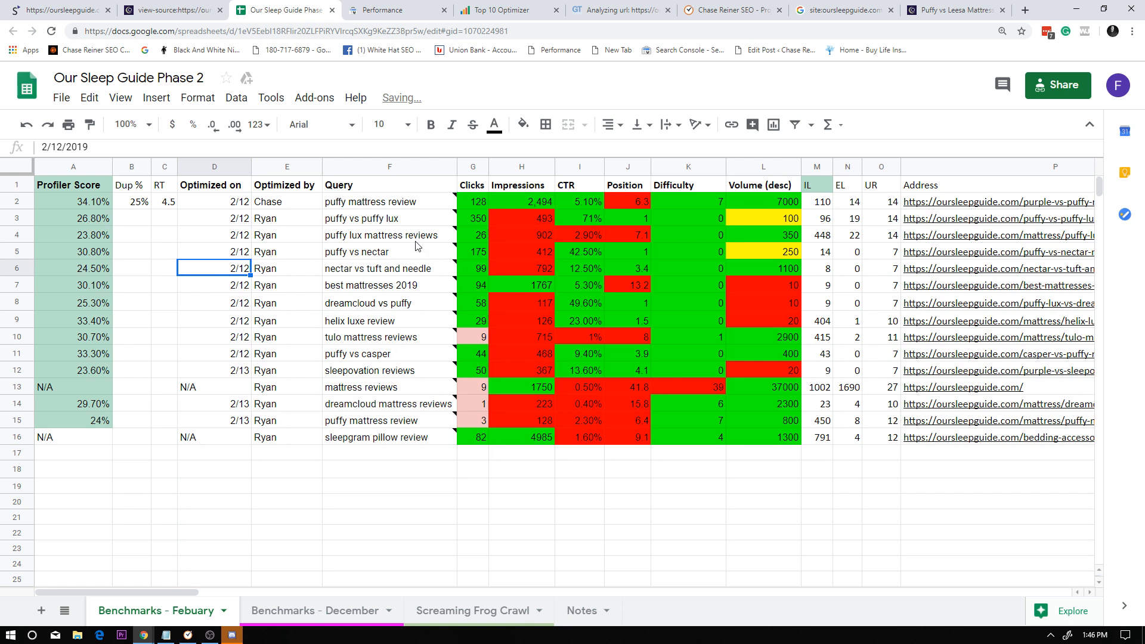
# Check the progress of the GTmetrix analysis of puffy-vs-puffy-lux-review, revisiting the spreadsheet's matching row in between.
pyautogui.click(638, 10)
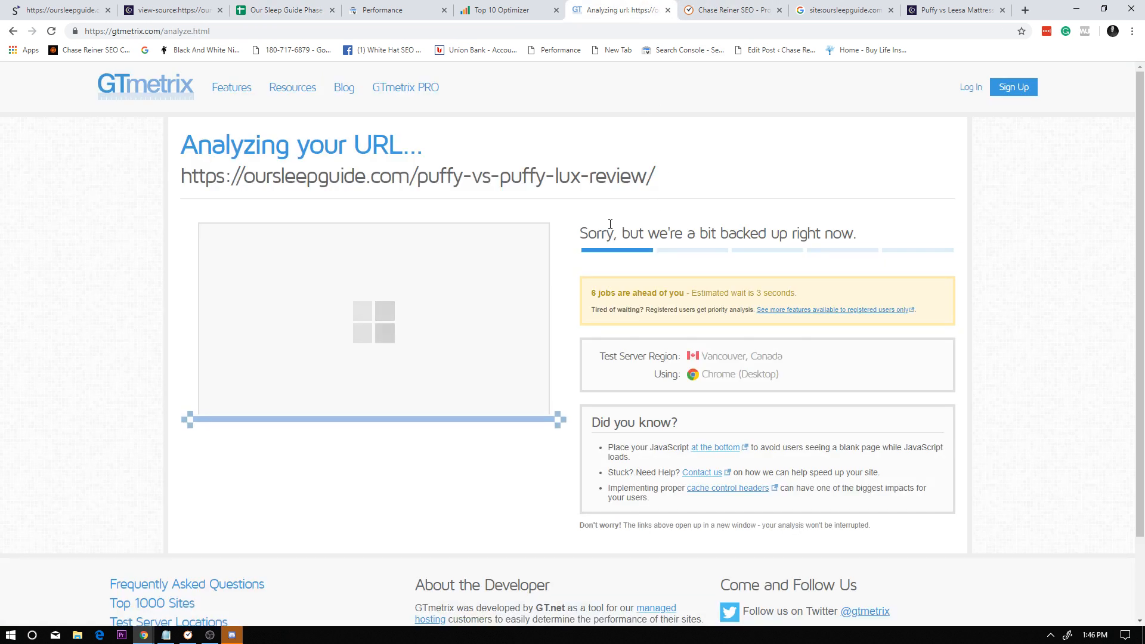
pyautogui.click(288, 9)
pyautogui.click(240, 222)
pyautogui.click(417, 236)
pyautogui.click(564, 238)
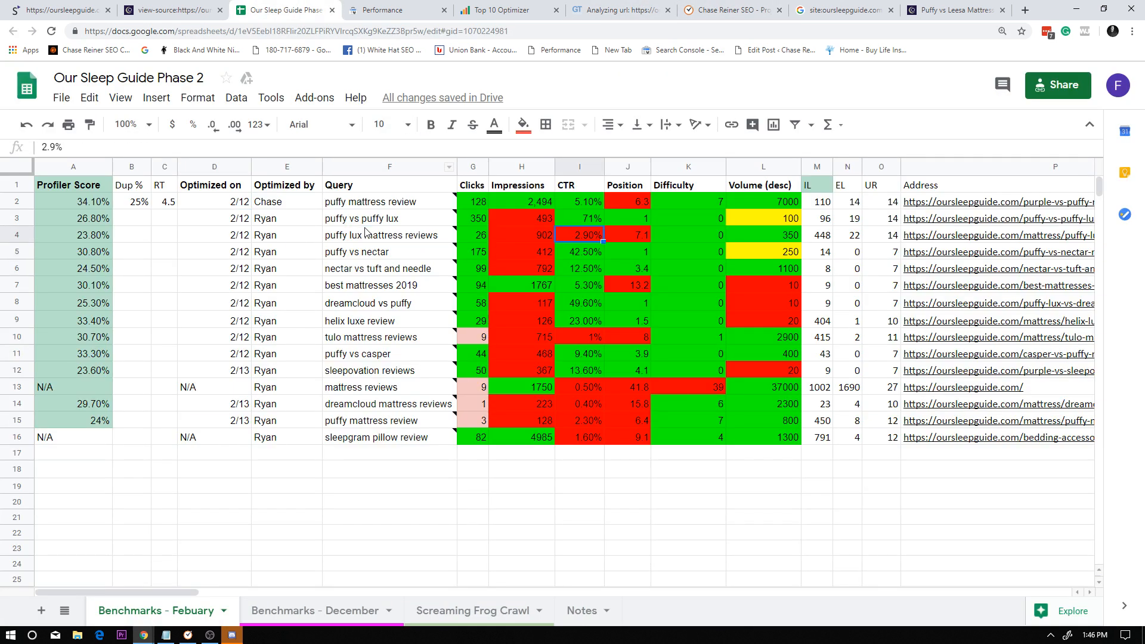
pyautogui.click(391, 221)
pyautogui.click(596, 10)
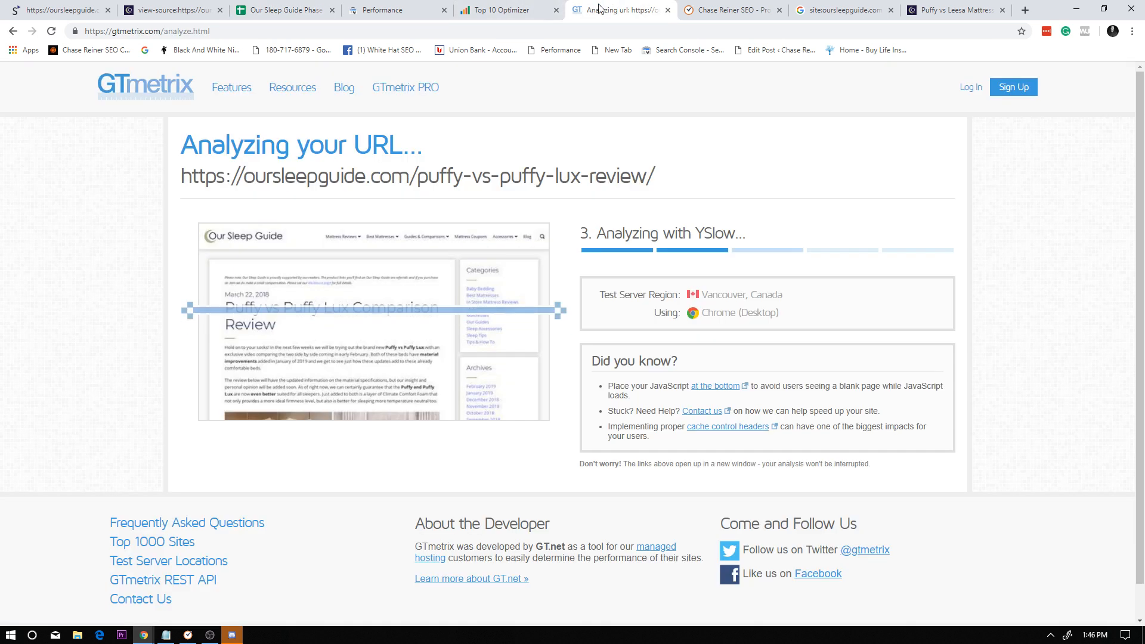
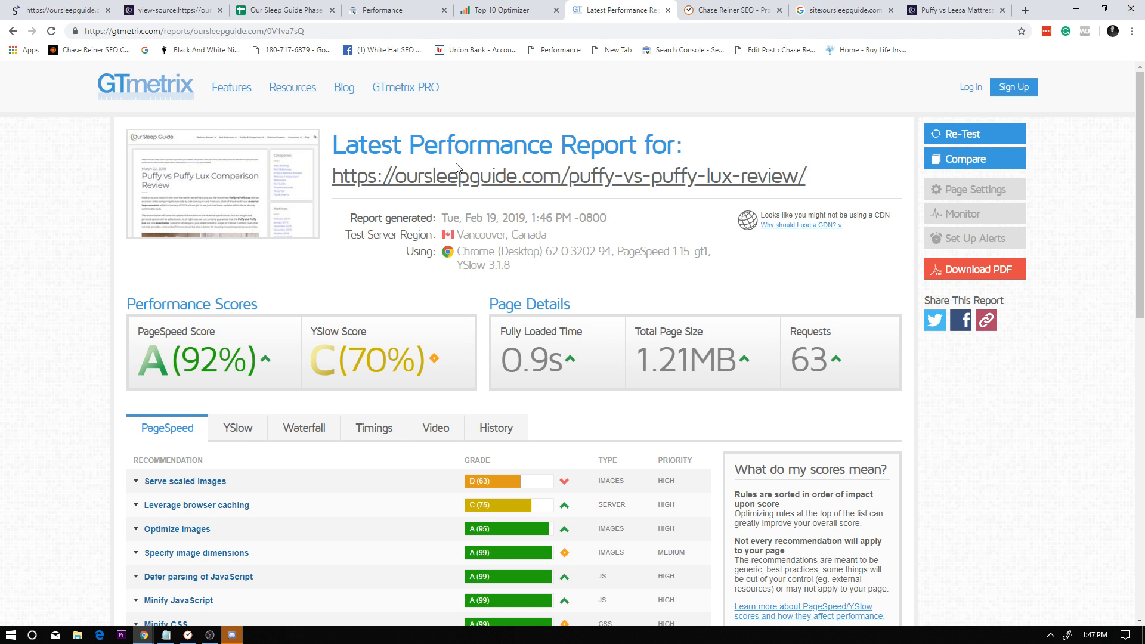
# In the benchmark spreadsheet, enter 0.9 as the RT value for "puffy vs puffy lux" in row 3.
pyautogui.click(271, 8)
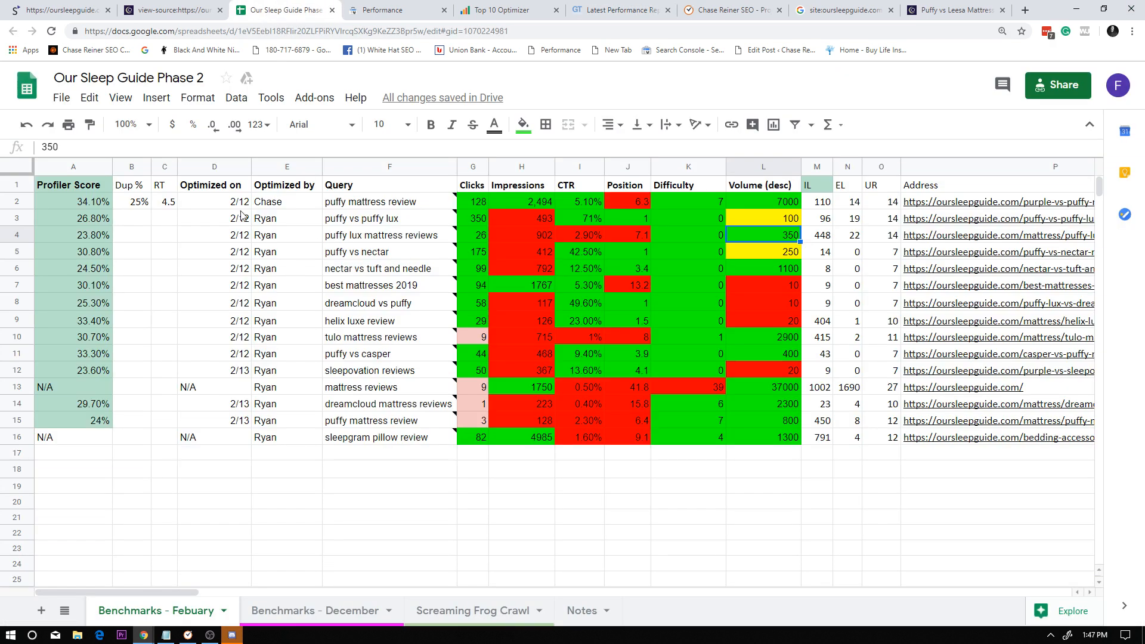
pyautogui.click(144, 218)
pyautogui.click(173, 219)
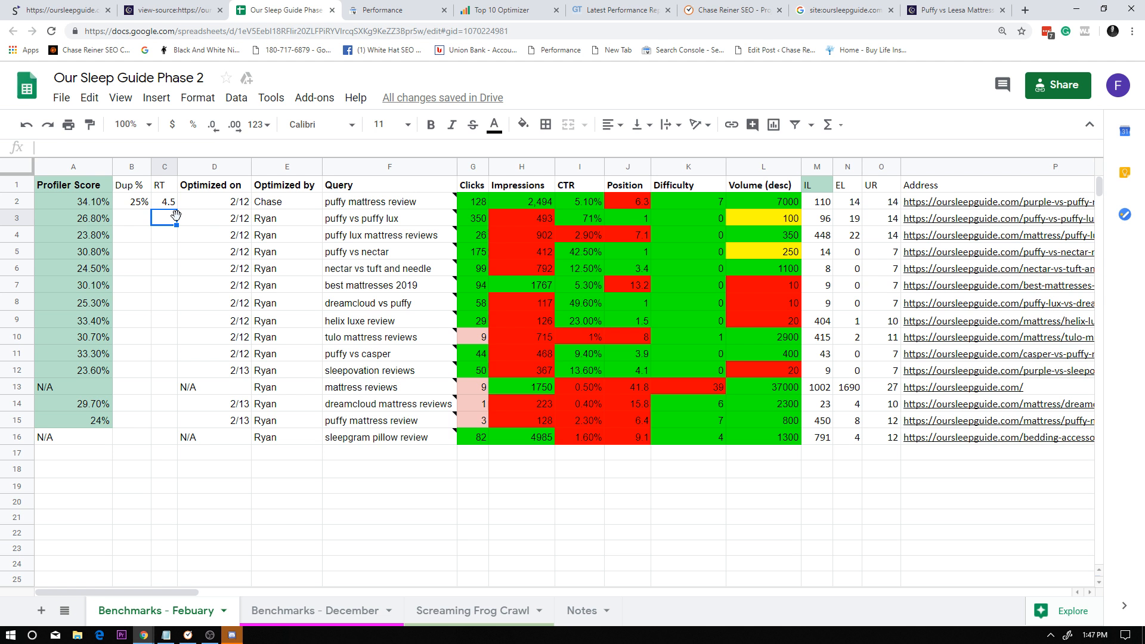
pyautogui.write('0./')
pyautogui.write('9')
pyautogui.click(171, 203)
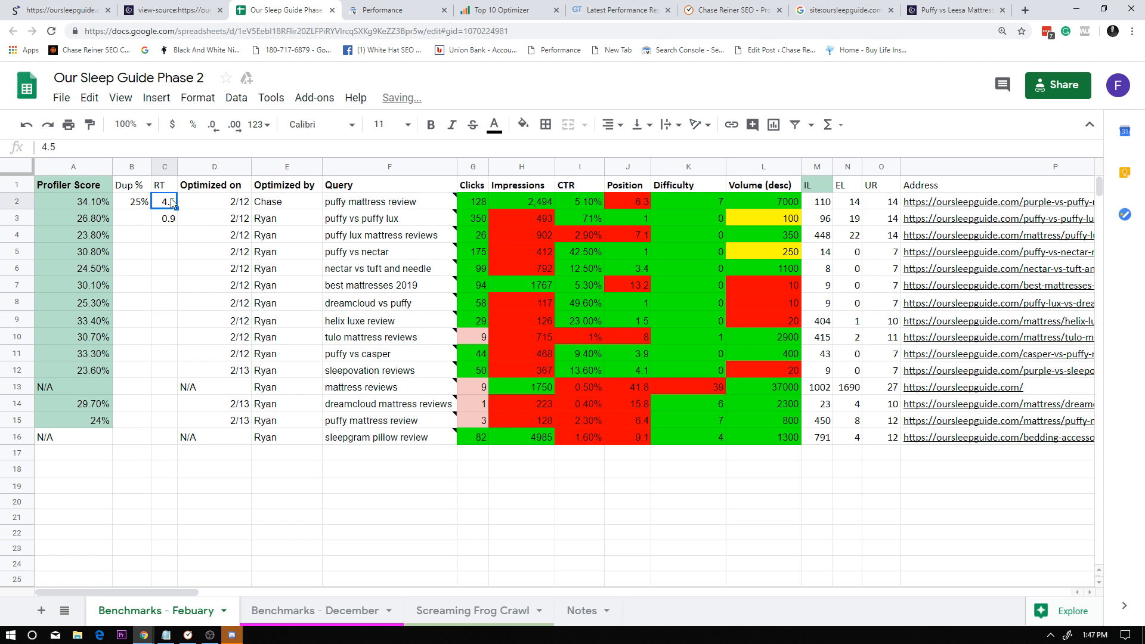
# Copy the puffy-vs-puffy-lux-review address from the spreadsheet and return to Siteliner's duplicate content list for oursleepguide.com.
pyautogui.click(173, 10)
pyautogui.click(951, 10)
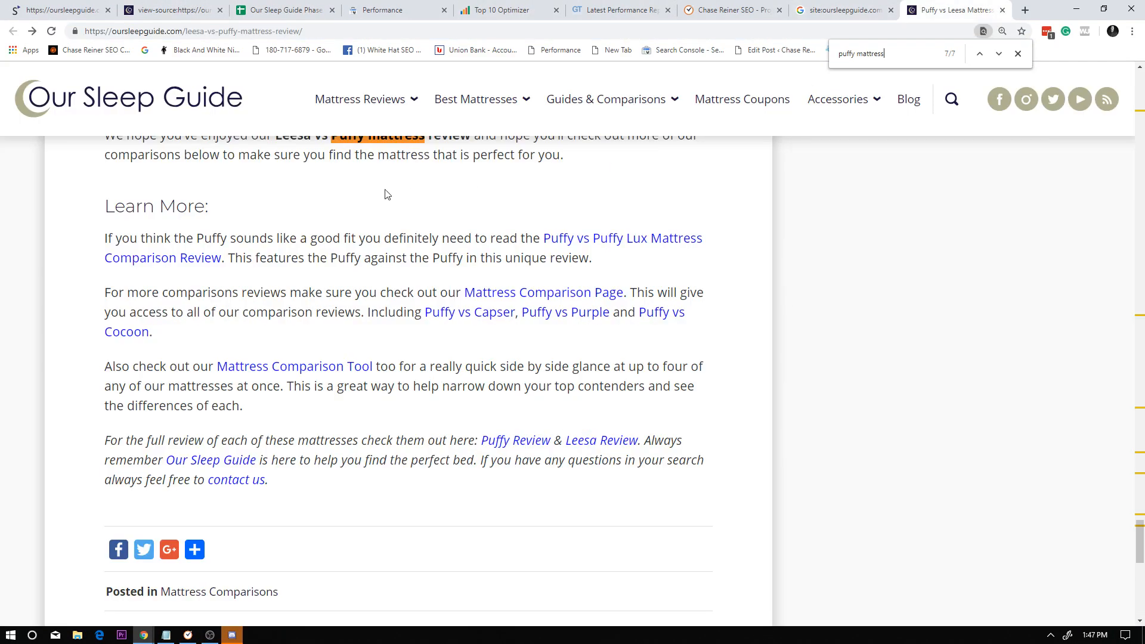
pyautogui.click(199, 10)
pyautogui.click(279, 9)
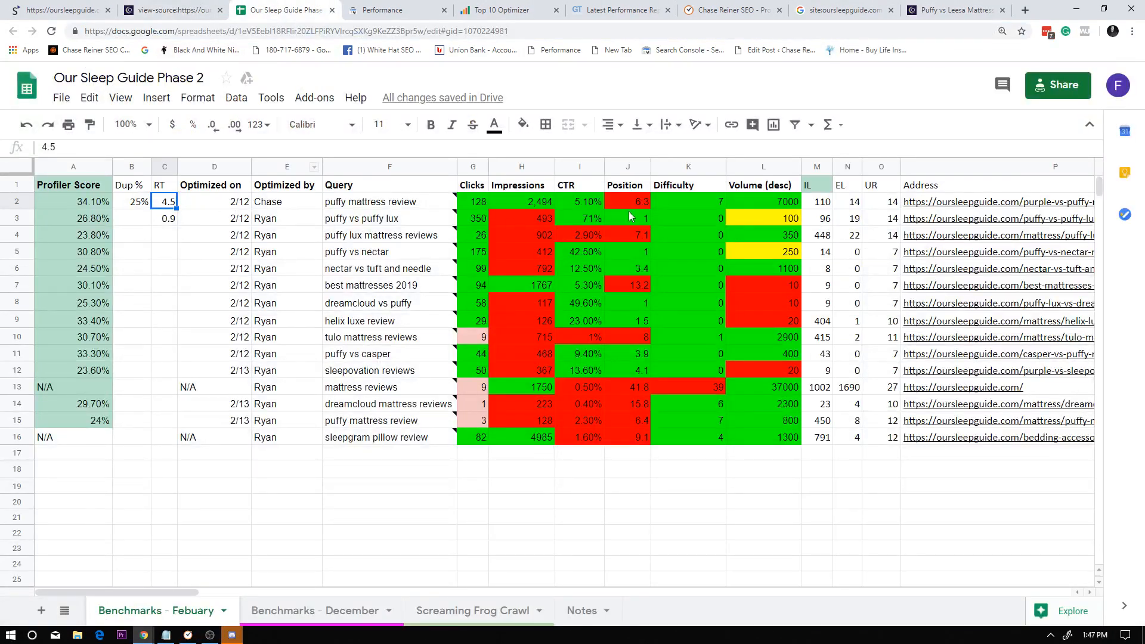
pyautogui.click(945, 225)
pyautogui.hotkey('ctrl', 'c')
pyautogui.click(859, 7)
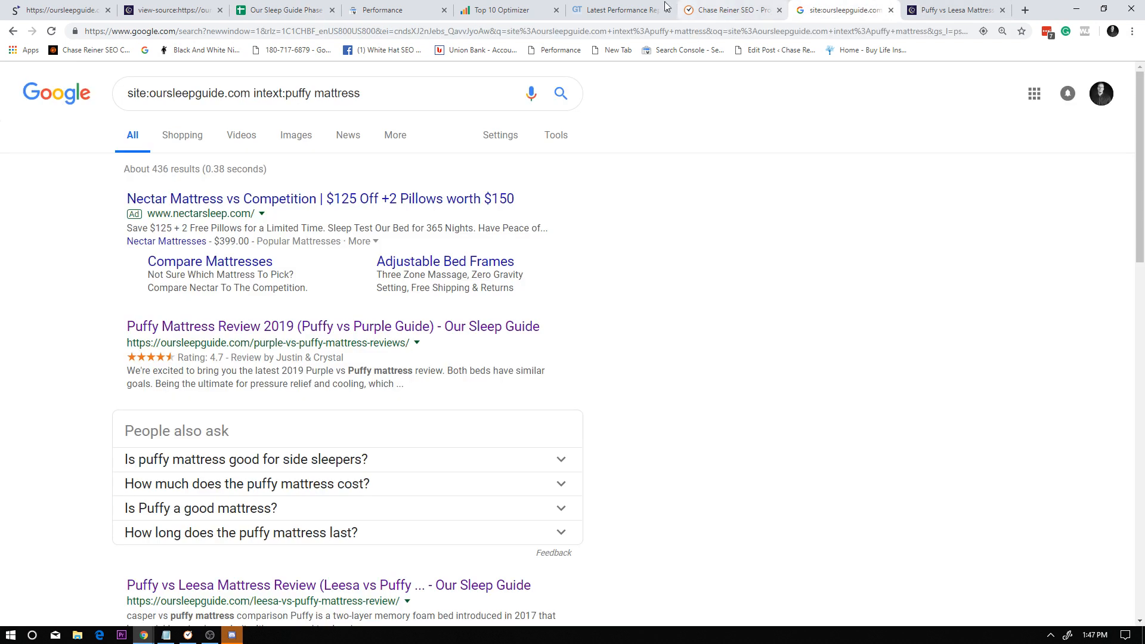
pyautogui.click(614, 10)
pyautogui.click(692, 10)
pyautogui.click(847, 9)
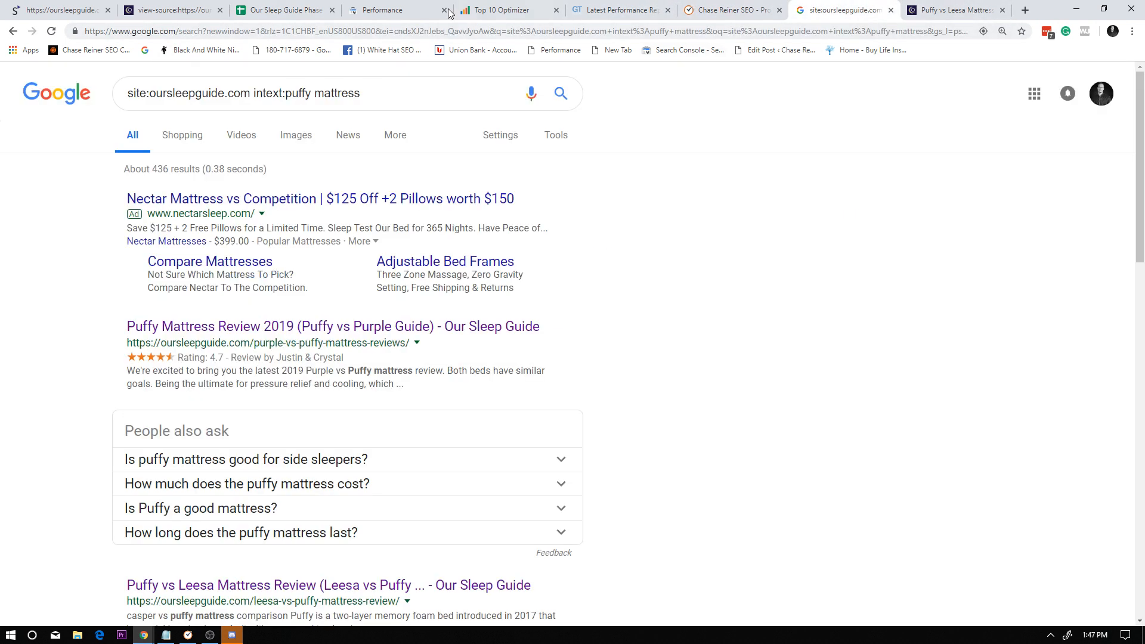
pyautogui.click(620, 9)
pyautogui.click(60, 9)
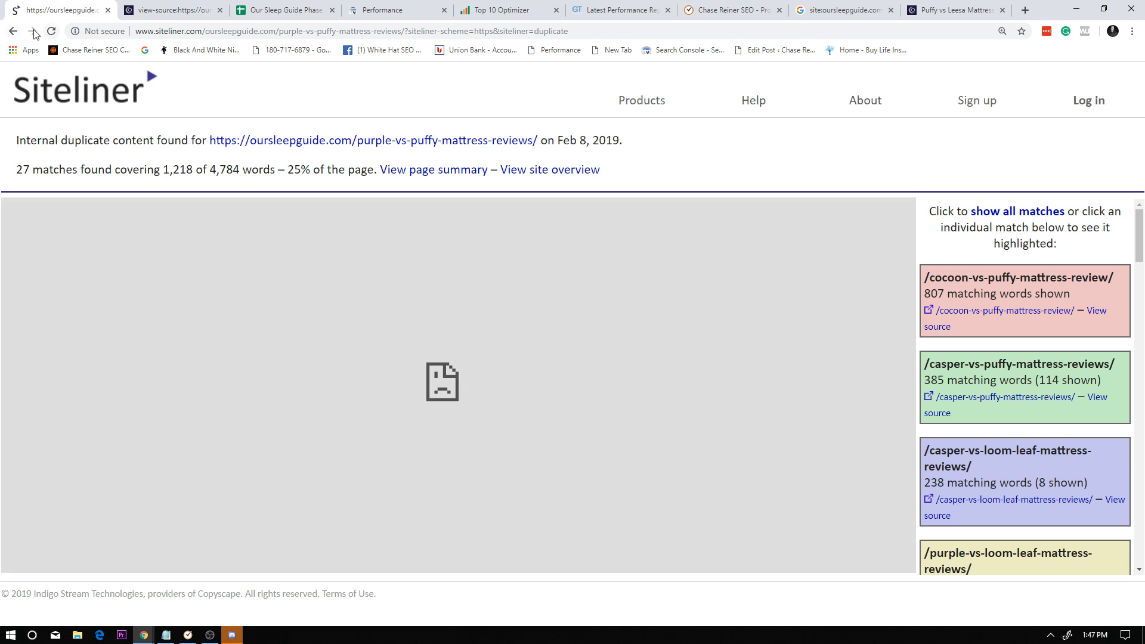
pyautogui.click(20, 36)
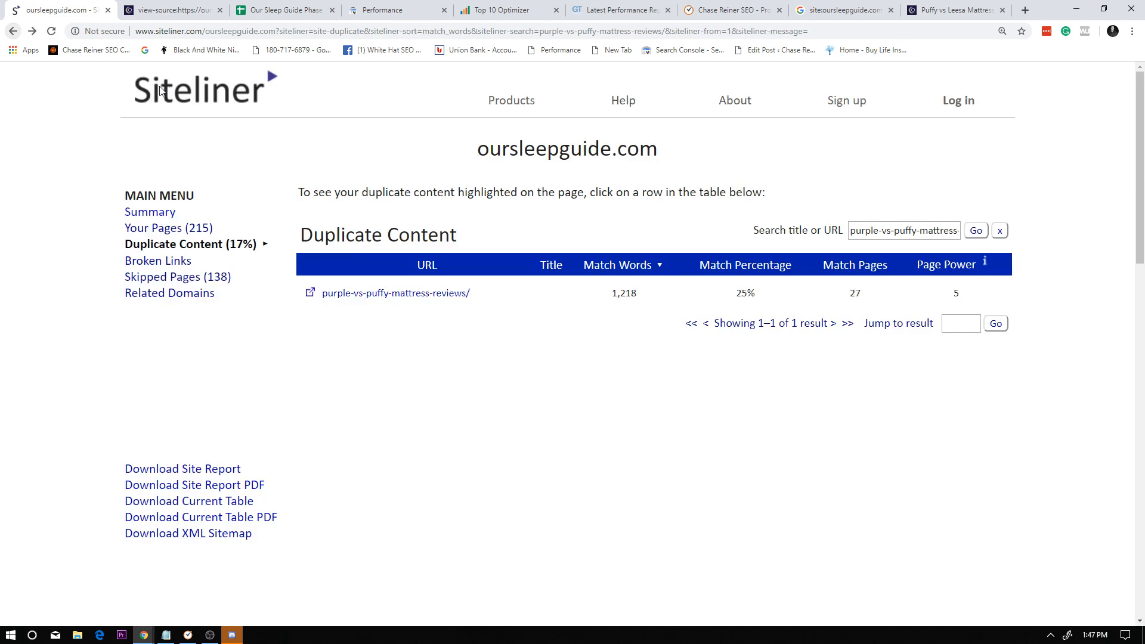
# Try to search the duplicate content list for the copied full page address.
pyautogui.tripleClick(879, 232)
pyautogui.hotkey('ctrl', 'v')
pyautogui.click(976, 231)
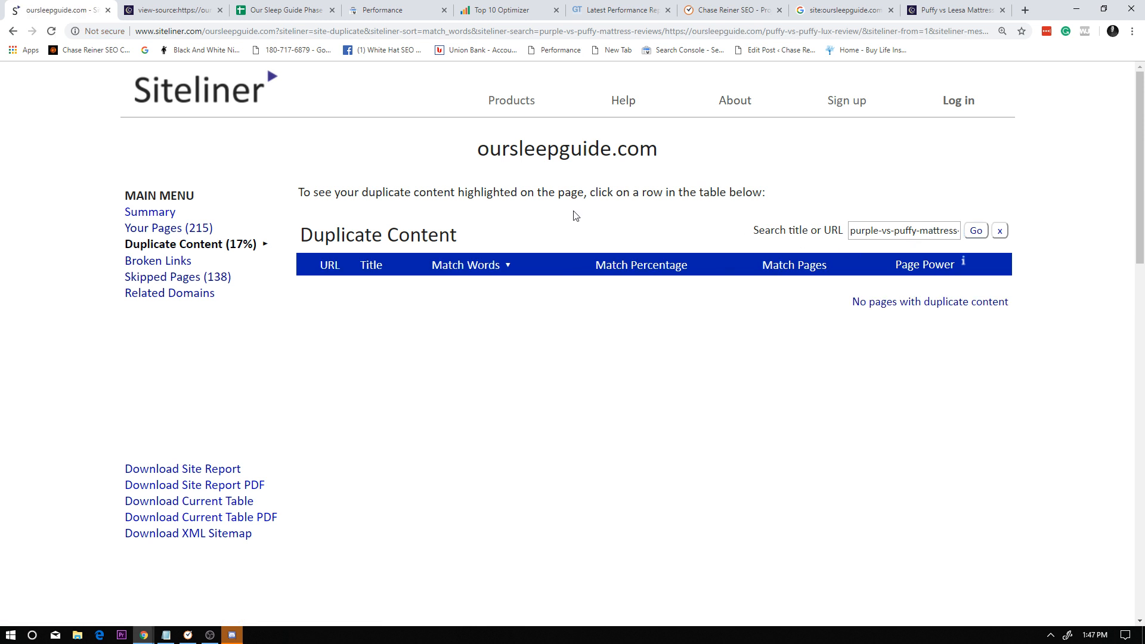
# Replace the search text with the copied address, strip it down to /puffy-vs-puffy-lux-review/ and search the duplicate content list.
pyautogui.click(893, 231)
pyautogui.moveTo(893, 232); pyautogui.dragTo(668, 229)
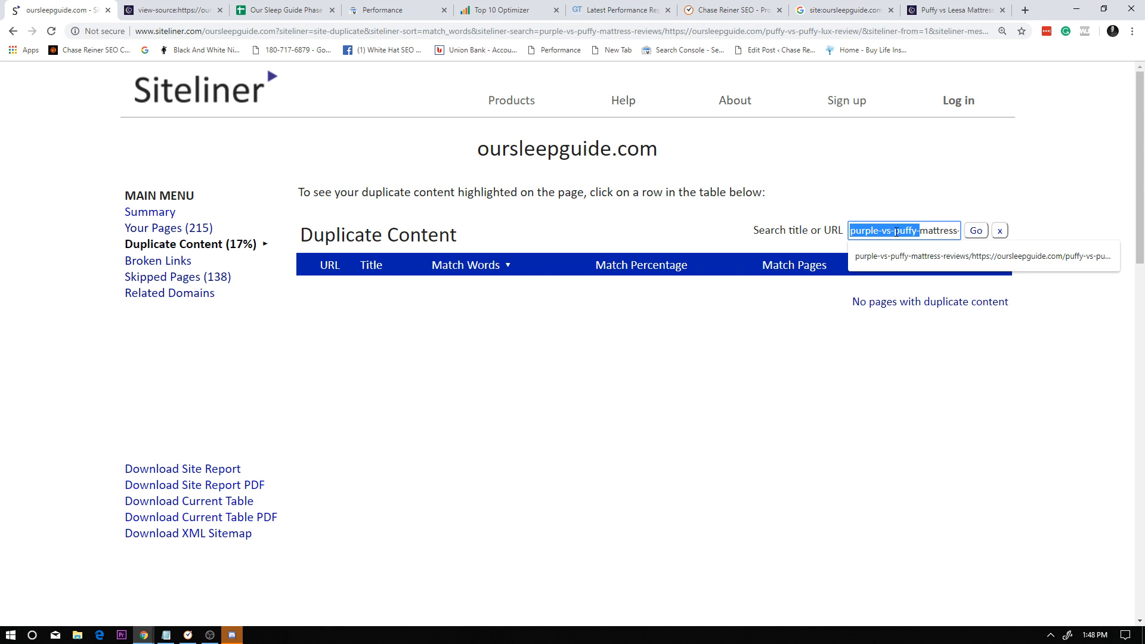
pyautogui.moveTo(958, 232); pyautogui.dragTo(795, 232)
pyautogui.hotkey('ctrl', 'v')
pyautogui.moveTo(893, 232); pyautogui.dragTo(730, 237)
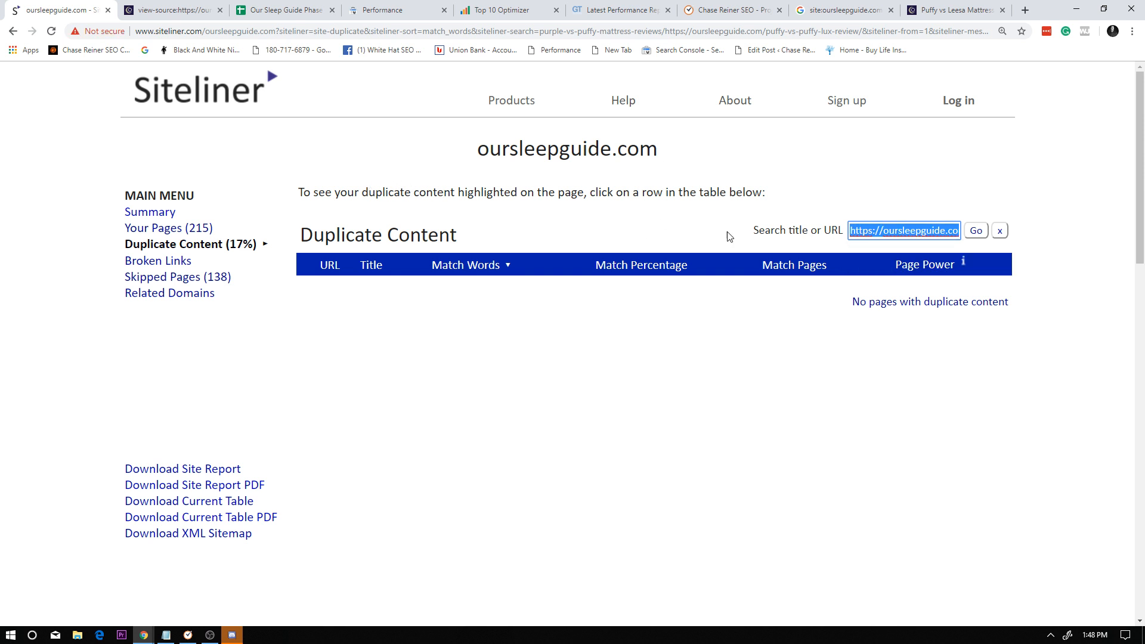
pyautogui.moveTo(934, 231); pyautogui.dragTo(552, 224)
pyautogui.press('BackSpace')
pyautogui.click(979, 233)
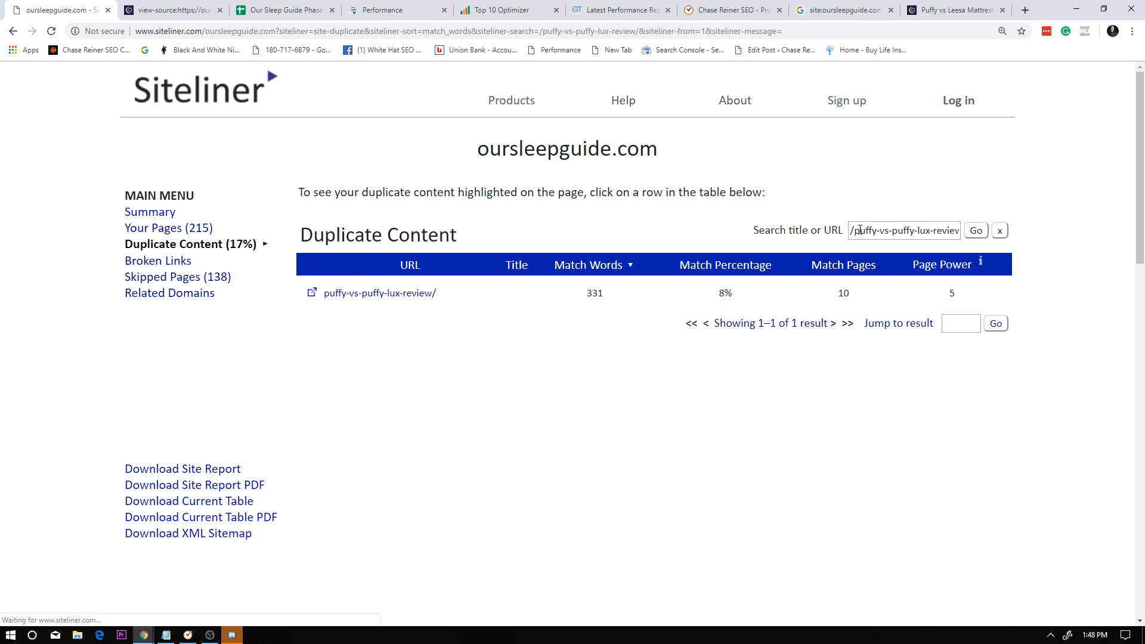
# Open the duplicate content report for puffy-vs-puffy-lux-review and examine the highlighted matching passages down the page.
pyautogui.click(454, 294)
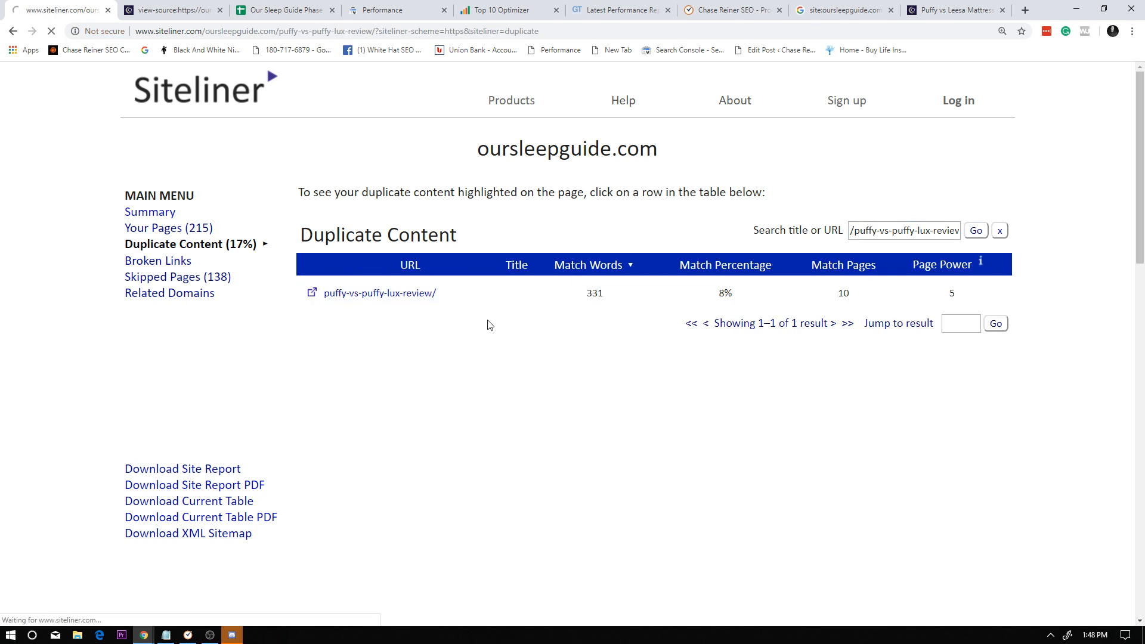
pyautogui.scroll(-10, 536, 328)
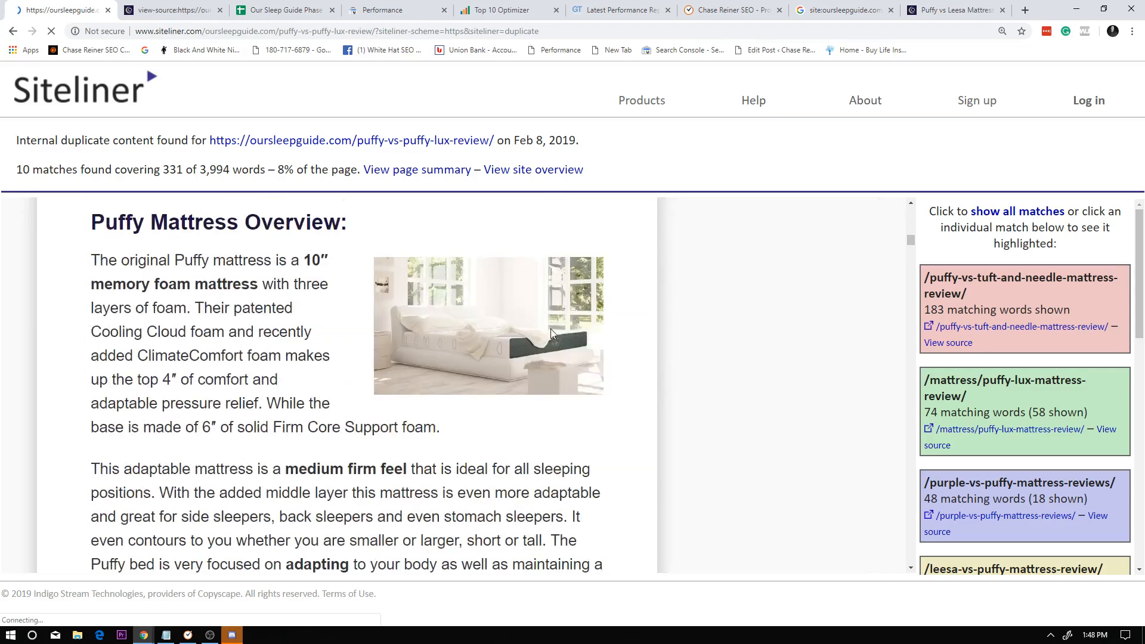
pyautogui.scroll(-20, 550, 328)
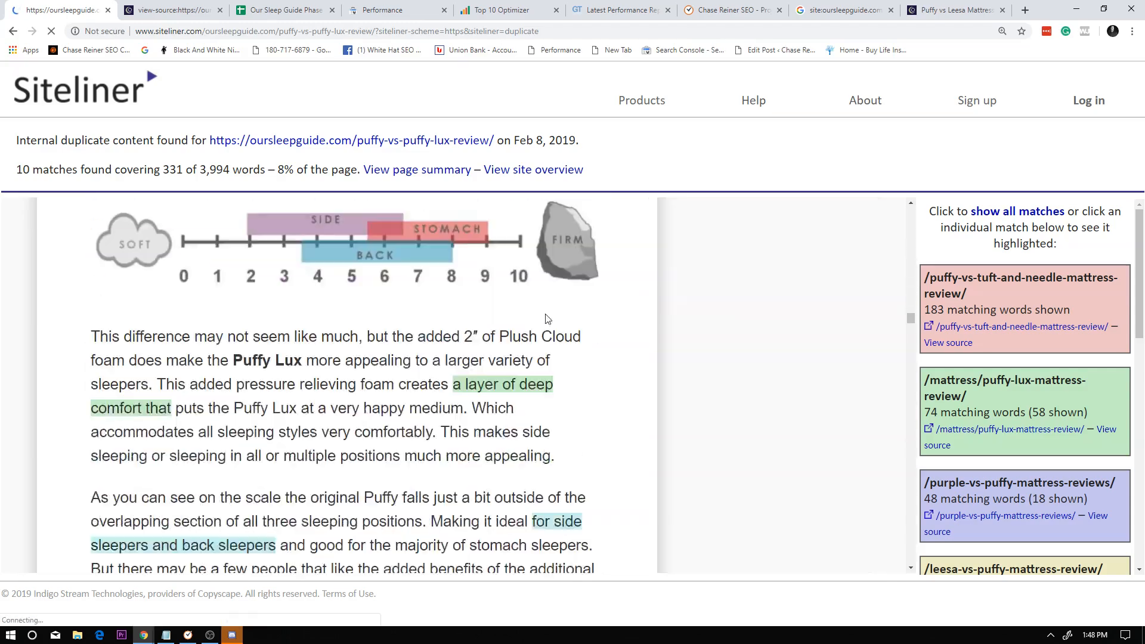
pyautogui.scroll(-20, 547, 319)
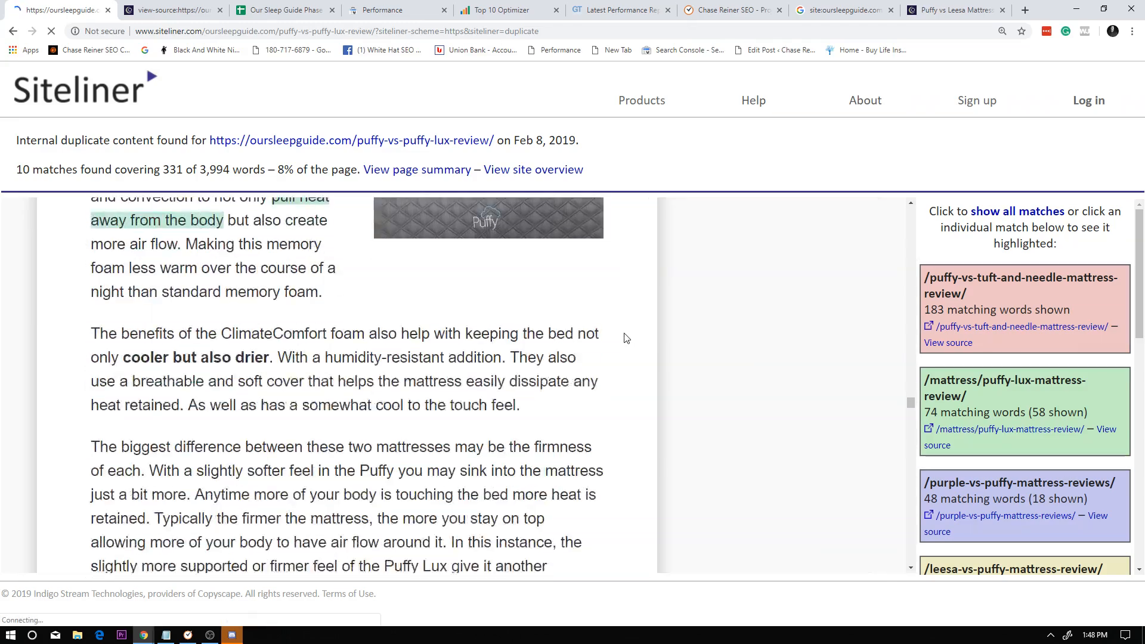
pyautogui.scroll(-20, 626, 339)
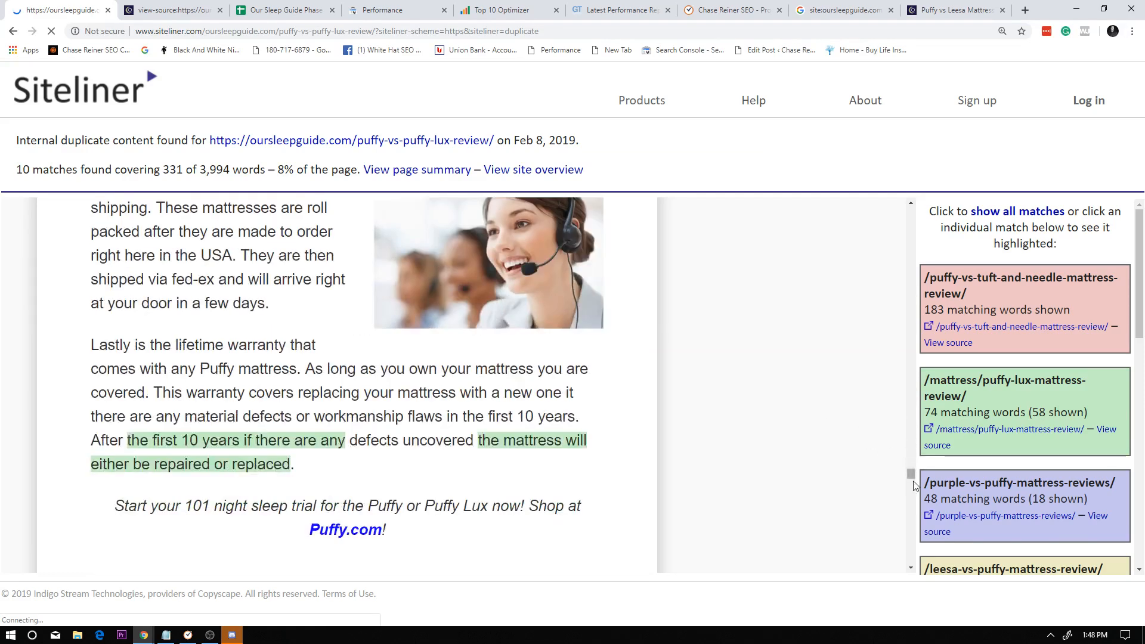
pyautogui.moveTo(914, 483); pyautogui.dragTo(908, 519)
# In the benchmark spreadsheet, enter 1% as the Dup % value for "puffy vs puffy lux" in row 3.
pyautogui.hotkey('ctrl', 'Tab')
pyautogui.hotkey('ctrl', 'Tab')
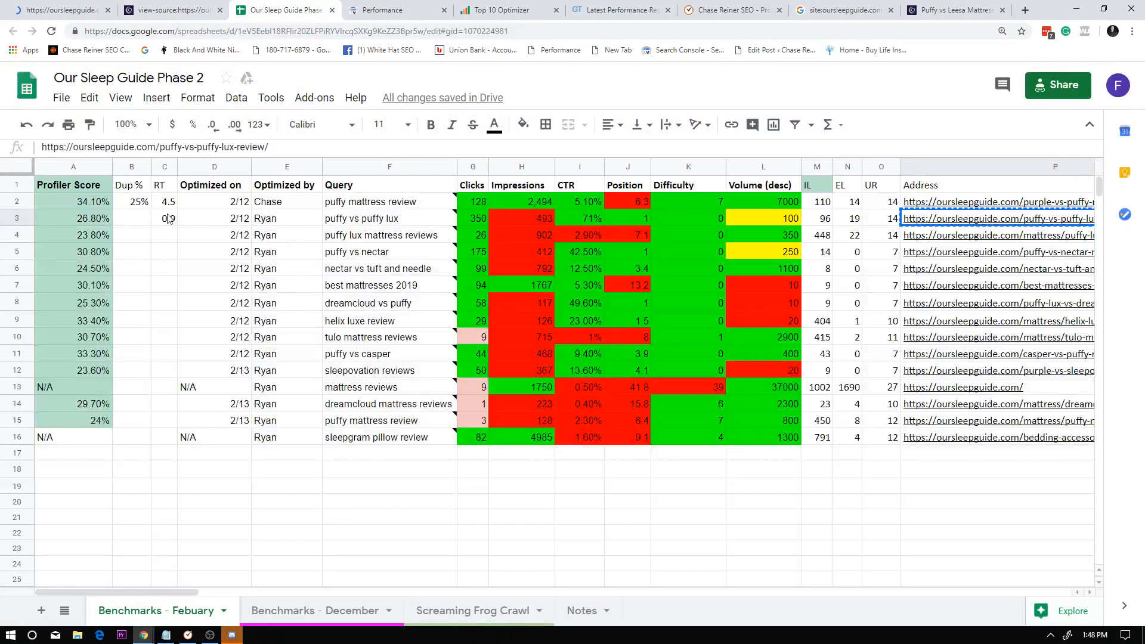
pyautogui.click(133, 219)
pyautogui.write('1')
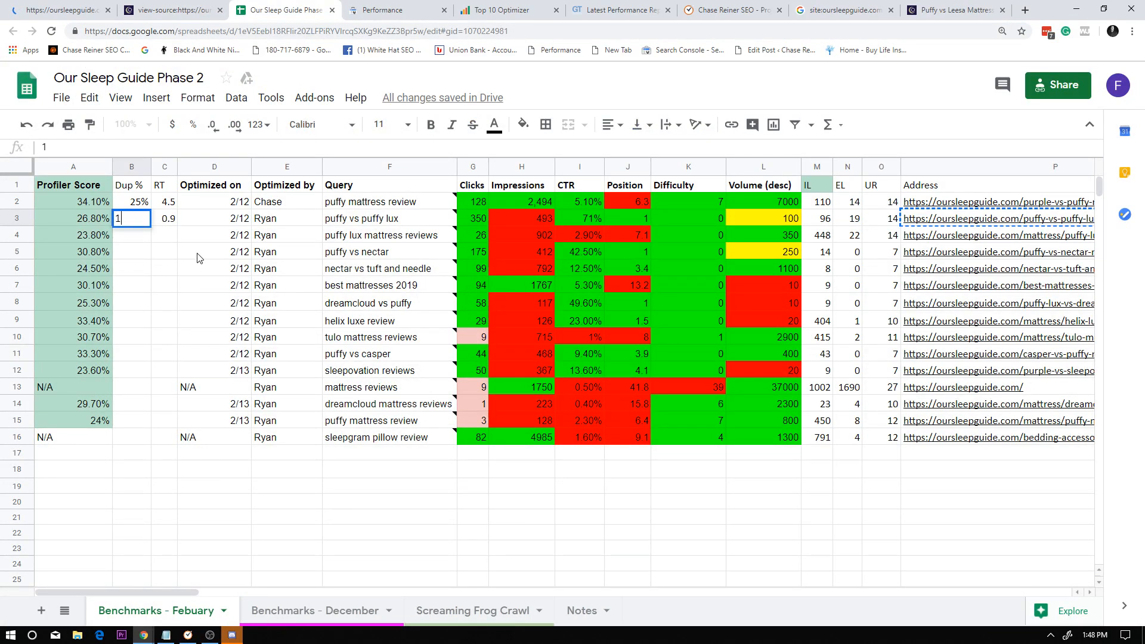
pyautogui.write('%')
pyautogui.click(198, 257)
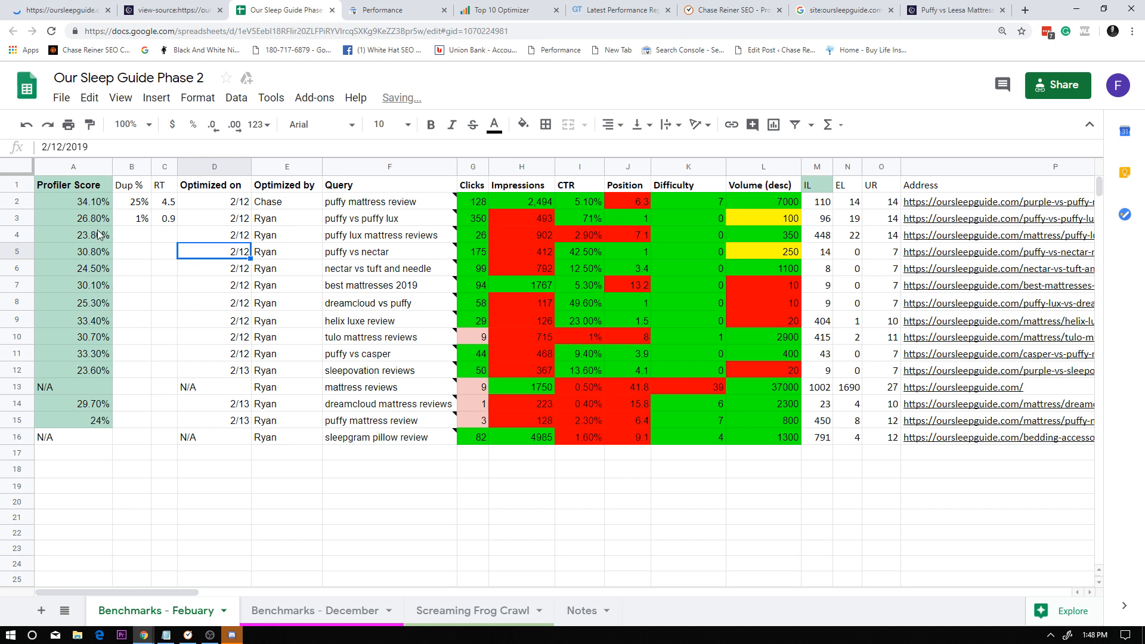
# Highlight the "puffy vs puffy lux" row, examine its Google Analytics metrics and skim the layout of the Puffy vs Leesa comparison page.
pyautogui.click(12, 219)
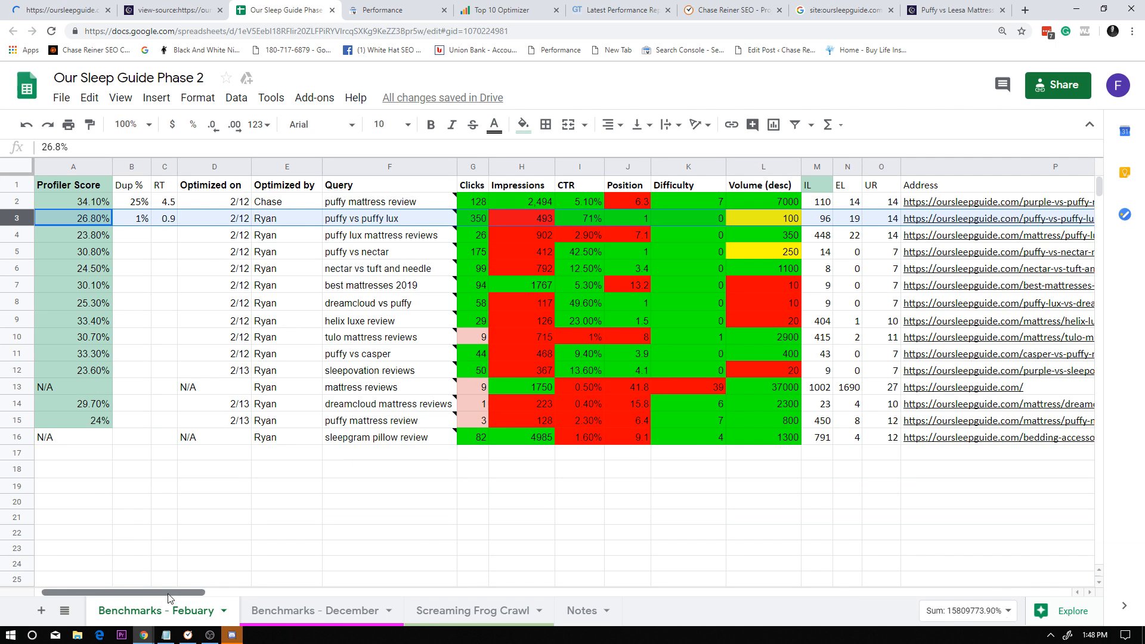
pyautogui.moveTo(153, 593); pyautogui.dragTo(850, 568)
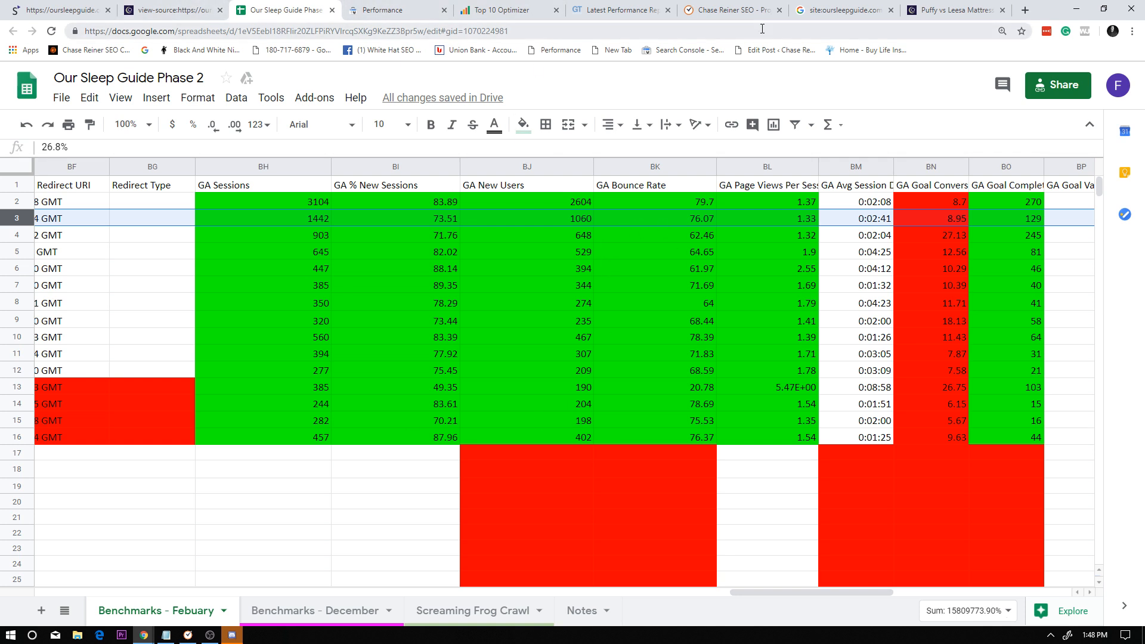
pyautogui.click(937, 11)
pyautogui.scroll(15, 483, 289)
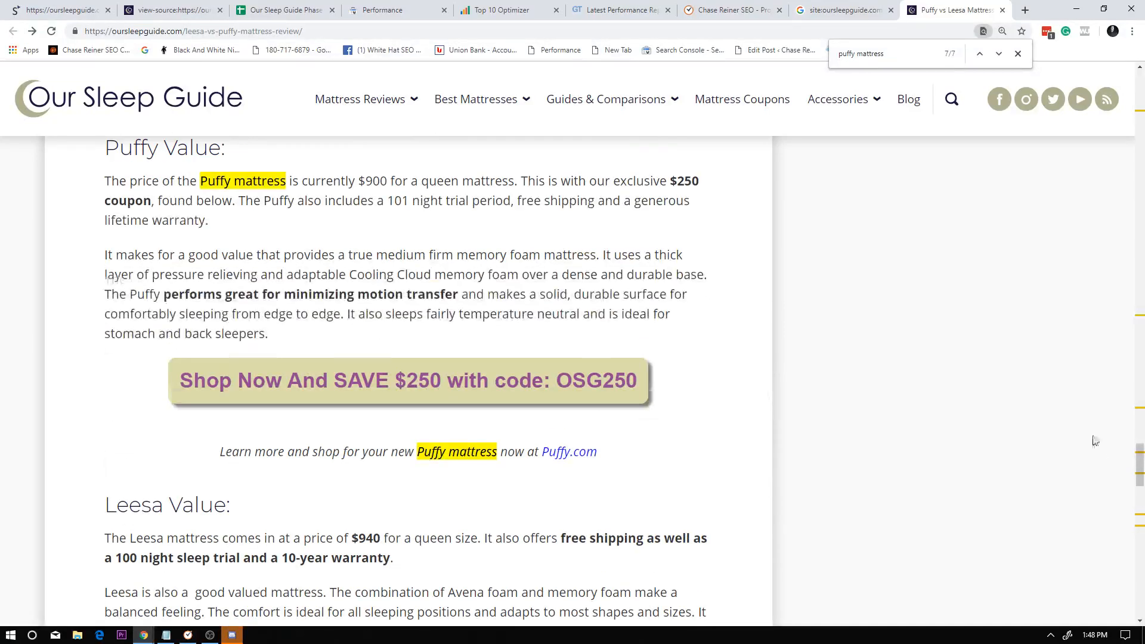
pyautogui.moveTo(1140, 459); pyautogui.dragTo(1140, 90)
pyautogui.scroll(-2, 384, 310)
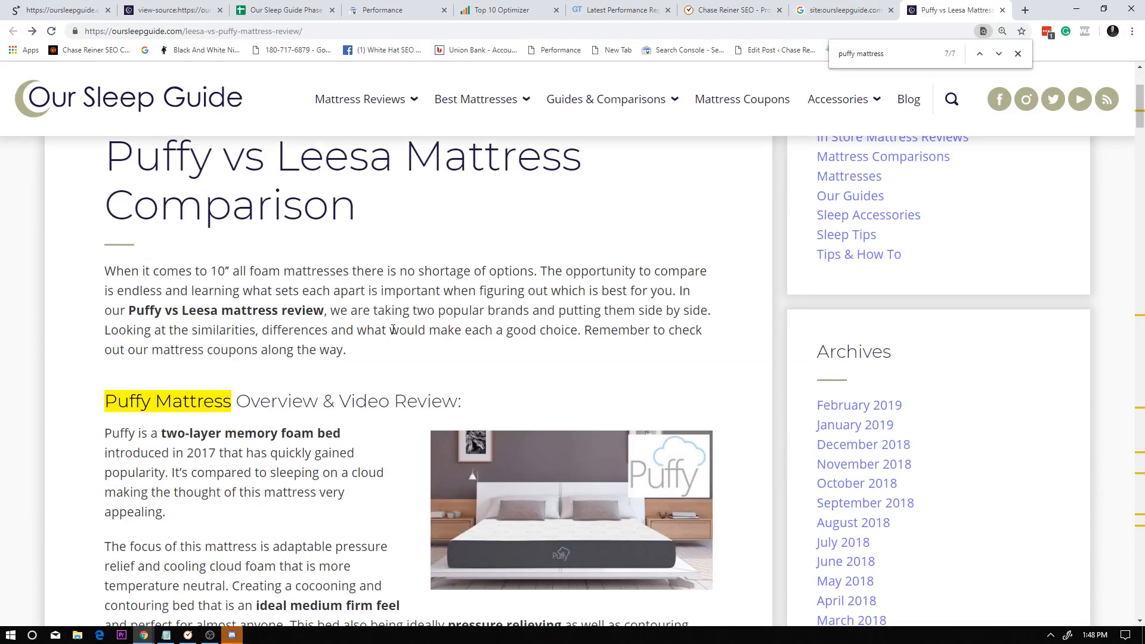
pyautogui.scroll(3, 624, 416)
pyautogui.scroll(-12, 659, 422)
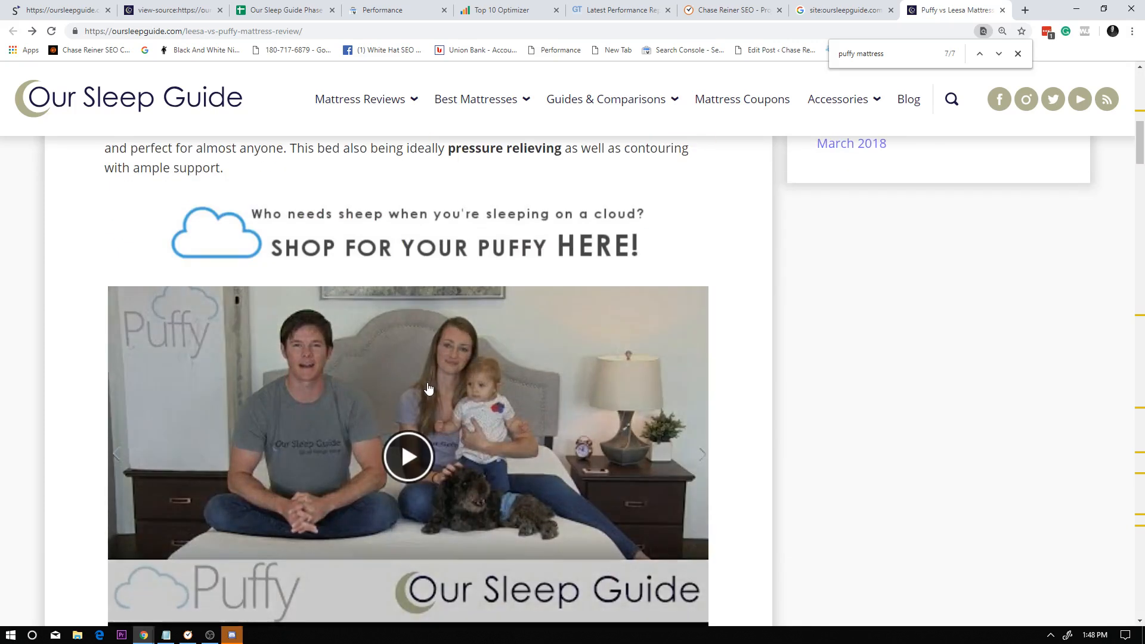
pyautogui.scroll(15, 539, 418)
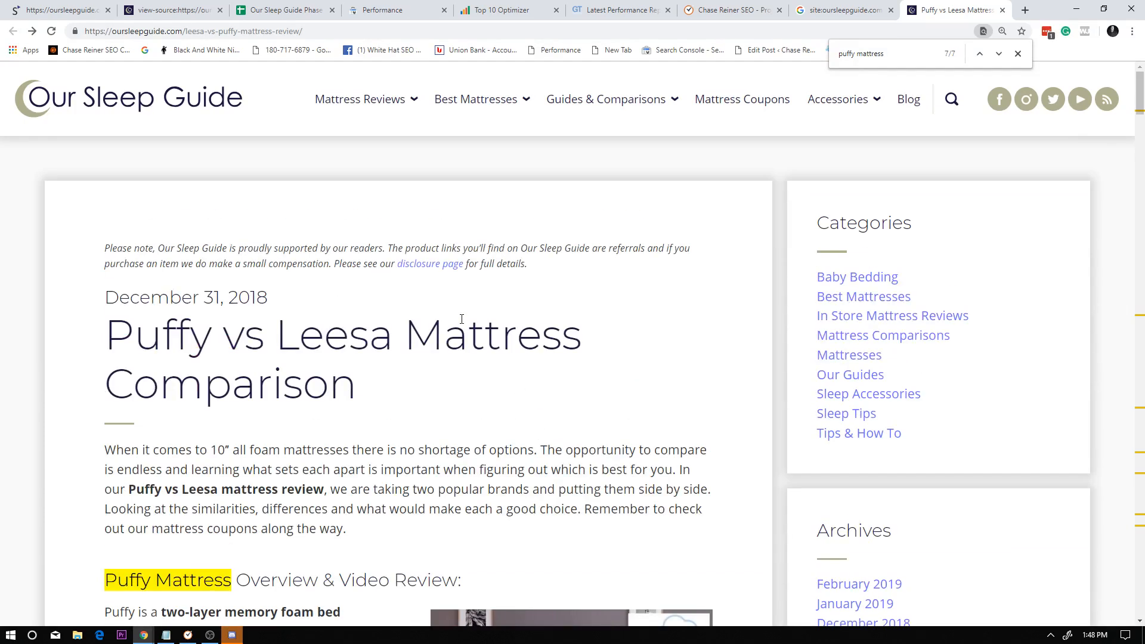
pyautogui.scroll(-5, 461, 319)
pyautogui.scroll(5, 542, 212)
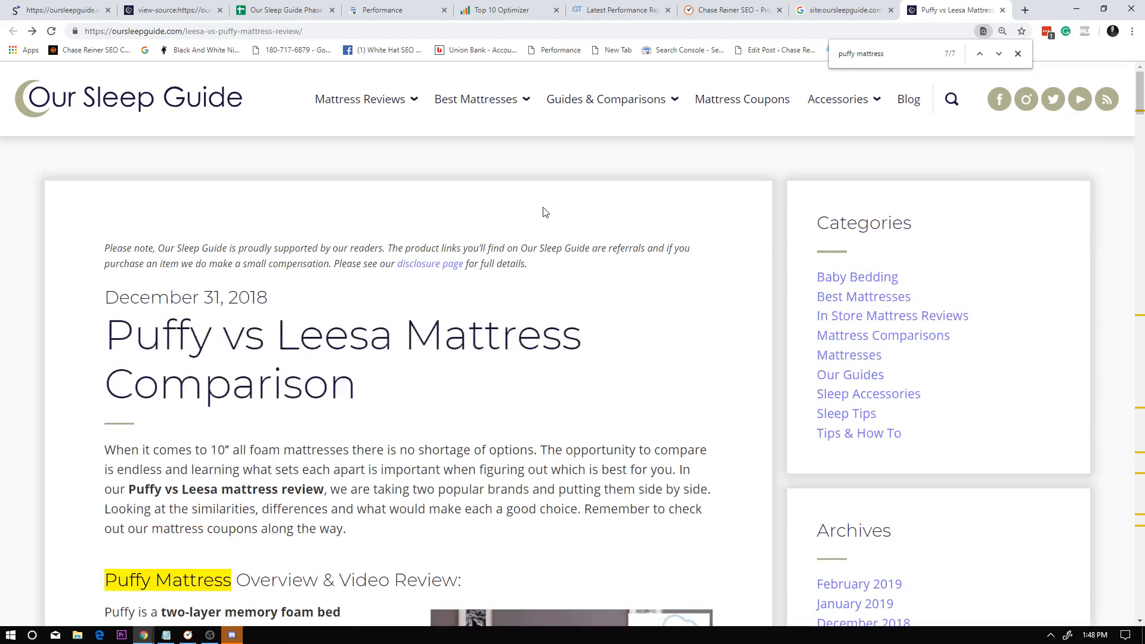
pyautogui.click(320, 6)
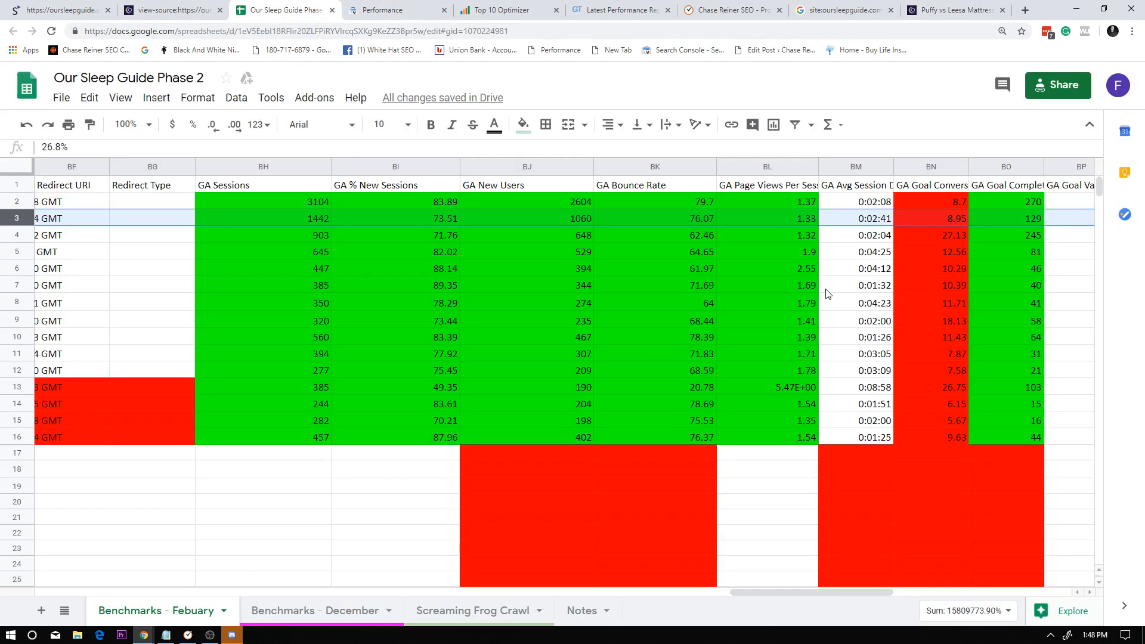
pyautogui.click(954, 10)
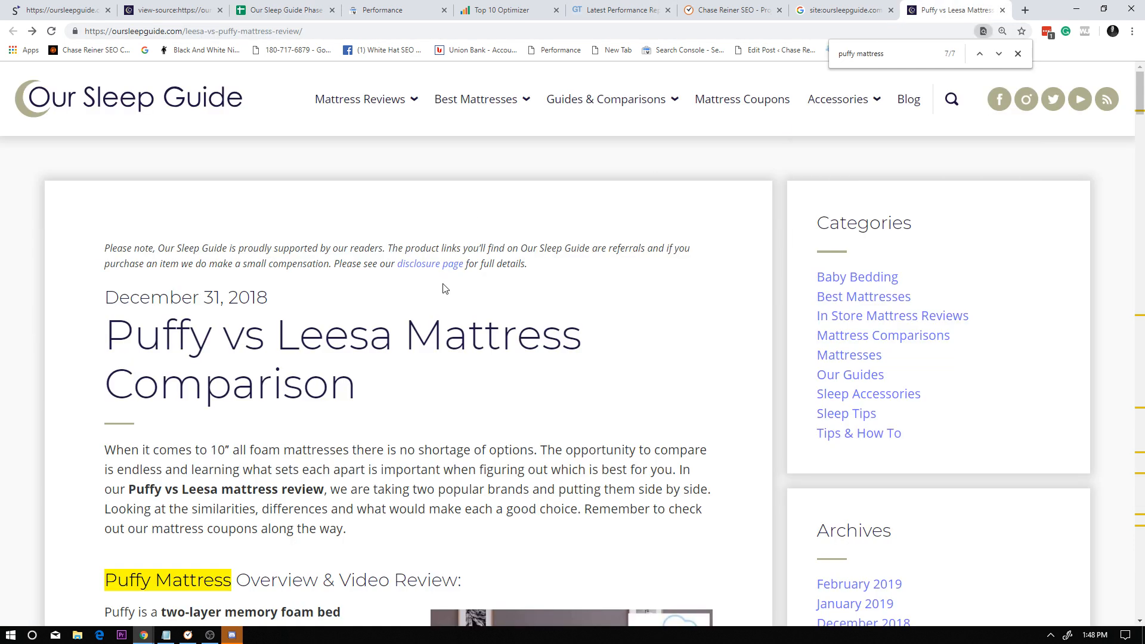
pyautogui.scroll(-2, 597, 285)
pyautogui.scroll(3, 658, 285)
# Examine the word and image Deficit or Surplus columns for the "puffy vs puffy lux" row and return to the spreadsheet's first columns.
pyautogui.click(179, 9)
pyautogui.click(62, 9)
pyautogui.click(281, 9)
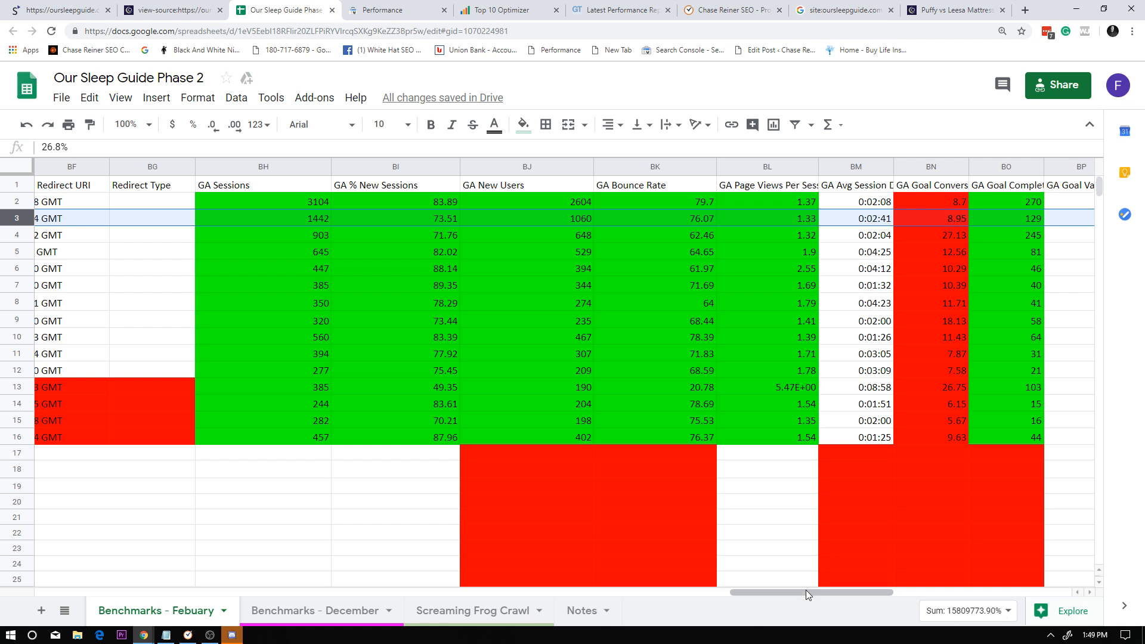
pyautogui.moveTo(809, 593); pyautogui.dragTo(1000, 590)
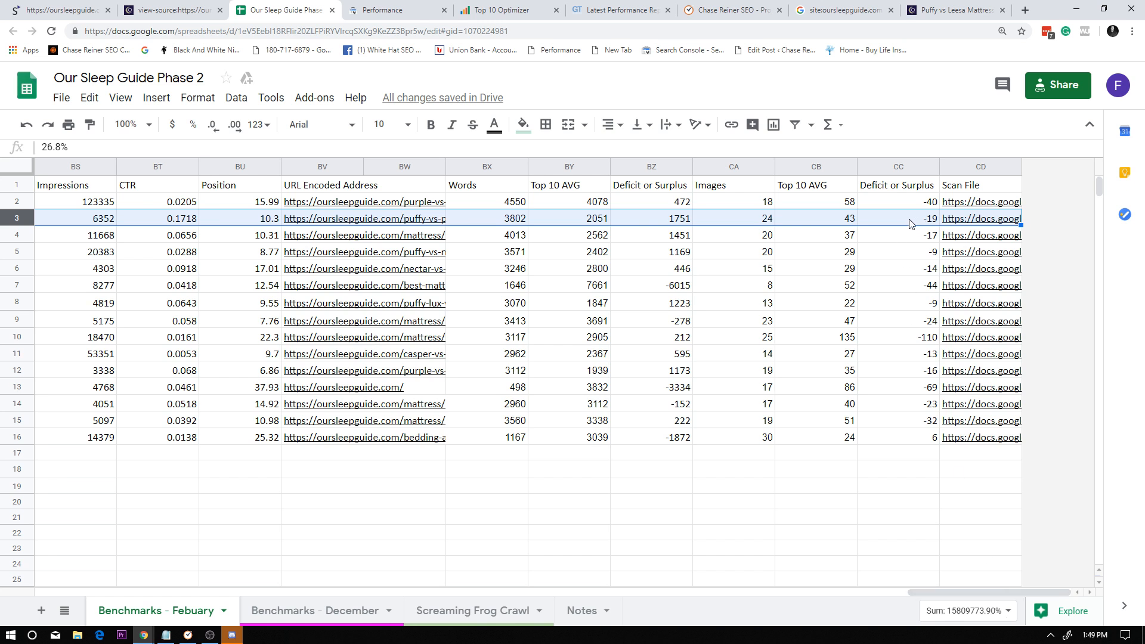
pyautogui.click(919, 186)
pyautogui.click(917, 166)
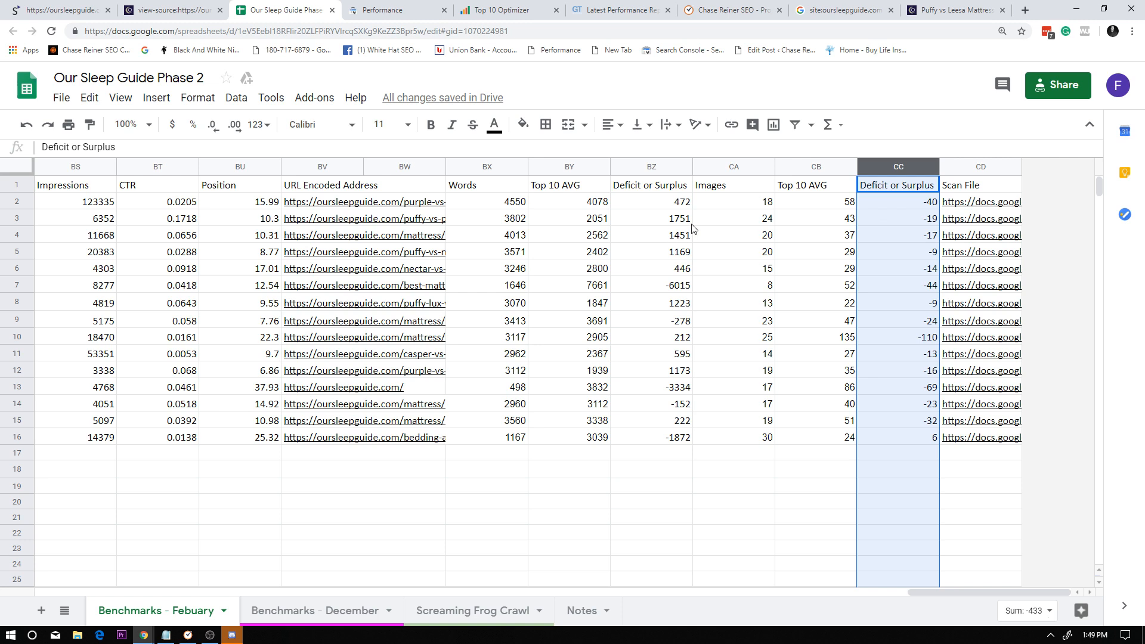
pyautogui.click(628, 224)
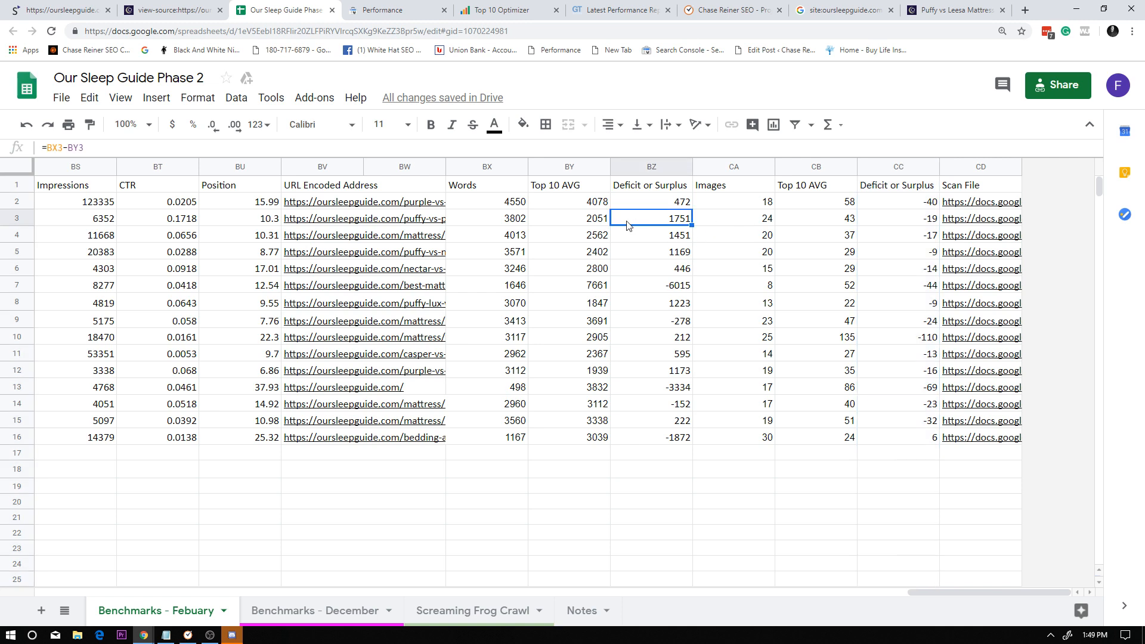
pyautogui.moveTo(970, 592); pyautogui.dragTo(72, 572)
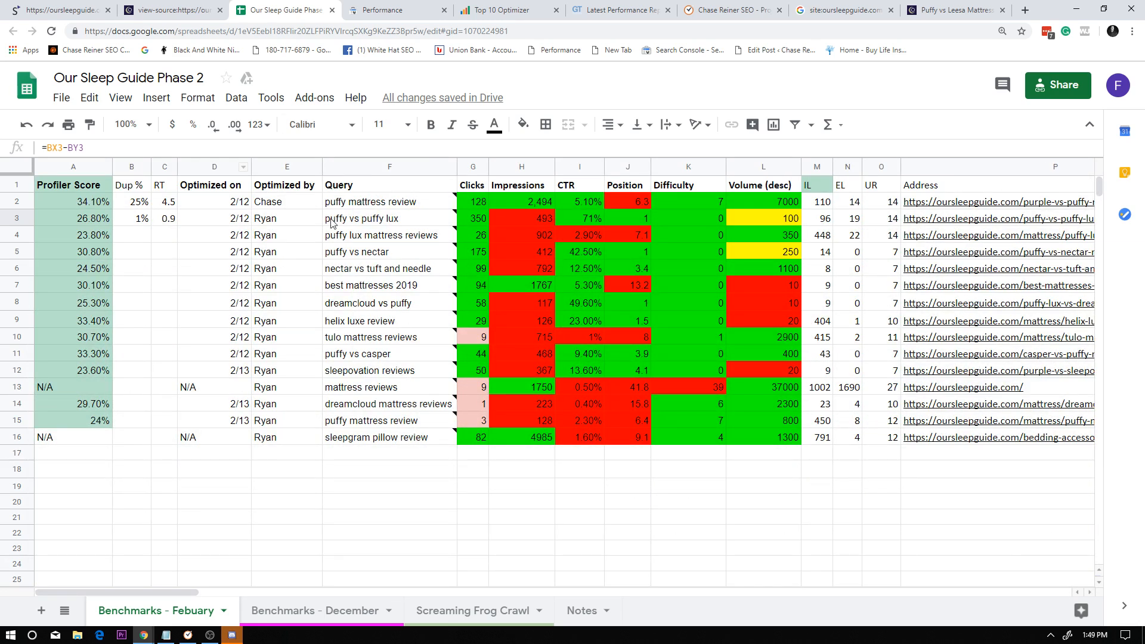
# Replace the "puffy vs puffy lux" note in row 3 with "should add a few more images, look at reducing bounce rate by switching".
pyautogui.click(17, 218)
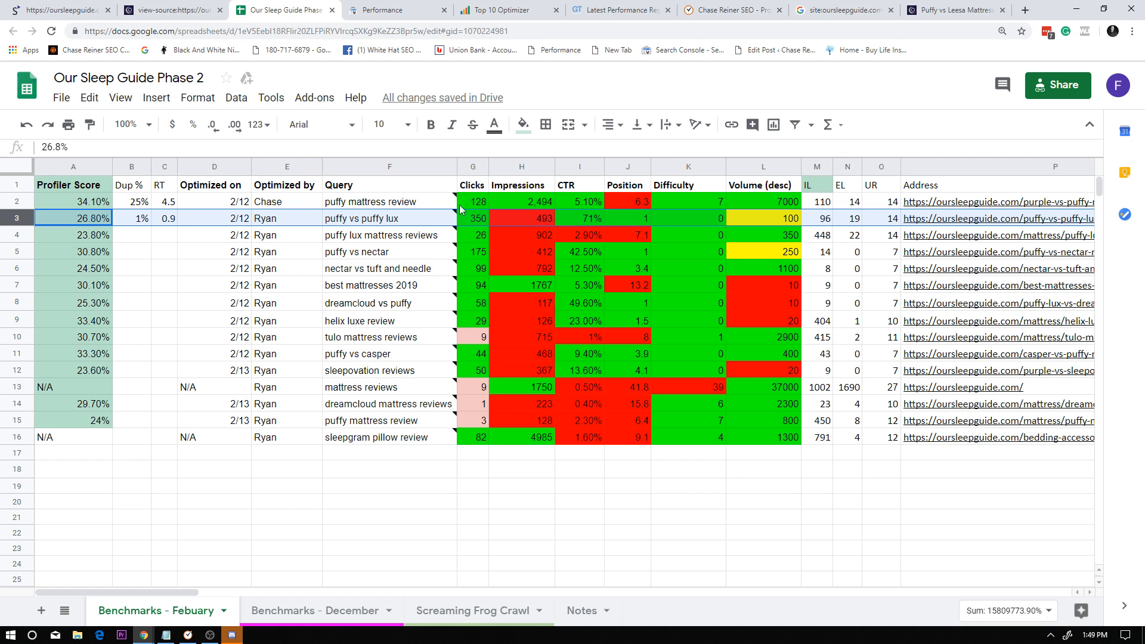
pyautogui.click(392, 223)
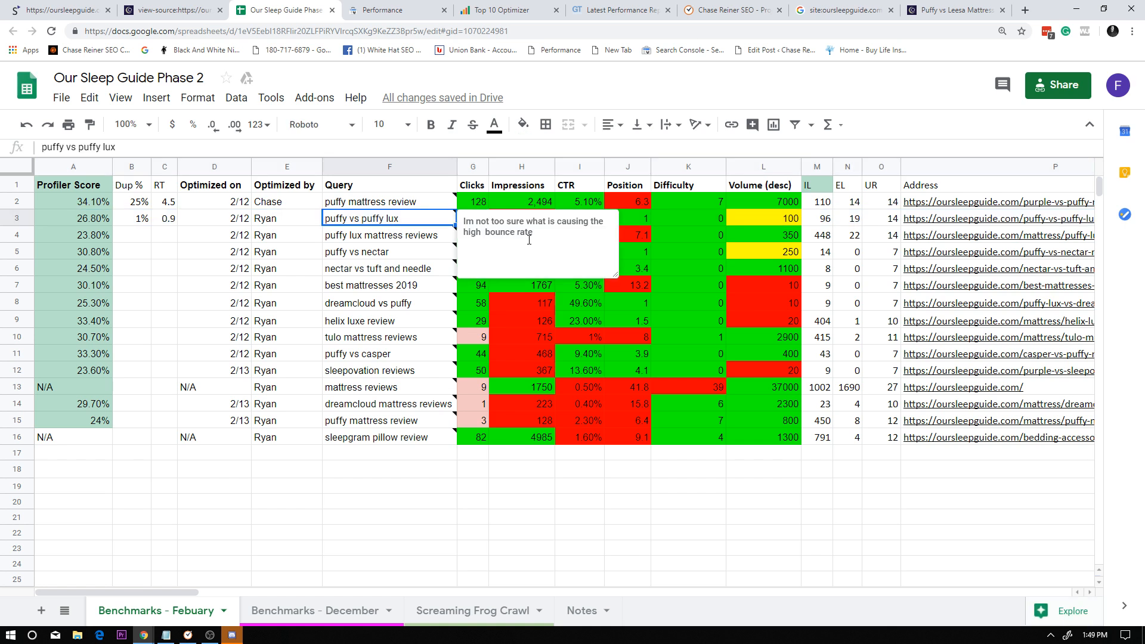
pyautogui.tripleClick(556, 256)
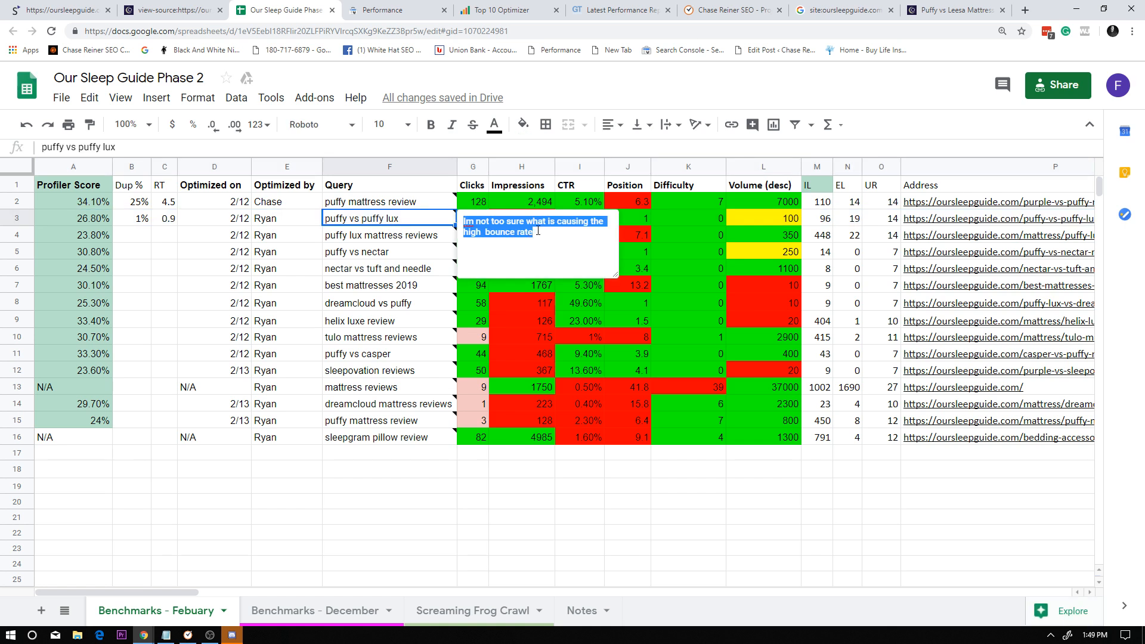
pyautogui.press('BackSpace')
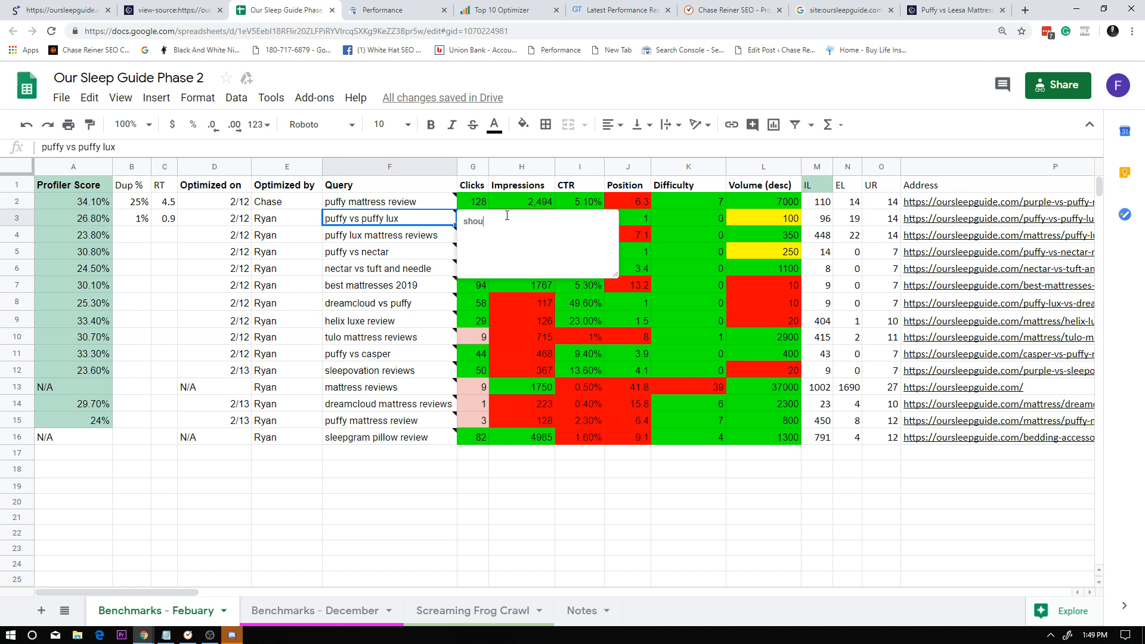
pyautogui.write('should add a few more images, loook at reducing bounce rate by switchi')
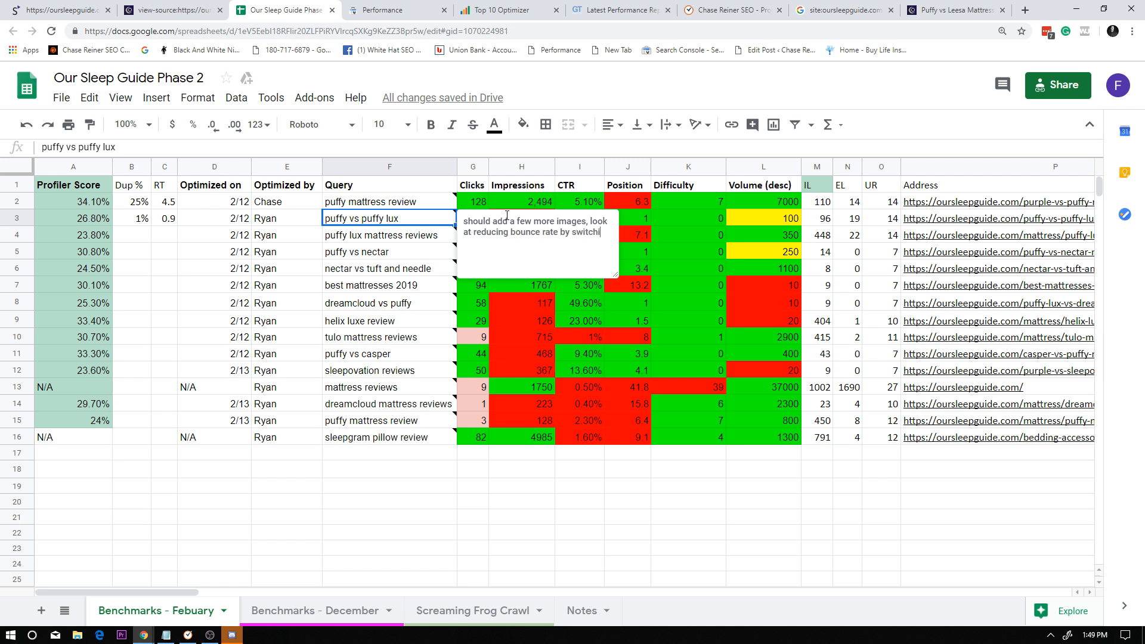
pyautogui.write('p[er')
pyautogui.write('ahps spa')
pyautogui.write('spacing out')
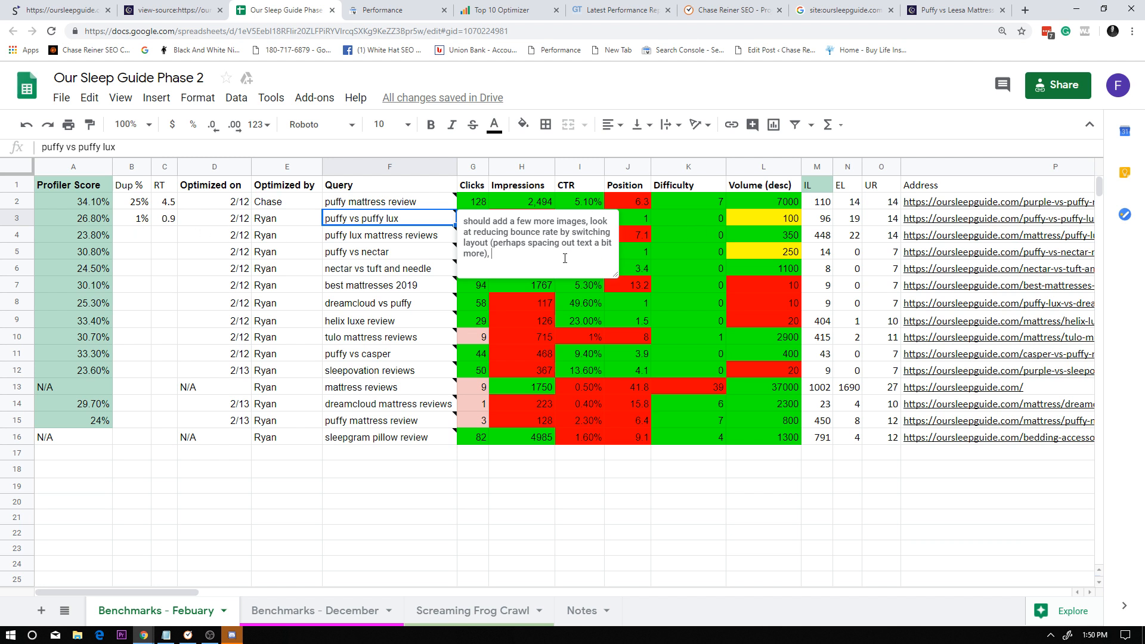
# Complete the "puffy vs puffy lux" note with "layout (perhaps spacing out text a bit more), other than that, pretty decent".
pyautogui.write('ther than that, pretty decent')
pyautogui.click(525, 303)
# Replace the row 2 "puffy mattress review" note with "page speed is too high, images are too low, duplicate content is too high,".
pyautogui.click(427, 205)
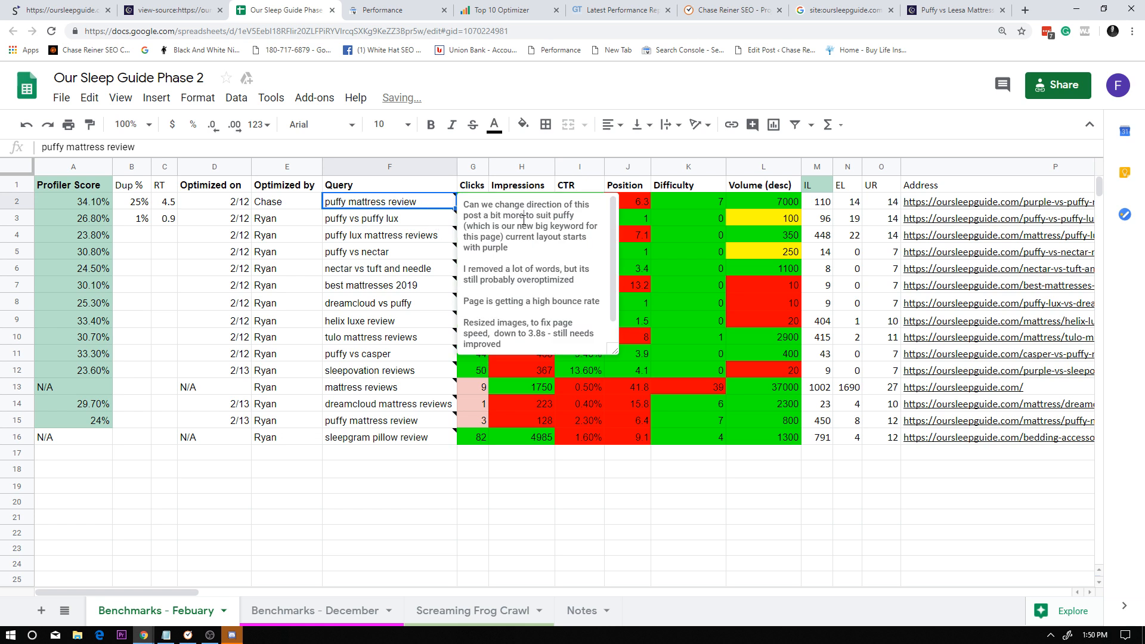
pyautogui.tripleClick(523, 217)
pyautogui.hotkey('ctrl', 'a')
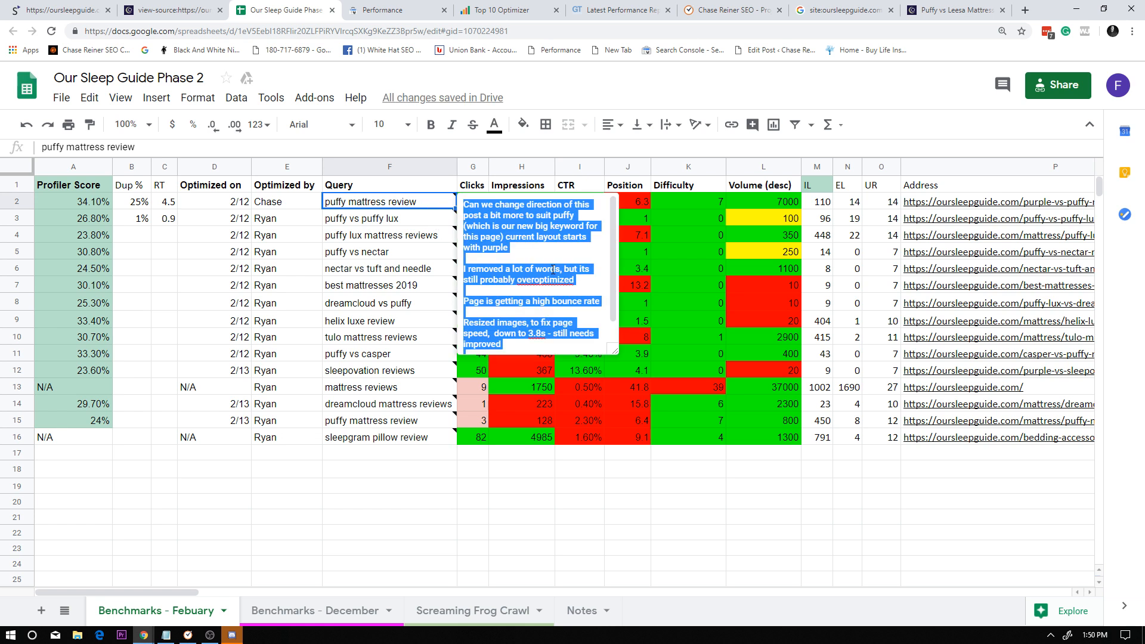
pyautogui.write('page speed is too high, images a')
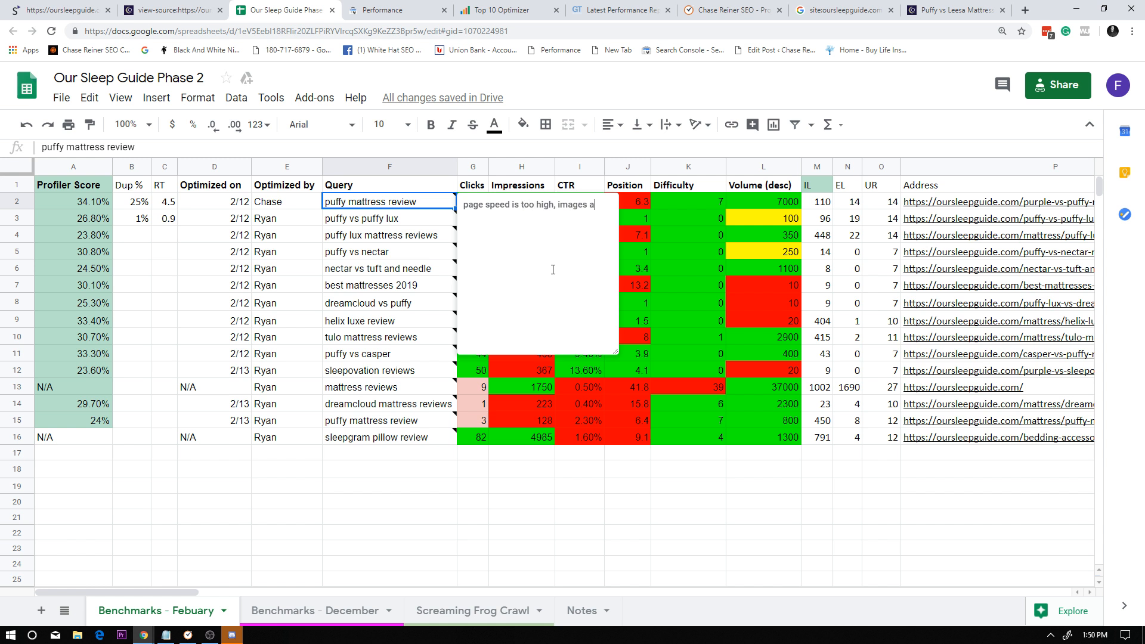
pyautogui.press('BackSpace')
pyautogui.write('too')
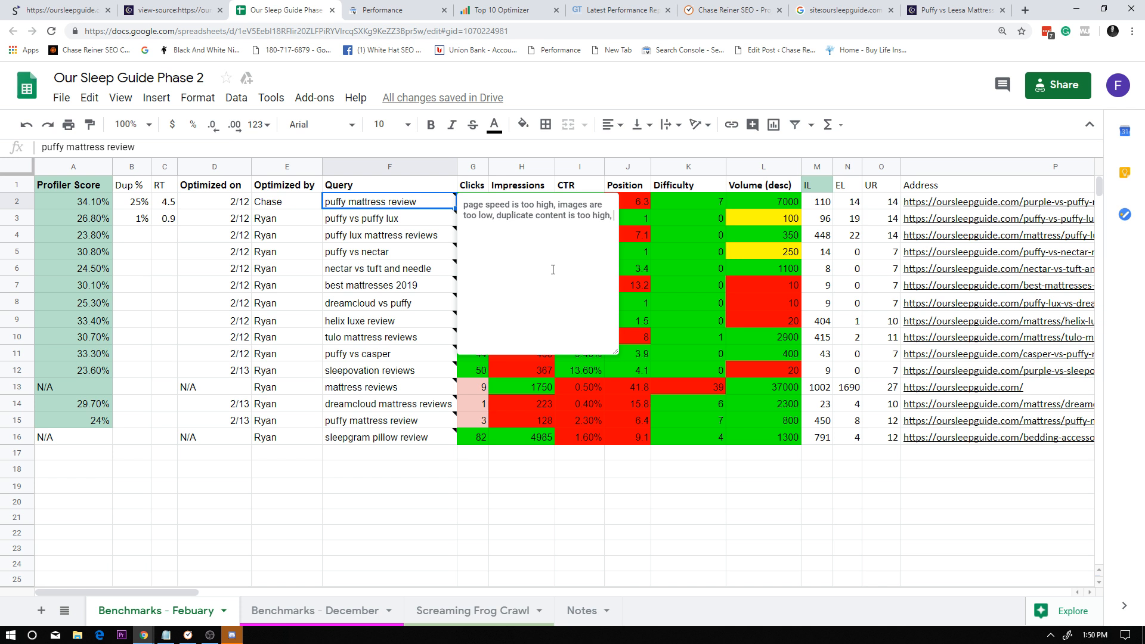
# Finish the row 2 "puffy mattress review" note with "bounce rate is too high (need to look at ux changes perhaps)".
pyautogui.write('ounce rate is too high (need to look at uxz')
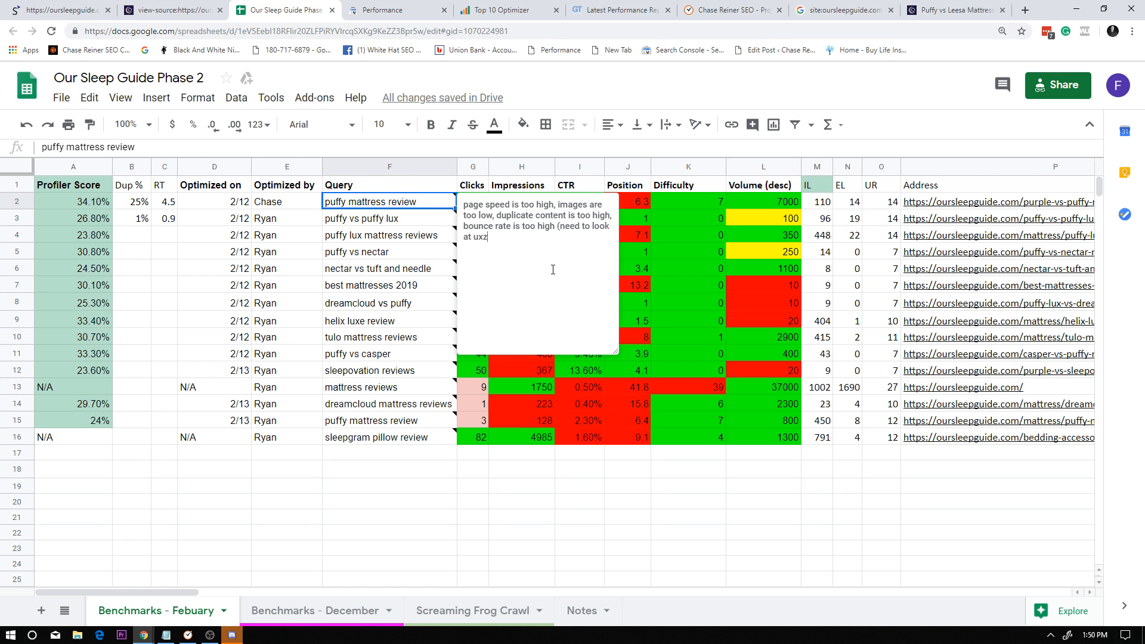
pyautogui.write('changes perhaps')
pyautogui.press('Escape')
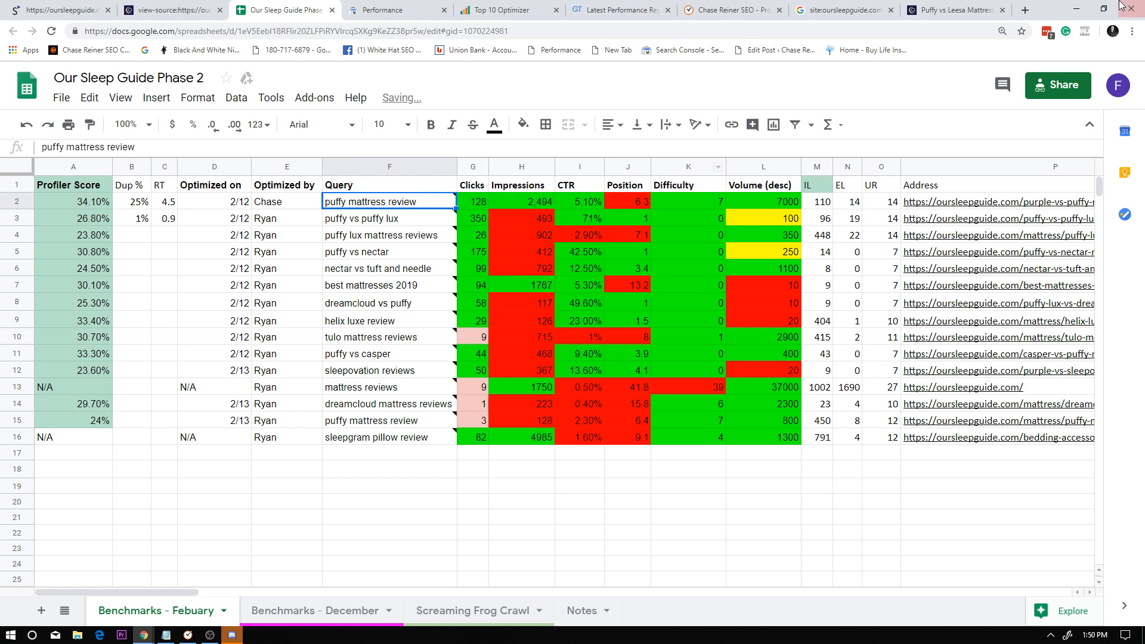
pyautogui.click(436, 185)
pyautogui.click(430, 202)
pyautogui.click(520, 303)
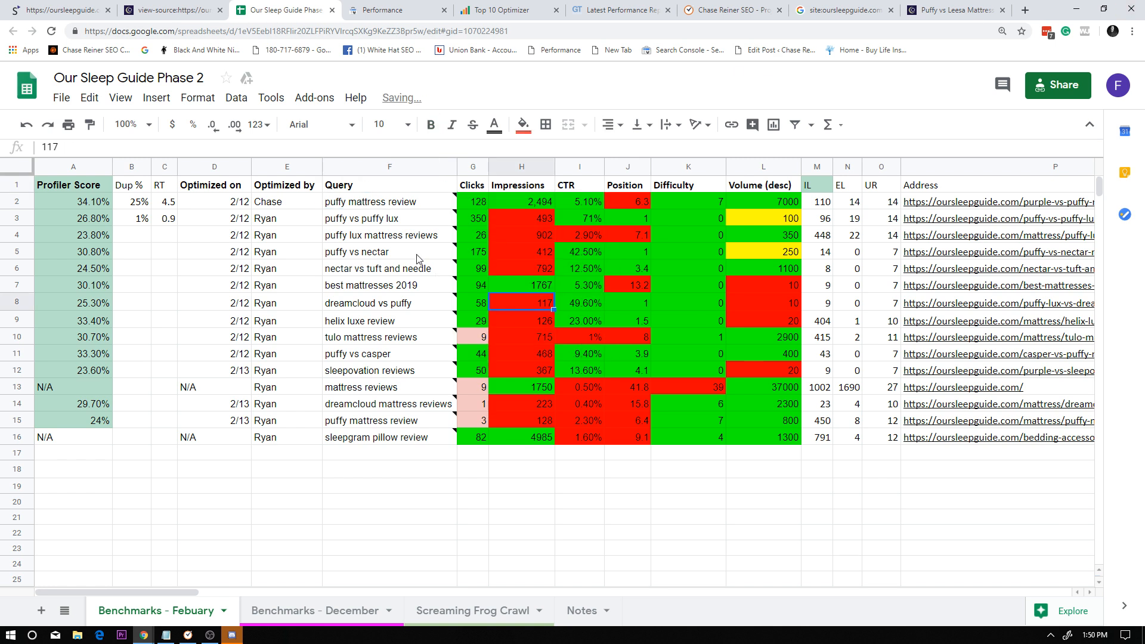
# Review the notes attached to the first few entries in the Query column, including "puffy lux mattress reviews".
pyautogui.click(409, 219)
pyautogui.click(429, 272)
pyautogui.click(416, 217)
pyautogui.click(419, 185)
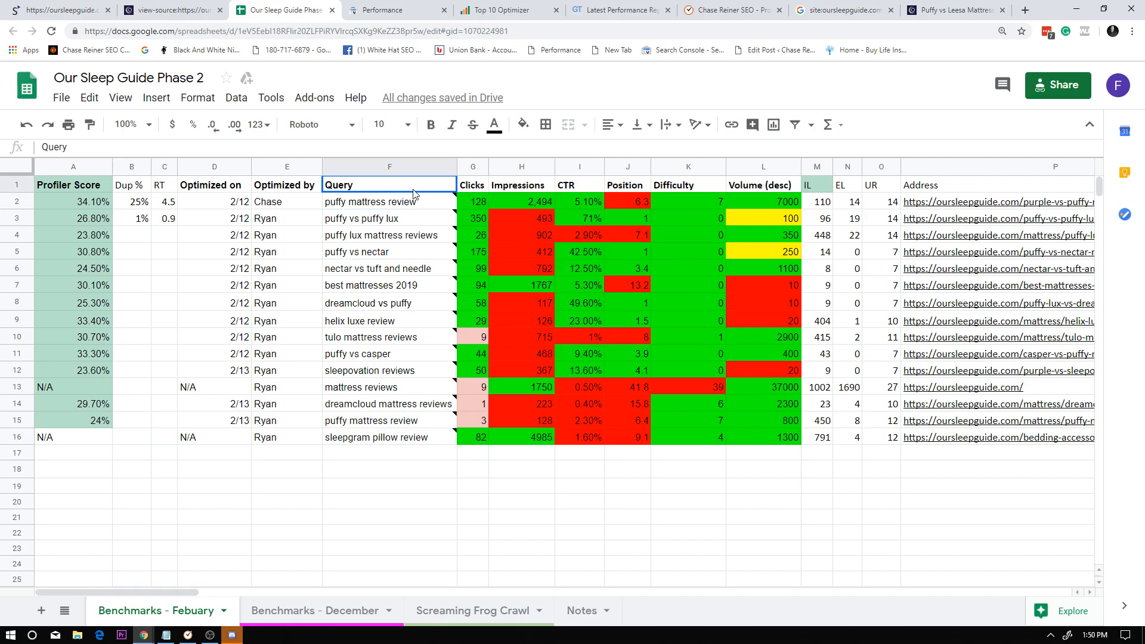
pyautogui.click(418, 218)
pyautogui.click(419, 186)
pyautogui.click(421, 215)
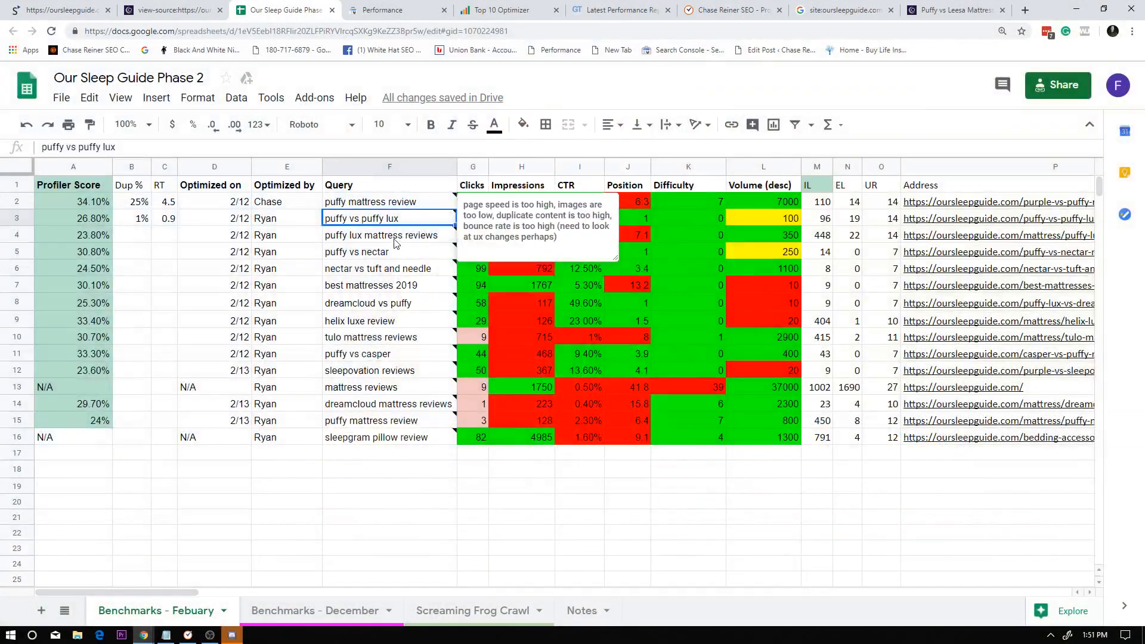
pyautogui.click(397, 241)
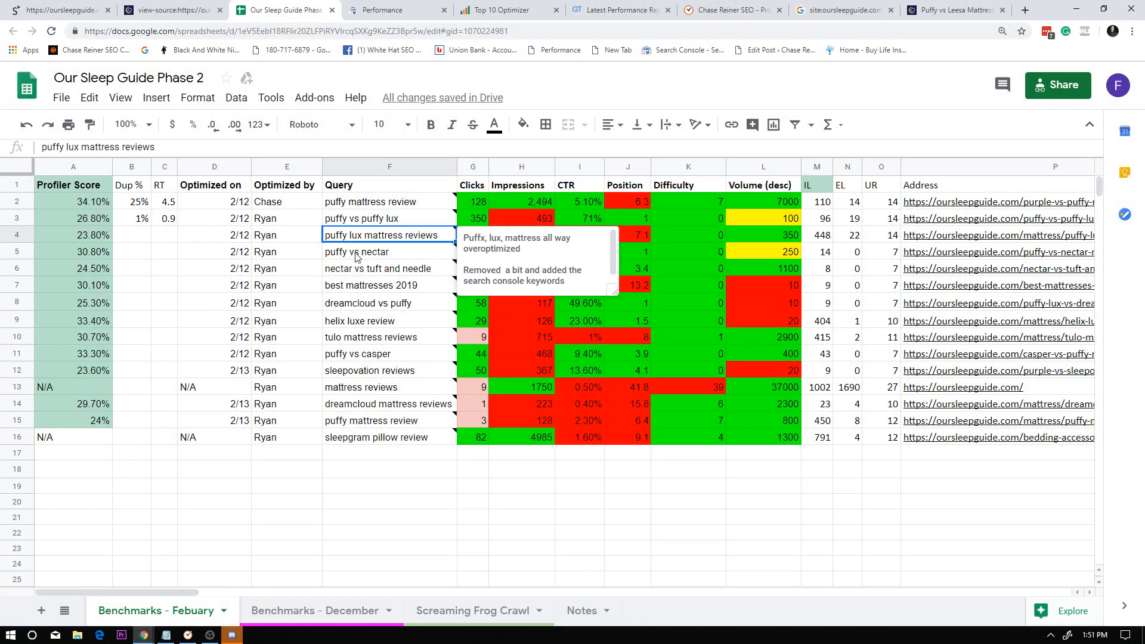
pyautogui.click(439, 270)
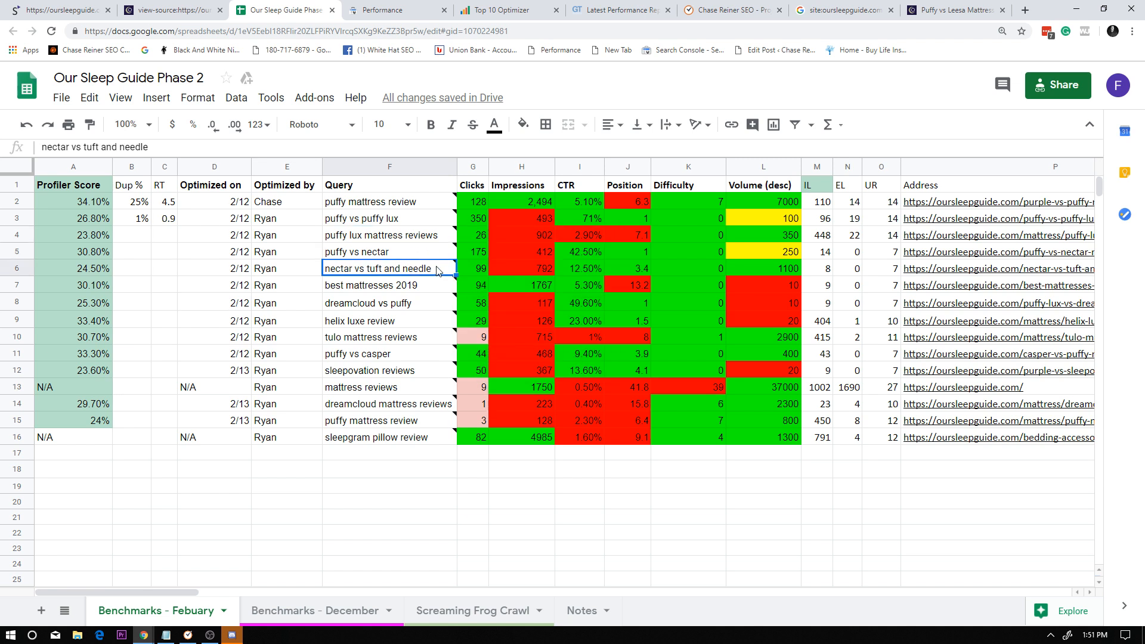
pyautogui.click(433, 238)
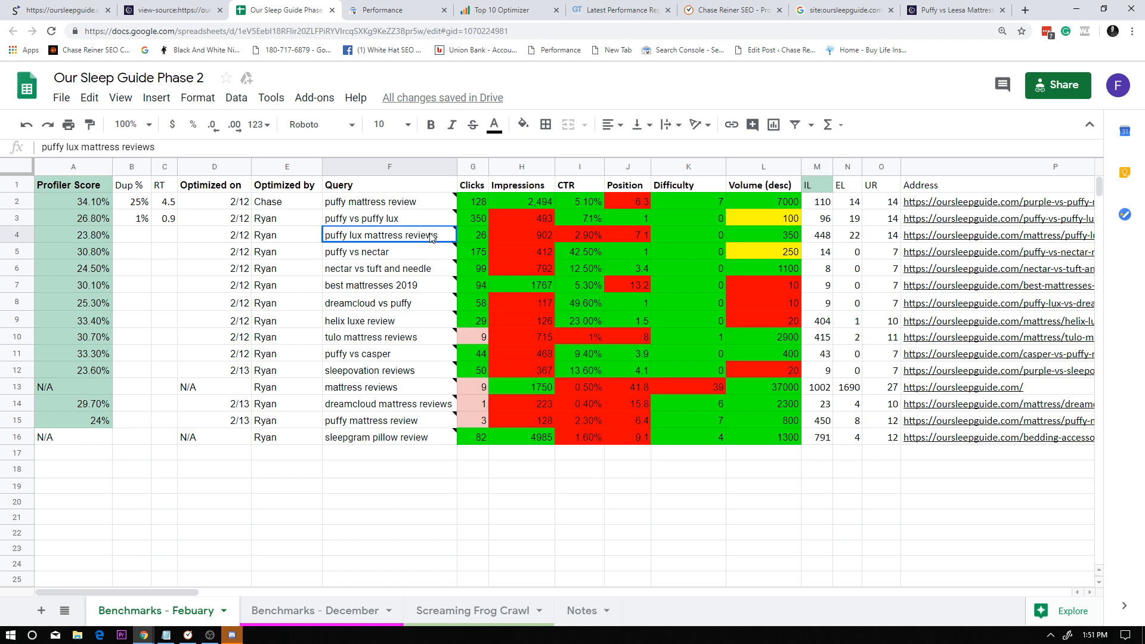
pyautogui.click(928, 241)
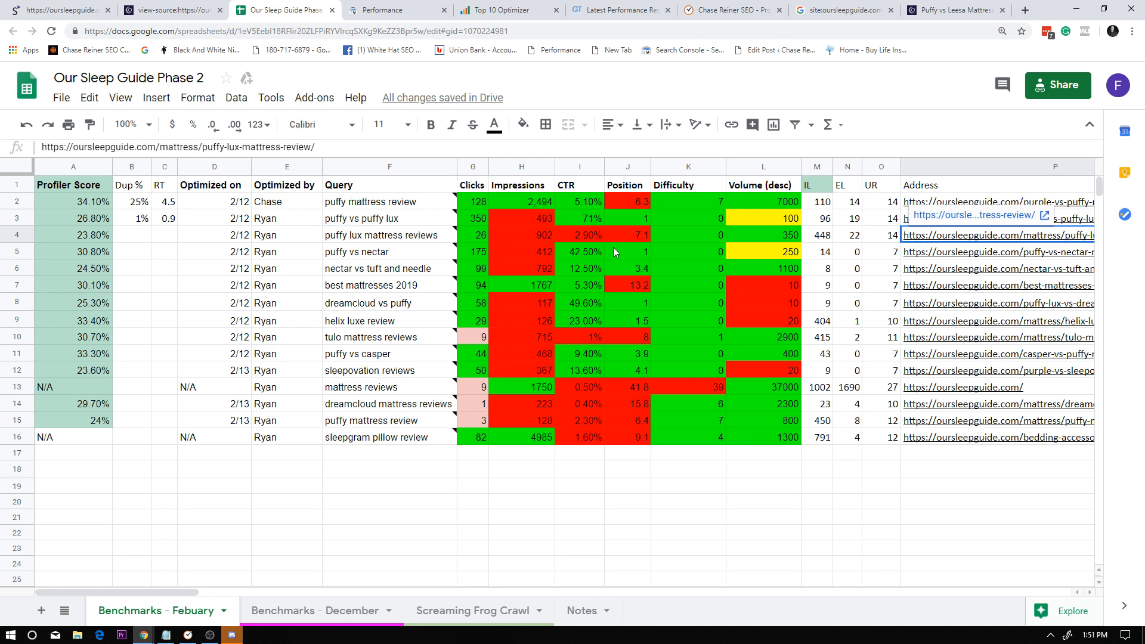
pyautogui.click(427, 237)
pyautogui.click(416, 222)
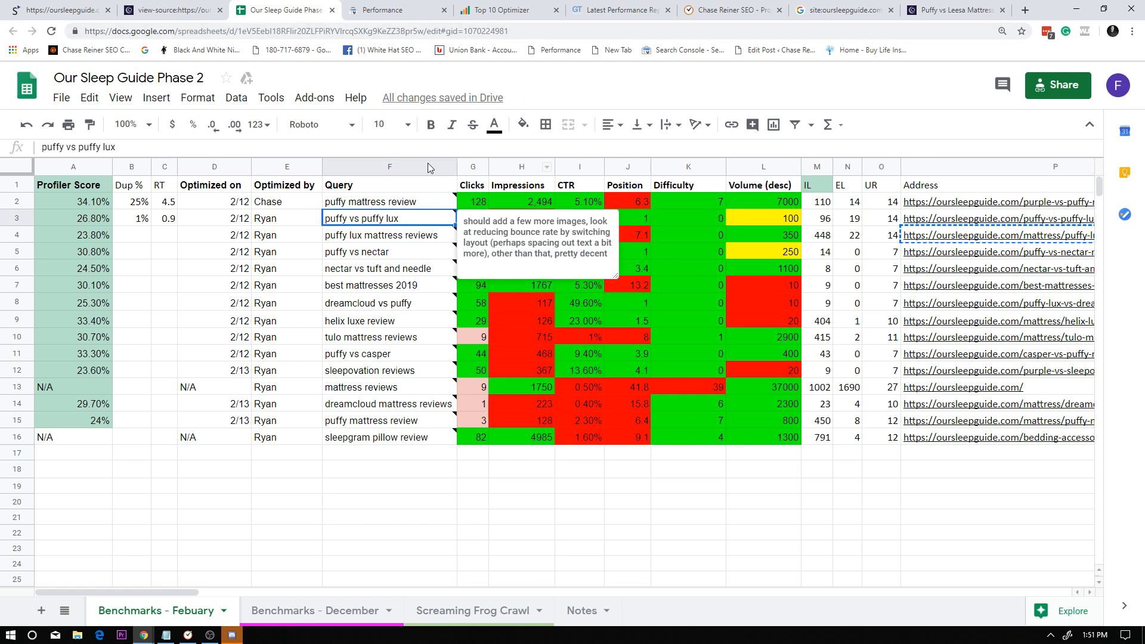
pyautogui.click(941, 218)
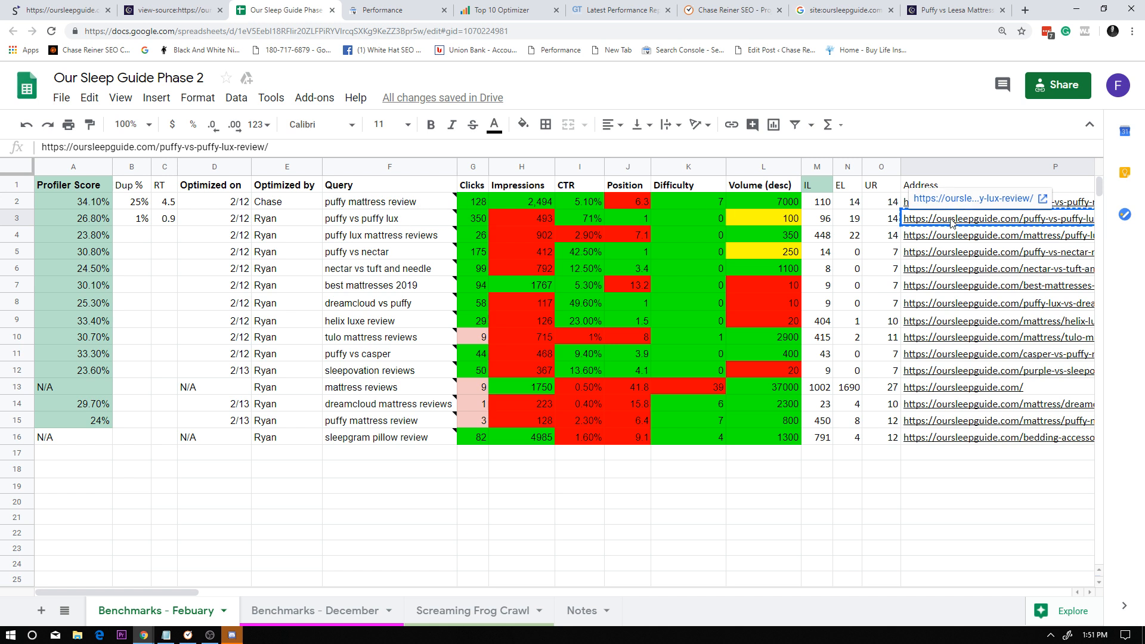
pyautogui.click(620, 10)
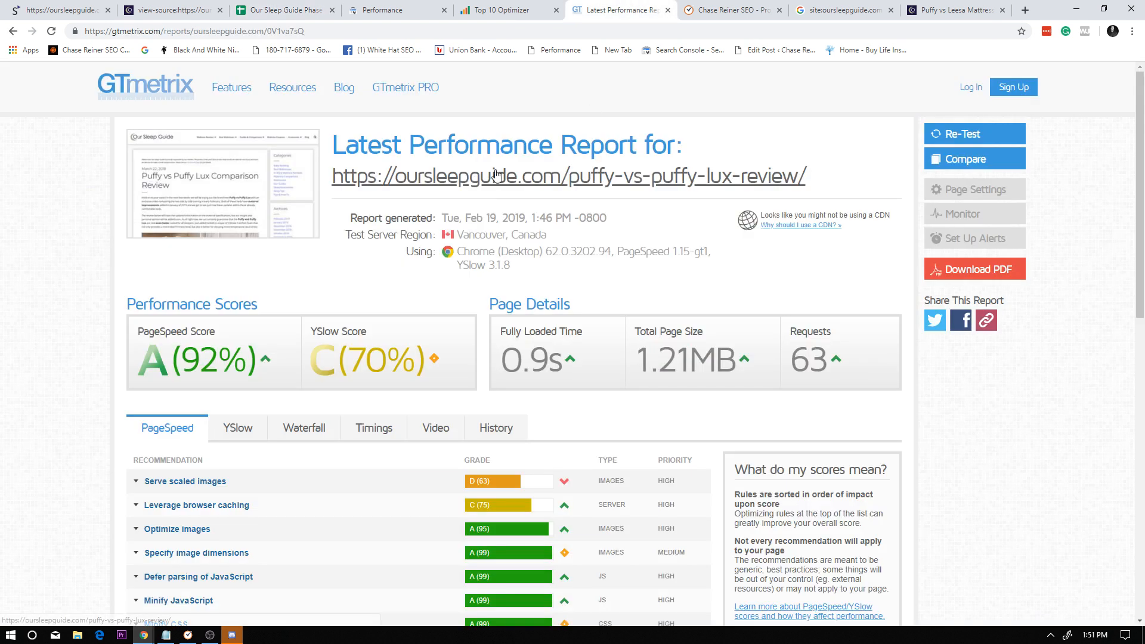
pyautogui.click(493, 8)
pyautogui.click(434, 6)
pyautogui.click(491, 17)
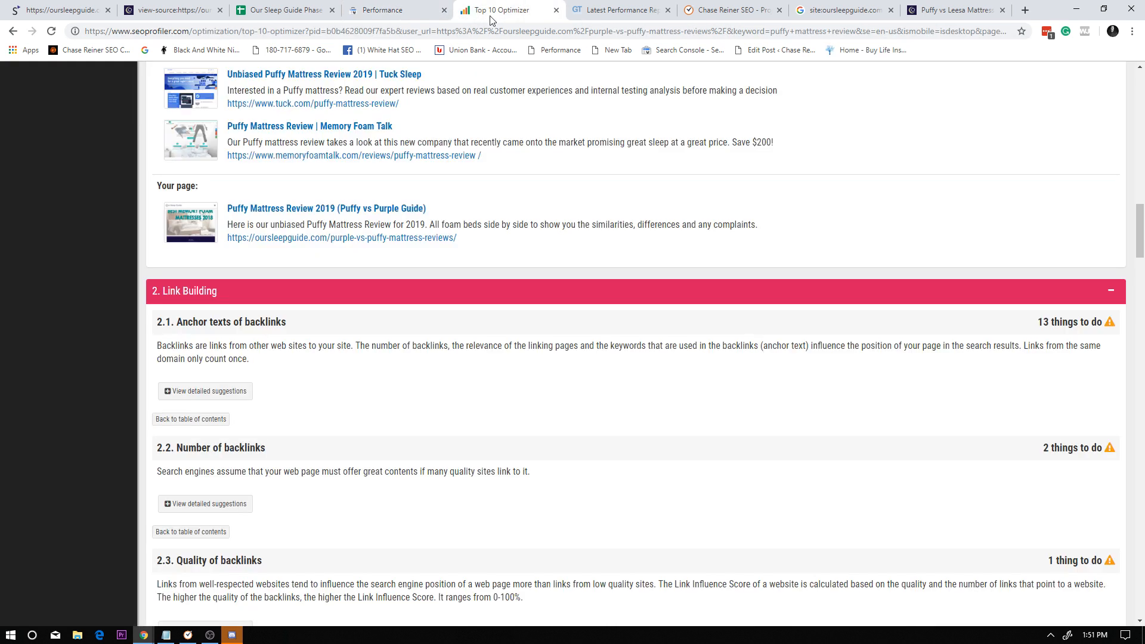
pyautogui.click(382, 10)
pyautogui.click(316, 10)
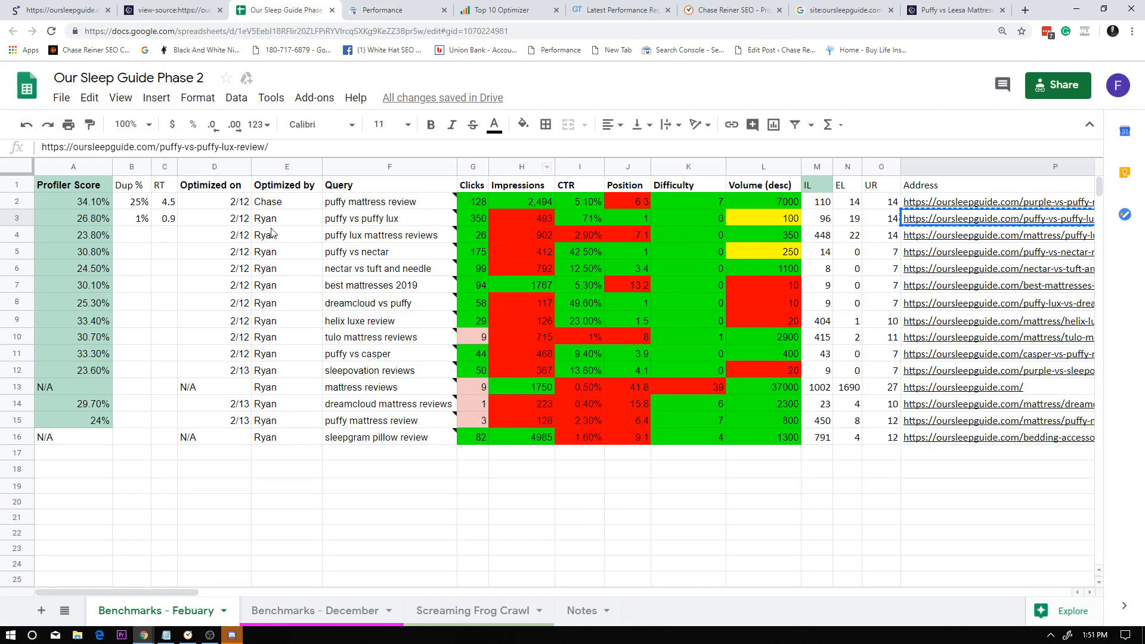
# Examine the "puffy vs puffy lux" row and compare the Position values of the queries down the column.
pyautogui.click(404, 235)
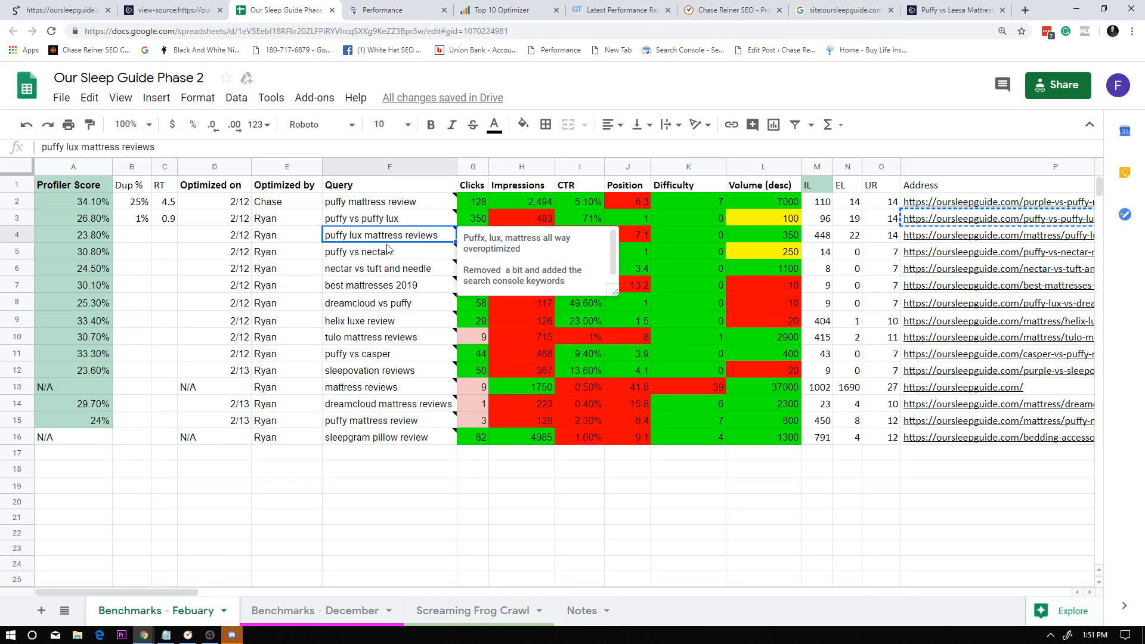
pyautogui.click(392, 221)
pyautogui.click(109, 217)
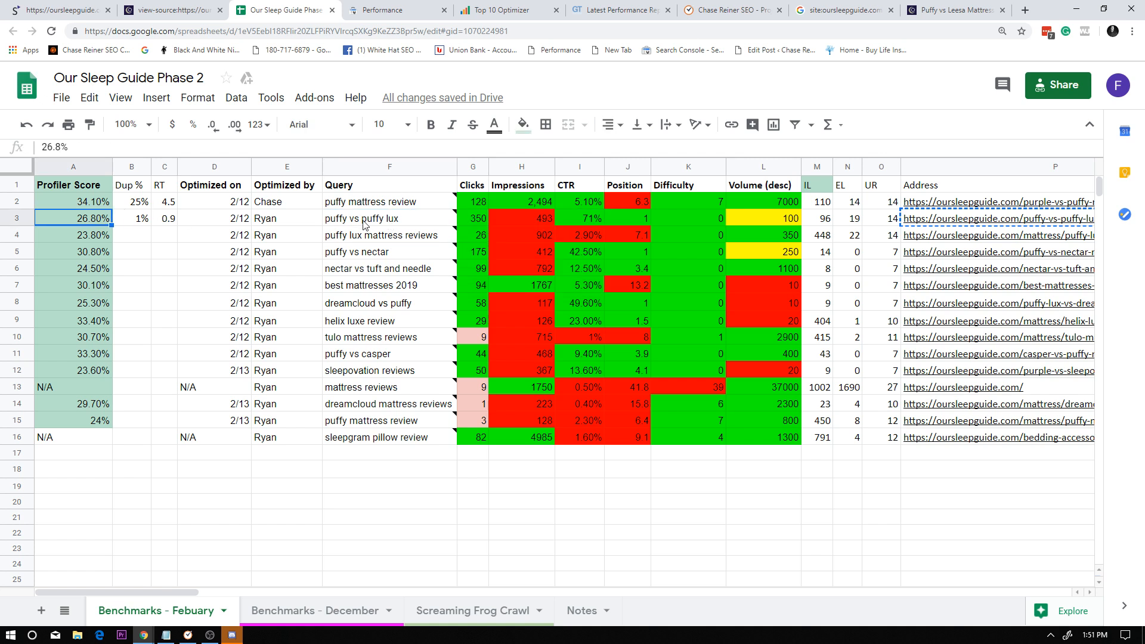
pyautogui.click(368, 219)
pyautogui.click(642, 239)
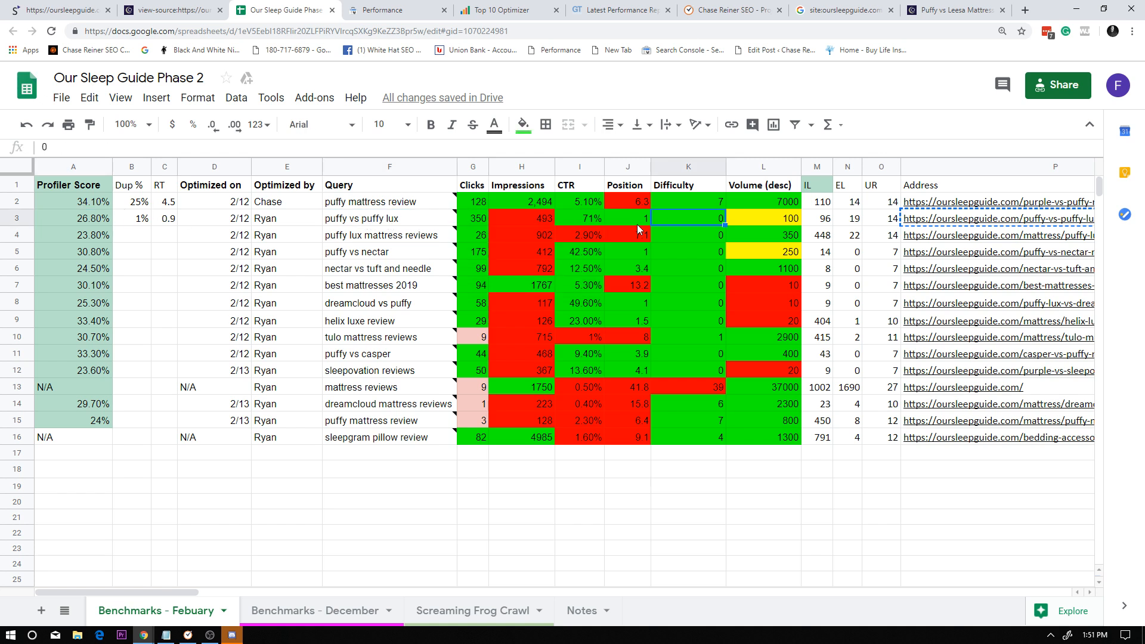
pyautogui.moveTo(640, 494); pyautogui.dragTo(641, 190)
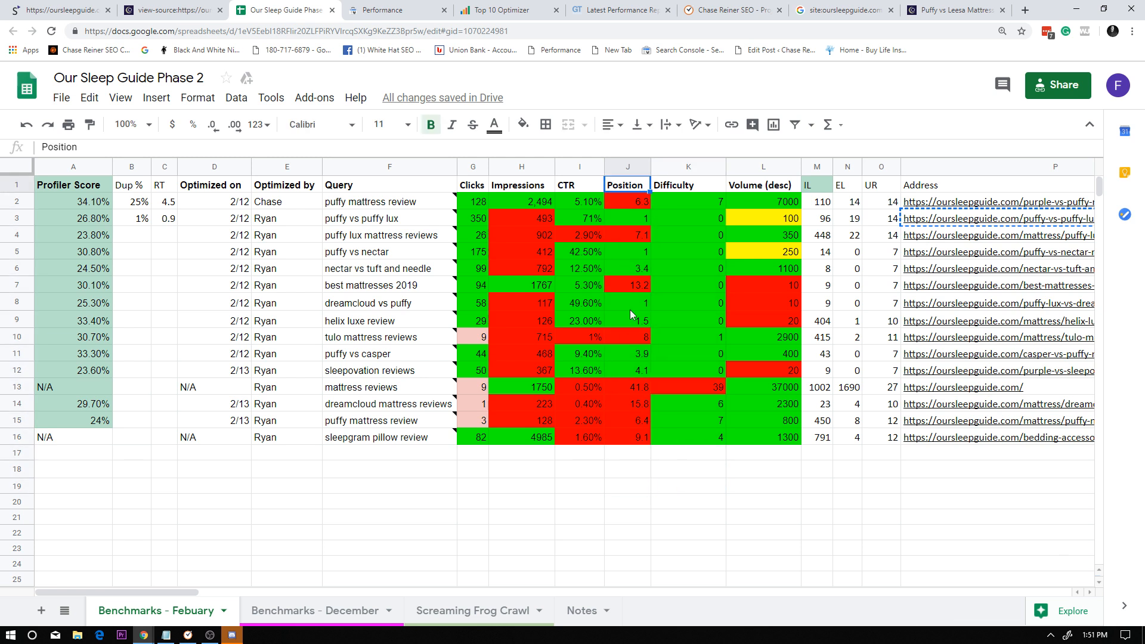
pyautogui.moveTo(618, 452); pyautogui.dragTo(624, 216)
pyautogui.click(624, 217)
pyautogui.click(635, 287)
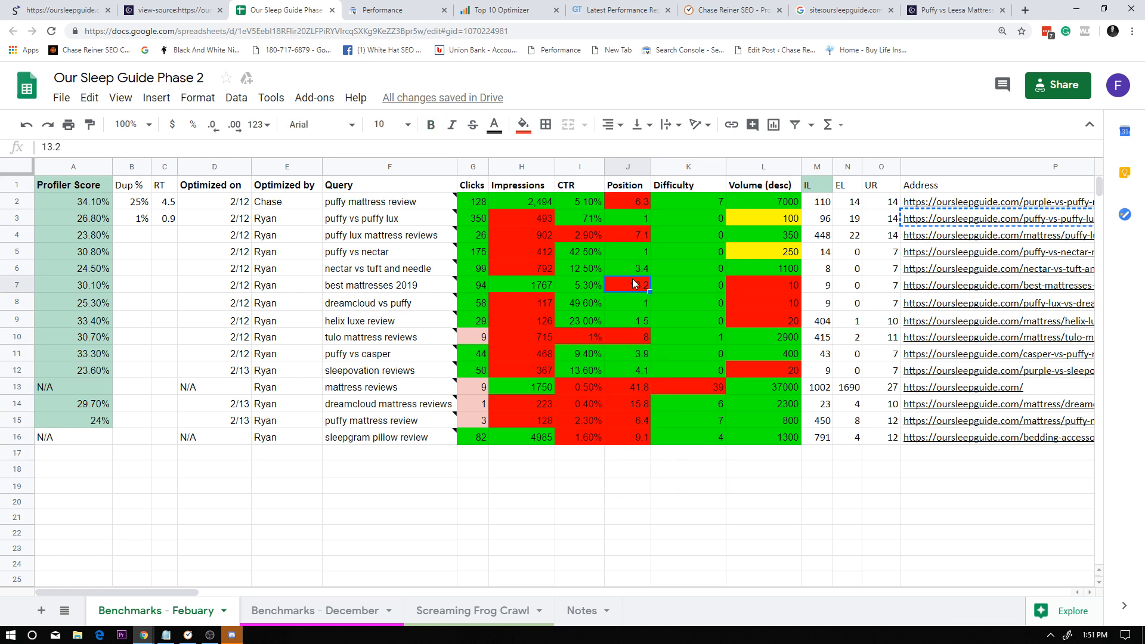
pyautogui.click(637, 269)
pyautogui.click(637, 291)
pyautogui.click(638, 269)
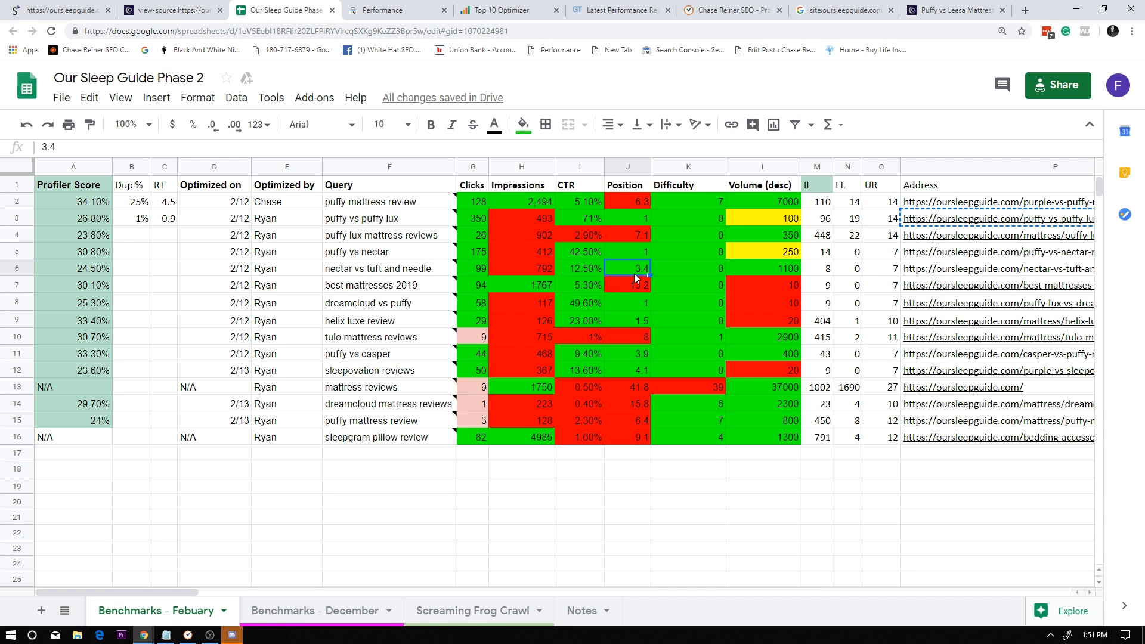
pyautogui.click(636, 287)
pyautogui.click(635, 236)
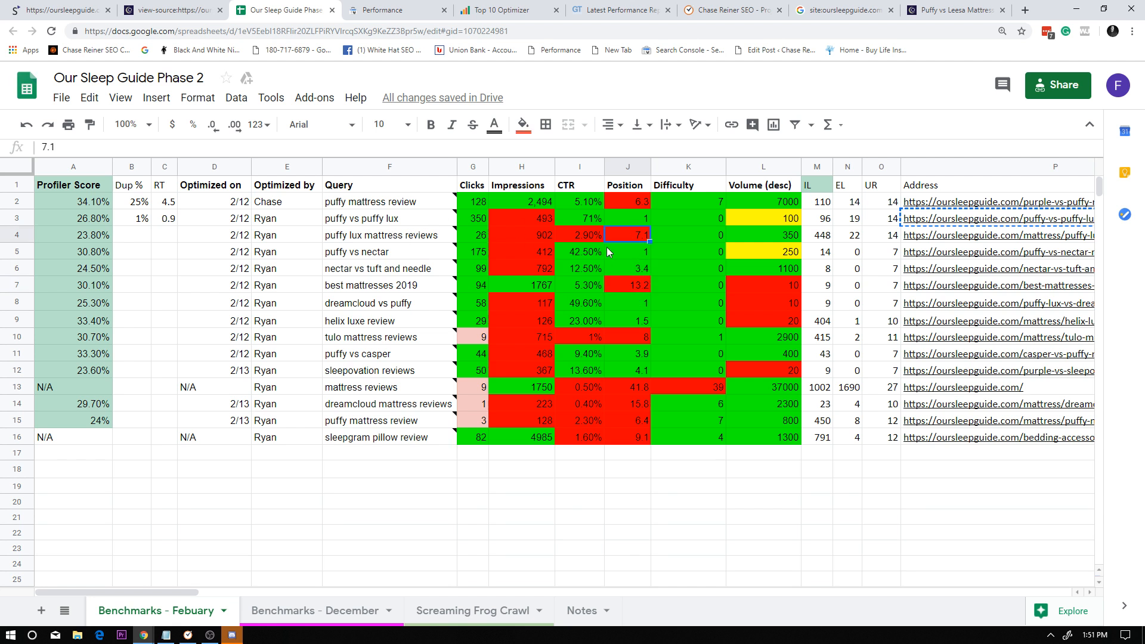
# Copy the "puffy lux mattress reviews" page address and apply it as the exact-URL page filter in Google Search Console's Performance report.
pyautogui.click(380, 238)
pyautogui.click(953, 241)
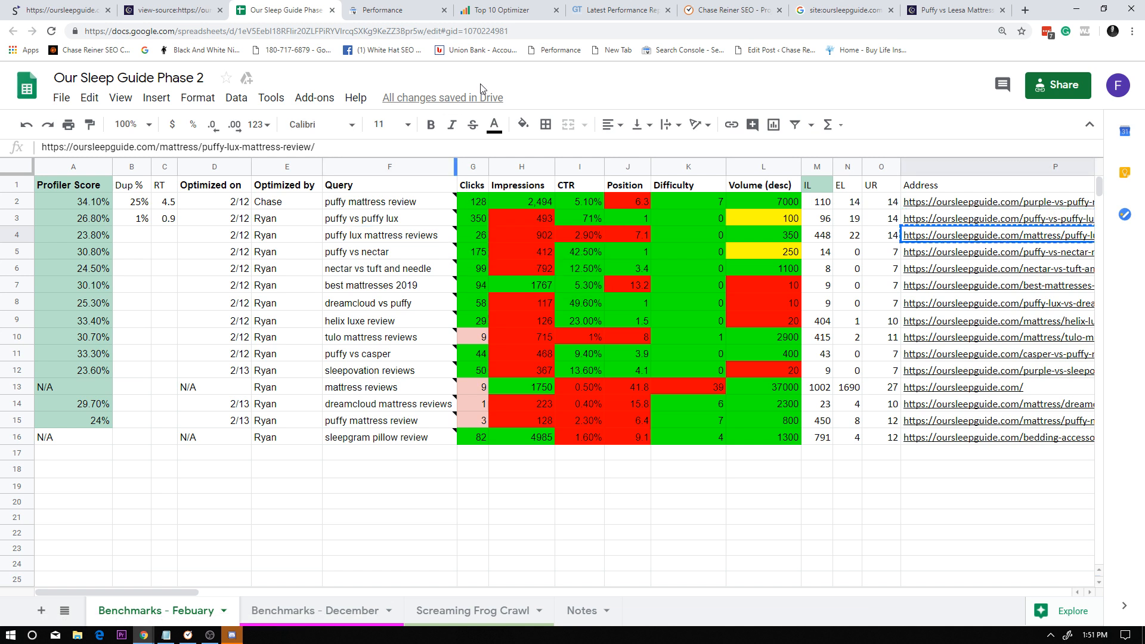
pyautogui.click(434, 7)
pyautogui.click(499, 178)
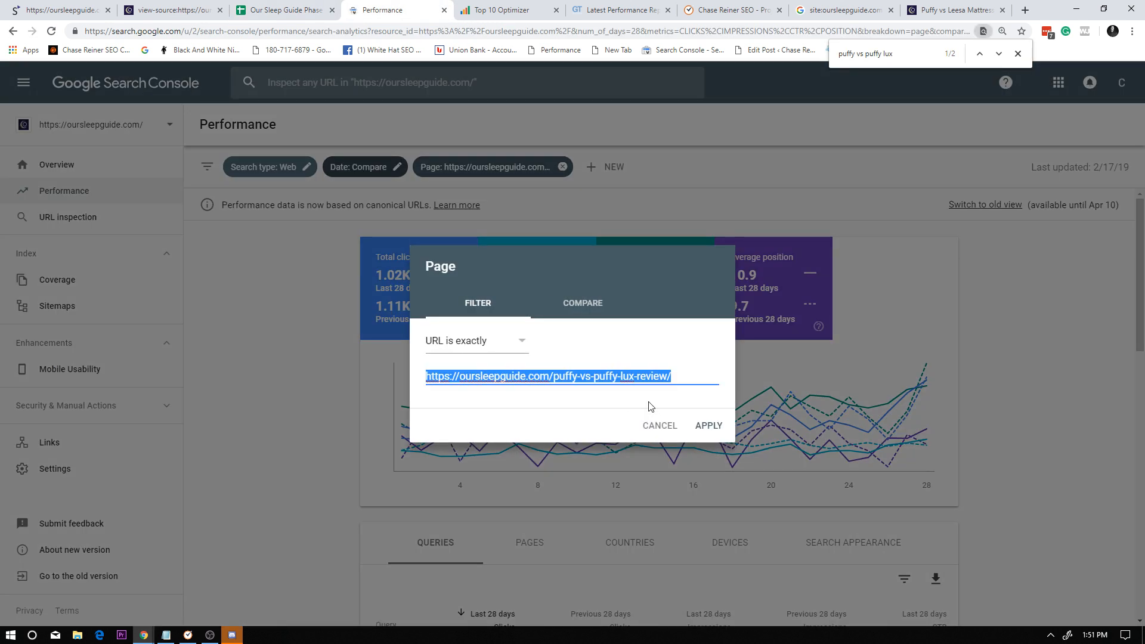
pyautogui.write('https://oursleepguide.com/mattress/puffy-lux-mattress-review/')
pyautogui.click(709, 426)
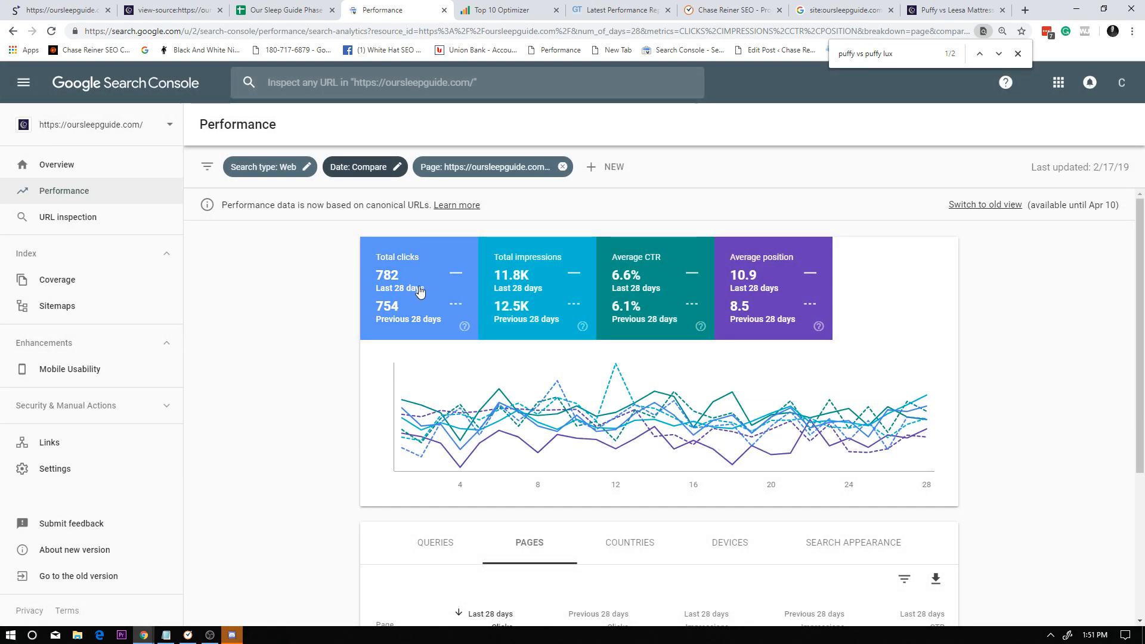
pyautogui.scroll(-3, 428, 303)
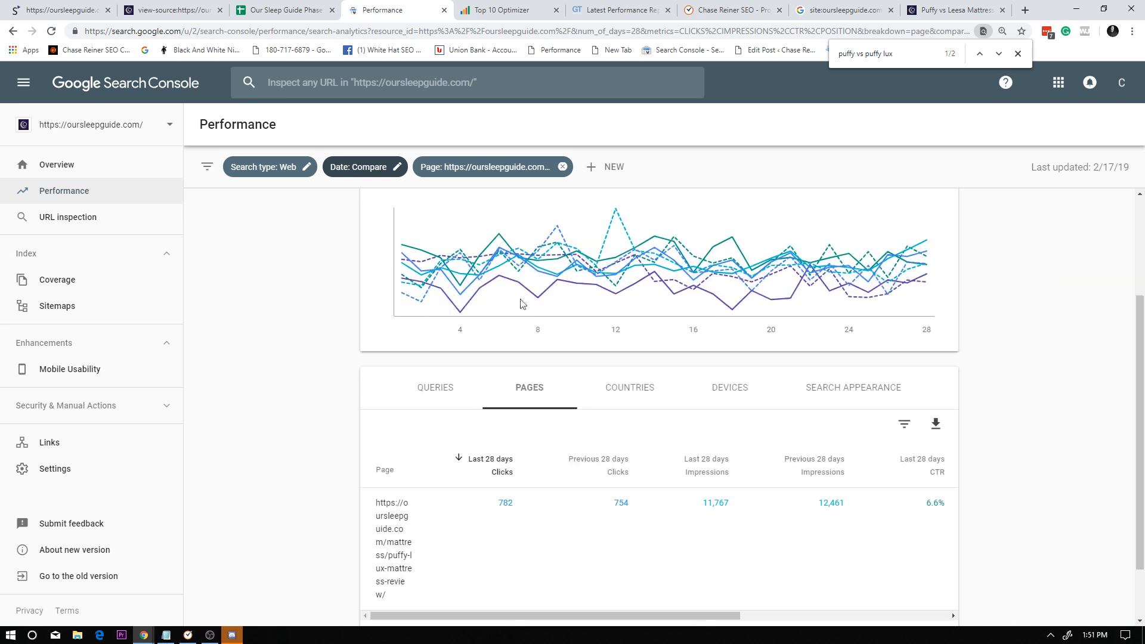
# Copy the "puffy lux mattress reviews" query from the benchmark sheet, find it in the Performance report's query list and filter the report by it.
pyautogui.click(433, 362)
pyautogui.click(285, 9)
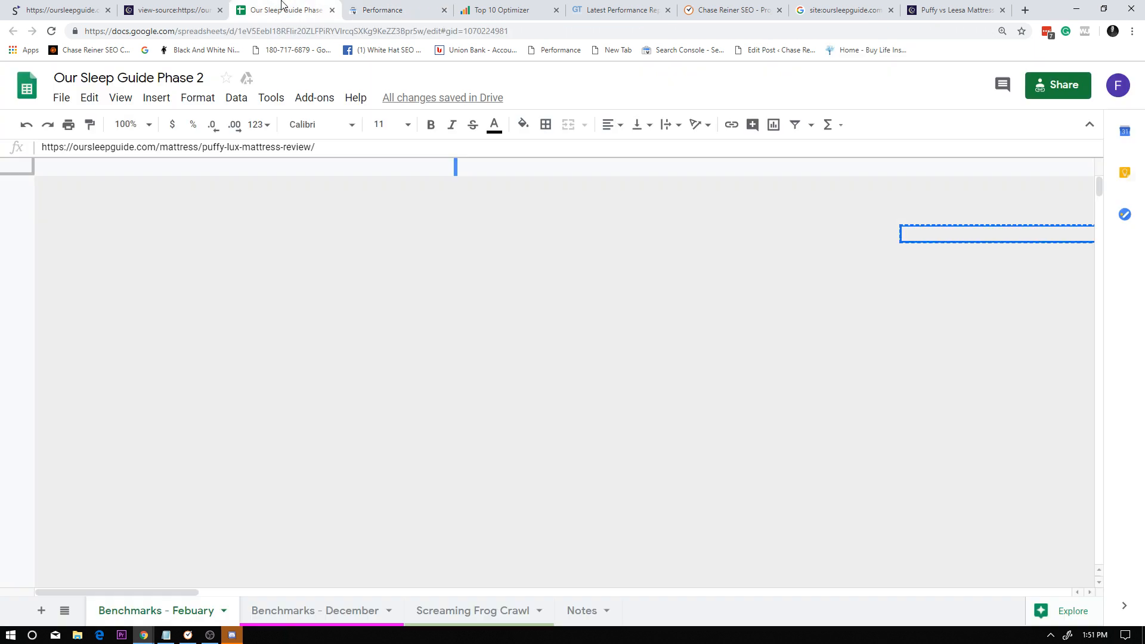
pyautogui.click(387, 235)
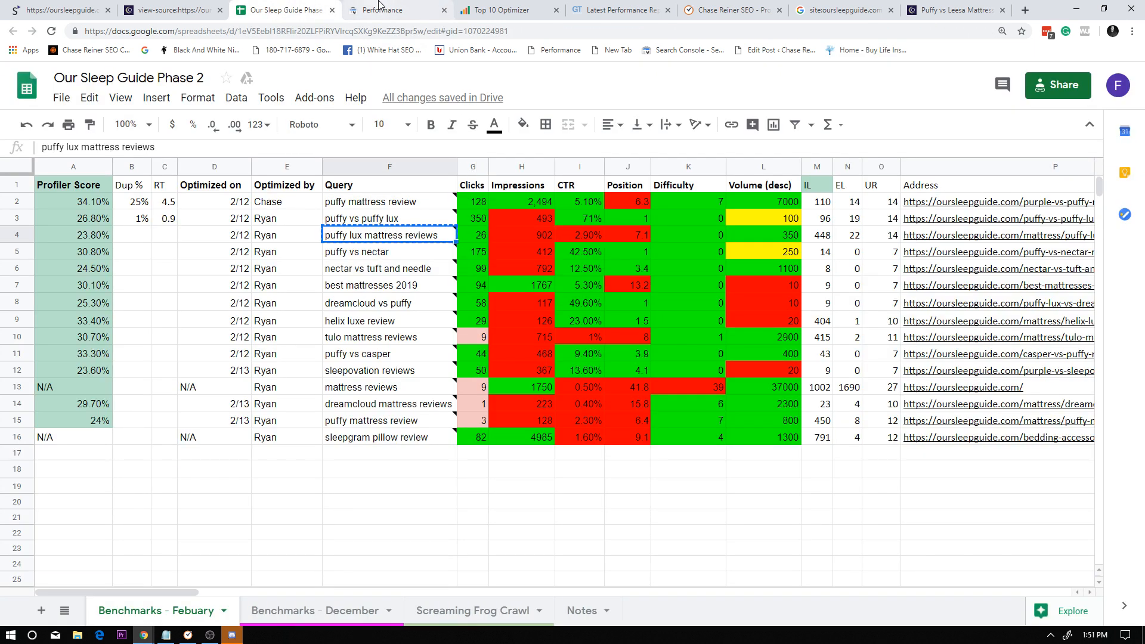
pyautogui.click(382, 9)
pyautogui.hotkey('ctrl', 'f')
pyautogui.write('puffy lux mattress reviews')
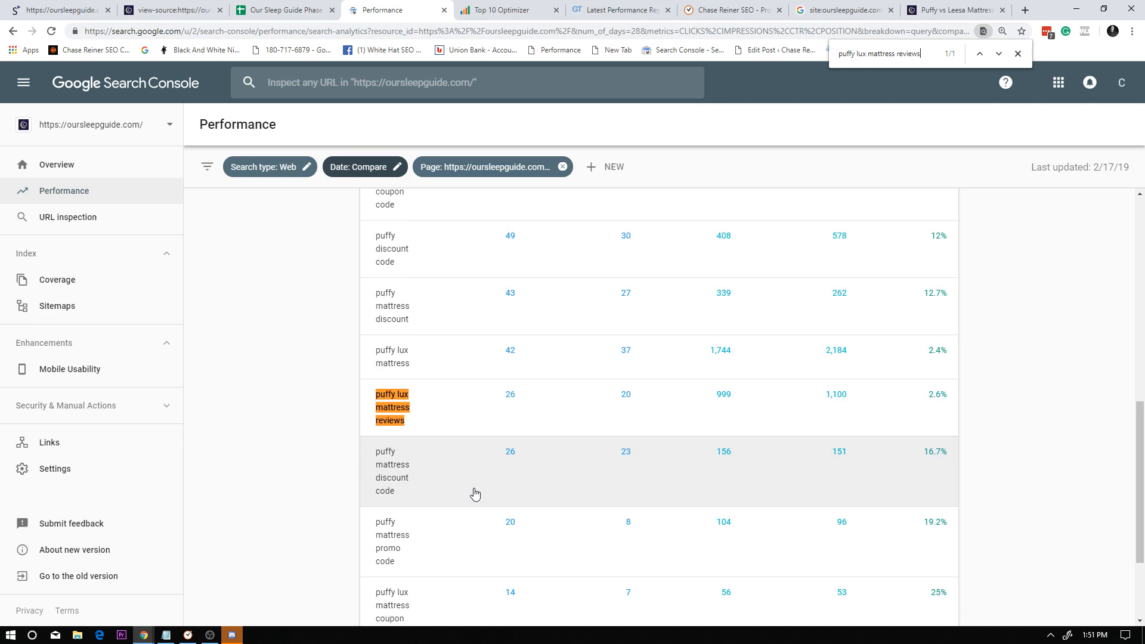
pyautogui.click(438, 433)
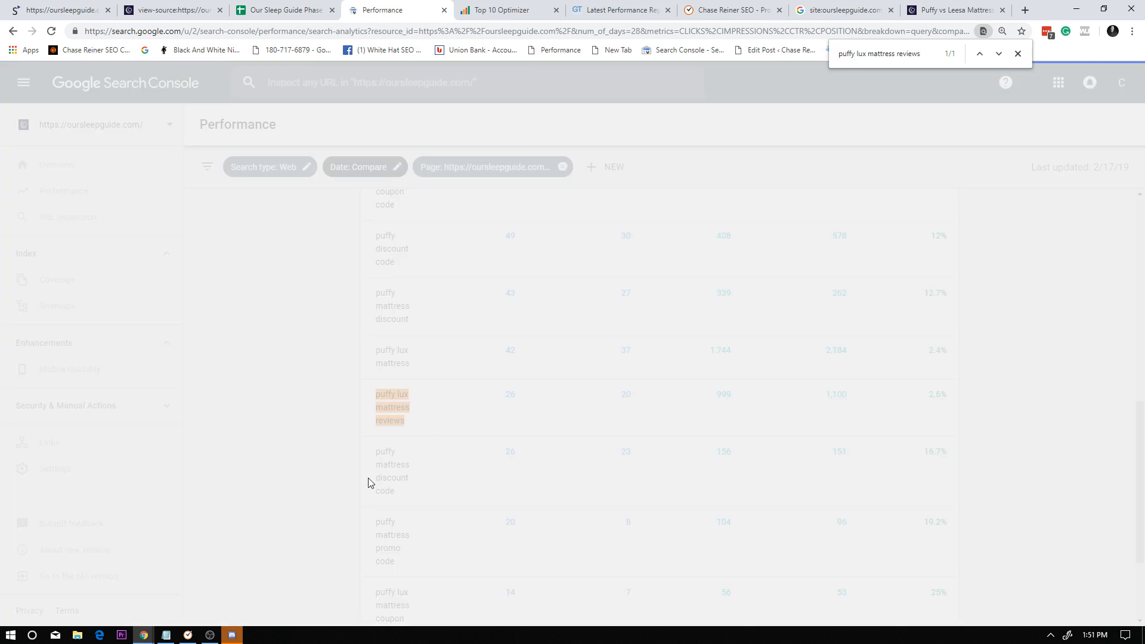
# Compare the last and previous 28 days' clicks, impressions, CTR and position for "puffy lux mattress reviews".
pyautogui.scroll(-2, 576, 346)
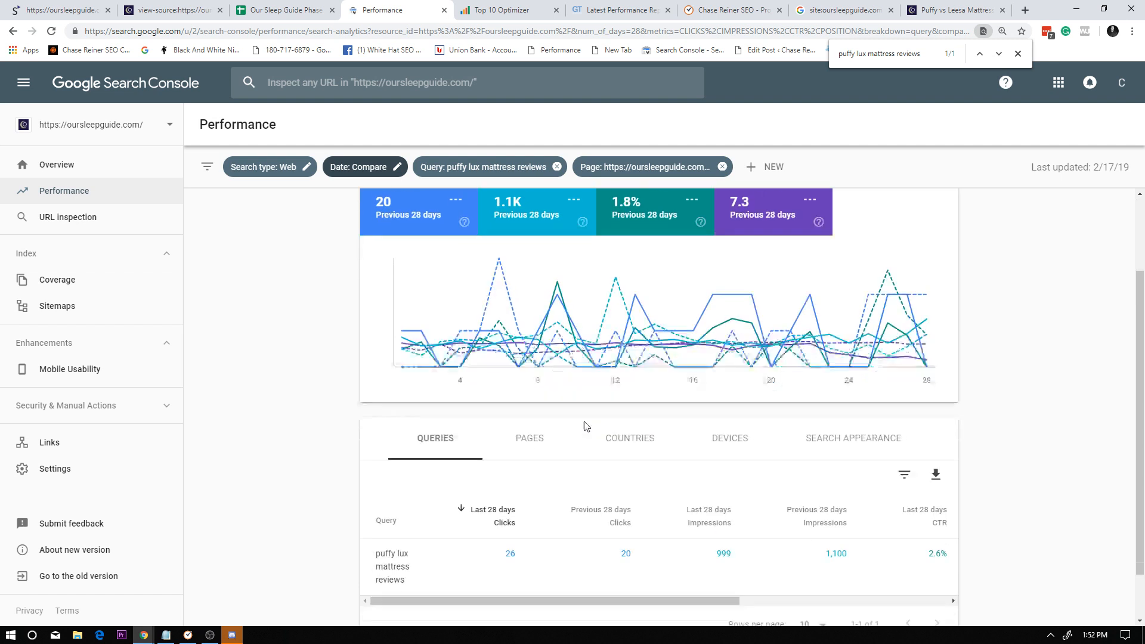
pyautogui.scroll(2, 576, 427)
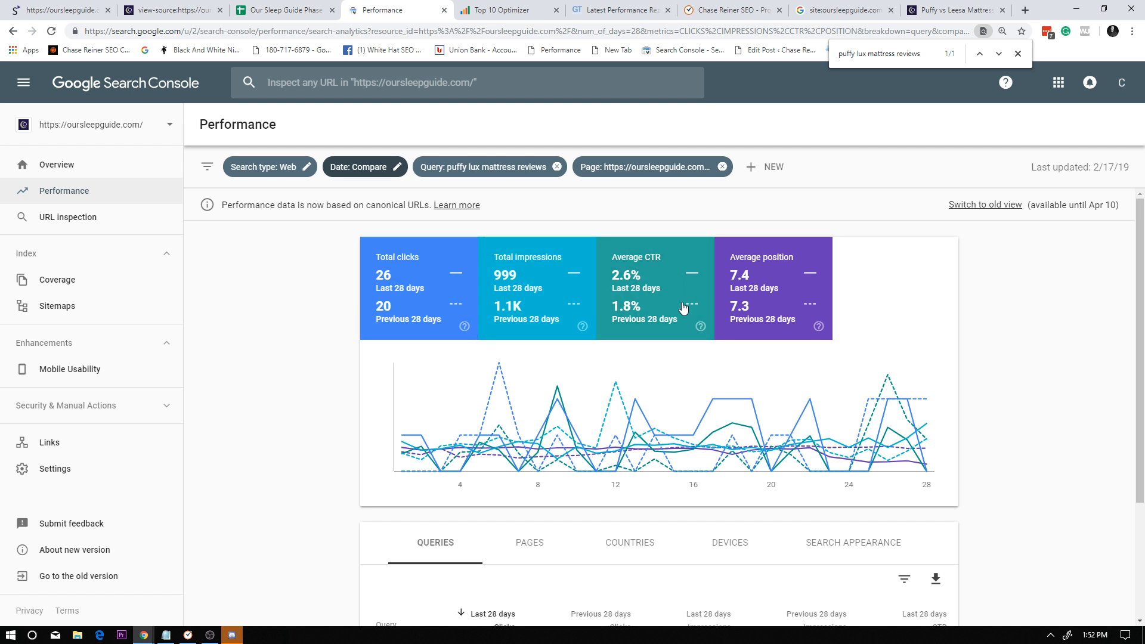
pyautogui.scroll(-2, 621, 400)
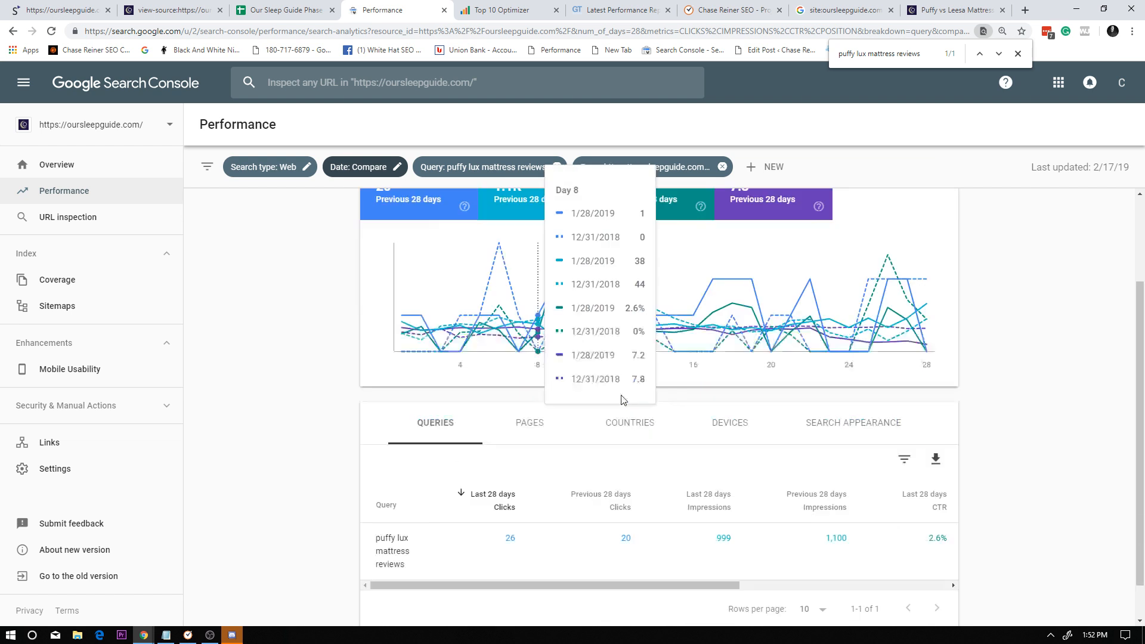
pyautogui.scroll(-1, 621, 400)
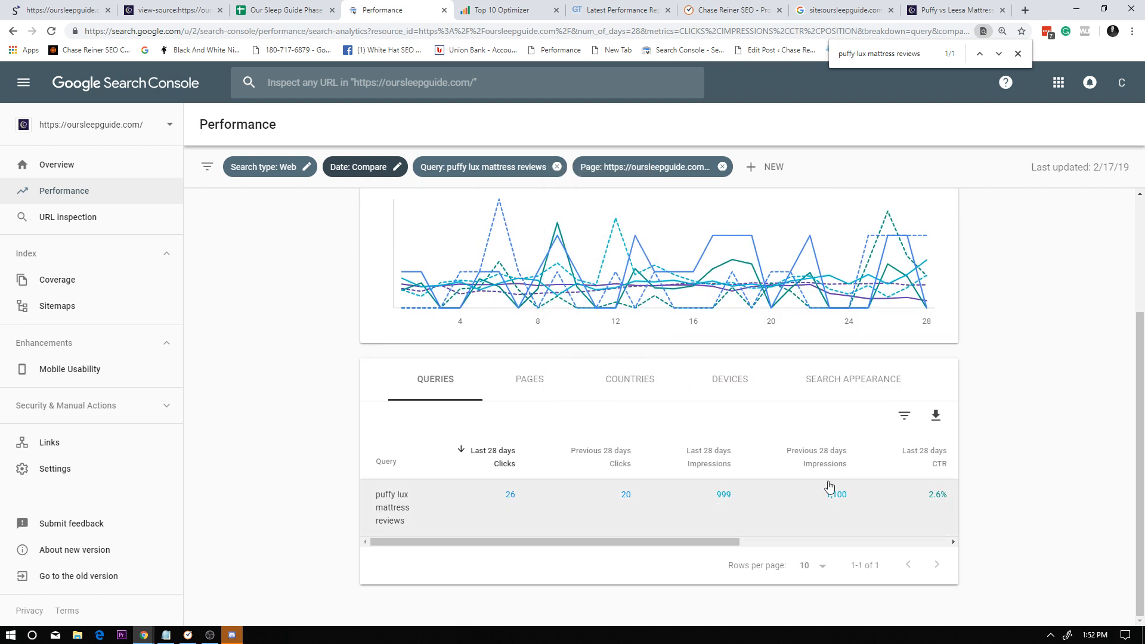
pyautogui.scroll(3, 571, 311)
pyautogui.click(515, 12)
pyautogui.click(597, 12)
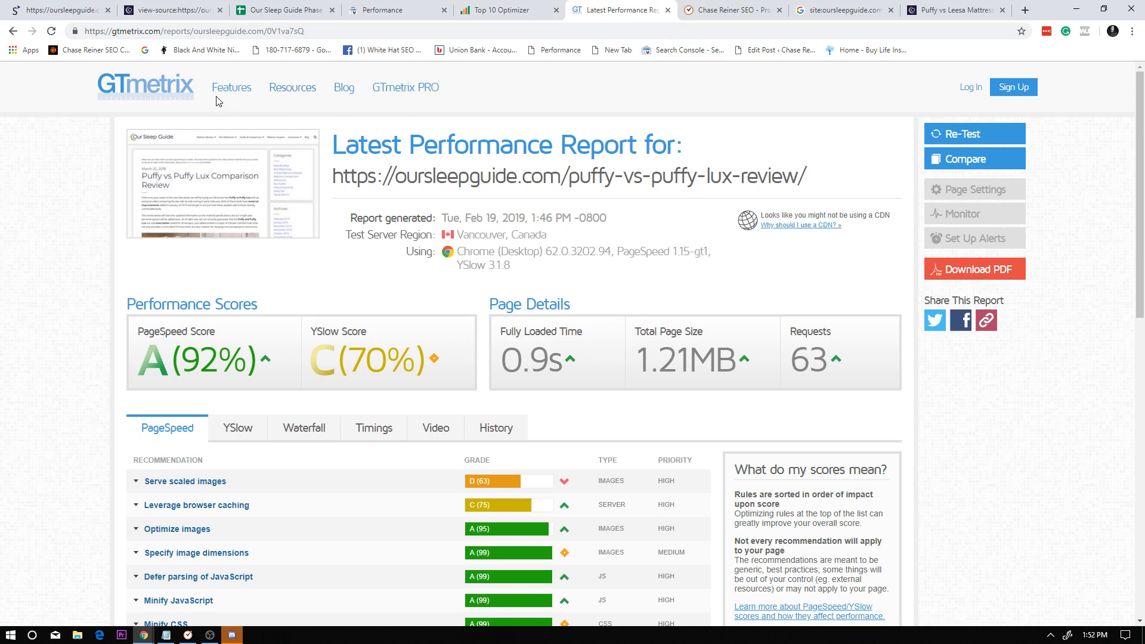
pyautogui.click(171, 90)
pyautogui.click(620, 311)
pyautogui.write('puffy lux mattress reviews')
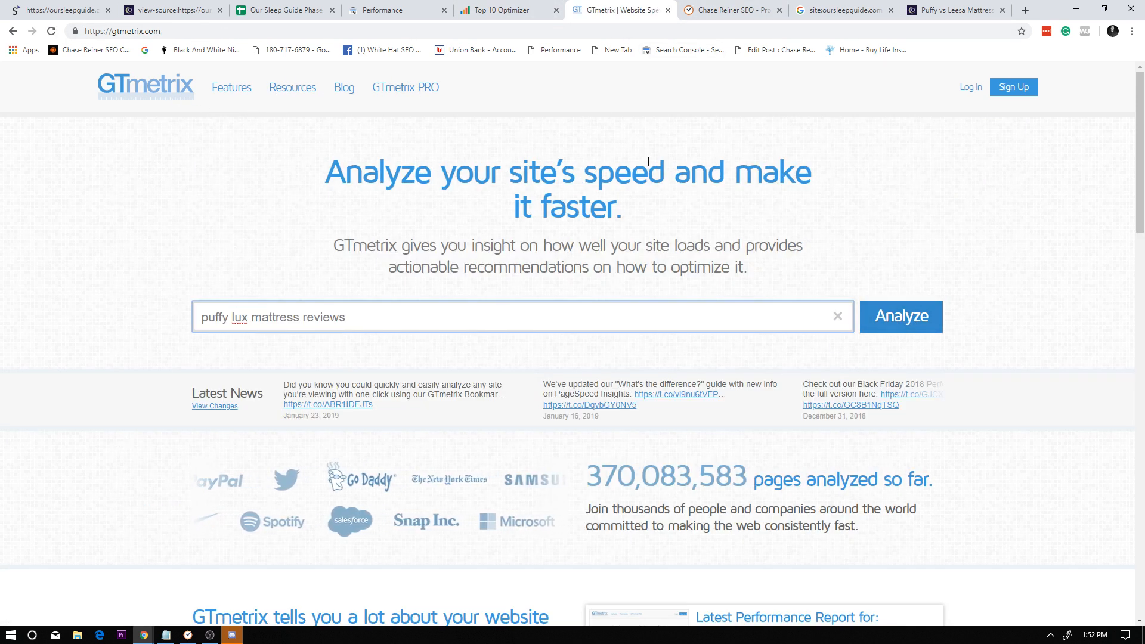
pyautogui.click(312, 10)
pyautogui.click(1004, 236)
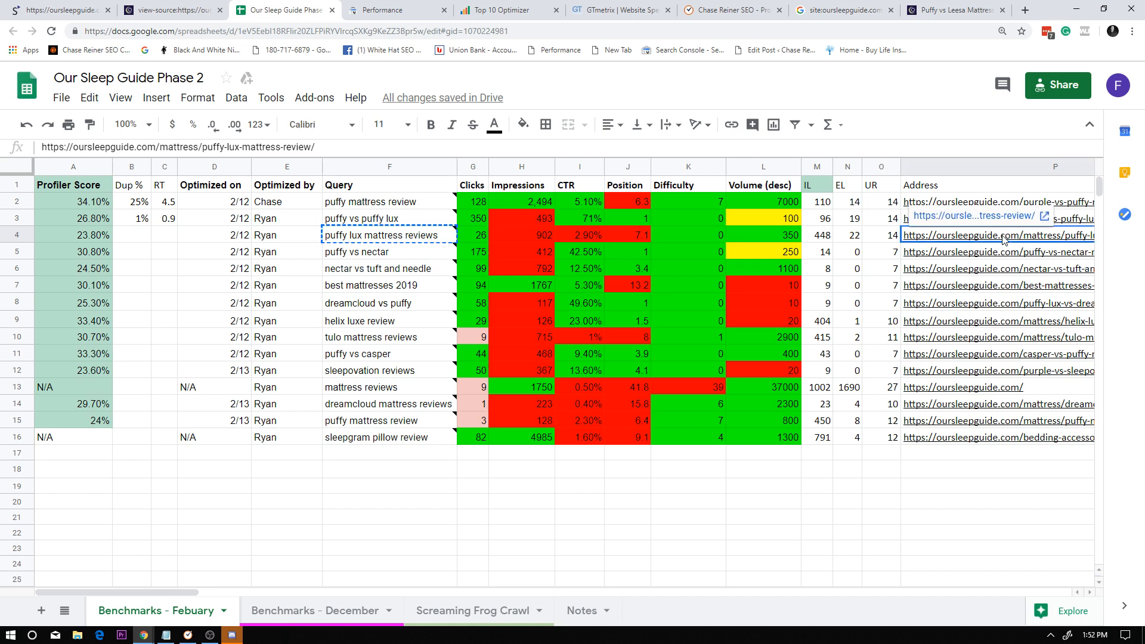
pyautogui.click(503, 9)
pyautogui.click(618, 9)
pyautogui.hotkey('ctrl', 'v')
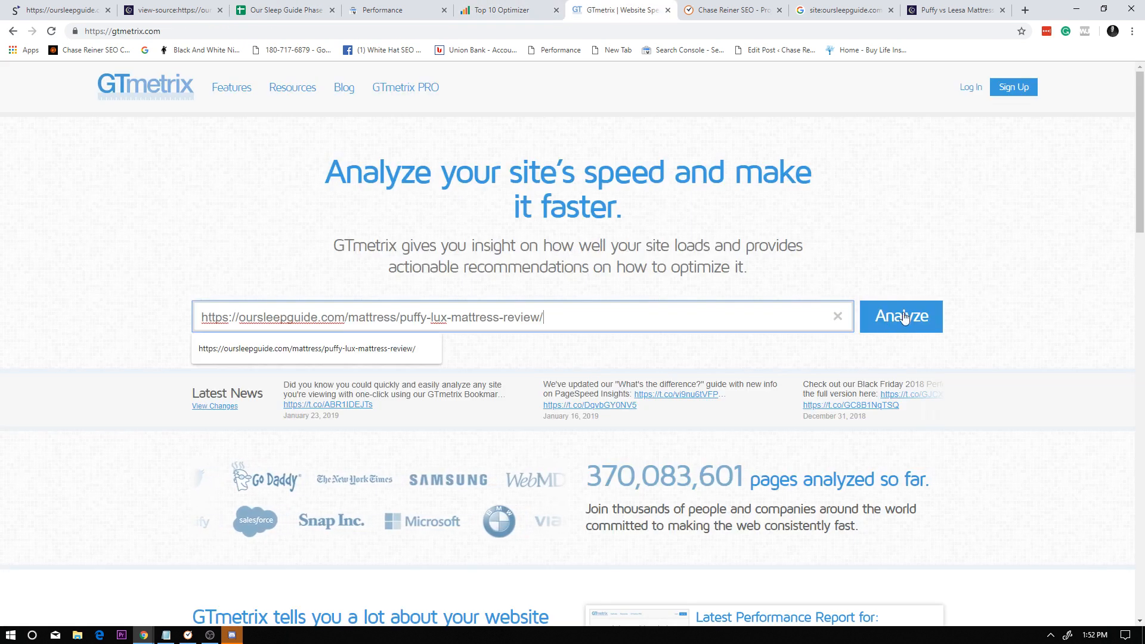
pyautogui.press('Return')
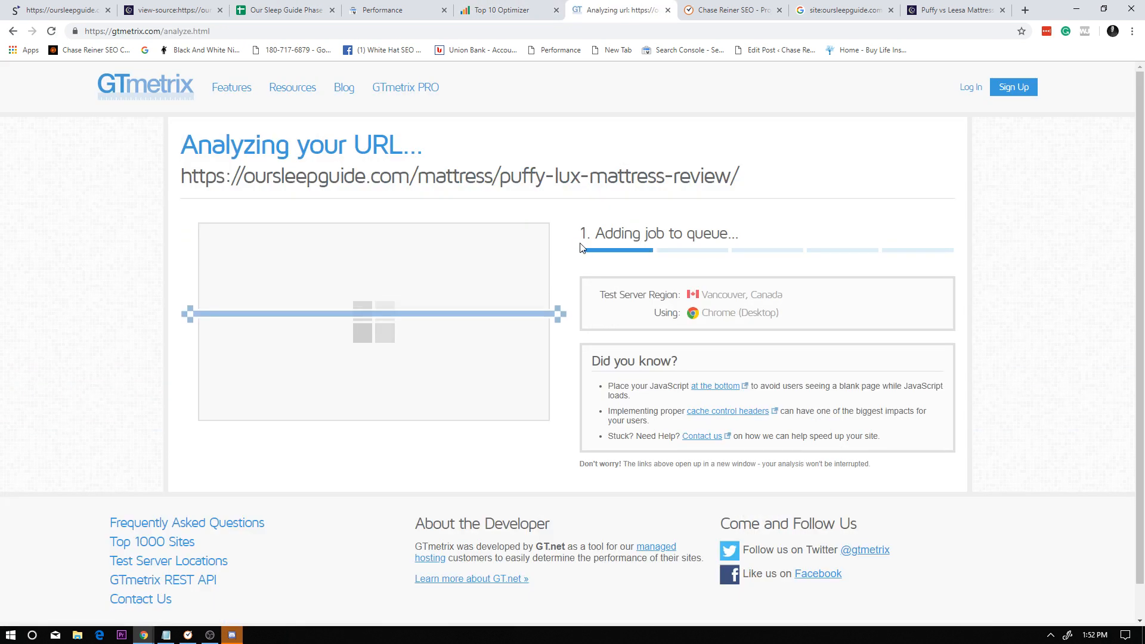
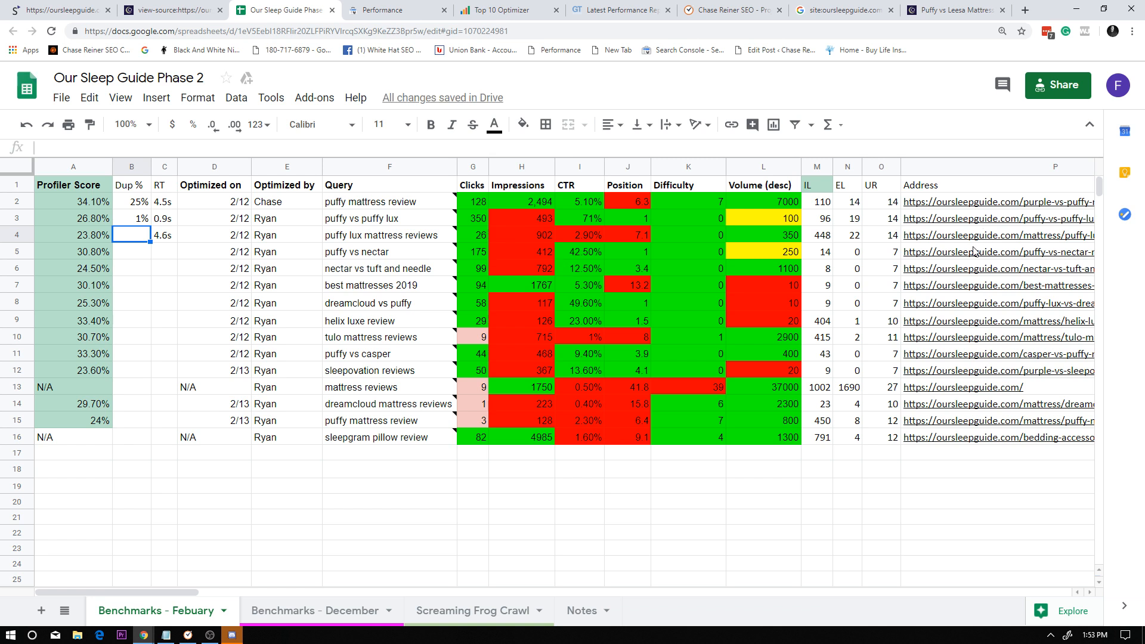
# Switch to the Siteliner report, place its tab beside GTmetrix's, and return to the site's duplicate content list.
pyautogui.click(615, 10)
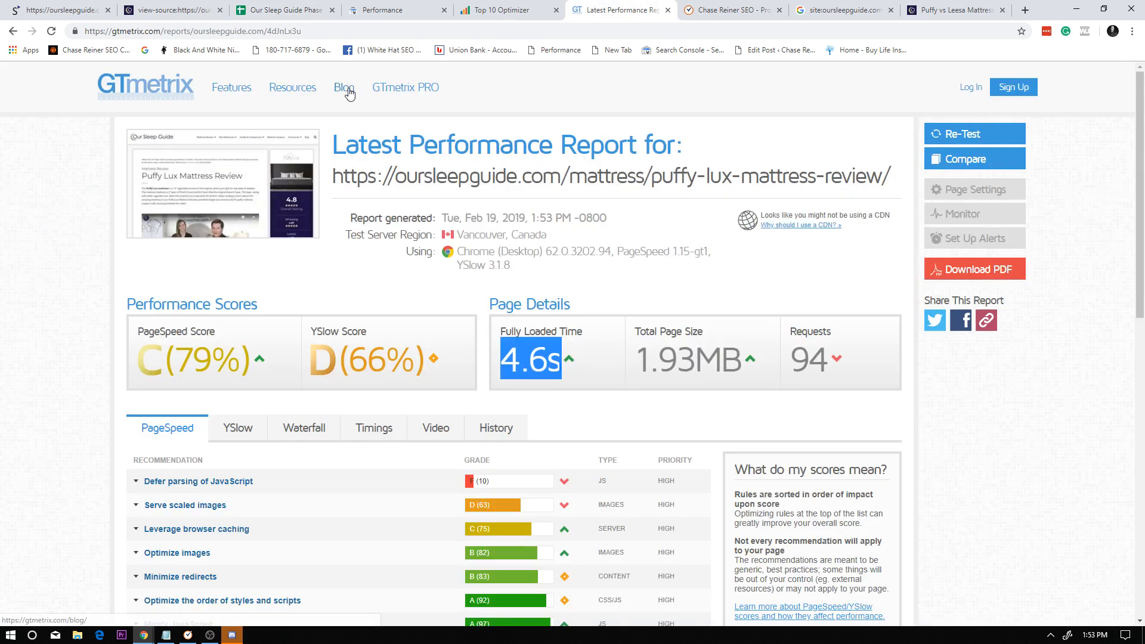
pyautogui.click(545, 6)
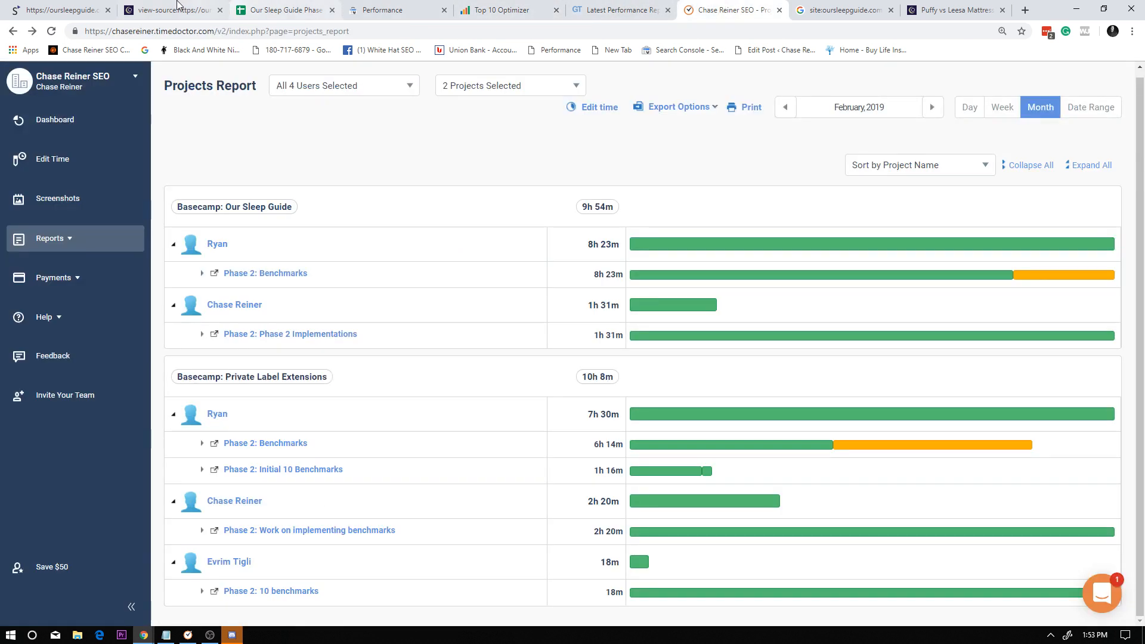
pyautogui.click(725, 5)
pyautogui.moveTo(95, 5); pyautogui.dragTo(686, 4)
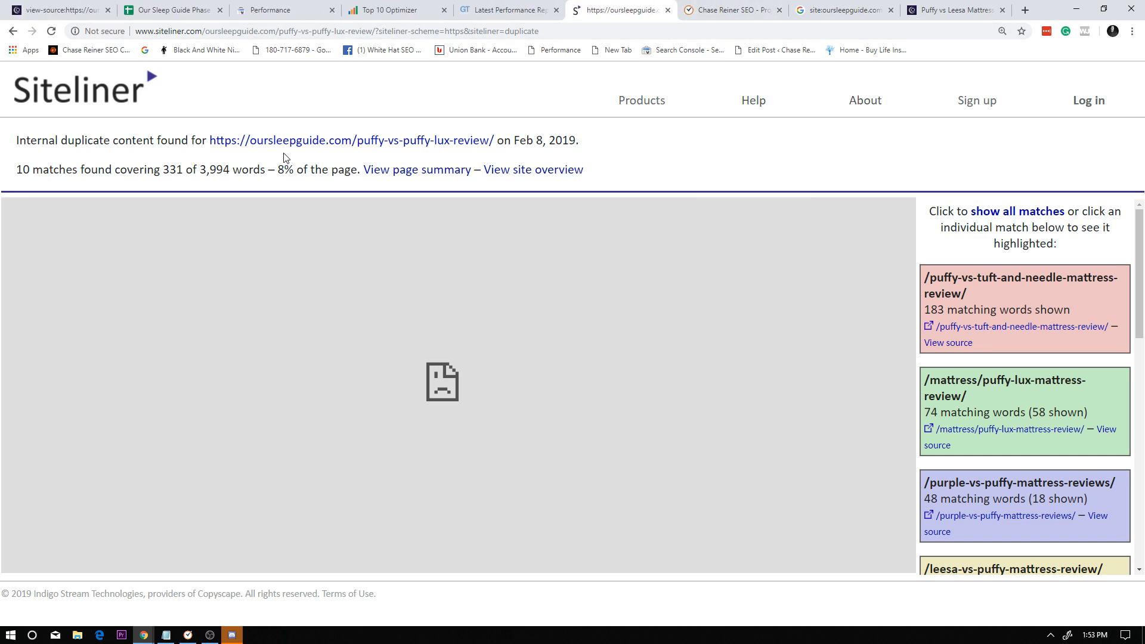
pyautogui.click(13, 32)
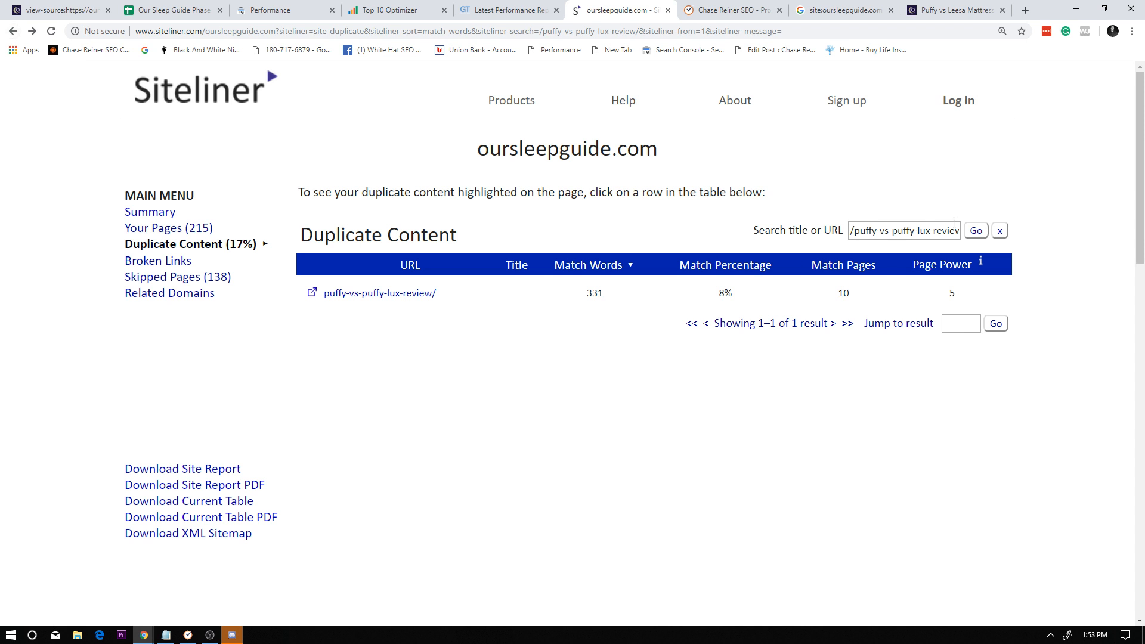
# Search Siteliner's duplicate content list for mattress/puffy-lux-mattress-review/.
pyautogui.tripleClick(949, 231)
pyautogui.write('https://oursleepguide.com/mattress/puffy-lux-mattress-review/')
pyautogui.moveTo(887, 232); pyautogui.dragTo(782, 225)
pyautogui.click(855, 231)
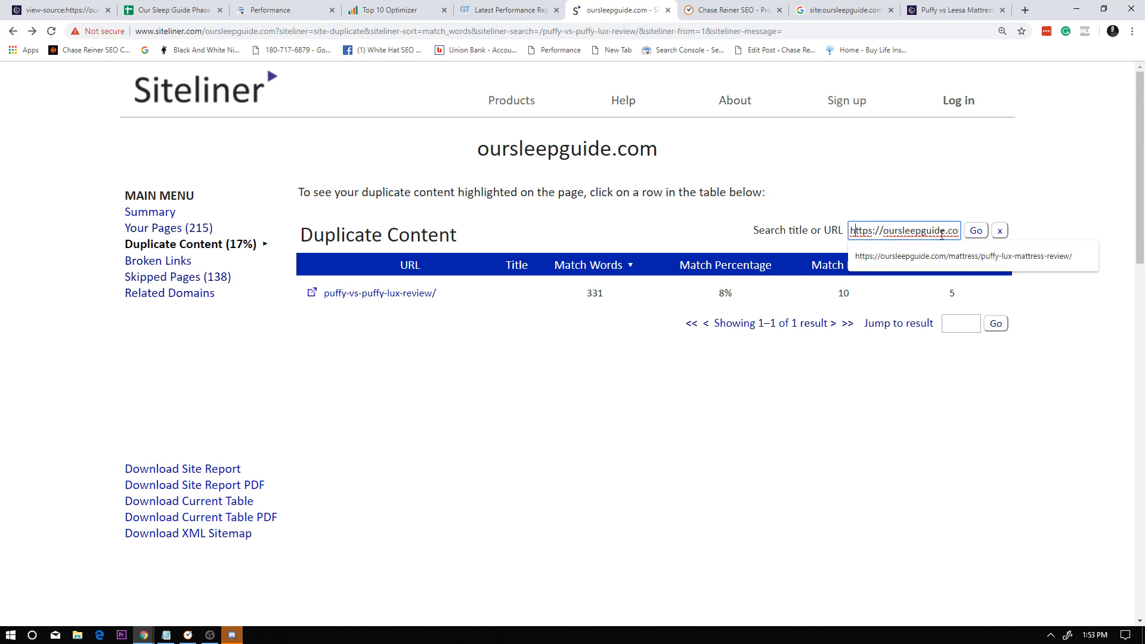
pyautogui.moveTo(957, 233); pyautogui.dragTo(606, 220)
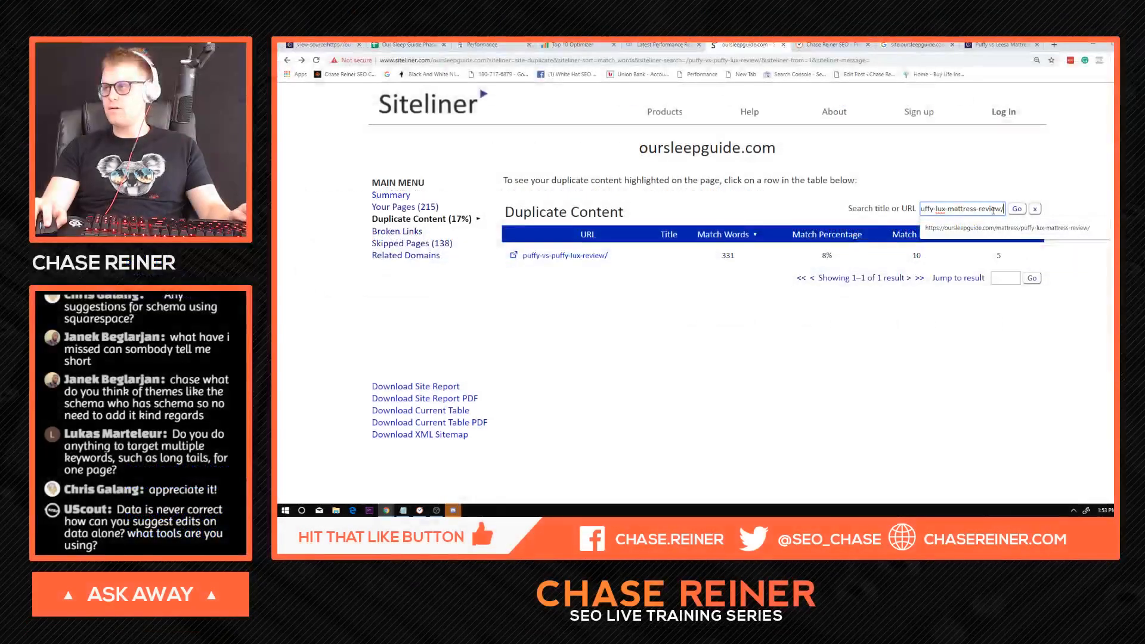
pyautogui.click(961, 207)
pyautogui.moveTo(1003, 209); pyautogui.dragTo(877, 223)
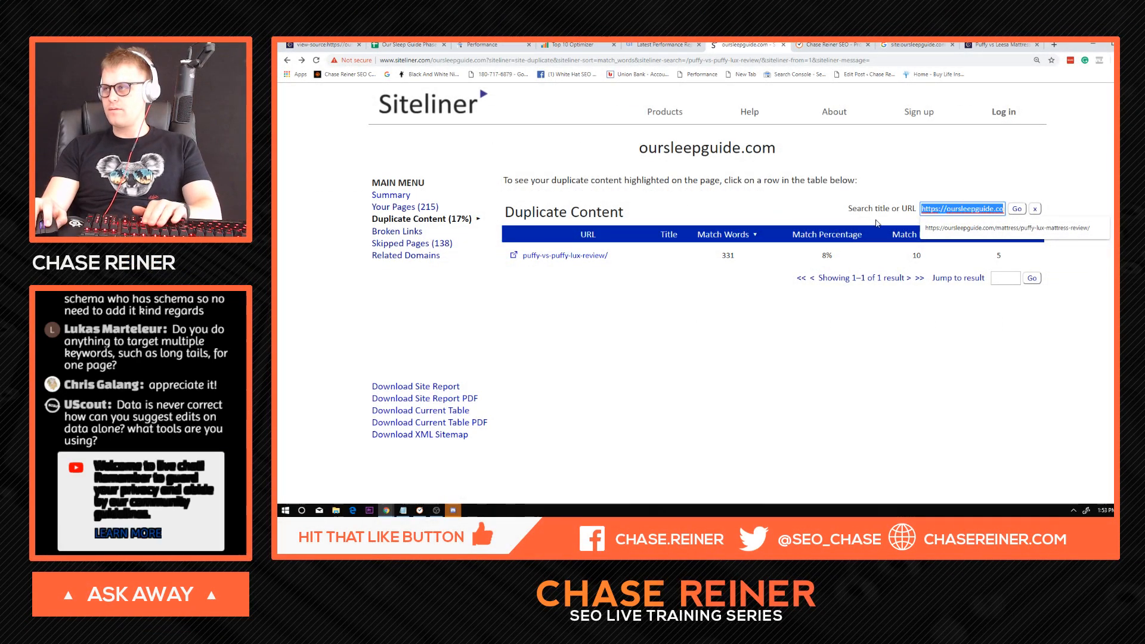
pyautogui.press('BackSpace')
pyautogui.click(929, 212)
pyautogui.press('BackSpace')
pyautogui.press('Delete')
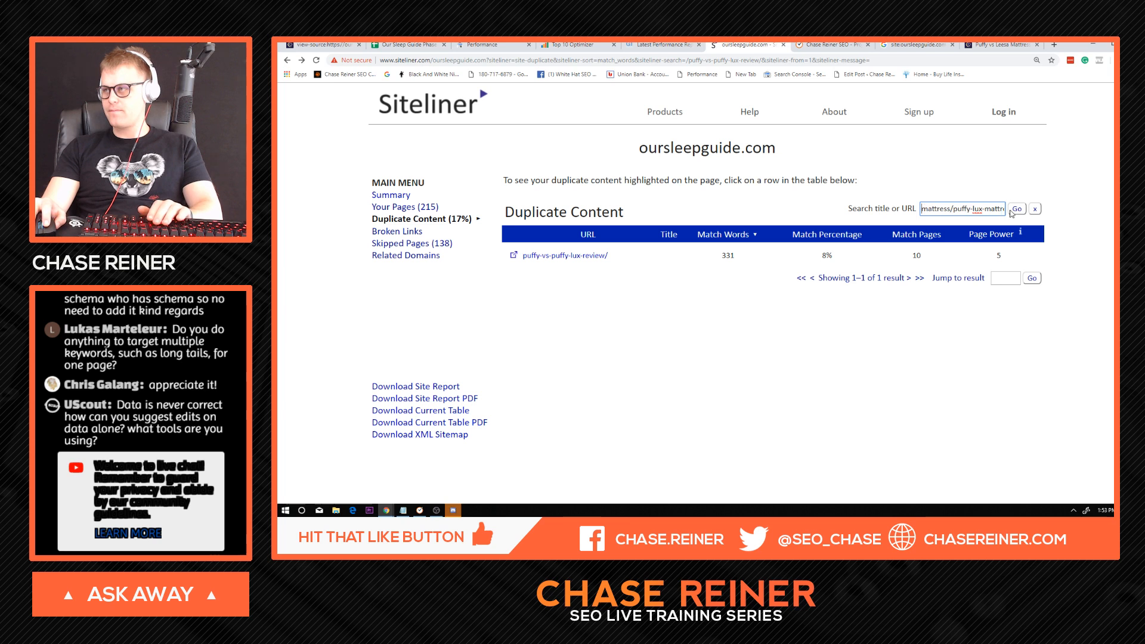
pyautogui.click(1016, 210)
# Open the Puffy Lux review's duplicate content details and examine its highlighted passages and the list of matching pages.
pyautogui.click(818, 259)
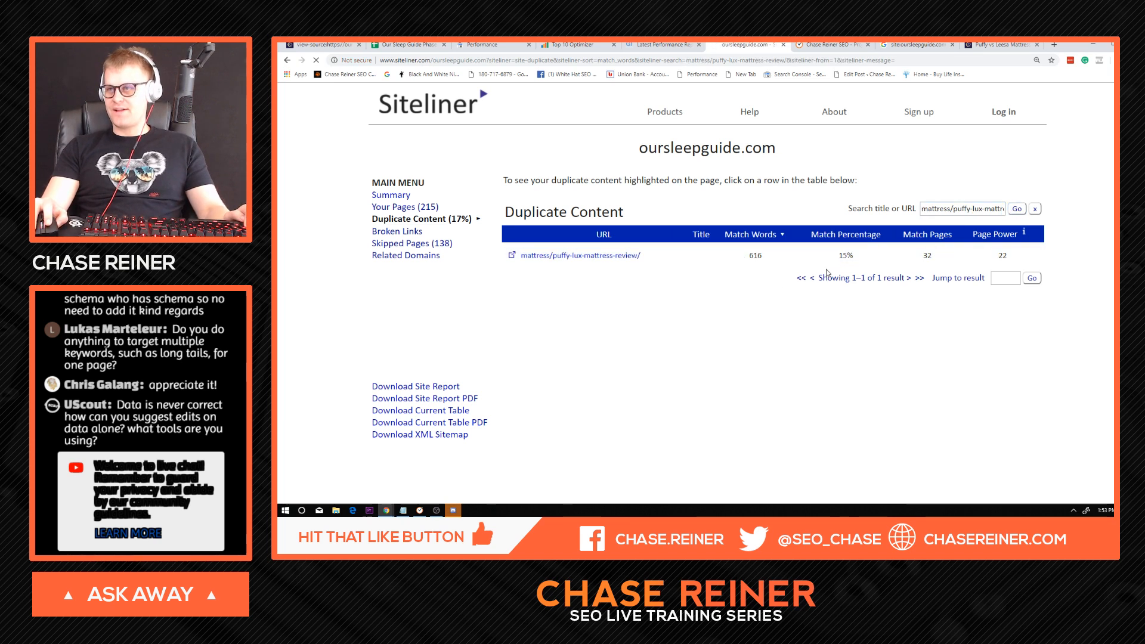
pyautogui.scroll(-11, 732, 277)
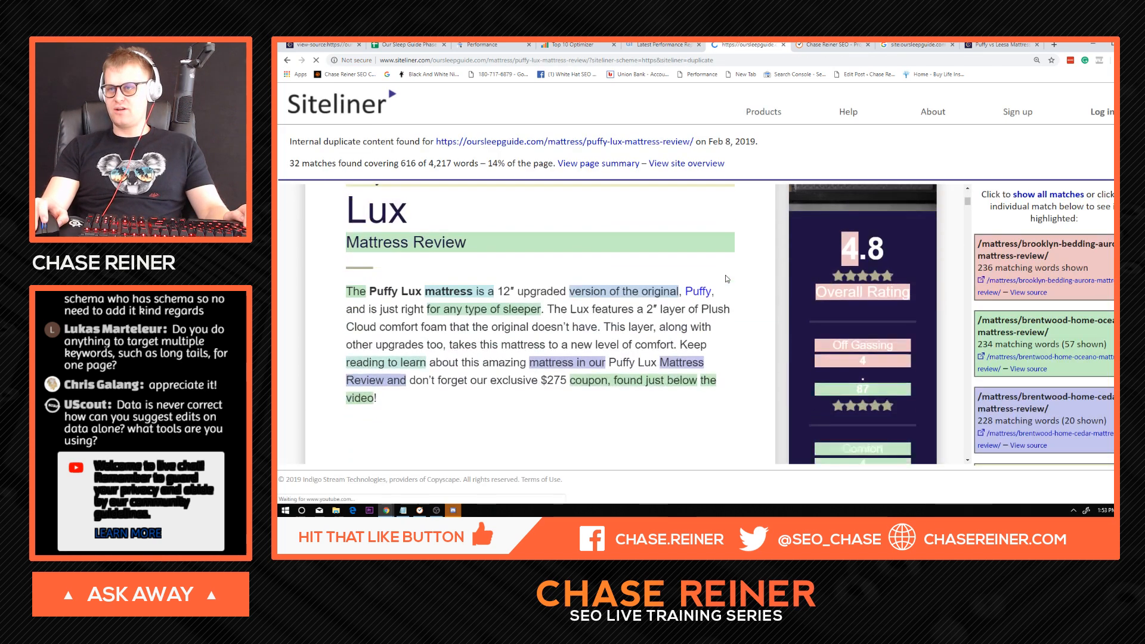
pyautogui.scroll(4, 721, 269)
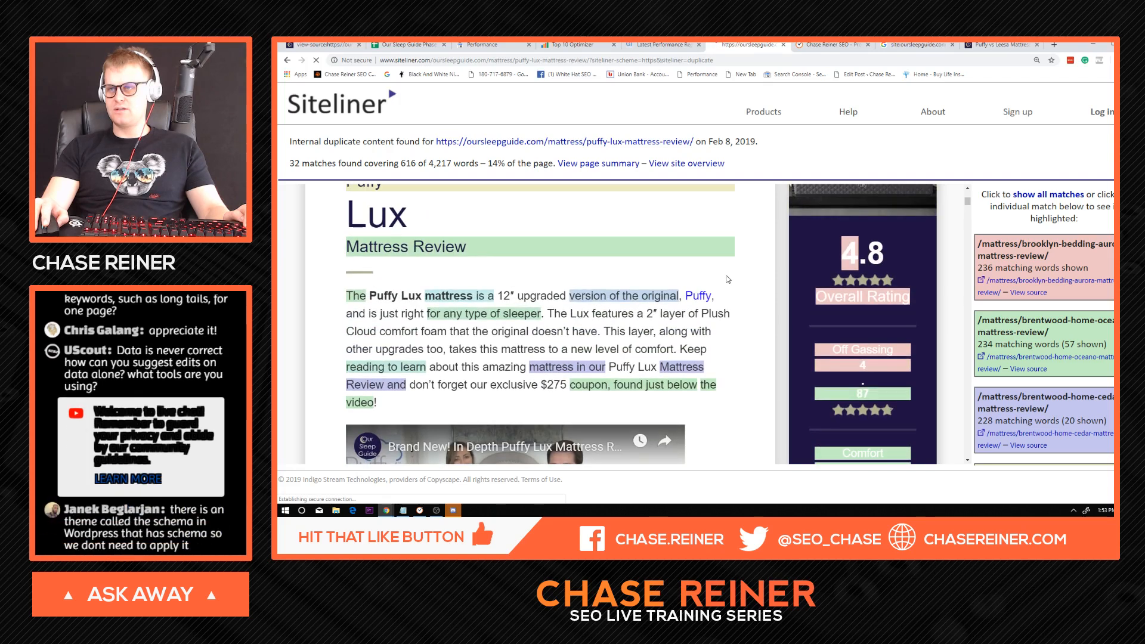
pyautogui.scroll(-8, 724, 284)
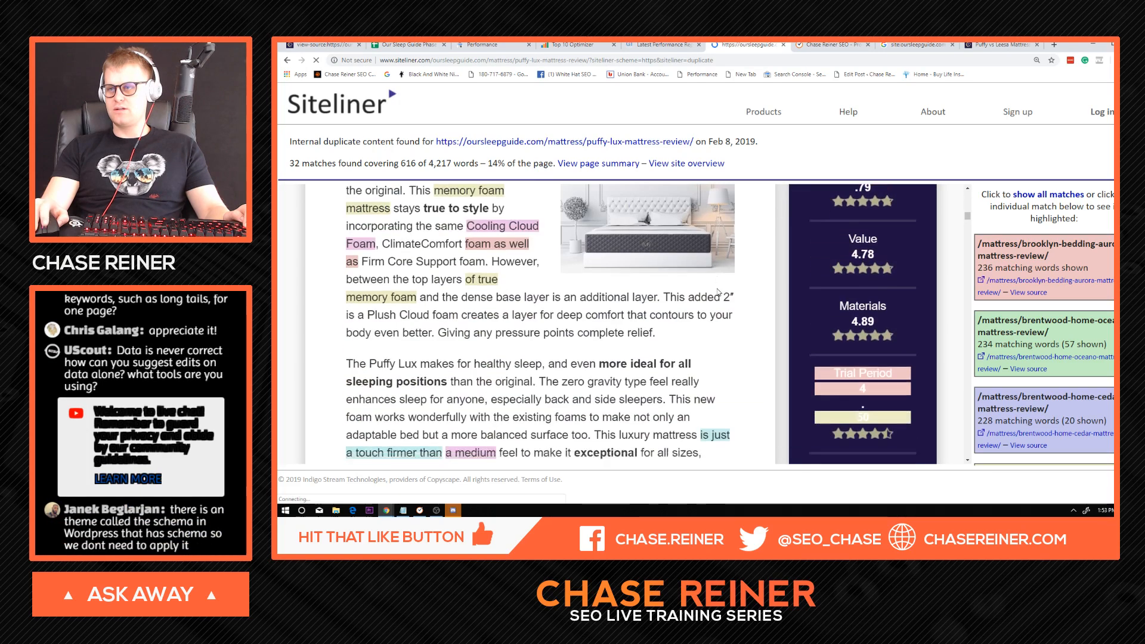
pyautogui.scroll(-1, 718, 293)
pyautogui.scroll(3, 724, 296)
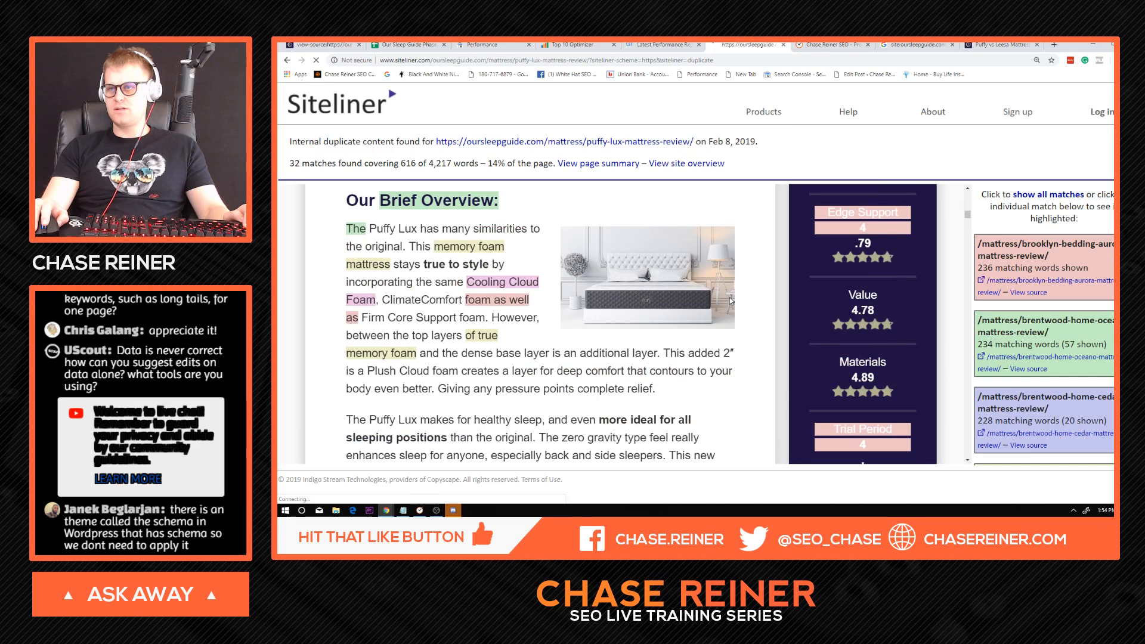
pyautogui.scroll(-15, 729, 297)
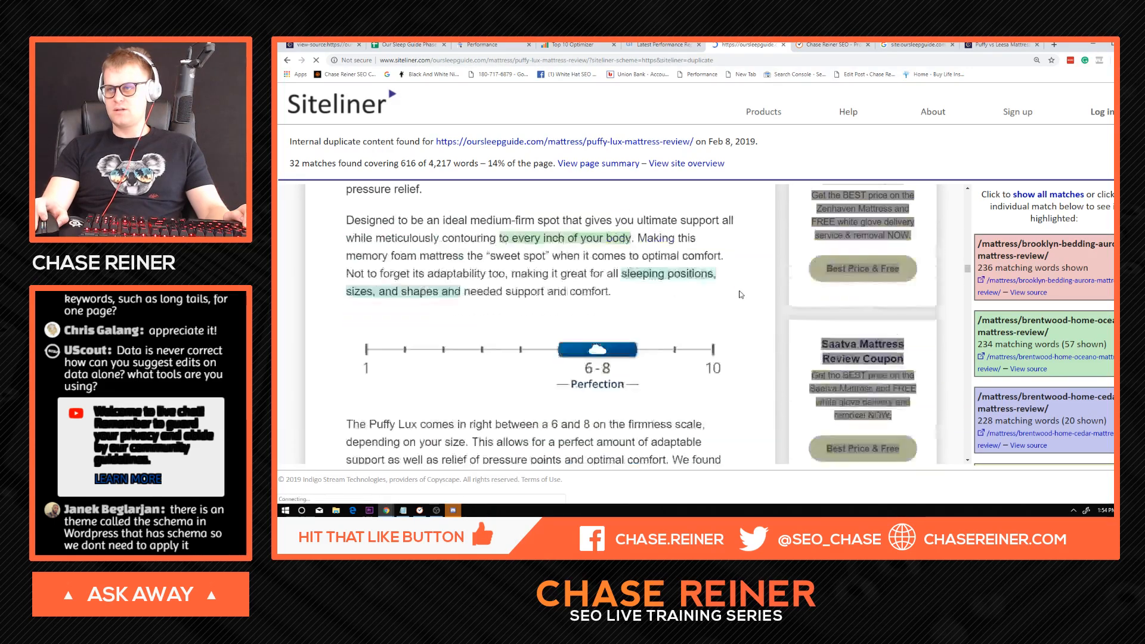
pyautogui.scroll(-12, 741, 295)
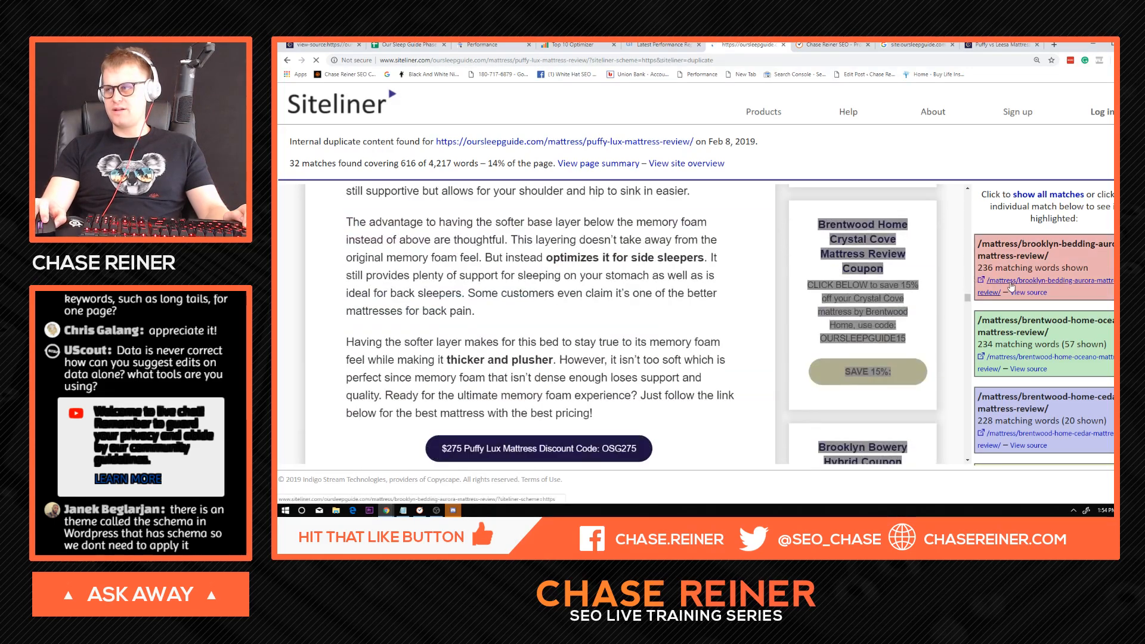
pyautogui.scroll(-1, 1017, 291)
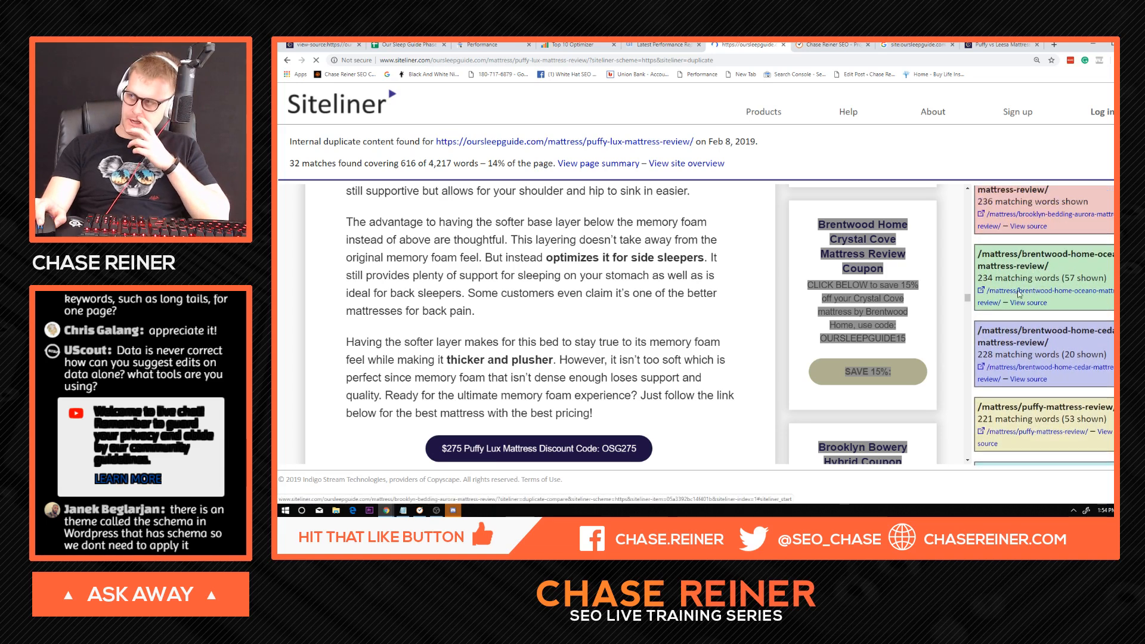
pyautogui.scroll(-3, 1019, 293)
pyautogui.scroll(-1, 758, 308)
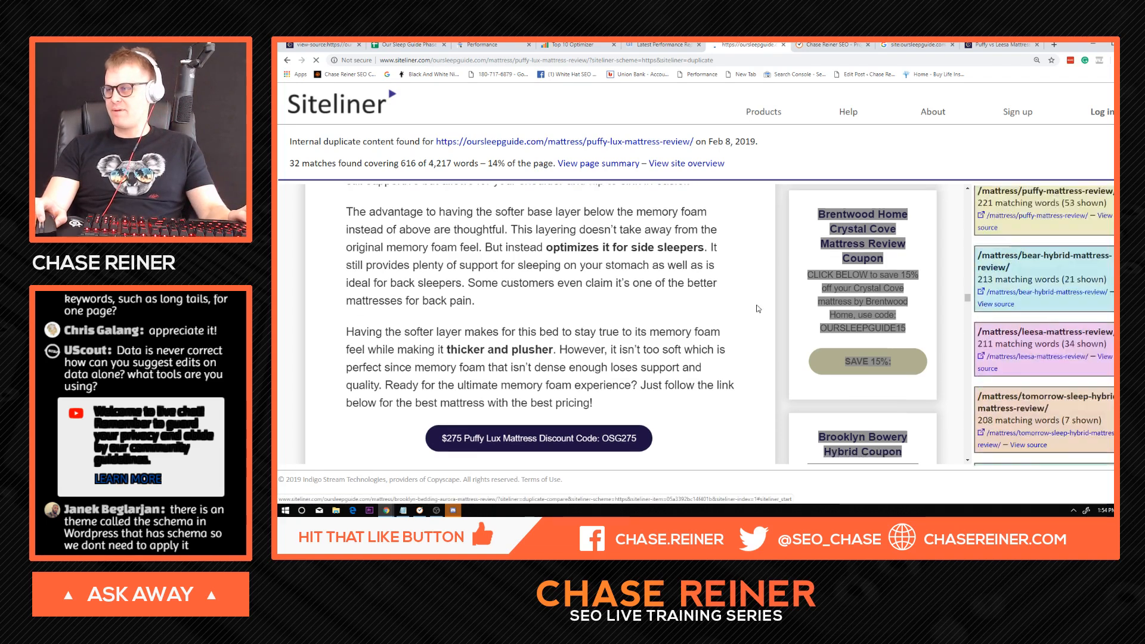
pyautogui.scroll(-15, 758, 309)
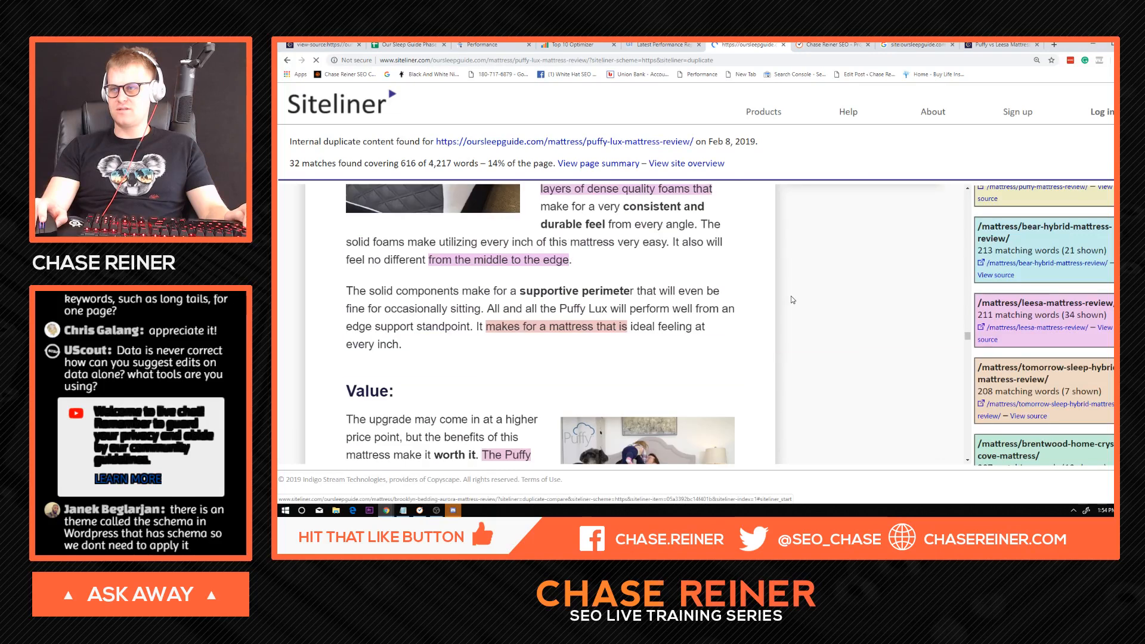
pyautogui.scroll(-15, 792, 299)
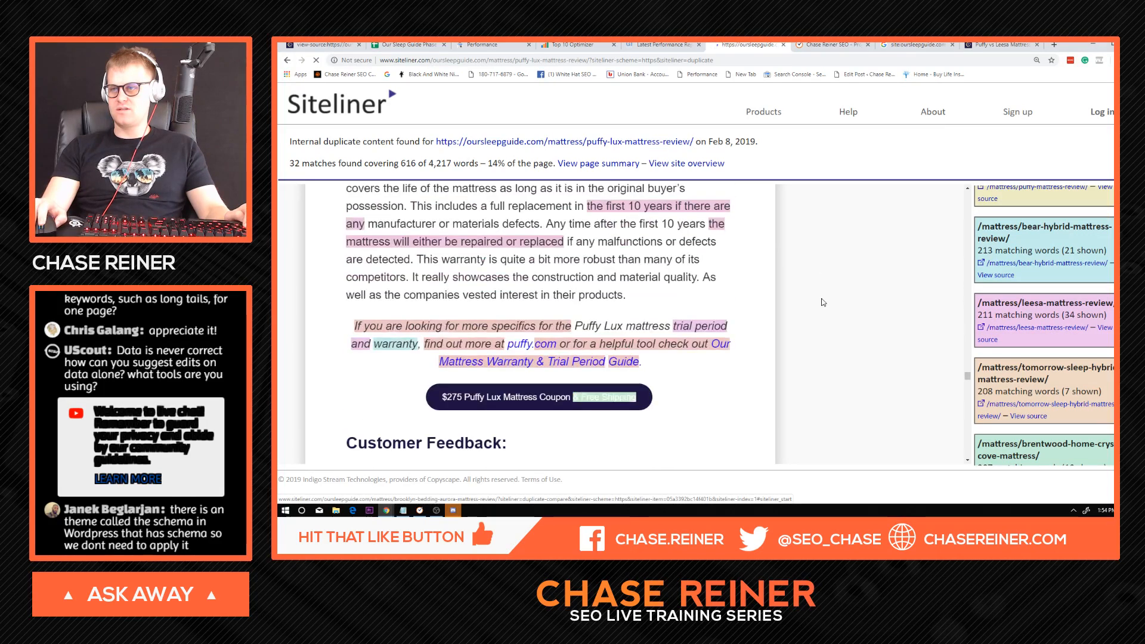
pyautogui.scroll(3, 823, 302)
pyautogui.click(485, 233)
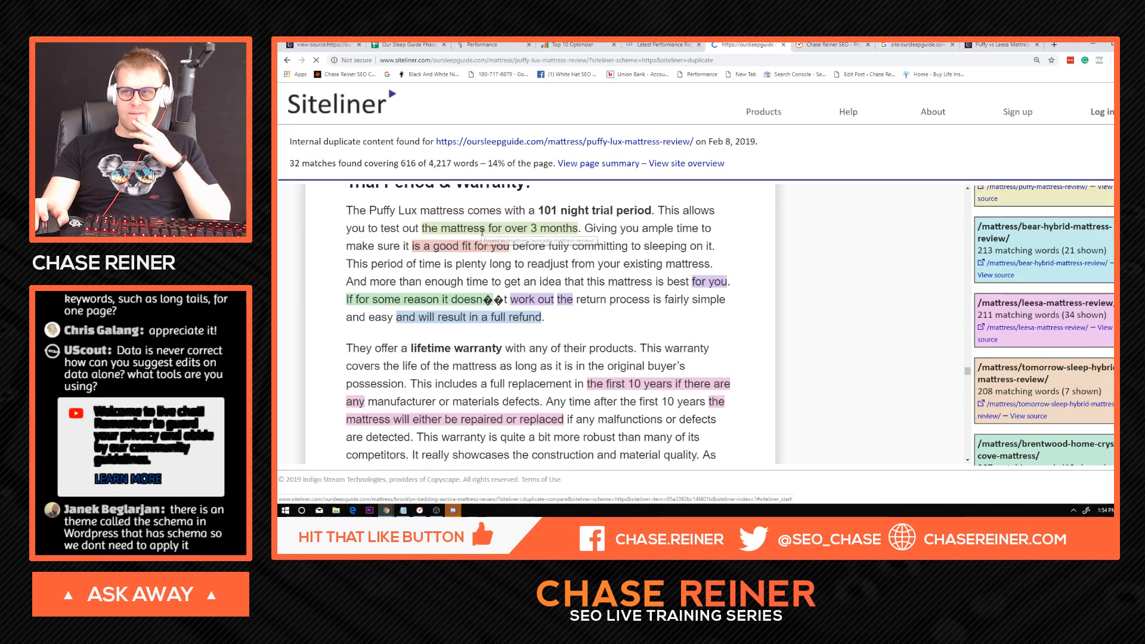
# Record 15% as the Dup % for "puffy lux mattress reviews" in the February benchmarks sheet.
pyautogui.click(411, 45)
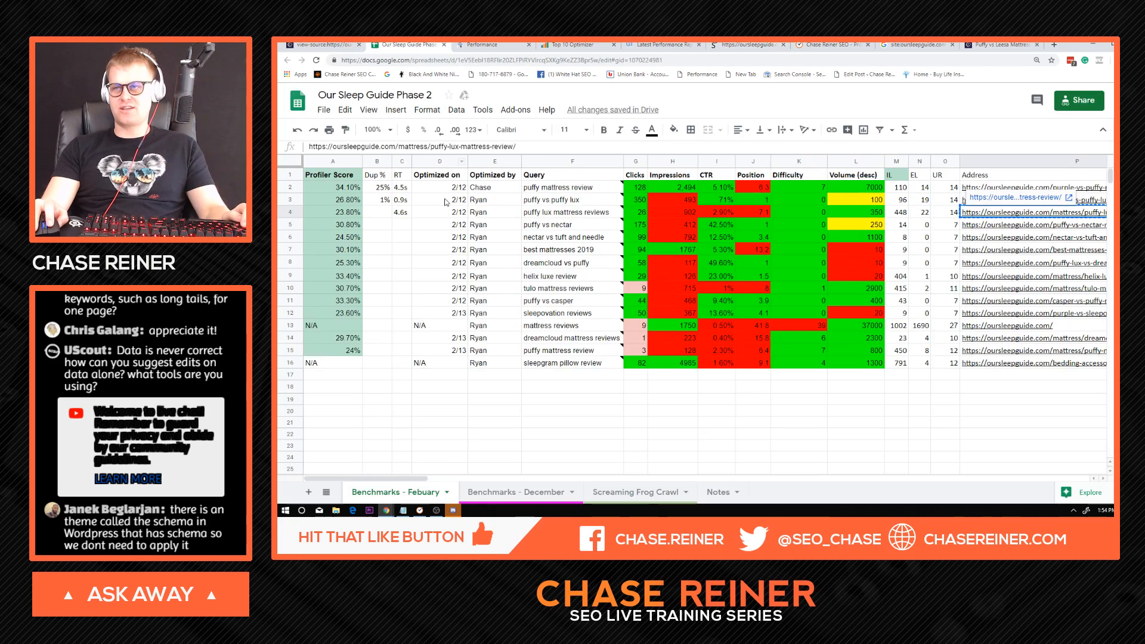
pyautogui.click(385, 212)
pyautogui.hotkey('alt', 'Tab')
pyautogui.hotkey('alt', 'Tab')
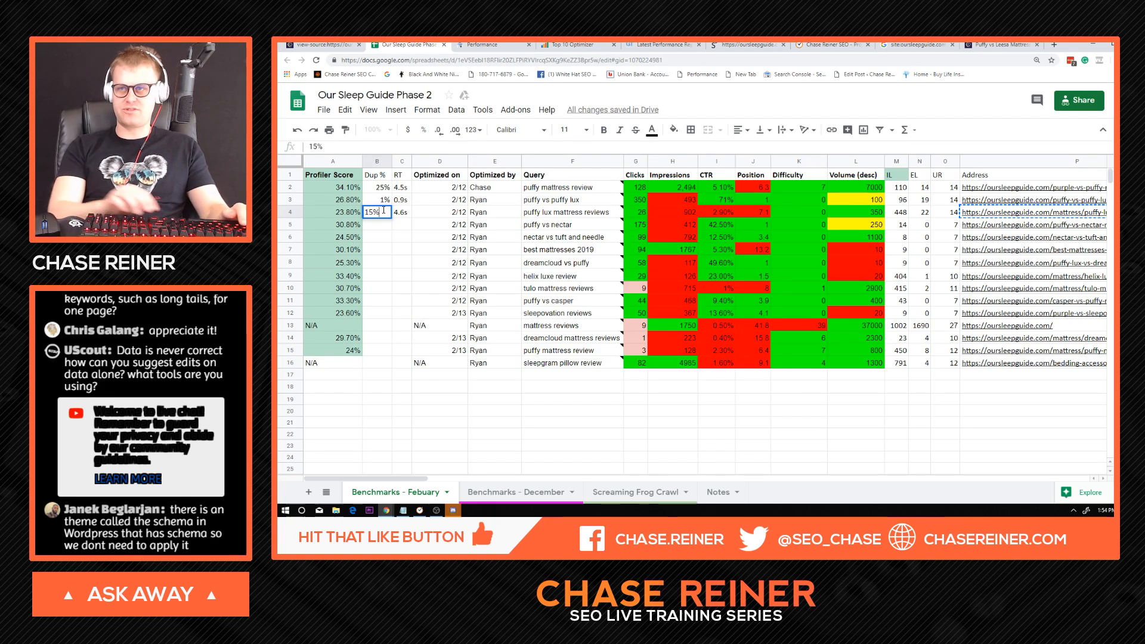
pyautogui.moveTo(385, 215); pyautogui.dragTo(382, 190)
pyautogui.click(382, 190)
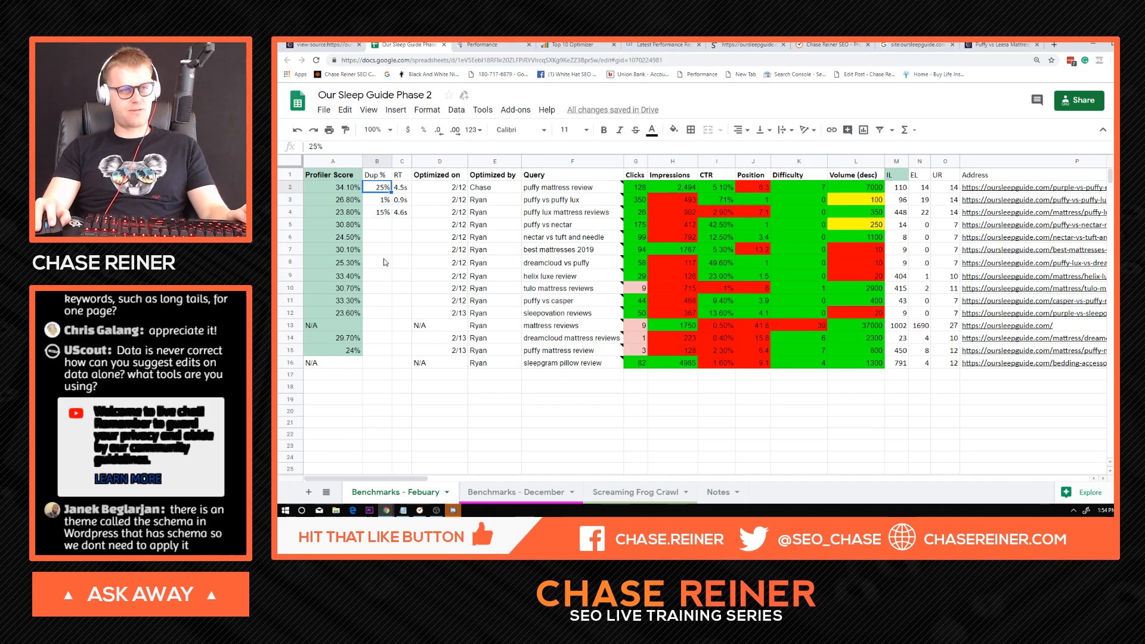
pyautogui.click(383, 211)
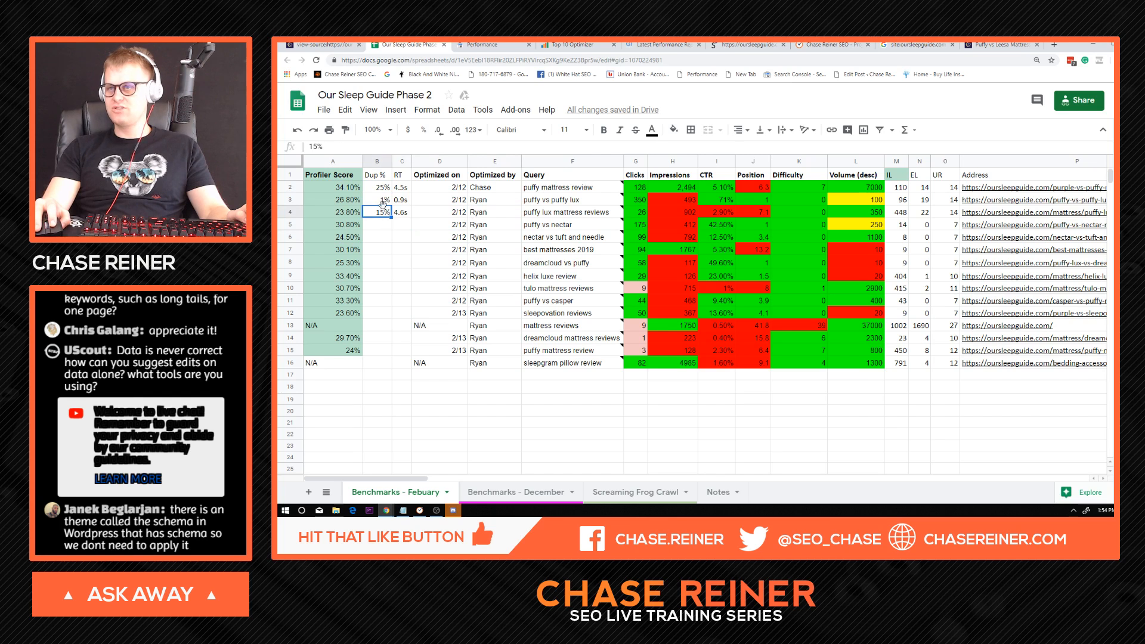
# Start a conditional formatting rule for the entire Dup % column and give it a red fill.
pyautogui.click(376, 165)
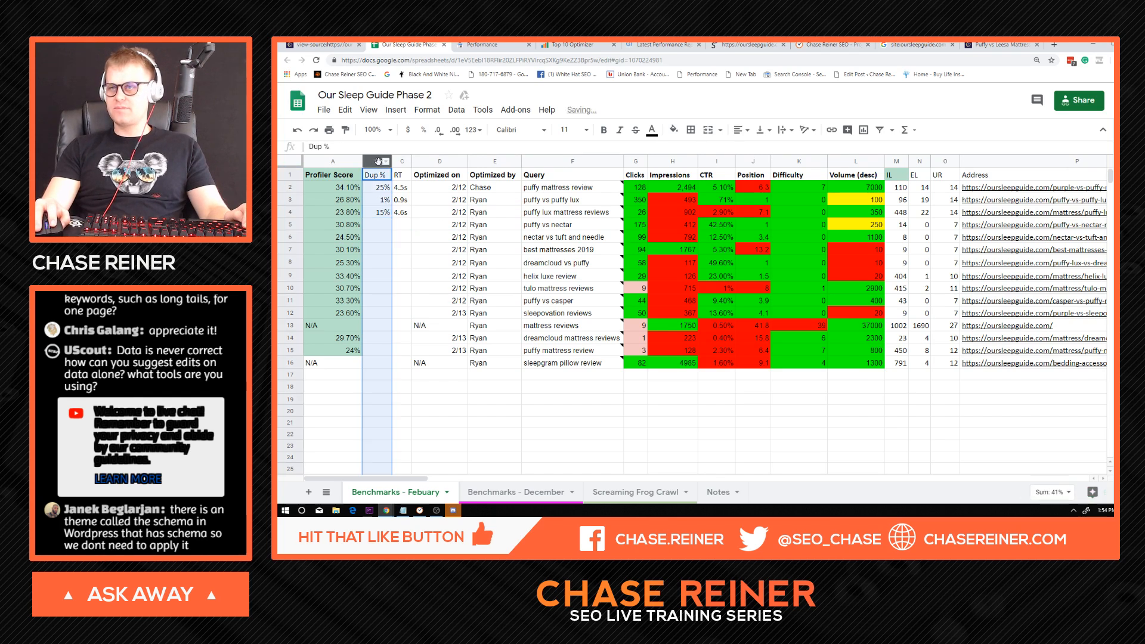
pyautogui.rightClick(376, 164)
pyautogui.scroll(-1, 460, 441)
pyautogui.click(465, 473)
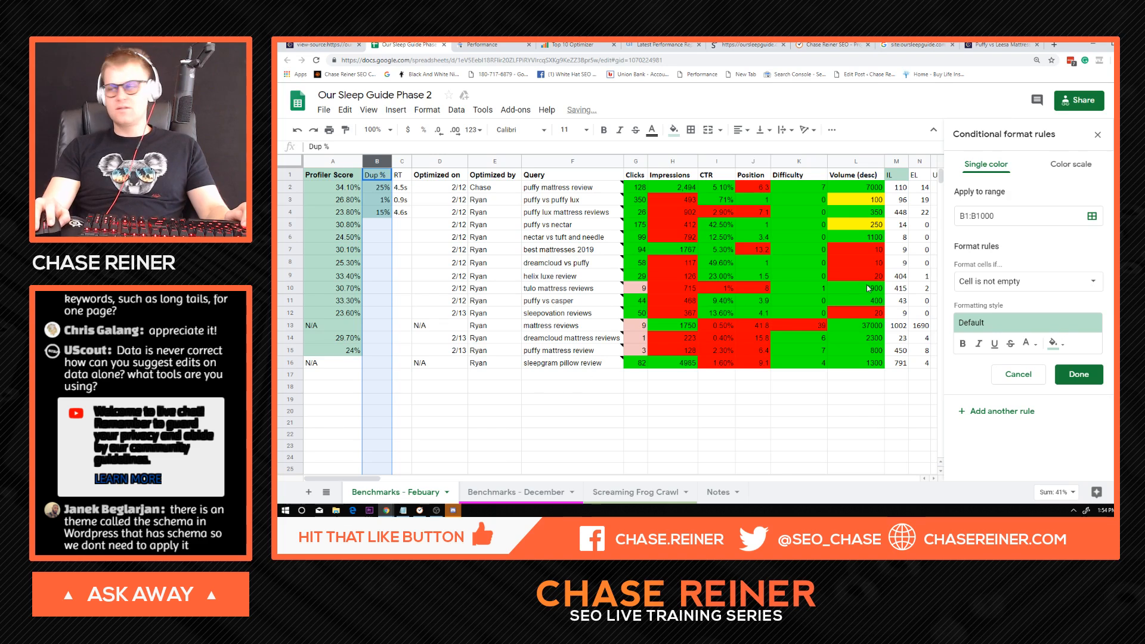
pyautogui.click(1018, 291)
pyautogui.click(1072, 283)
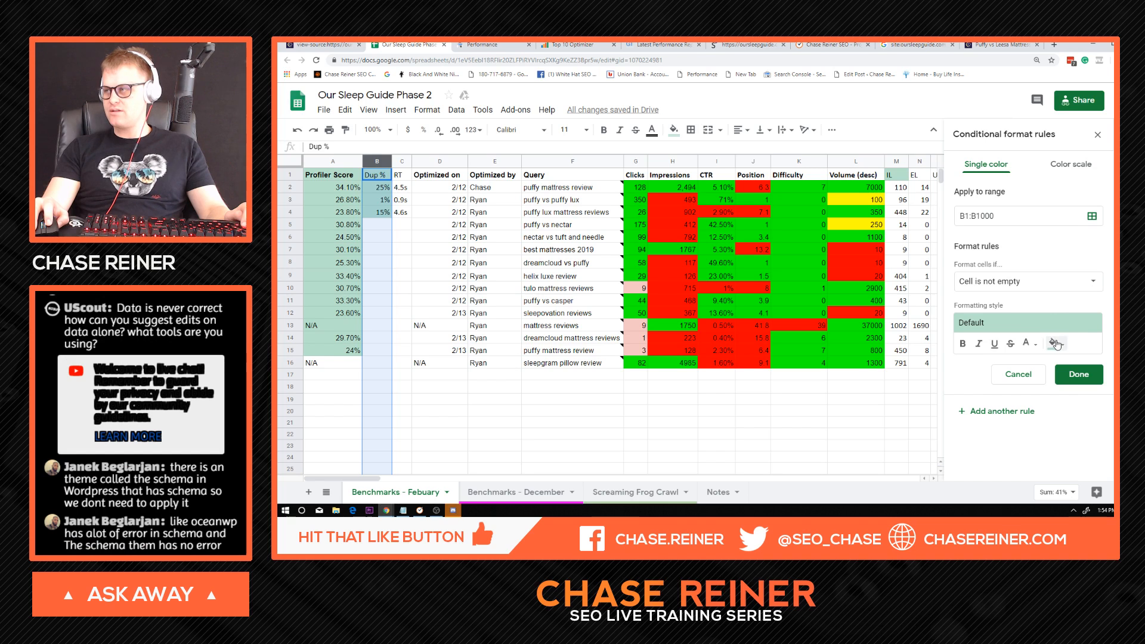
pyautogui.click(1055, 345)
pyautogui.click(968, 177)
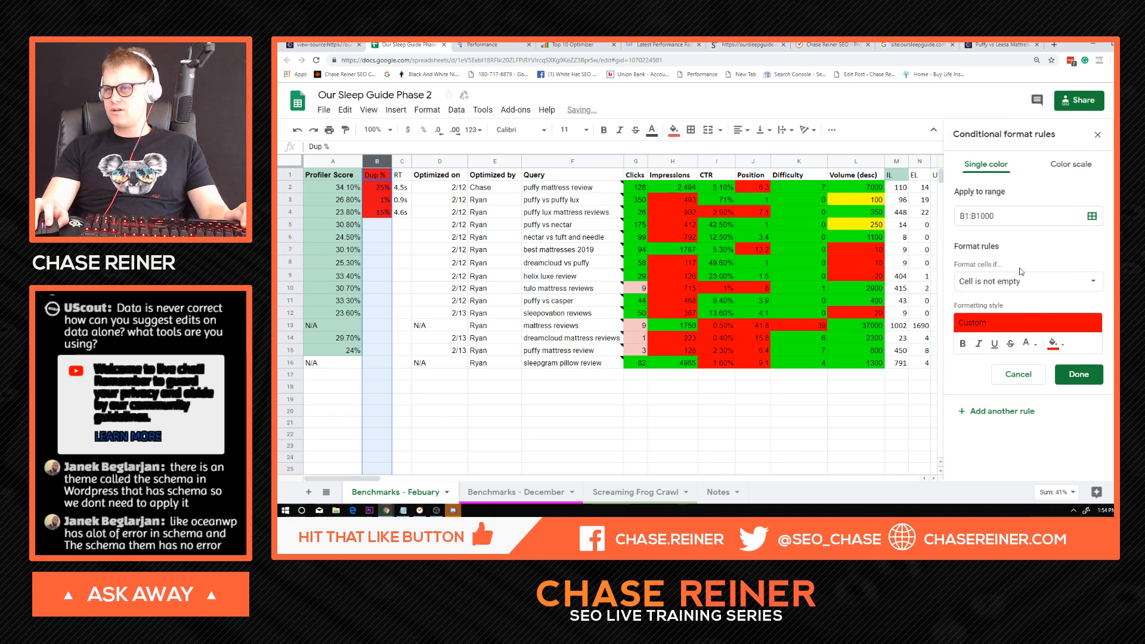
# Set the red rule's condition to greater than or equal to 5% and save the rule.
pyautogui.click(1014, 282)
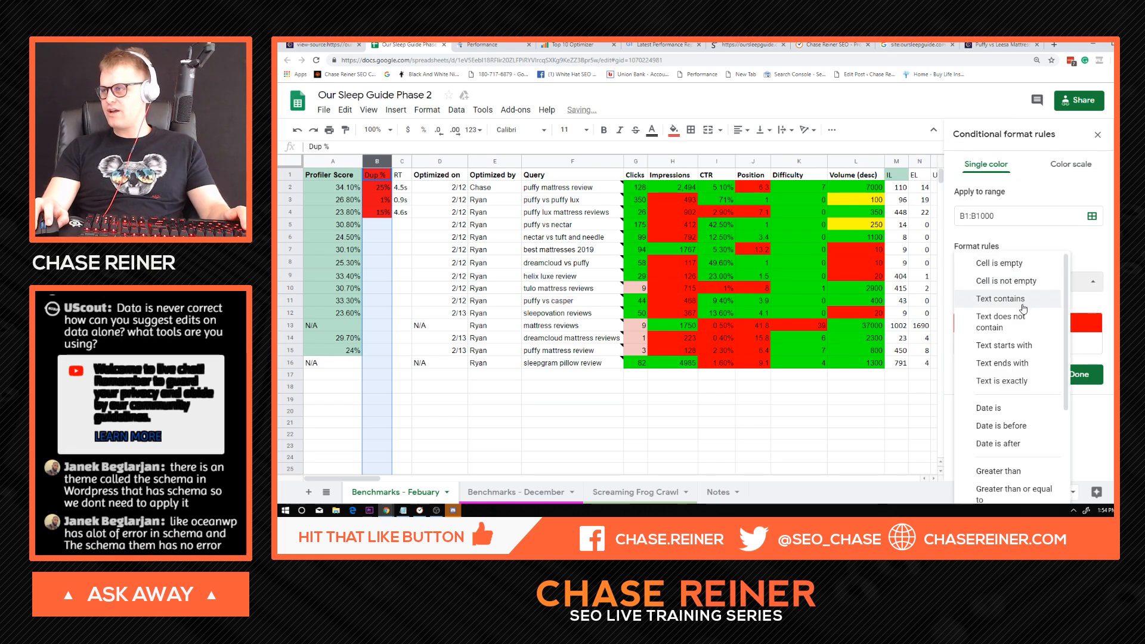
pyautogui.scroll(-3, 1023, 358)
pyautogui.click(1023, 359)
pyautogui.click(1024, 307)
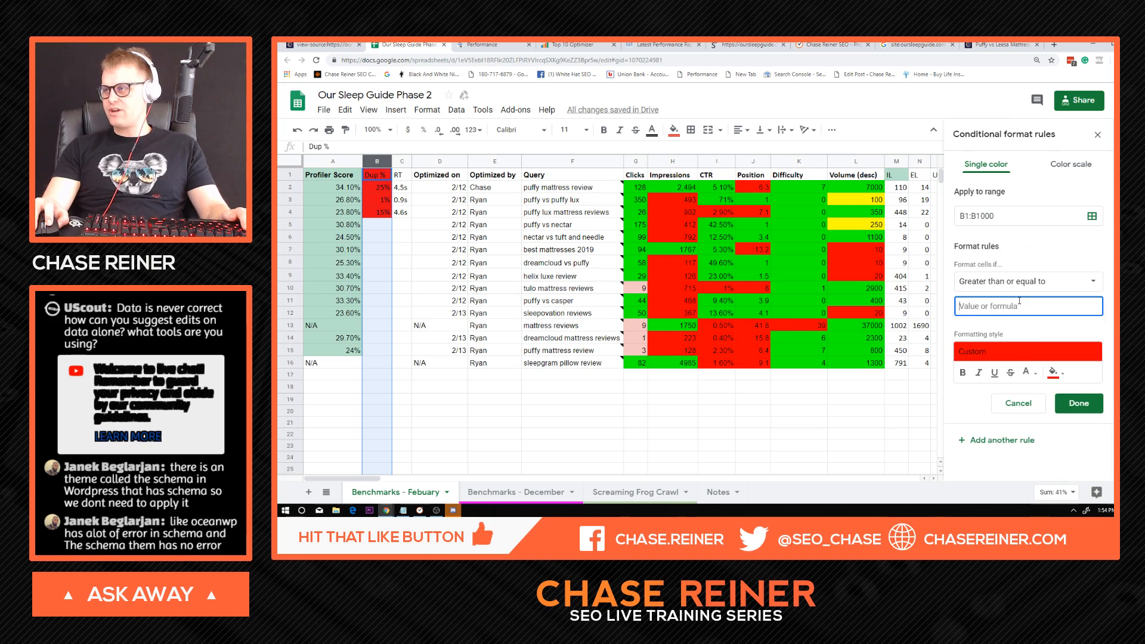
pyautogui.write('5%')
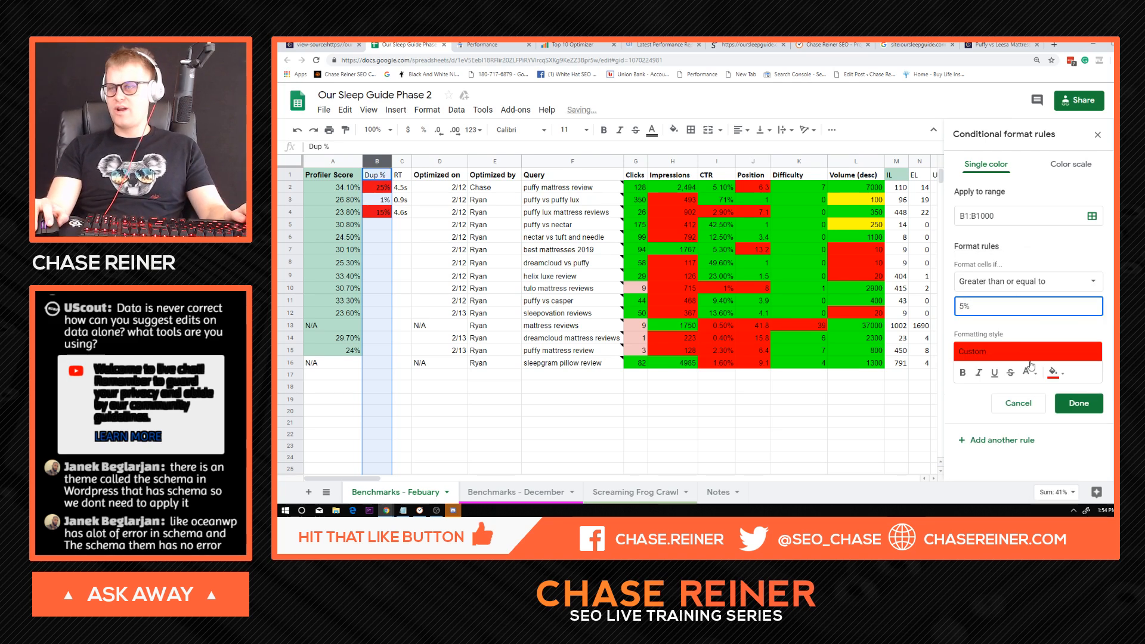
pyautogui.click(1079, 403)
# Add another conditional formatting rule to the Dup % column with the condition less than or equal to 4.9%.
pyautogui.click(1002, 210)
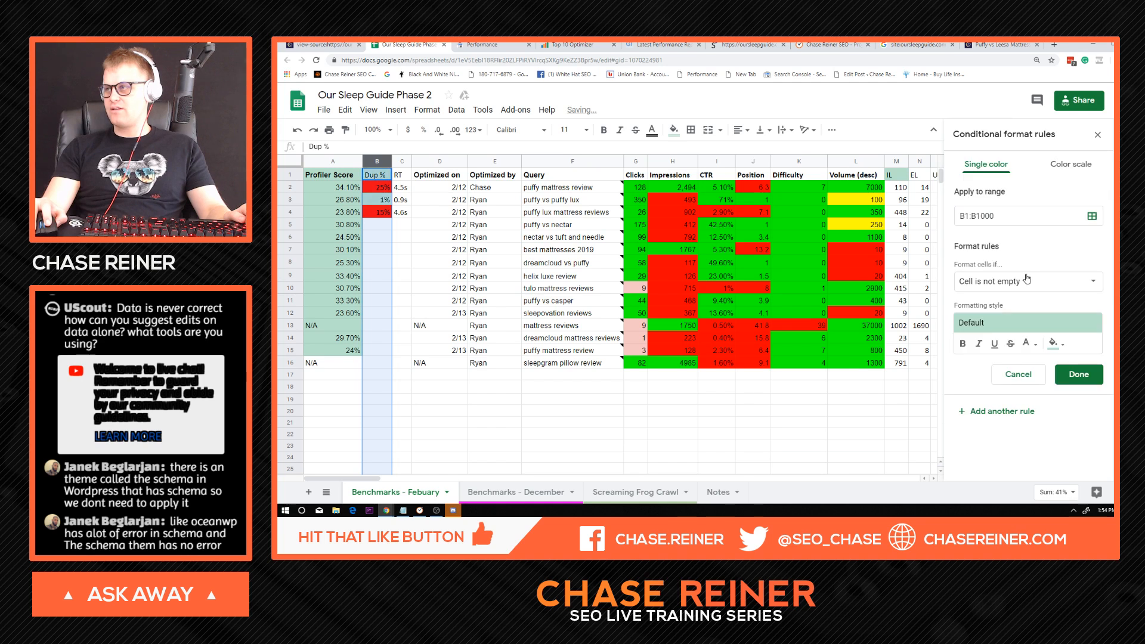
pyautogui.click(1026, 285)
pyautogui.scroll(-2, 1020, 411)
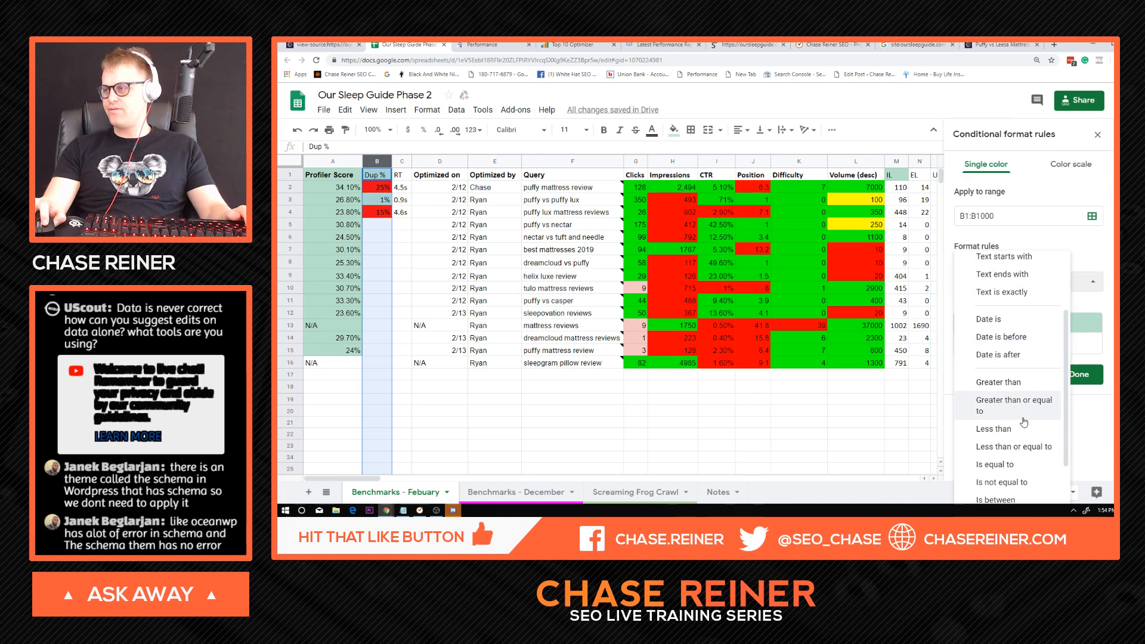
pyautogui.scroll(-2, 1017, 441)
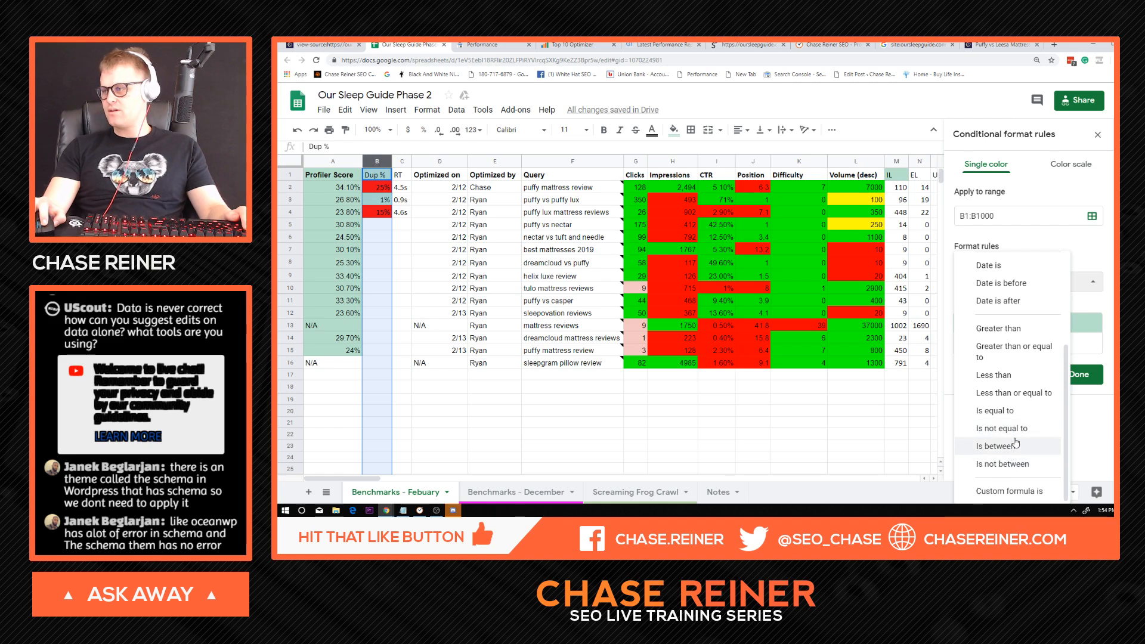
pyautogui.click(1018, 395)
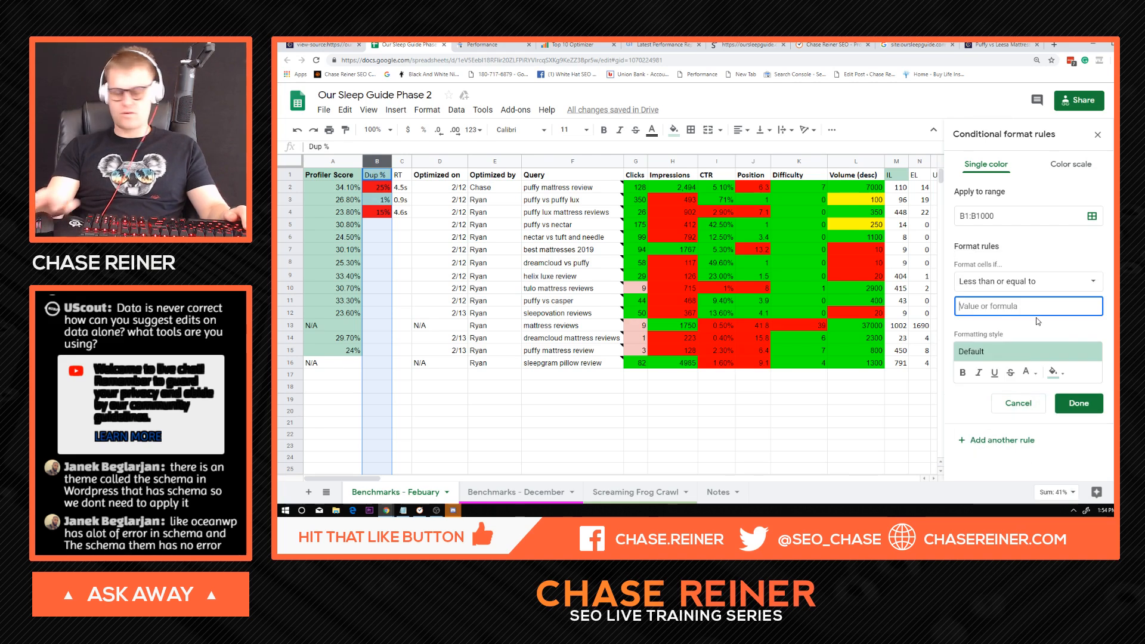
pyautogui.write('4.9%')
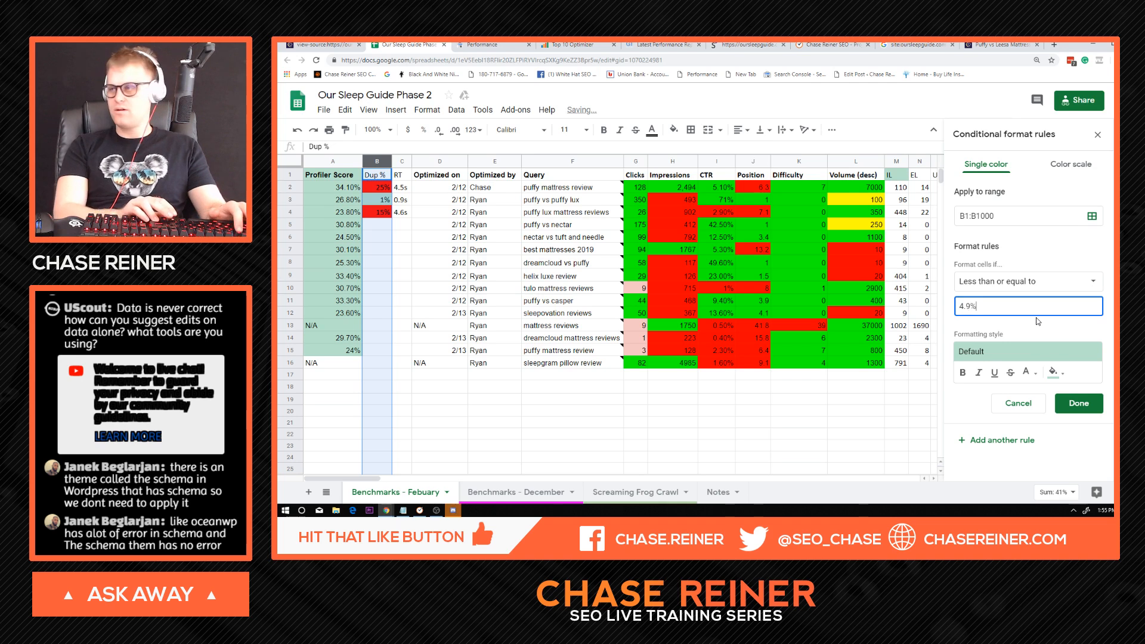
# Give the 4.9% rule a green fill, save it, and close the conditional formatting settings.
pyautogui.click(1055, 372)
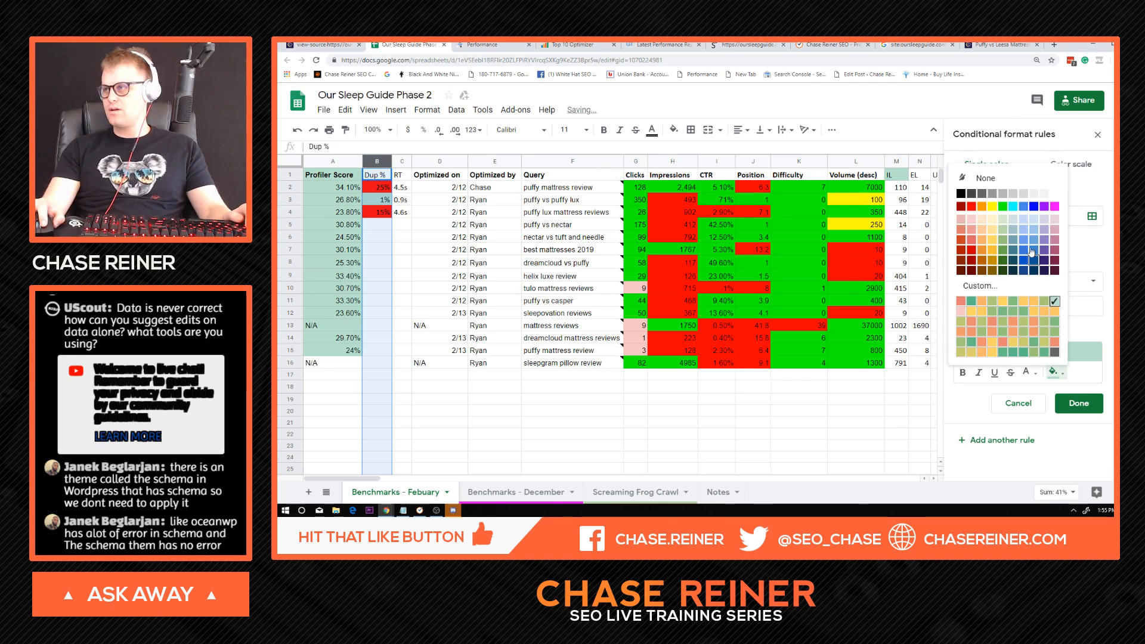
pyautogui.click(1002, 207)
pyautogui.click(1082, 406)
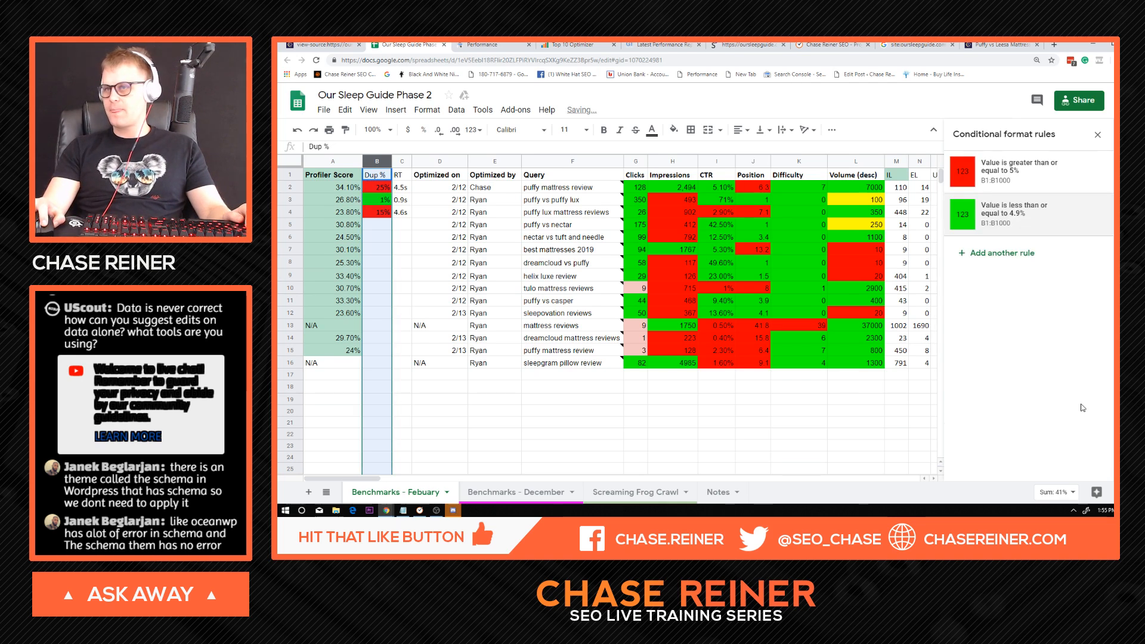
pyautogui.click(458, 189)
pyautogui.click(344, 162)
pyautogui.click(403, 188)
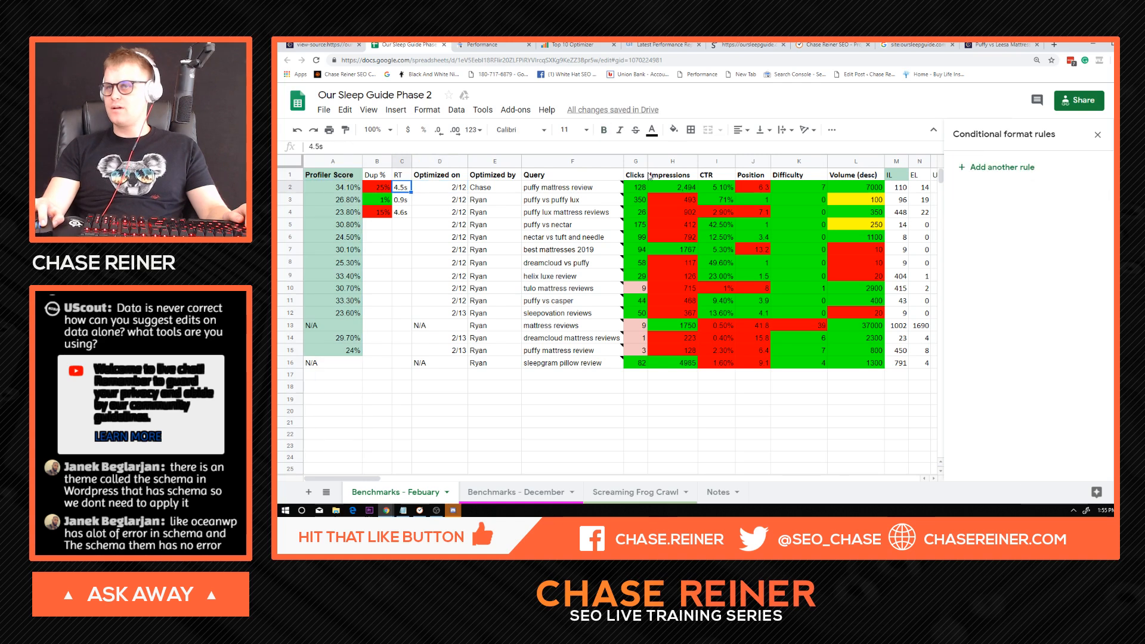
pyautogui.click(1097, 135)
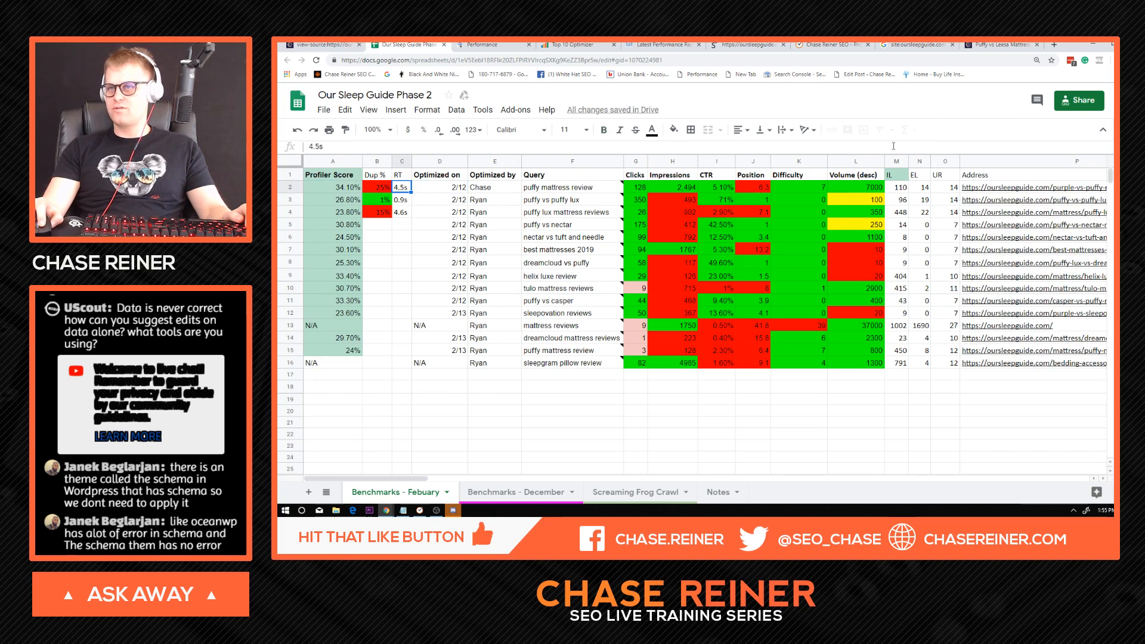
# Start a conditional formatting rule for the entire Profiler Score column.
pyautogui.click(344, 162)
pyautogui.rightClick(345, 162)
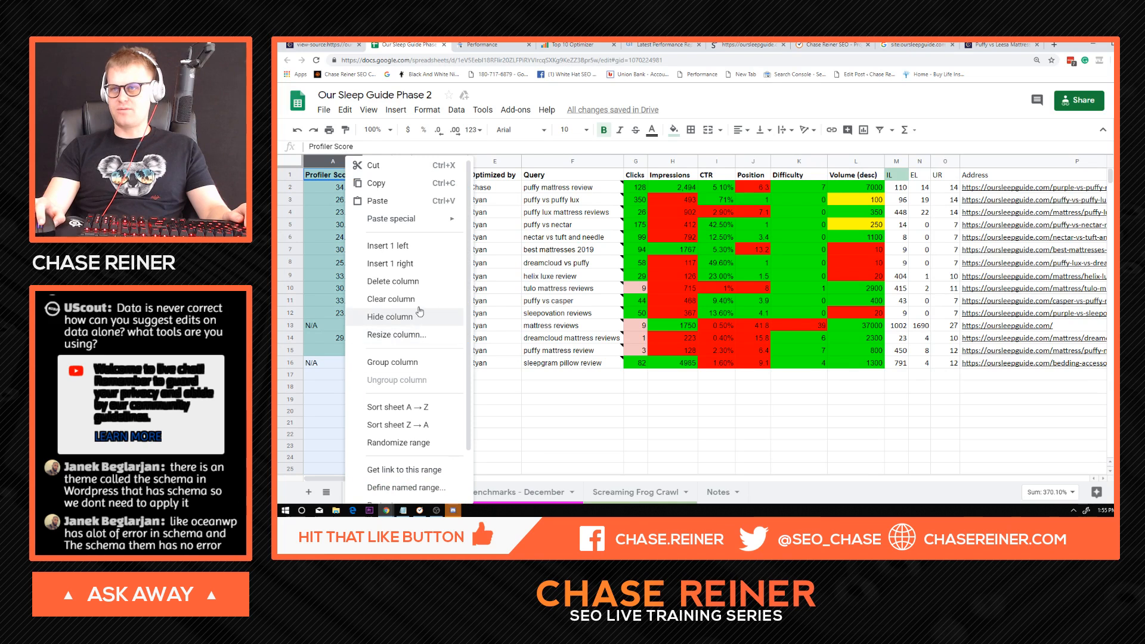
pyautogui.scroll(3, 445, 436)
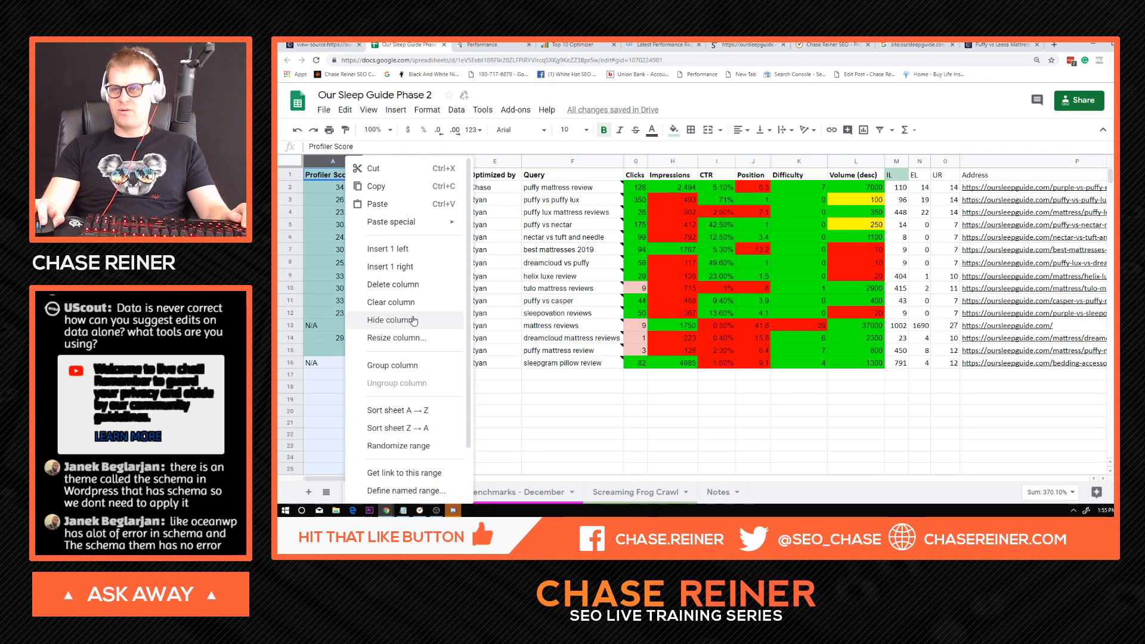
pyautogui.scroll(-1, 424, 399)
pyautogui.scroll(-1, 424, 401)
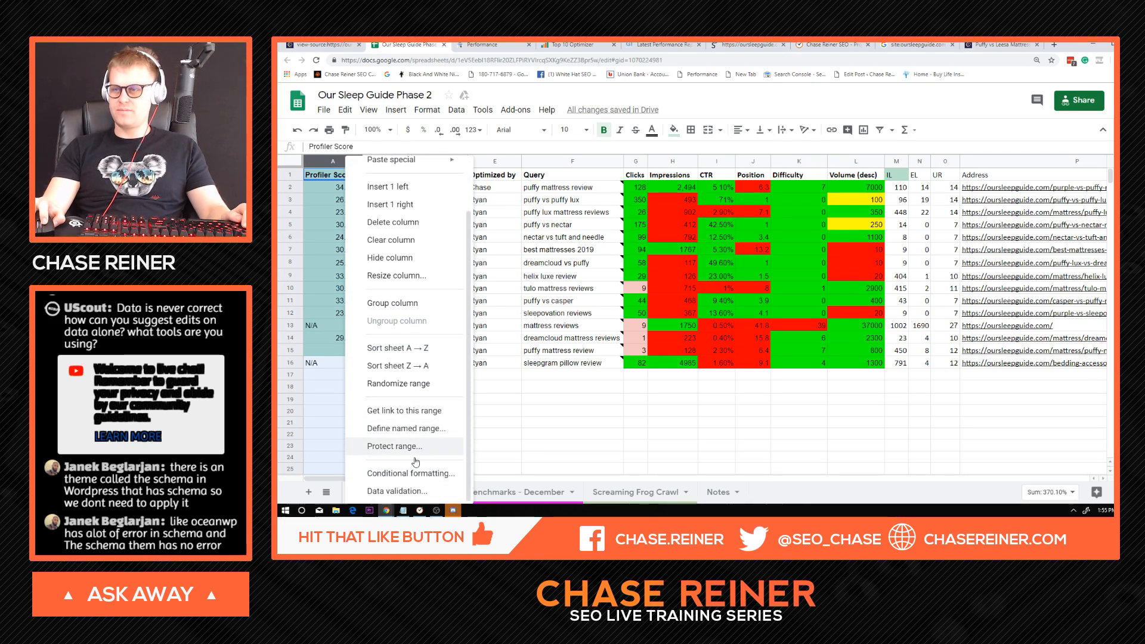
pyautogui.click(414, 474)
pyautogui.click(1038, 176)
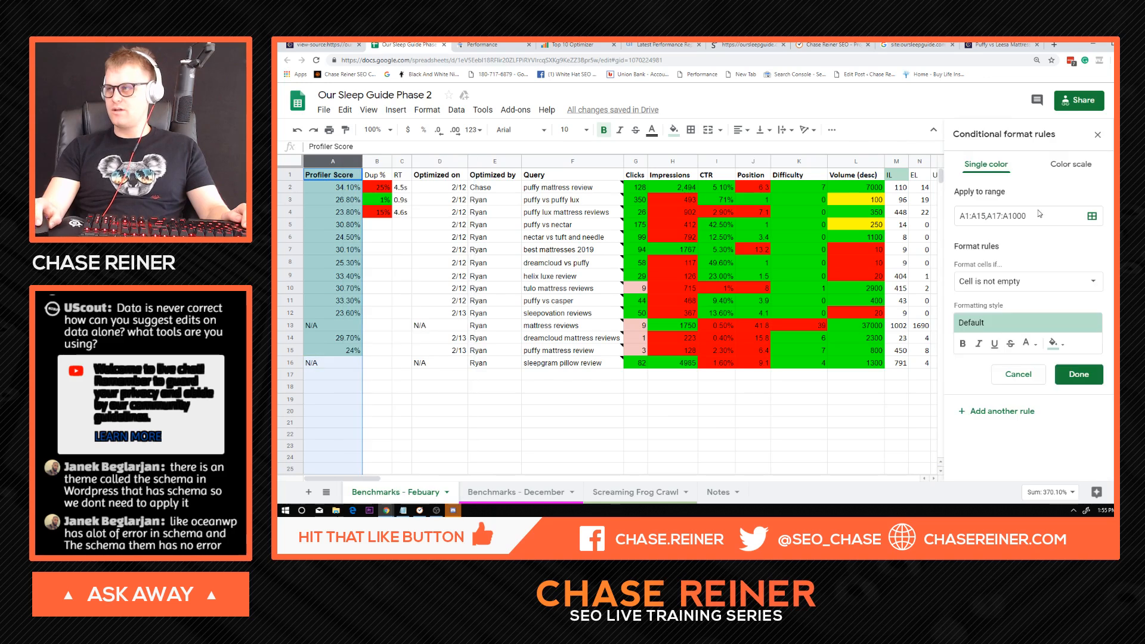
# Make the rule fill scores greater than or equal to 25% green, and save it.
pyautogui.click(1024, 277)
pyautogui.scroll(-3, 1017, 439)
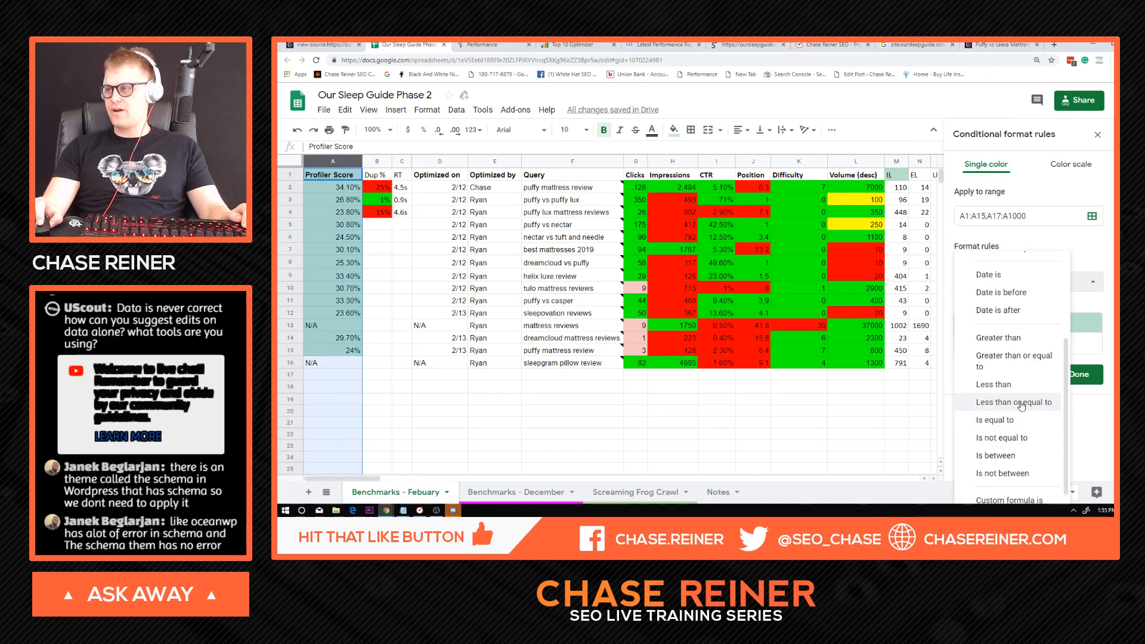
pyautogui.click(1009, 356)
pyautogui.click(1032, 306)
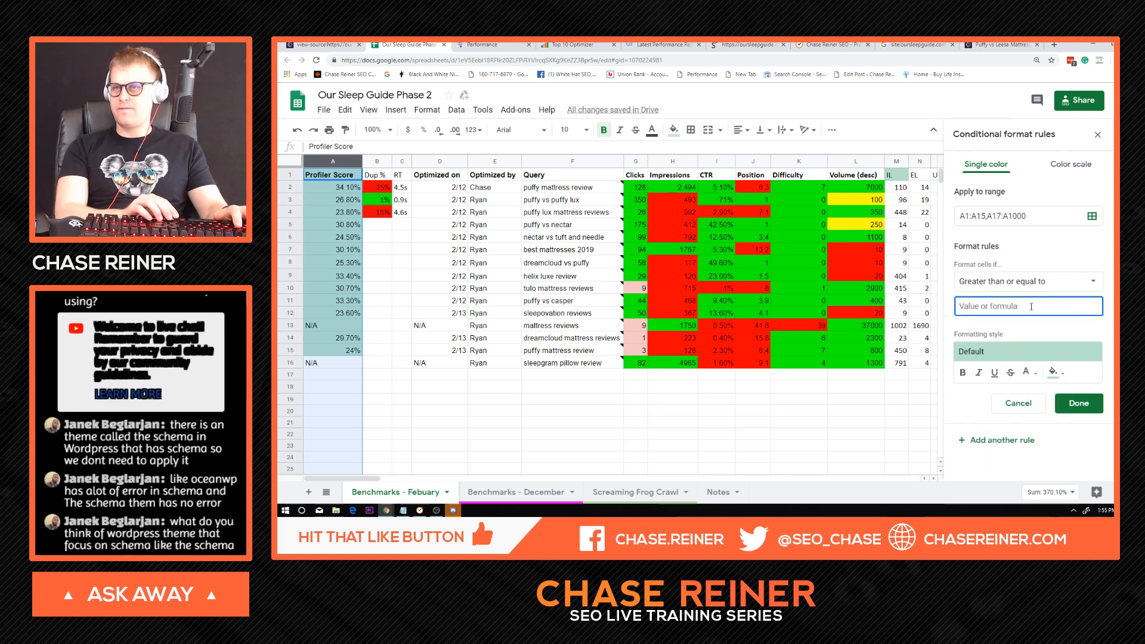
pyautogui.write('25')
pyautogui.click(1057, 373)
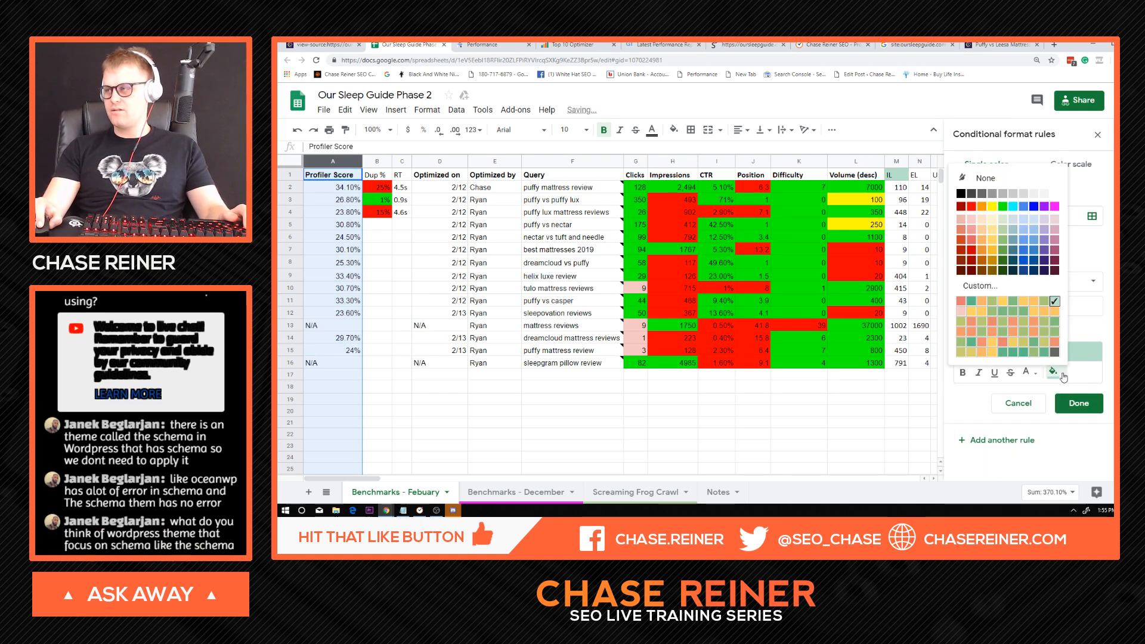
pyautogui.click(1003, 206)
pyautogui.click(1007, 313)
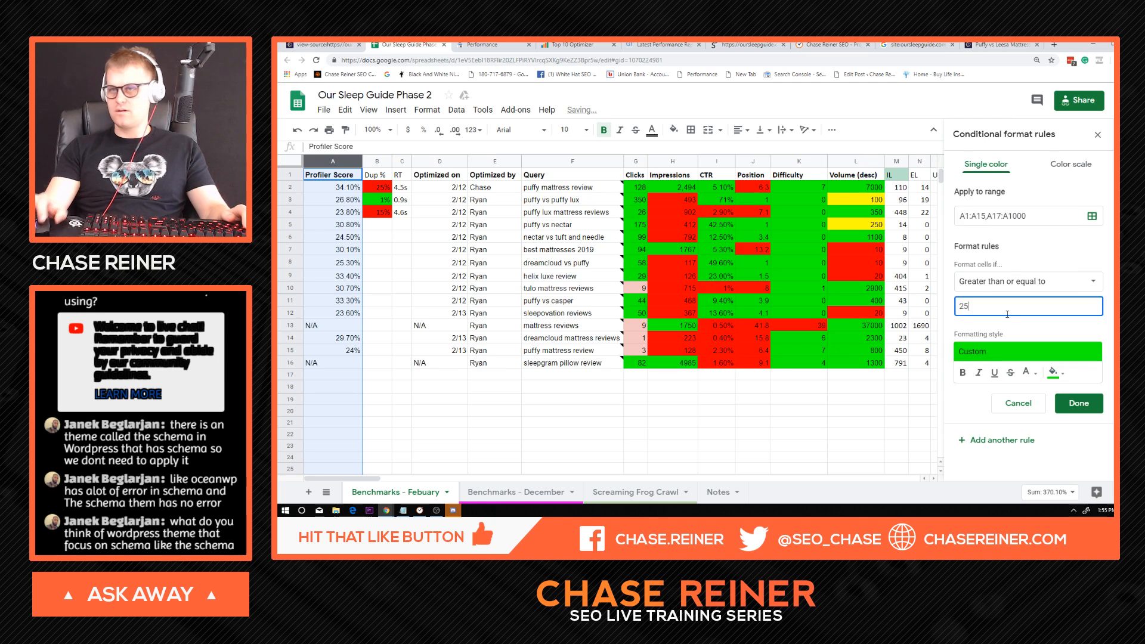
pyautogui.write('%')
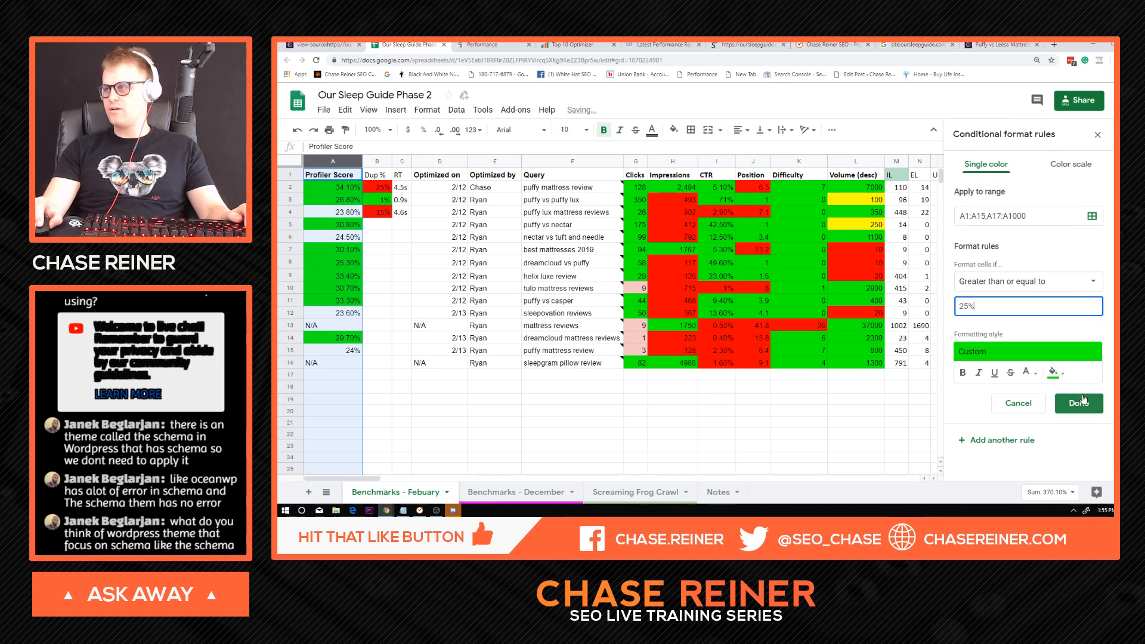
pyautogui.click(1084, 399)
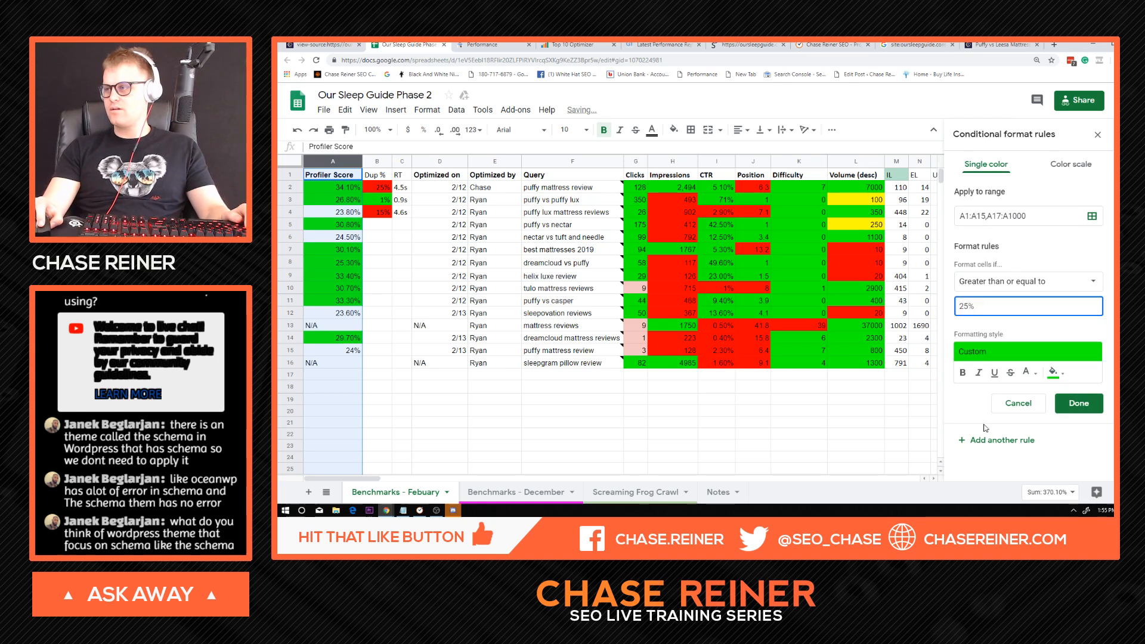
# Set the second Profiler Score rule's condition to less than or equal to 24.9%.
pyautogui.click(1026, 280)
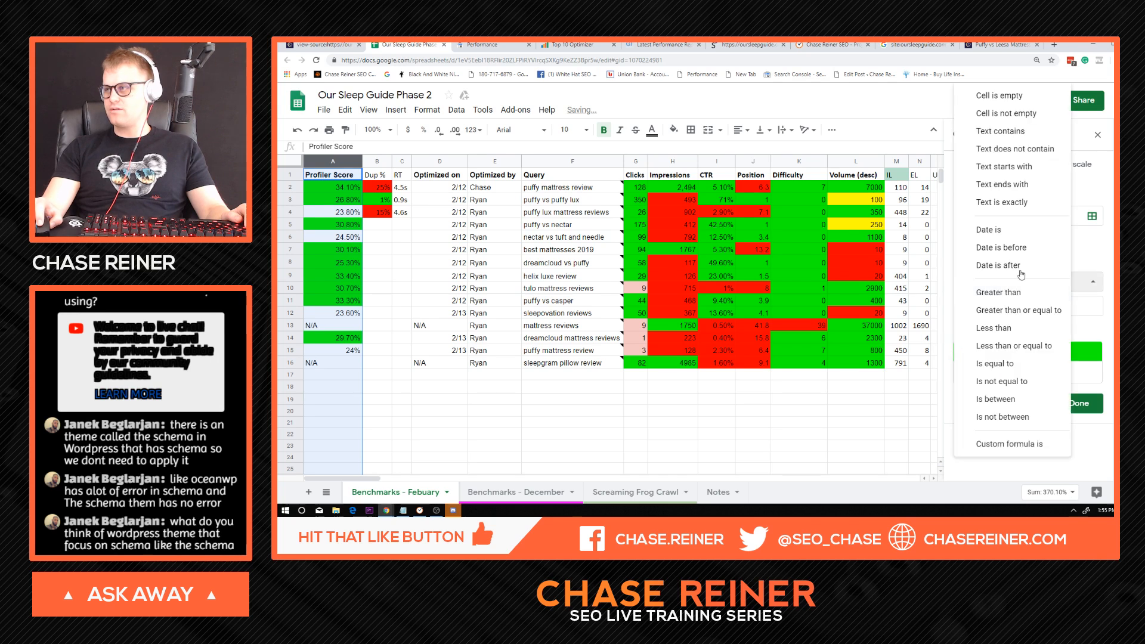
pyautogui.click(1037, 348)
pyautogui.click(1025, 313)
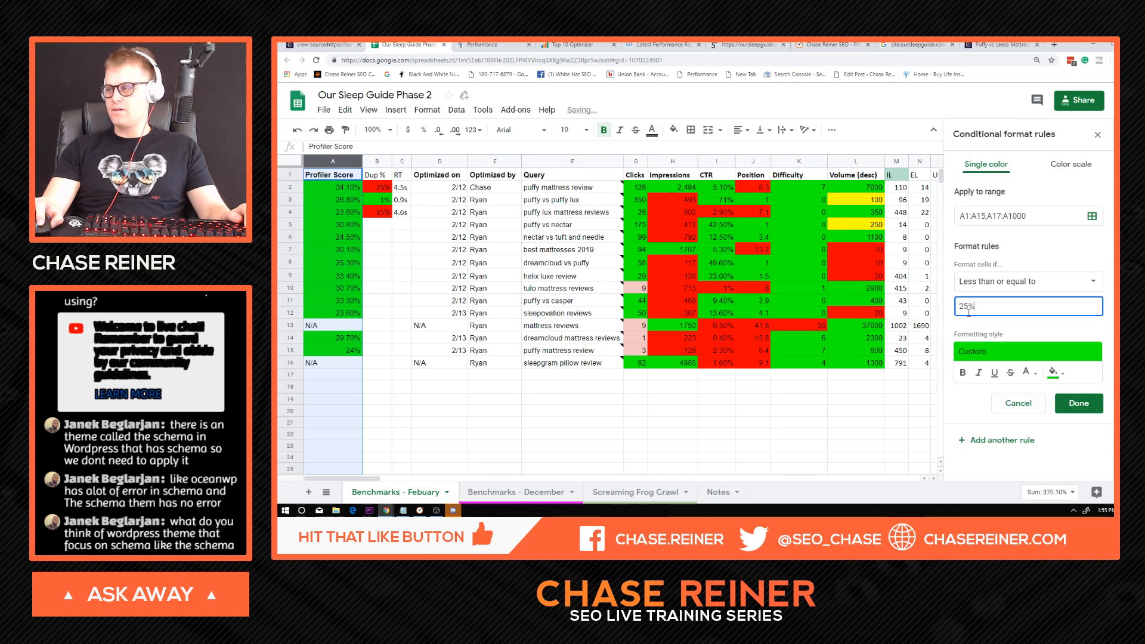
pyautogui.press('Left')
pyautogui.press('BackSpace')
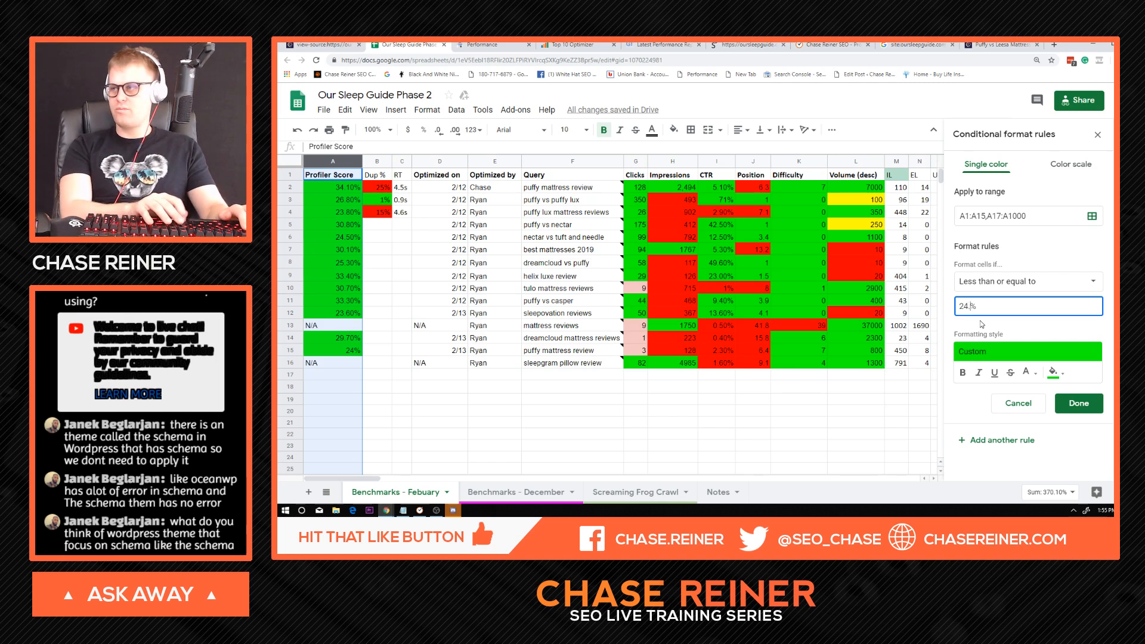
# Give the 24.9% rule a red fill, save it, and close the conditional formatting settings.
pyautogui.click(995, 353)
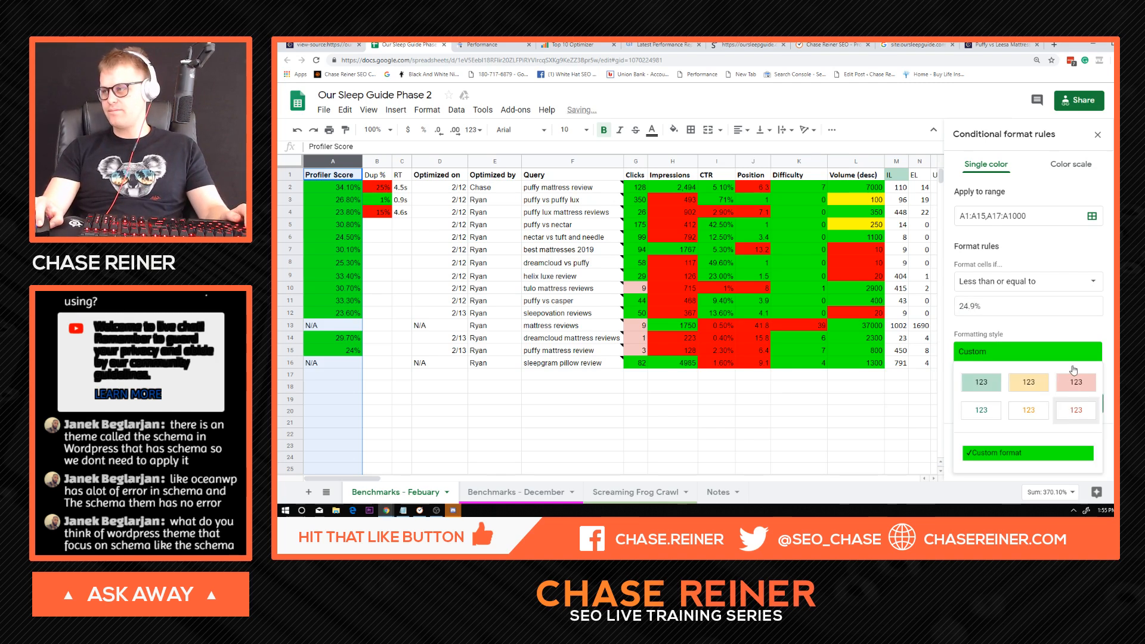
pyautogui.click(1088, 420)
pyautogui.click(1055, 373)
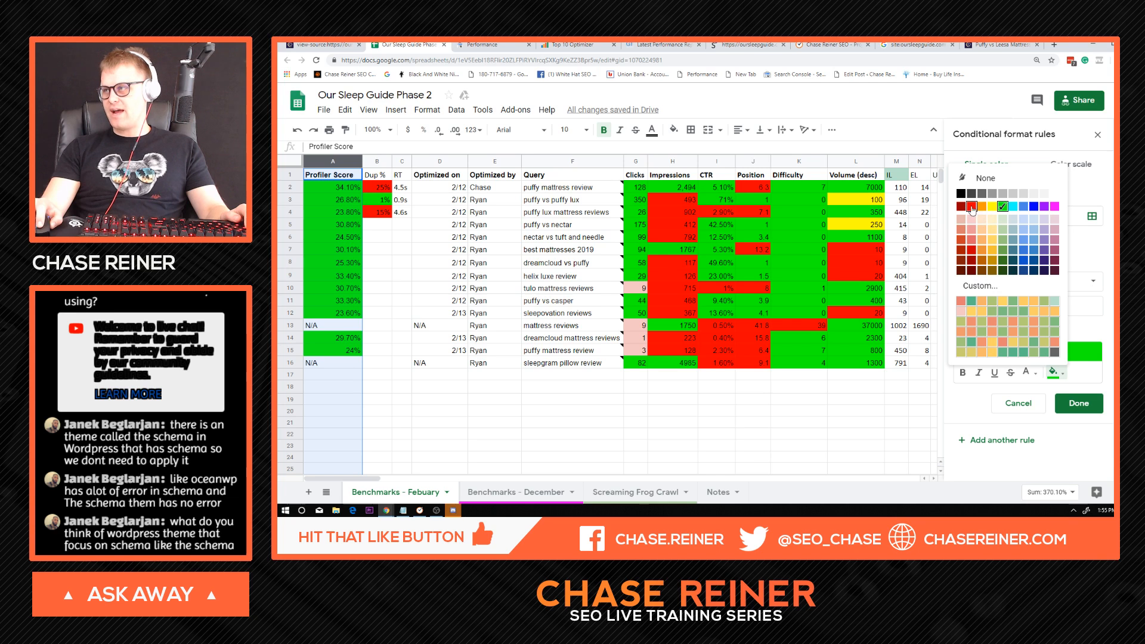
pyautogui.click(972, 207)
pyautogui.click(1079, 403)
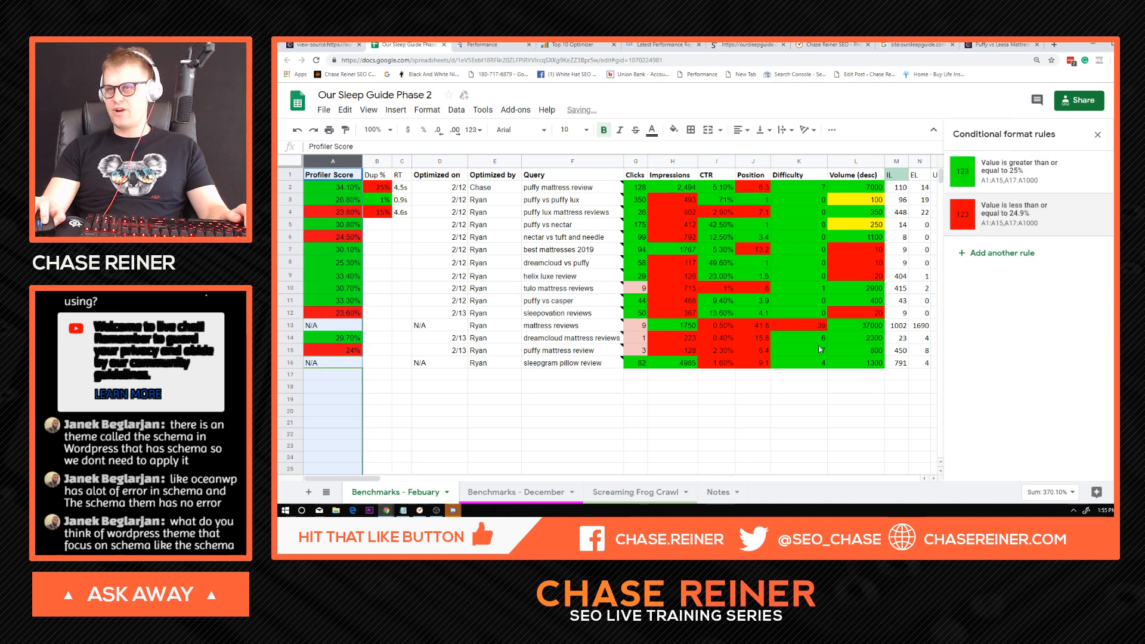
pyautogui.click(1097, 135)
# Start a conditional formatting rule for the entire RT column with the condition greater than or equal to 2.5s.
pyautogui.rightClick(398, 162)
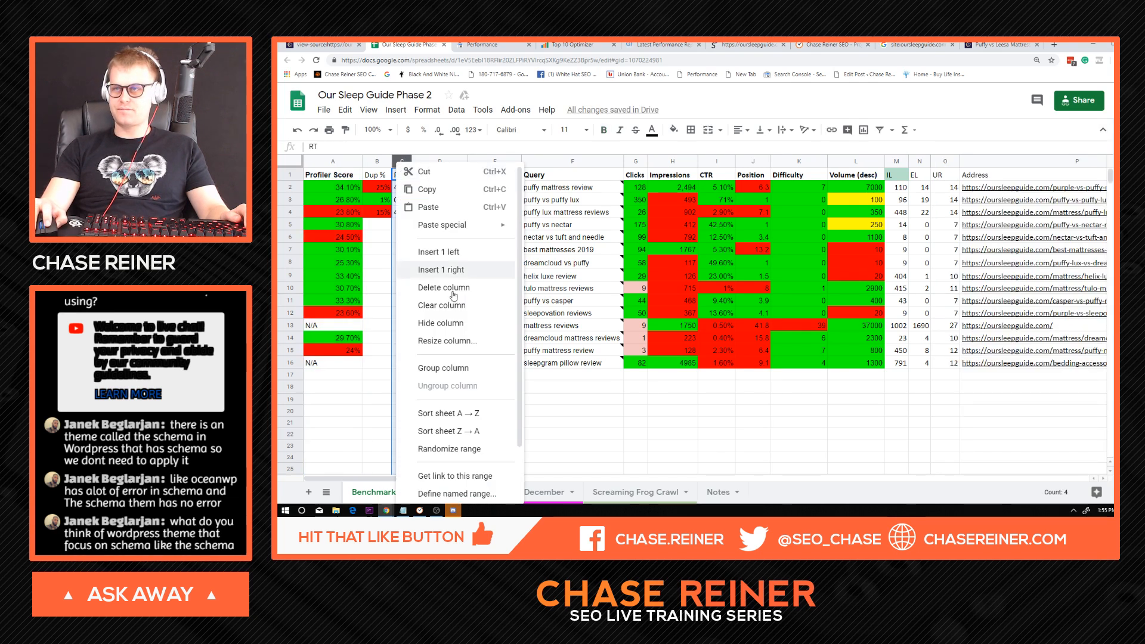
pyautogui.scroll(-2, 480, 453)
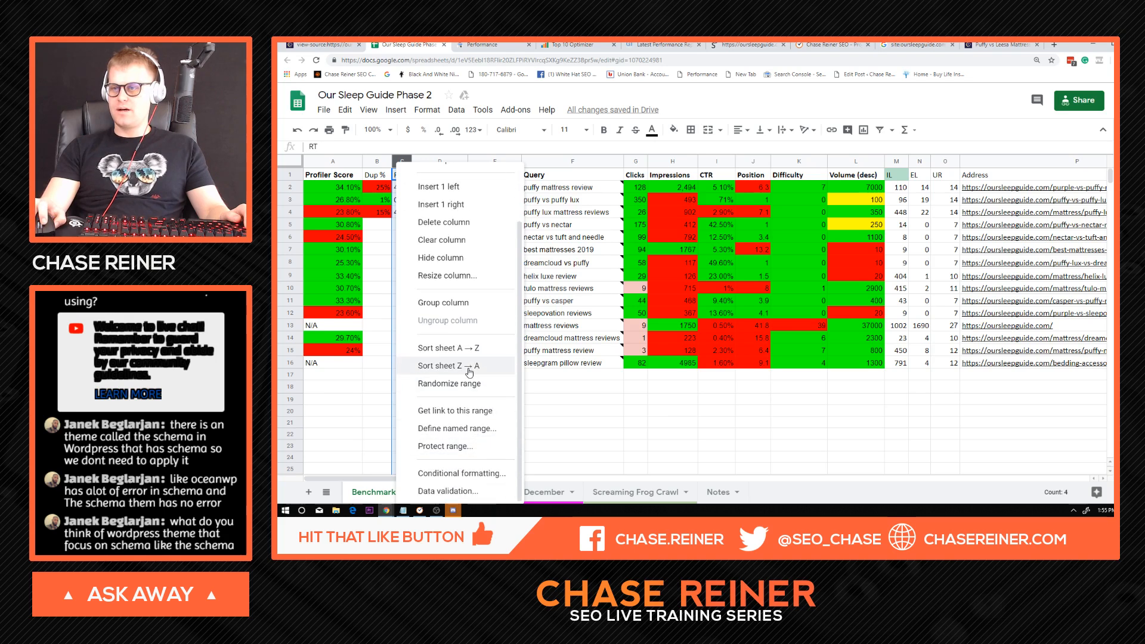
pyautogui.click(481, 472)
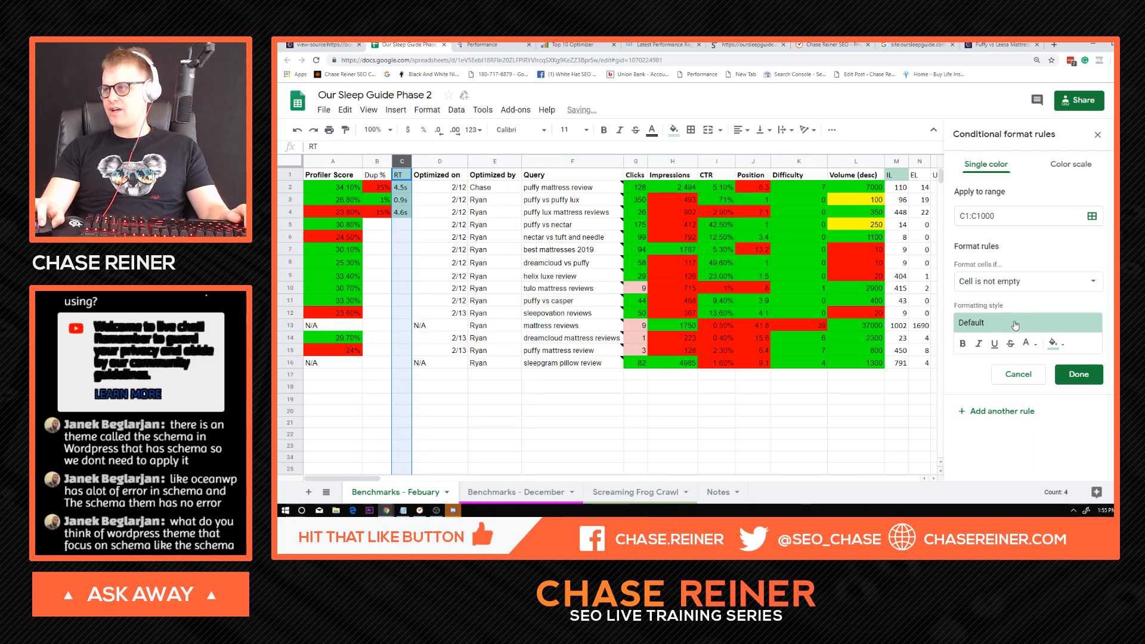
pyautogui.click(1026, 281)
pyautogui.scroll(-3, 1016, 418)
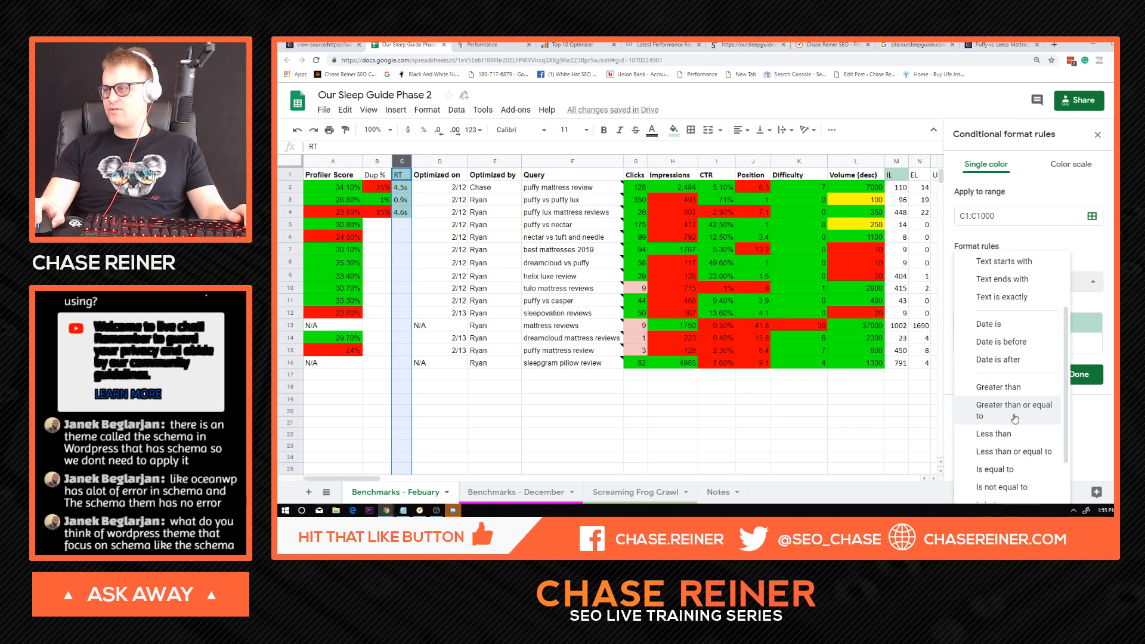
pyautogui.click(1015, 412)
pyautogui.click(1013, 306)
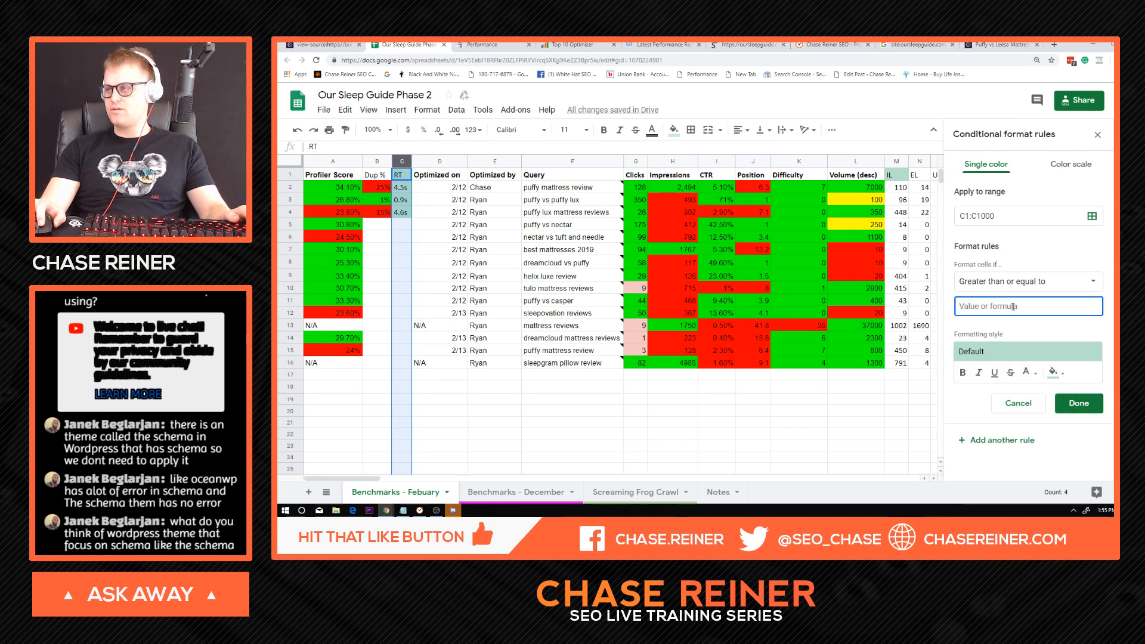
pyautogui.write('2.4')
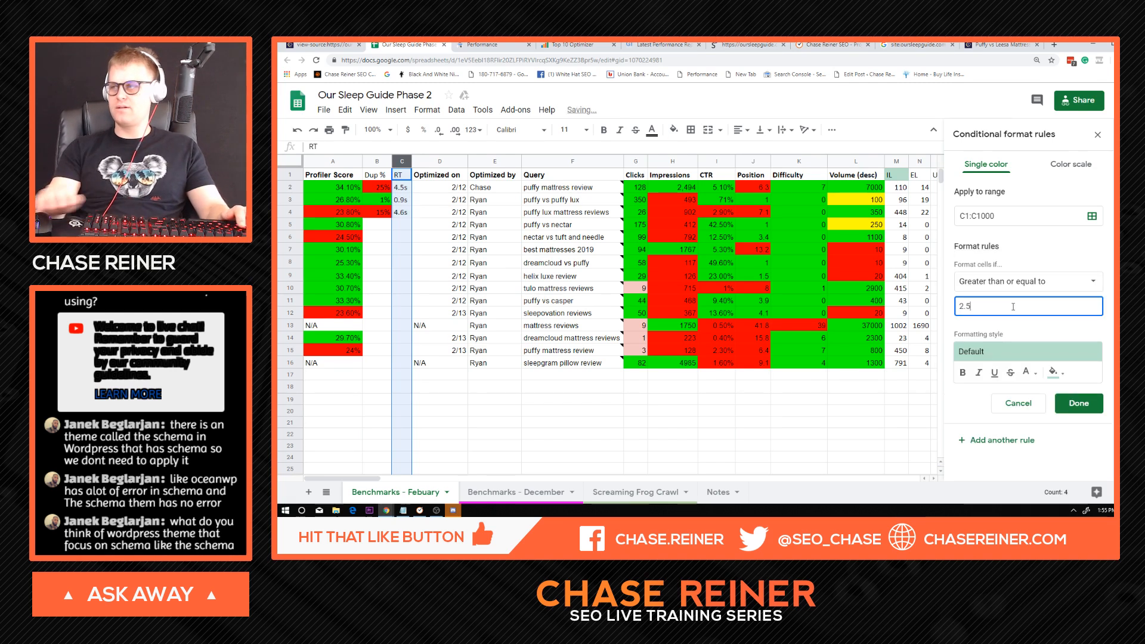
pyautogui.write('s')
pyautogui.click(1071, 262)
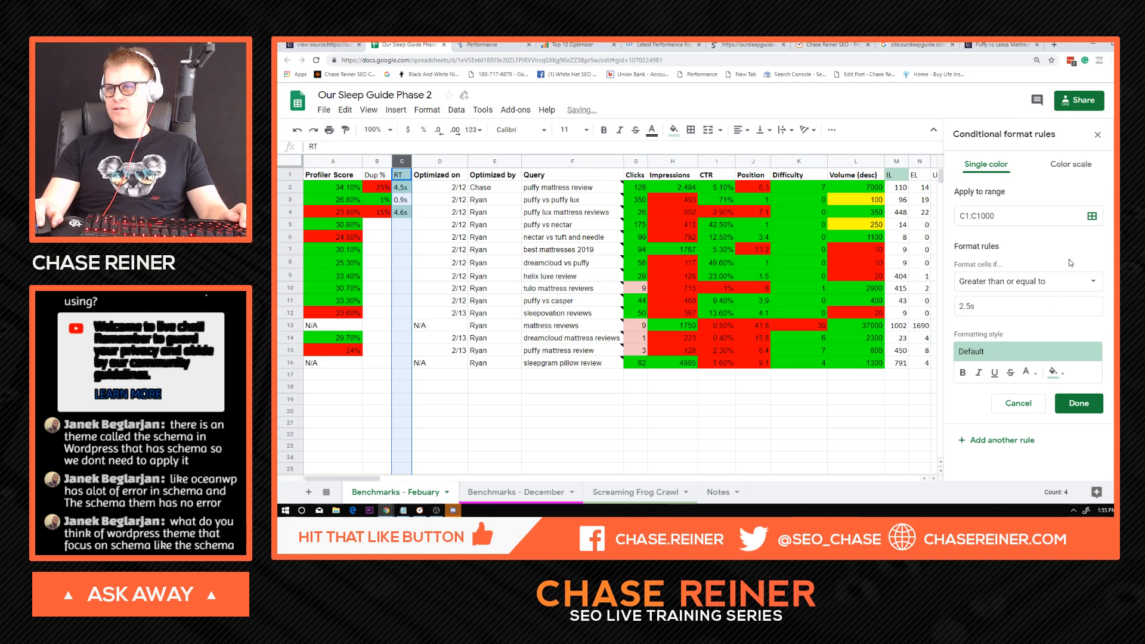
# Give the RT column's 2.5s rule a red fill.
pyautogui.click(1049, 353)
pyautogui.click(1053, 340)
pyautogui.click(1056, 374)
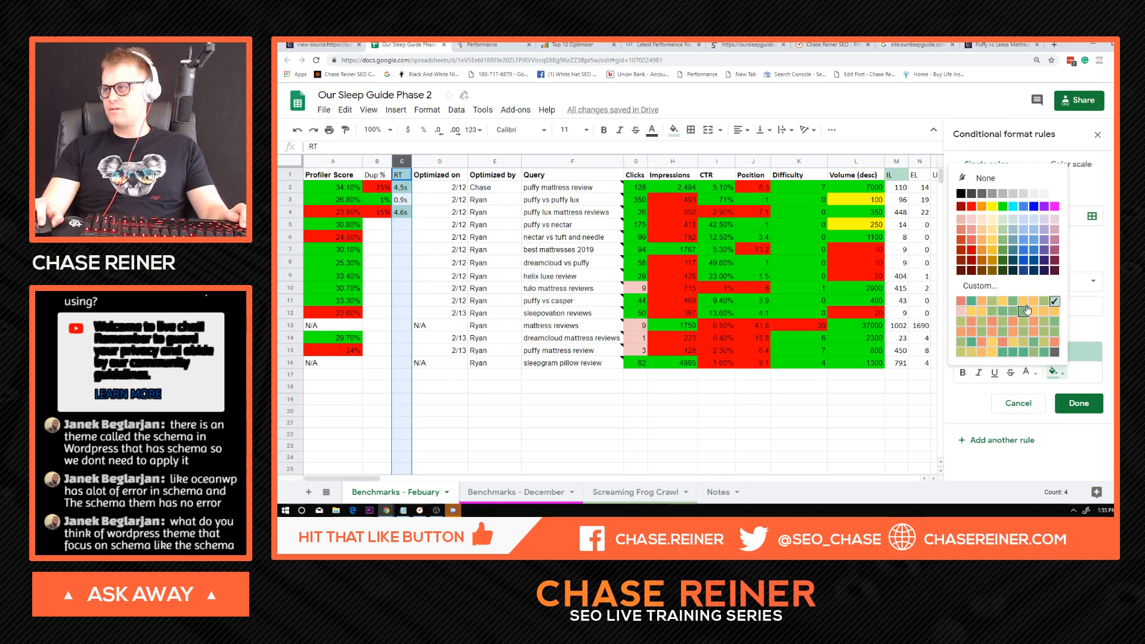
pyautogui.click(971, 207)
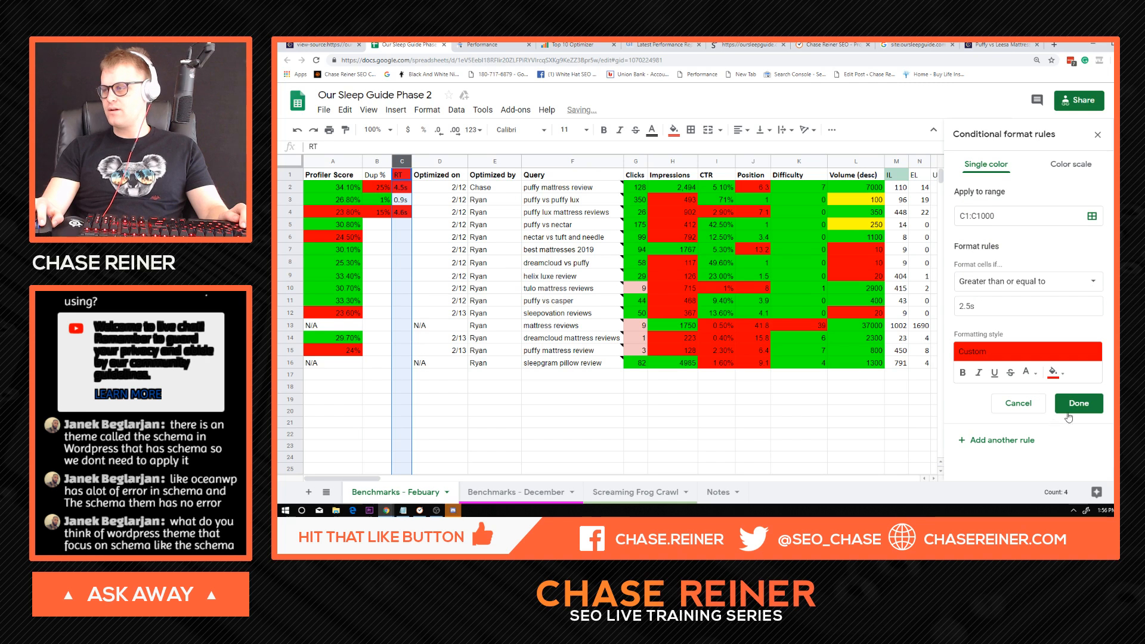
# Add a second rule for the RT column with the condition greater than or equal to 2.4s.
pyautogui.moveTo(1014, 305); pyautogui.dragTo(922, 305)
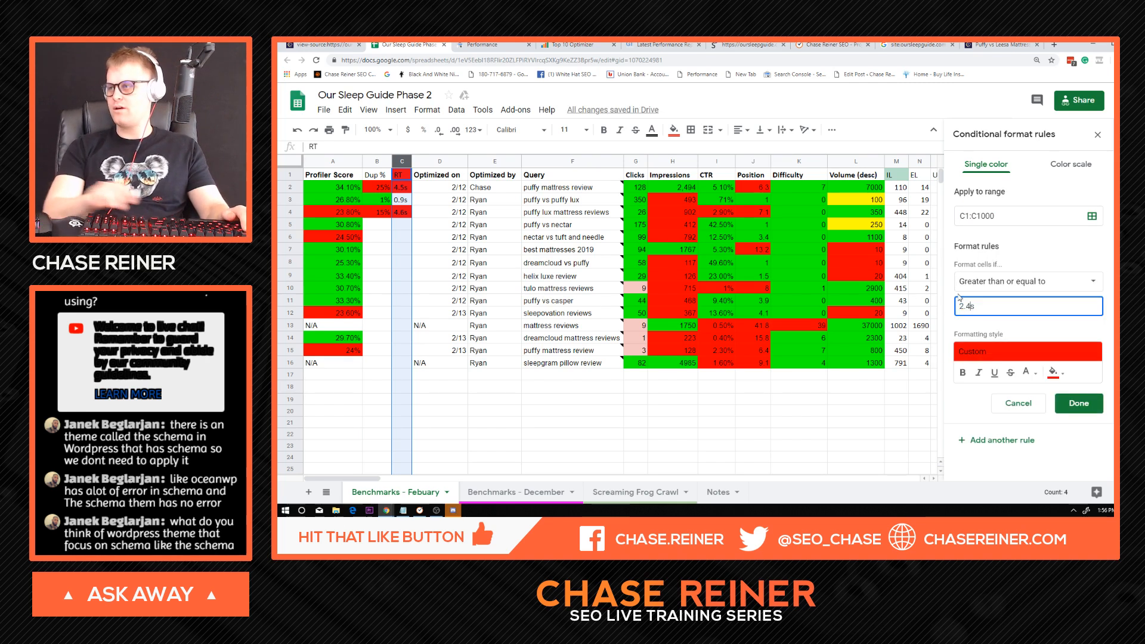
pyautogui.click(1014, 281)
pyautogui.click(1009, 310)
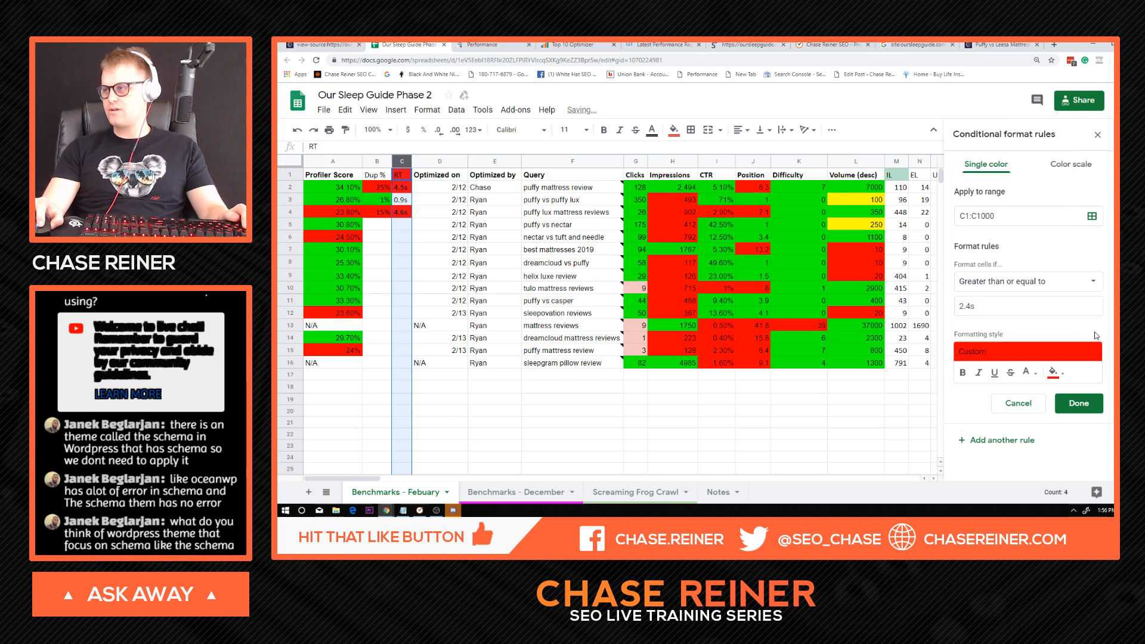
# Give the second RT rule a green fill, re-enter its 2.4s threshold, and save it.
pyautogui.click(1092, 351)
pyautogui.click(1044, 337)
pyautogui.click(1055, 373)
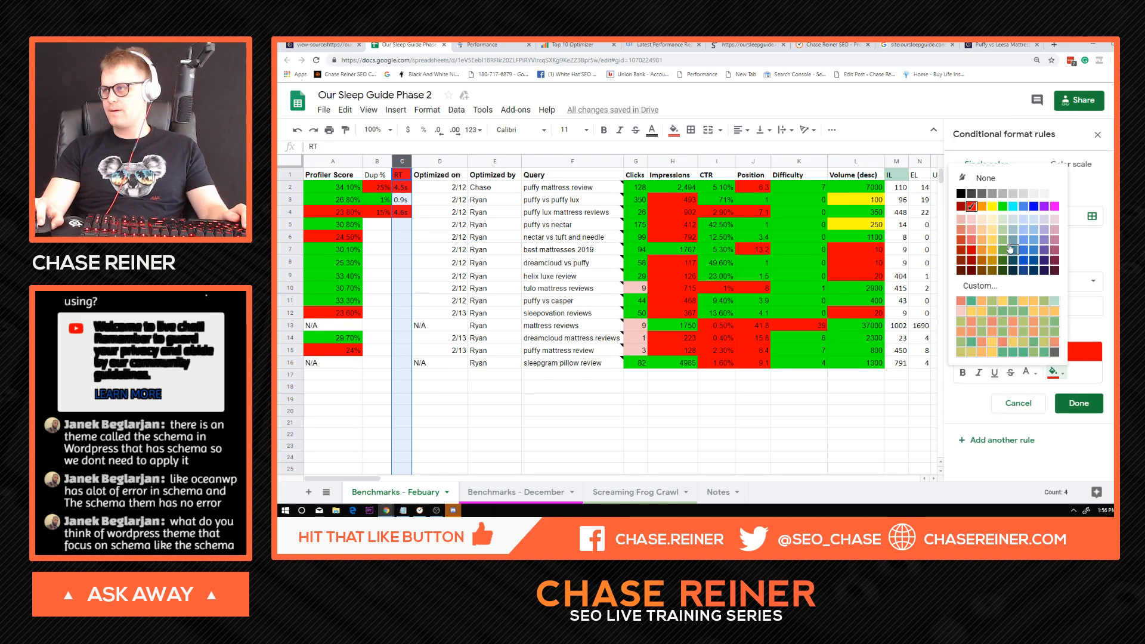
pyautogui.click(1005, 206)
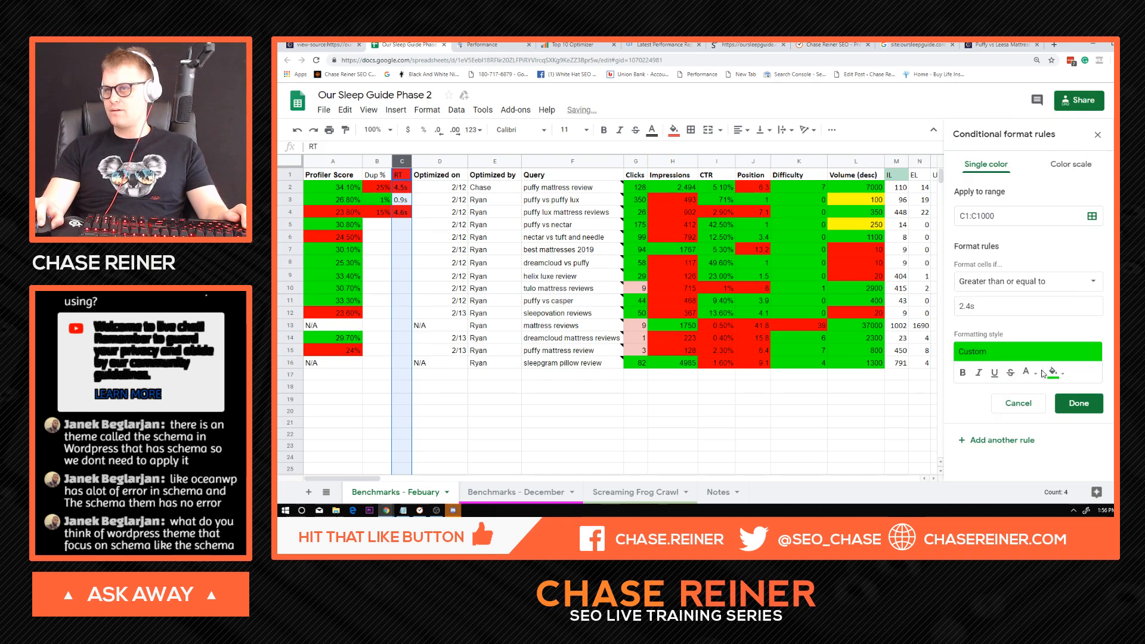
pyautogui.click(1012, 308)
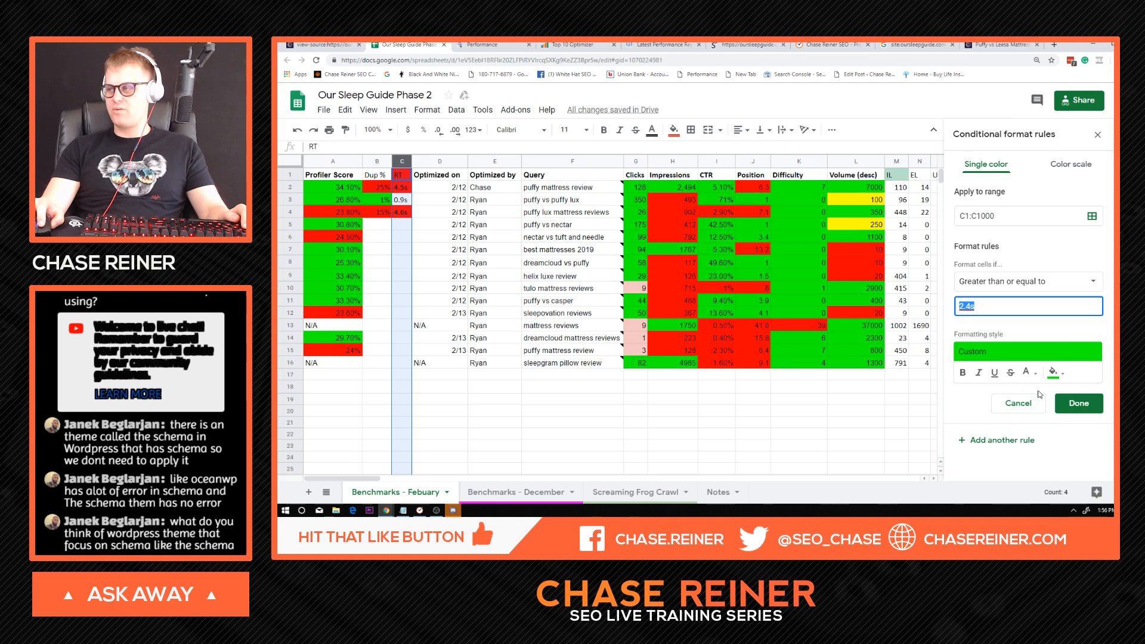
pyautogui.write('.4s')
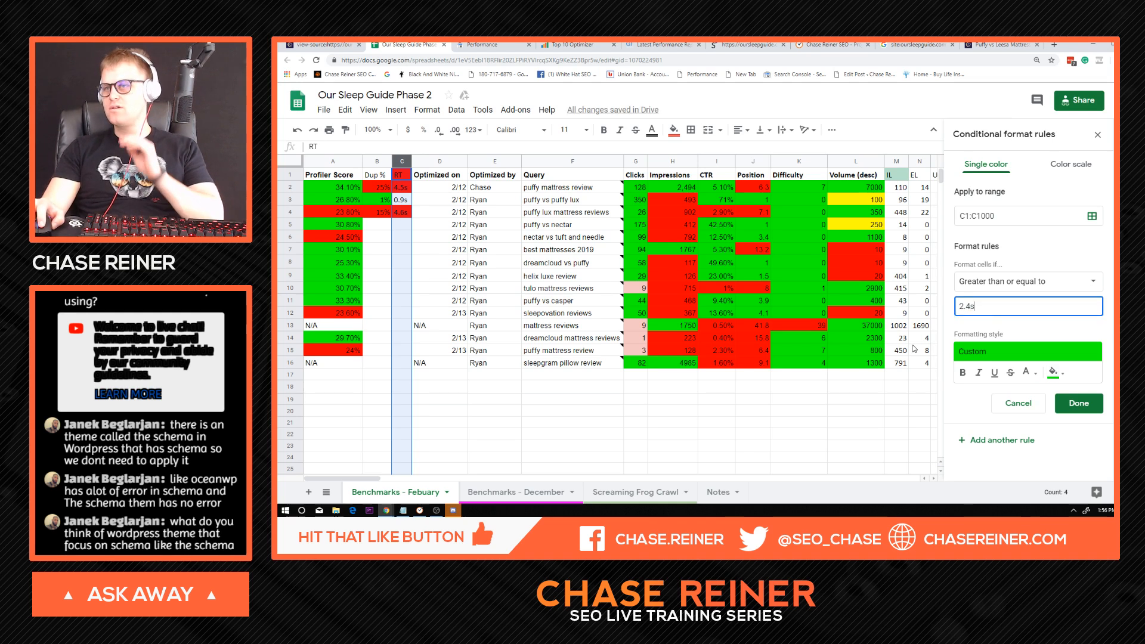
pyautogui.click(1092, 406)
# Change the green RT rule's condition to less than or equal to 2.4s, save it, and close the conditional formatting settings.
pyautogui.click(401, 202)
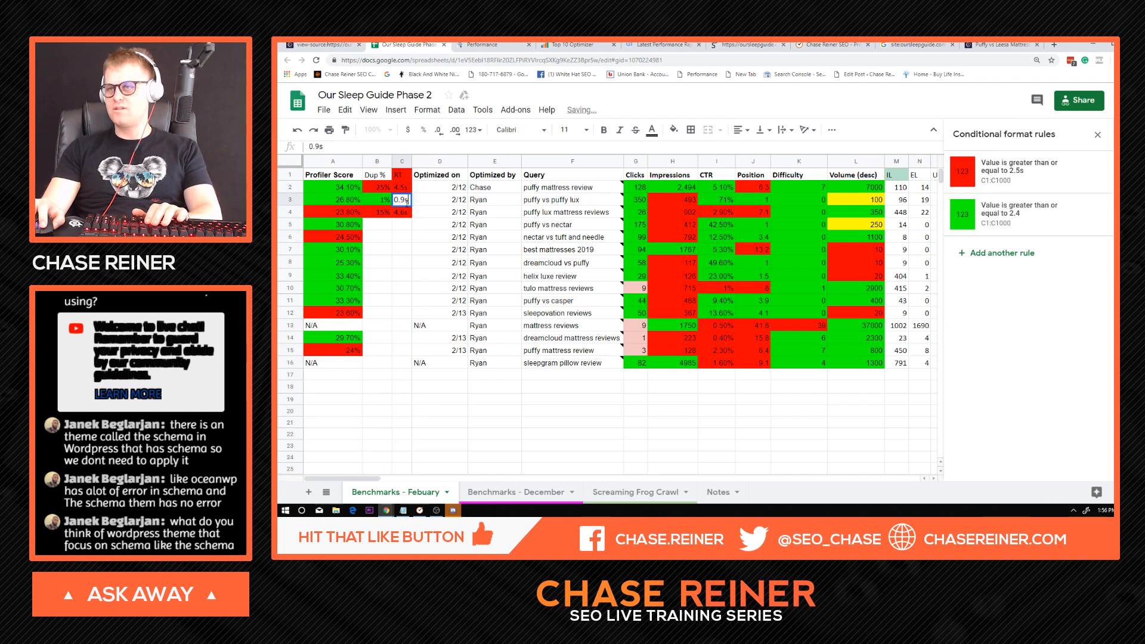
pyautogui.write('s')
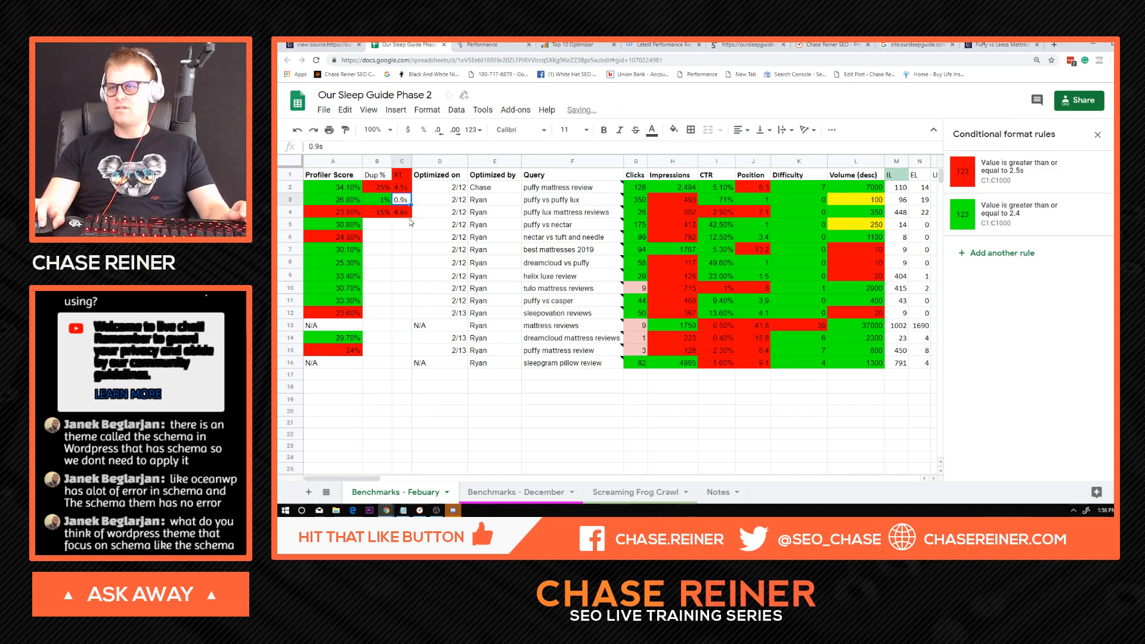
pyautogui.click(1008, 217)
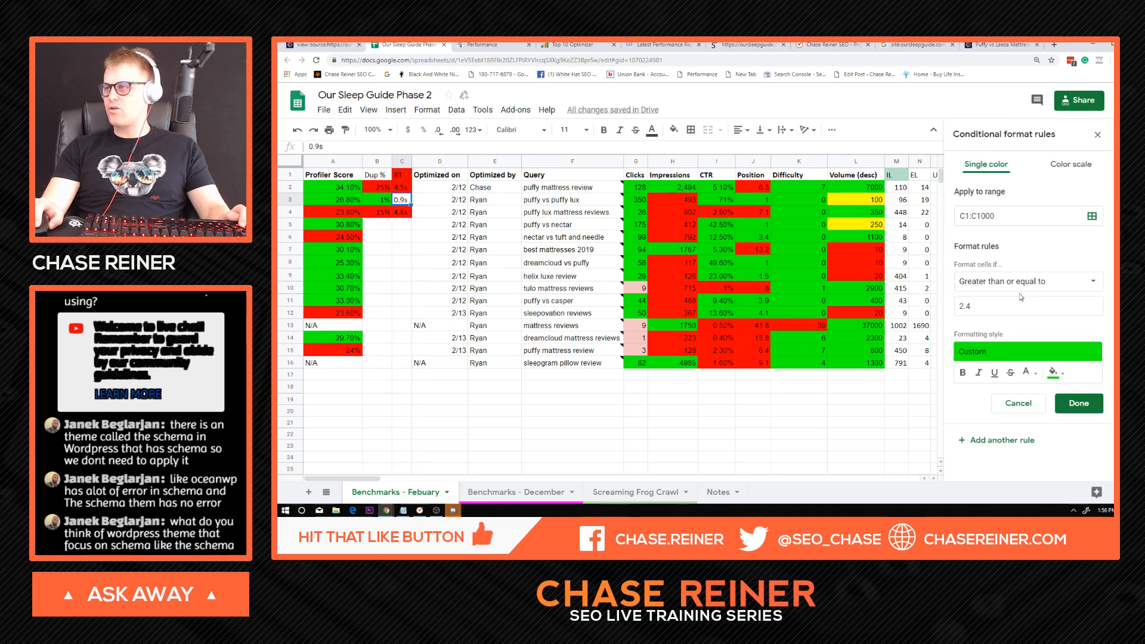
pyautogui.click(1019, 289)
pyautogui.click(1092, 240)
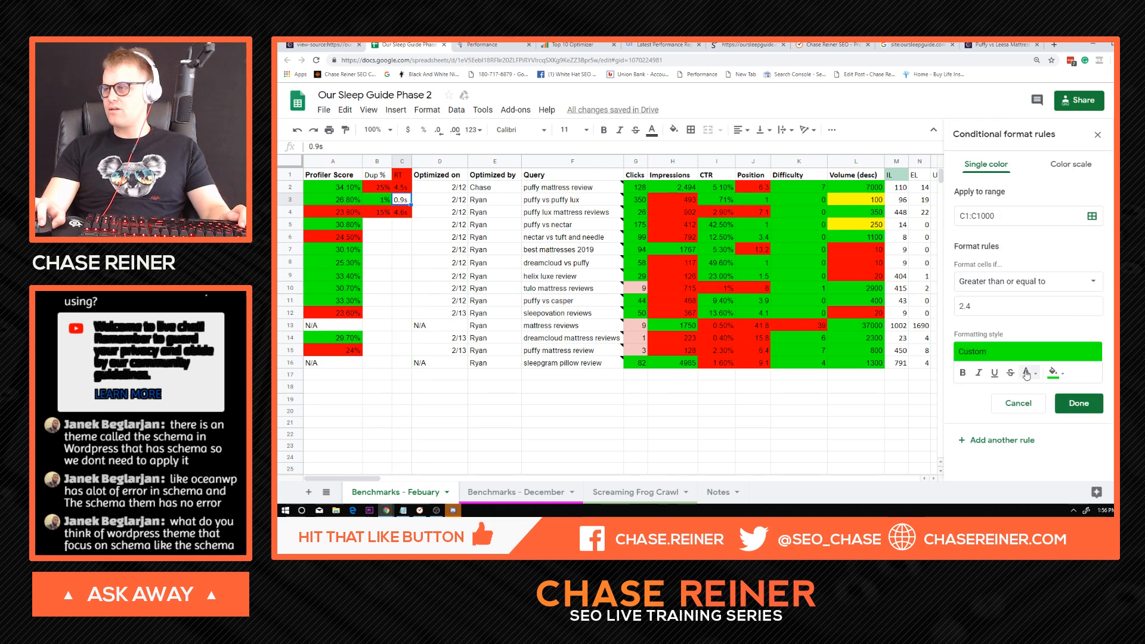
pyautogui.click(1021, 290)
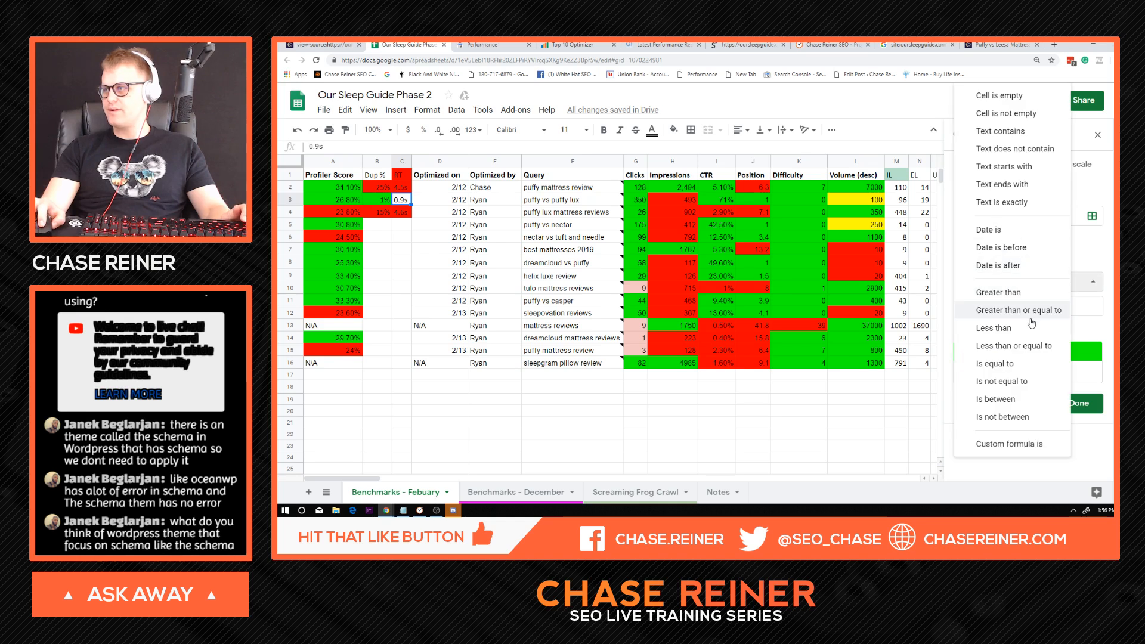
pyautogui.click(1035, 346)
pyautogui.write('s')
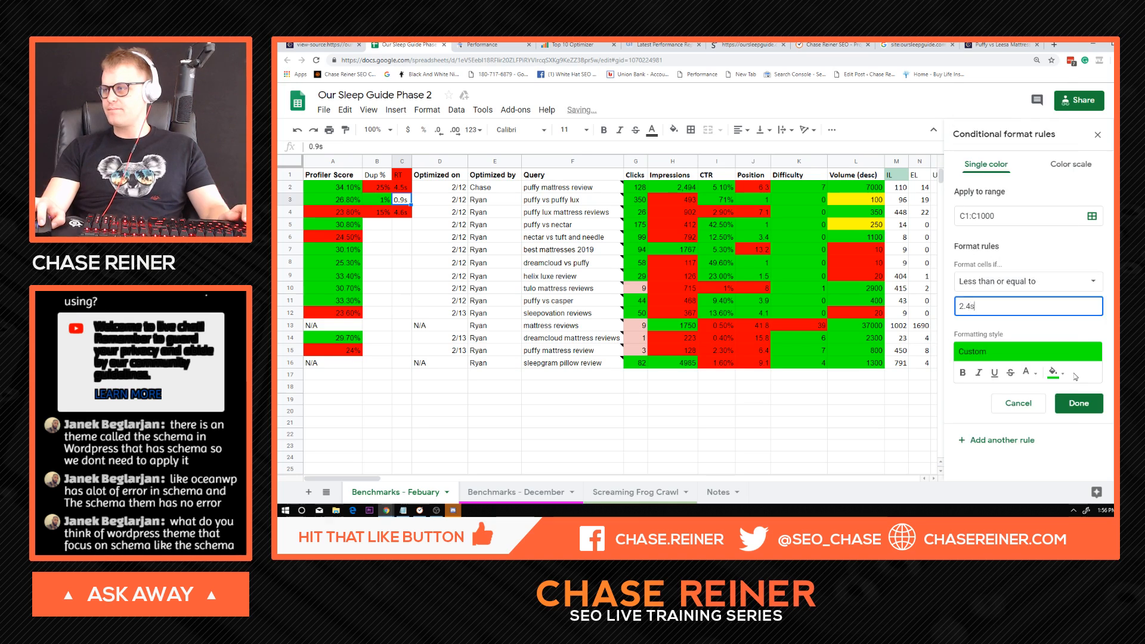
pyautogui.click(1081, 339)
pyautogui.click(1088, 409)
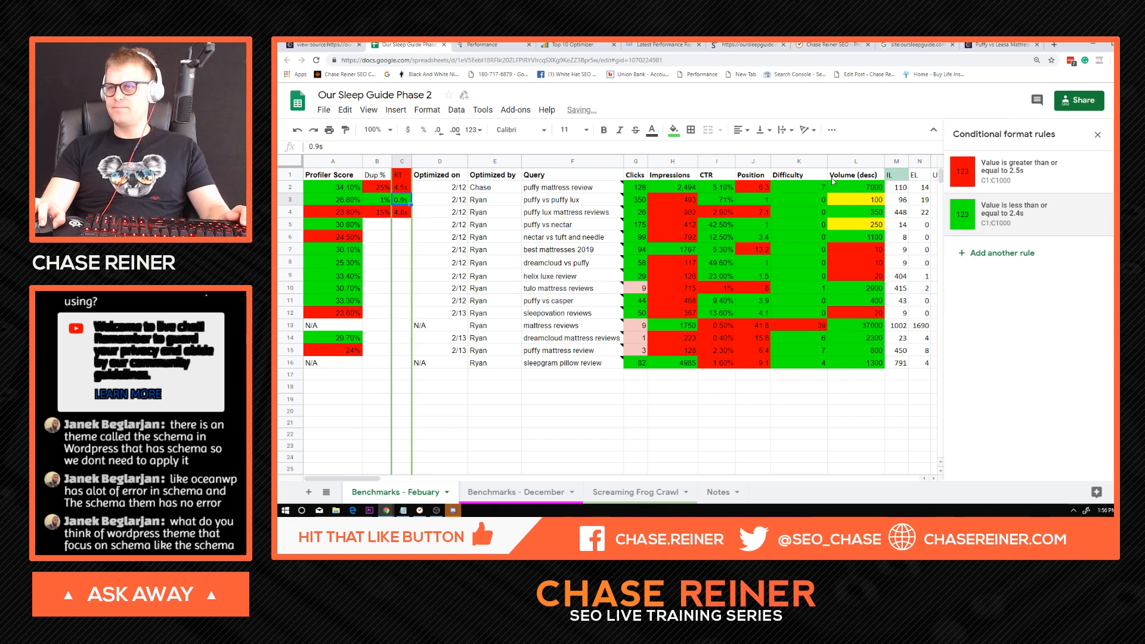
pyautogui.click(718, 213)
pyautogui.click(1098, 137)
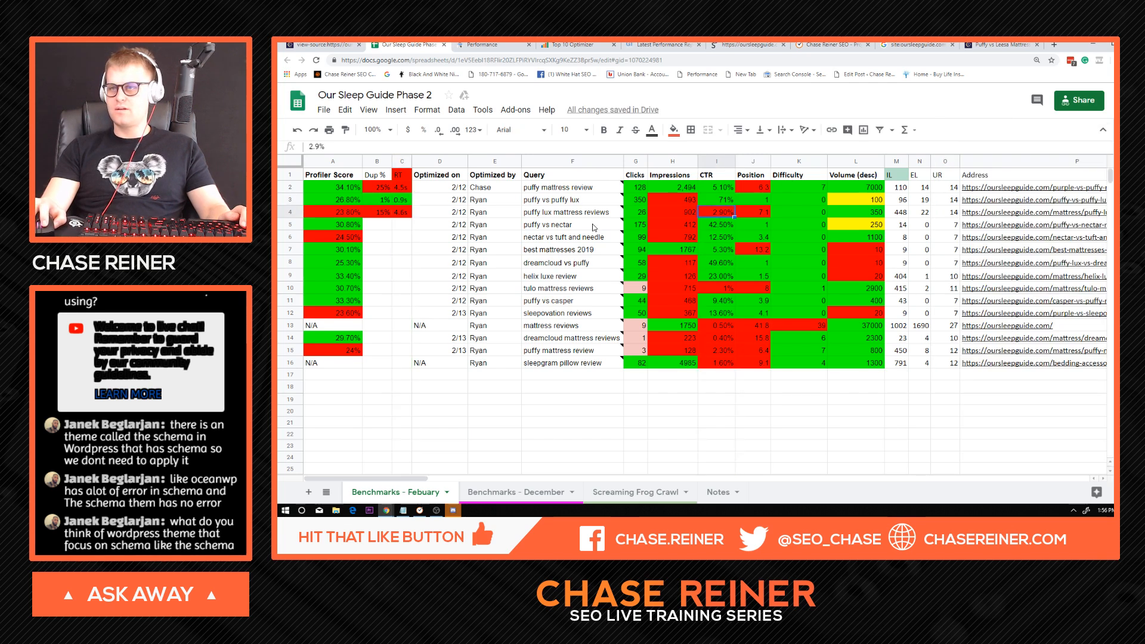
# Look through the Query column entries and their cell notes.
pyautogui.click(571, 251)
pyautogui.click(450, 162)
pyautogui.click(497, 263)
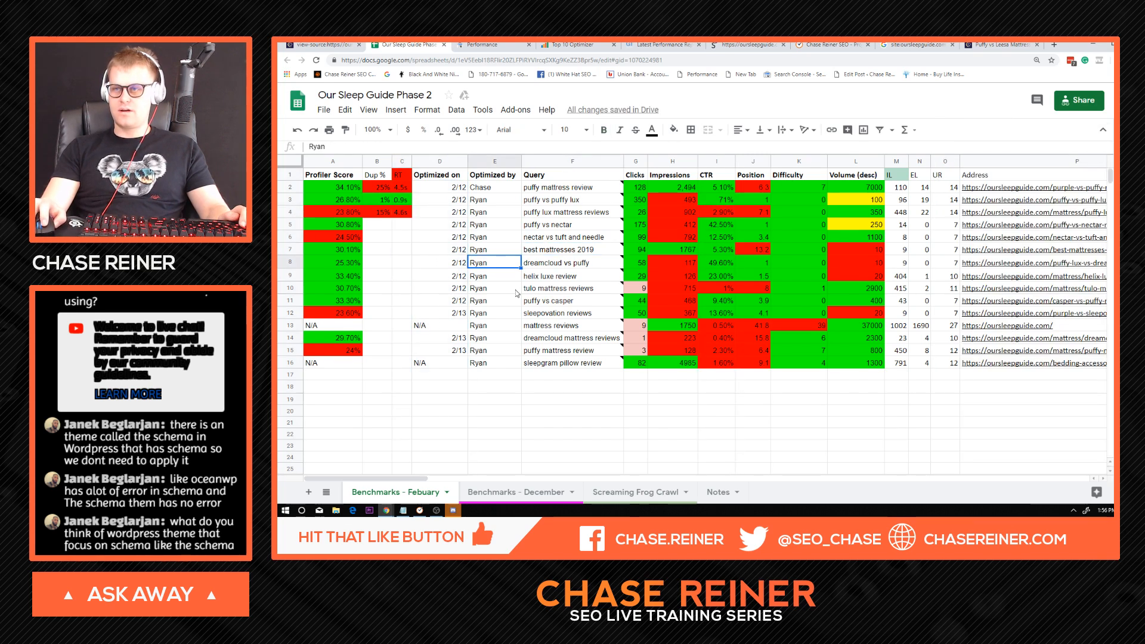
pyautogui.click(490, 211)
pyautogui.click(564, 251)
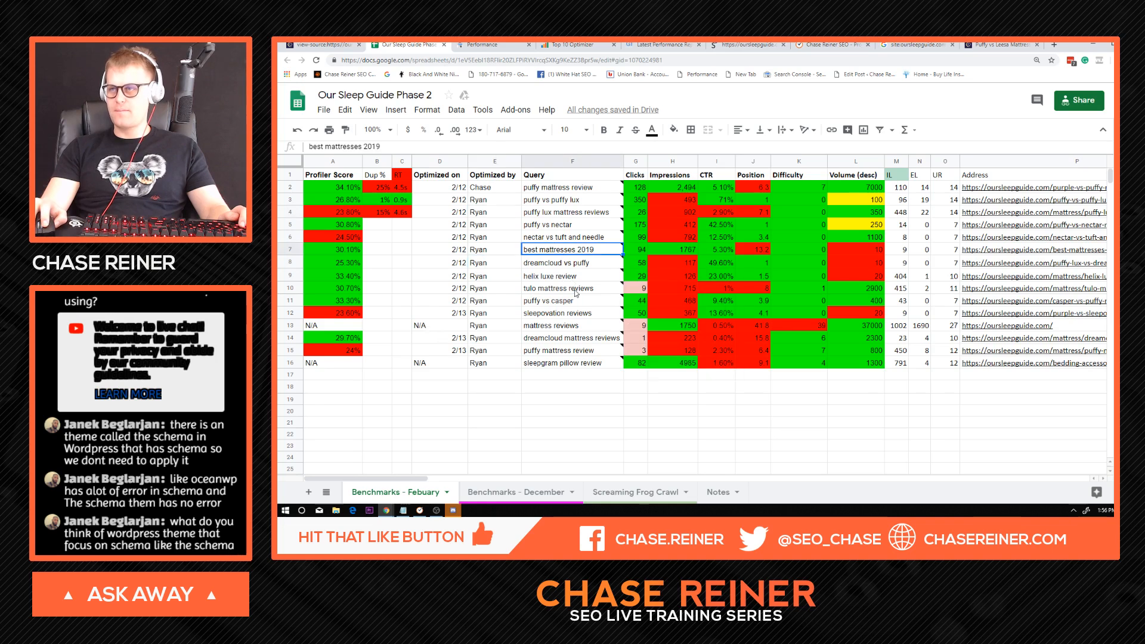
pyautogui.click(580, 288)
pyautogui.click(603, 326)
pyautogui.click(587, 263)
pyautogui.click(579, 201)
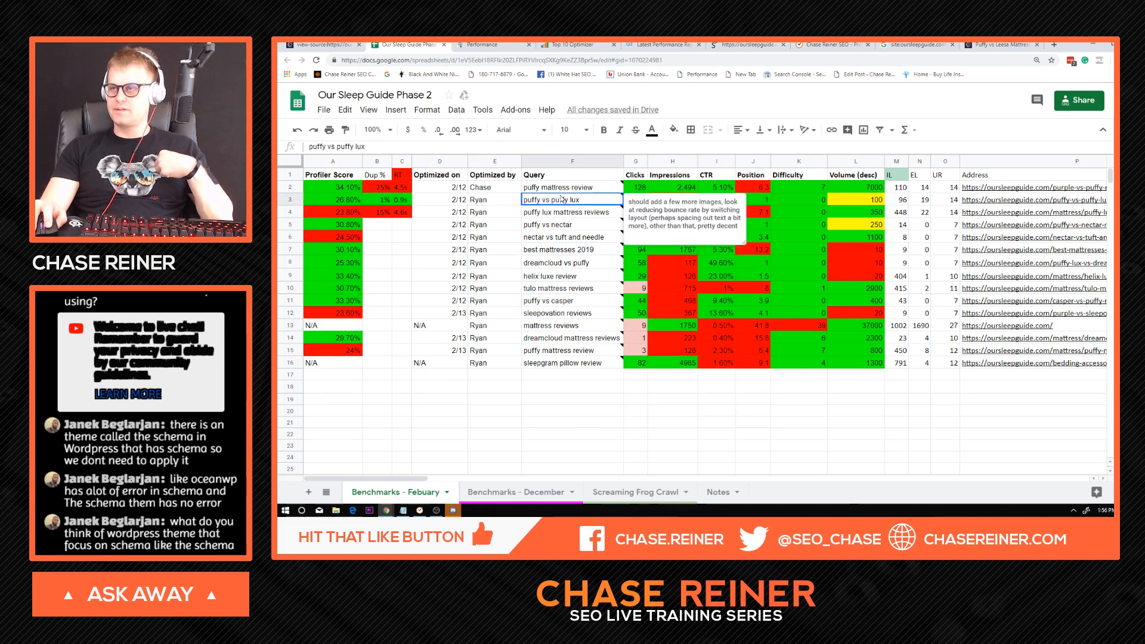
# Try a magenta fill on the first puffy mattress review query cell and undo it.
pyautogui.click(566, 225)
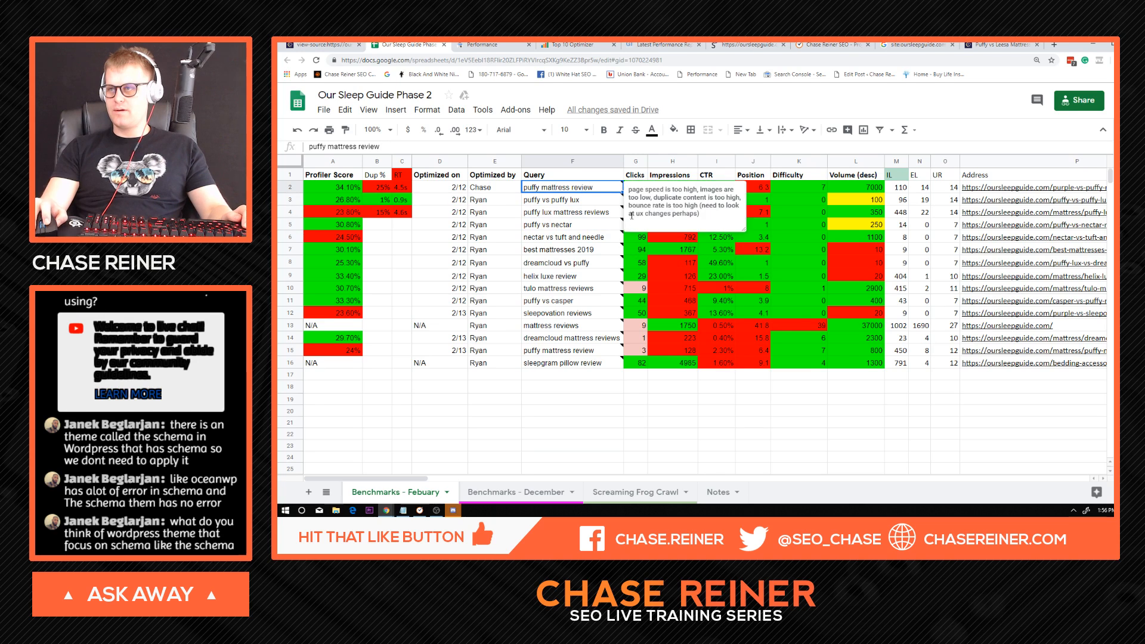
pyautogui.click(674, 130)
pyautogui.click(773, 180)
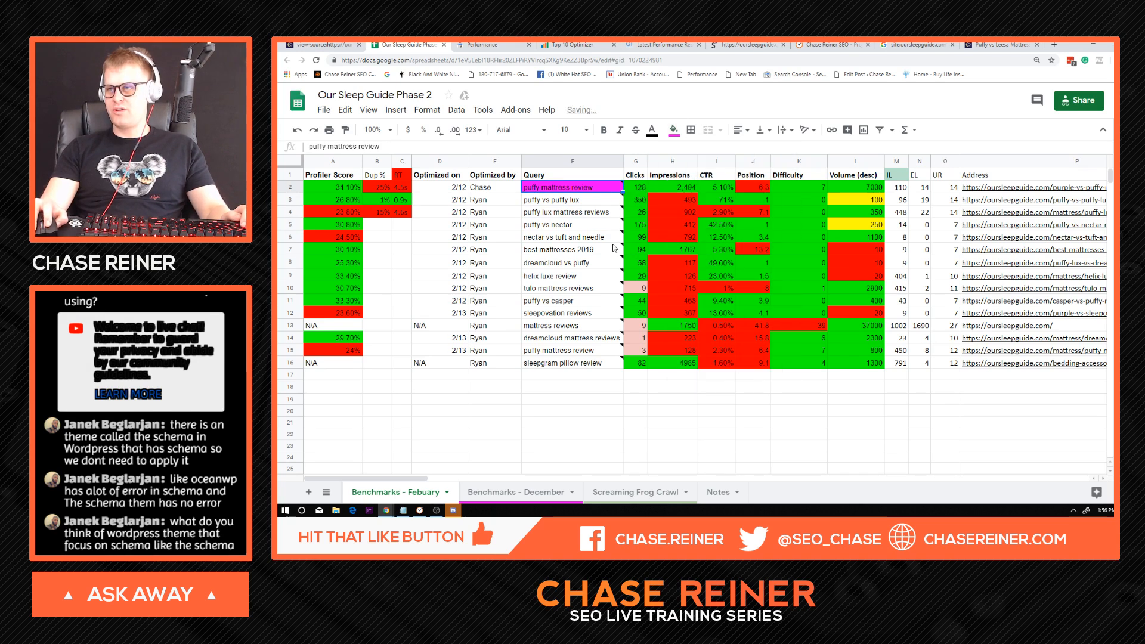
pyautogui.click(611, 249)
pyautogui.click(599, 201)
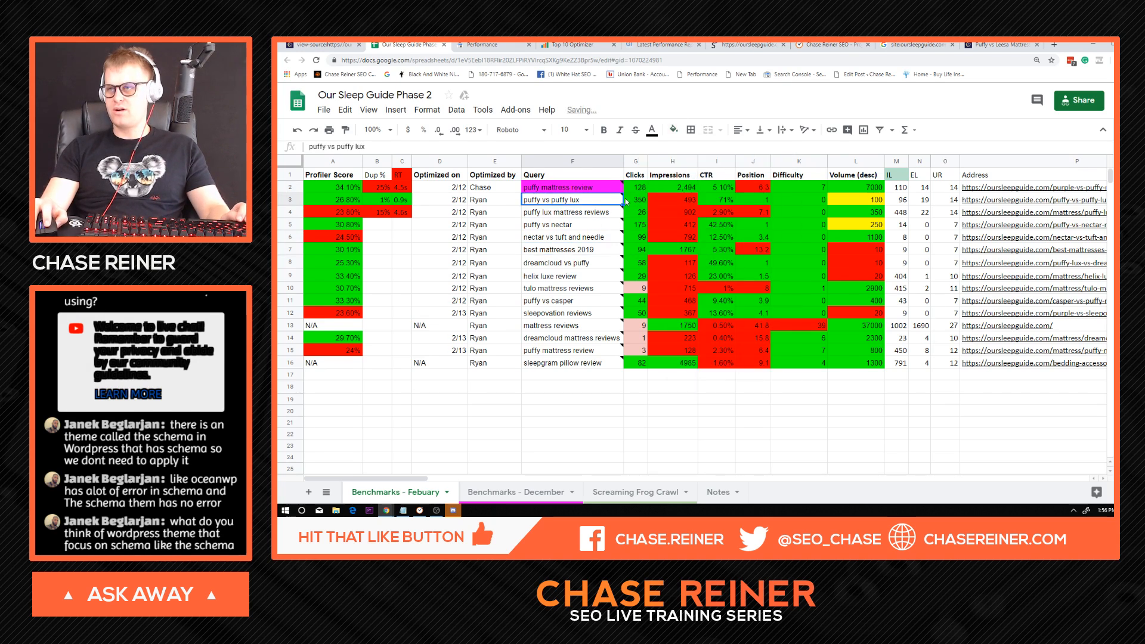
pyautogui.hotkey('ctrl', 'z')
# Fill the query cells in rows 2 and 3, puffy mattress review and puffy vs puffy lux, with green.
pyautogui.click(674, 129)
pyautogui.click(721, 180)
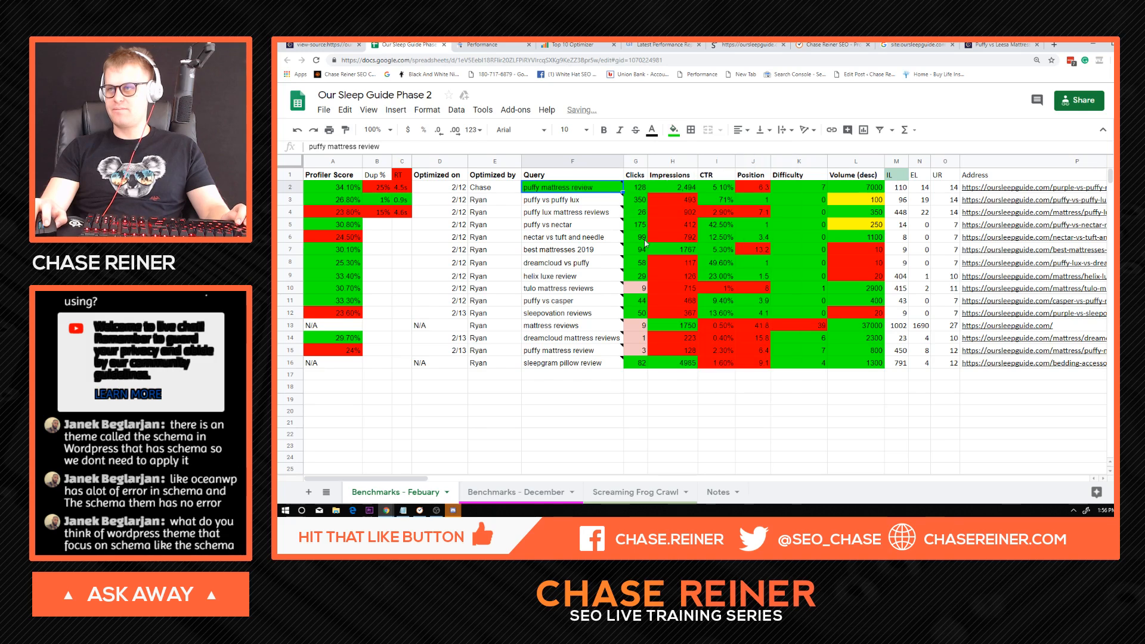
pyautogui.press('Down')
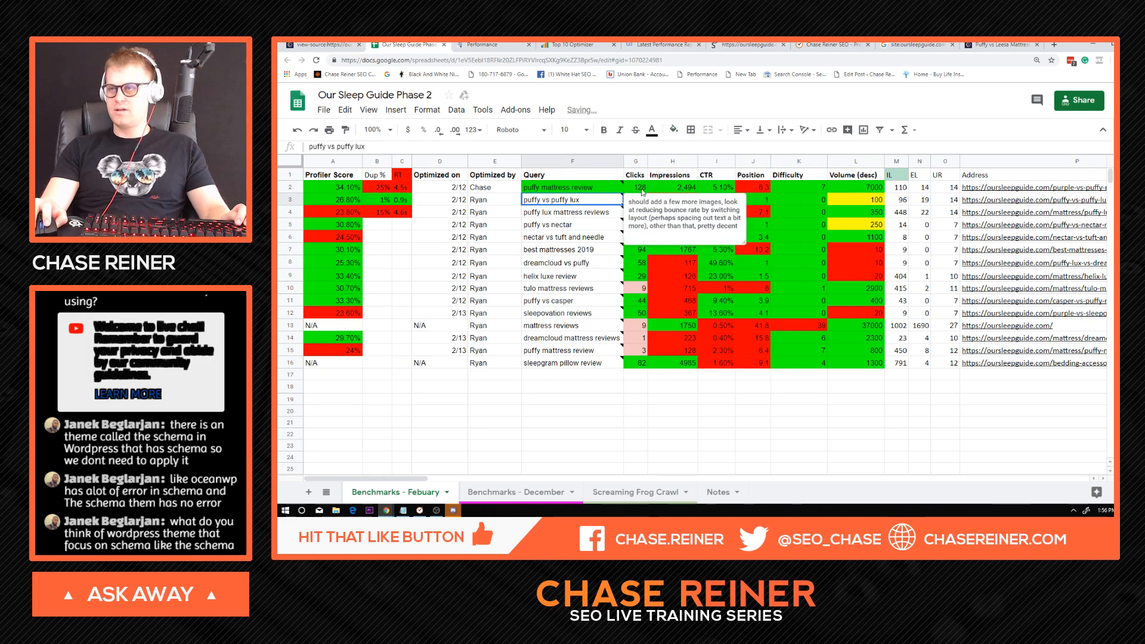
pyautogui.click(674, 129)
pyautogui.click(721, 180)
pyautogui.press('Down')
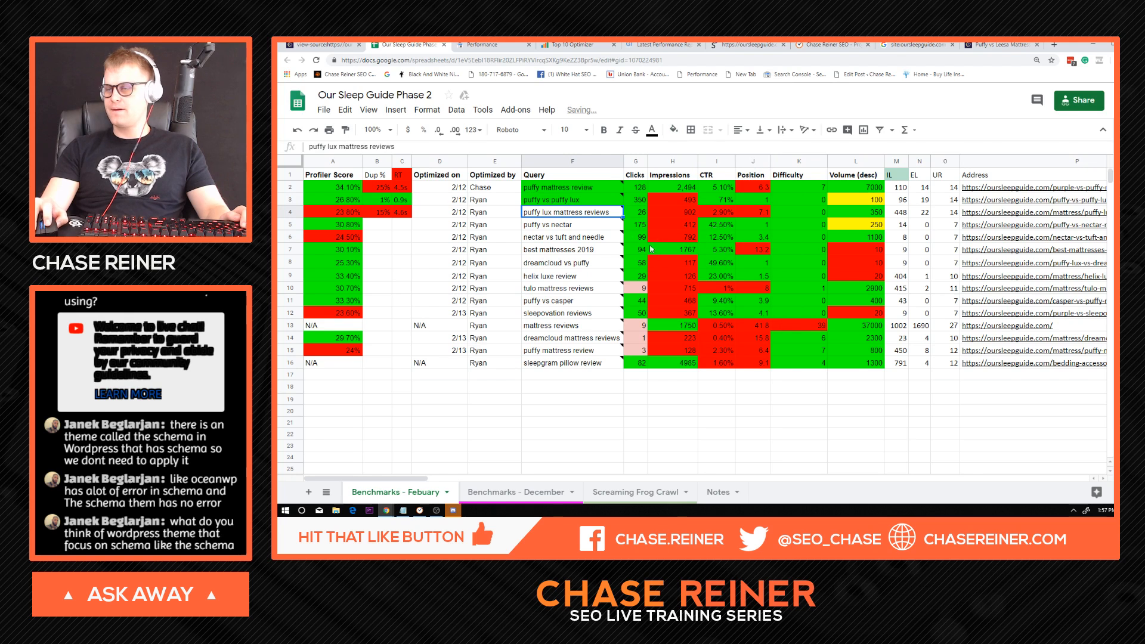
# Examine the puffy lux mattress reviews row, including its note, address, optimization date, duplicate percentage and Profiler Score.
pyautogui.moveTo(601, 214)
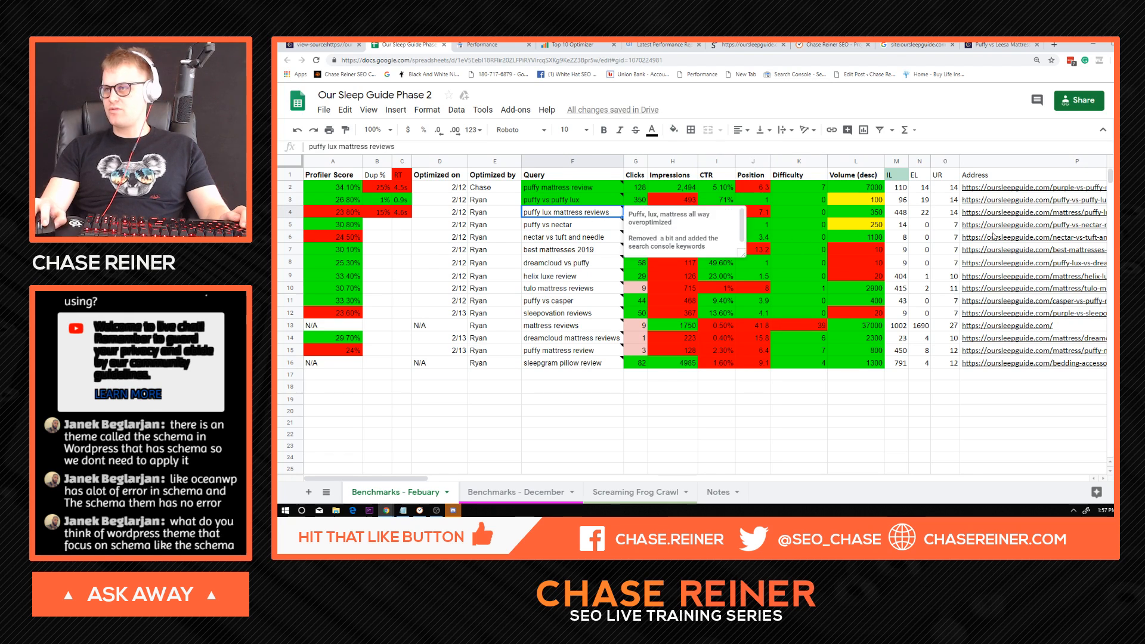
pyautogui.click(1021, 213)
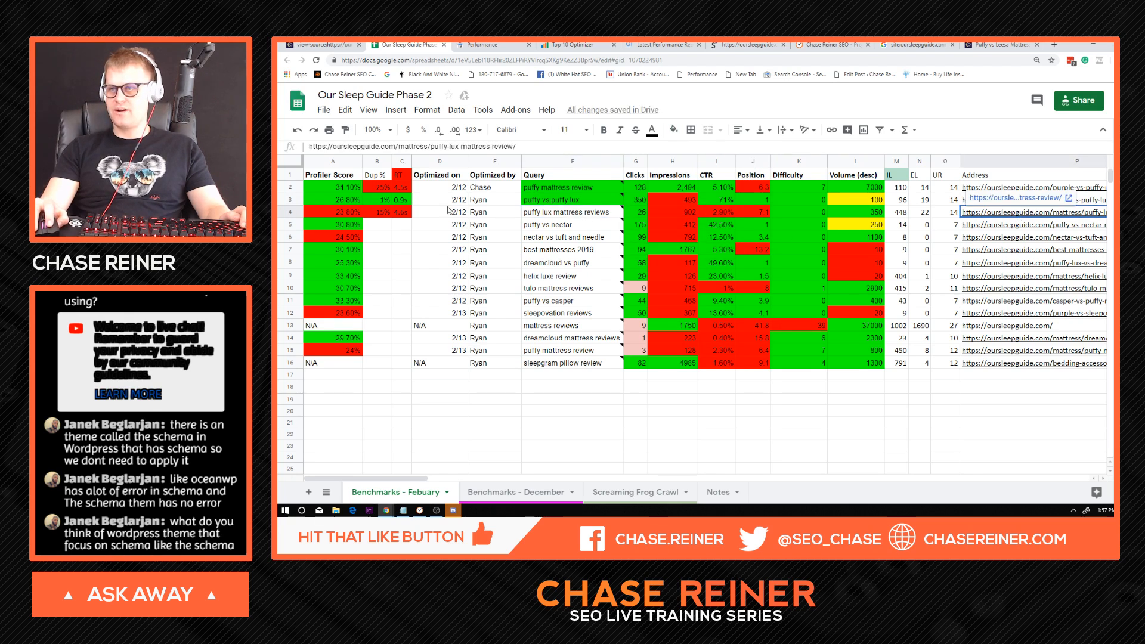
pyautogui.click(425, 214)
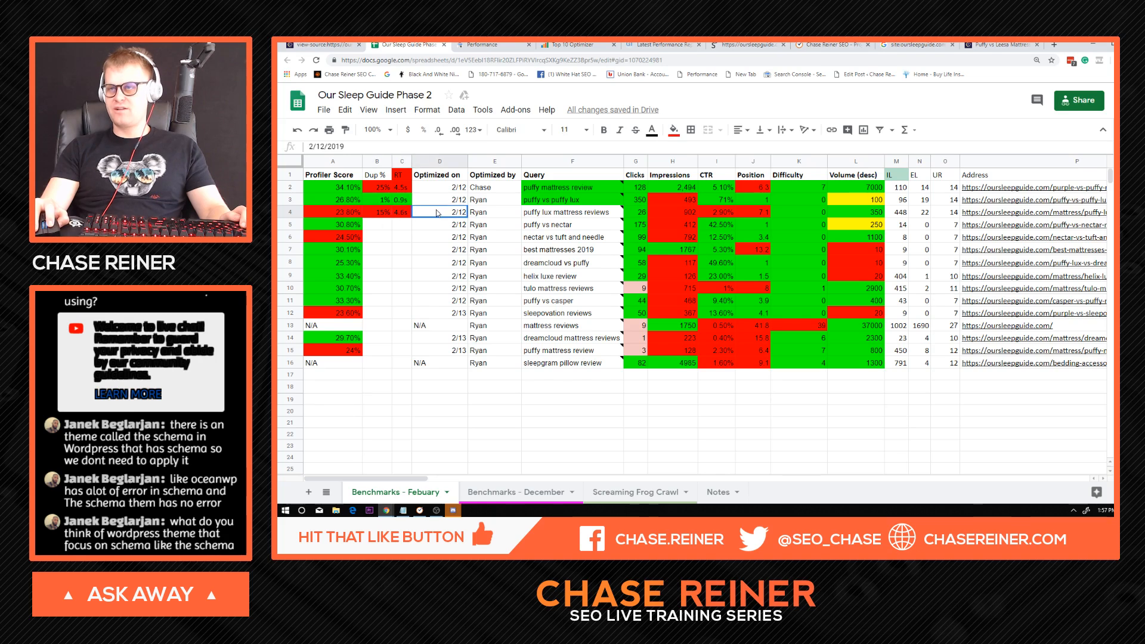
pyautogui.click(376, 212)
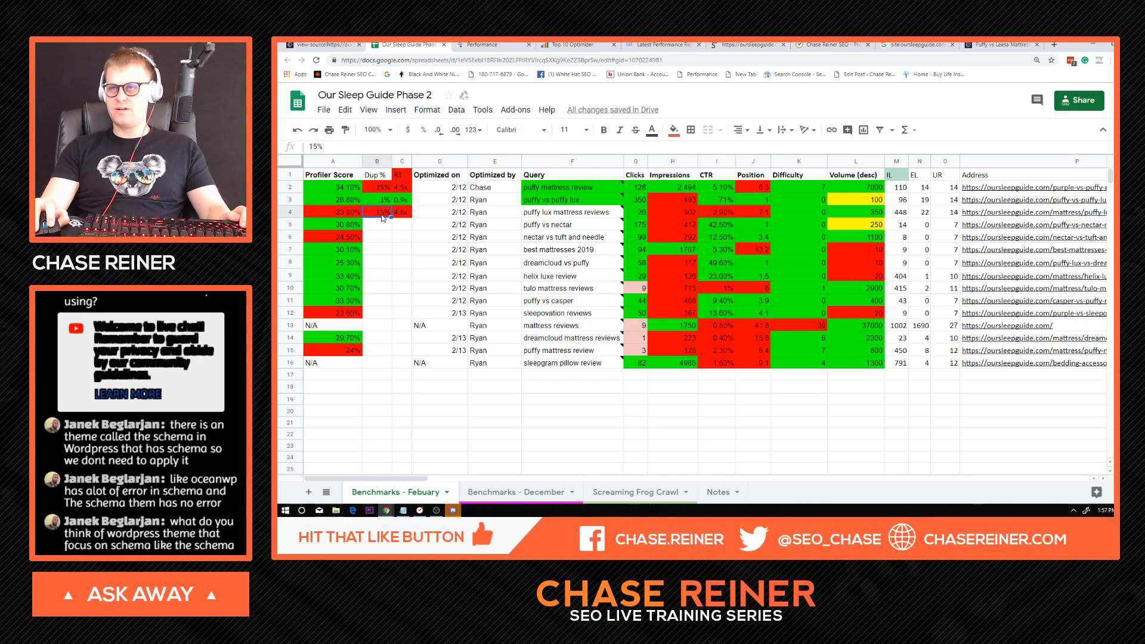
pyautogui.click(360, 215)
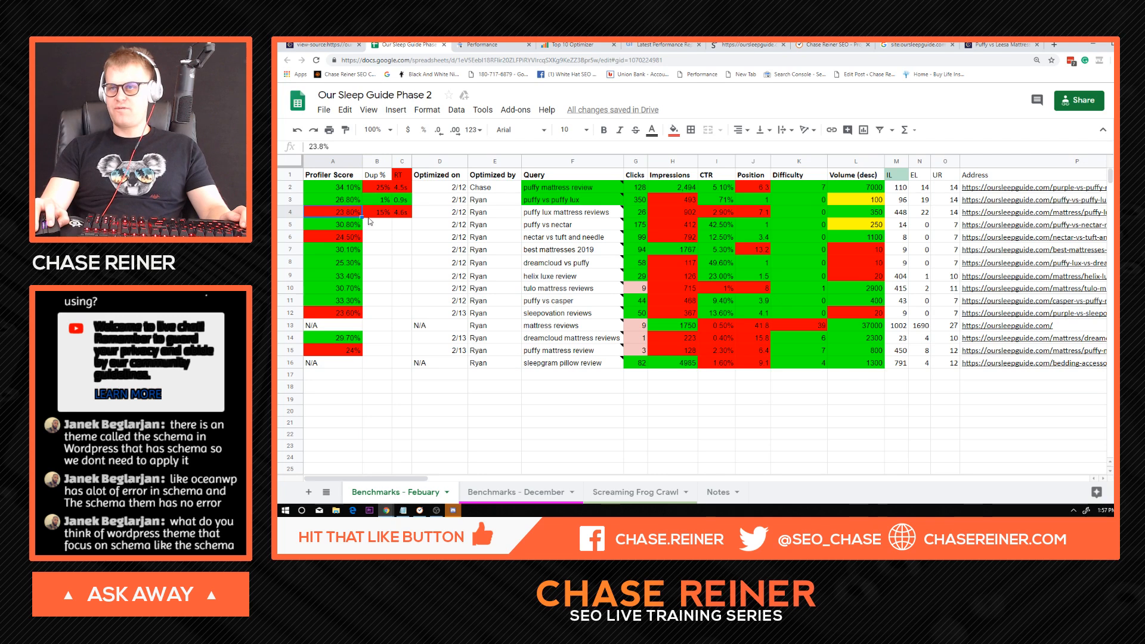
pyautogui.click(560, 214)
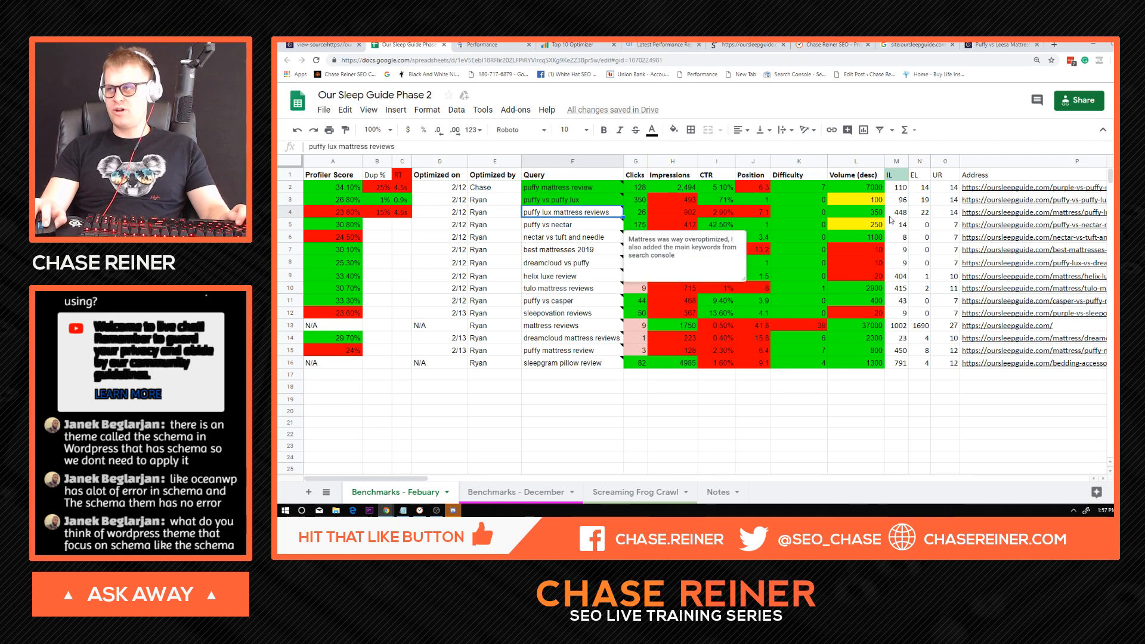
pyautogui.click(572, 45)
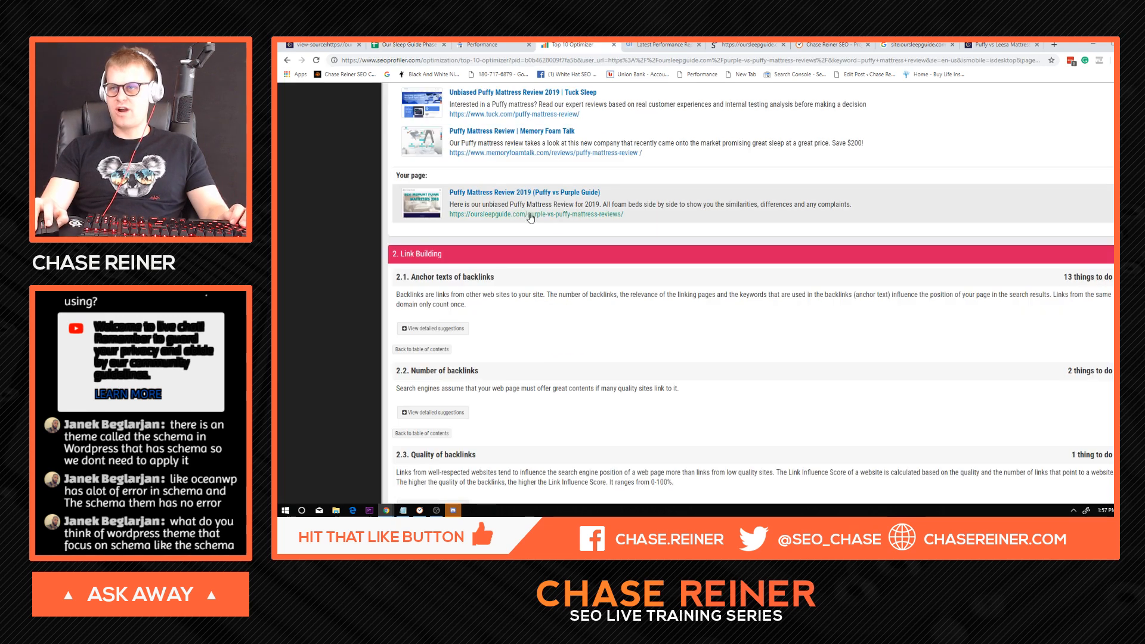
pyautogui.scroll(5, 516, 186)
pyautogui.scroll(10, 515, 185)
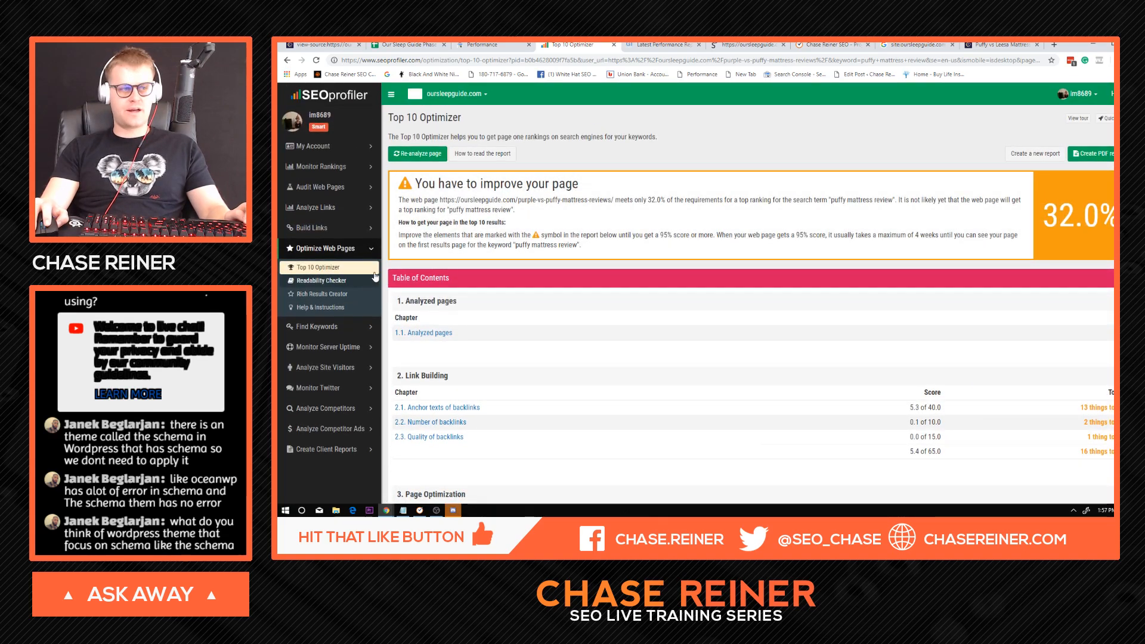
pyautogui.click(361, 266)
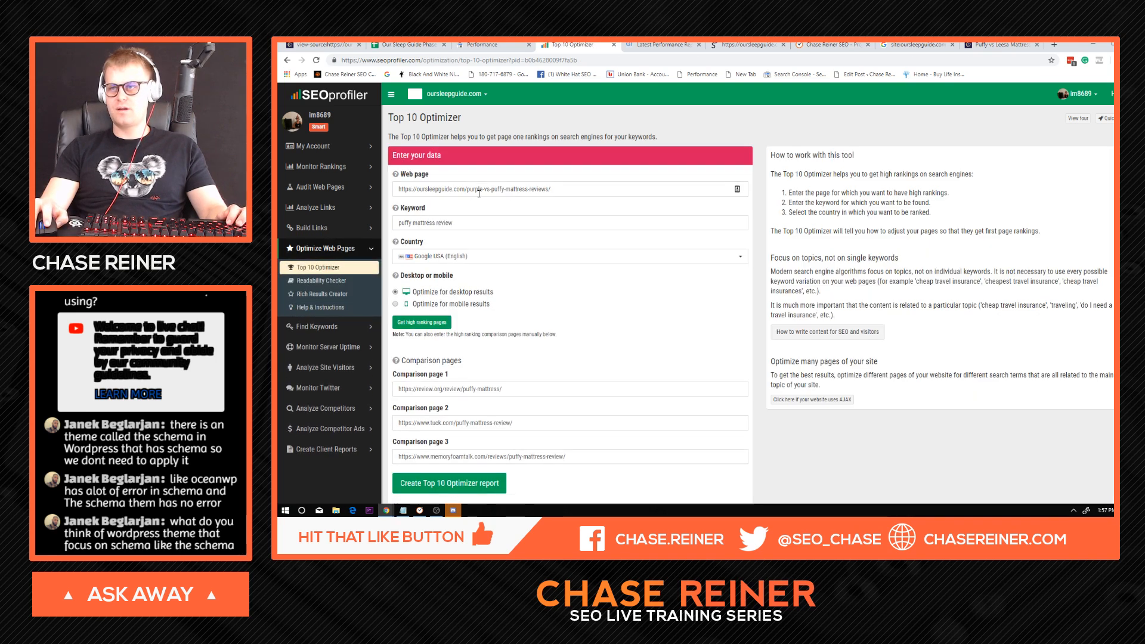
pyautogui.tripleClick(478, 189)
pyautogui.write('https://oursleepguide.com/mattress/puffy-lux-mattress-review/')
# Copy the row 4 query from the Our Sleep Guide spreadsheet and set the optimizer keyword to puffy lux mattress reviews.
pyautogui.click(406, 45)
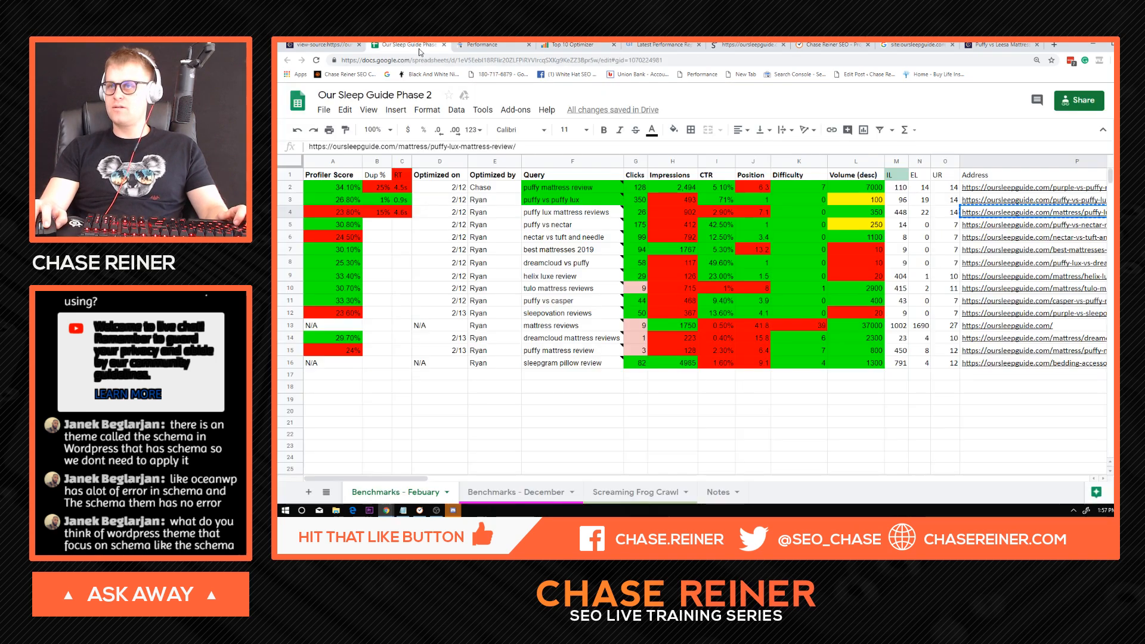
pyautogui.click(555, 213)
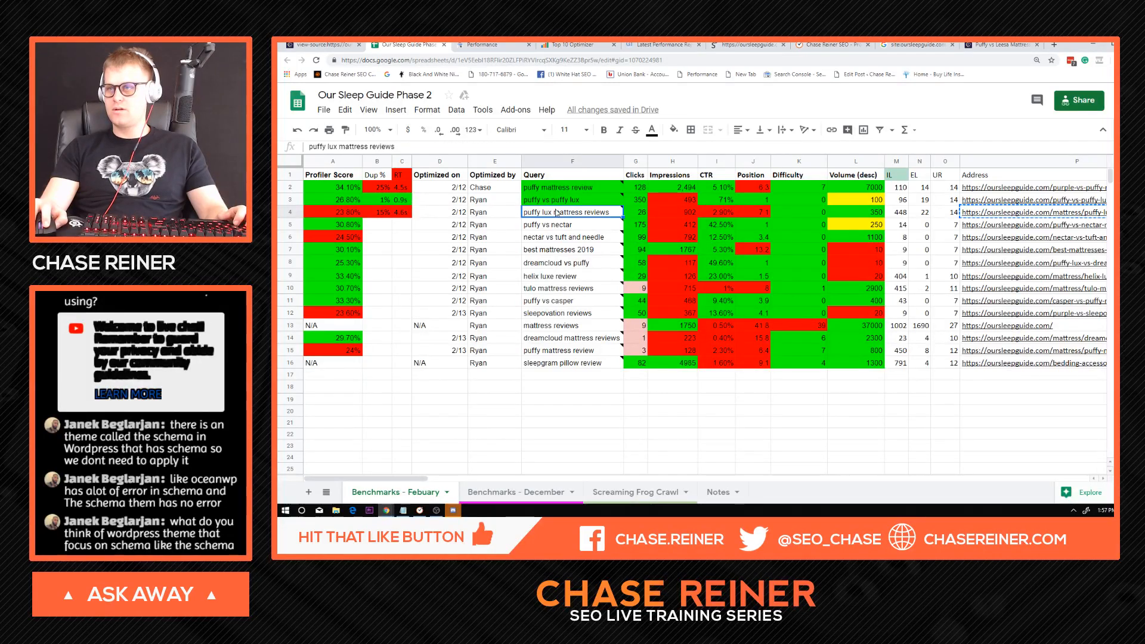
pyautogui.hotkey('ctrl', 'c')
pyautogui.click(501, 45)
pyautogui.click(584, 45)
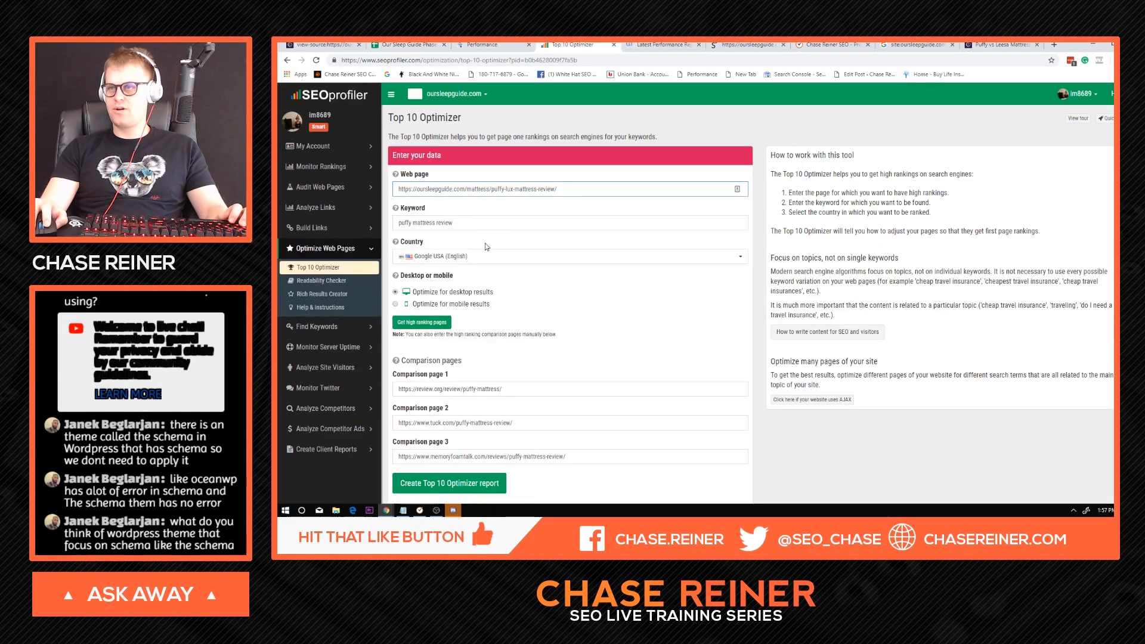
pyautogui.tripleClick(441, 223)
pyautogui.hotkey('ctrl', 'v')
# Get the high ranking comparison pages for the keyword and create the Top 10 Optimizer report.
pyautogui.click(432, 322)
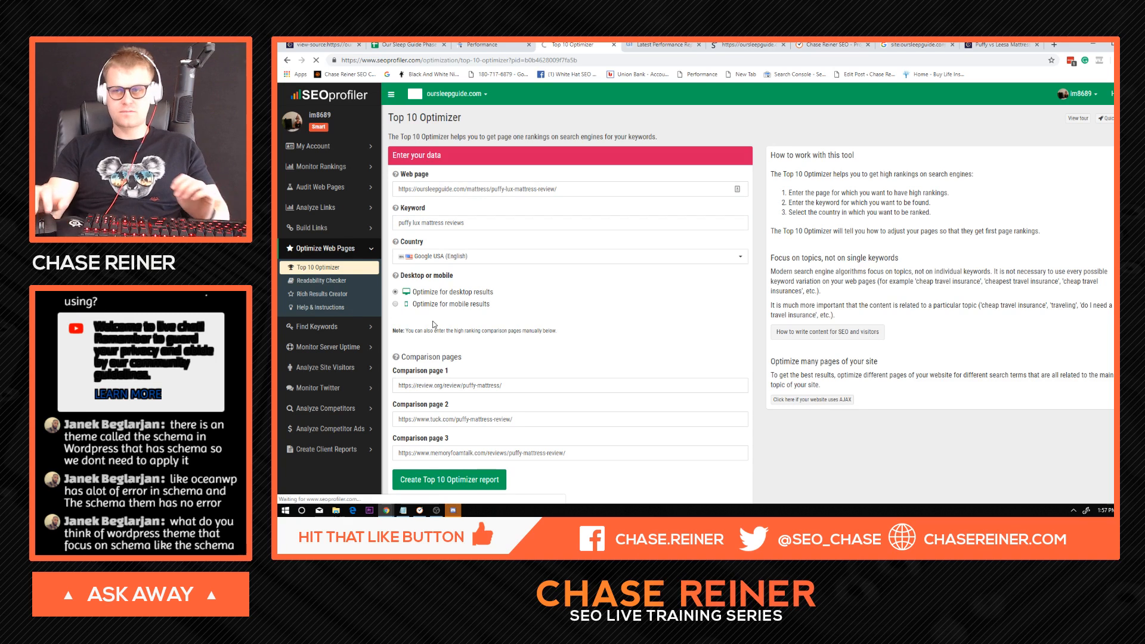
pyautogui.scroll(-1, 456, 435)
pyautogui.click(467, 441)
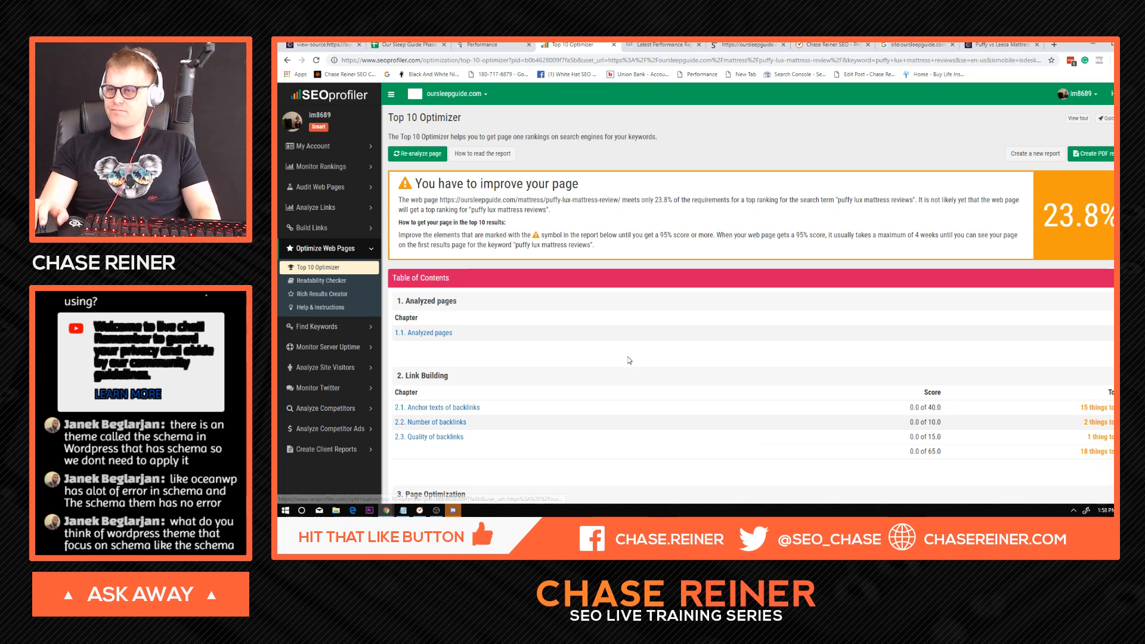
# Open the detailed suggestions for keyword use in the body text in the optimizer report.
pyautogui.scroll(-2, 667, 371)
pyautogui.scroll(-2, 666, 370)
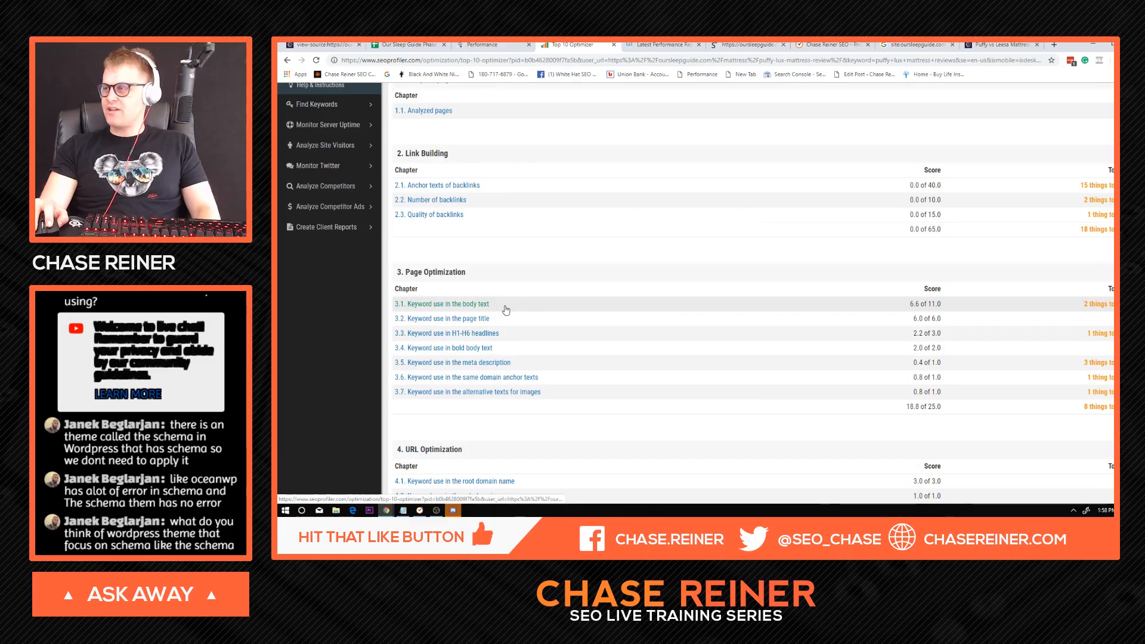
pyautogui.click(480, 308)
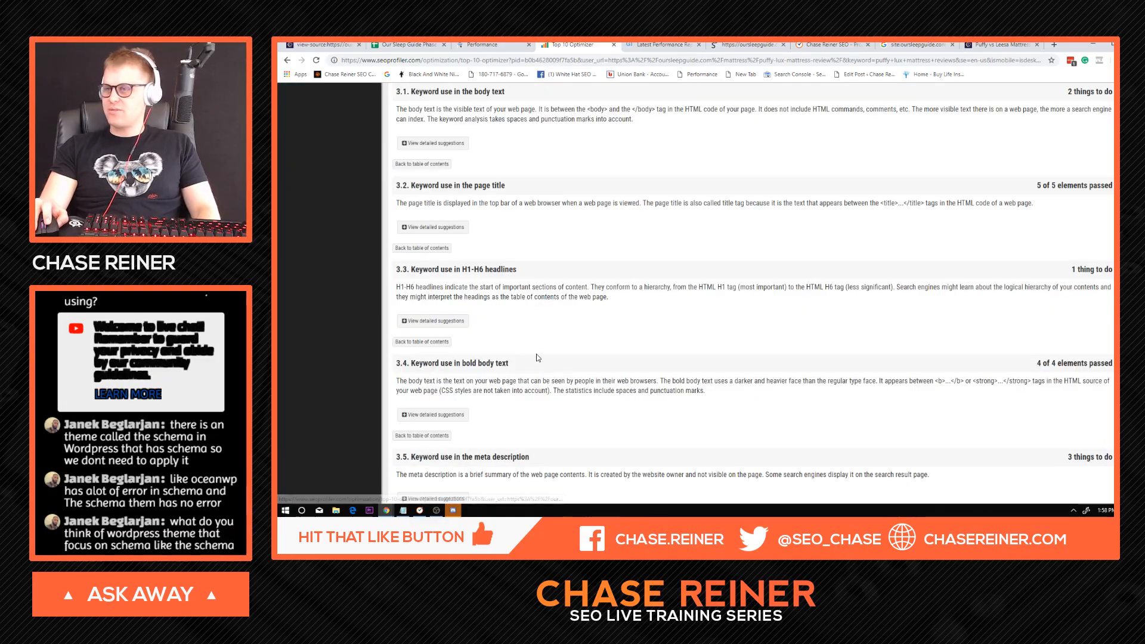
pyautogui.click(454, 143)
pyautogui.scroll(-15, 689, 311)
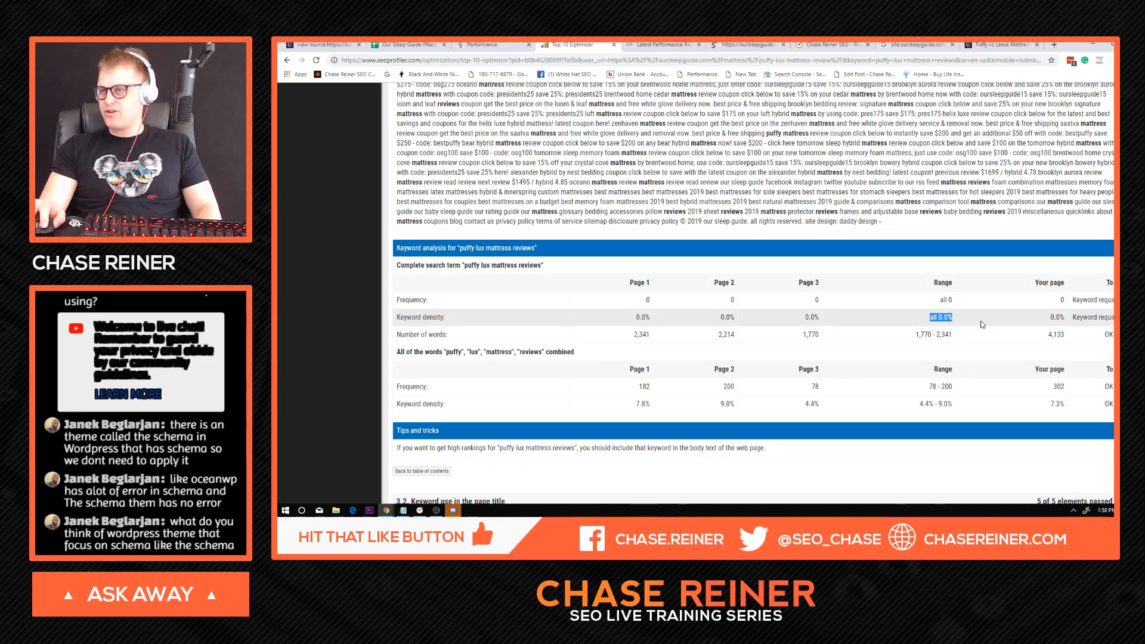
# Examine the body text keyword analysis for puffy lux mattress reviews, including frequency, density and word count, against the comparison pages.
pyautogui.moveTo(544, 266)
pyautogui.mouseDown()
pyautogui.moveTo(465, 266)
pyautogui.moveTo(539, 267)
pyautogui.mouseUp()
pyautogui.click(479, 272)
pyautogui.click(539, 266)
pyautogui.scroll(-3, 750, 284)
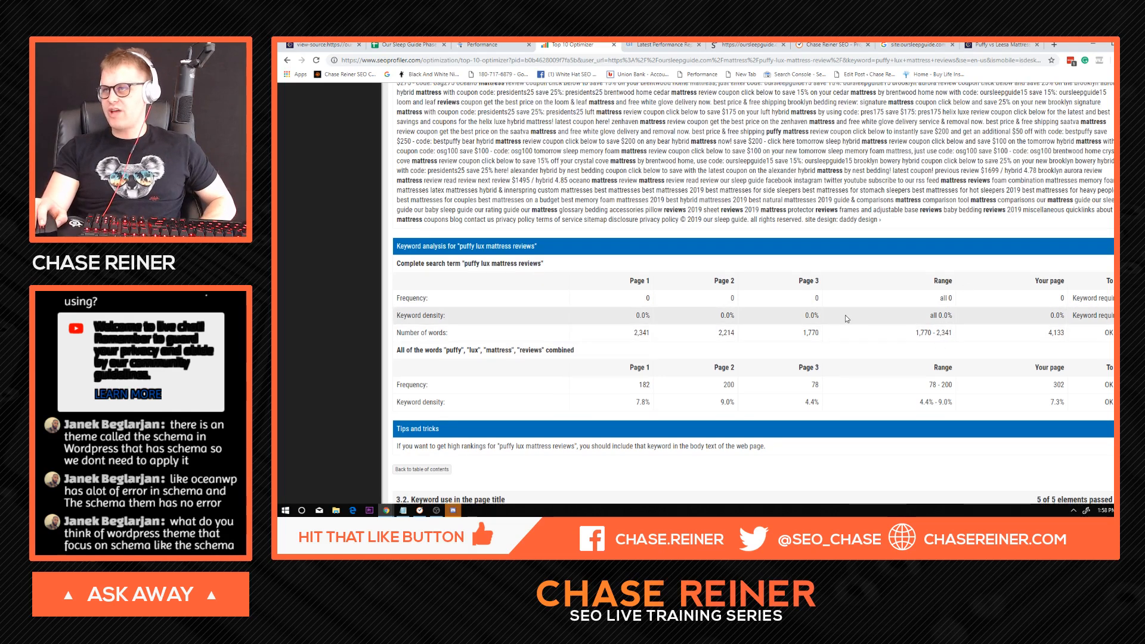
pyautogui.scroll(-3, 750, 285)
pyautogui.scroll(8, 668, 278)
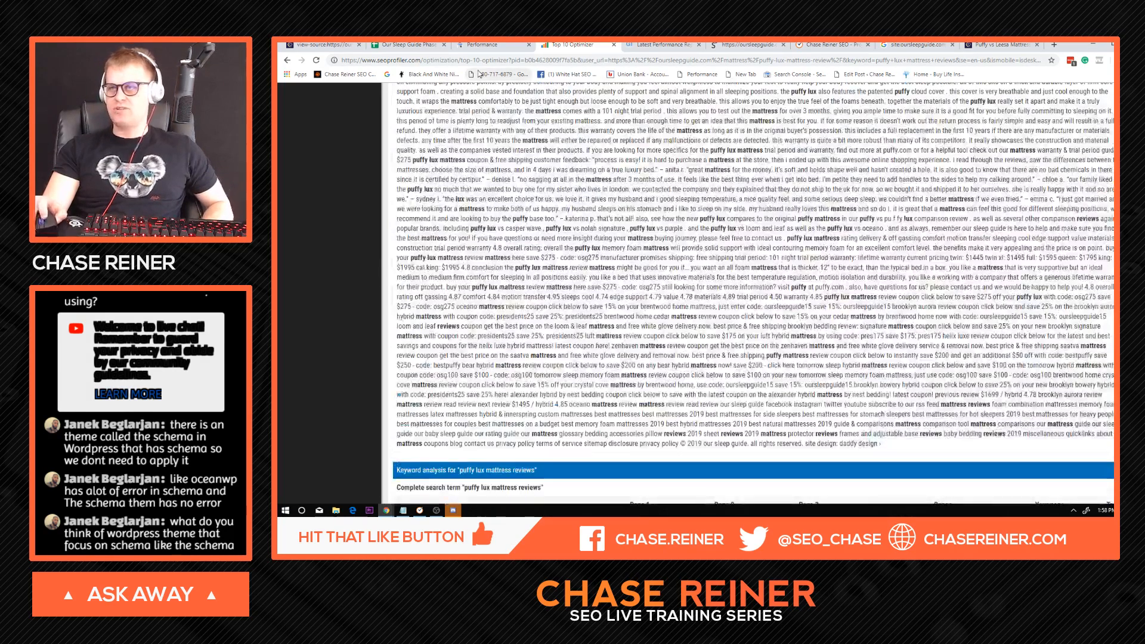
pyautogui.scroll(-3, 619, 158)
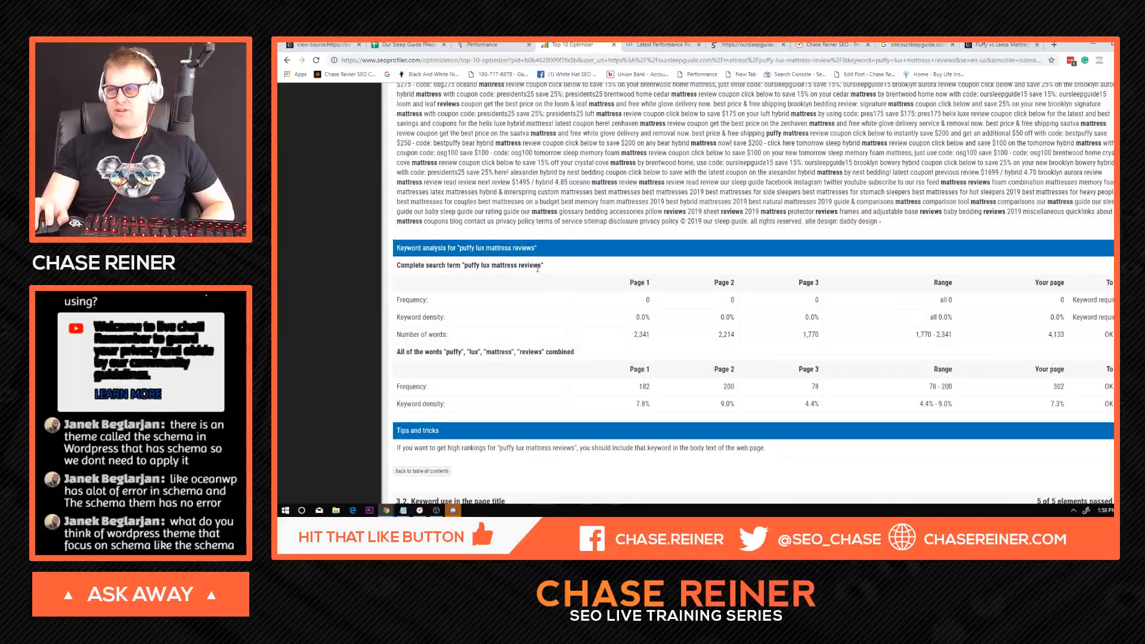
pyautogui.moveTo(538, 267); pyautogui.dragTo(473, 266)
pyautogui.click(561, 224)
pyautogui.scroll(-3, 682, 251)
pyautogui.scroll(8, 680, 202)
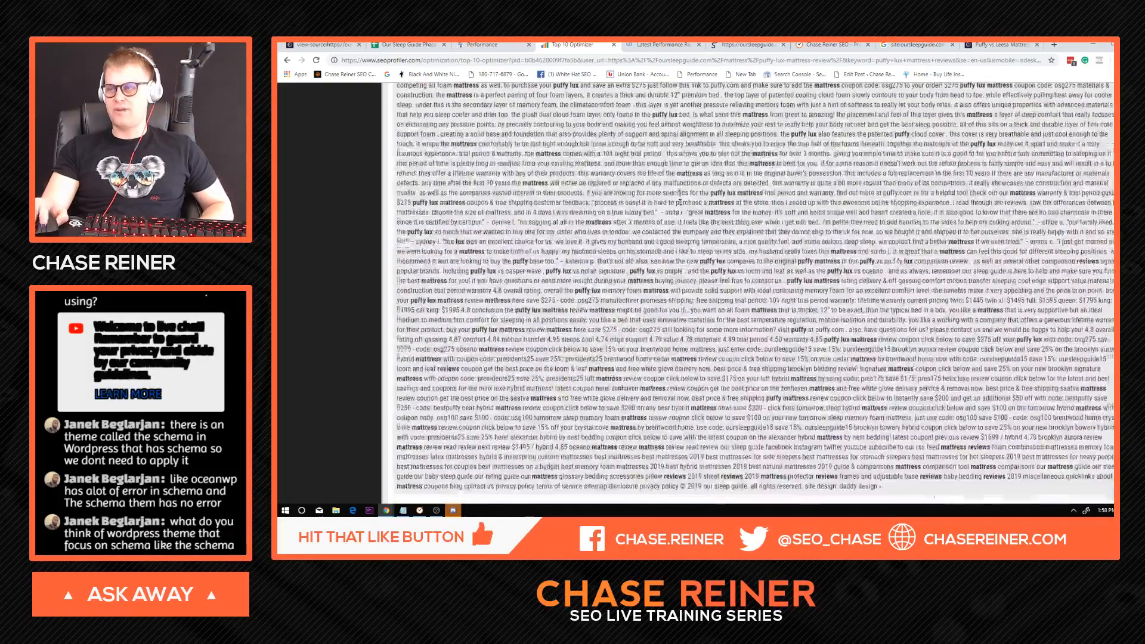
pyautogui.scroll(-10, 680, 203)
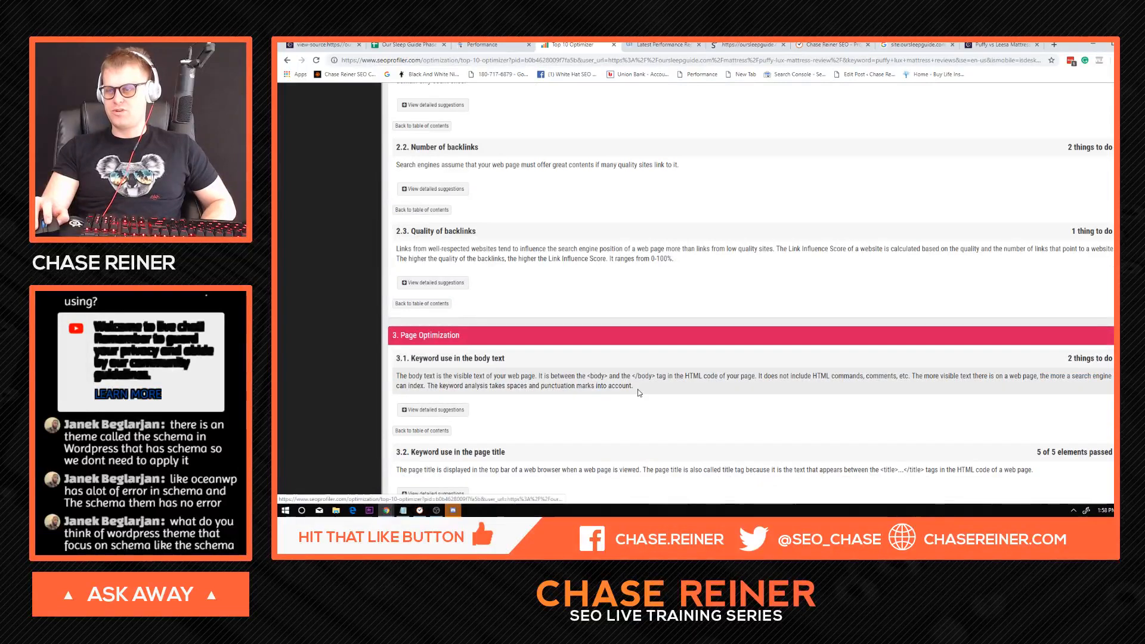
pyautogui.scroll(2, 639, 392)
pyautogui.scroll(15, 483, 153)
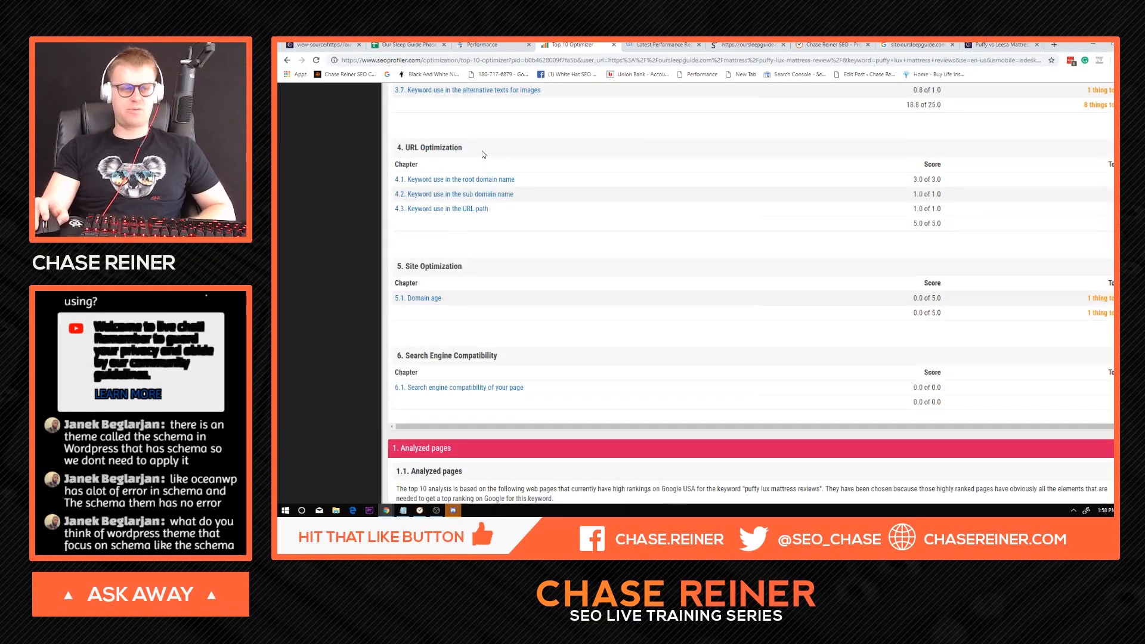
pyautogui.scroll(10, 484, 154)
# Switch to the Our Sleep Guide spreadsheet and fill the puffy lux mattress reviews query cell with red.
pyautogui.hotkey('ctrl', '2')
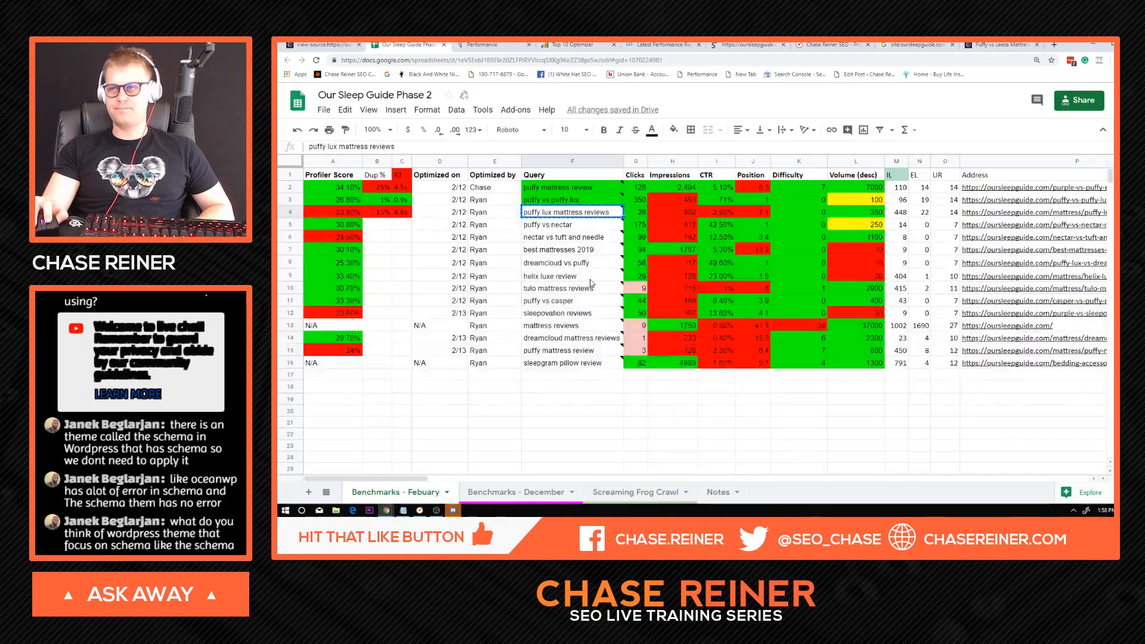
pyautogui.click(674, 129)
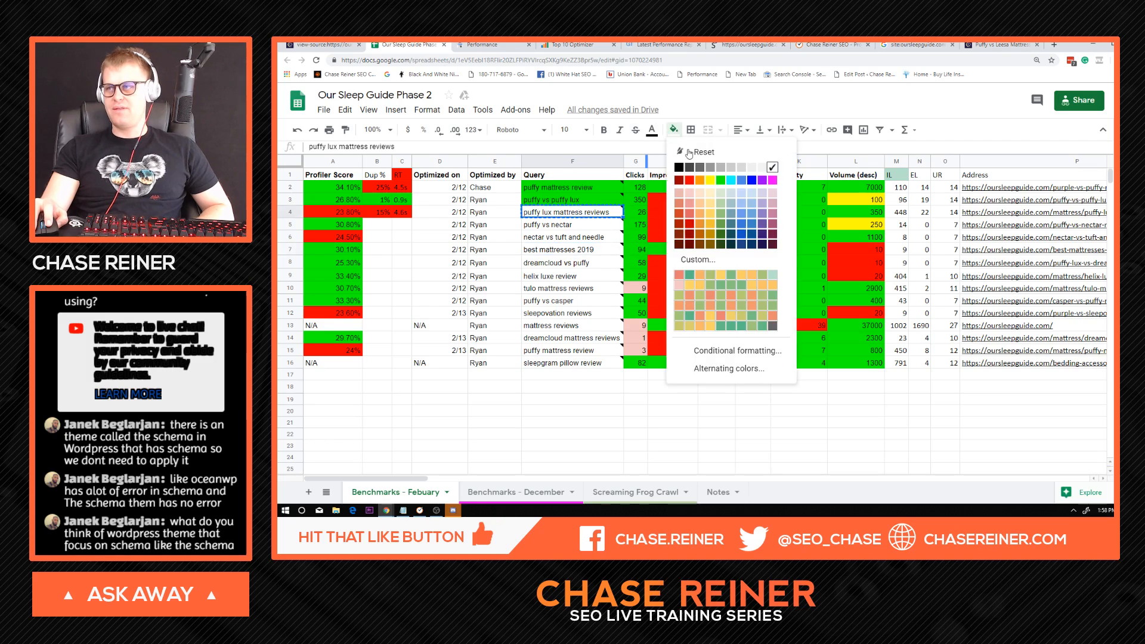
pyautogui.click(689, 179)
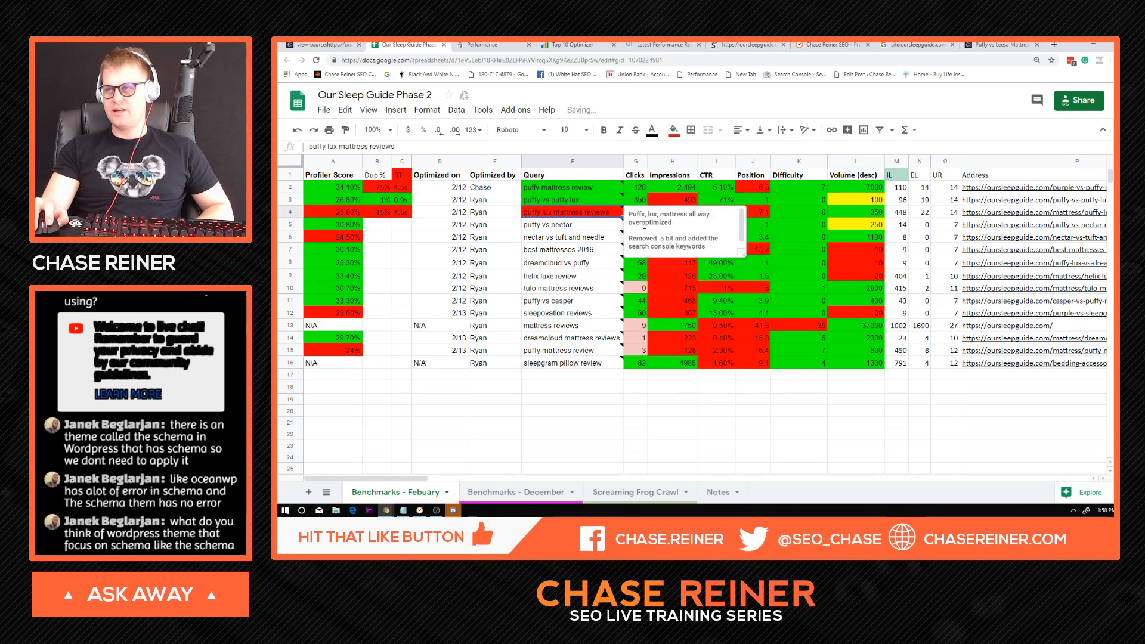
# Replace the note on the puffy lux mattress reviews cell with "seoprofiler still needs to be dialed in more".
pyautogui.hotkey('ctrl', 'a')
pyautogui.write('se')
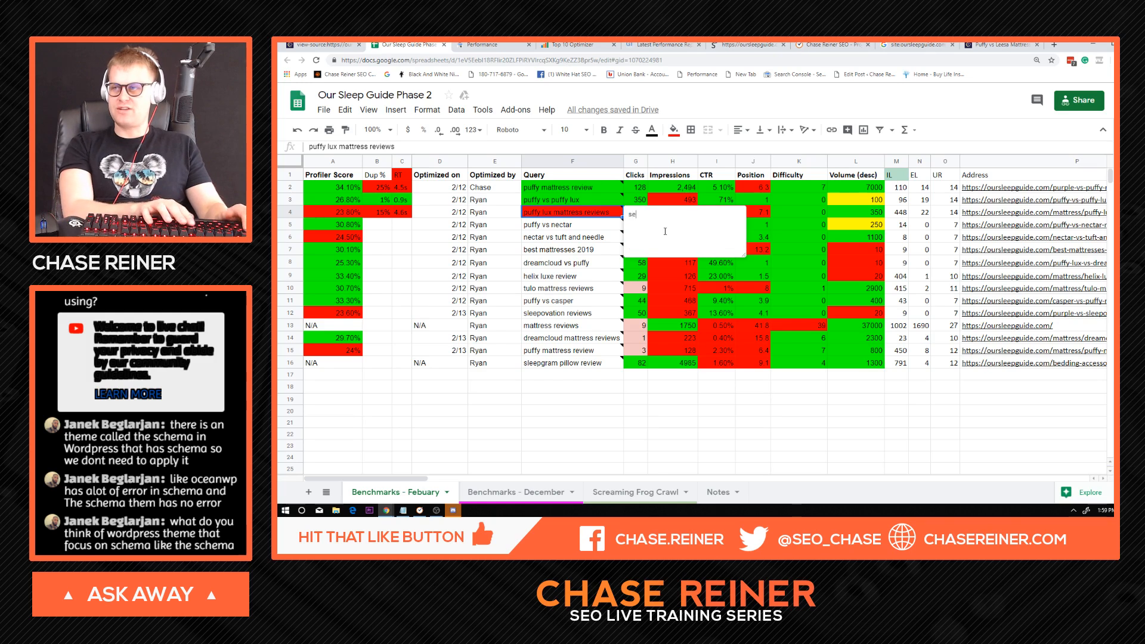
pyautogui.write('oprofiler ')
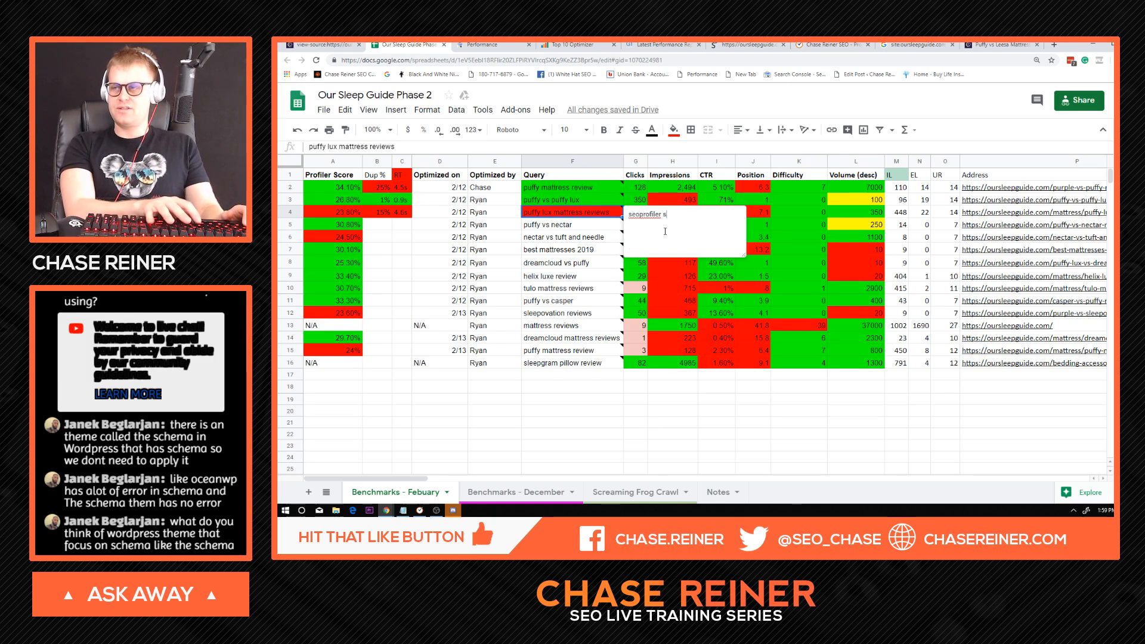
pyautogui.write('still needs to be')
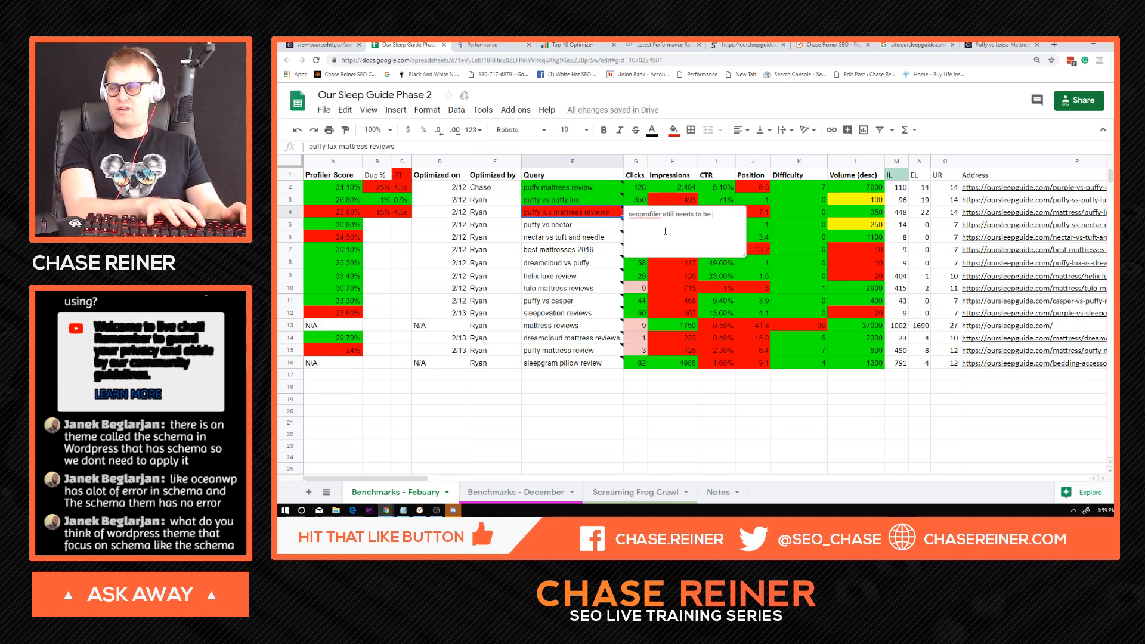
pyautogui.write(' dialed in more')
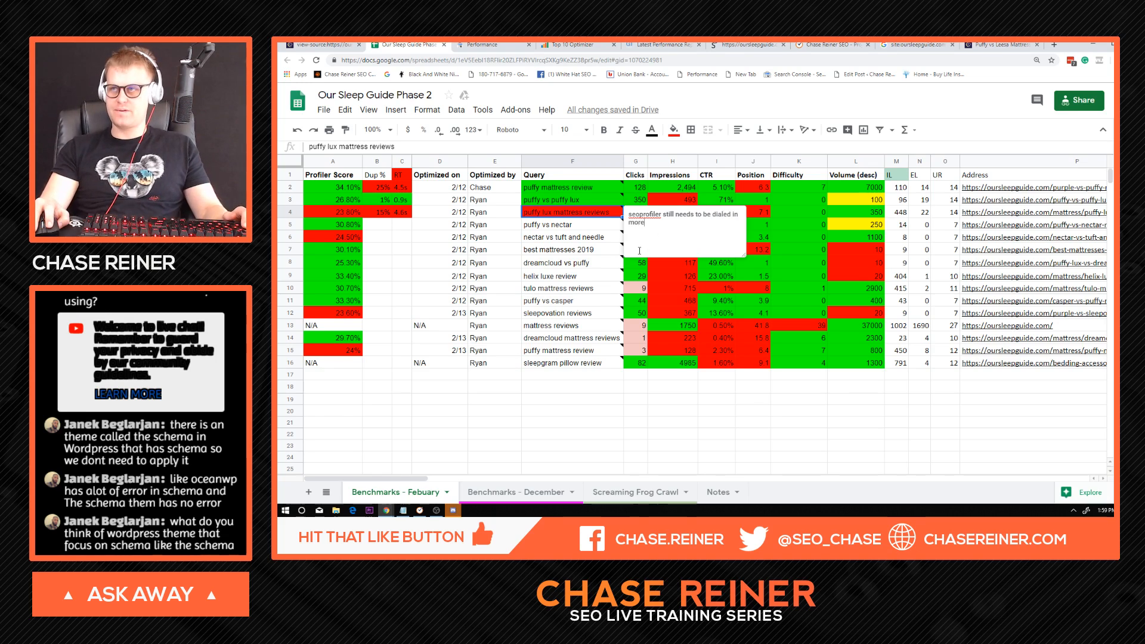
pyautogui.click(599, 267)
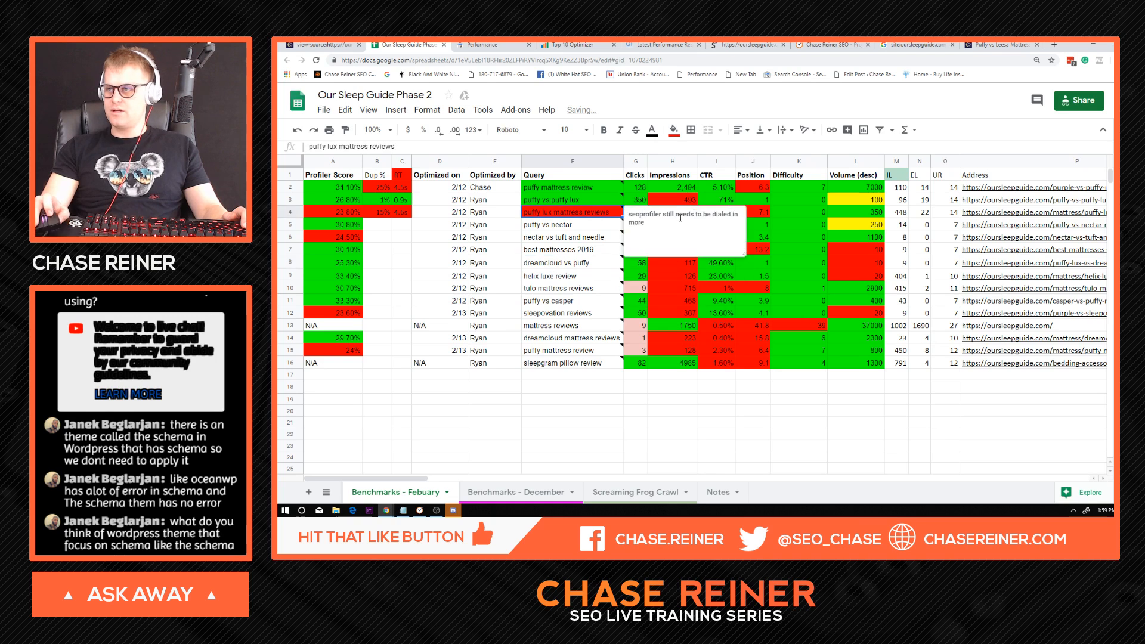
# Compare the CTR in the spreadsheet's puffy lux mattress reviews row with the query's 28-day comparison in Google Search Console.
pyautogui.press('Right')
pyautogui.click(729, 213)
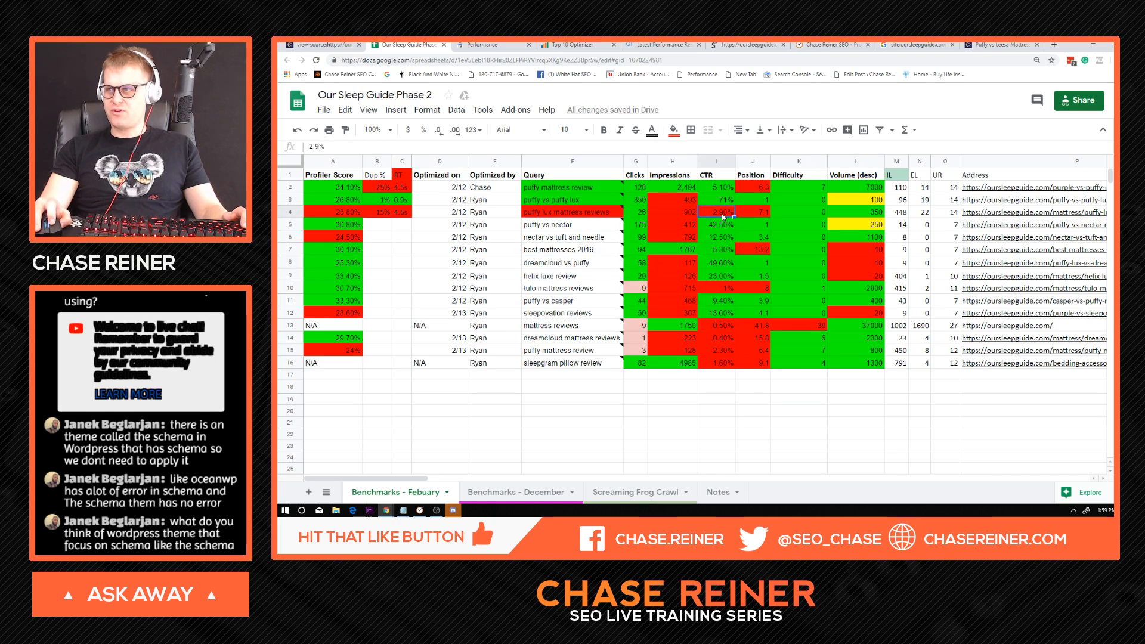
pyautogui.hotkey('ctrl', 'Tab')
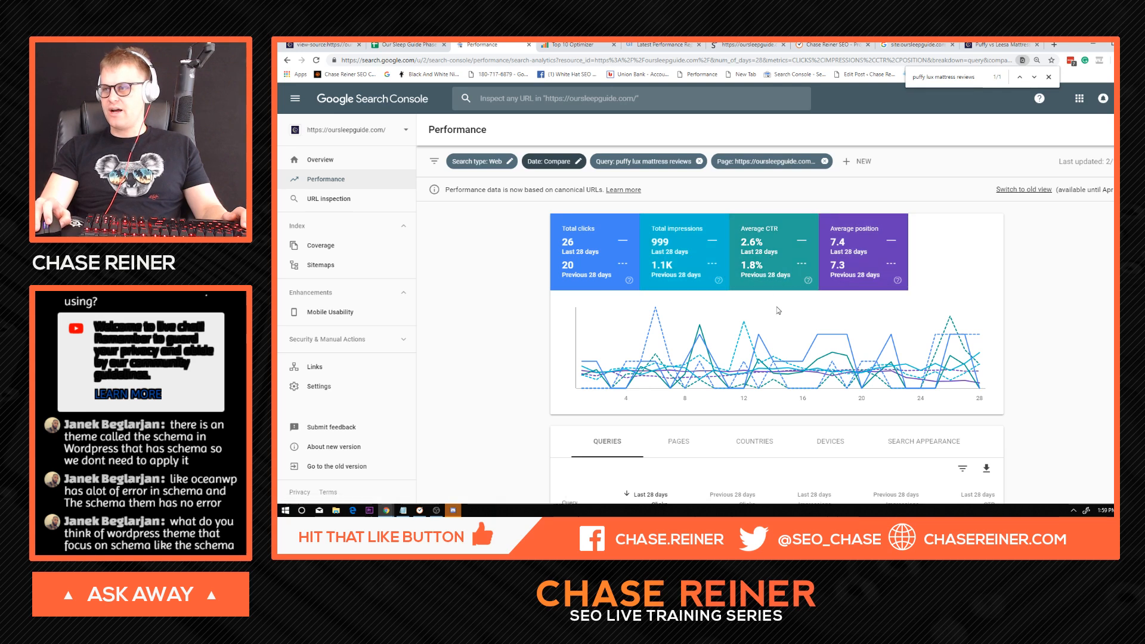
pyautogui.scroll(-2, 776, 311)
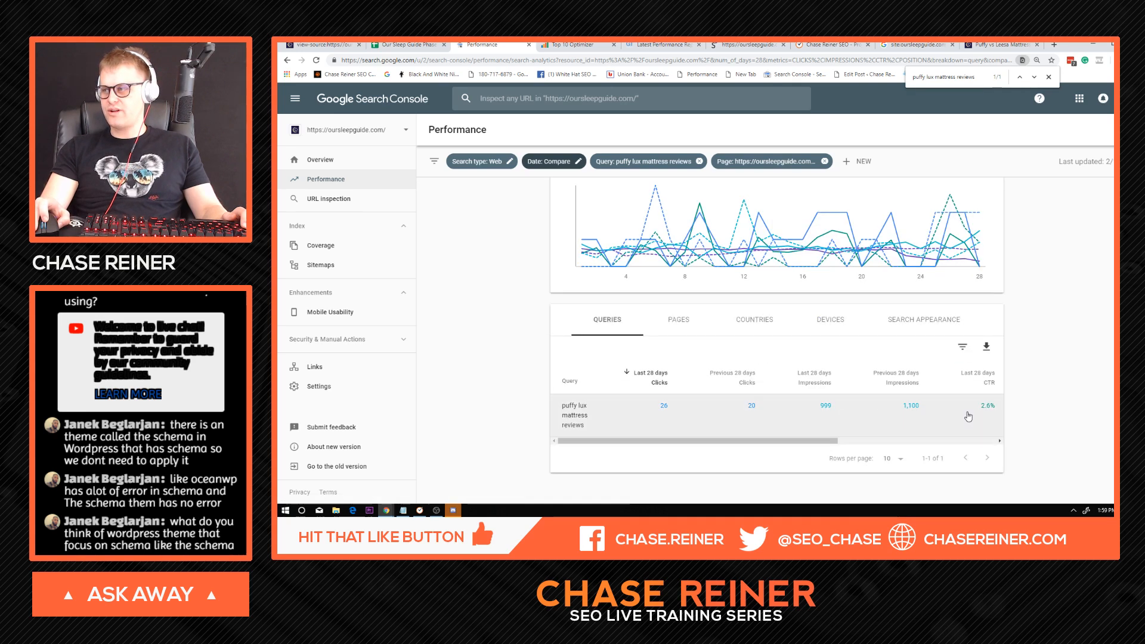
pyautogui.scroll(2, 968, 416)
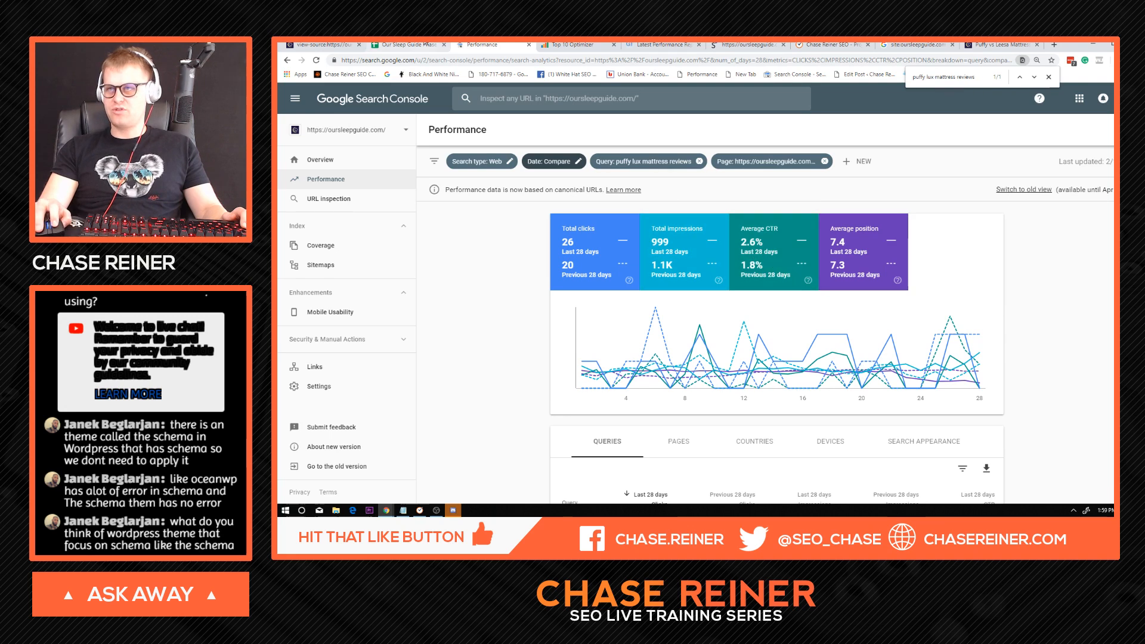
pyautogui.click(407, 45)
pyautogui.click(792, 213)
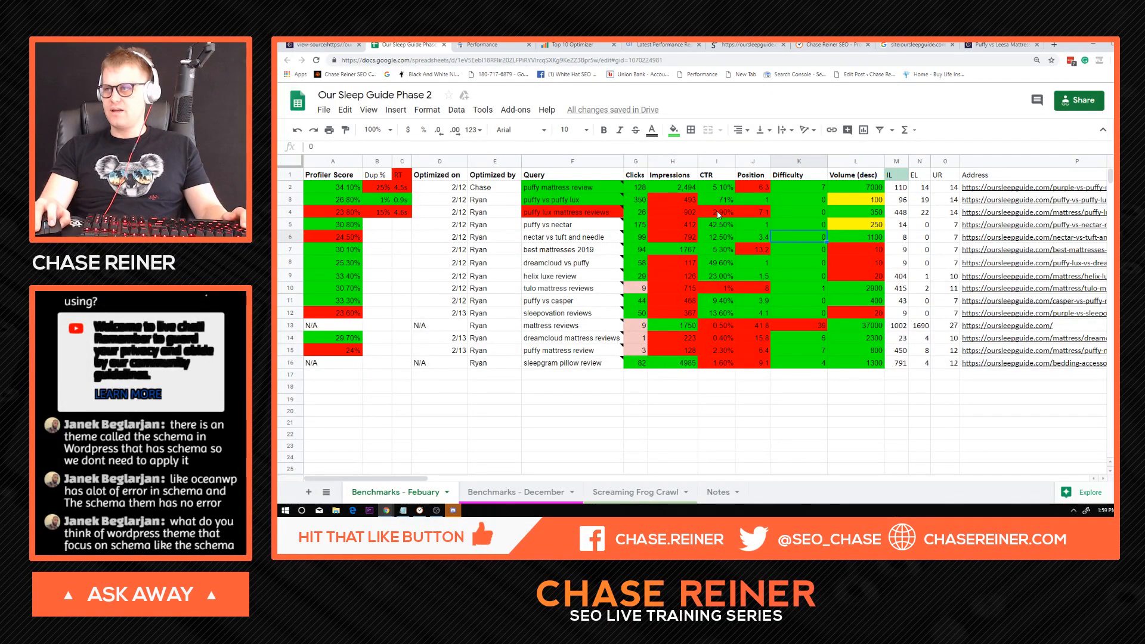
pyautogui.click(720, 213)
pyautogui.click(714, 249)
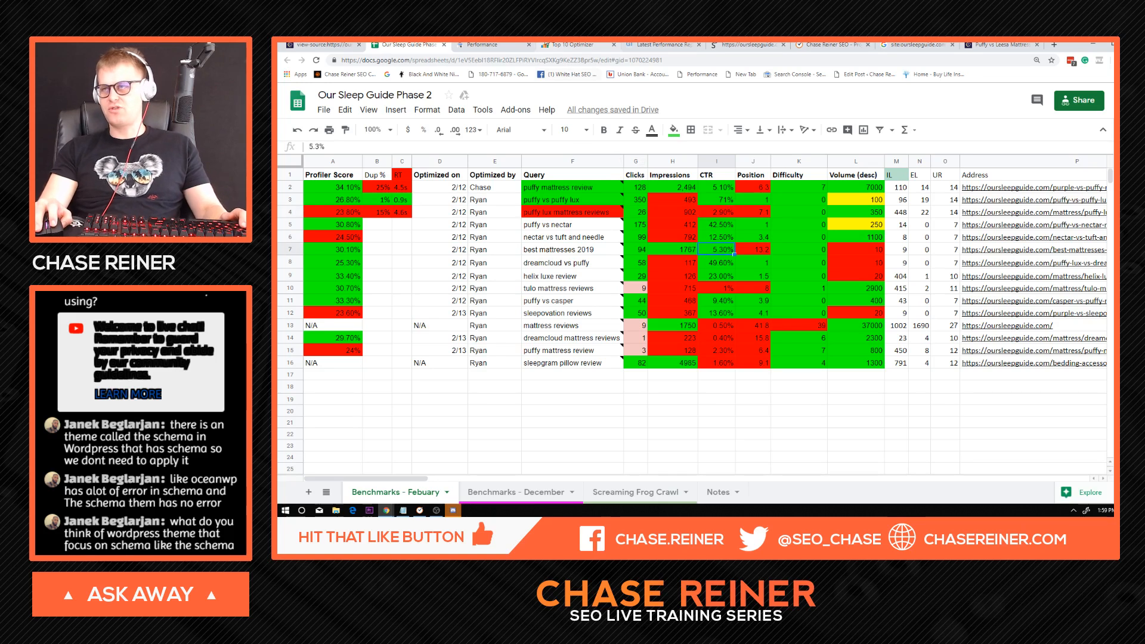
# Limit the Search Console performance chart for puffy lux mattress reviews to average CTR and average position, and inspect the curves.
pyautogui.click(513, 46)
pyautogui.scroll(-3, 883, 287)
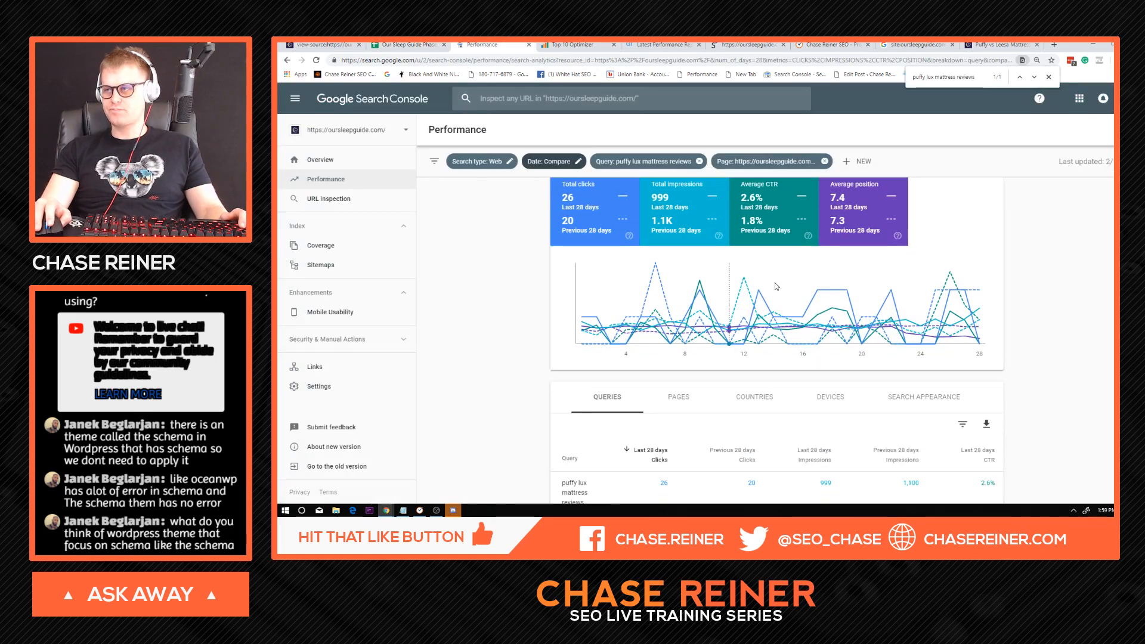
pyautogui.scroll(1, 936, 343)
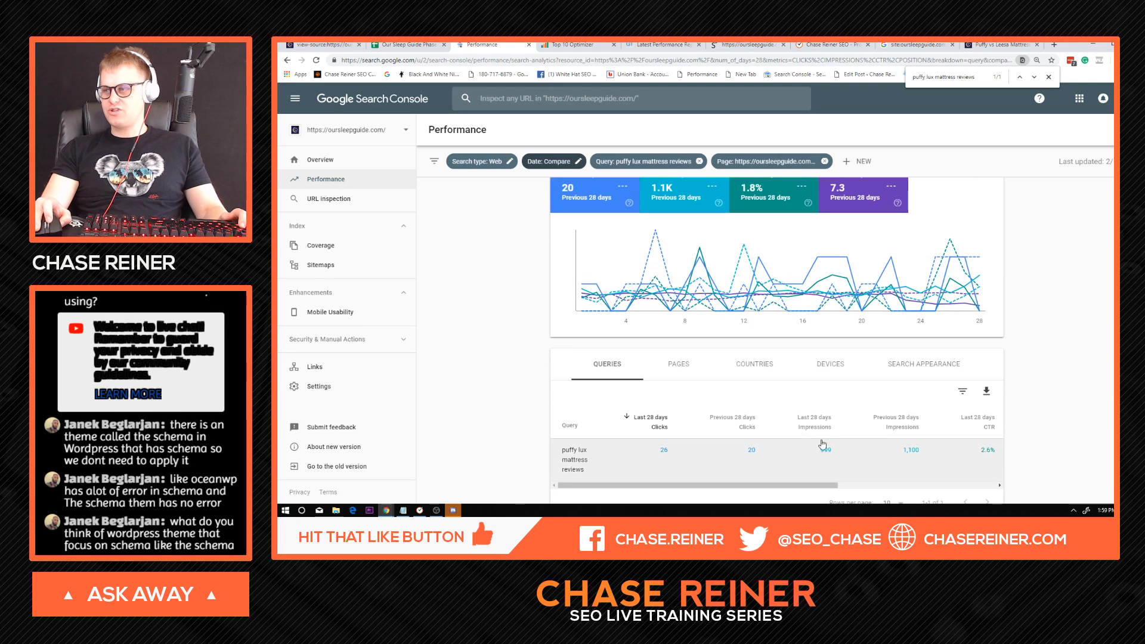
pyautogui.scroll(2, 726, 314)
pyautogui.click(625, 239)
pyautogui.click(681, 251)
pyautogui.click(769, 247)
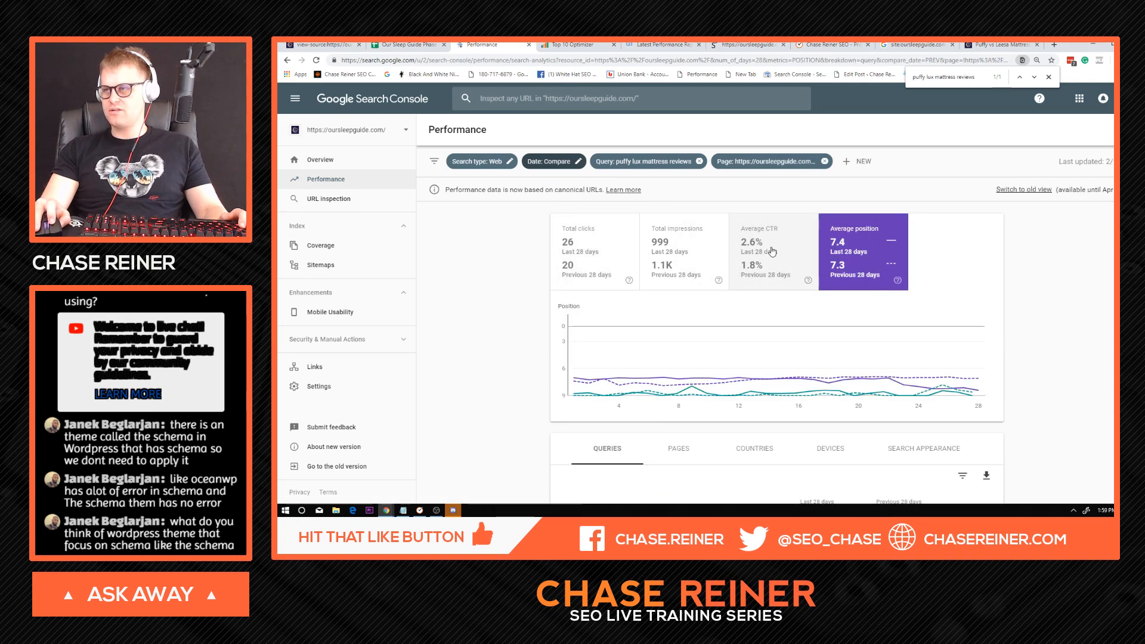
pyautogui.click(769, 248)
pyautogui.moveTo(946, 370)
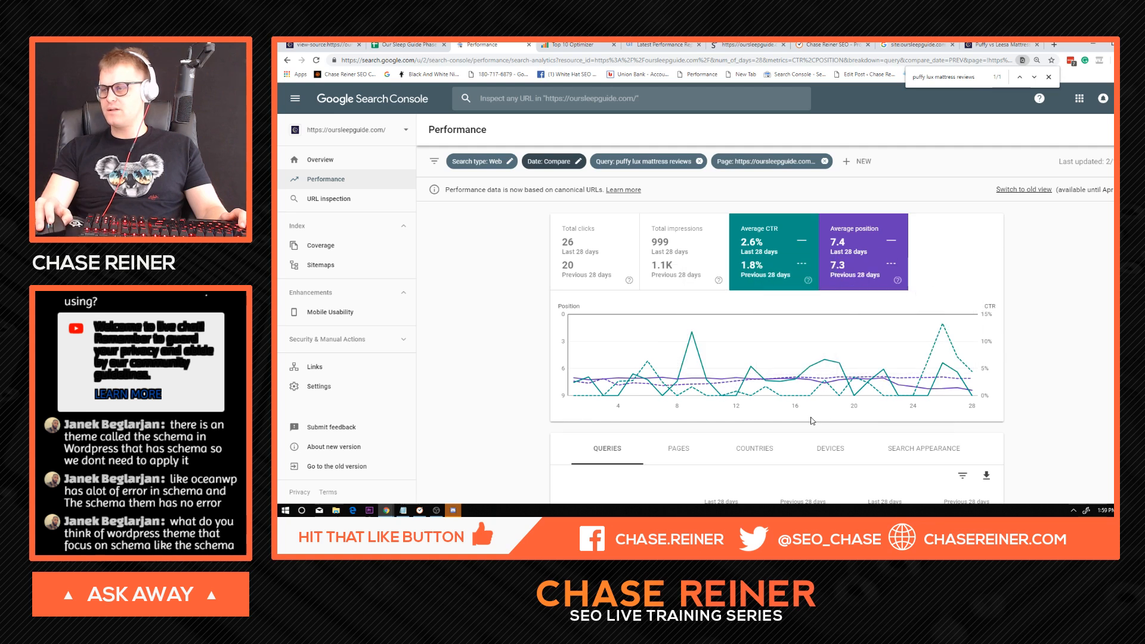
# Examine the 28-day CTR and position comparison for puffy lux mattress reviews in both the performance chart and the queries table.
pyautogui.scroll(-2, 753, 374)
pyautogui.scroll(2, 751, 374)
pyautogui.scroll(-1, 752, 358)
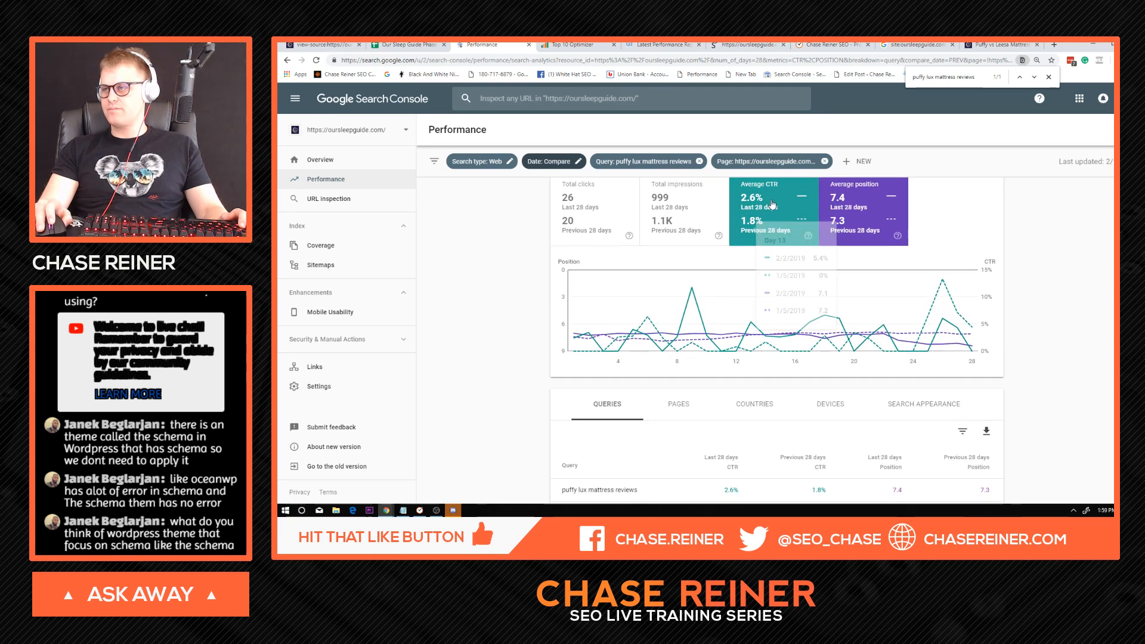
pyautogui.scroll(-1, 826, 300)
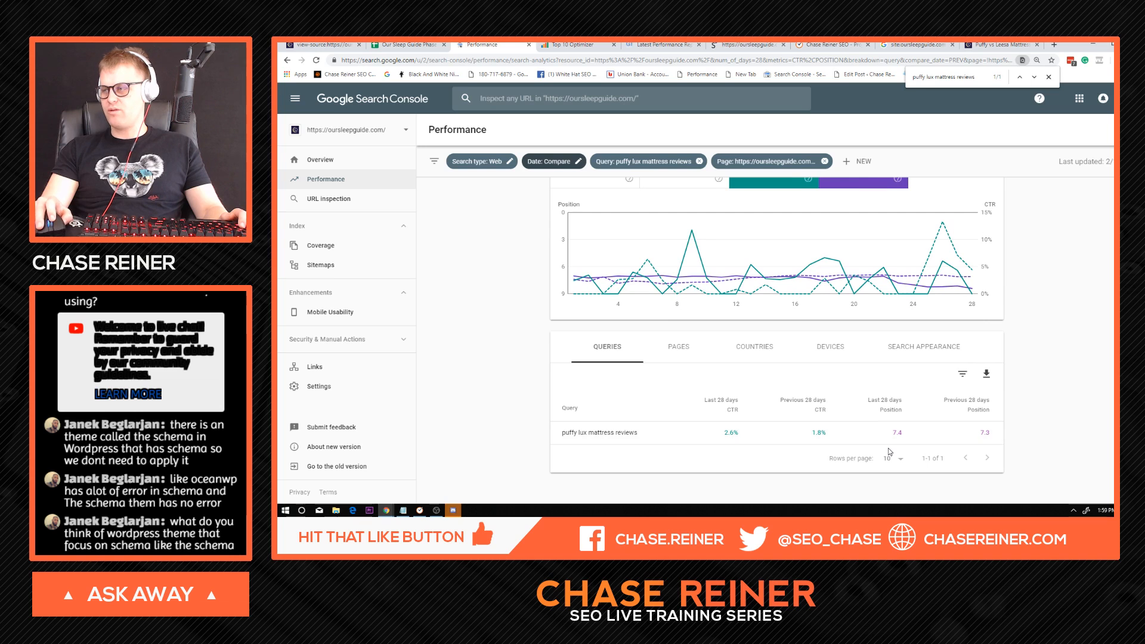
pyautogui.scroll(2, 889, 451)
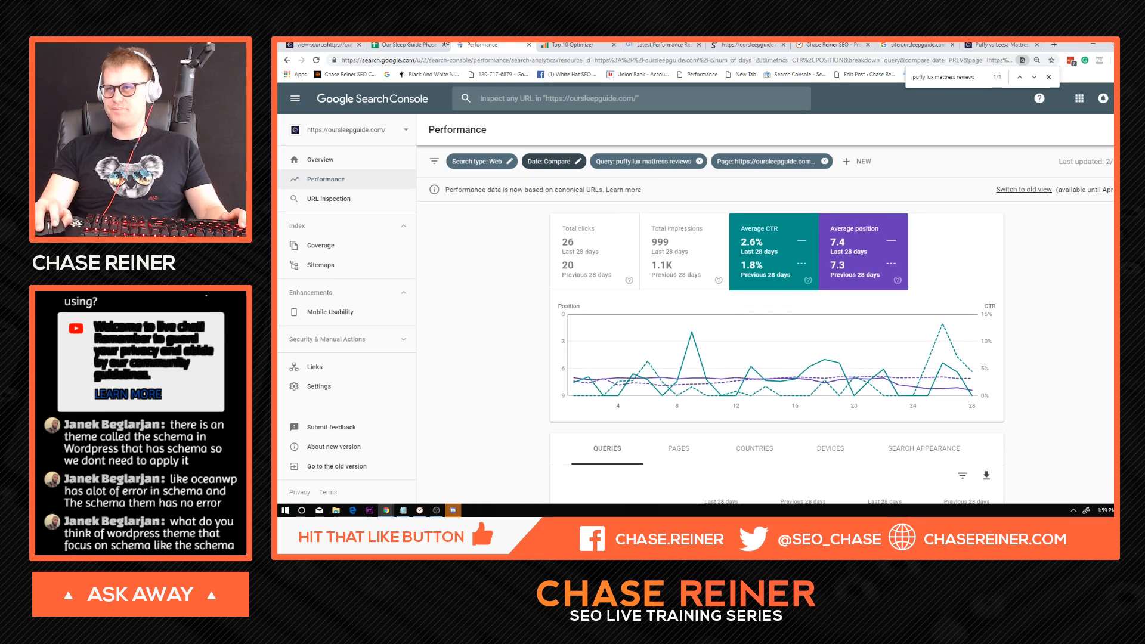
pyautogui.hotkey('ctrl', 'shift', 'Tab')
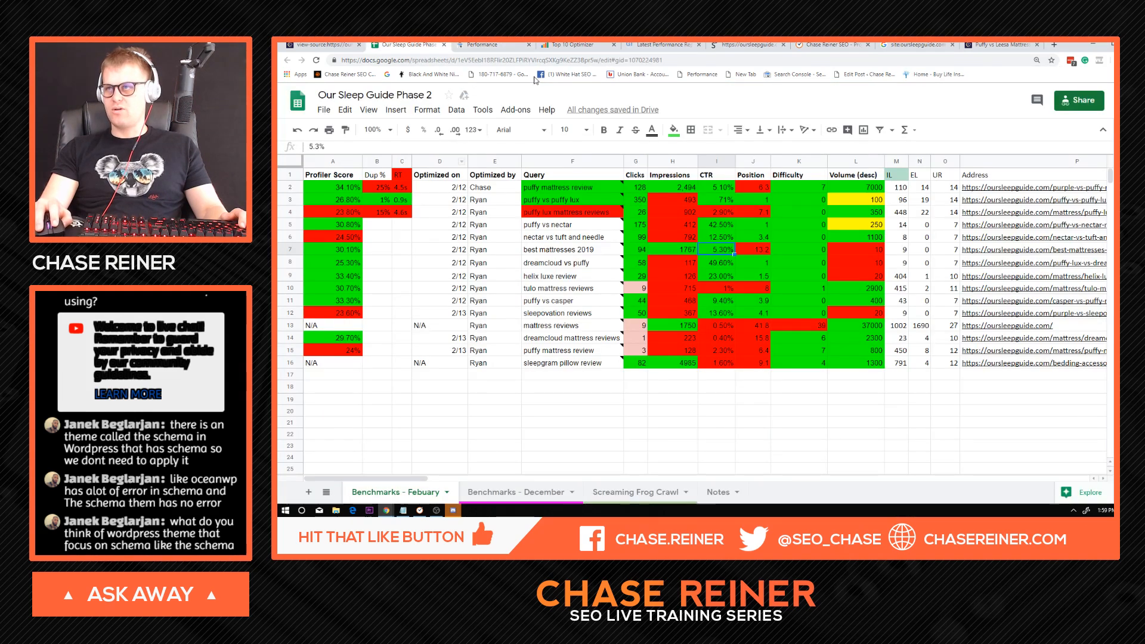
pyautogui.click(574, 45)
pyautogui.click(644, 45)
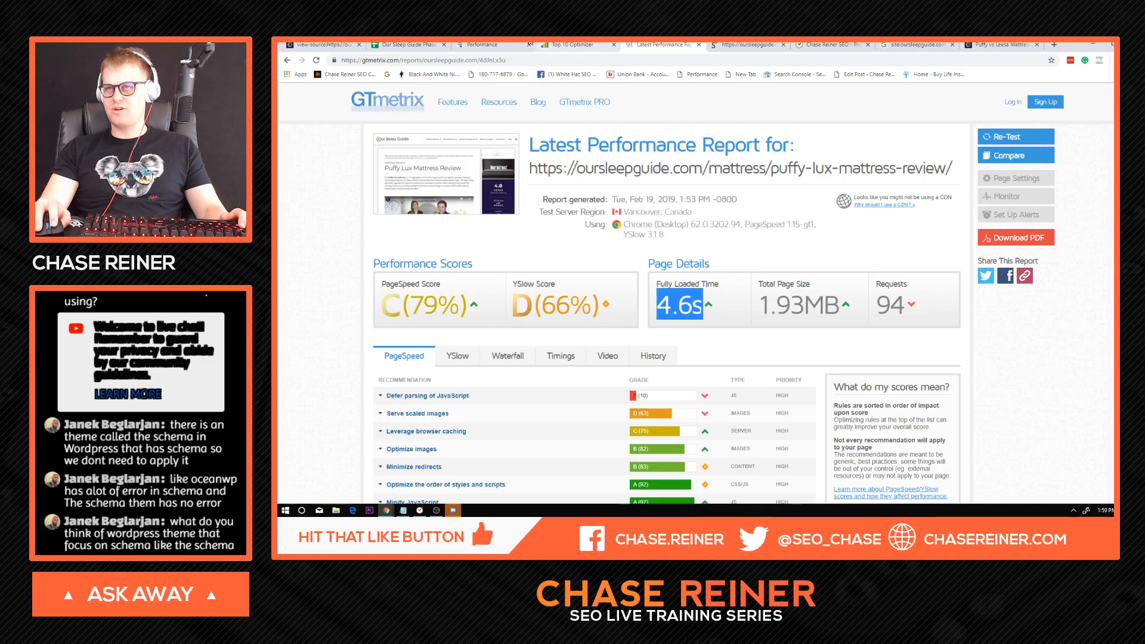
pyautogui.click(482, 45)
pyautogui.click(322, 45)
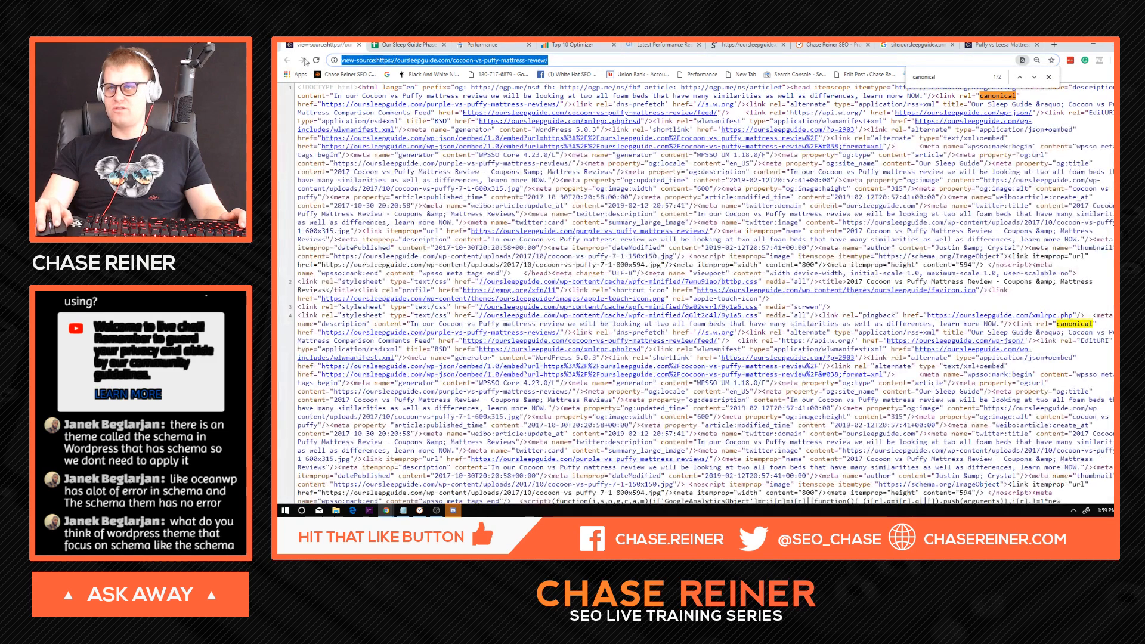
pyautogui.click(382, 45)
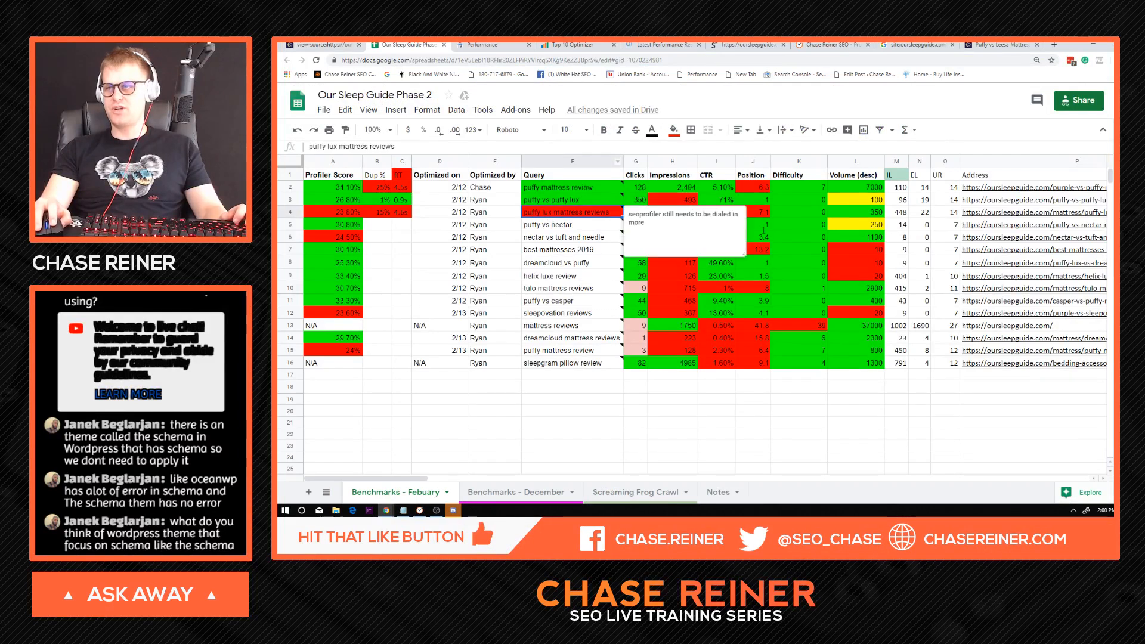
# Open the puffy-lux-mattress-review page from its spreadsheet row and run a Google site: search on its URL.
pyautogui.click(995, 211)
pyautogui.click(994, 201)
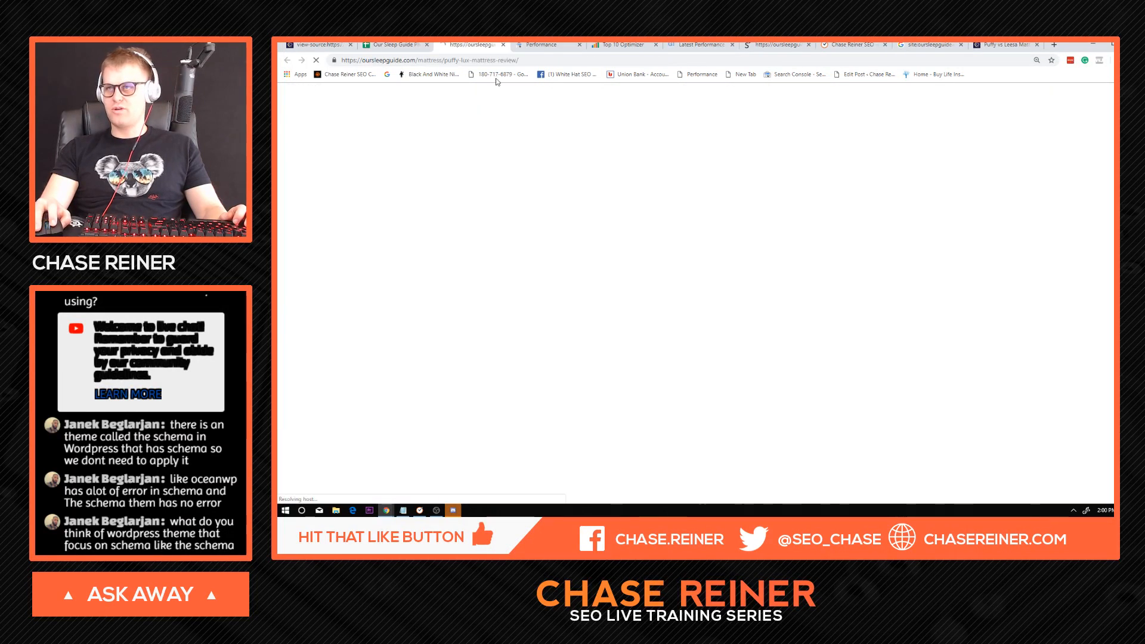
pyautogui.press('Home')
pyautogui.write('site:')
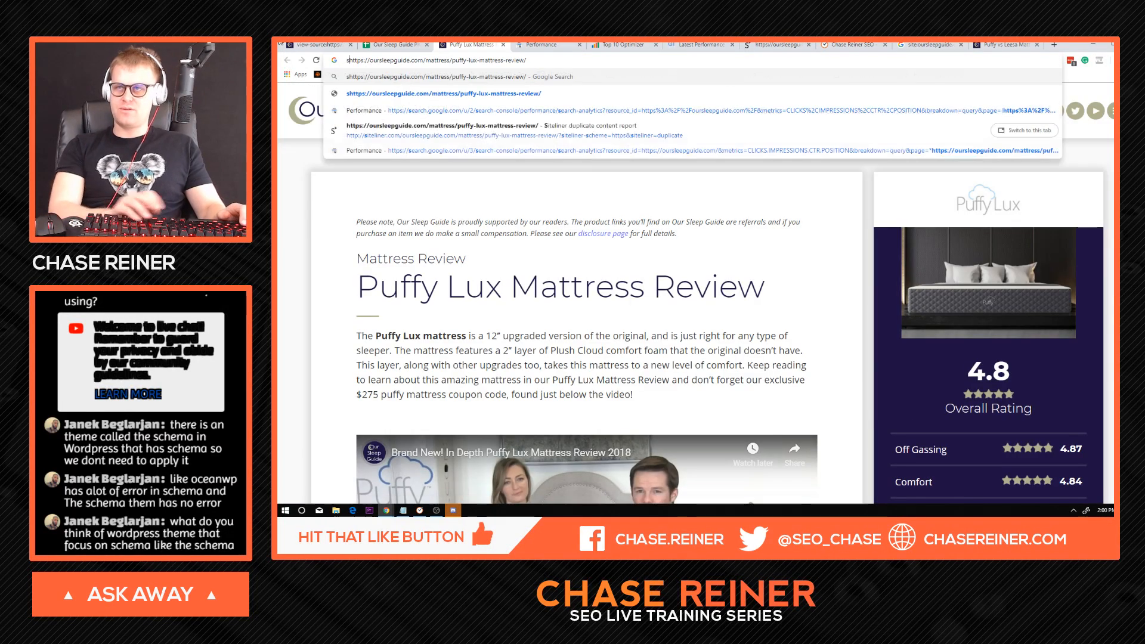
pyautogui.press('Return')
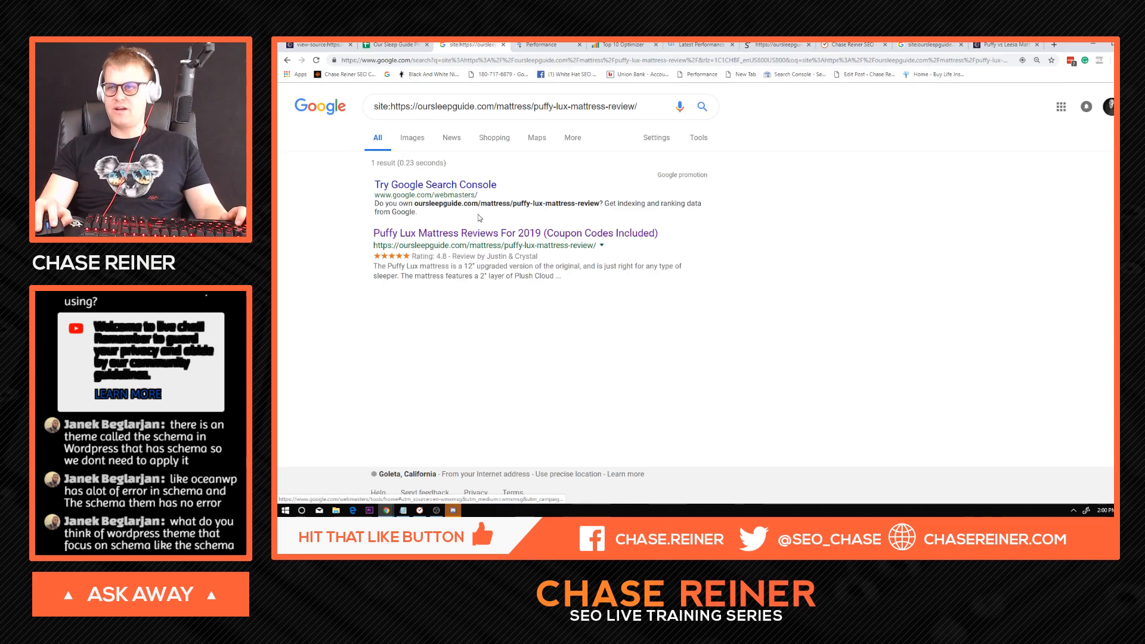
# Check the site: search result title for the spreadsheet query "puffy lux mattress reviews", then close the search and return to the spreadsheet.
pyautogui.click(393, 45)
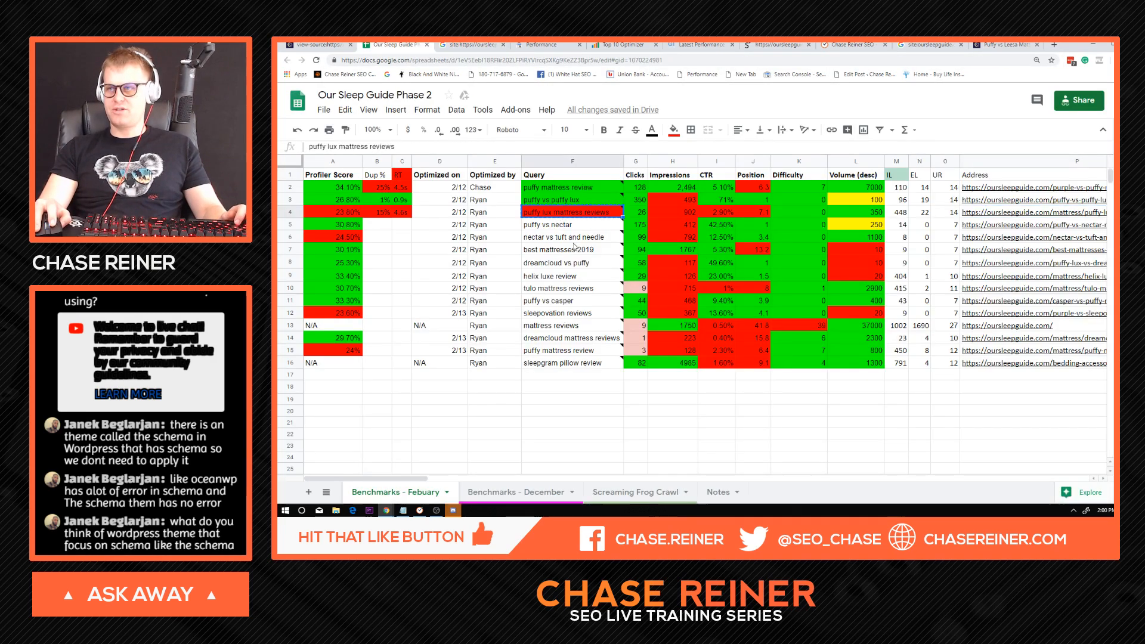
pyautogui.click(471, 45)
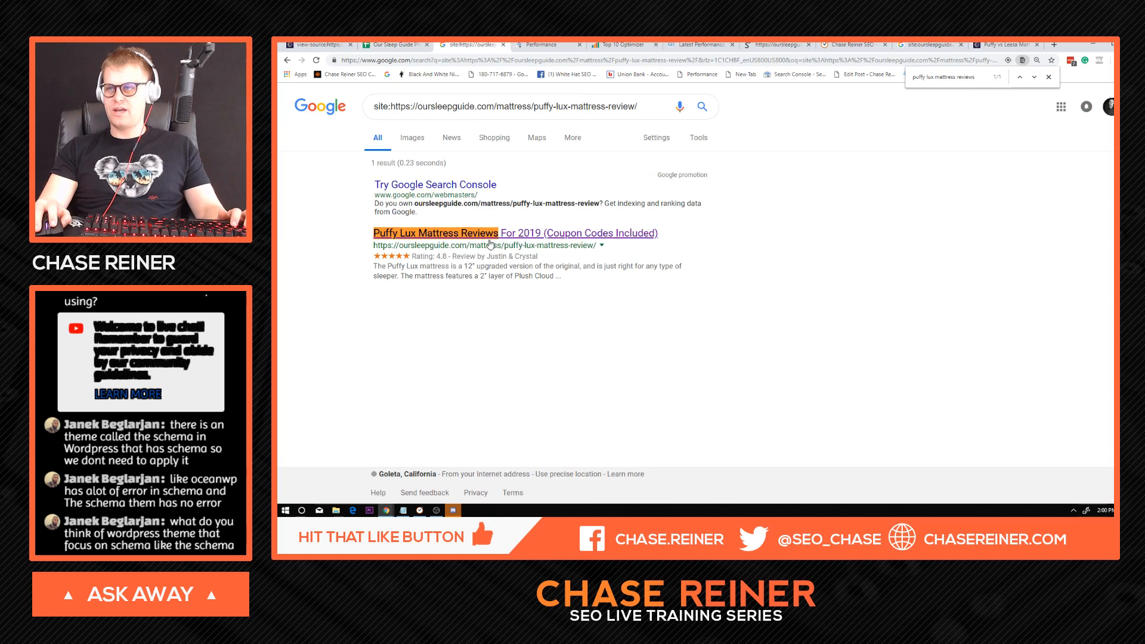
pyautogui.moveTo(703, 229); pyautogui.dragTo(538, 228)
pyautogui.click(564, 290)
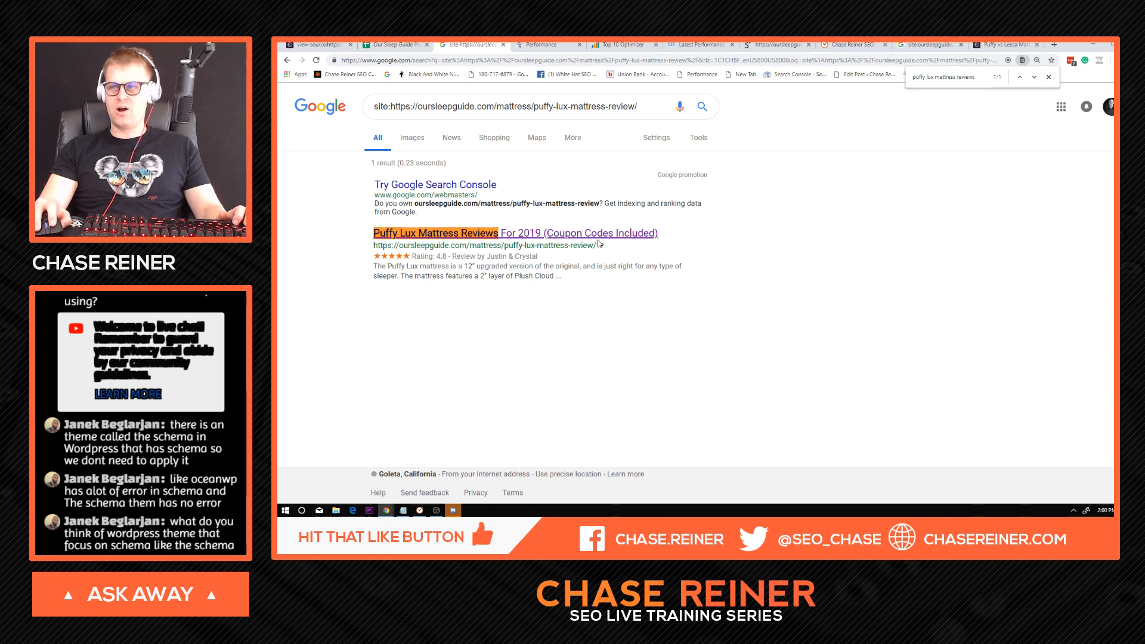
pyautogui.click(503, 45)
pyautogui.click(399, 44)
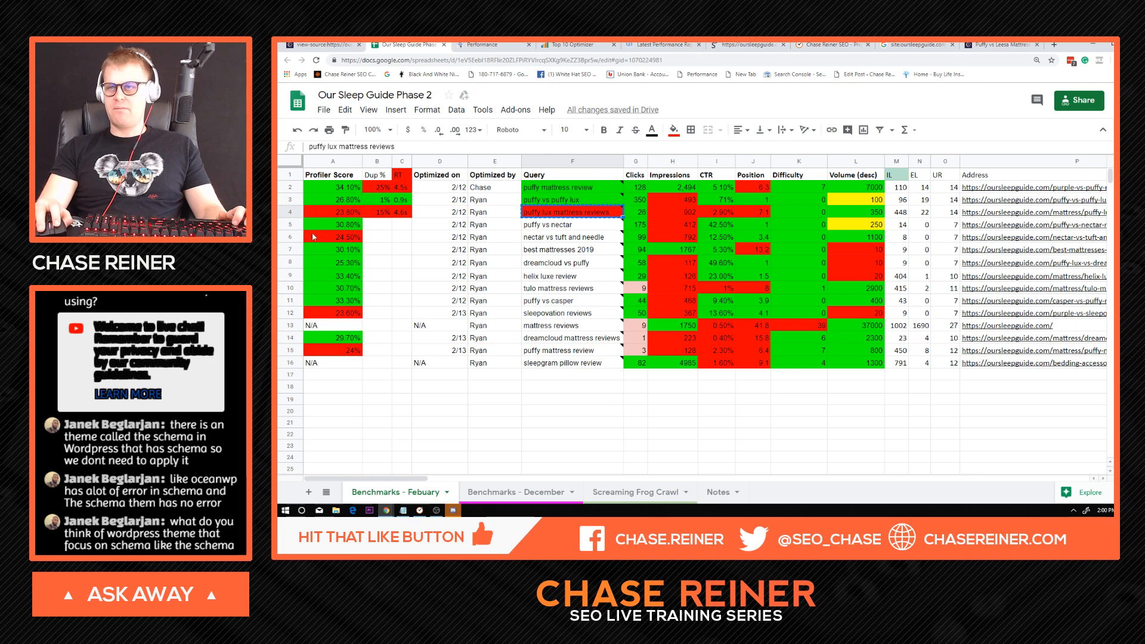
# Highlight the puffy lux mattress reviews row and review its word count, image and Google Analytics columns.
pyautogui.click(290, 213)
pyautogui.moveTo(419, 478); pyautogui.dragTo(1102, 472)
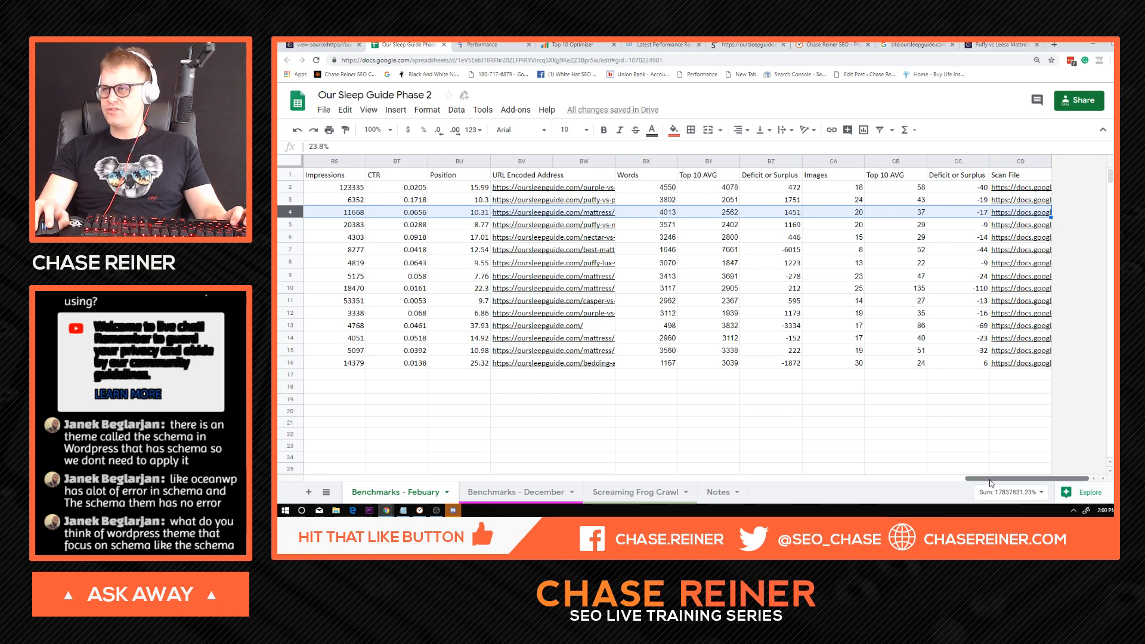
pyautogui.moveTo(992, 479); pyautogui.dragTo(908, 479)
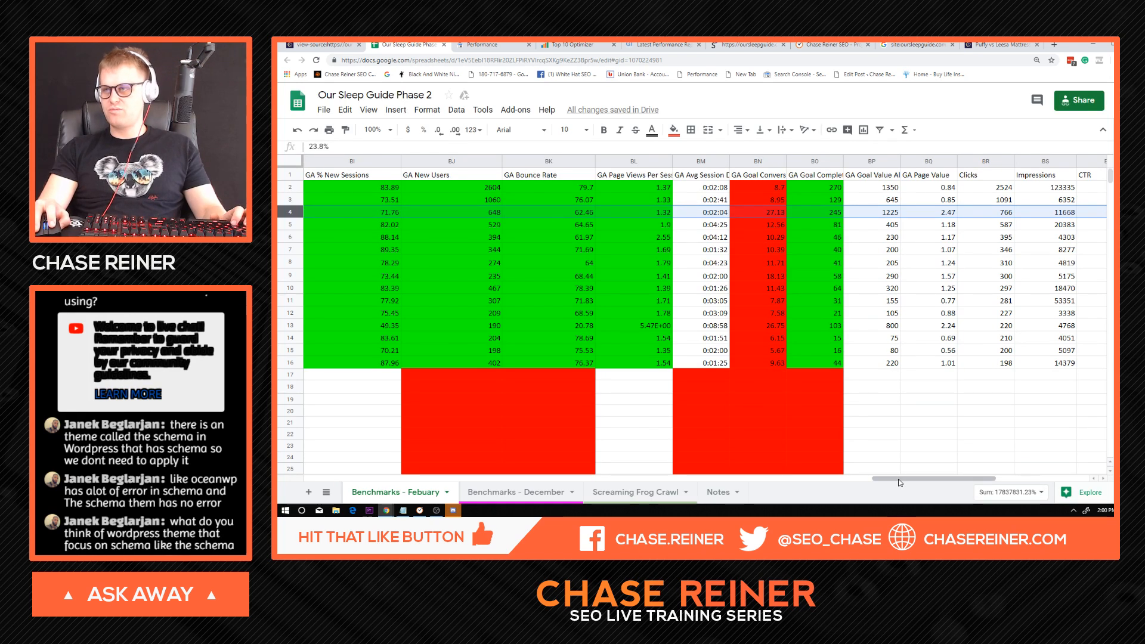
pyautogui.moveTo(895, 483); pyautogui.dragTo(299, 461)
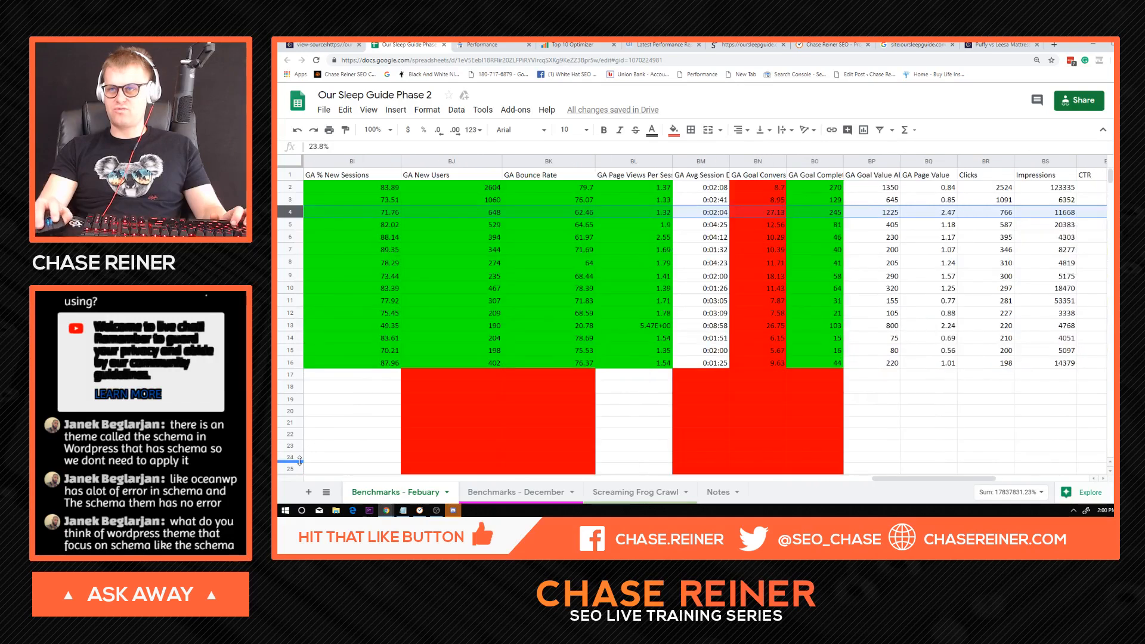
pyautogui.moveTo(935, 477); pyautogui.dragTo(321, 439)
pyautogui.click(588, 215)
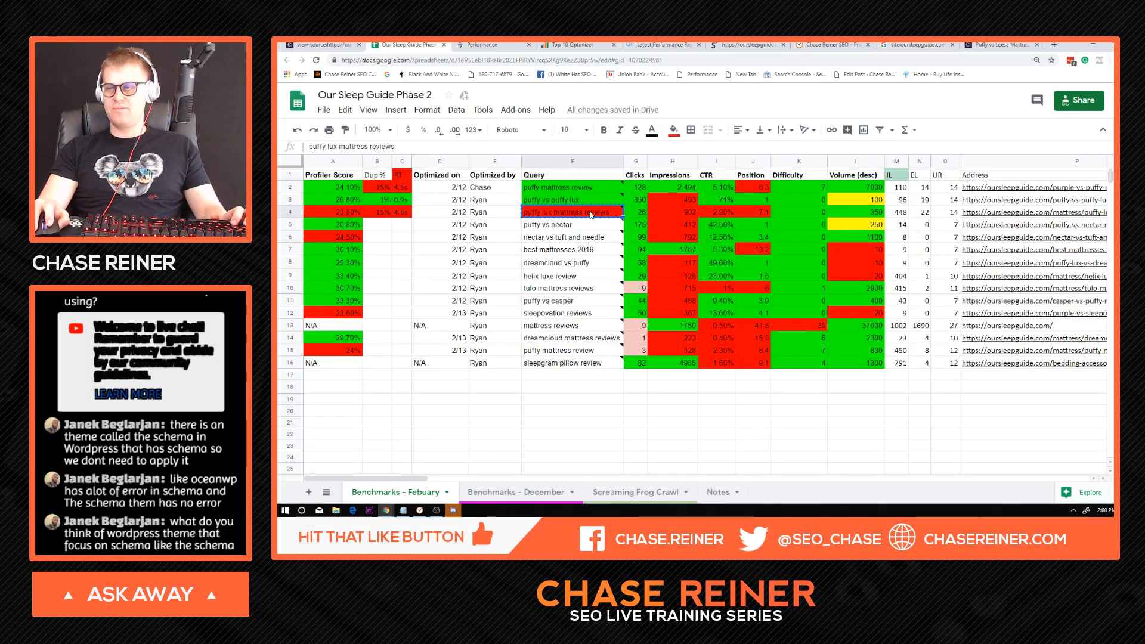
# Review the note, duplicate percentage and load time entries in the puffy lux mattress reviews row.
pyautogui.click(636, 276)
pyautogui.click(521, 212)
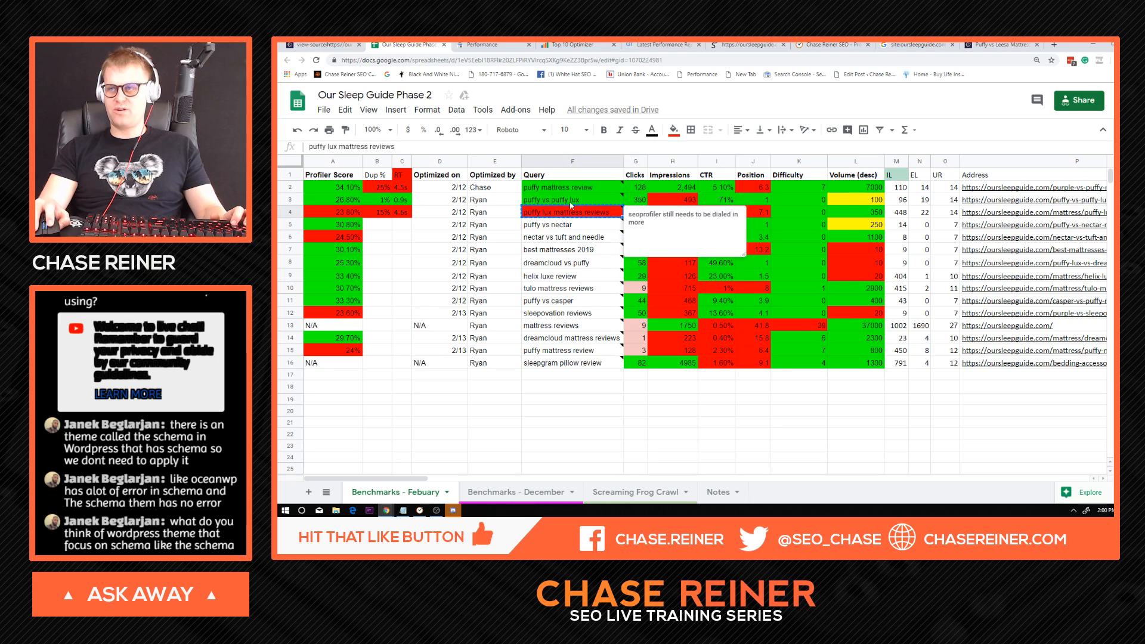
pyautogui.click(388, 213)
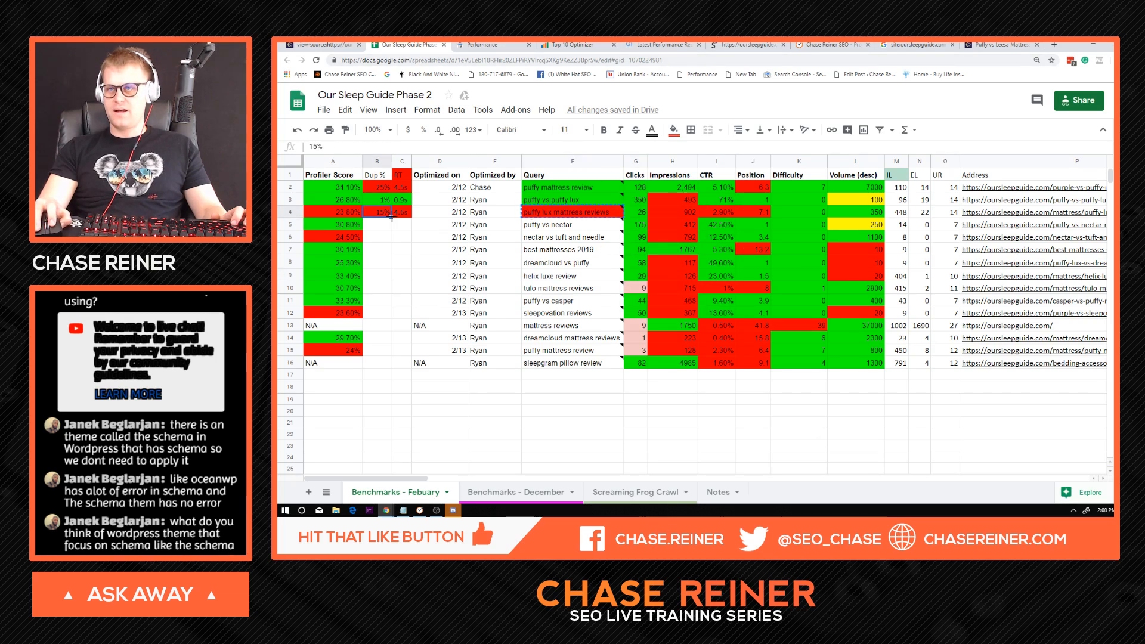
pyautogui.click(400, 213)
pyautogui.click(529, 216)
pyautogui.click(382, 215)
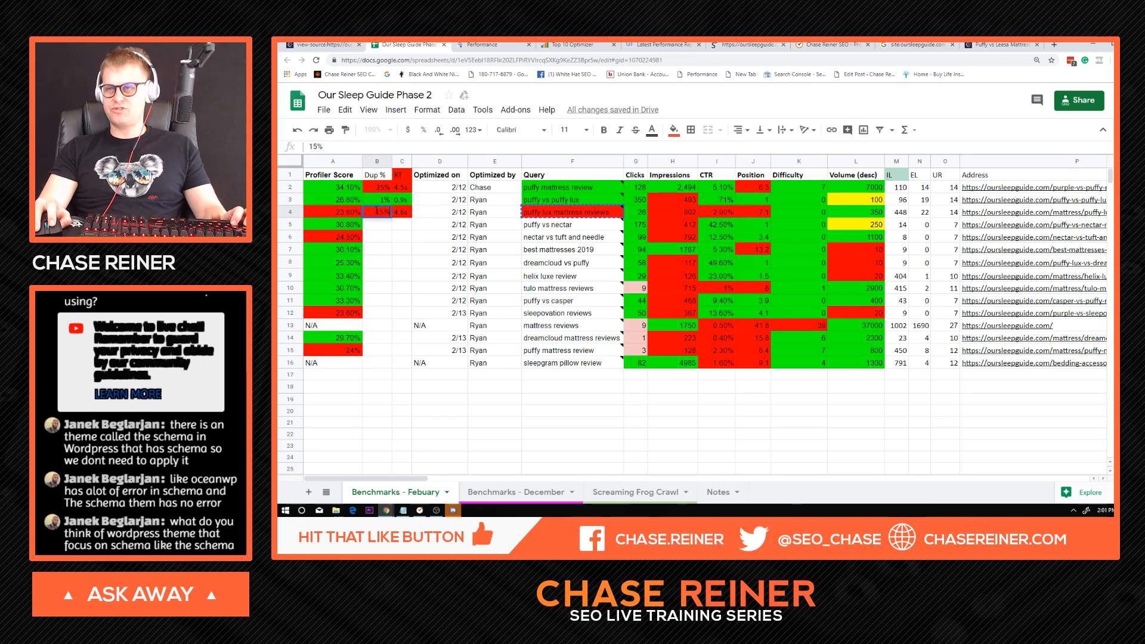
pyautogui.click(405, 214)
pyautogui.click(442, 236)
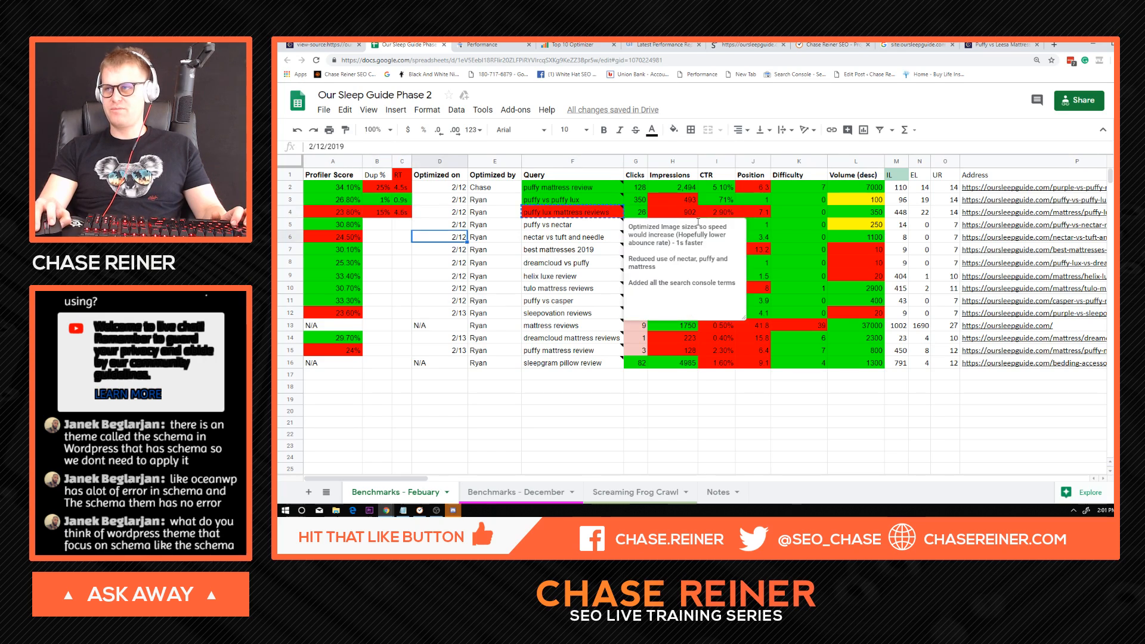
# Compare the puffy lux mattress reviews row's position with Search Console, then review its CTR and impressions and the puffy vs nectar note.
pyautogui.click(725, 216)
pyautogui.click(755, 213)
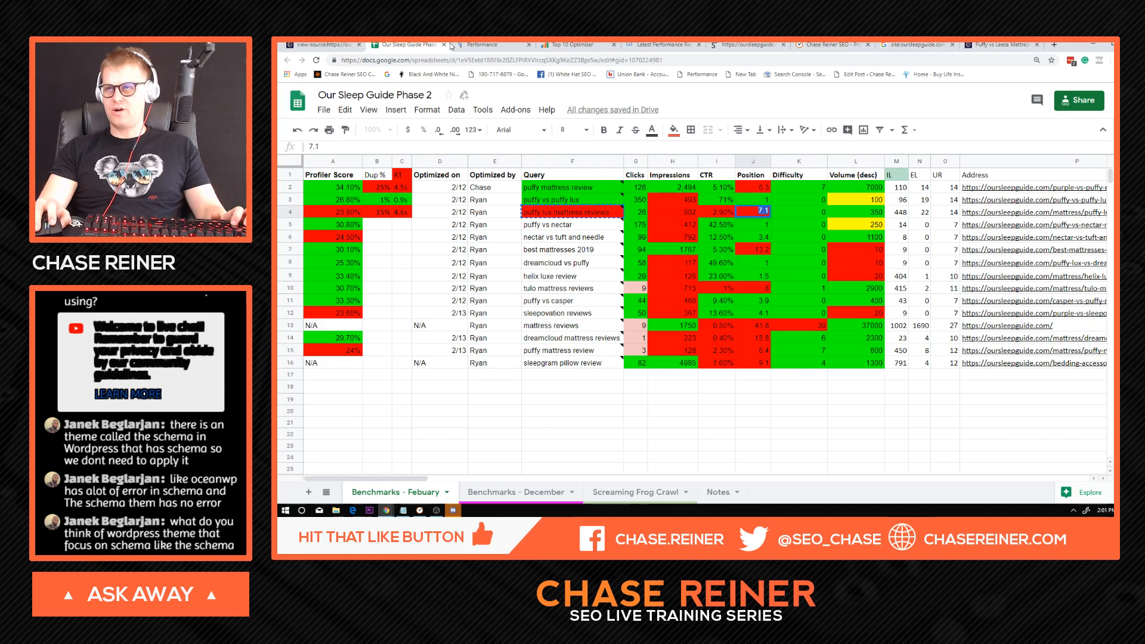
pyautogui.click(482, 44)
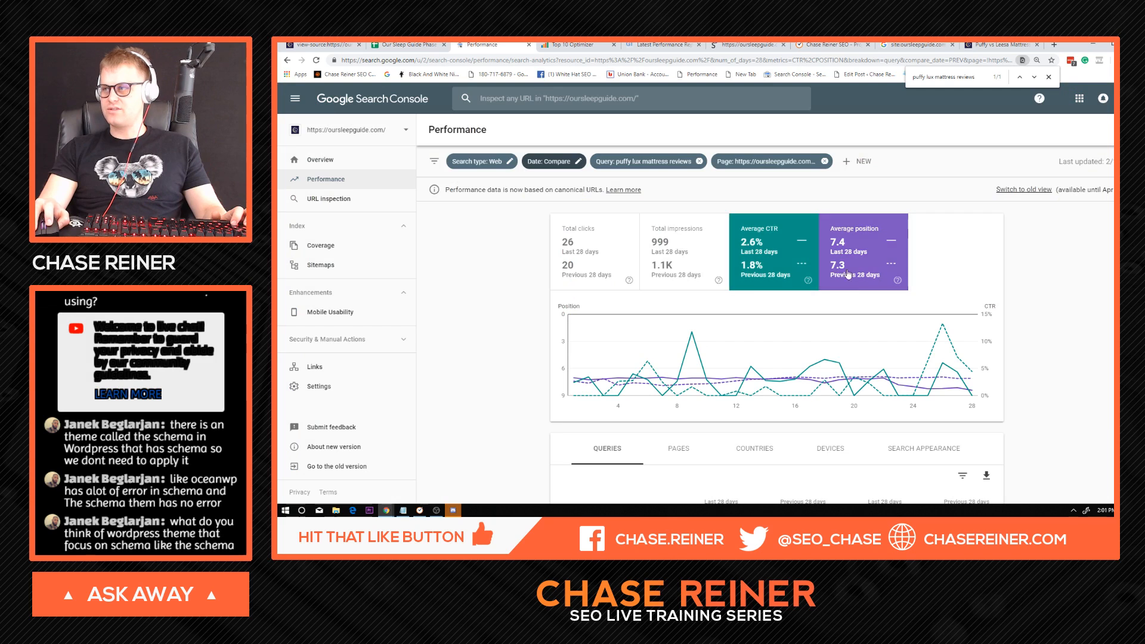
pyautogui.click(406, 45)
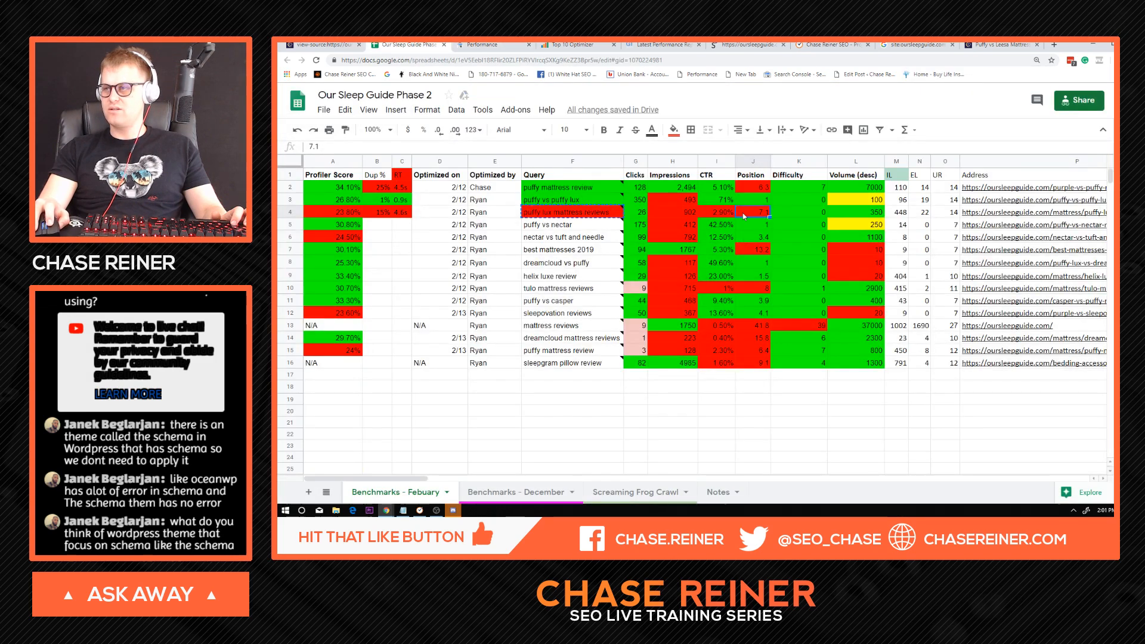
pyautogui.click(766, 301)
pyautogui.click(722, 212)
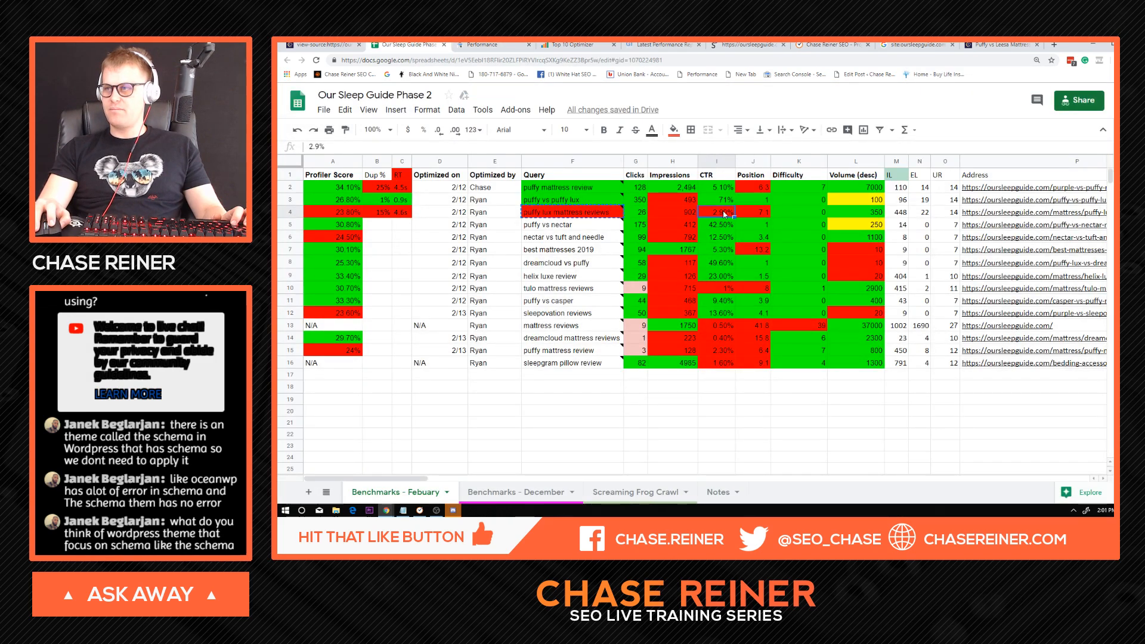
pyautogui.click(674, 212)
pyautogui.click(567, 213)
pyautogui.click(549, 236)
pyautogui.click(556, 226)
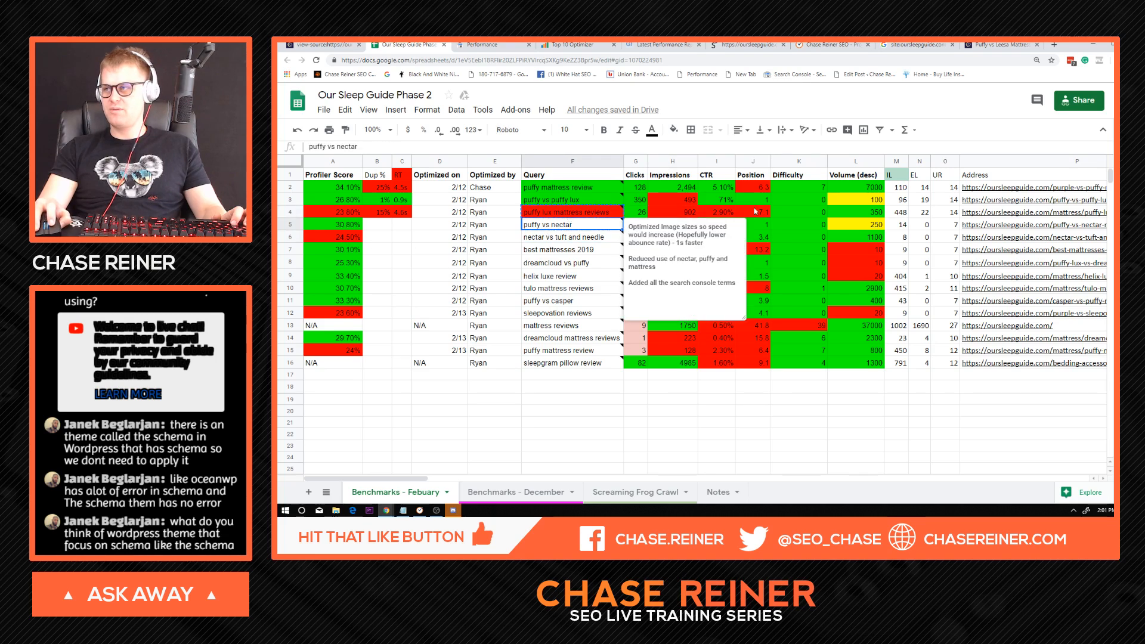
# Open the page address in the puffy lux mattress reviews row and read the review through to its Customer Feedback section.
pyautogui.click(1013, 213)
pyautogui.click(1008, 198)
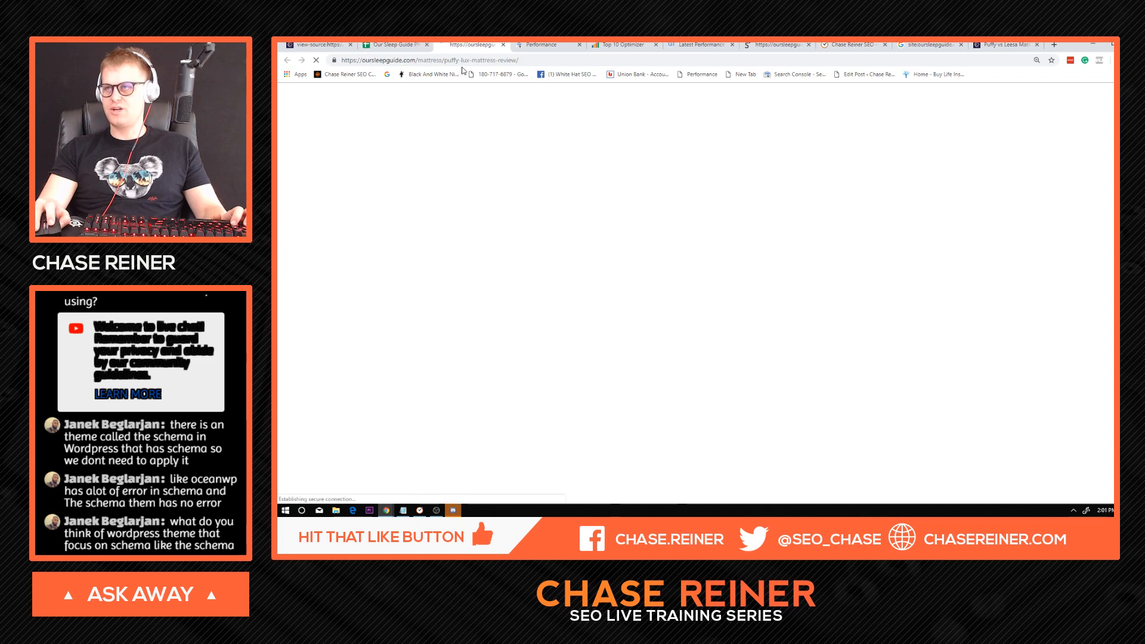
pyautogui.scroll(-8, 477, 262)
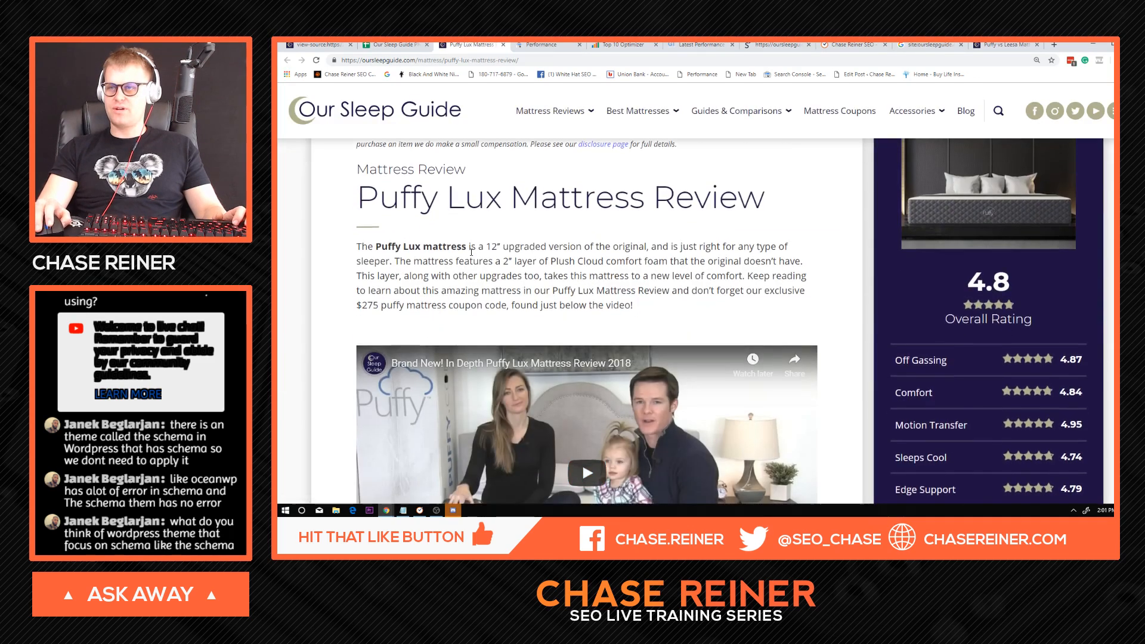
pyautogui.scroll(-4, 483, 262)
pyautogui.scroll(-15, 496, 264)
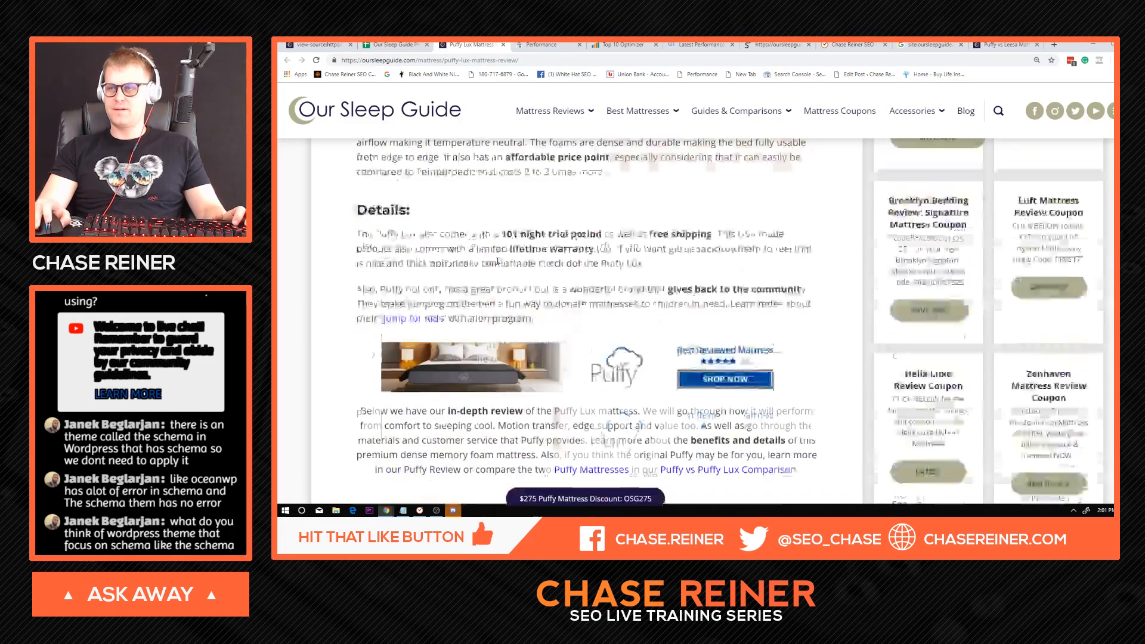
pyautogui.scroll(-12, 518, 251)
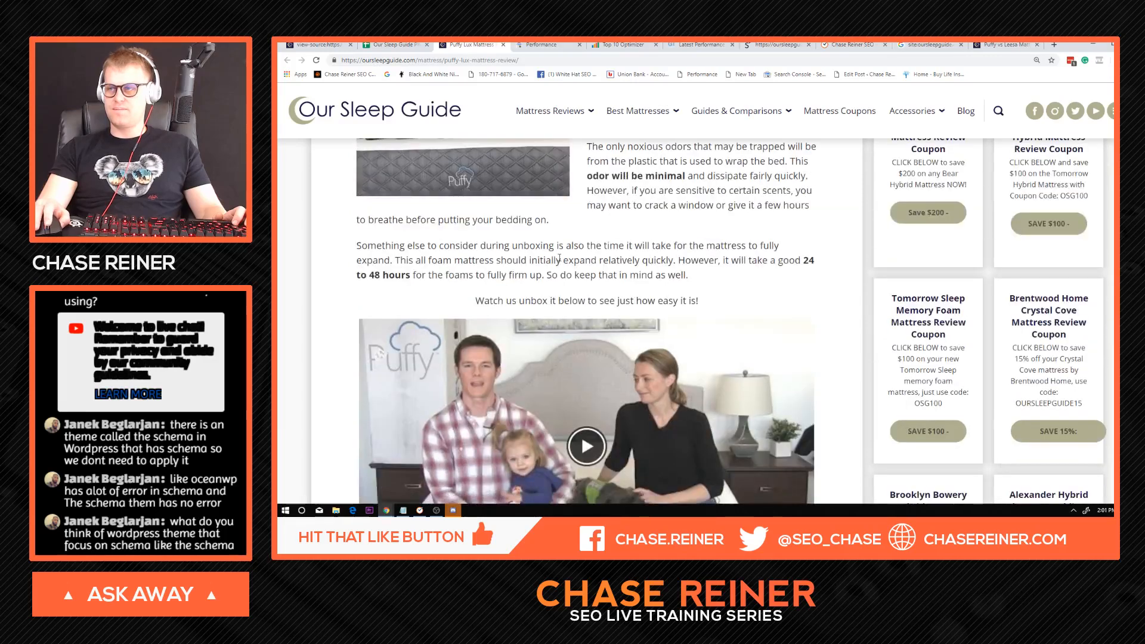
pyautogui.scroll(-16, 565, 254)
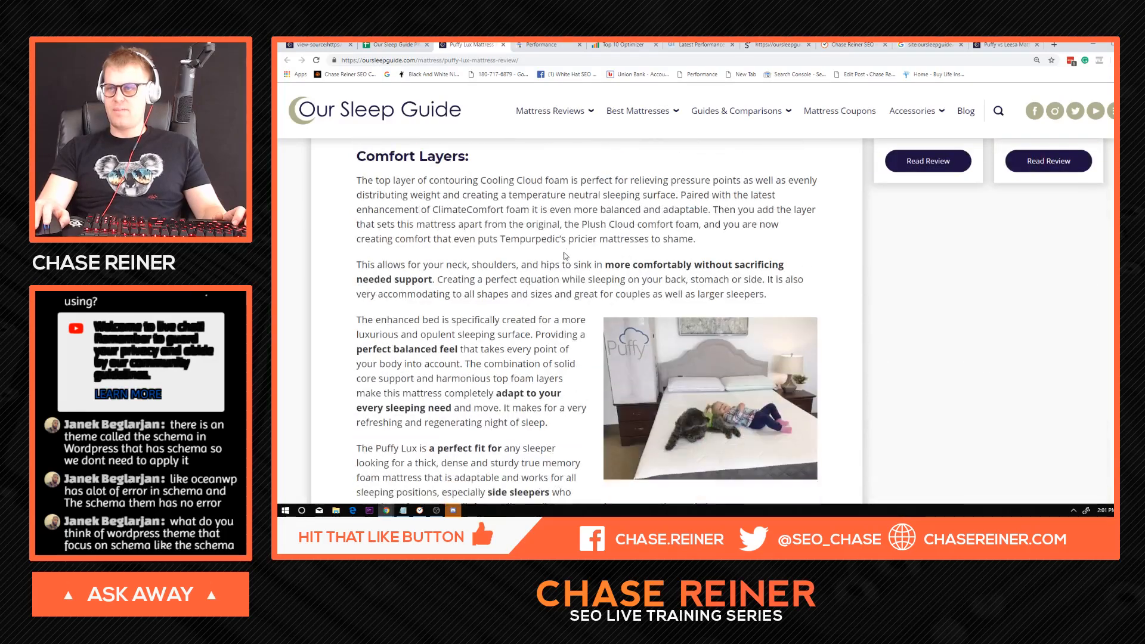
pyautogui.scroll(-15, 561, 251)
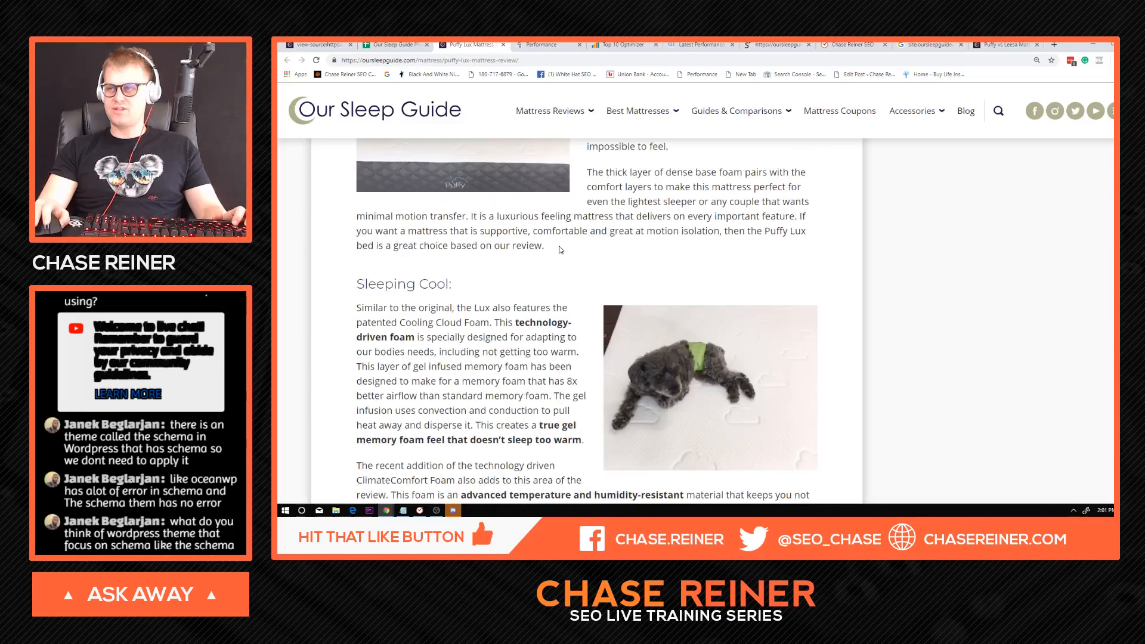
pyautogui.scroll(-4, 567, 256)
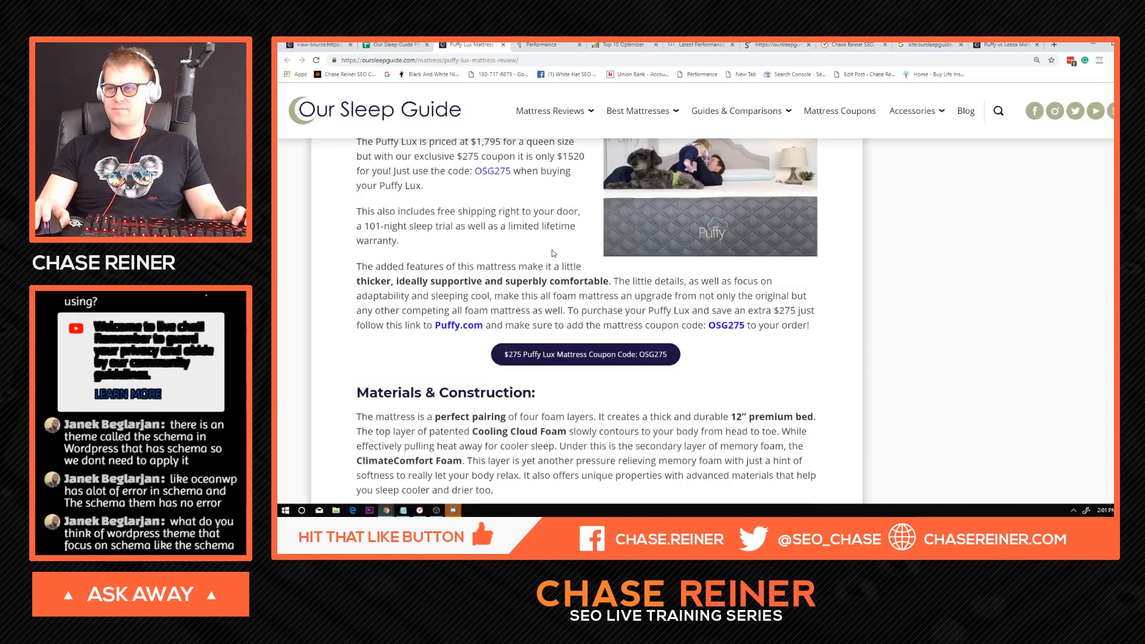
pyautogui.scroll(-5, 532, 246)
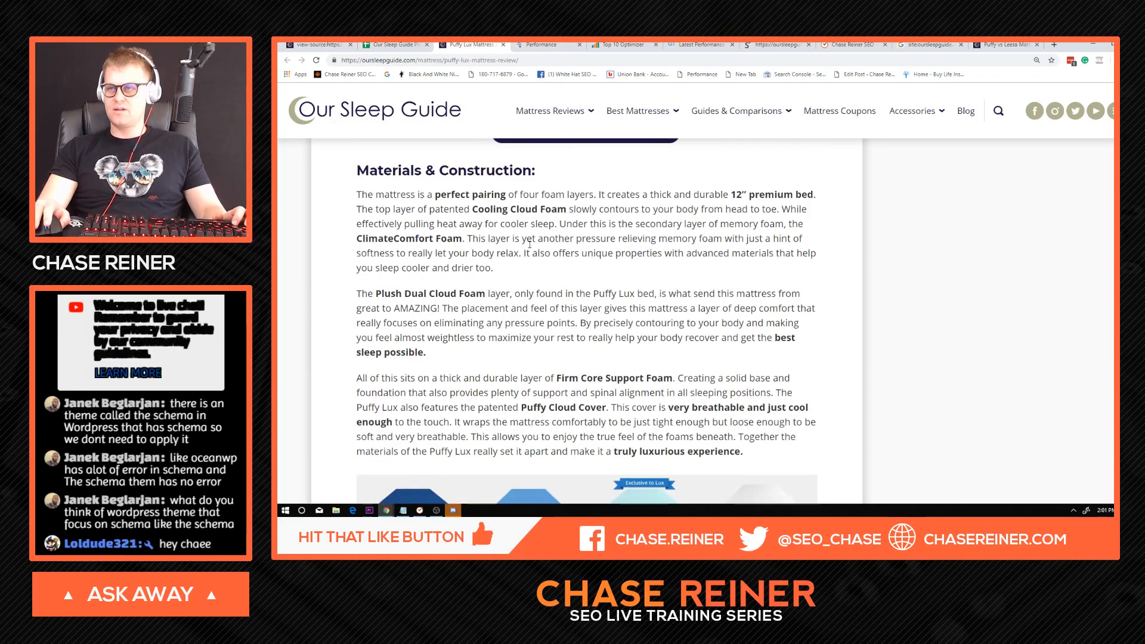
pyautogui.scroll(-20, 531, 245)
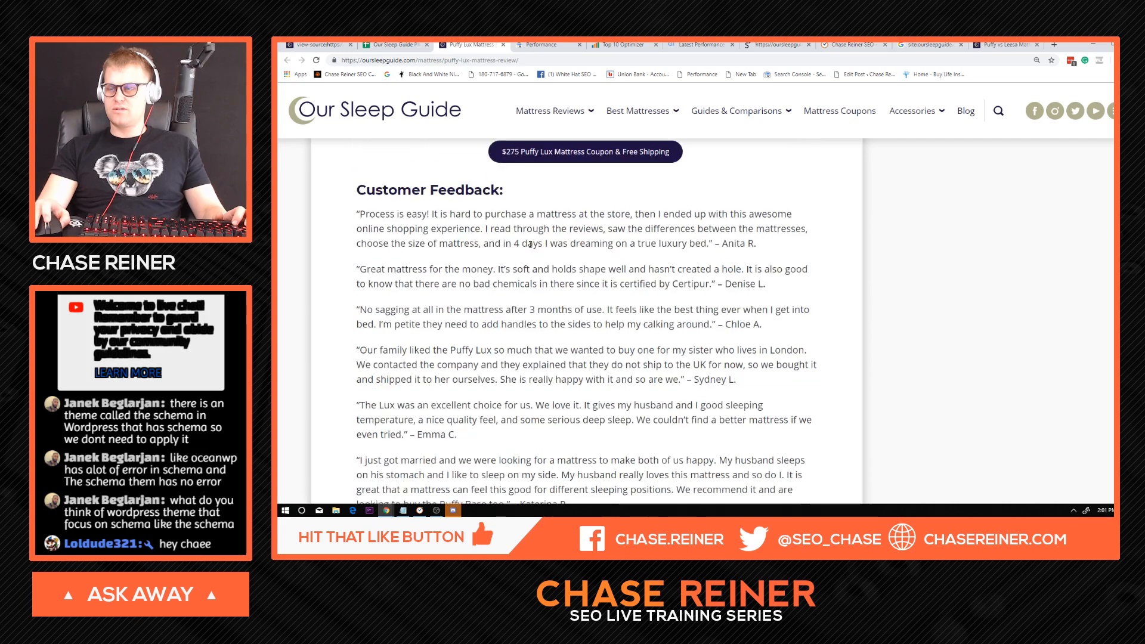
# Look over the end of the Puffy Lux review, then skim its sections back up to the page title.
pyautogui.scroll(-5, 539, 249)
pyautogui.scroll(14, 574, 257)
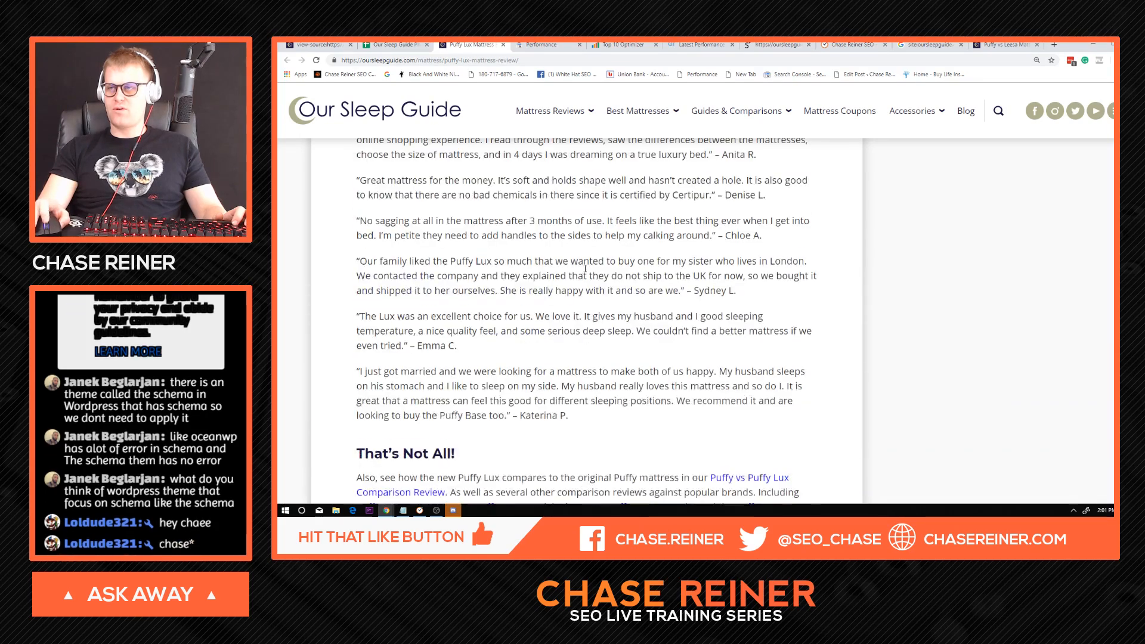
pyautogui.scroll(15, 650, 307)
pyautogui.scroll(-10, 662, 315)
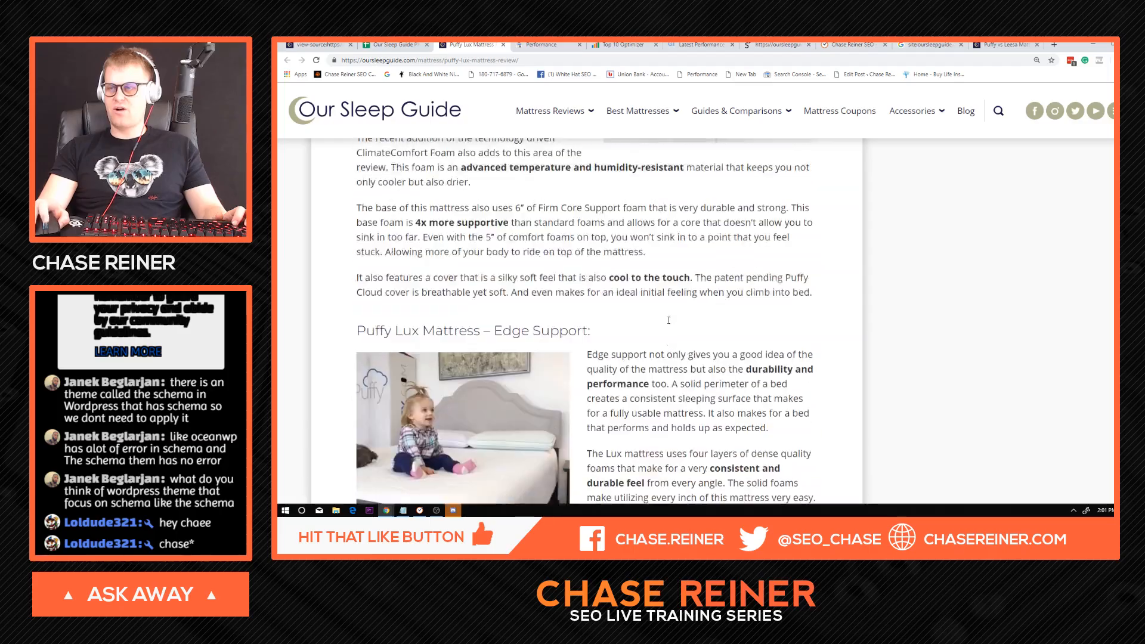
pyautogui.scroll(15, 667, 319)
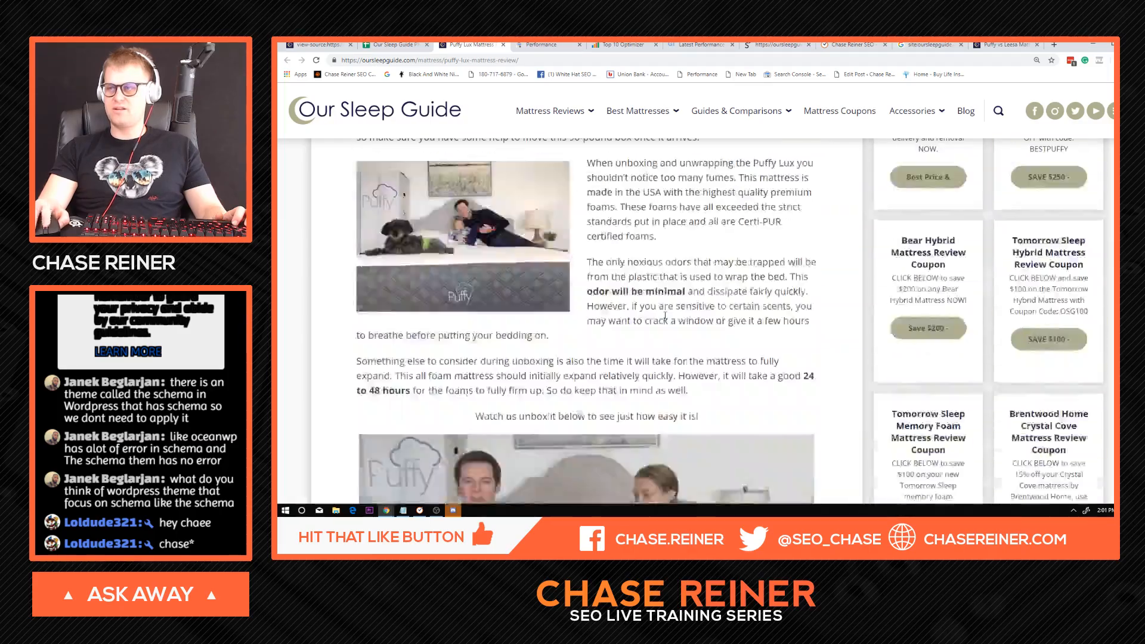
pyautogui.scroll(15, 664, 315)
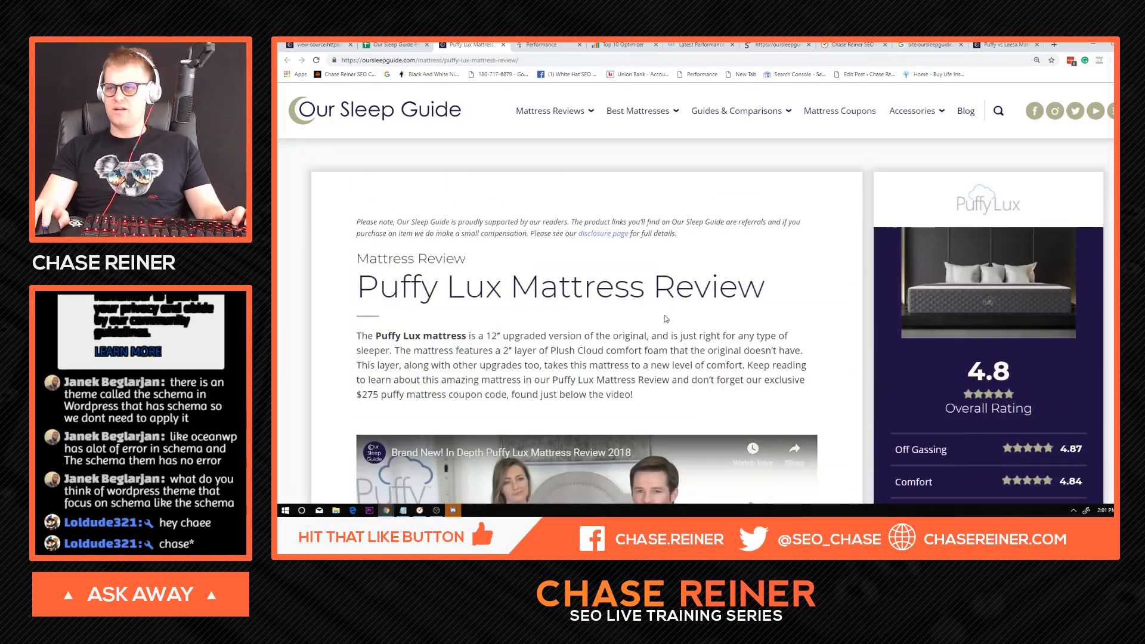
# Inspect the HTML of the image under Delivery & Off-Gassing to check its alt text, then close the developer tools.
pyautogui.scroll(-4, 664, 315)
pyautogui.scroll(-15, 664, 317)
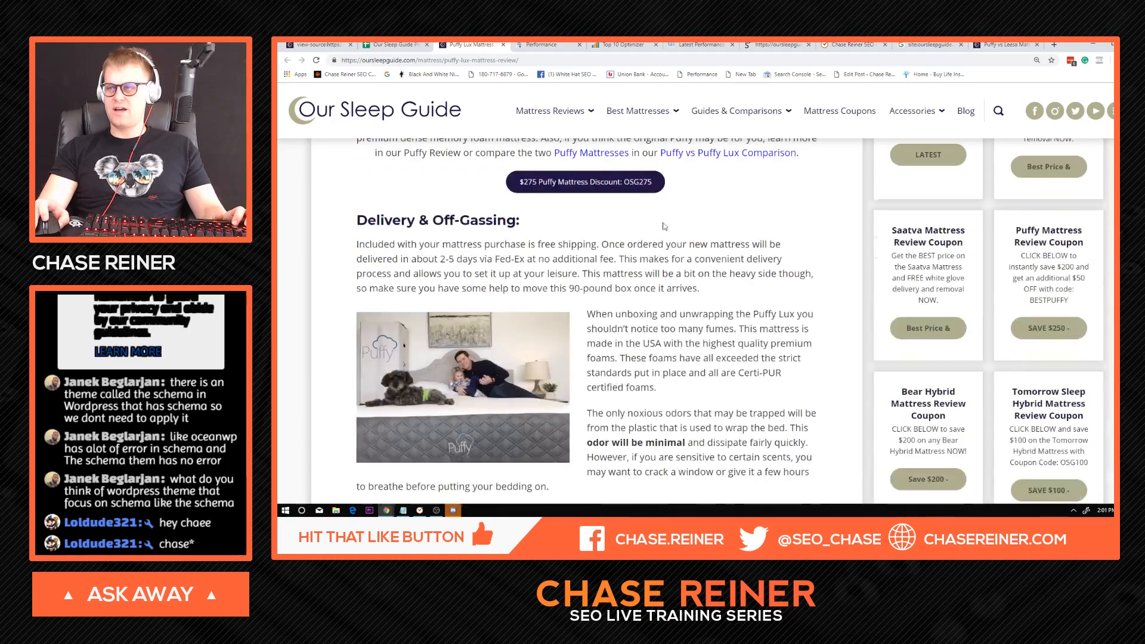
pyautogui.rightClick(518, 182)
pyautogui.click(554, 264)
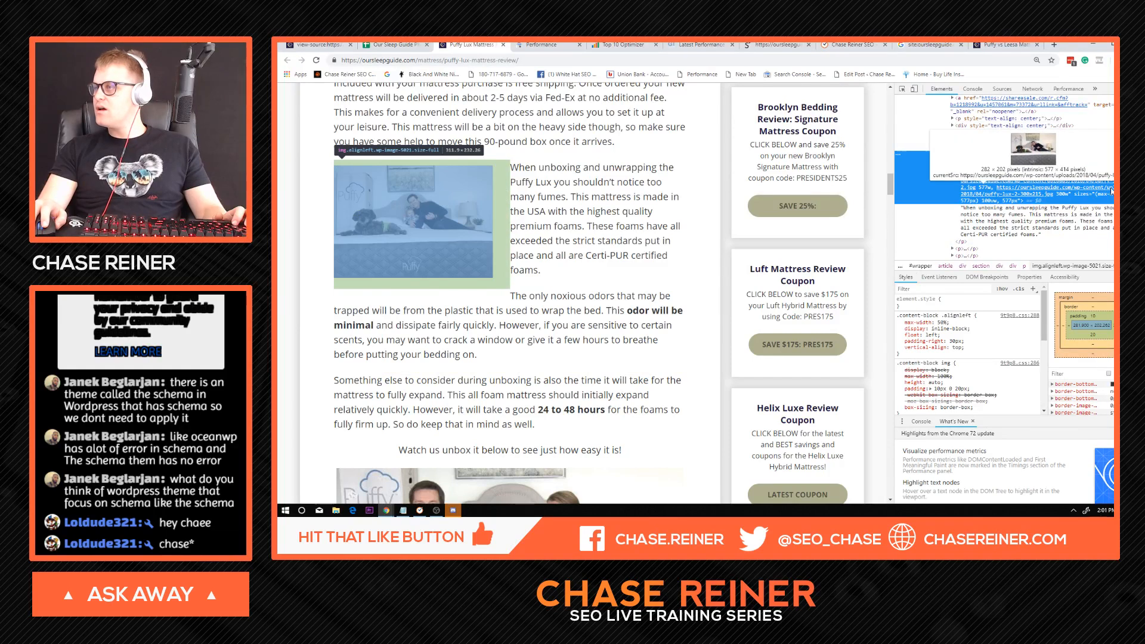
pyautogui.moveTo(999, 161)
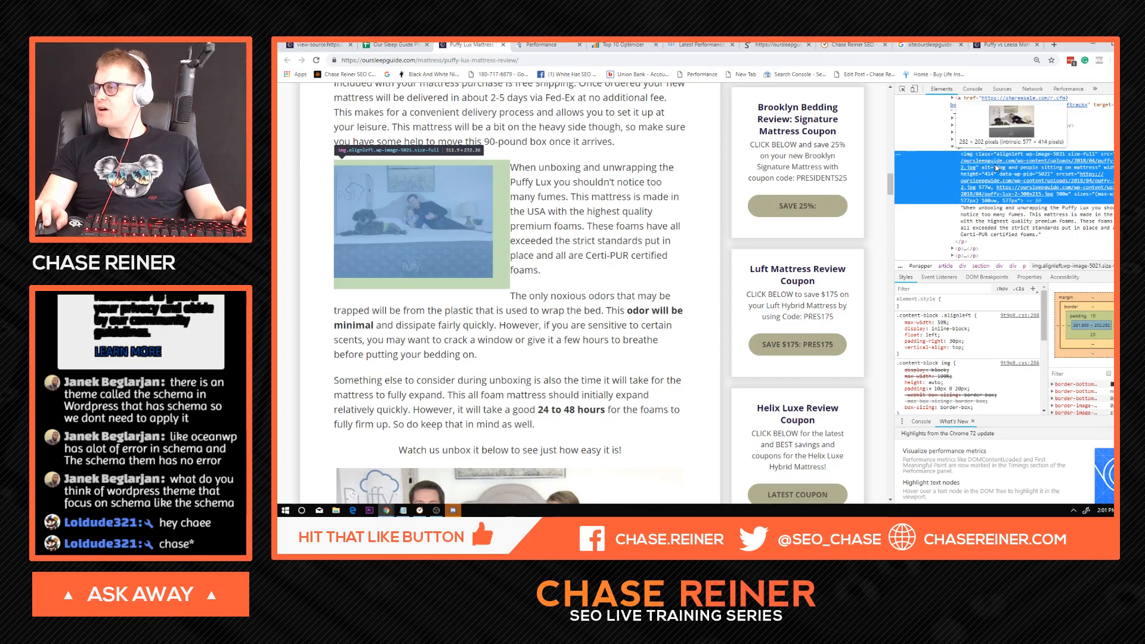
pyautogui.click(1127, 89)
# Inspect the Motion Transfer section's dog image to check its alt attribute, then close the developer tools.
pyautogui.scroll(-12, 511, 373)
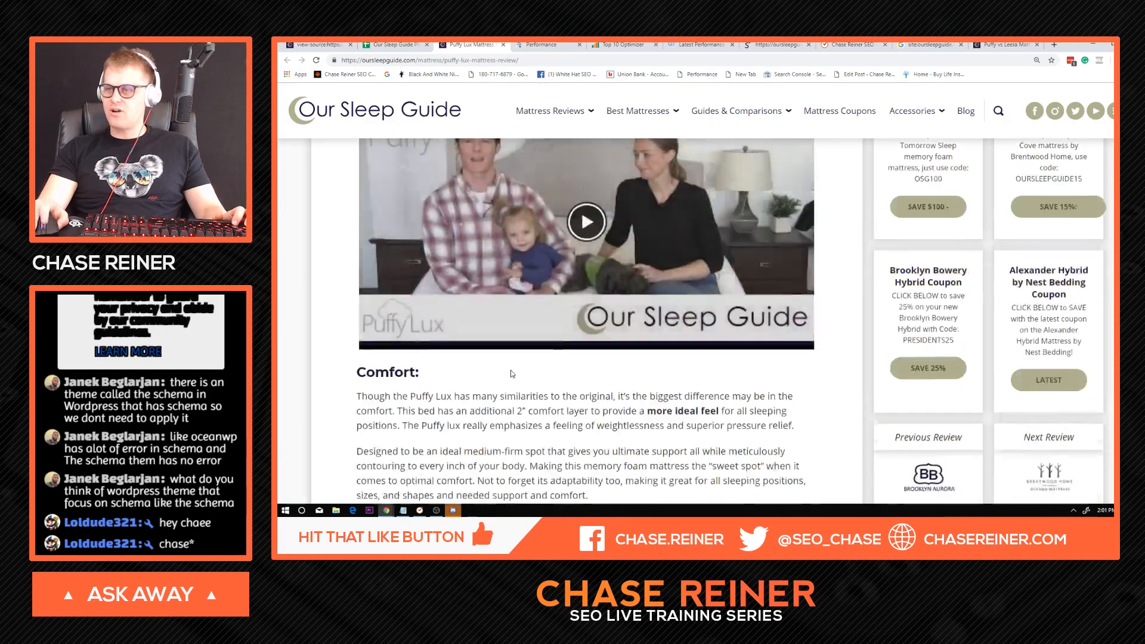
pyautogui.scroll(-10, 586, 326)
pyautogui.rightClick(517, 221)
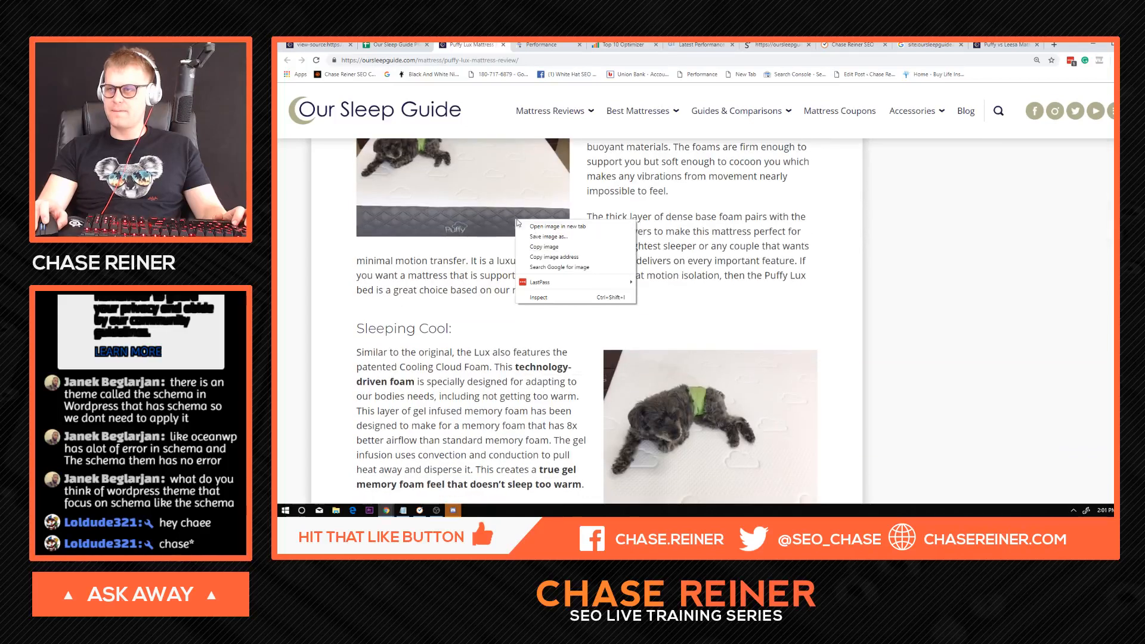
pyautogui.click(574, 297)
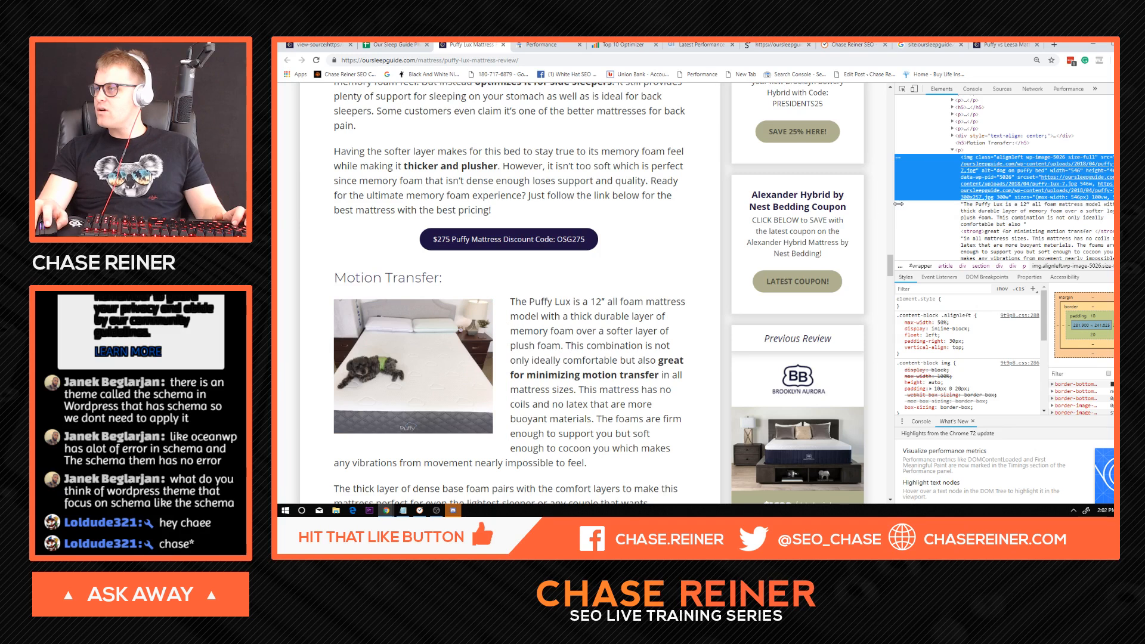
pyautogui.doubleClick(1009, 171)
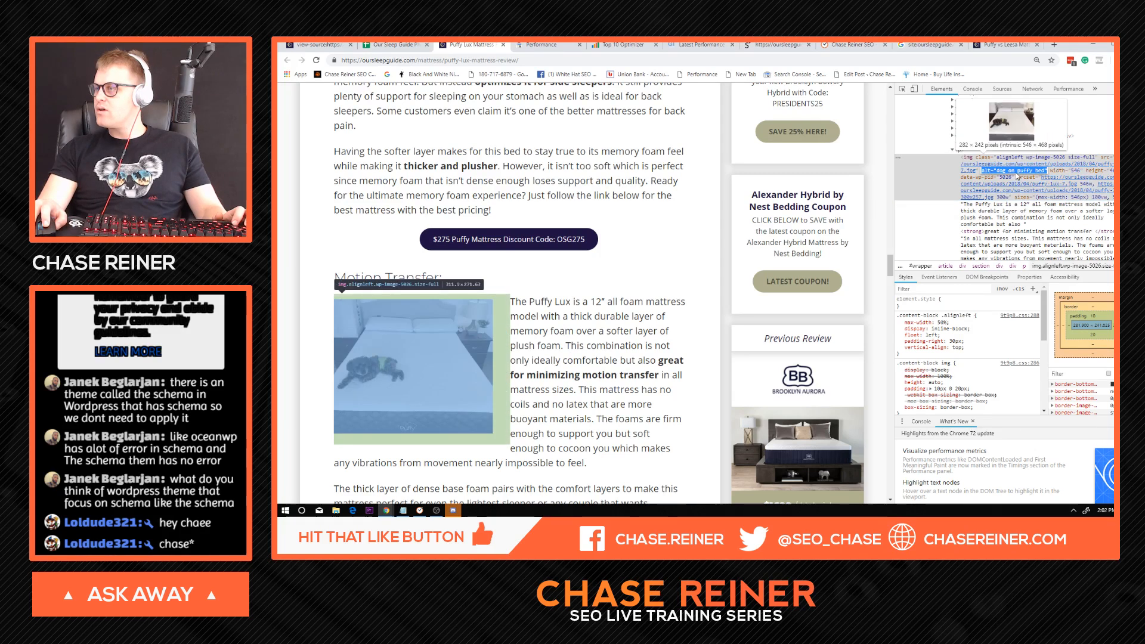
pyautogui.click(1017, 173)
pyautogui.click(1137, 89)
# Return to the benchmark spreadsheet, survey the Query column, and check the note on puffy lux mattress reviews.
pyautogui.scroll(-5, 590, 163)
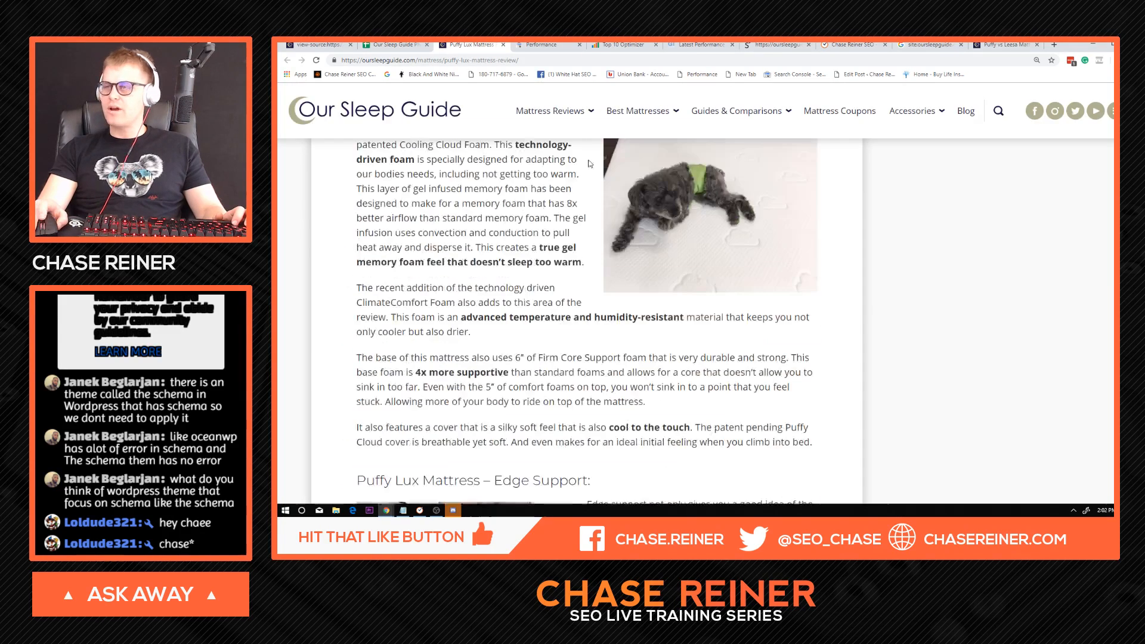
pyautogui.scroll(-8, 589, 164)
pyautogui.hotkey('ctrl', 'shift', 'Tab')
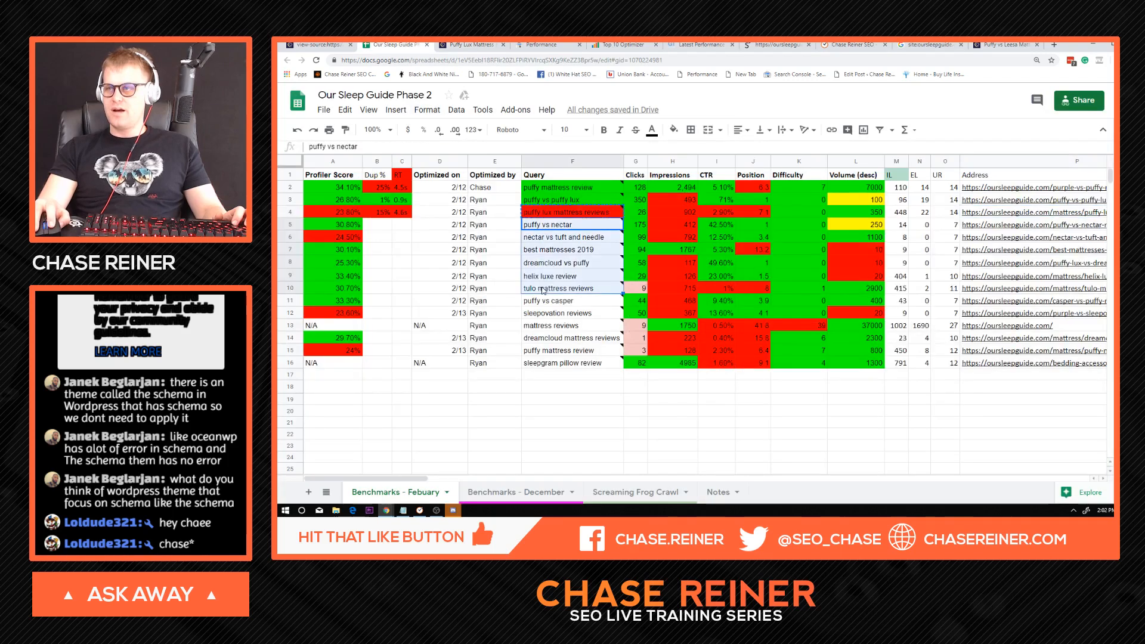
pyautogui.click(543, 291)
pyautogui.click(543, 339)
pyautogui.moveTo(544, 351); pyautogui.dragTo(569, 201)
pyautogui.click(544, 238)
pyautogui.click(564, 225)
pyautogui.click(569, 212)
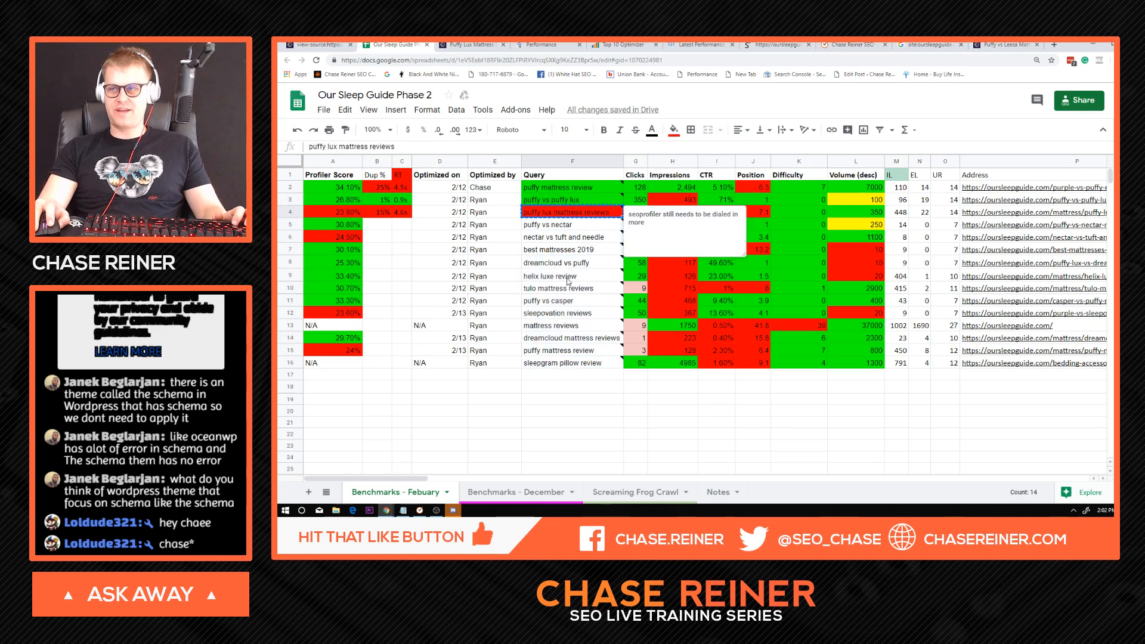
# Review the queries between sleepgram pillow review and nectar vs tuft and needle.
pyautogui.click(564, 313)
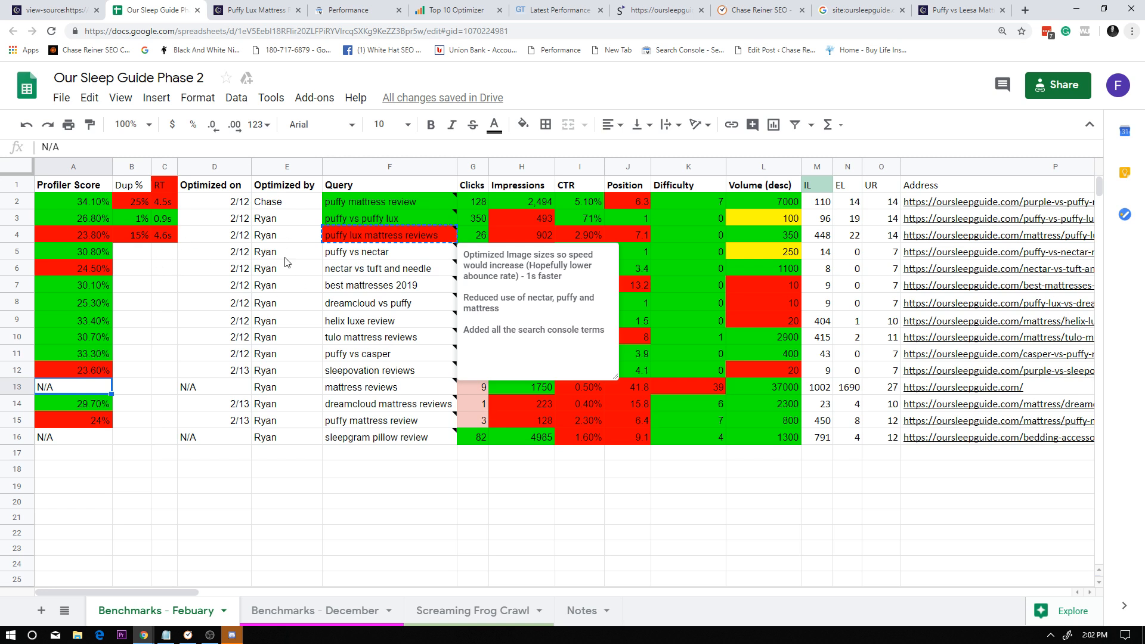
pyautogui.click(388, 387)
pyautogui.moveTo(388, 438); pyautogui.dragTo(408, 269)
pyautogui.click(403, 268)
# Review the Dup % and RT columns for the rows from puffy vs nectar to sleepgram pillow review.
pyautogui.moveTo(143, 256); pyautogui.dragTo(161, 485)
pyautogui.click(138, 263)
pyautogui.click(140, 257)
pyautogui.click(160, 453)
pyautogui.click(165, 387)
pyautogui.moveTo(162, 268); pyautogui.dragTo(170, 408)
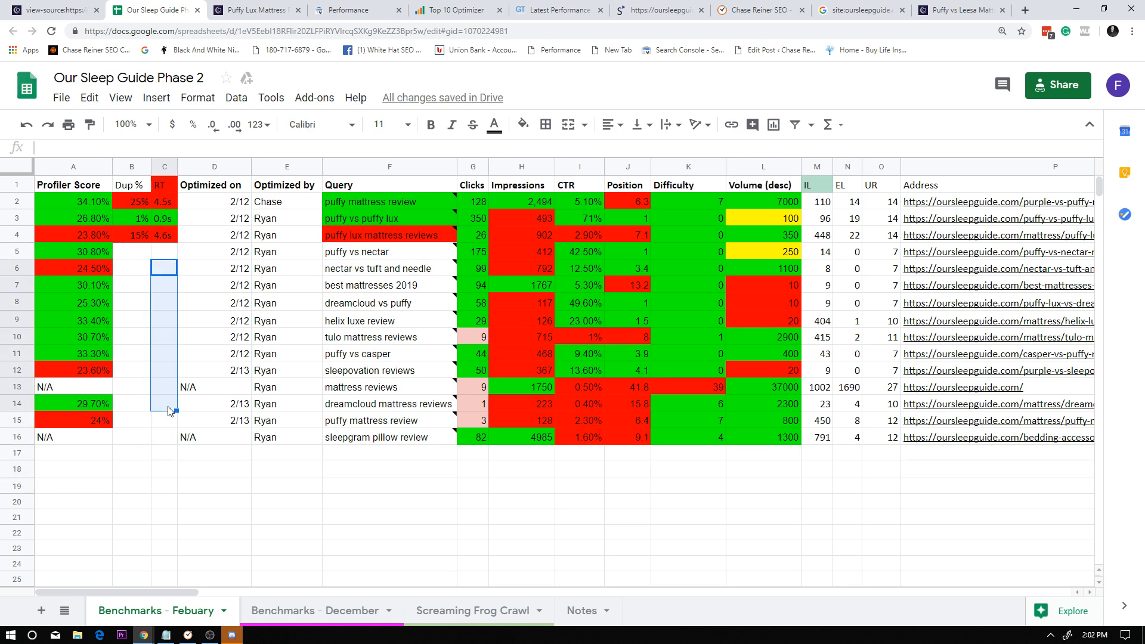
pyautogui.click(171, 407)
pyautogui.moveTo(186, 254); pyautogui.dragTo(181, 404)
pyautogui.moveTo(146, 256); pyautogui.dragTo(128, 455)
pyautogui.click(132, 386)
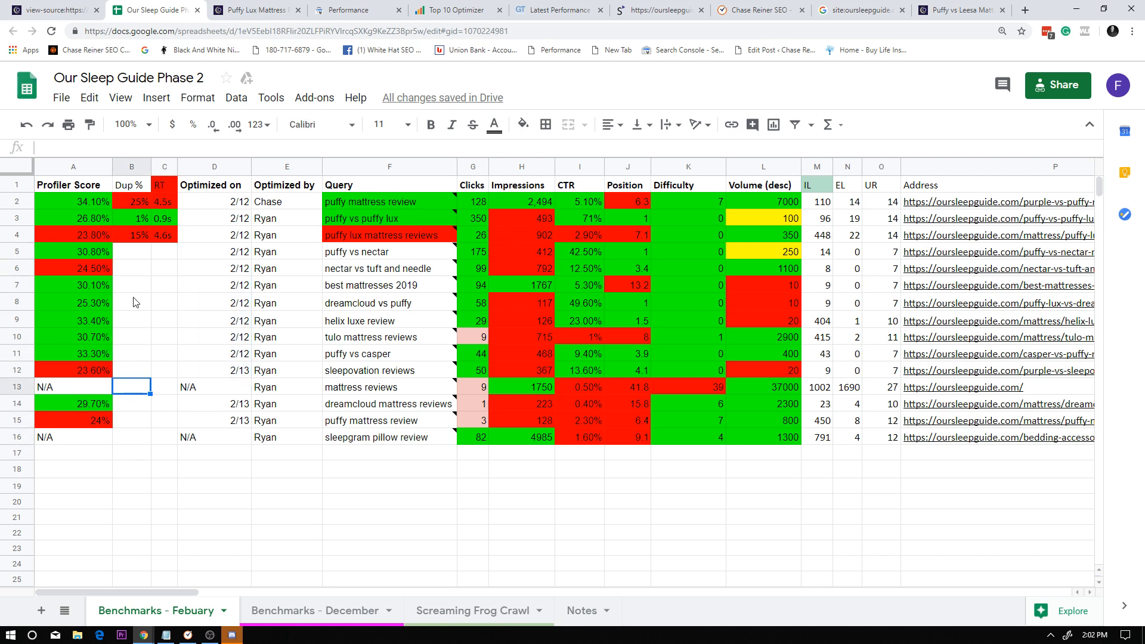
pyautogui.moveTo(136, 251); pyautogui.dragTo(130, 444)
pyautogui.click(131, 438)
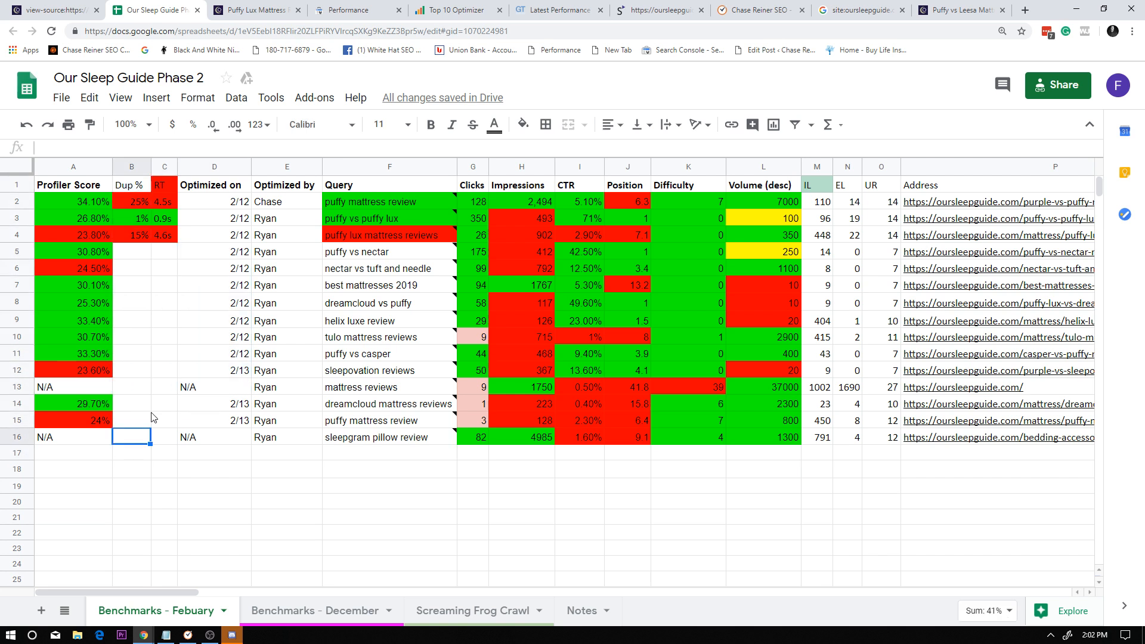
# Review the red Profiler Score cells, including those for nectar vs tuft and needle and sleepovation reviews.
pyautogui.click(75, 236)
pyautogui.click(101, 267)
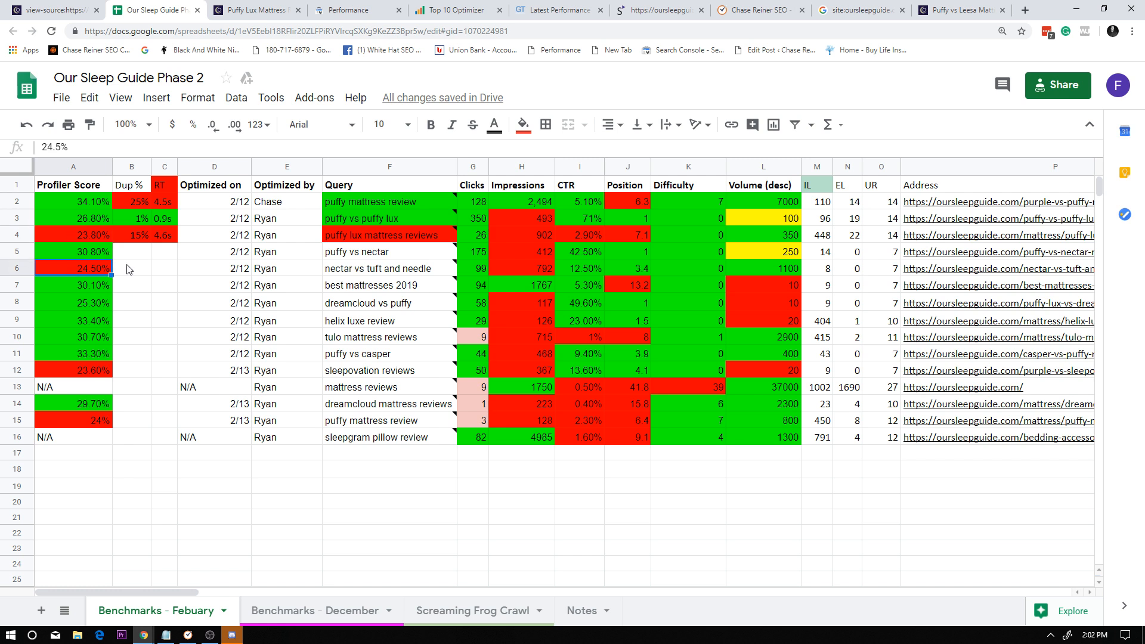
pyautogui.click(89, 371)
pyautogui.click(91, 437)
pyautogui.click(92, 371)
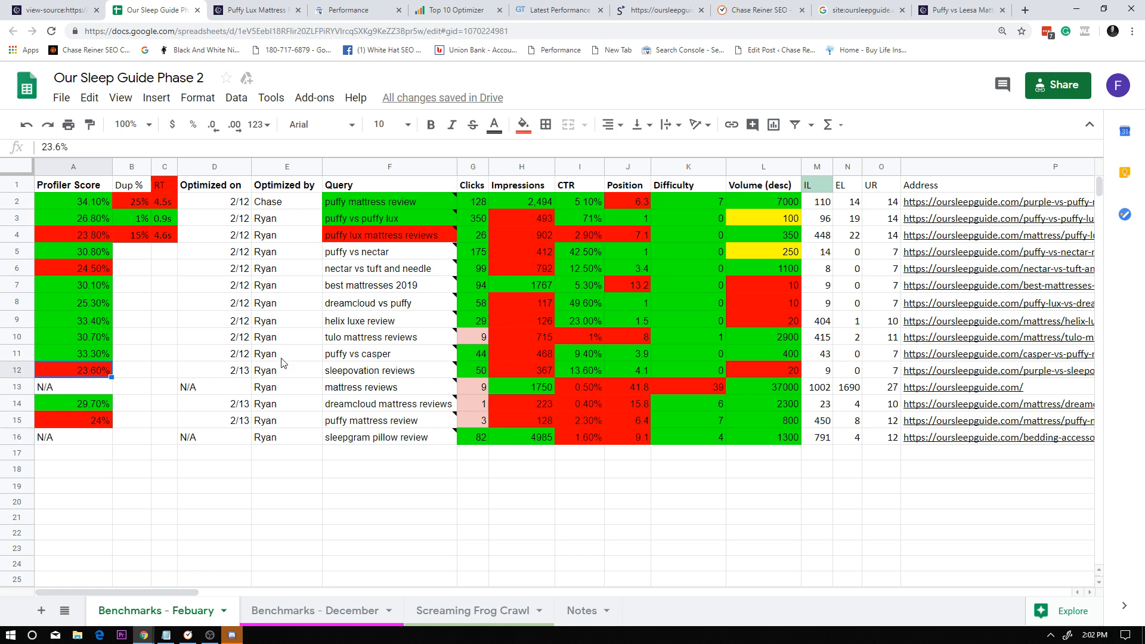
# Review the CTR column from the puffy lux mattress reviews row through the low rates in the last four rows.
pyautogui.moveTo(472, 307)
pyautogui.click(585, 236)
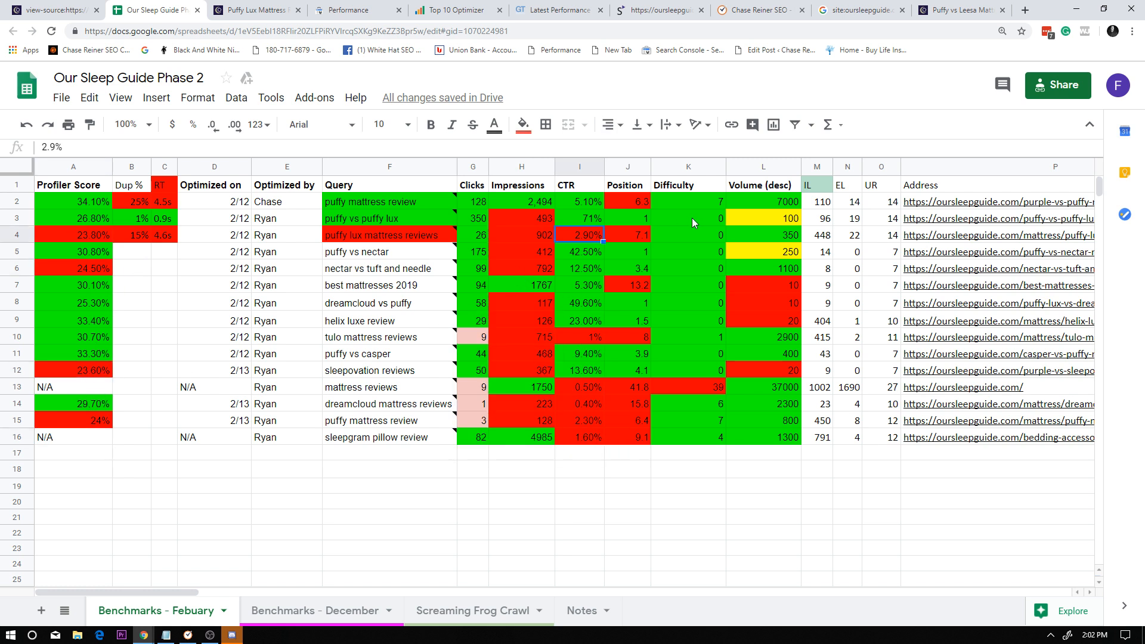
pyautogui.moveTo(578, 183); pyautogui.dragTo(577, 437)
pyautogui.click(577, 437)
pyautogui.moveTo(584, 186); pyautogui.dragTo(588, 436)
pyautogui.click(587, 286)
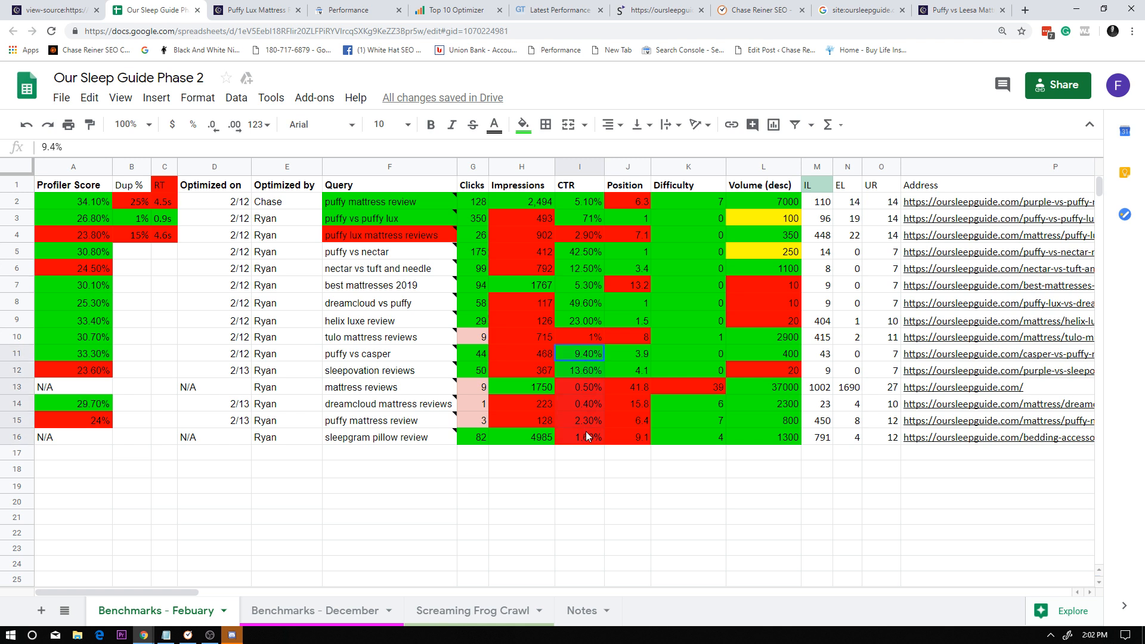
pyautogui.click(588, 436)
pyautogui.moveTo(583, 386); pyautogui.dragTo(587, 438)
pyautogui.click(587, 438)
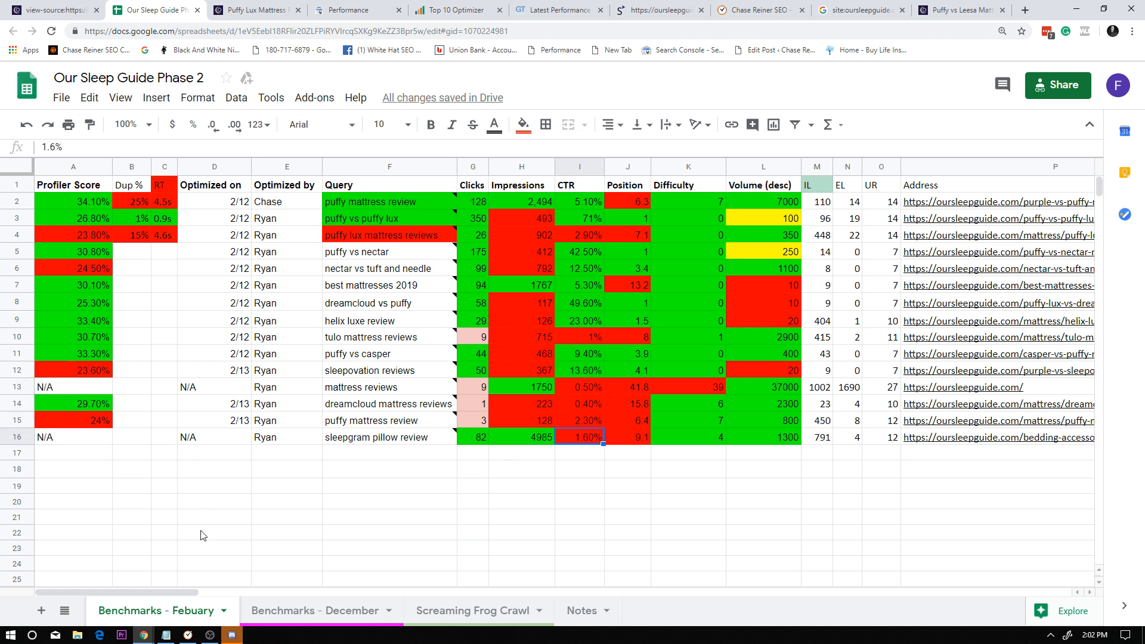
# Check the mattress reviews profiler score and dreamcloud optimization date, then read the sleepgram pillow review and puffy vs nectar notes.
pyautogui.click(70, 388)
pyautogui.click(195, 403)
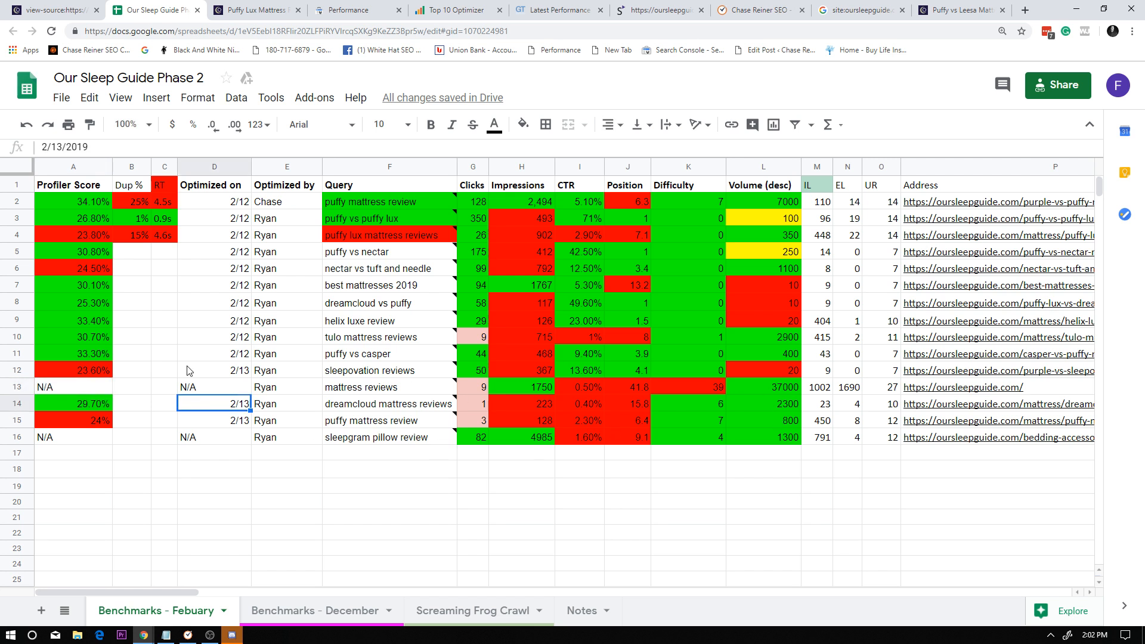
pyautogui.click(385, 438)
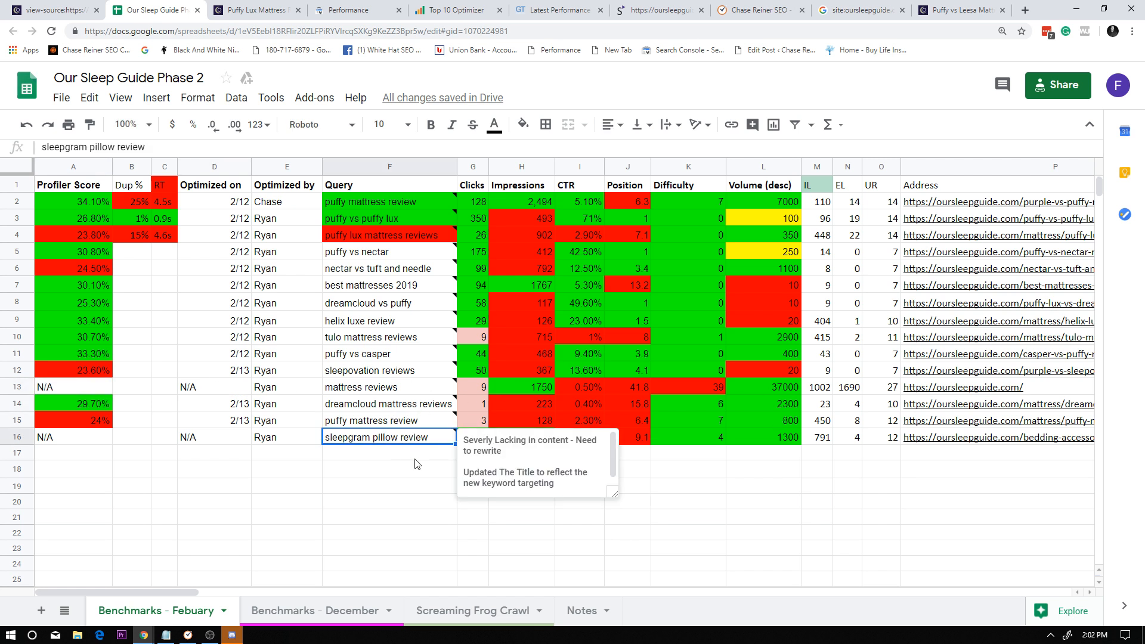
pyautogui.click(665, 537)
pyautogui.click(427, 246)
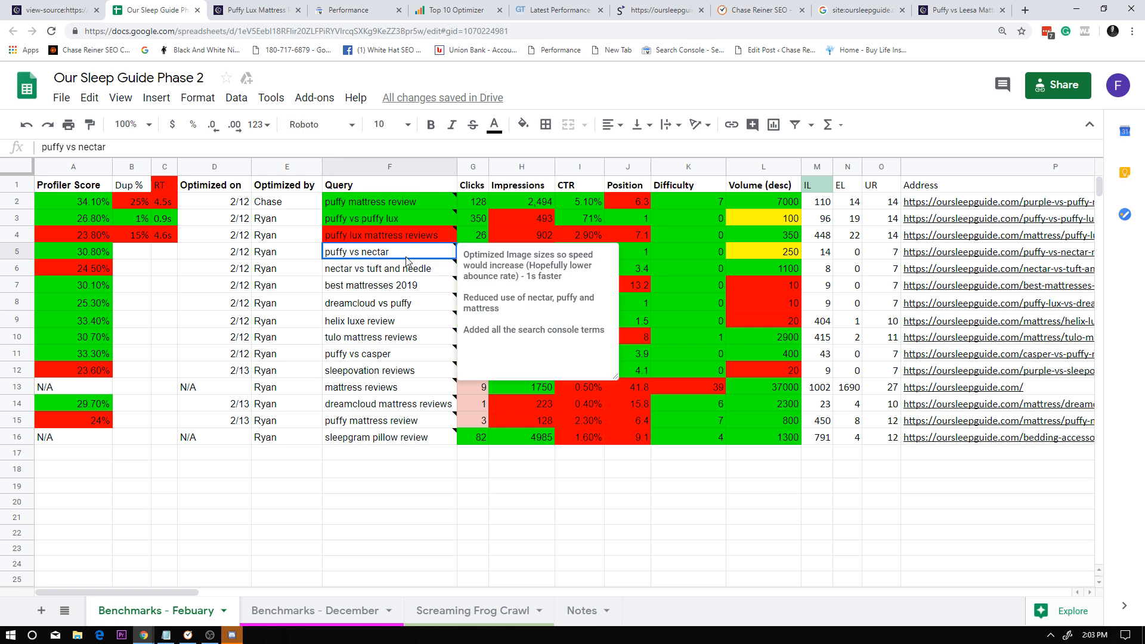
# Go through the Query column, reading the notes on sleepgram pillow review and mattress reviews.
pyautogui.click(388, 437)
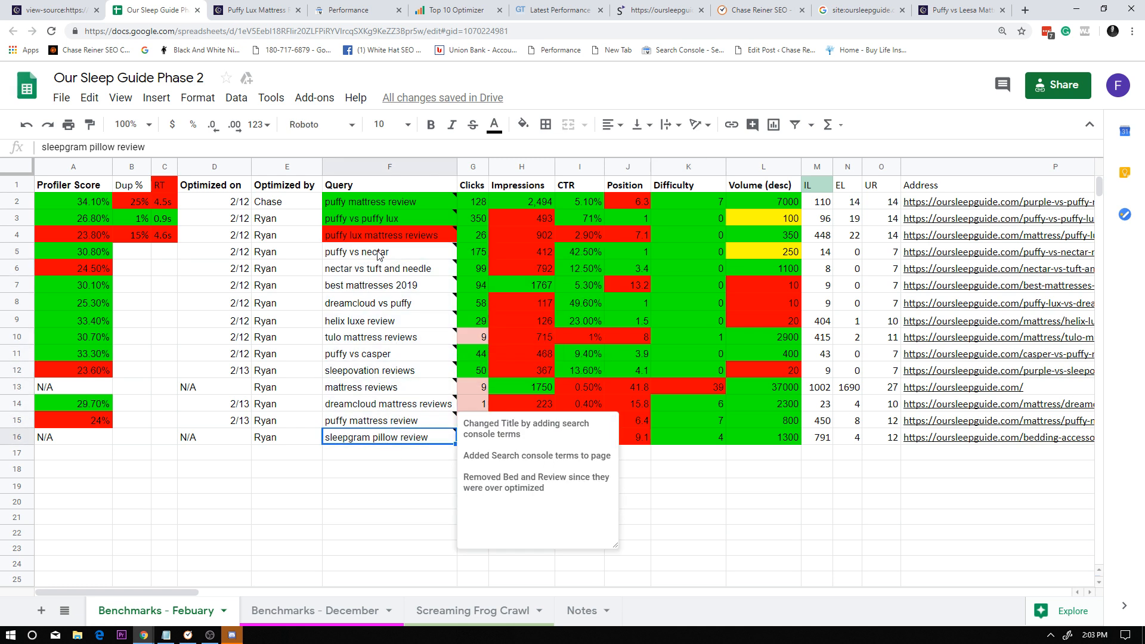
pyautogui.moveTo(380, 255); pyautogui.dragTo(368, 438)
pyautogui.click(369, 439)
pyautogui.moveTo(369, 489); pyautogui.dragTo(358, 266)
pyautogui.click(358, 267)
pyautogui.moveTo(358, 405); pyautogui.dragTo(356, 419)
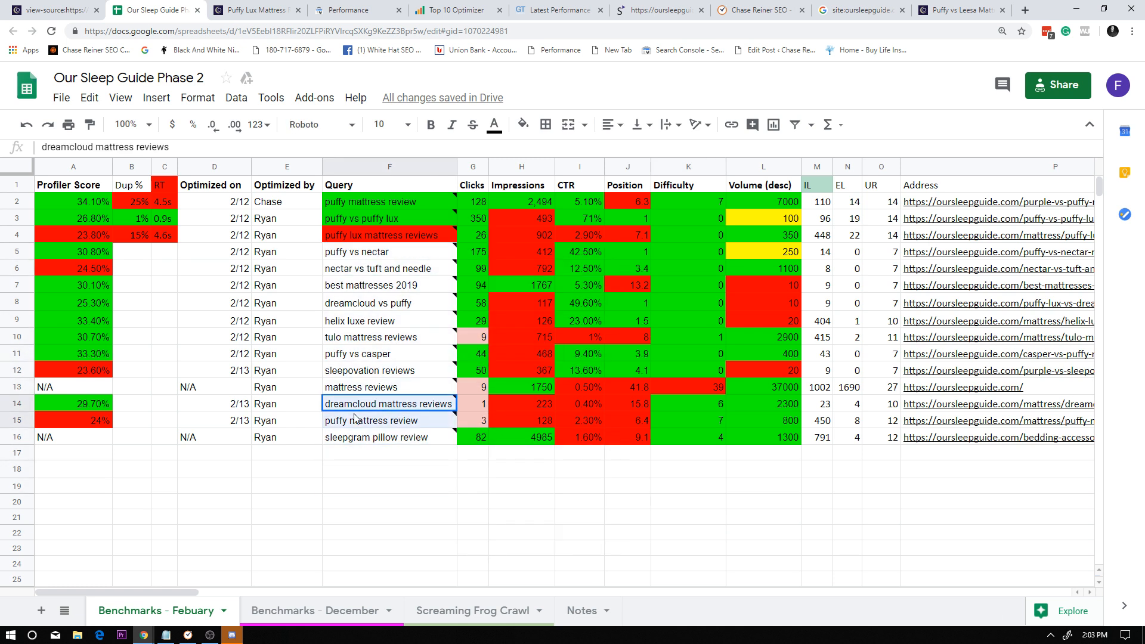
pyautogui.click(355, 251)
pyautogui.click(361, 387)
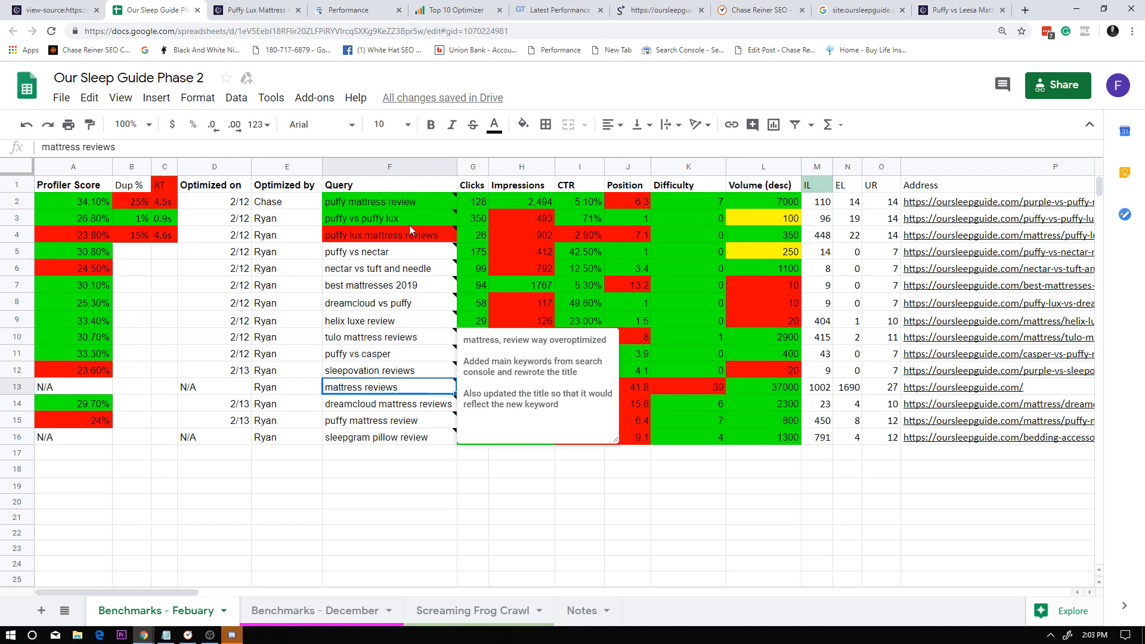
# Look over the full Query list, including best mattresses 2019, and read the note on puffy lux mattress reviews.
pyautogui.moveTo(409, 229); pyautogui.dragTo(383, 336)
pyautogui.click(383, 337)
pyautogui.moveTo(417, 472); pyautogui.dragTo(411, 171)
pyautogui.click(398, 291)
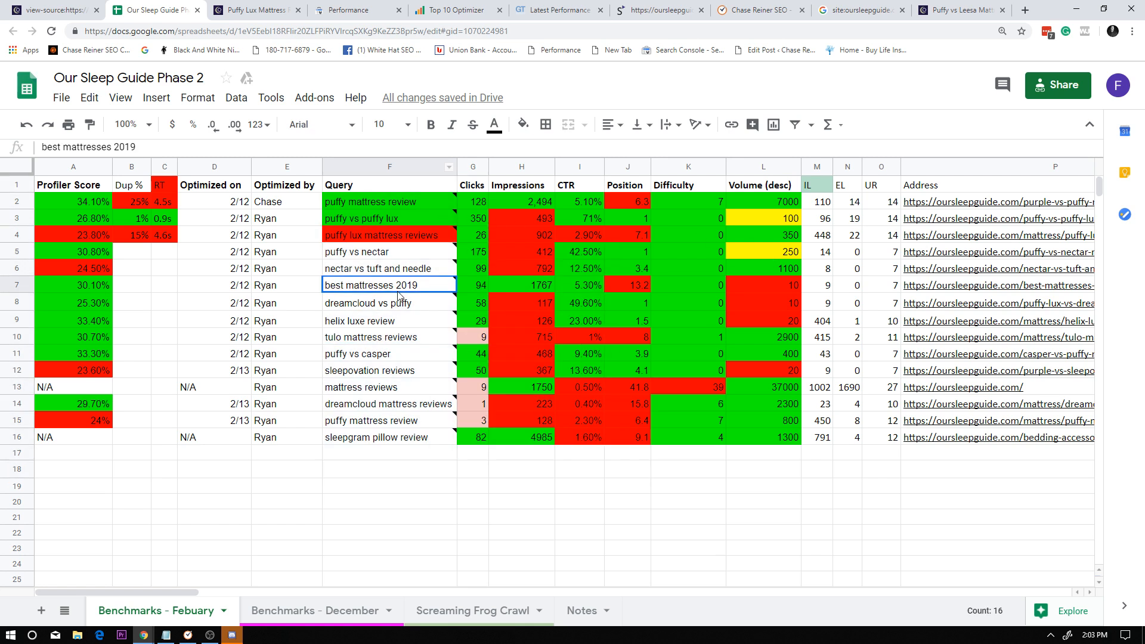
pyautogui.moveTo(429, 395)
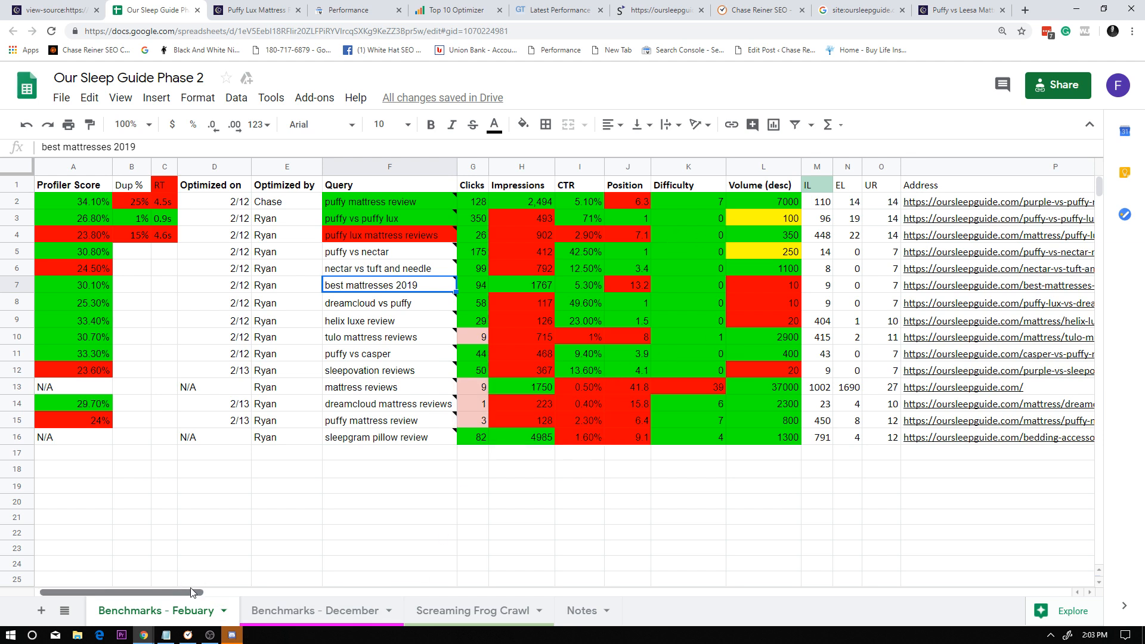
pyautogui.moveTo(181, 590); pyautogui.dragTo(133, 576)
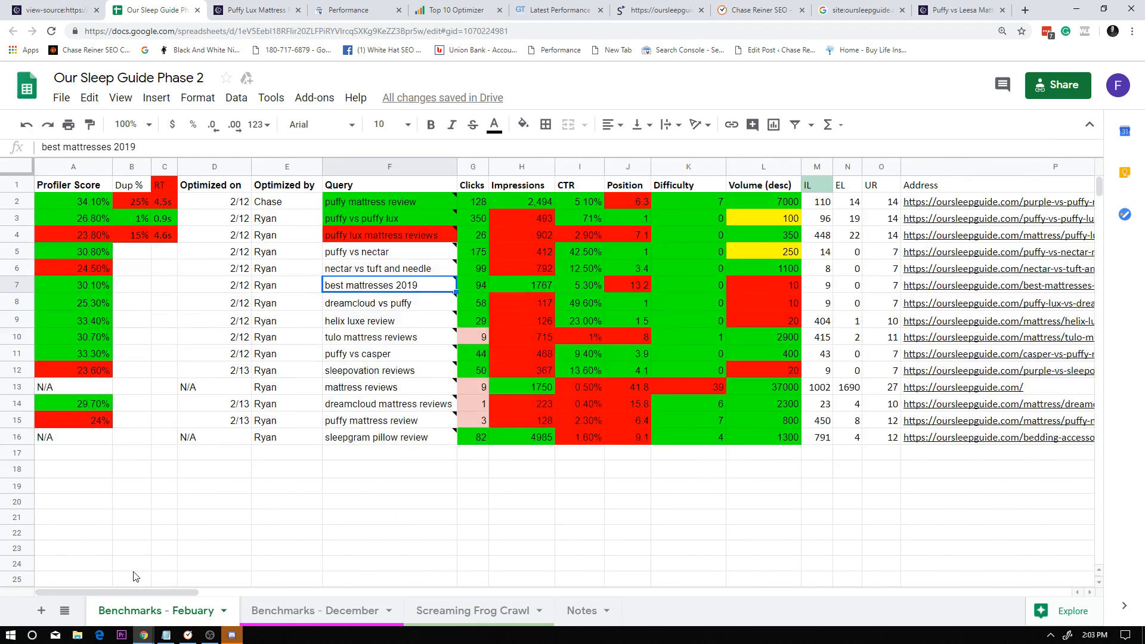
pyautogui.moveTo(432, 239)
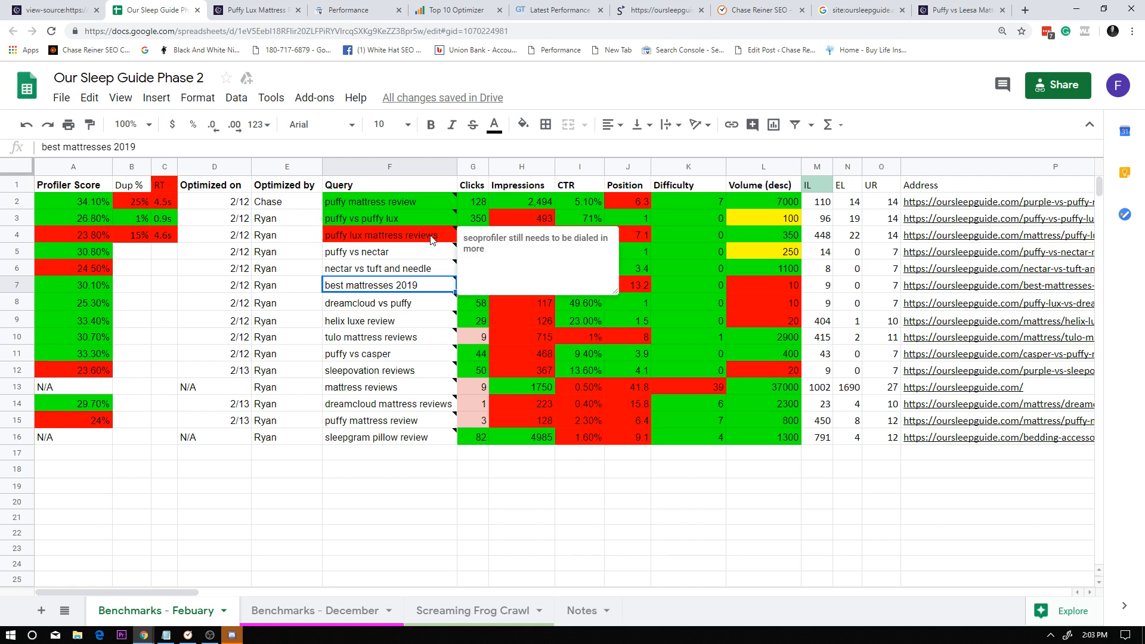
pyautogui.click(590, 474)
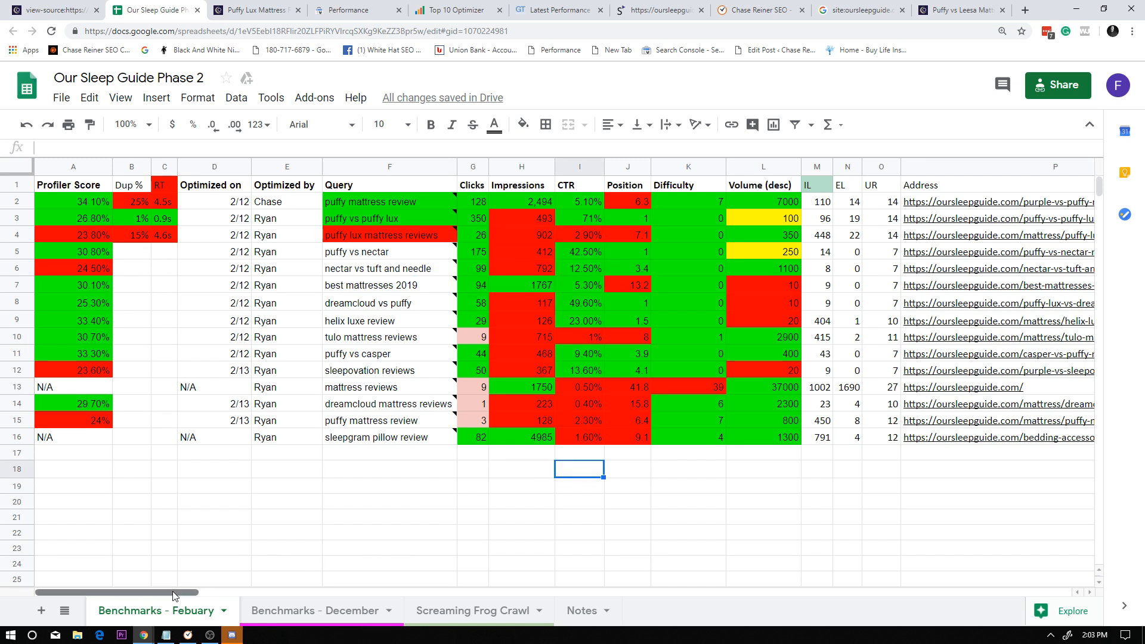
# Read the notes on nectar vs tuft and needle and dreamcloud vs puffy, and check the CTR for best mattresses 2019.
pyautogui.moveTo(179, 594)
pyautogui.mouseDown()
pyautogui.moveTo(226, 594)
pyautogui.moveTo(166, 584)
pyautogui.mouseUp()
pyautogui.moveTo(392, 370)
pyautogui.moveTo(392, 270)
pyautogui.mouseDown()
pyautogui.moveTo(384, 435)
pyautogui.moveTo(394, 269)
pyautogui.mouseUp()
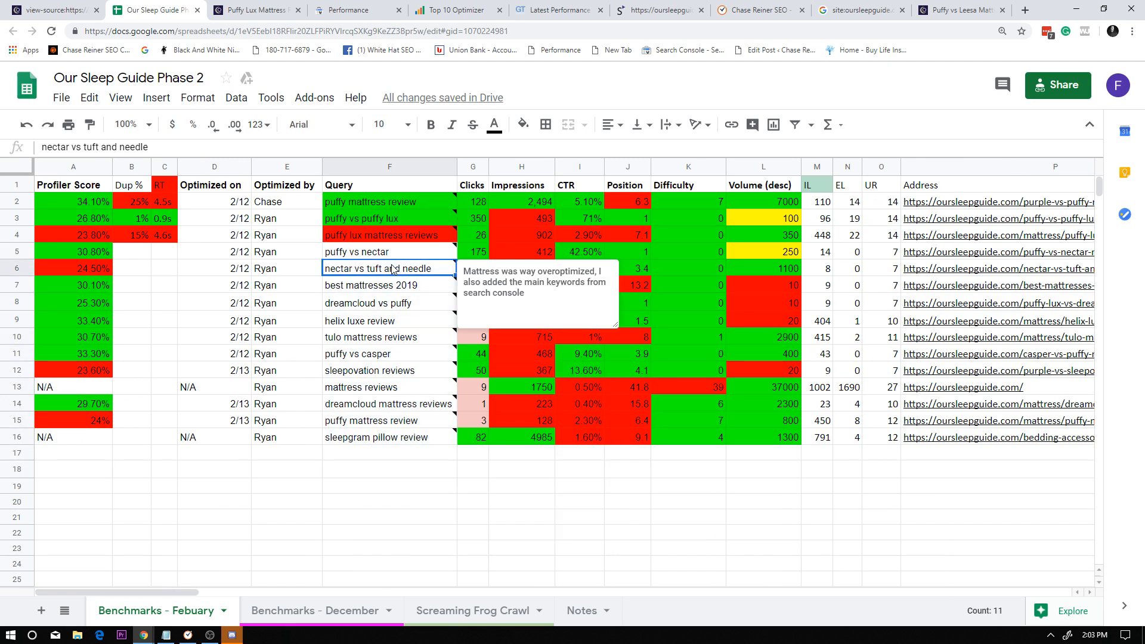
pyautogui.click(427, 321)
pyautogui.click(573, 286)
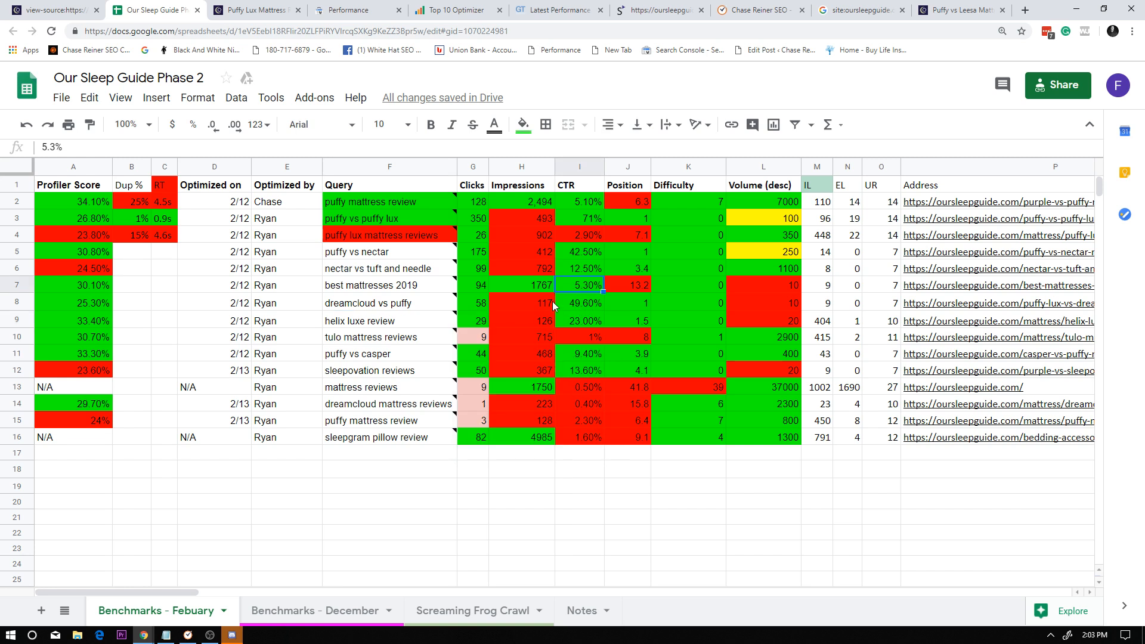
pyautogui.click(452, 308)
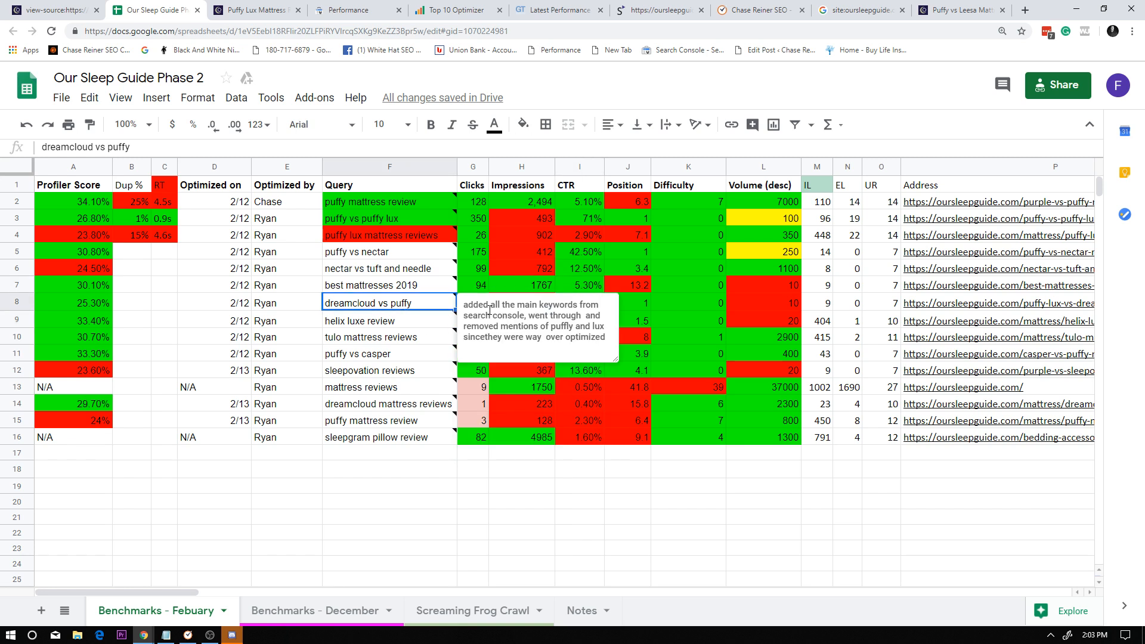
# Examine the Dup % and RT cells down to the sleepgram pillow review row, plus the empty rows beneath the list.
pyautogui.click(143, 204)
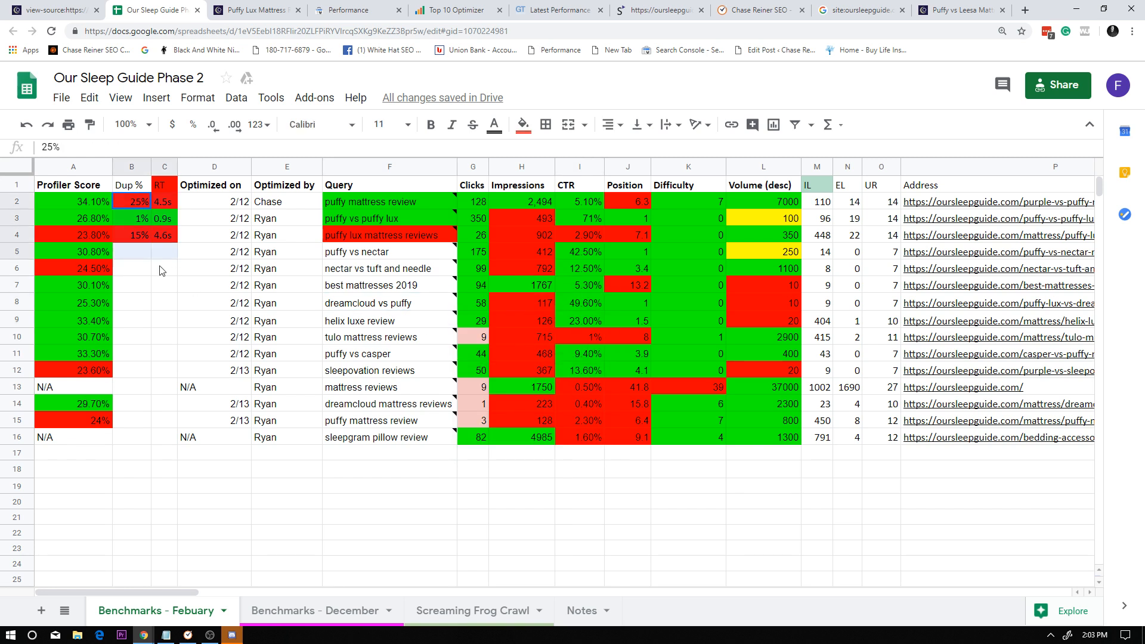
pyautogui.click(171, 444)
pyautogui.scroll(-1, 467, 448)
pyautogui.scroll(1, 466, 448)
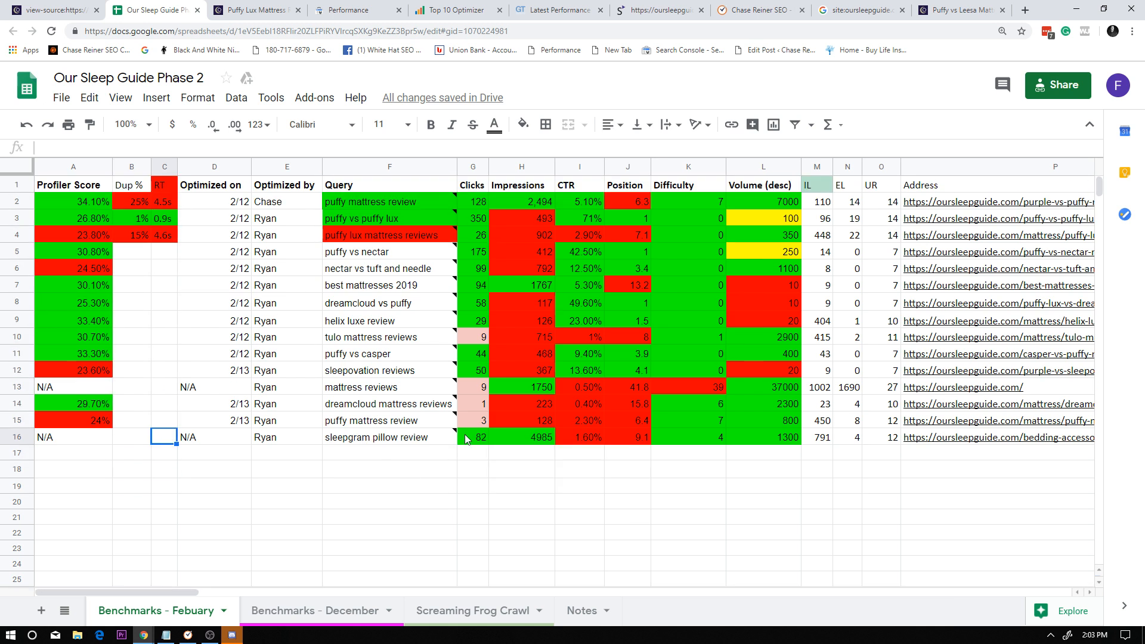
pyautogui.moveTo(38, 458); pyautogui.dragTo(632, 570)
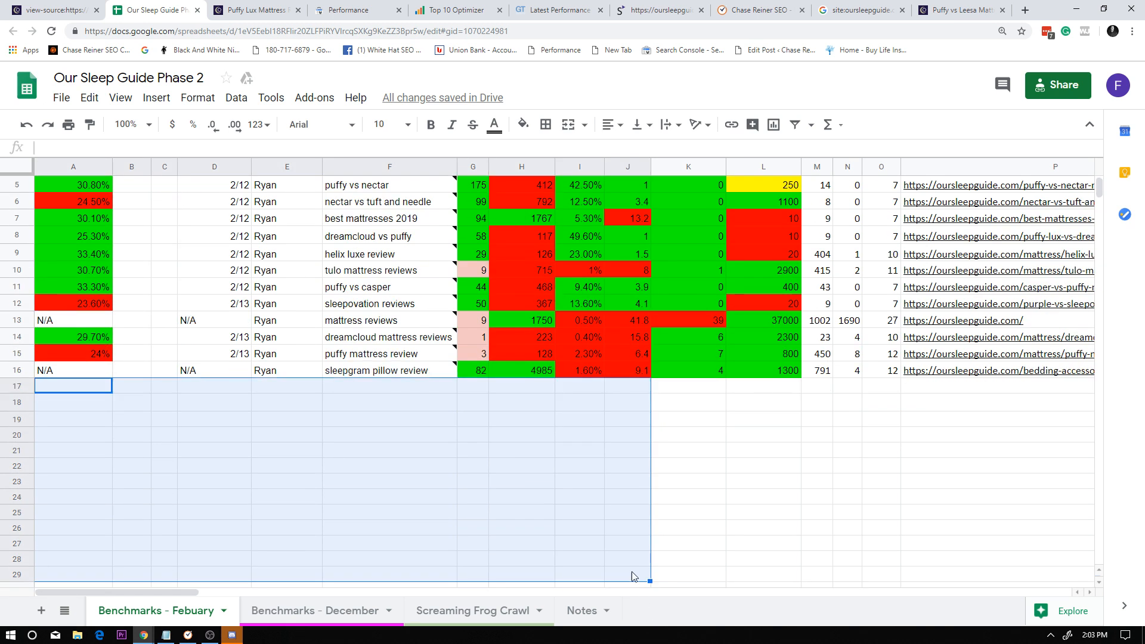
pyautogui.click(630, 564)
pyautogui.scroll(2, 610, 484)
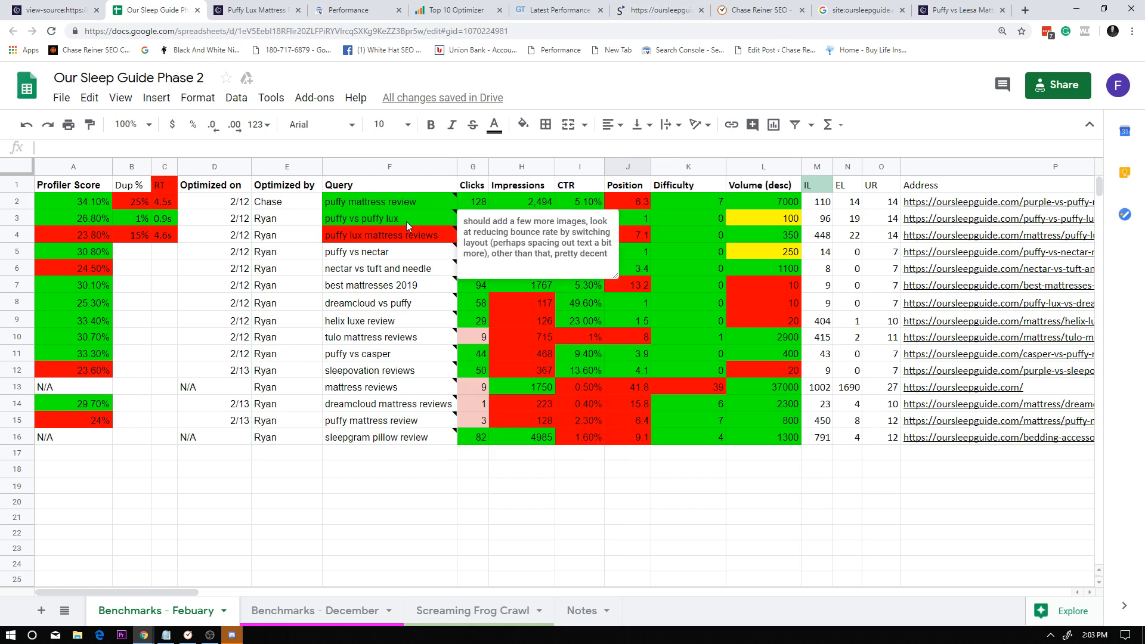
# Switch to the Search Console Performance report and remove its query and page filters.
pyautogui.click(361, 7)
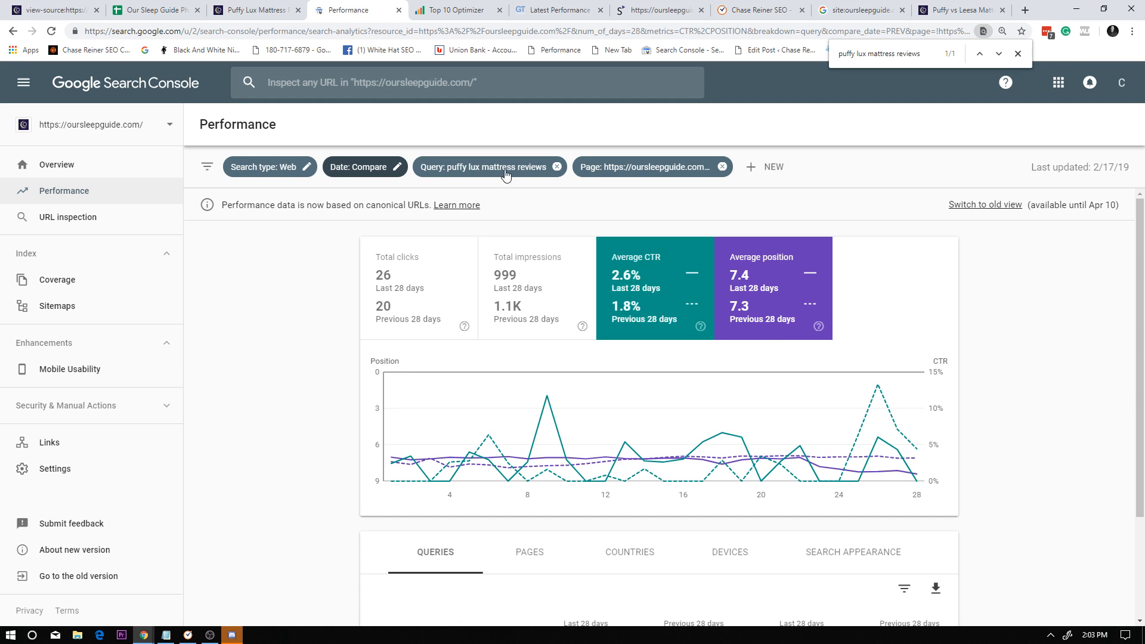
pyautogui.click(486, 167)
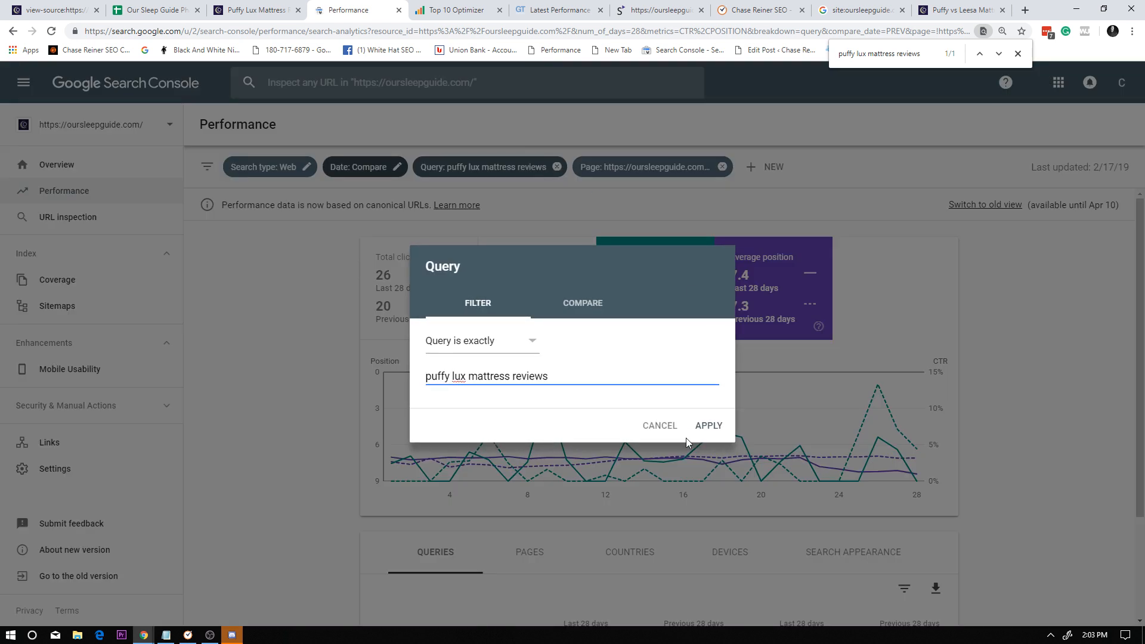
pyautogui.click(667, 429)
pyautogui.click(555, 168)
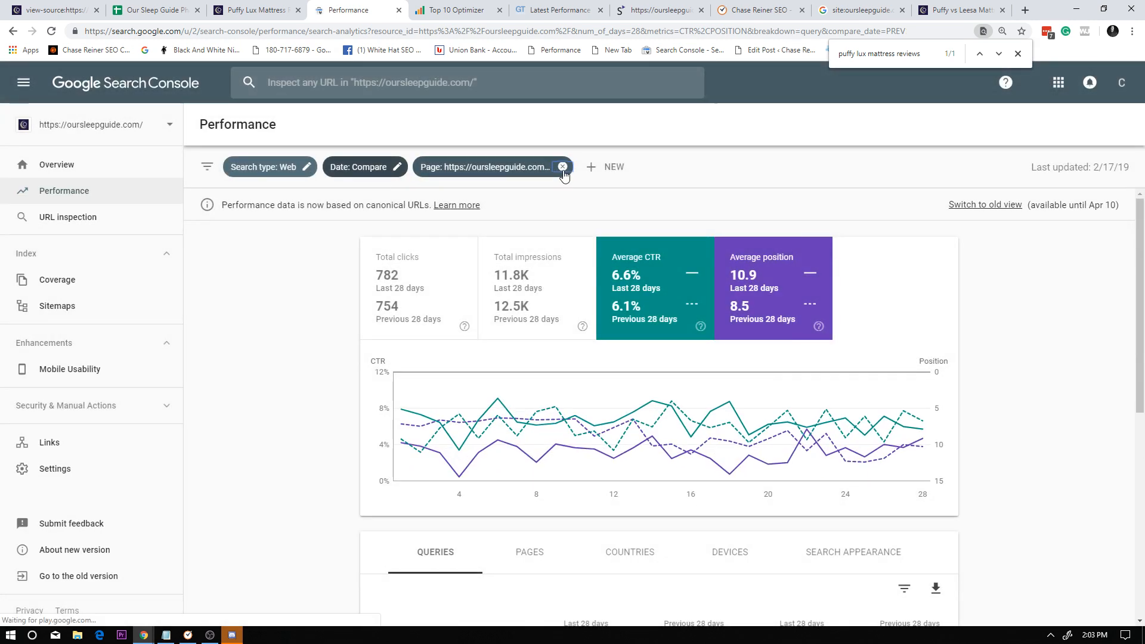
pyautogui.click(562, 168)
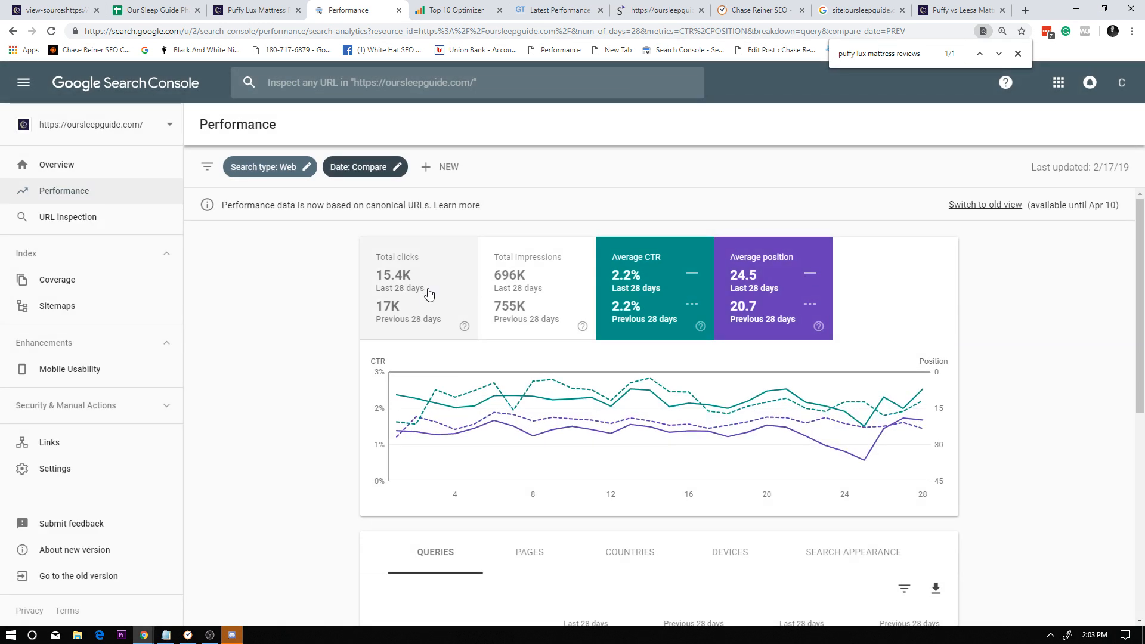
# Add total clicks and total impressions to the performance report and review the breakdown by page.
pyautogui.click(522, 303)
pyautogui.click(435, 315)
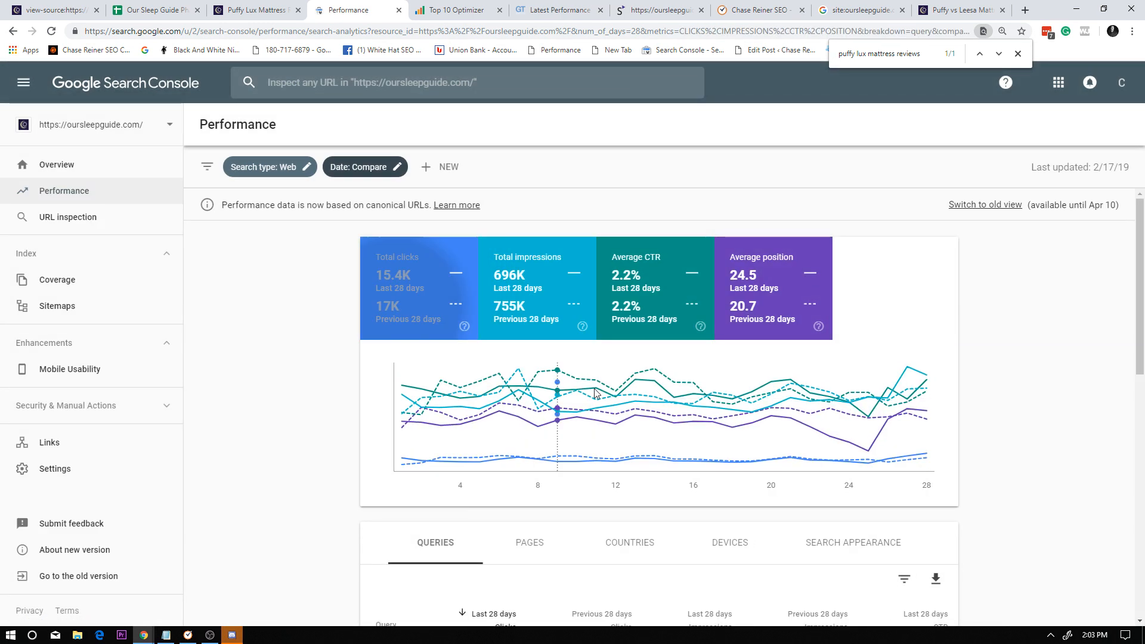
pyautogui.click(530, 542)
pyautogui.scroll(-1, 775, 423)
pyautogui.scroll(-4, 888, 426)
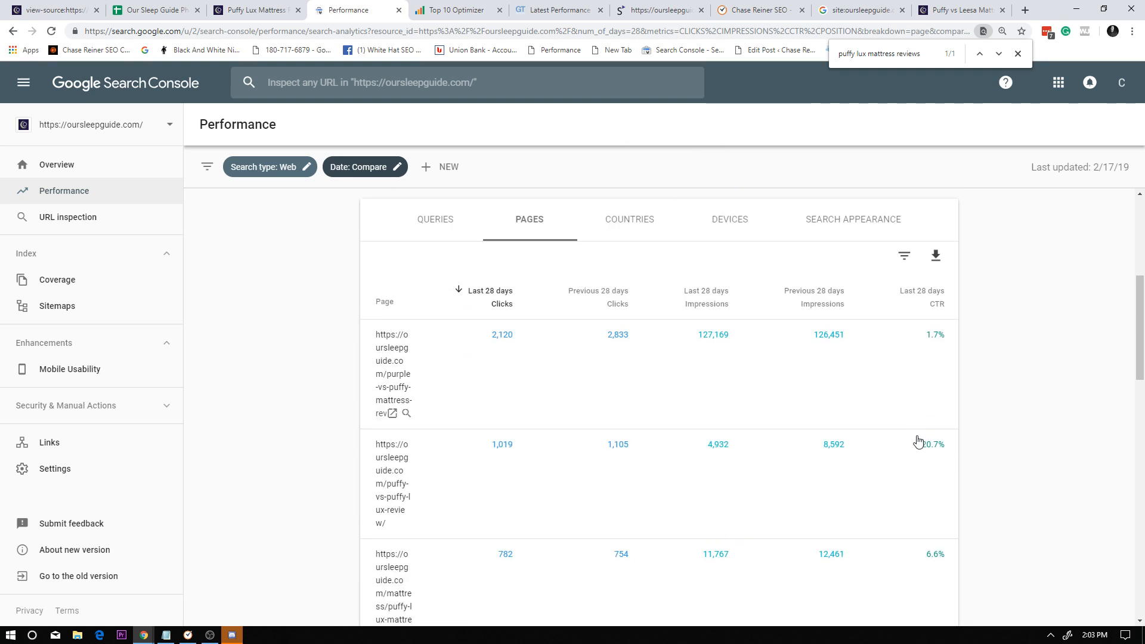
pyautogui.scroll(-1, 859, 361)
pyautogui.scroll(6, 716, 349)
# Keep only total clicks in the report and sort the pages by click difference, largest losses first.
pyautogui.click(566, 316)
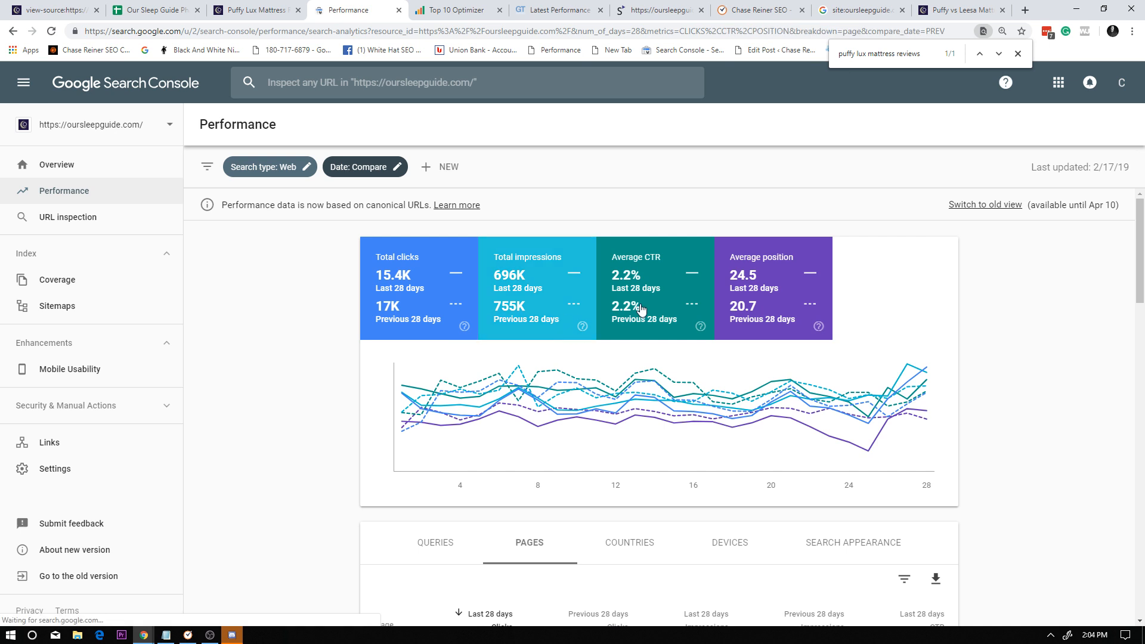
pyautogui.click(641, 312)
pyautogui.click(804, 304)
pyautogui.scroll(-2, 825, 456)
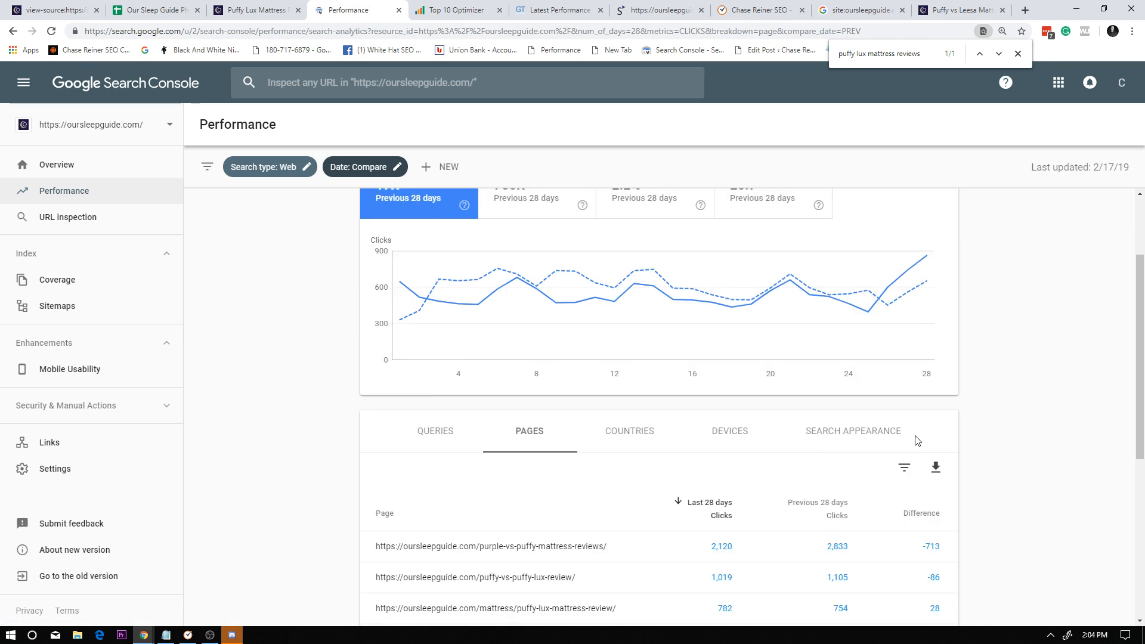
pyautogui.scroll(-4, 925, 453)
pyautogui.click(937, 279)
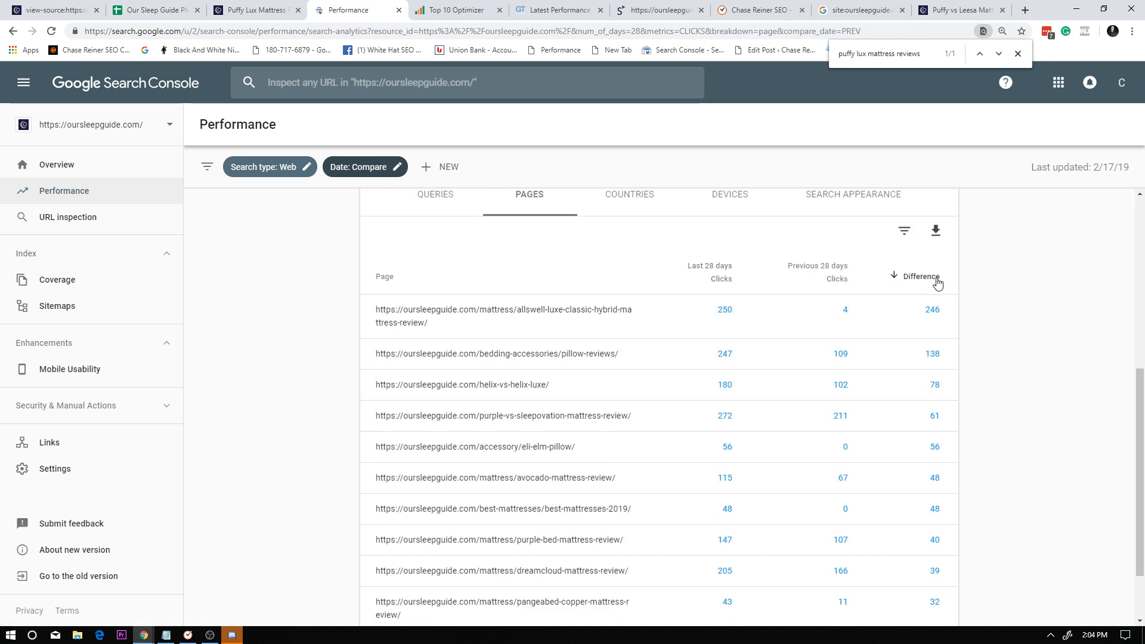
pyautogui.click(937, 279)
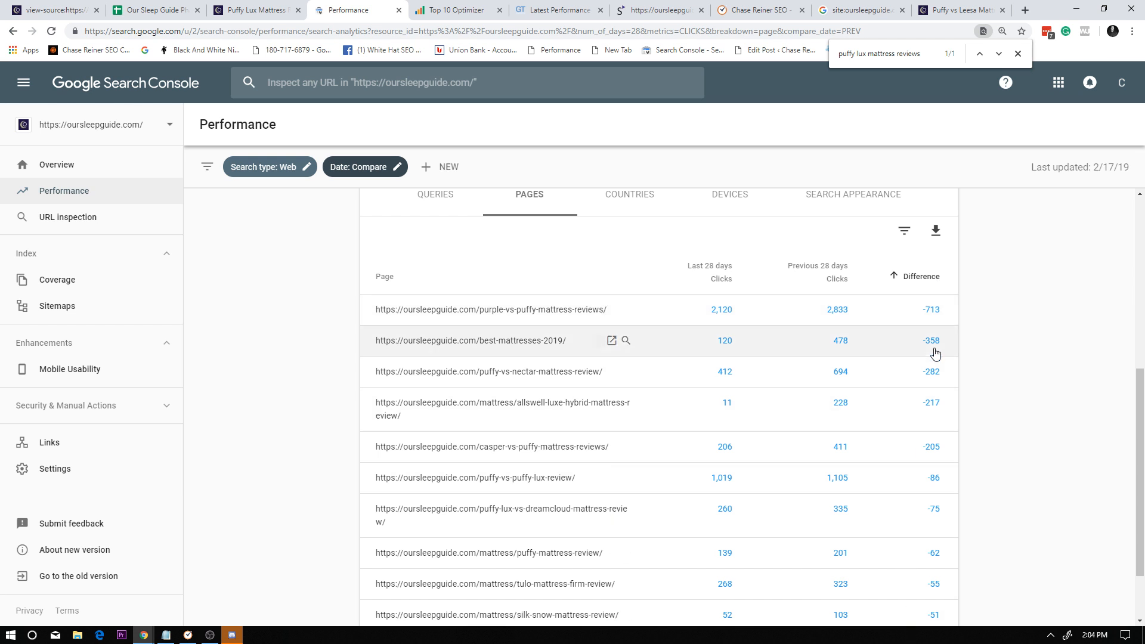
pyautogui.scroll(-2, 767, 364)
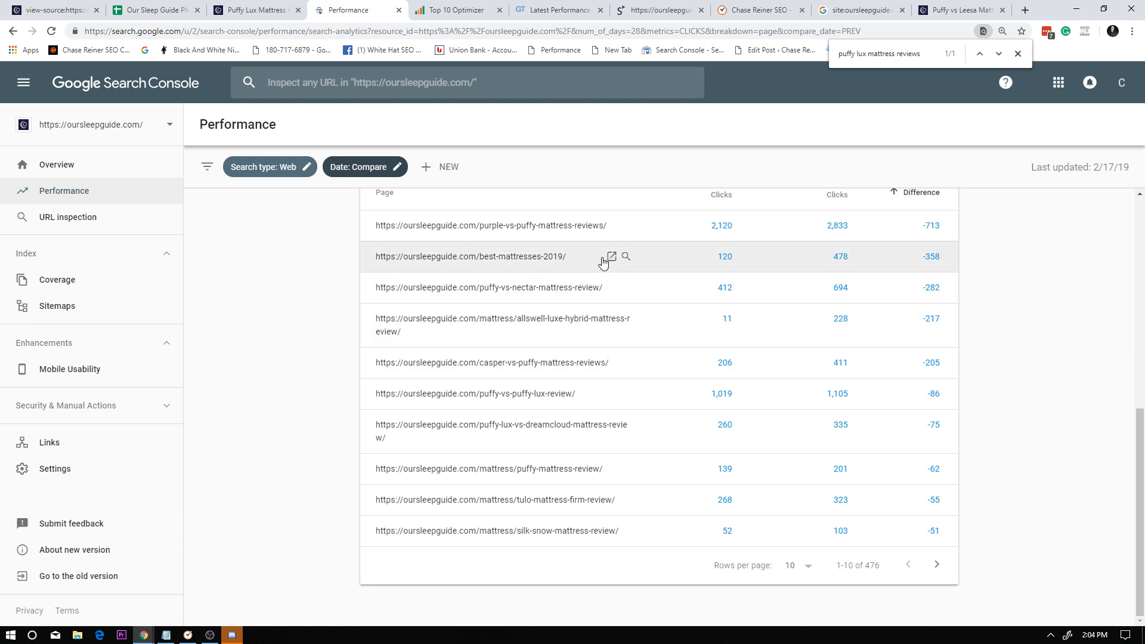
pyautogui.scroll(2, 633, 239)
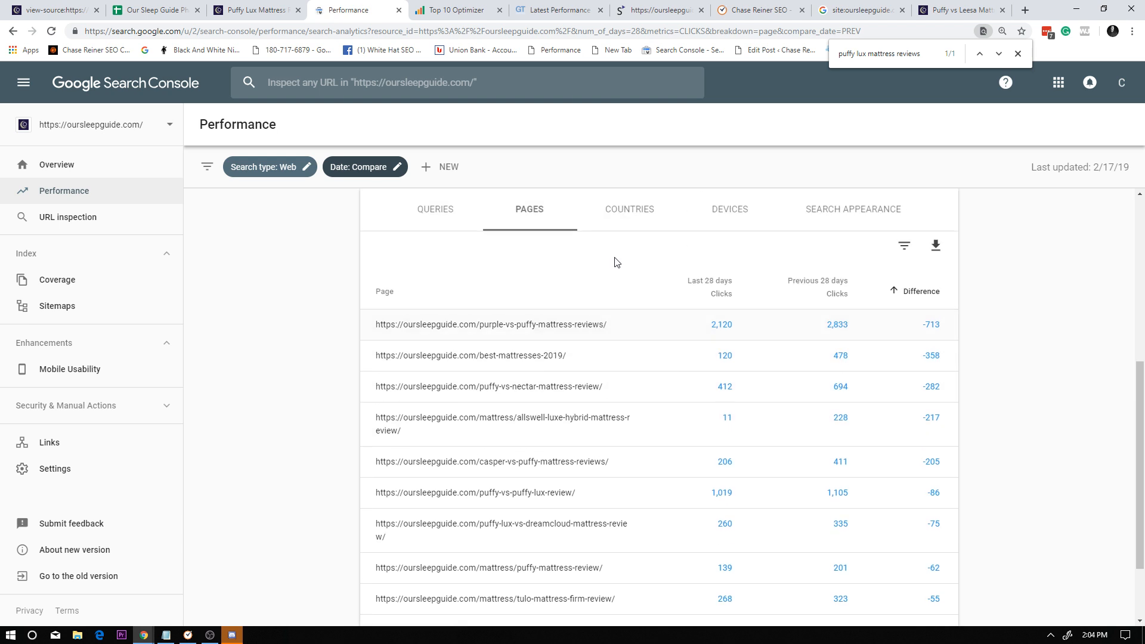
# Filter the report to the purple-vs-puffy-mattress-reviews page and show its queries.
pyautogui.click(612, 345)
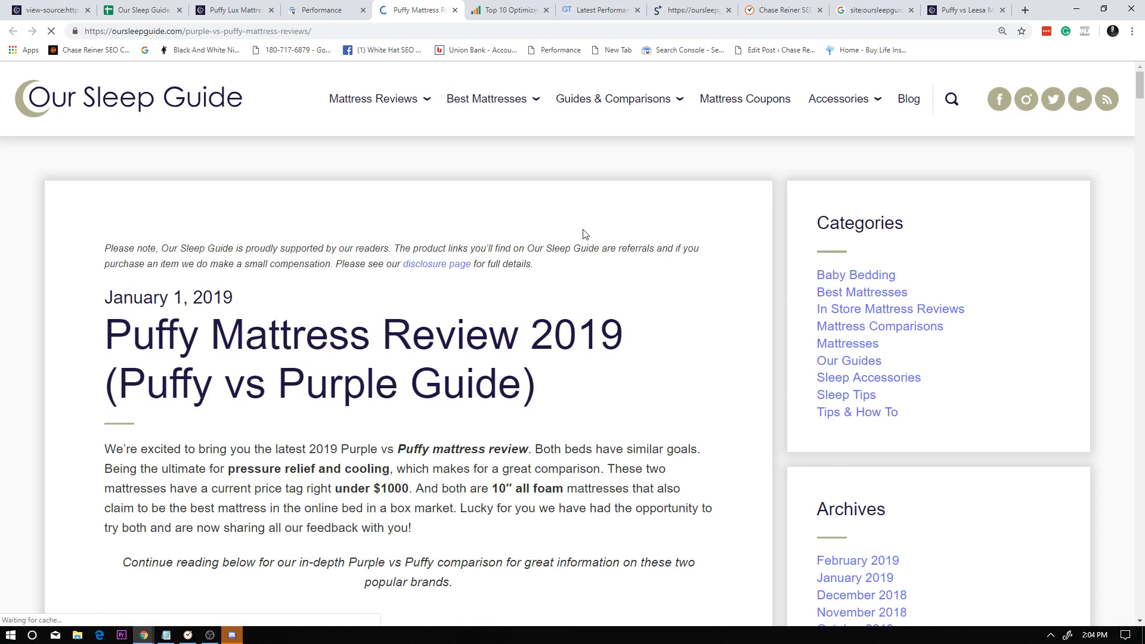
pyautogui.click(455, 10)
pyautogui.click(572, 345)
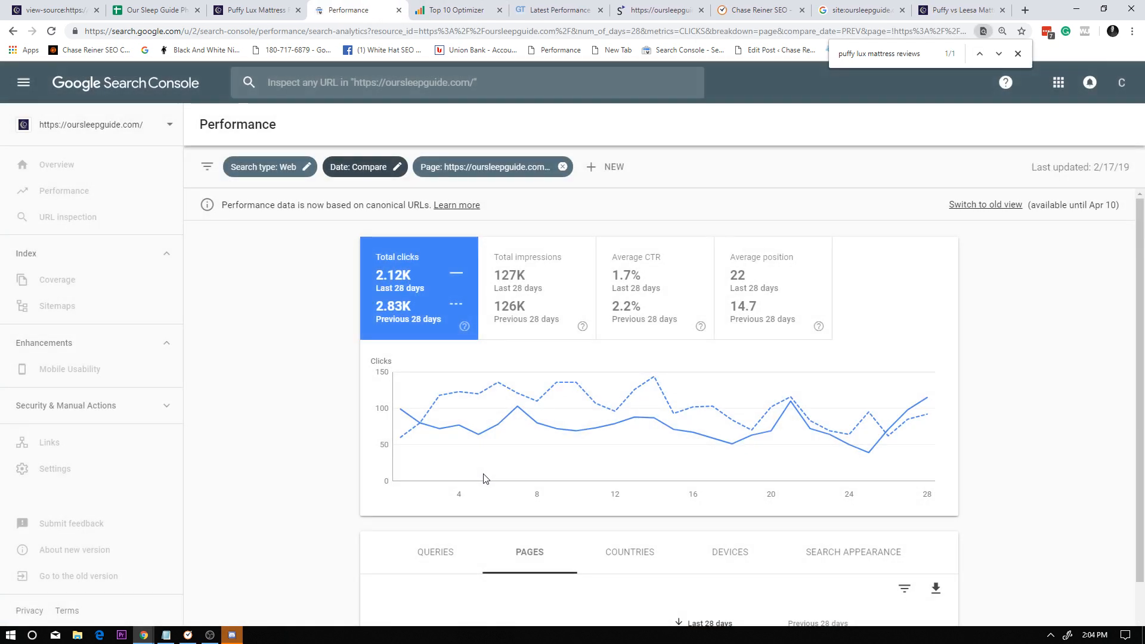
pyautogui.scroll(-1, 468, 491)
pyautogui.click(452, 483)
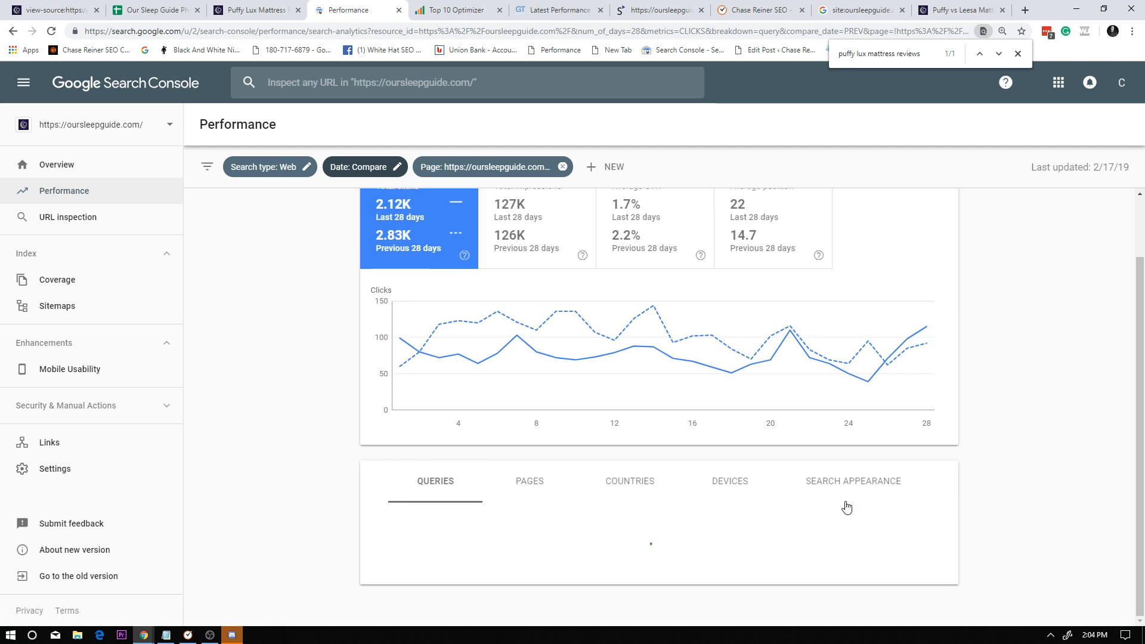
# Sort the page's queries by click difference, largest losses first, and review the declining ones.
pyautogui.scroll(-3, 847, 507)
pyautogui.click(930, 384)
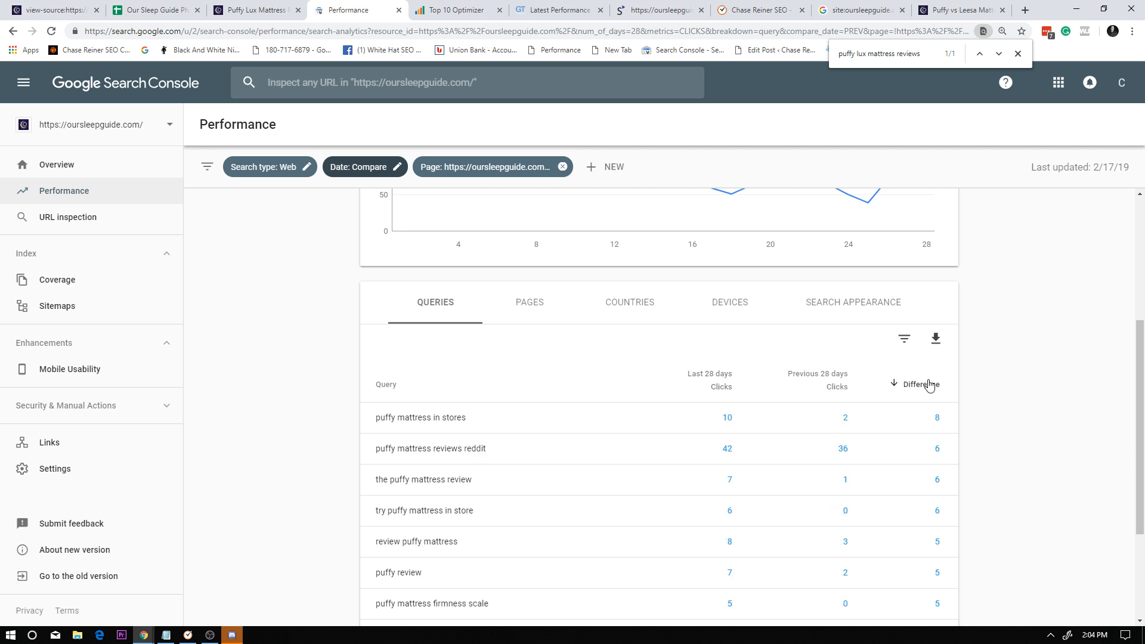
pyautogui.click(929, 385)
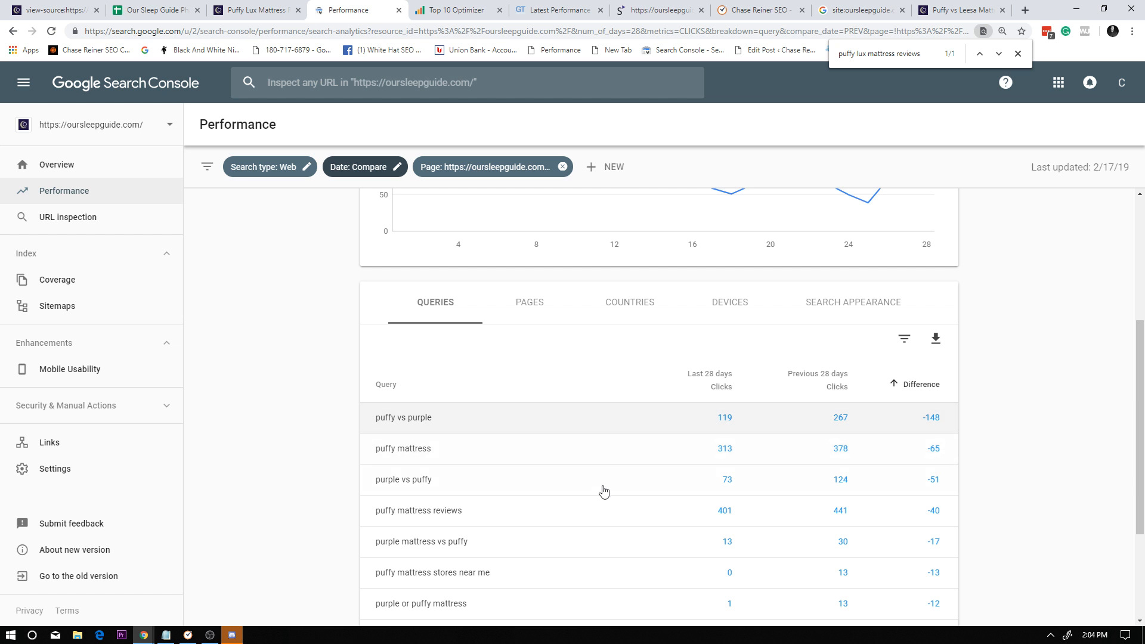
pyautogui.scroll(-1, 628, 525)
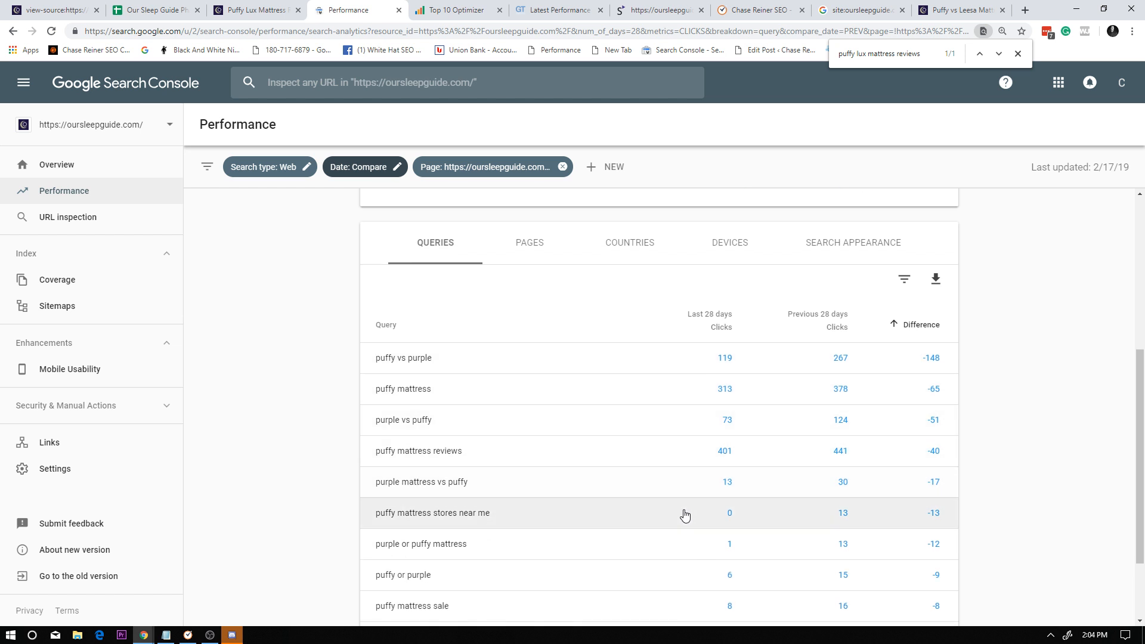
pyautogui.scroll(-1, 645, 459)
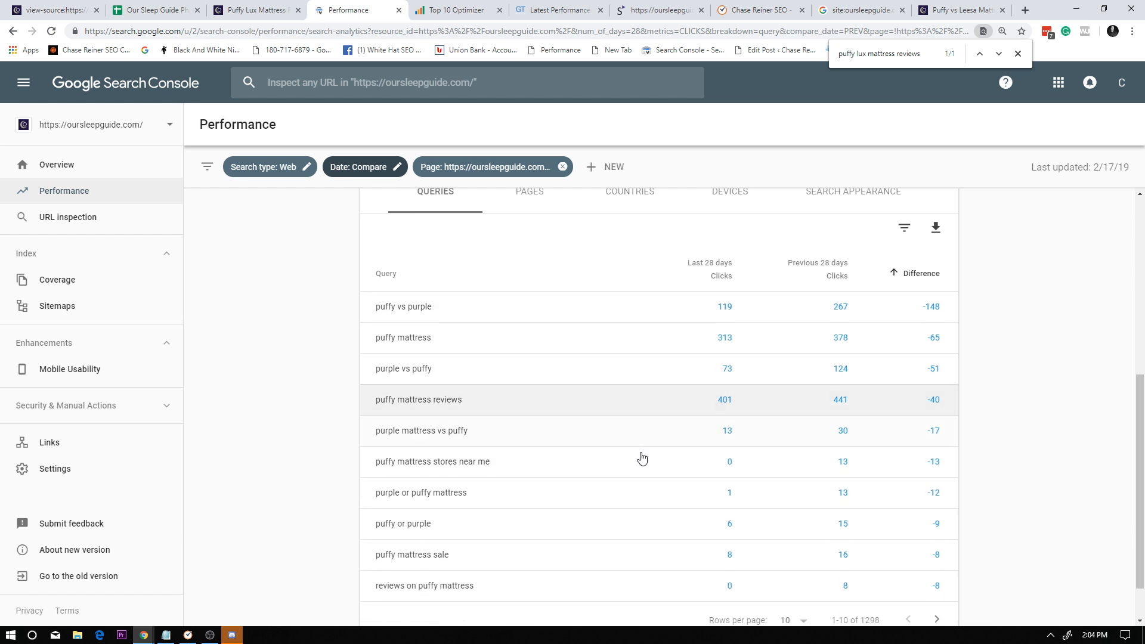
pyautogui.scroll(1, 627, 450)
pyautogui.scroll(6, 629, 459)
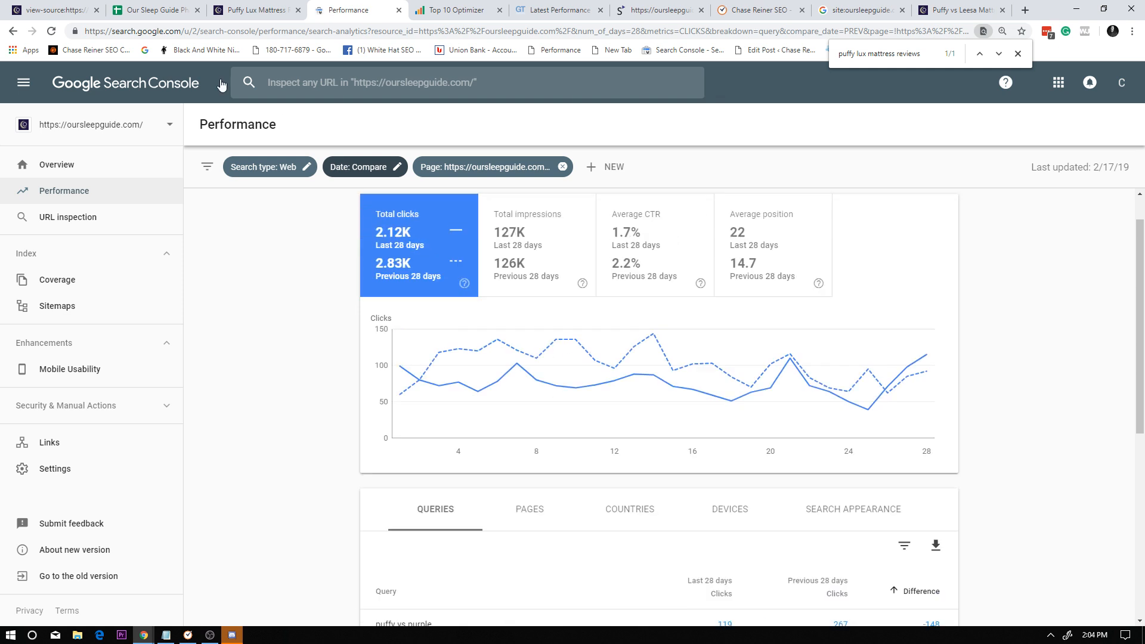
# Return to the report's list of all pages and filter the report to the best-mattresses-2019 page.
pyautogui.click(19, 33)
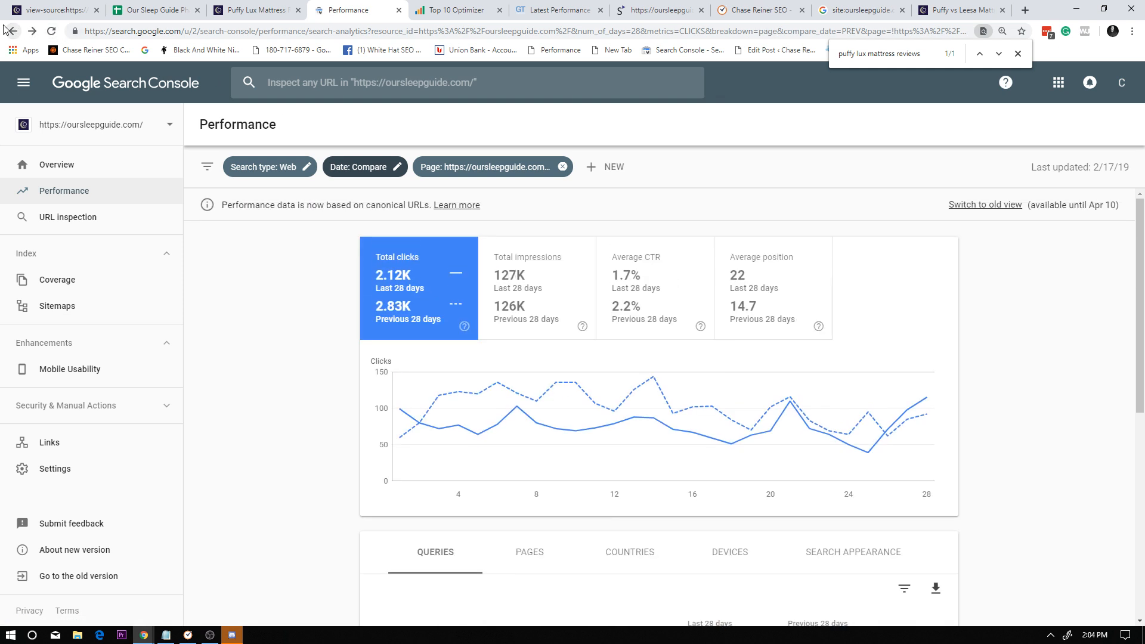
pyautogui.click(10, 31)
pyautogui.scroll(1, 699, 363)
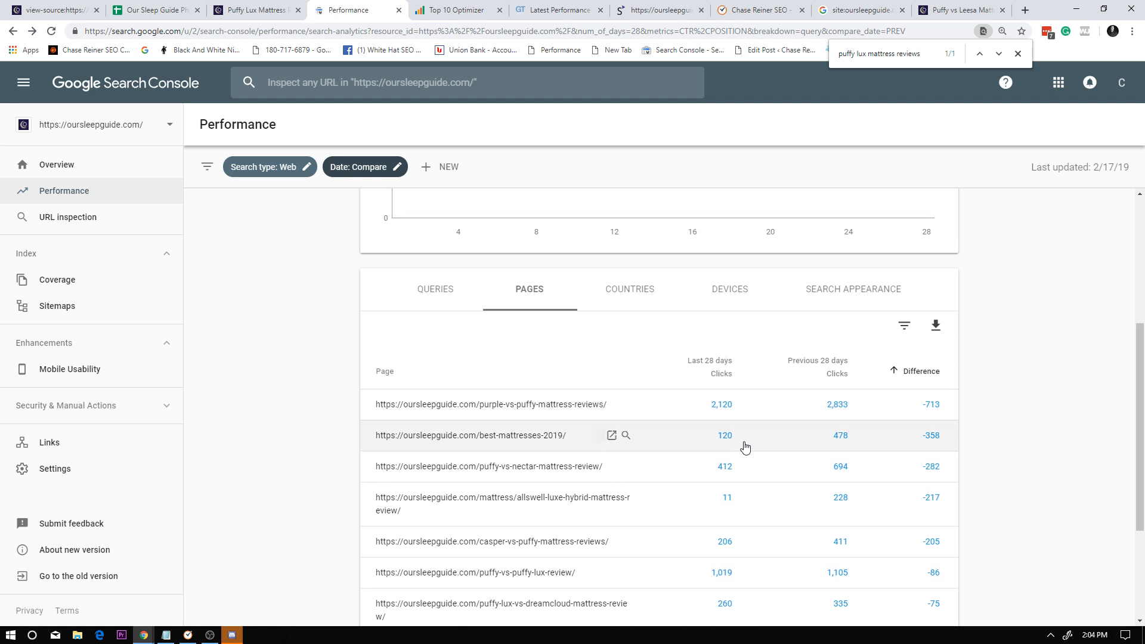
pyautogui.scroll(-1, 618, 435)
pyautogui.click(585, 382)
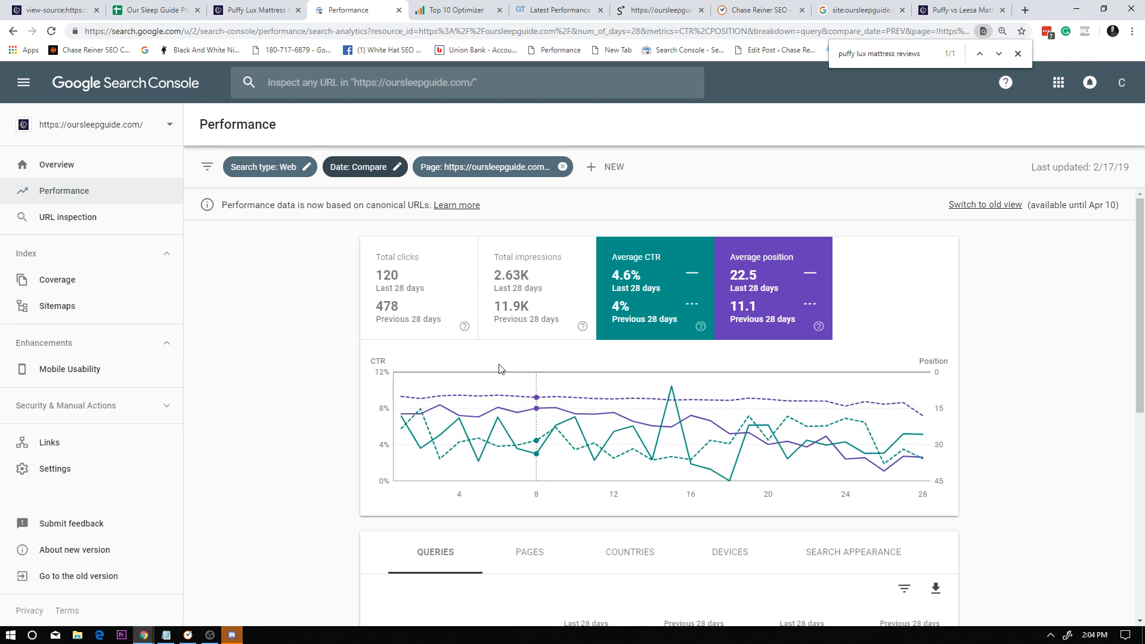
# Keep only total clicks in the best-mattresses-2019 page's report and look over its queries.
pyautogui.scroll(-3, 501, 370)
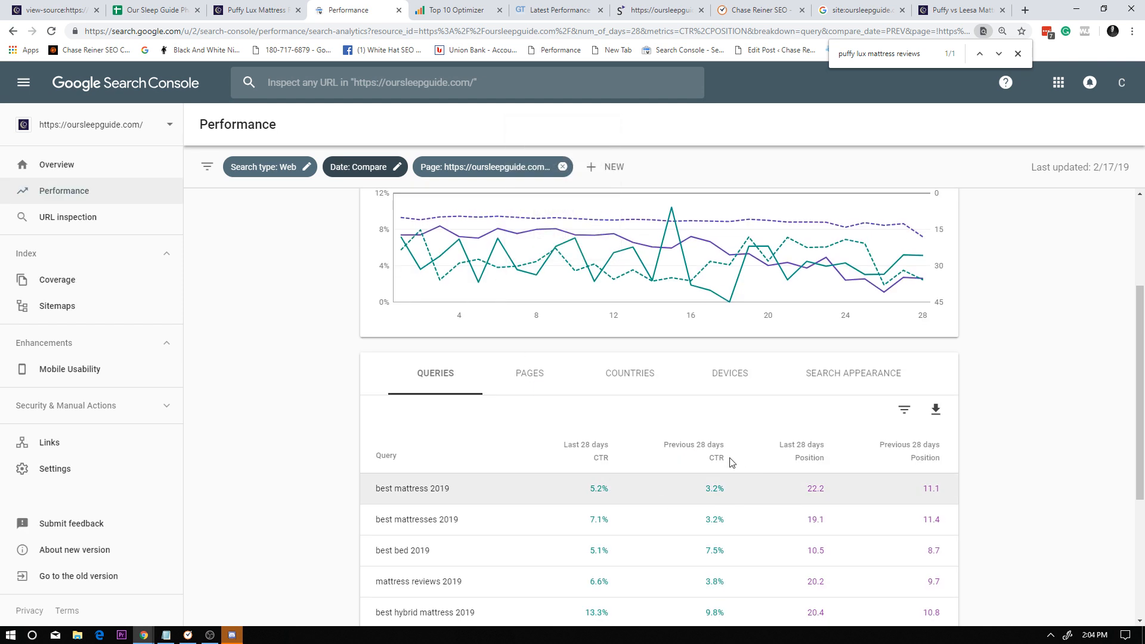
pyautogui.scroll(3, 632, 388)
pyautogui.click(647, 287)
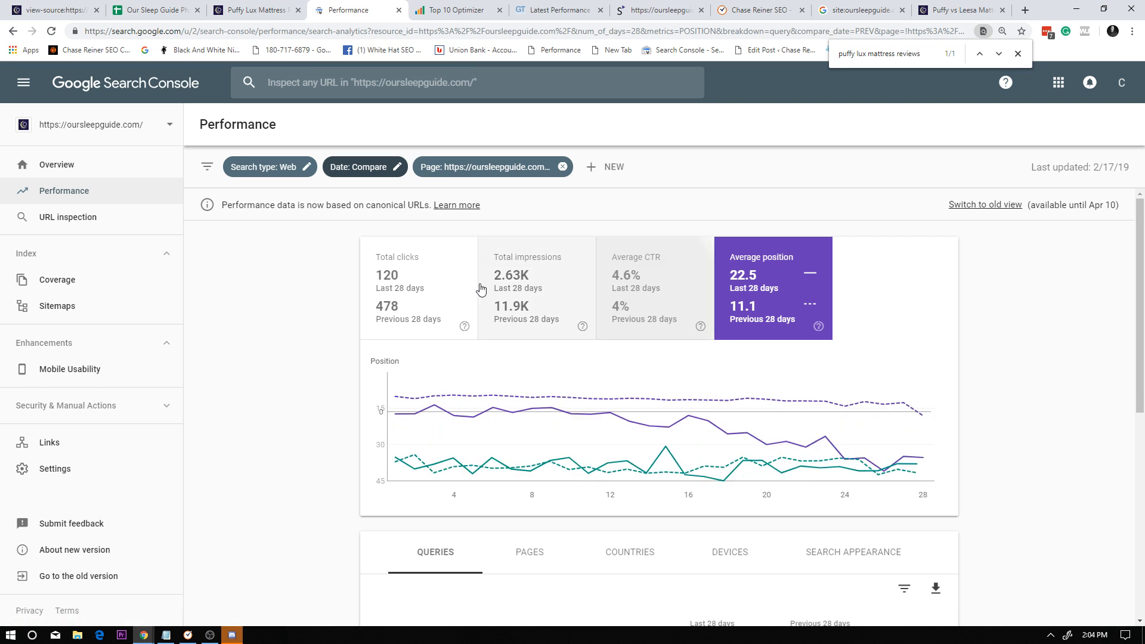
pyautogui.click(519, 298)
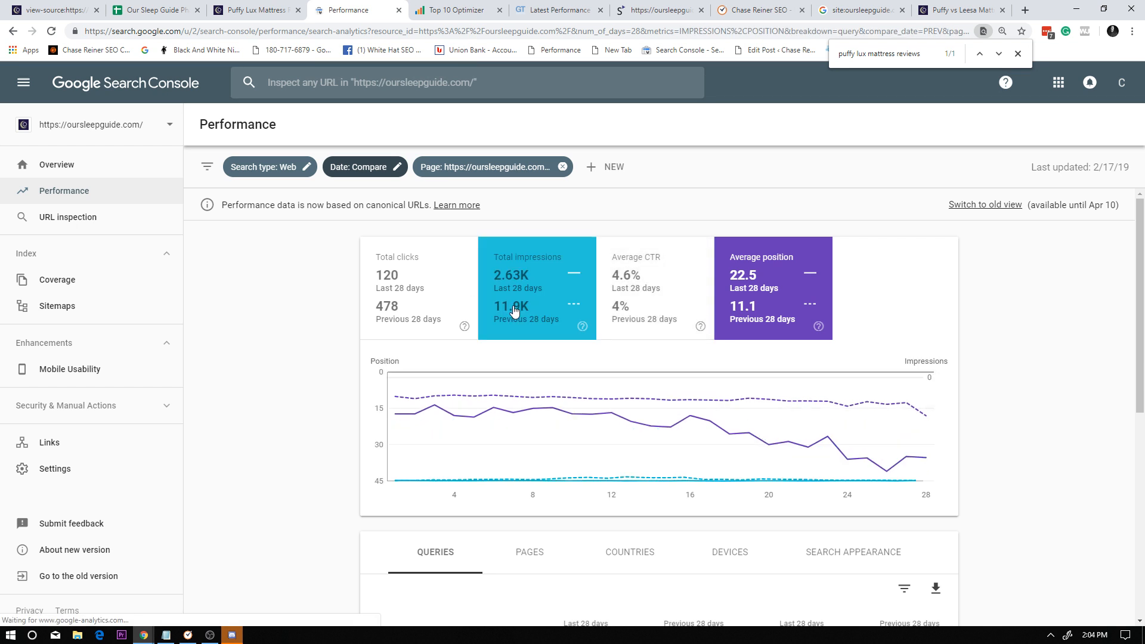
pyautogui.click(796, 284)
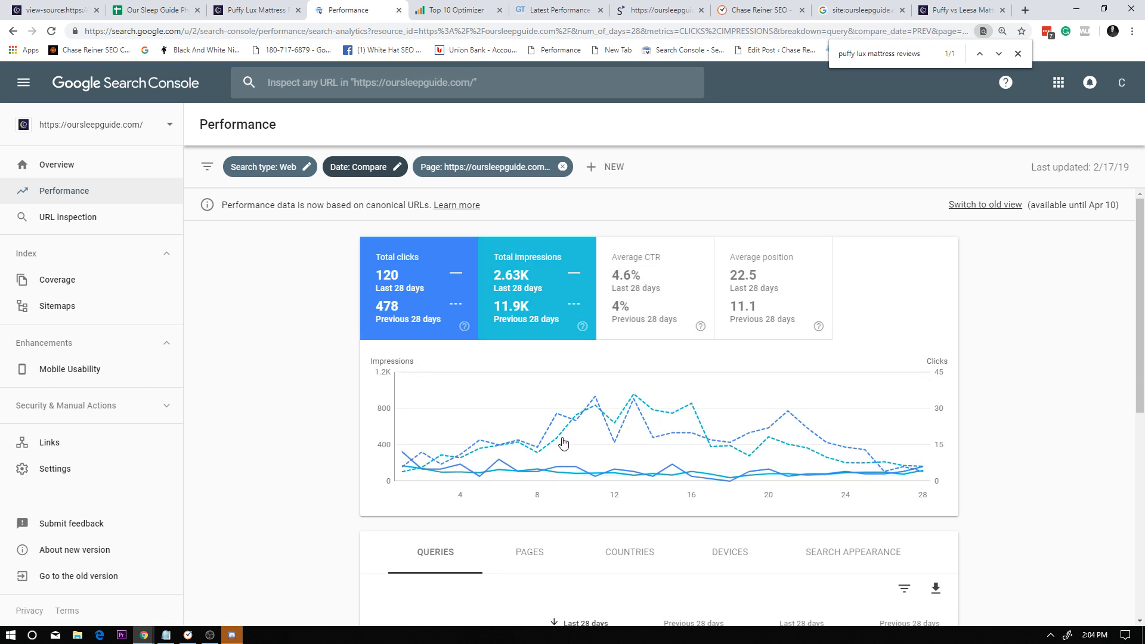
pyautogui.scroll(-6, 507, 417)
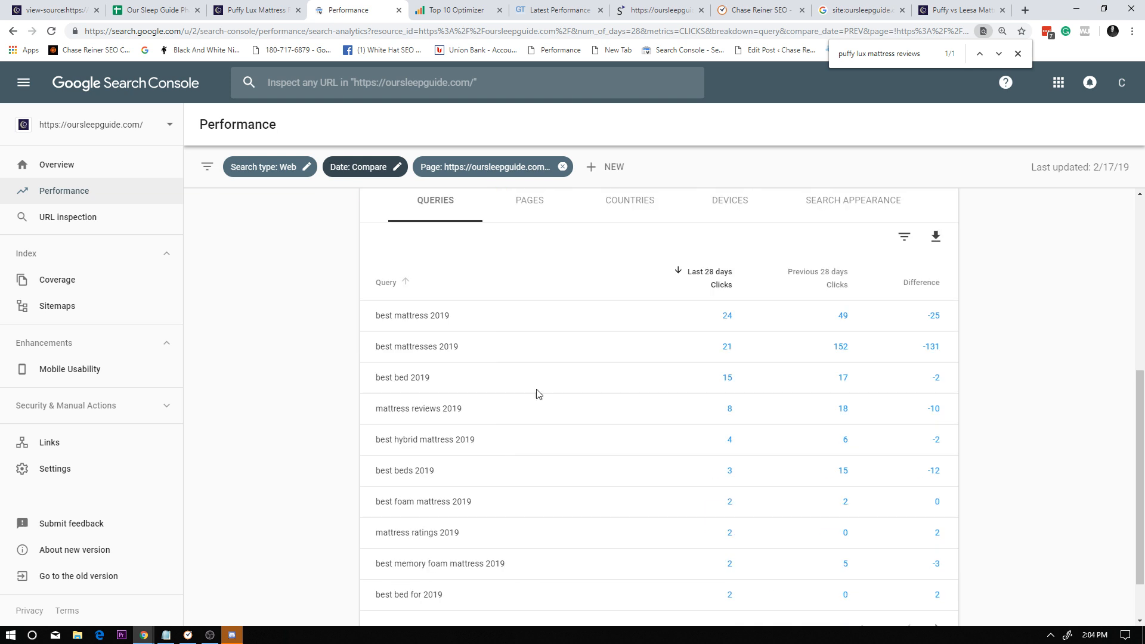
pyautogui.scroll(2, 547, 311)
# Sort the best-mattresses-2019 page's queries by click difference, largest losses first, and copy the query "best mattresses 2019".
pyautogui.click(546, 311)
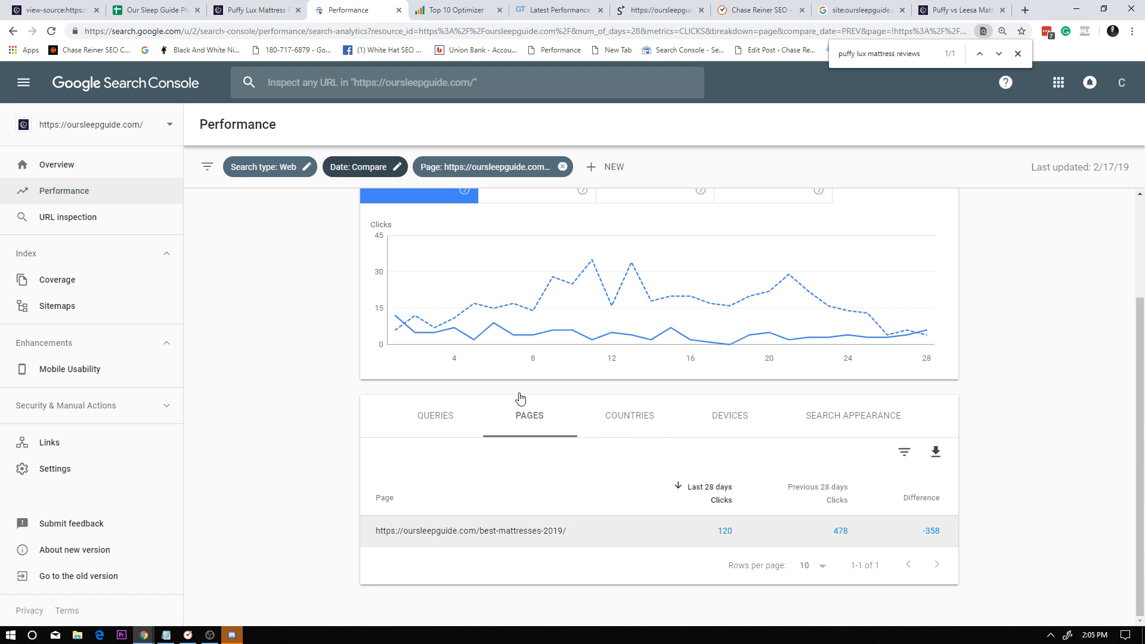
pyautogui.click(446, 420)
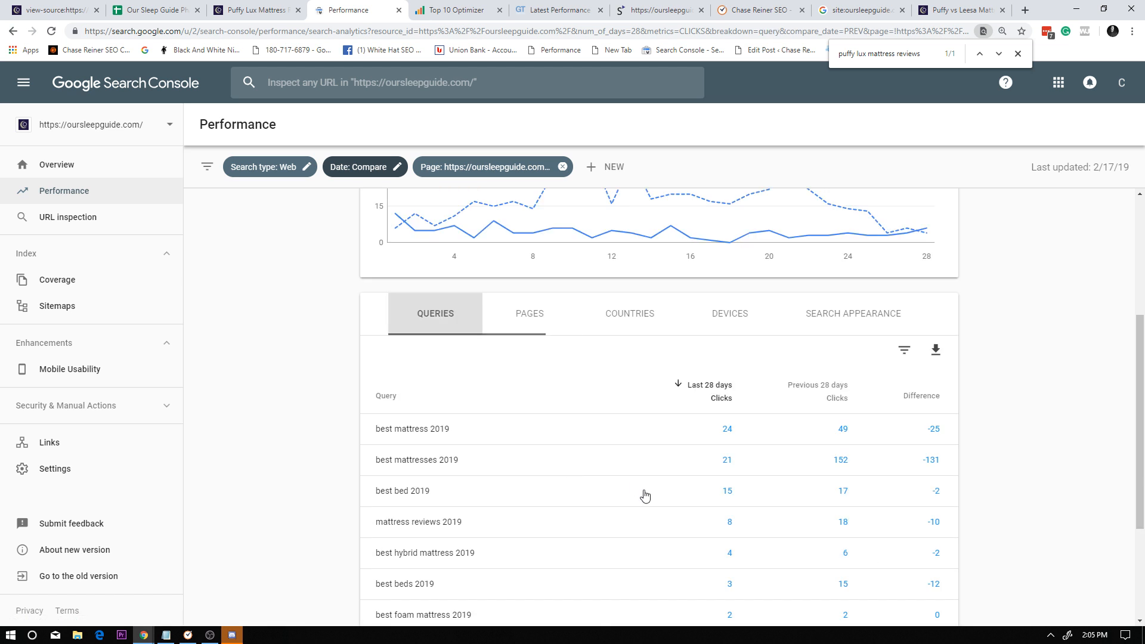
pyautogui.click(917, 398)
pyautogui.click(911, 405)
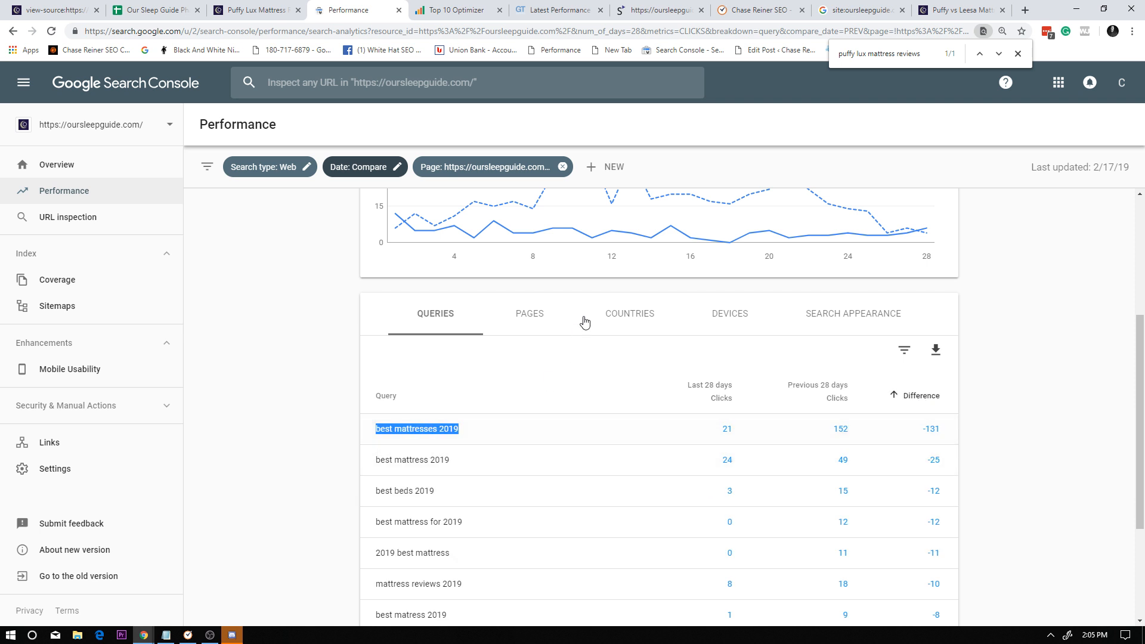
# Find "best mattresses 2019" in the Our Sleep Guide Phase 2 spreadsheet and read its optimization note.
pyautogui.click(155, 10)
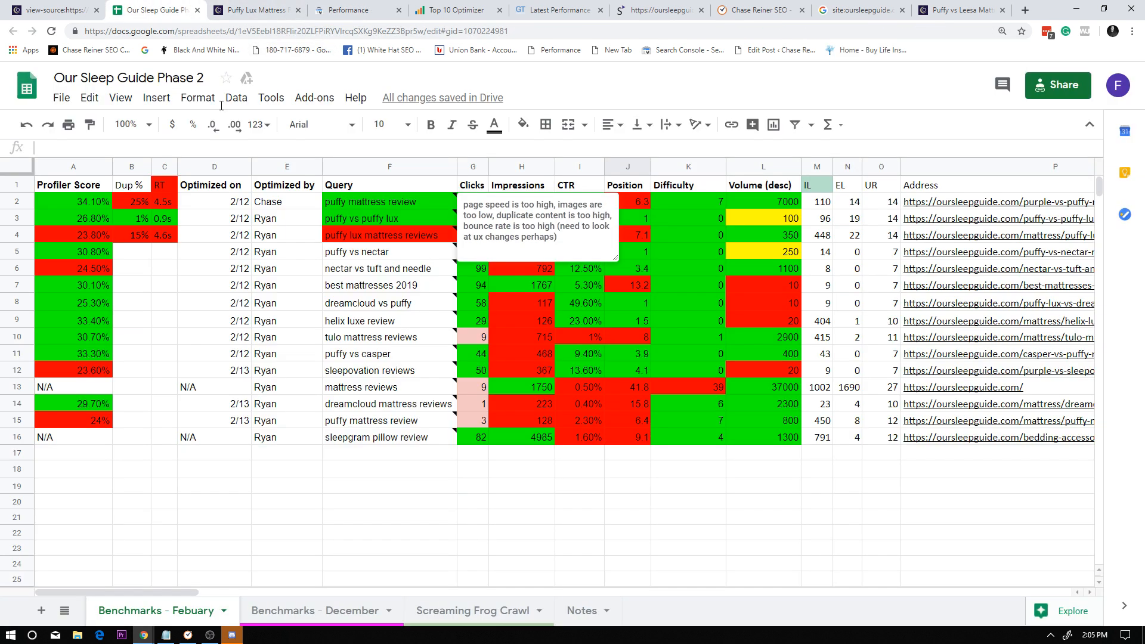
pyautogui.hotkey('ctrl', 'f')
pyautogui.write('best mattresses 2019')
pyautogui.click(421, 285)
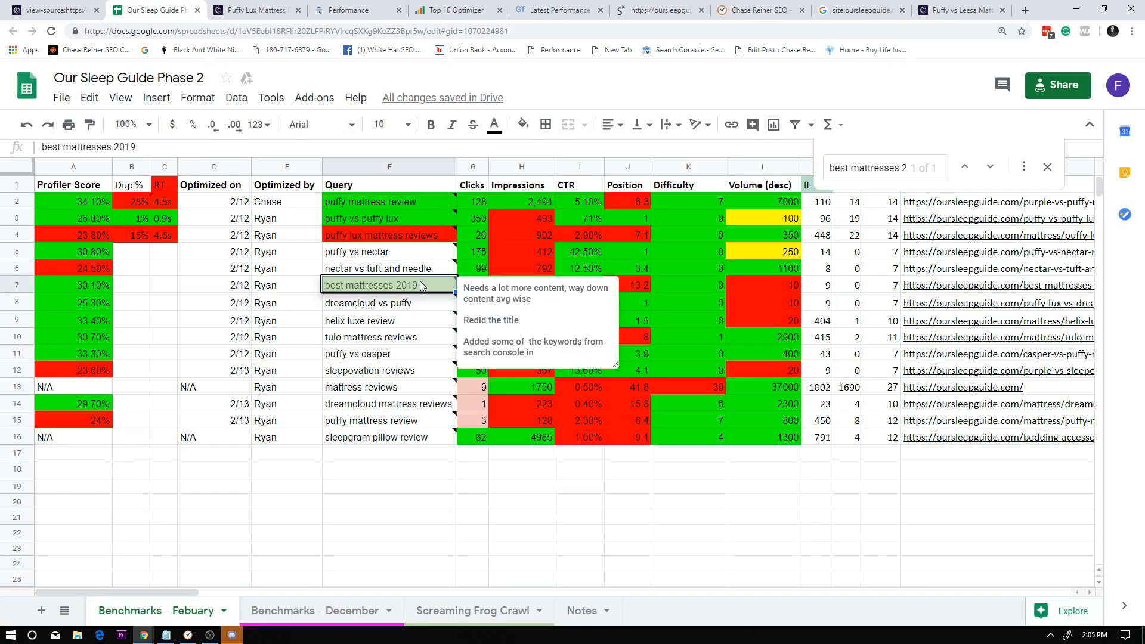
pyautogui.tripleClick(424, 285)
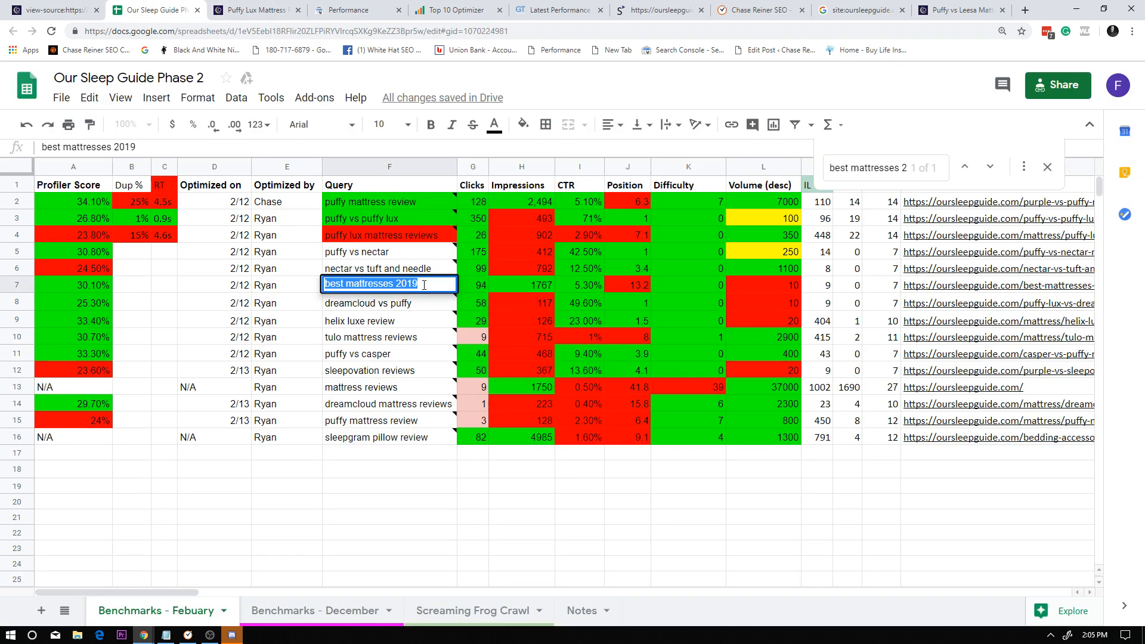
pyautogui.click(416, 325)
pyautogui.click(402, 289)
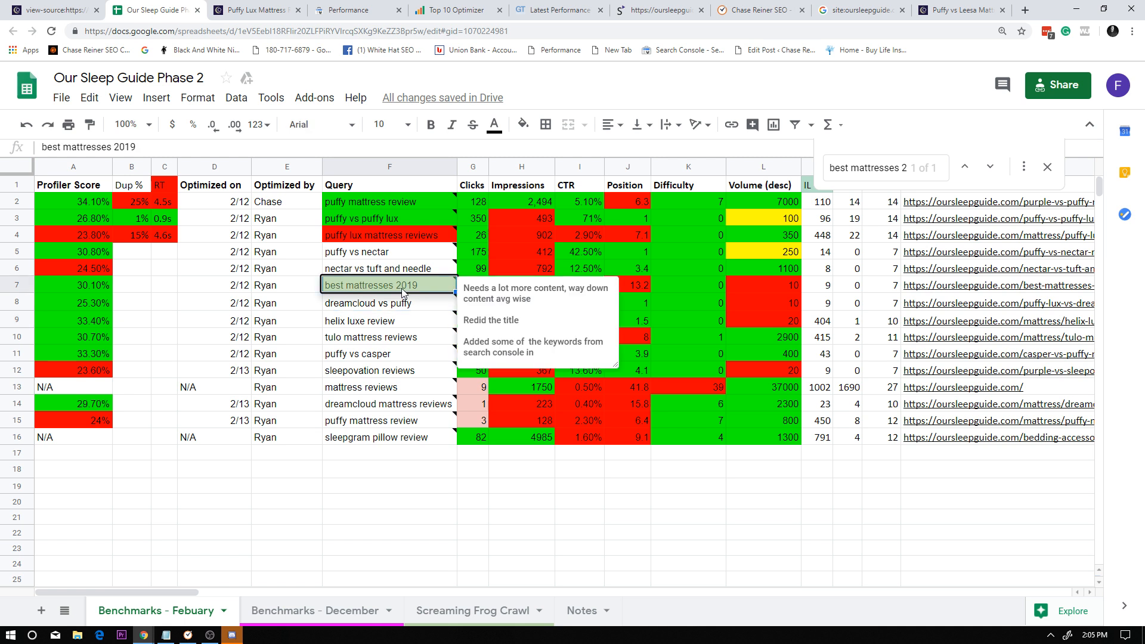
pyautogui.click(418, 311)
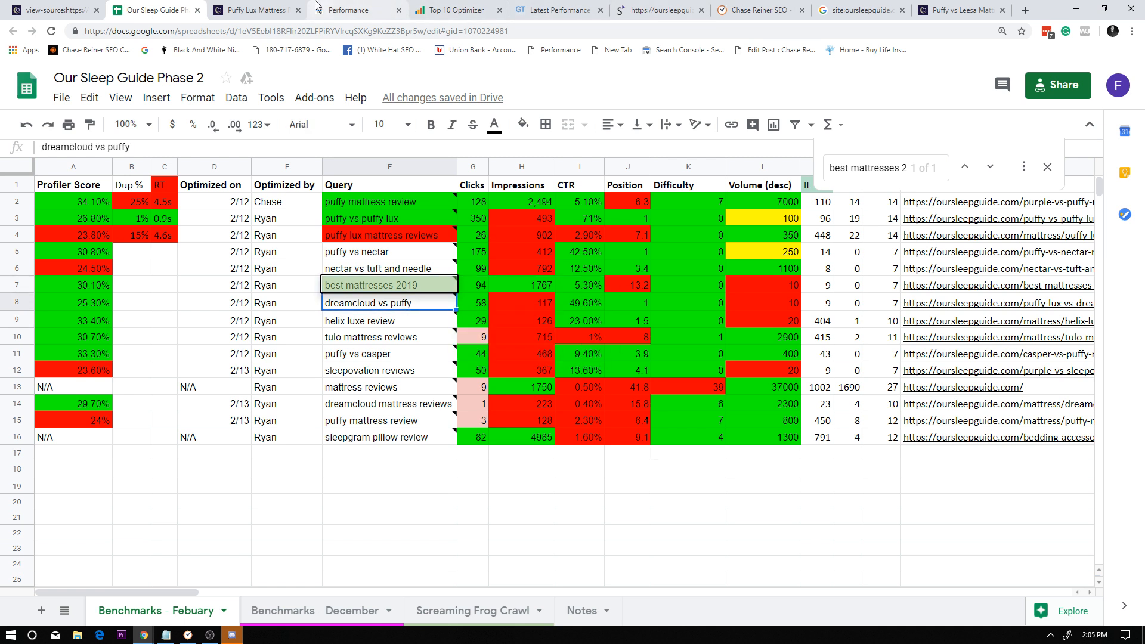
# Switch back to Search Console and review the best-mattresses-2019 page's click trend, average position and declining queries.
pyautogui.click(238, 11)
pyautogui.click(60, 10)
pyautogui.click(242, 10)
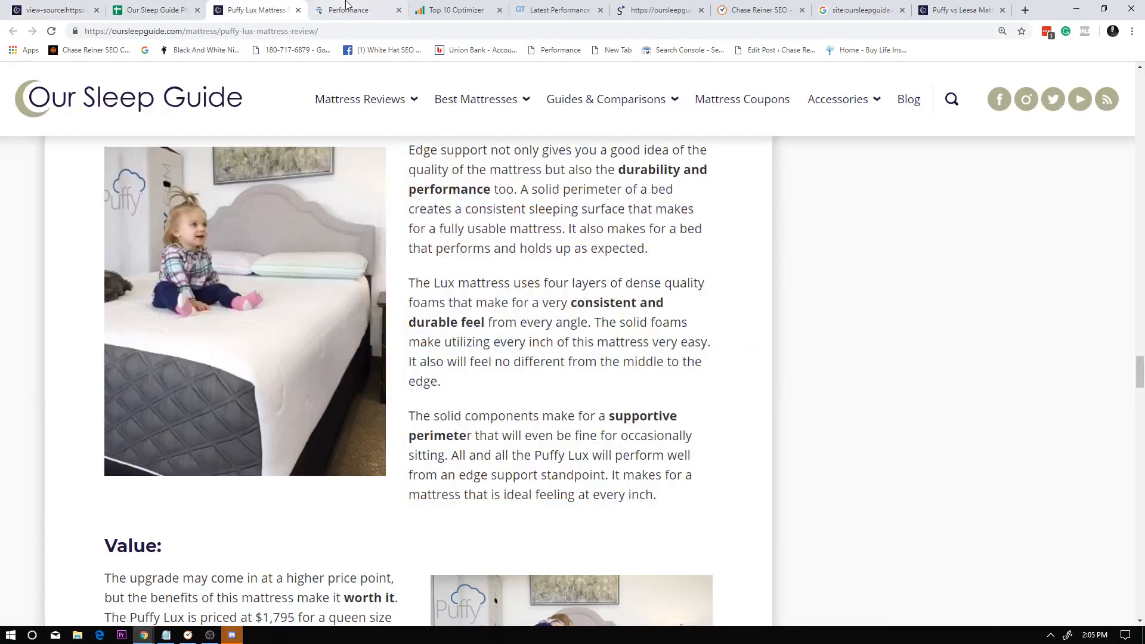
pyautogui.click(348, 6)
pyautogui.scroll(3, 779, 310)
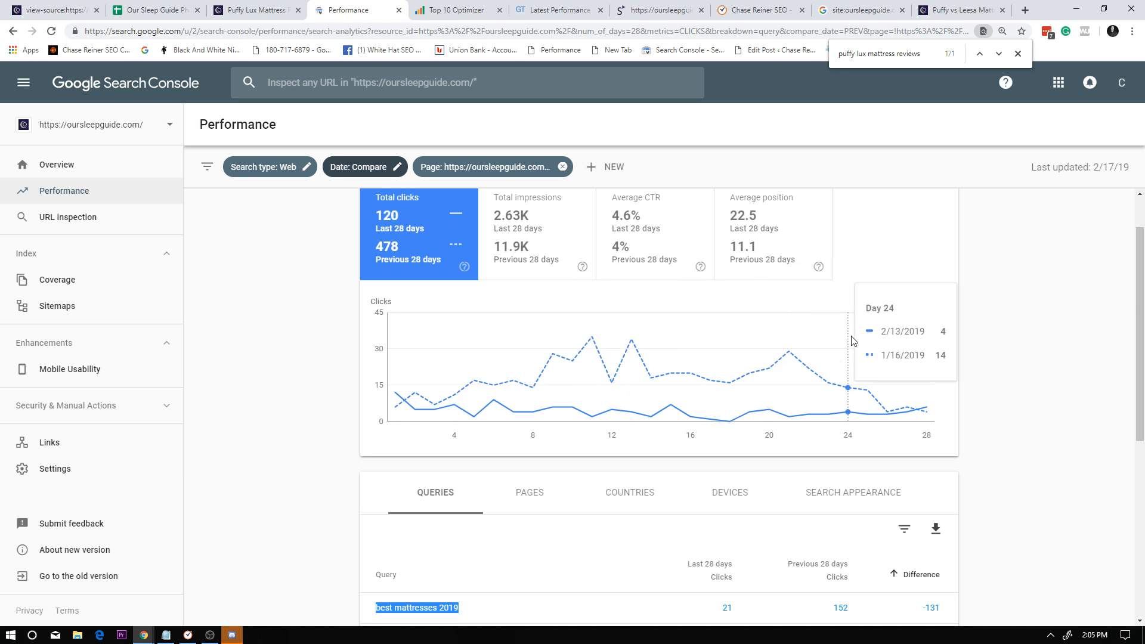
pyautogui.scroll(-1, 688, 361)
pyautogui.scroll(-1, 686, 362)
pyautogui.scroll(3, 665, 366)
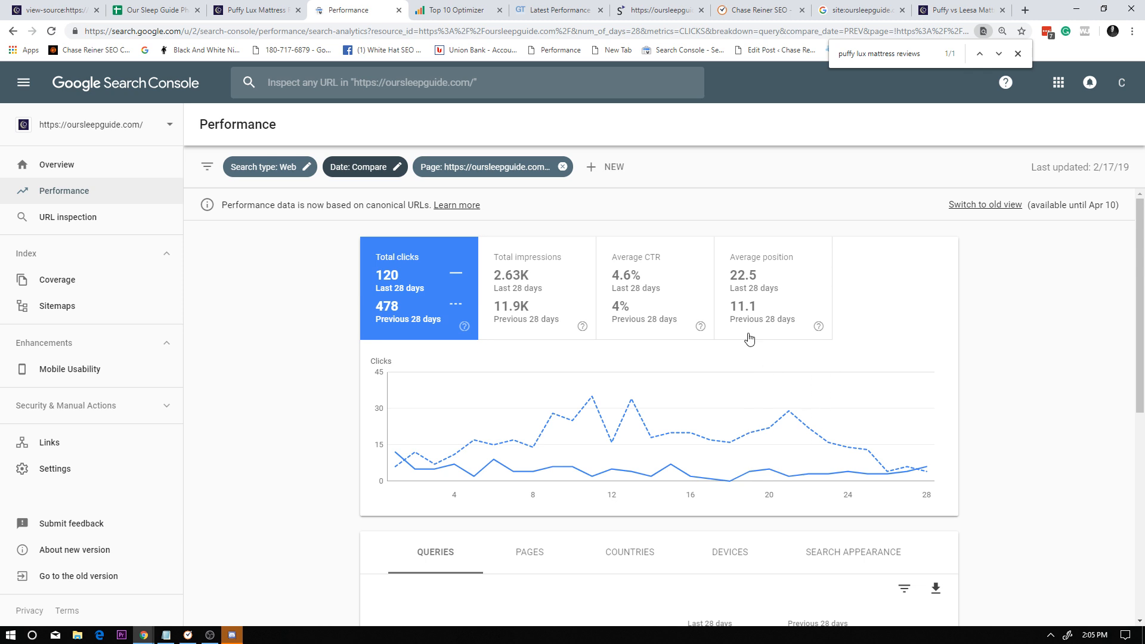
pyautogui.scroll(-3, 620, 322)
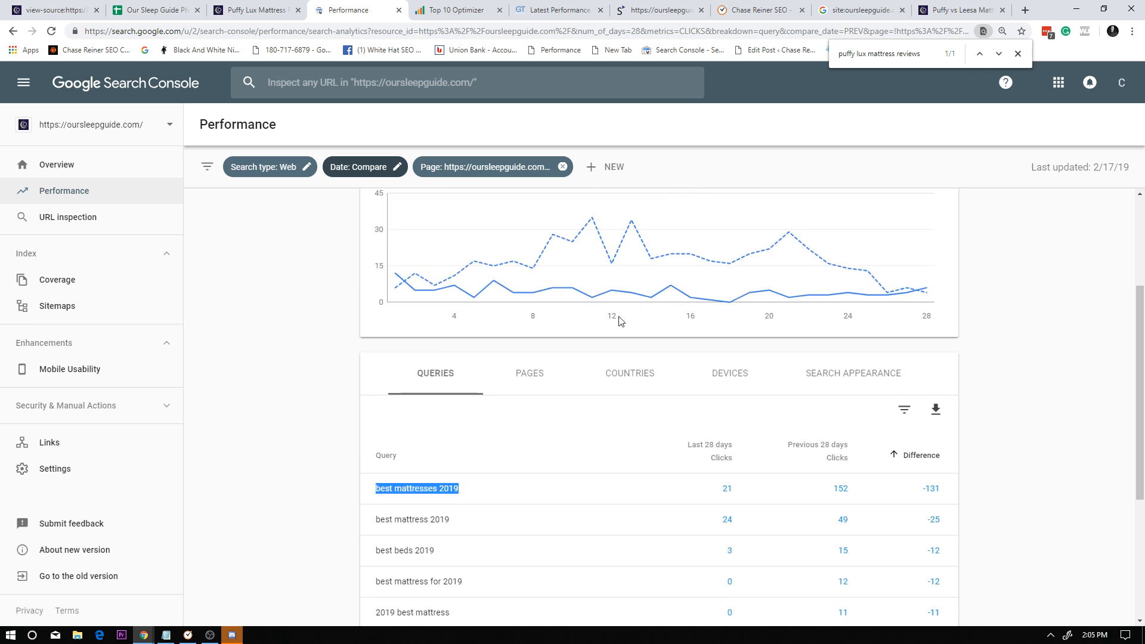
pyautogui.scroll(-3, 567, 335)
pyautogui.scroll(6, 513, 346)
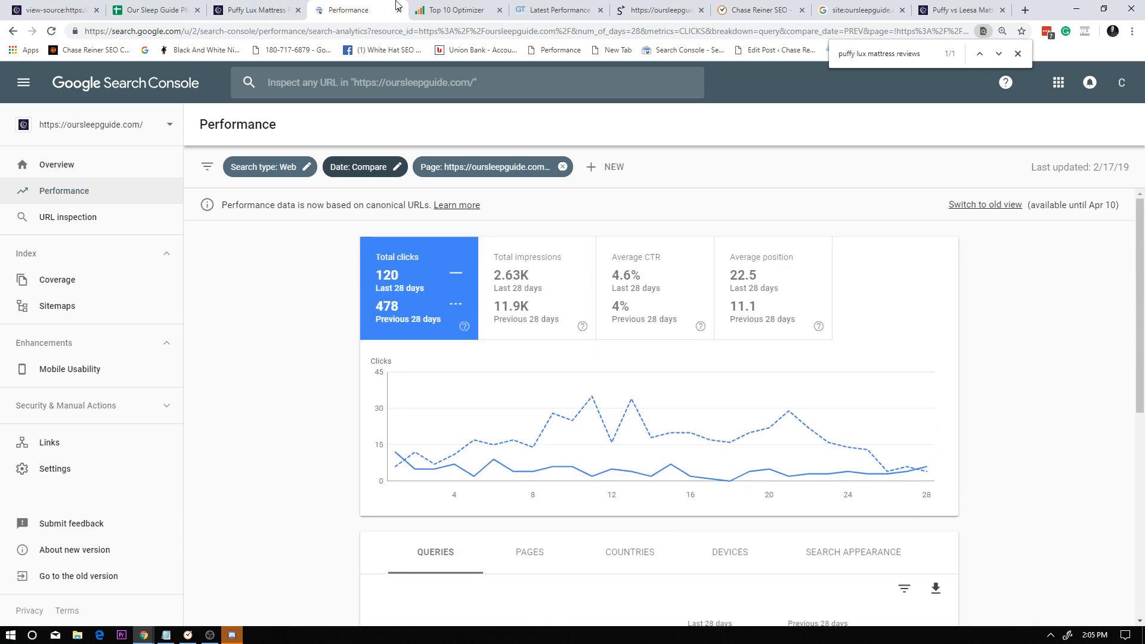
# Return to the Our Sleep Guide Phase 2 spreadsheet and look over the February benchmarks as a whole.
pyautogui.click(156, 10)
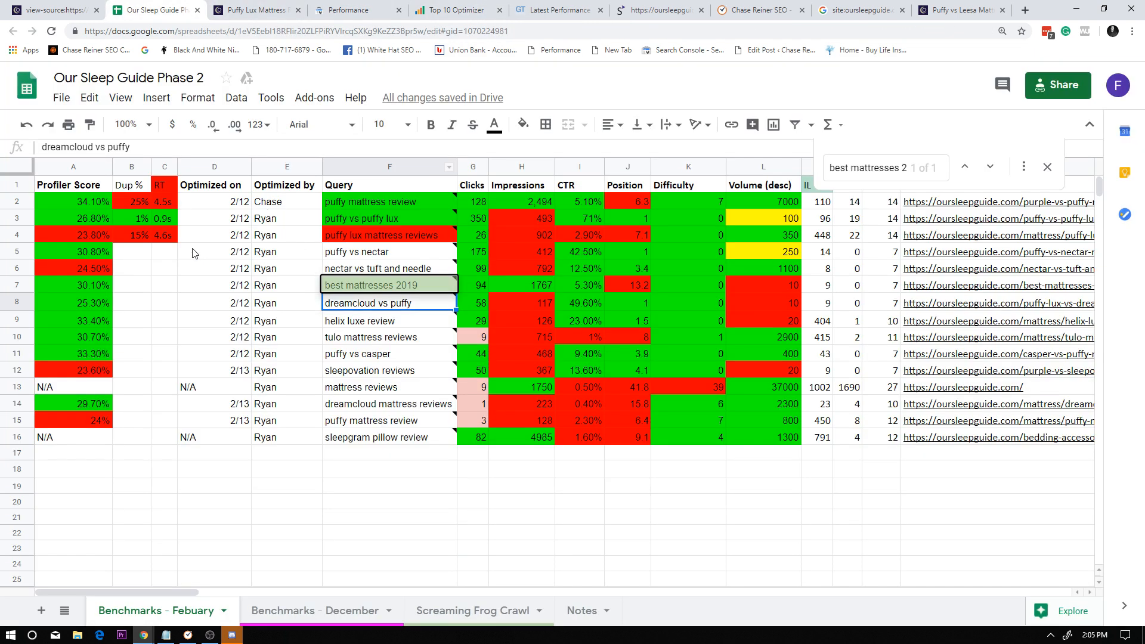
pyautogui.click(27, 173)
pyautogui.click(375, 319)
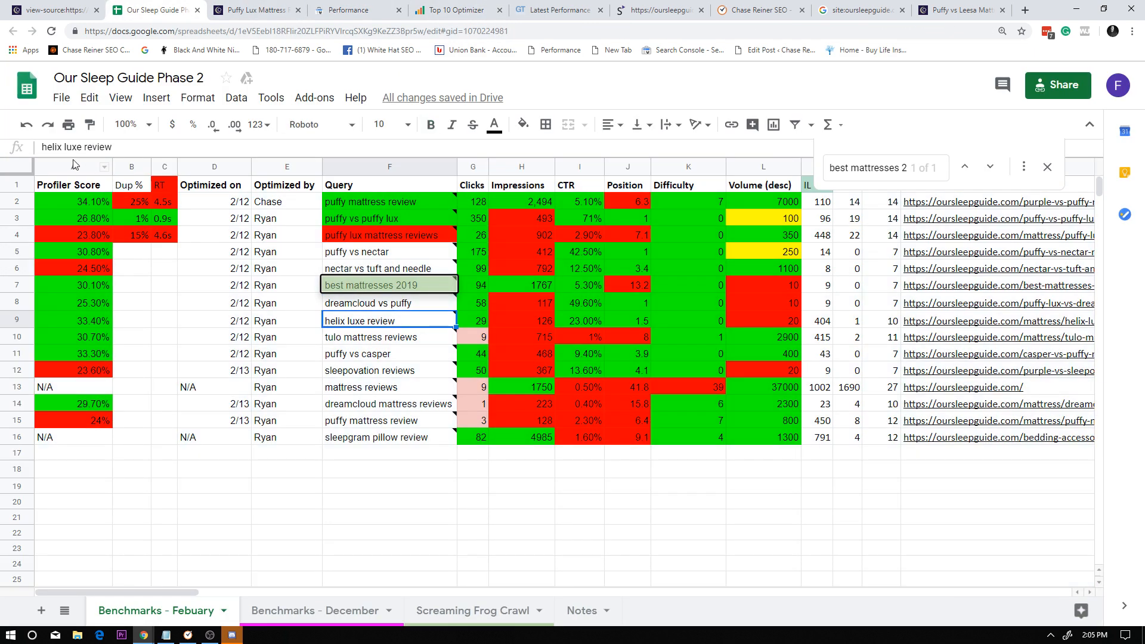
pyautogui.click(28, 169)
pyautogui.click(355, 351)
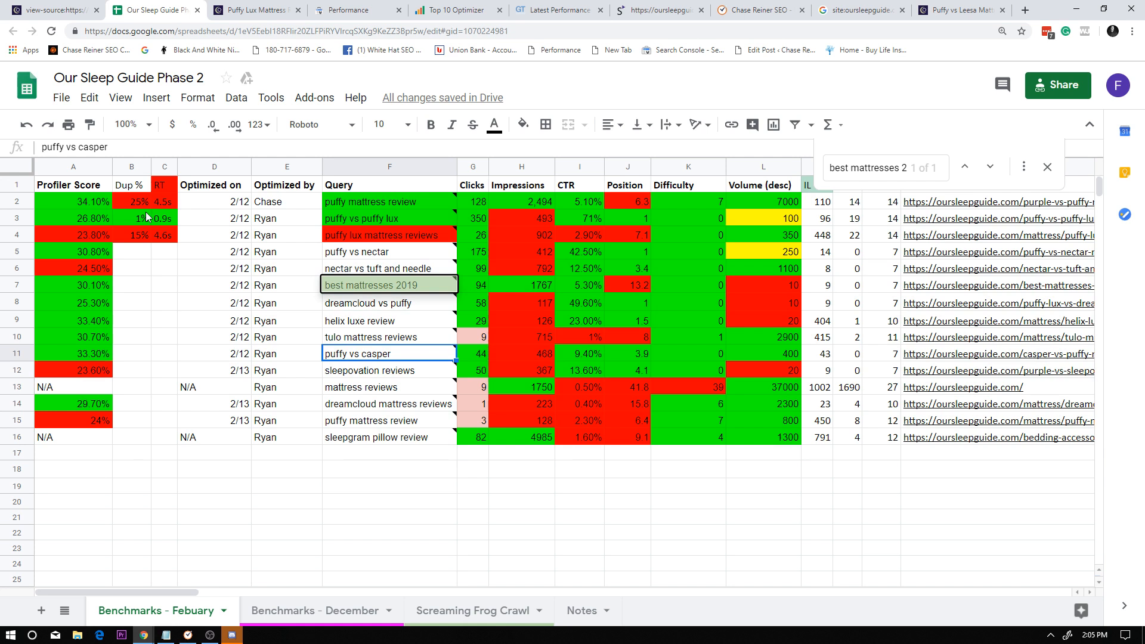
pyautogui.click(14, 169)
pyautogui.click(280, 320)
pyautogui.click(27, 166)
# Examine the benchmark metrics recorded across the "best mattresses 2019" row.
pyautogui.click(230, 287)
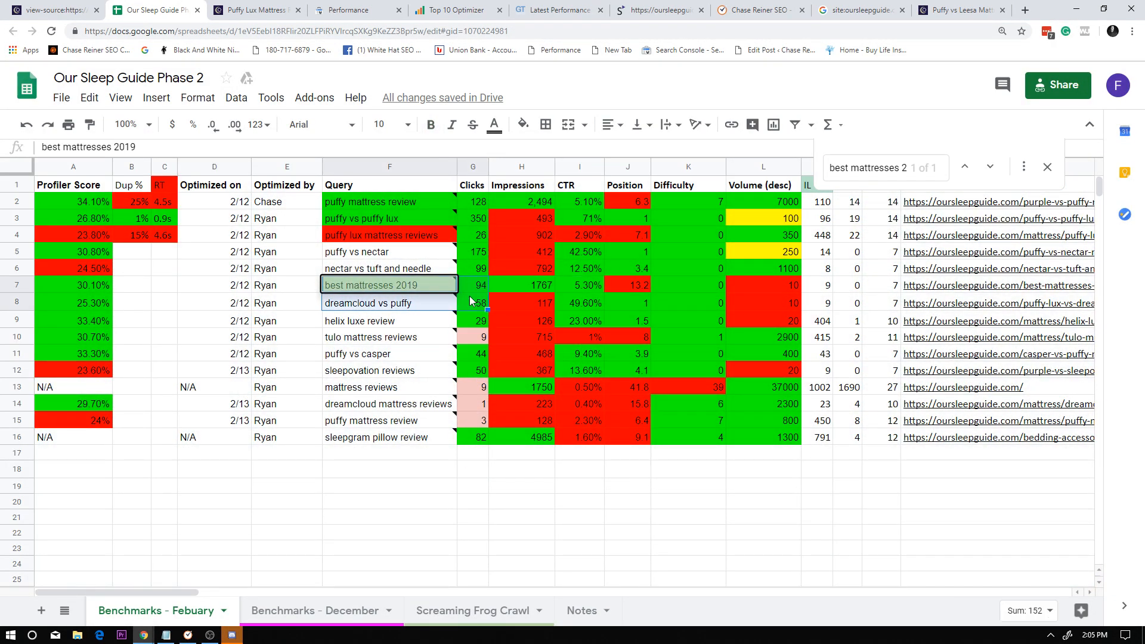
pyautogui.click(676, 289)
pyautogui.click(739, 287)
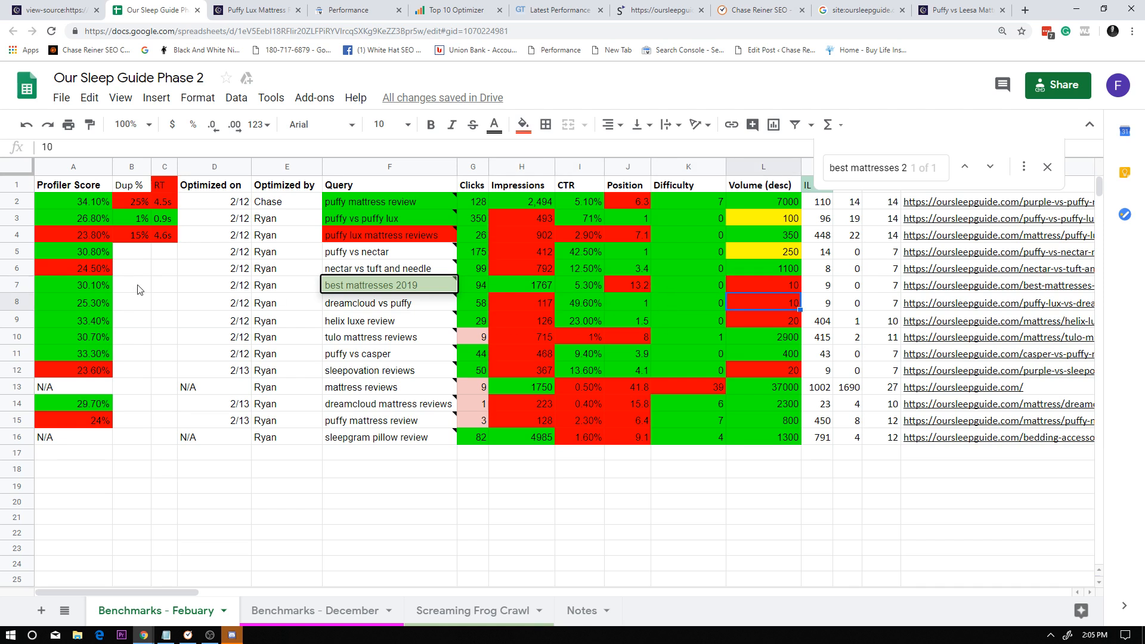
pyautogui.click(16, 284)
pyautogui.click(506, 307)
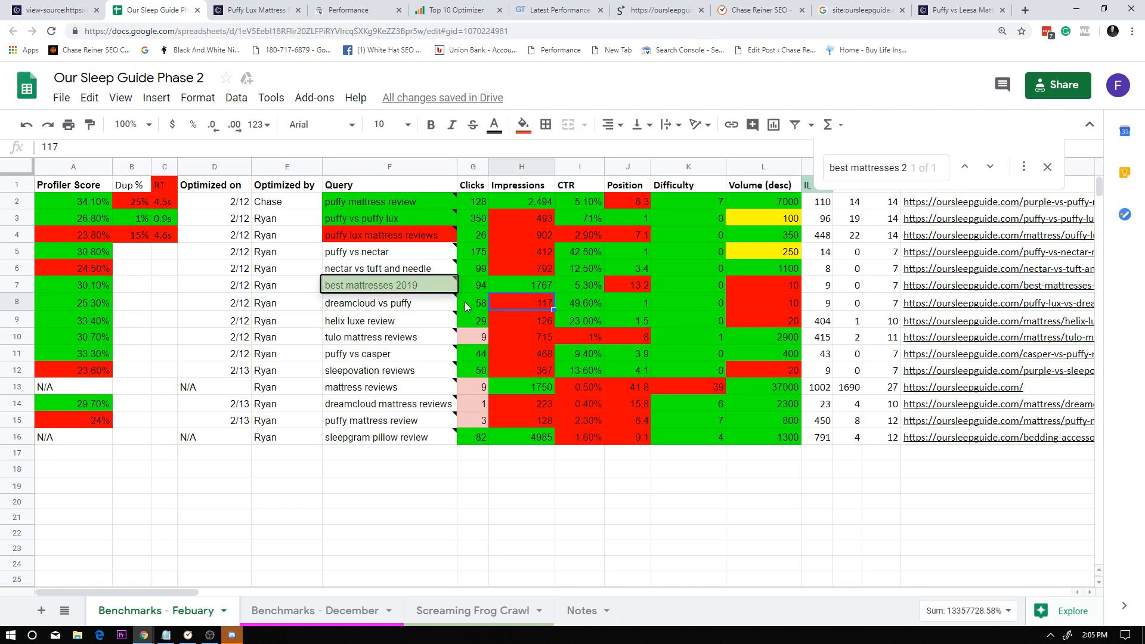
# Look through the tracked keywords in the Query column, from "best mattresses 2019" down to "mattress reviews".
pyautogui.click(393, 290)
pyautogui.click(383, 340)
pyautogui.click(365, 289)
pyautogui.click(361, 319)
pyautogui.click(371, 370)
pyautogui.moveTo(385, 518); pyautogui.dragTo(386, 534)
pyautogui.moveTo(388, 547); pyautogui.dragTo(388, 288)
pyautogui.click(411, 388)
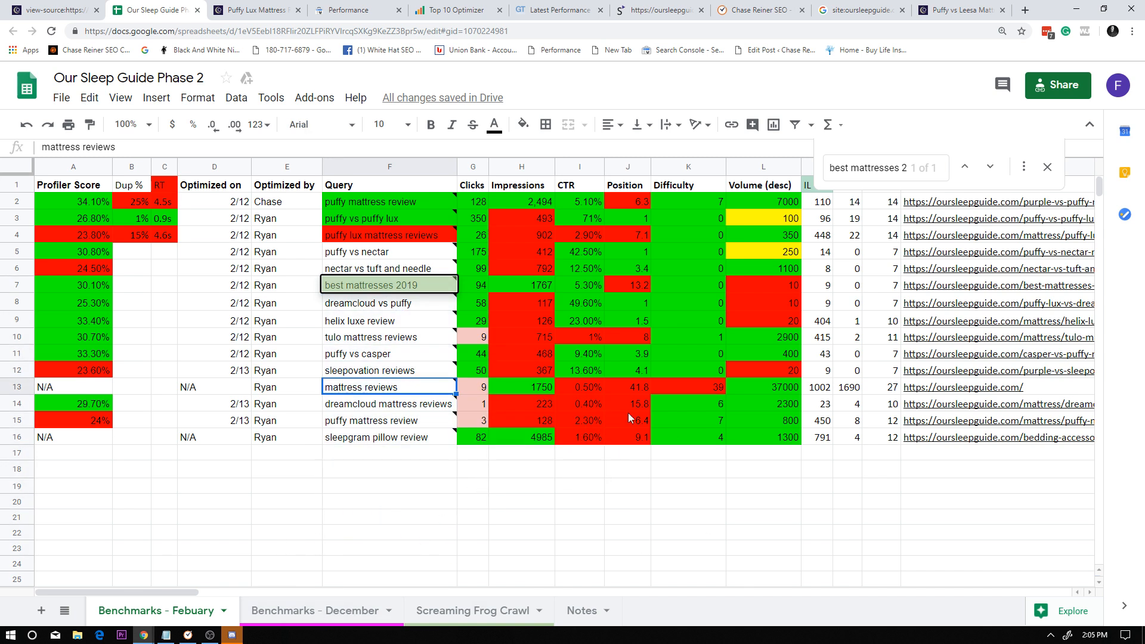
# Close the spreadsheet search and look over the February benchmark table from its first data row.
pyautogui.click(1045, 169)
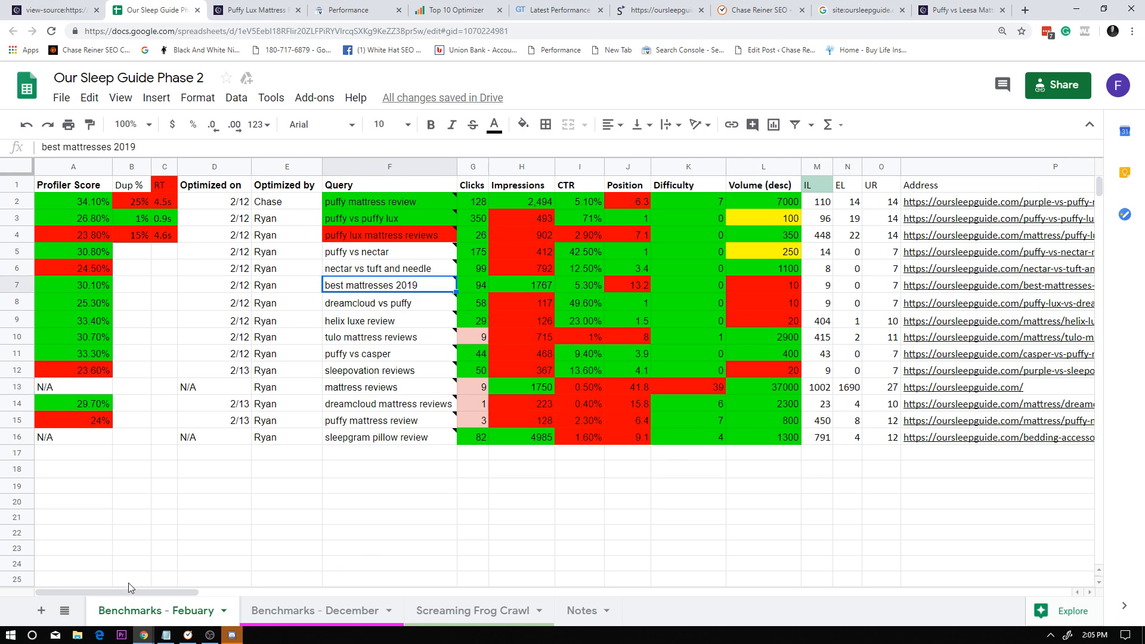
pyautogui.moveTo(129, 585); pyautogui.dragTo(76, 200)
pyautogui.click(285, 470)
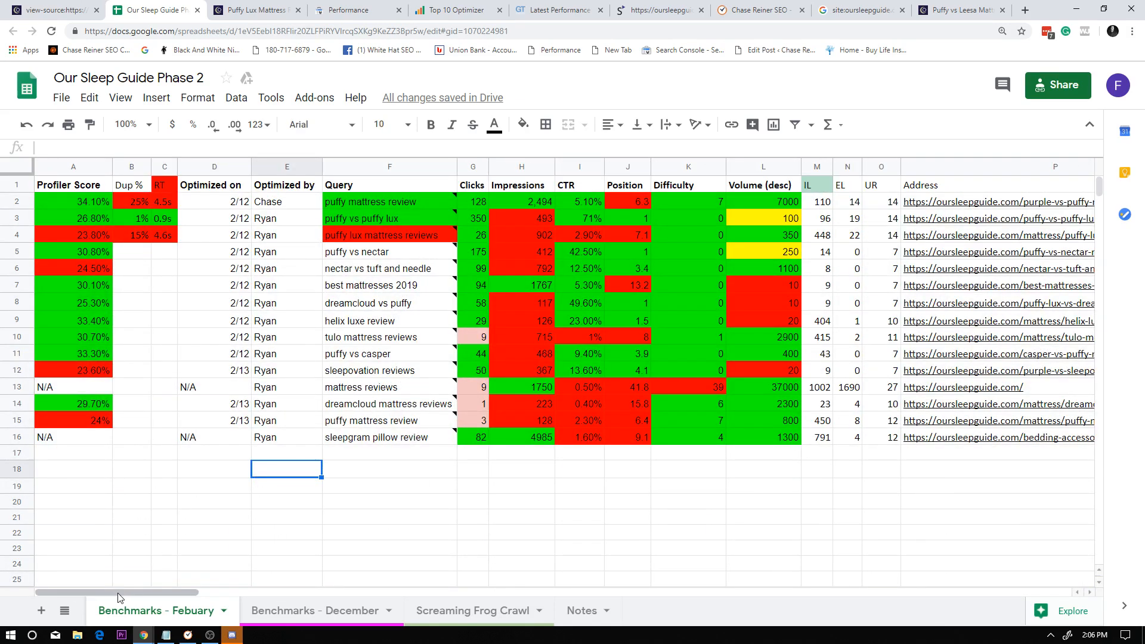